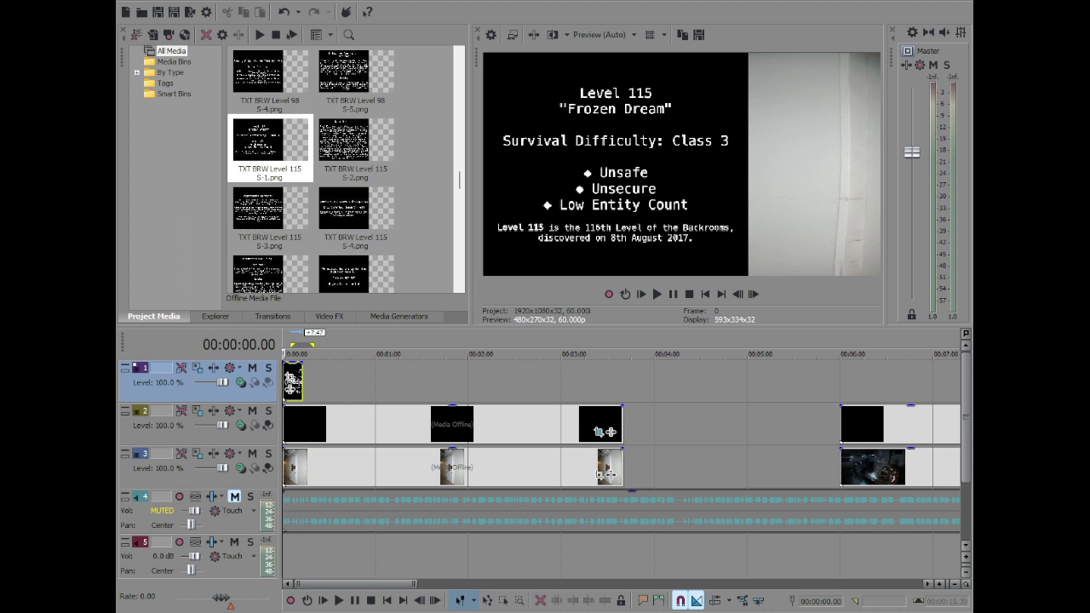
Lengthen the opening Level 115 title slide to about 25 seconds and add TXT BRW Level 115 S-2.png after it on track 1
{"action": "left_click_drag", "start_coordinate": [301, 379], "coordinate": [321, 382]}
{"action": "left_click_drag", "start_coordinate": [384, 155], "coordinate": [343, 384]}
Unmute the narration on track 4 and split it just before the second section's speech starts, at about 00:04:19
{"action": "left_click", "coordinate": [235, 497]}
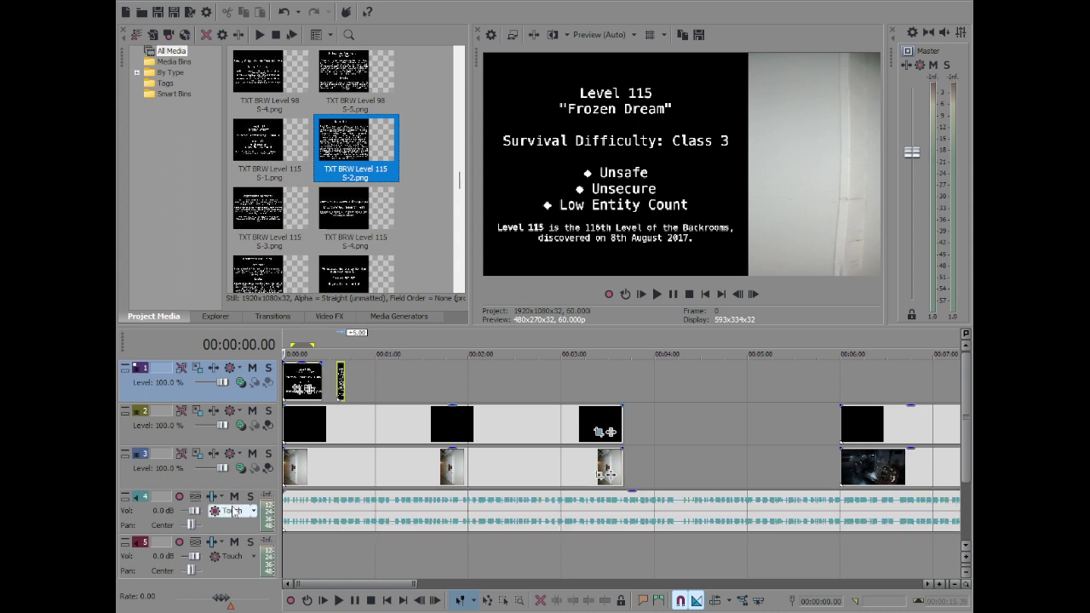
{"action": "left_click", "coordinate": [679, 505]}
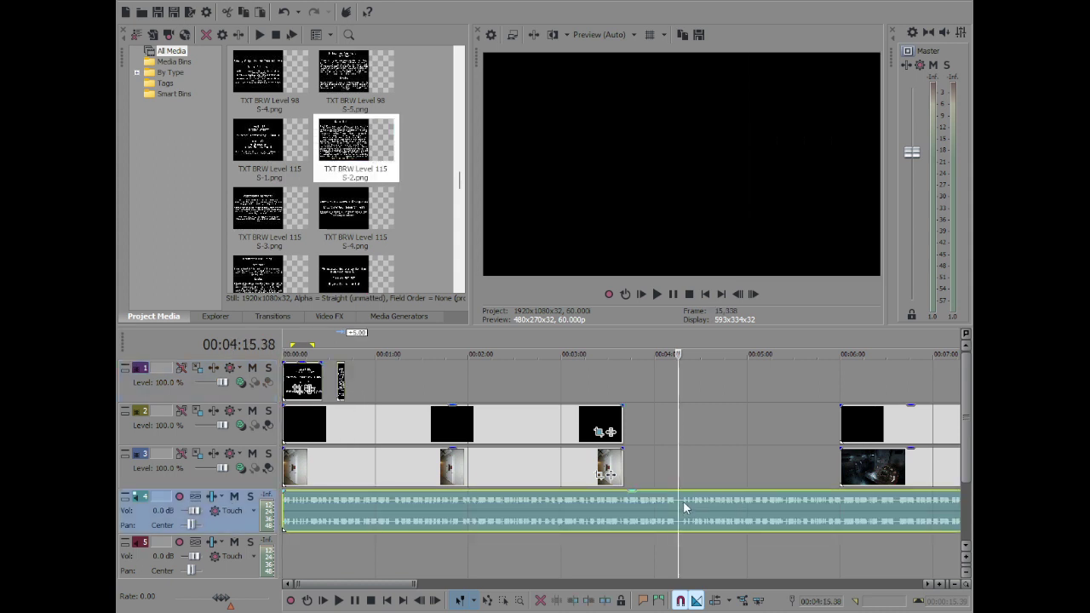
{"action": "left_click", "coordinate": [685, 504]}
{"action": "key", "text": "space"}
{"action": "scroll", "coordinate": [684, 504], "scroll_direction": "up", "scroll_amount": 6}
{"action": "key", "text": "space"}
{"action": "left_click", "coordinate": [583, 504]}
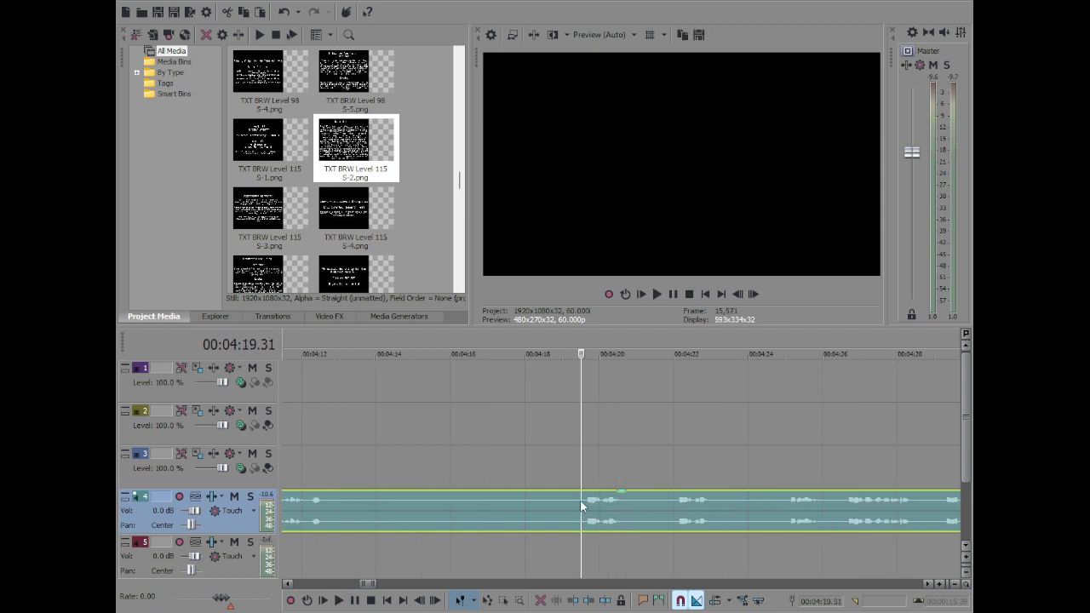
{"action": "key", "text": "space"}
{"action": "key", "text": "space"}
{"action": "key", "text": "s"}
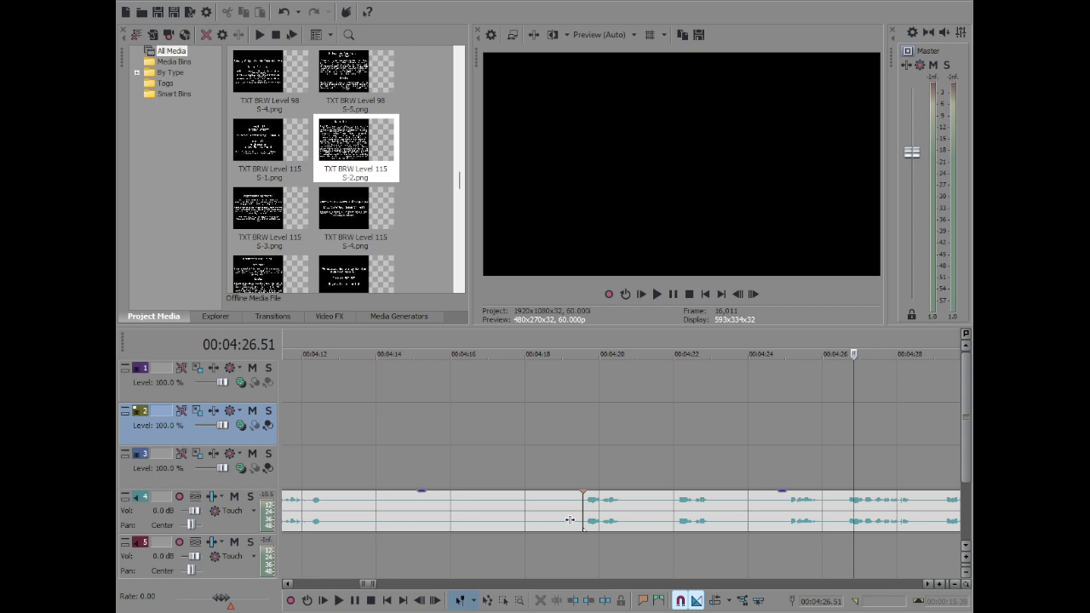
Split the narration where the first section's speech ends, at 00:04:12.46, and delete the silent piece up to the second section
{"action": "left_click", "coordinate": [588, 505]}
{"action": "key", "text": "space"}
{"action": "key", "text": "space"}
{"action": "left_click", "coordinate": [311, 514]}
{"action": "key", "text": "space"}
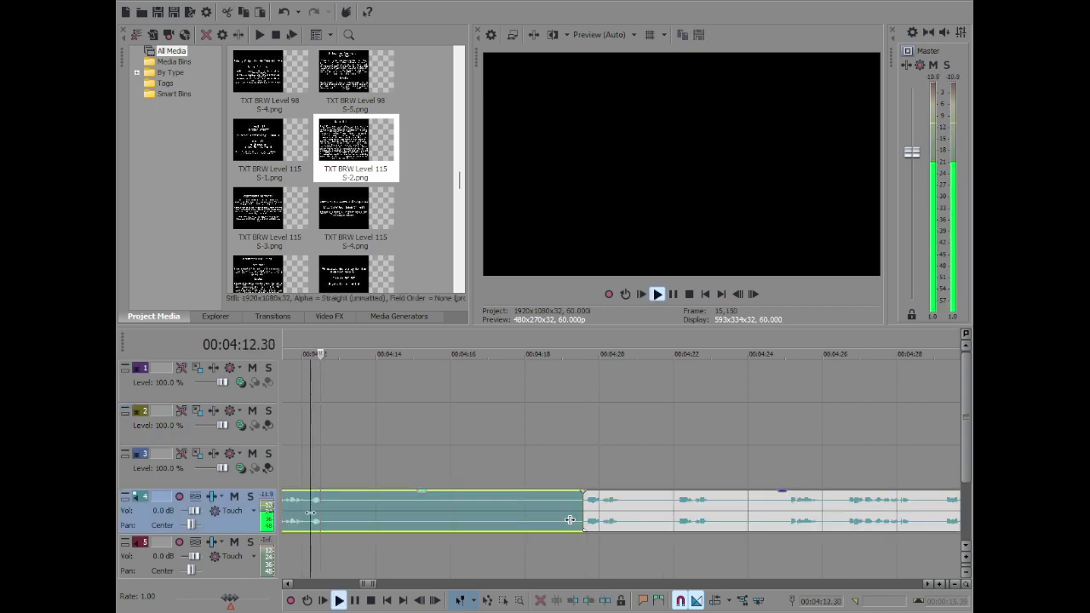
{"action": "key", "text": "space"}
{"action": "key", "text": "s"}
{"action": "scroll", "coordinate": [502, 483], "scroll_direction": "down", "scroll_amount": 3}
{"action": "key", "text": "Delete"}
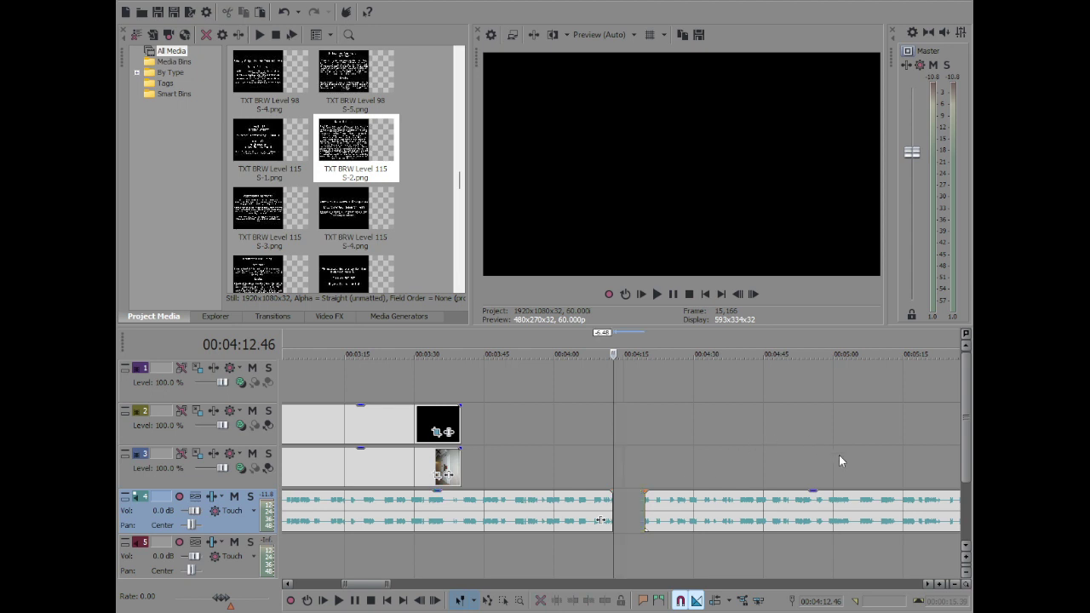
Move the remaining narration so that the second section starts at 00:05:00
{"action": "left_click", "coordinate": [835, 457]}
{"action": "scroll", "coordinate": [803, 471], "scroll_direction": "down", "scroll_amount": 5}
{"action": "left_click_drag", "start_coordinate": [613, 501], "coordinate": [645, 506]}
Locate the pause after the second section and split the narration where the third section starts, at about 00:09:35
{"action": "left_click", "coordinate": [728, 503]}
{"action": "key", "text": "space"}
{"action": "scroll", "coordinate": [726, 501], "scroll_direction": "up", "scroll_amount": 5}
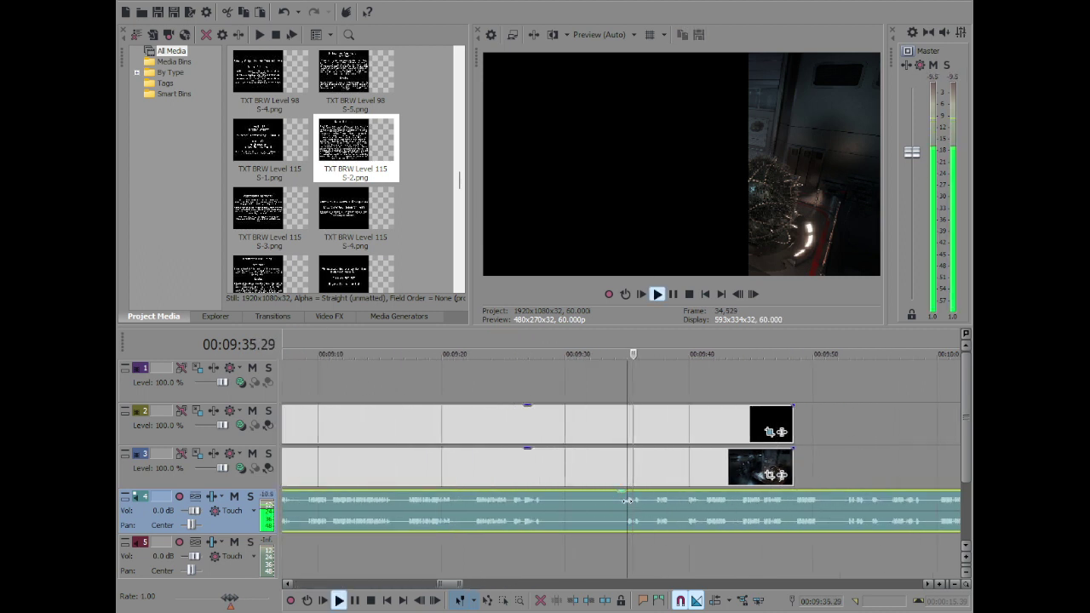
{"action": "key", "text": "space"}
{"action": "key", "text": "s"}
Split the narration at the end of the second section's speech, at 00:09:28.07, and delete the silent piece before the third section
{"action": "left_click", "coordinate": [534, 502]}
{"action": "key", "text": "space"}
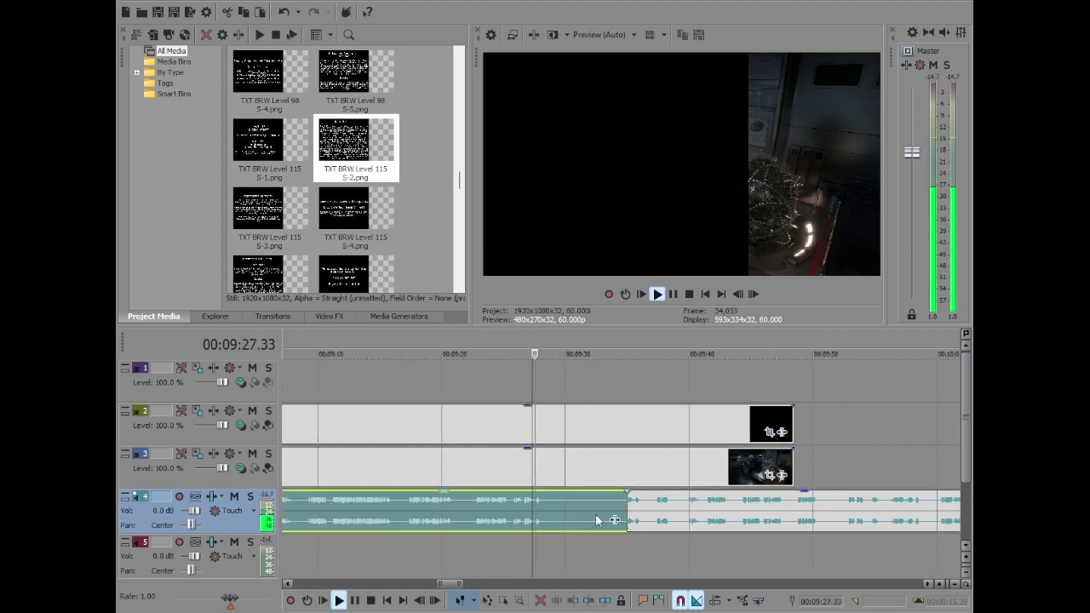
{"action": "key", "text": "Return"}
{"action": "key", "text": "s"}
{"action": "scroll", "coordinate": [713, 496], "scroll_direction": "down", "scroll_amount": 5}
{"action": "key", "text": "Delete"}
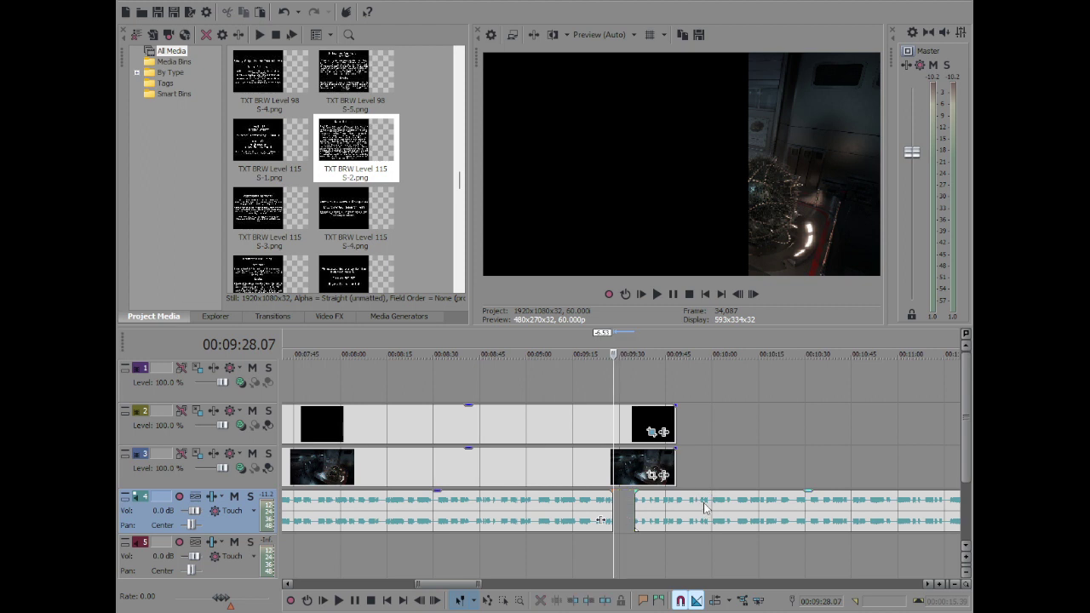
Move the third narration section so that it starts at 00:10:00
{"action": "left_click", "coordinate": [711, 503]}
{"action": "scroll", "coordinate": [672, 503], "scroll_direction": "down", "scroll_amount": 4}
{"action": "left_click_drag", "start_coordinate": [648, 503], "coordinate": [679, 506]}
{"action": "scroll", "coordinate": [678, 507], "scroll_direction": "down", "scroll_amount": 5}
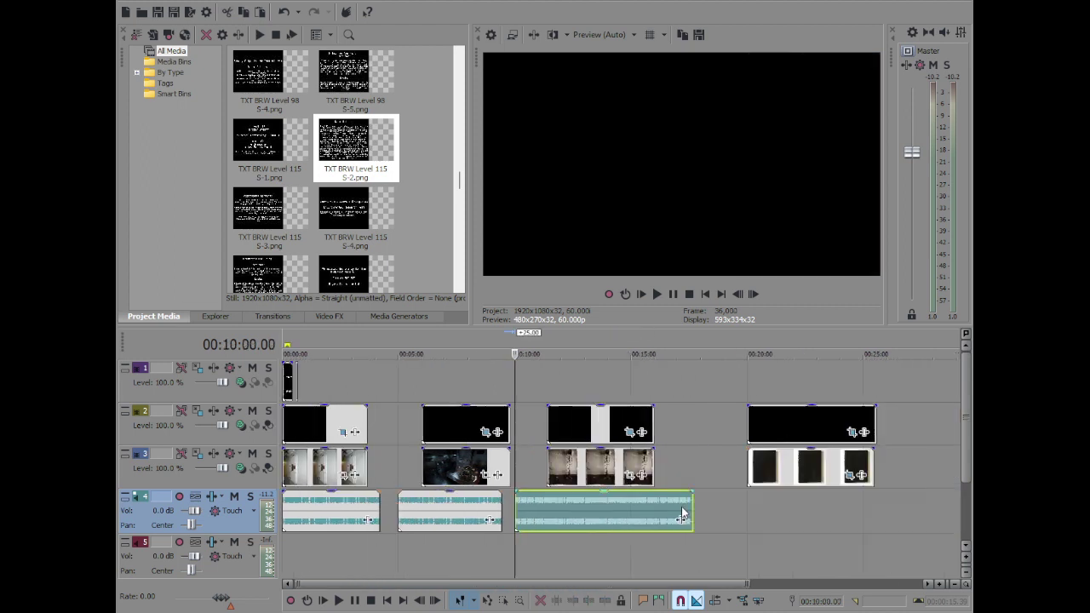
Align the first three black background and image clips on tracks 2 and 3 with the starts and ends of their narration sections
{"action": "left_click_drag", "start_coordinate": [419, 471], "coordinate": [355, 433]}
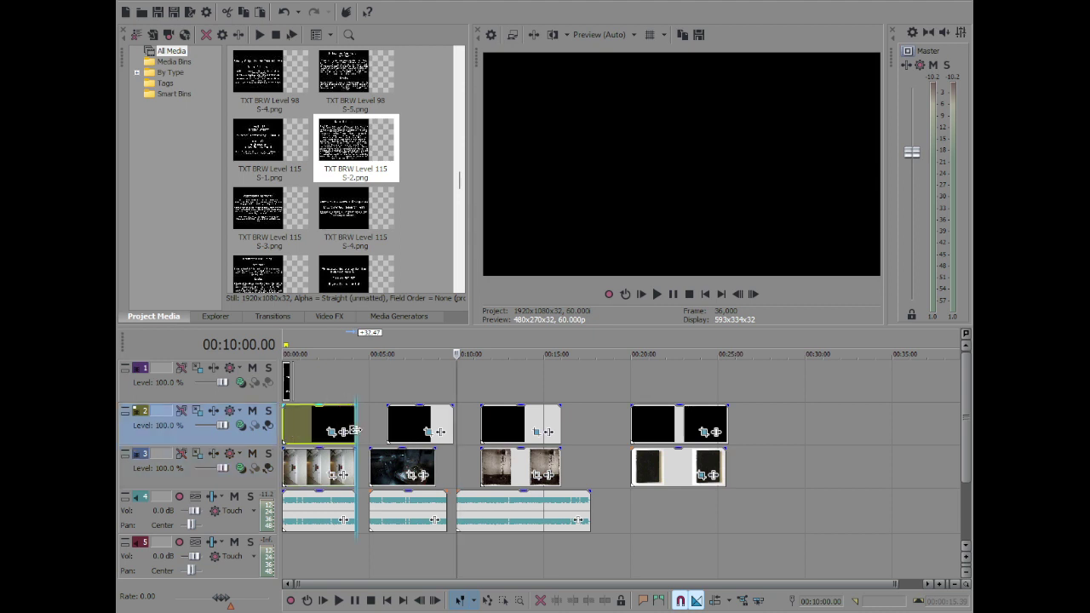
{"action": "left_click_drag", "start_coordinate": [435, 466], "coordinate": [447, 466]}
{"action": "left_click_drag", "start_coordinate": [410, 424], "coordinate": [446, 430]}
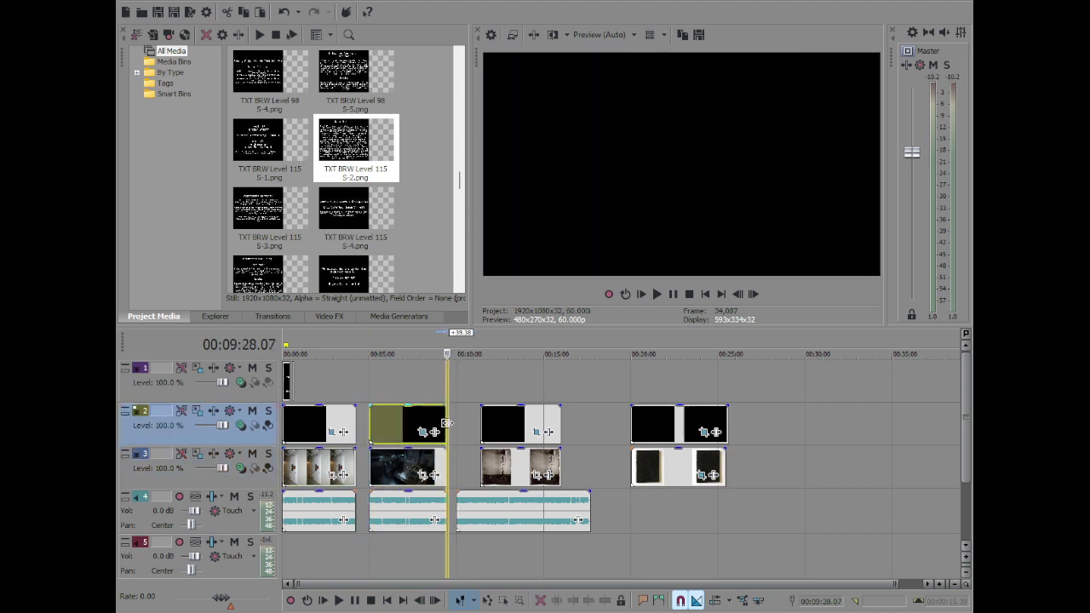
{"action": "left_click_drag", "start_coordinate": [513, 471], "coordinate": [590, 469]}
{"action": "left_click_drag", "start_coordinate": [507, 430], "coordinate": [590, 430]}
{"action": "left_click", "coordinate": [669, 461]}
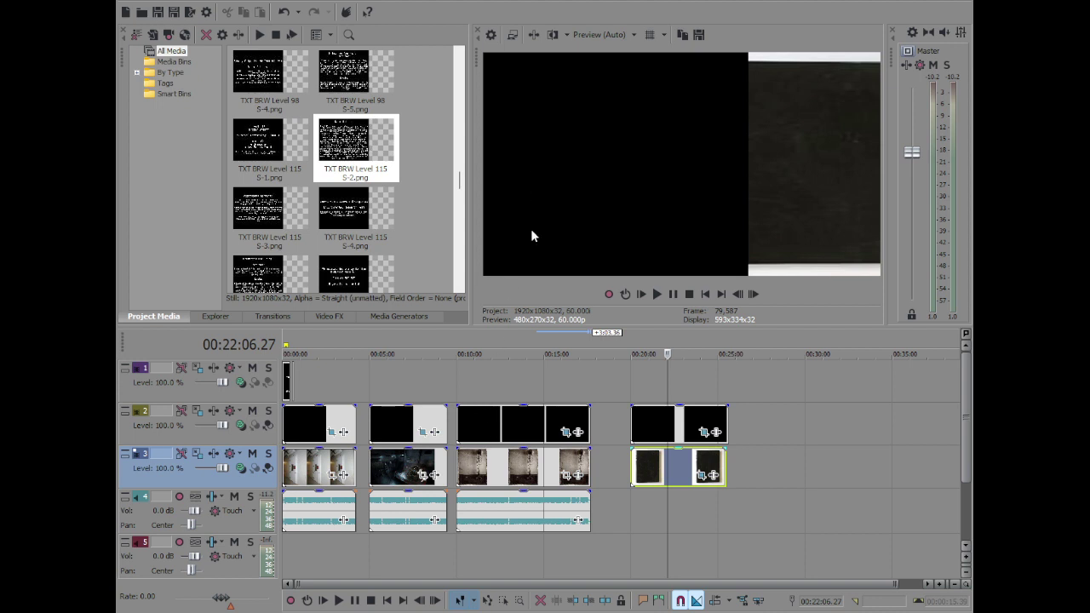
{"action": "left_click", "coordinate": [329, 477]}
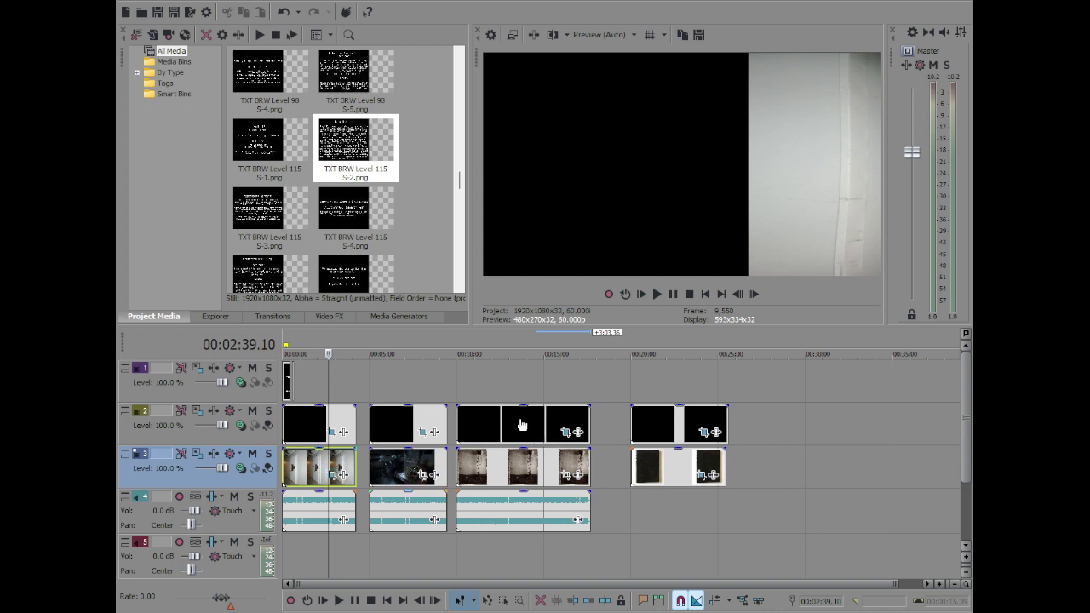
{"action": "left_click", "coordinate": [396, 470]}
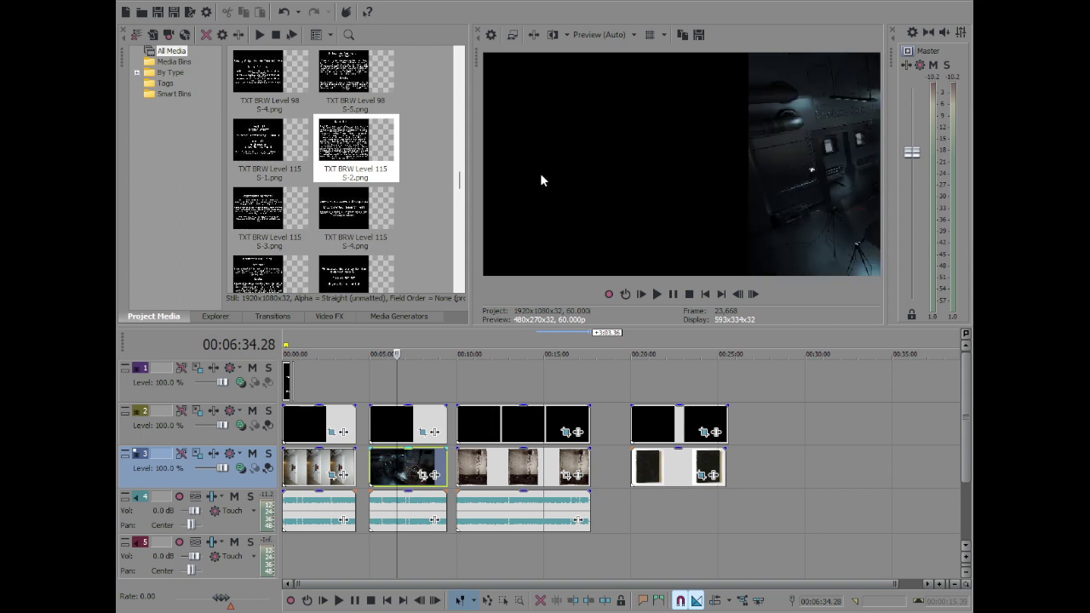
{"action": "left_click", "coordinate": [538, 464]}
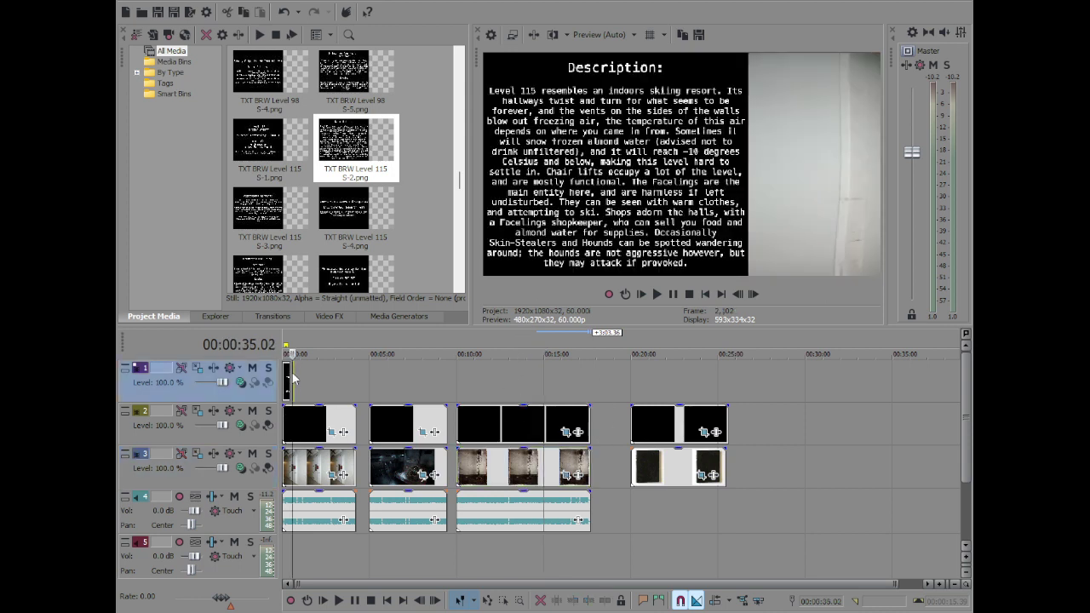
Lengthen the Level 115 S-2 slide and place TXT BRW Level 115 S-3.png, S-4.png and S-5.png one after another behind it on track 1
{"action": "scroll", "coordinate": [400, 384], "scroll_direction": "down", "scroll_amount": 5}
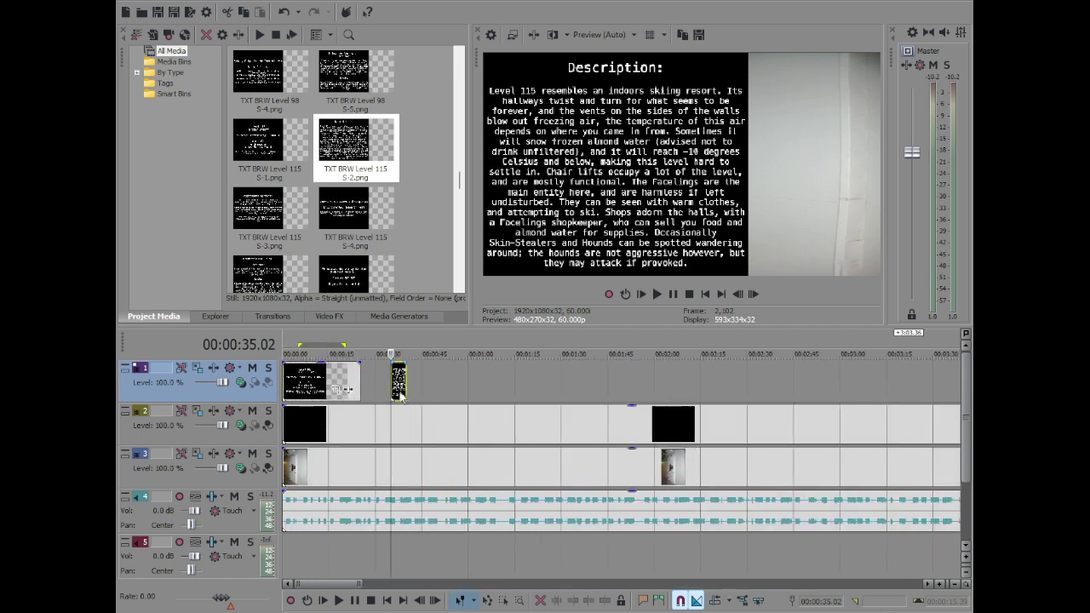
{"action": "left_click_drag", "start_coordinate": [407, 377], "coordinate": [469, 377]}
{"action": "scroll", "coordinate": [464, 375], "scroll_direction": "down", "scroll_amount": 1}
{"action": "left_click_drag", "start_coordinate": [287, 234], "coordinate": [480, 377]}
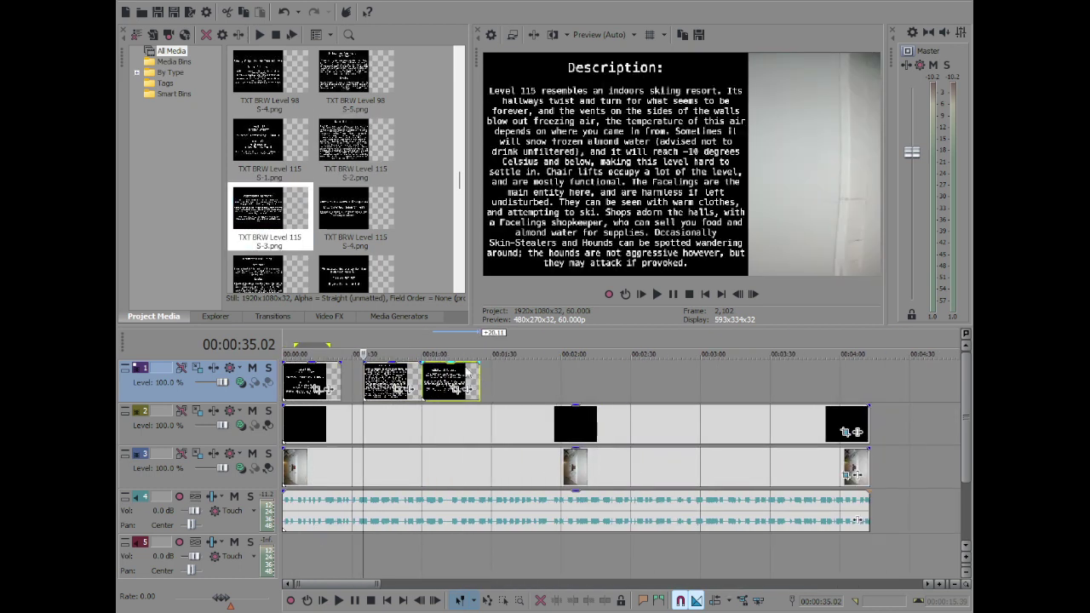
{"action": "left_click", "coordinate": [341, 218]}
{"action": "left_click_drag", "start_coordinate": [339, 218], "coordinate": [485, 379]}
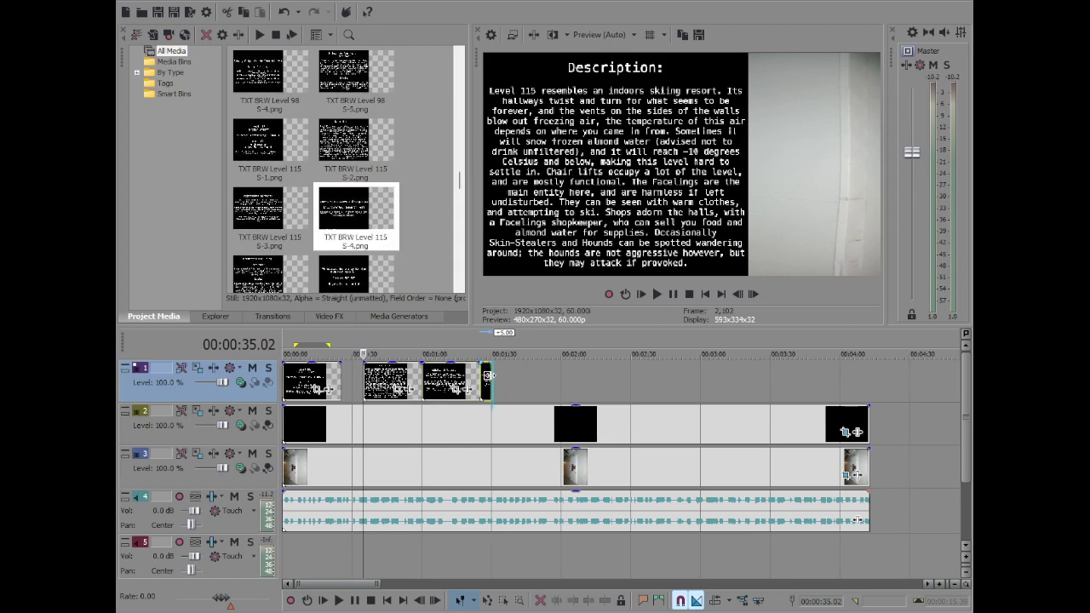
{"action": "scroll", "coordinate": [358, 170], "scroll_direction": "down", "scroll_amount": 2}
{"action": "left_click_drag", "start_coordinate": [269, 180], "coordinate": [843, 383]}
Move the Level 115 S-2 to S-5 slides together to finish at the end of the first narration section, and mute track 4
{"action": "left_click", "coordinate": [400, 381]}
{"action": "left_click", "coordinate": [578, 379], "text": "shift"}
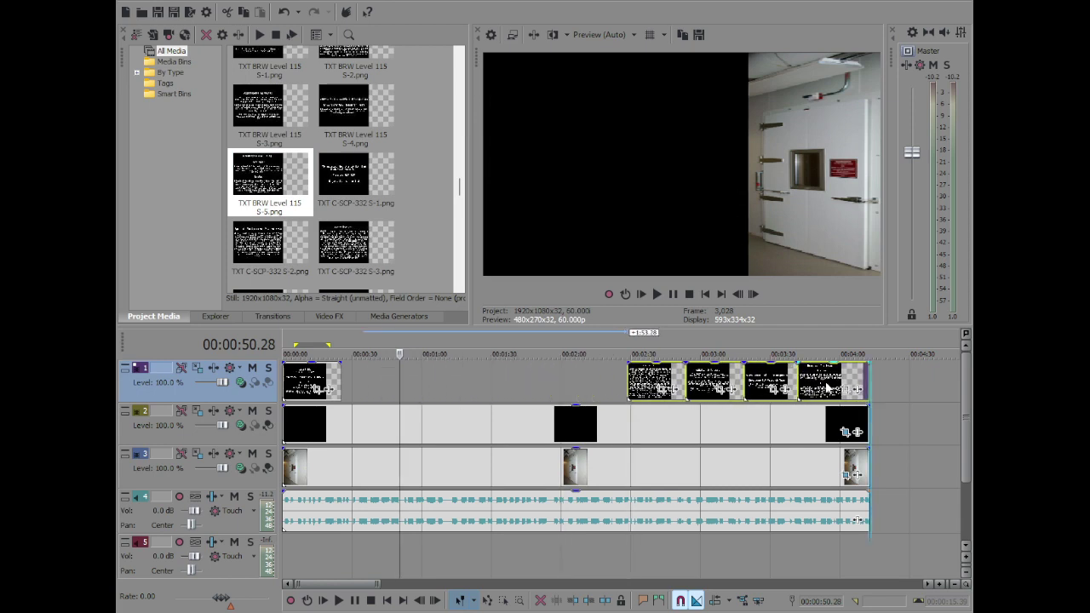
{"action": "left_click", "coordinate": [235, 496]}
Find the SCP-162 slides in the project media and place TXT SCP-162 S-1.png on track 1 at 00:05:00
{"action": "scroll", "coordinate": [693, 464], "scroll_direction": "down", "scroll_amount": 5}
{"action": "left_click", "coordinate": [455, 381]}
{"action": "scroll", "coordinate": [390, 255], "scroll_direction": "down", "scroll_amount": 5}
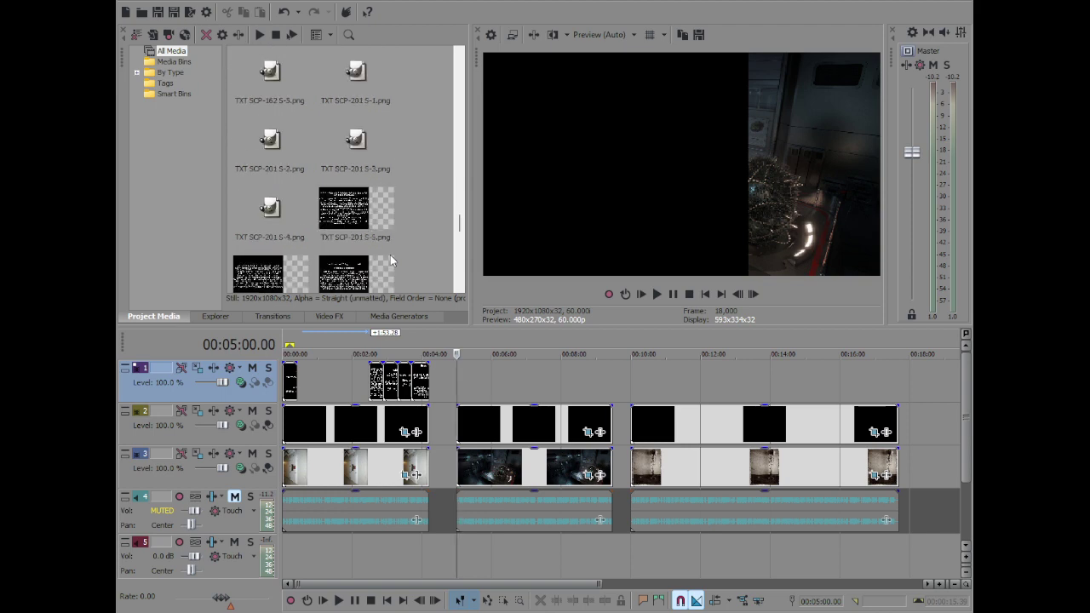
{"action": "scroll", "coordinate": [390, 255], "scroll_direction": "down", "scroll_amount": 5}
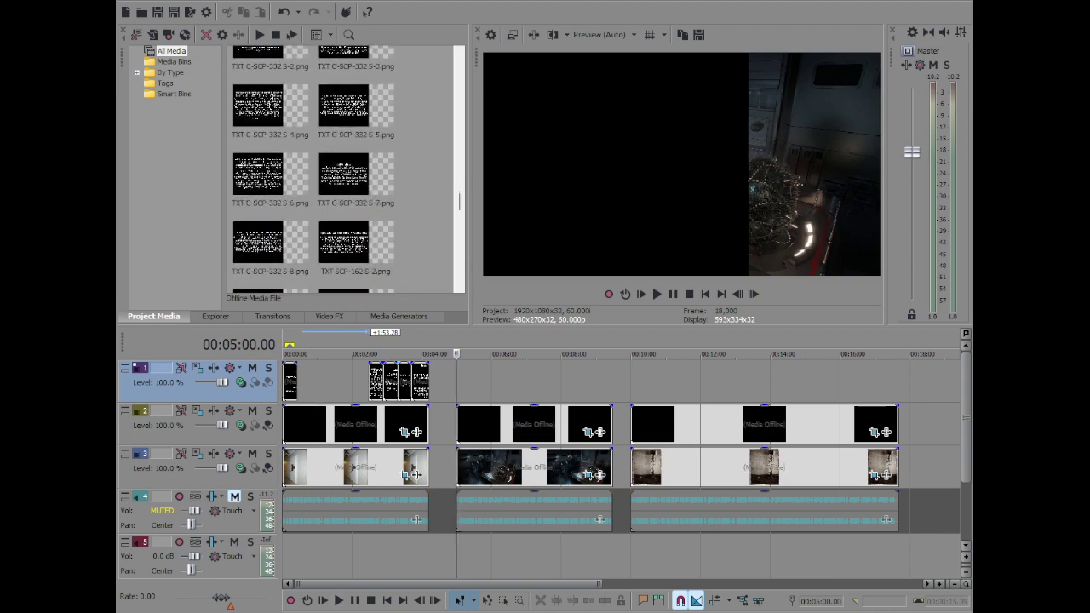
{"action": "scroll", "coordinate": [345, 168], "scroll_direction": "down", "scroll_amount": 3}
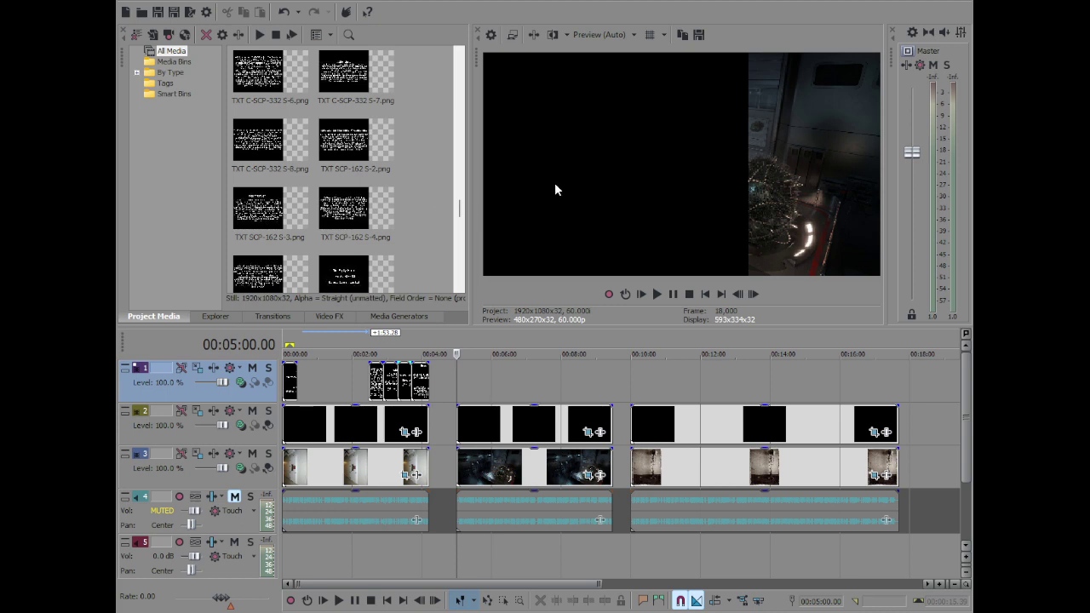
{"action": "scroll", "coordinate": [359, 172], "scroll_direction": "down", "scroll_amount": 1}
{"action": "scroll", "coordinate": [359, 170], "scroll_direction": "up", "scroll_amount": 1}
{"action": "scroll", "coordinate": [359, 171], "scroll_direction": "down", "scroll_amount": 1}
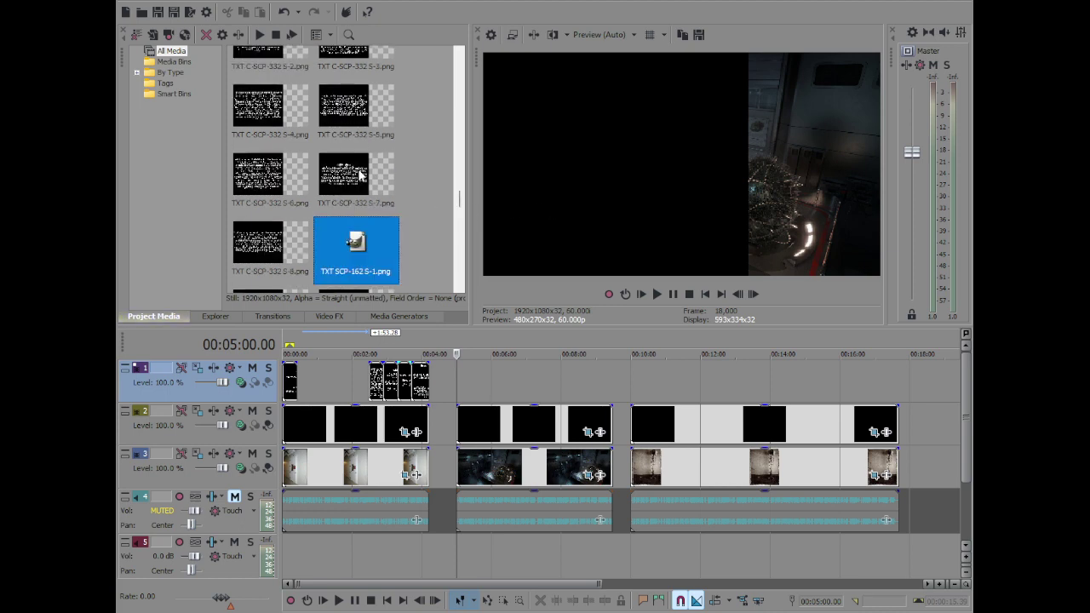
{"action": "scroll", "coordinate": [359, 175], "scroll_direction": "down", "scroll_amount": 3}
{"action": "left_click_drag", "start_coordinate": [354, 157], "coordinate": [502, 383]}
Add TXT SCP-162 S-2.png, S-3.png, S-4.png and S-5.png as a consecutive run on track 1 after the S-1 slide
{"action": "scroll", "coordinate": [503, 383], "scroll_direction": "up", "scroll_amount": 2}
{"action": "left_click_drag", "start_coordinate": [251, 195], "coordinate": [720, 379]}
{"action": "left_click_drag", "start_coordinate": [356, 209], "coordinate": [739, 380]}
{"action": "scroll", "coordinate": [321, 232], "scroll_direction": "down", "scroll_amount": 3}
{"action": "left_click_drag", "start_coordinate": [259, 177], "coordinate": [809, 383]}
{"action": "left_click_drag", "start_coordinate": [333, 195], "coordinate": [872, 387]}
Move the SCP-162 S-2 to S-5 slides together so that they finish at the end of the second narration section
{"action": "left_click", "coordinate": [847, 380]}
{"action": "left_click", "coordinate": [706, 375], "text": "shift"}
{"action": "scroll", "coordinate": [651, 389], "scroll_direction": "down", "scroll_amount": 3}
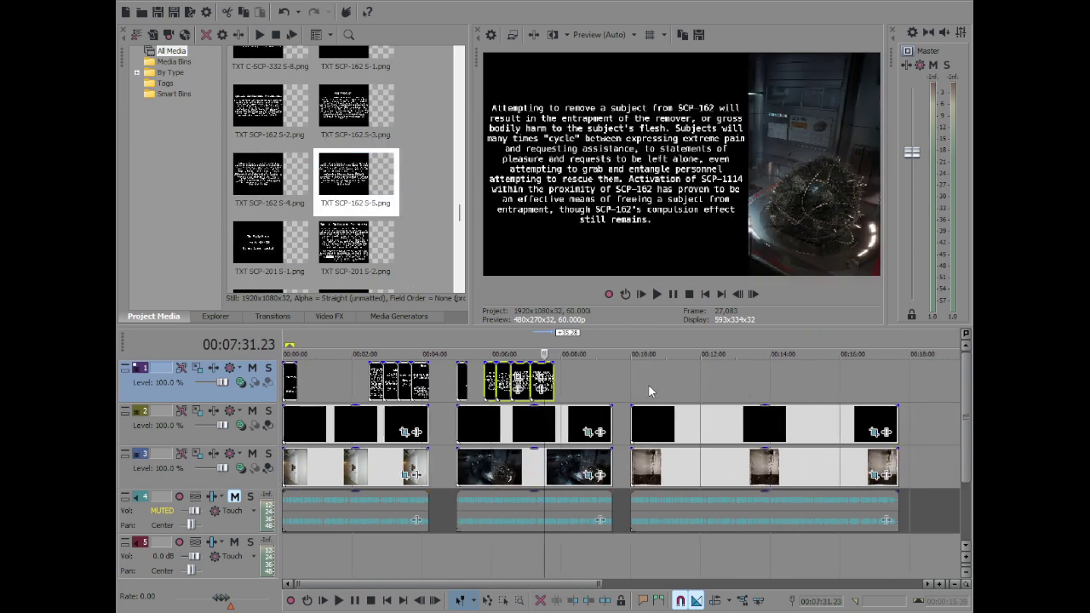
{"action": "left_click_drag", "start_coordinate": [545, 377], "coordinate": [591, 382]}
Place TXT SCP-201 S-1.png on track 1 at 00:10:00 and add S-2.png, S-3.png and S-4.png as a consecutive run after a gap
{"action": "left_click_drag", "start_coordinate": [268, 247], "coordinate": [636, 385]}
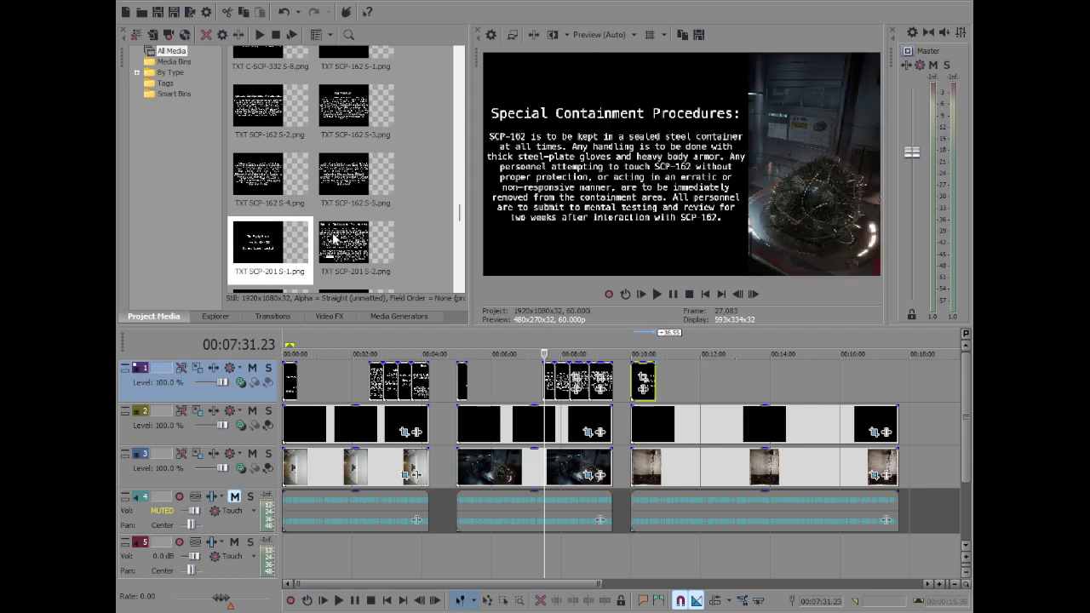
{"action": "left_click_drag", "start_coordinate": [686, 382], "coordinate": [703, 388]}
{"action": "scroll", "coordinate": [343, 263], "scroll_direction": "down", "scroll_amount": 1}
{"action": "left_click_drag", "start_coordinate": [265, 232], "coordinate": [720, 381]}
{"action": "left_click_drag", "start_coordinate": [348, 231], "coordinate": [730, 379]}
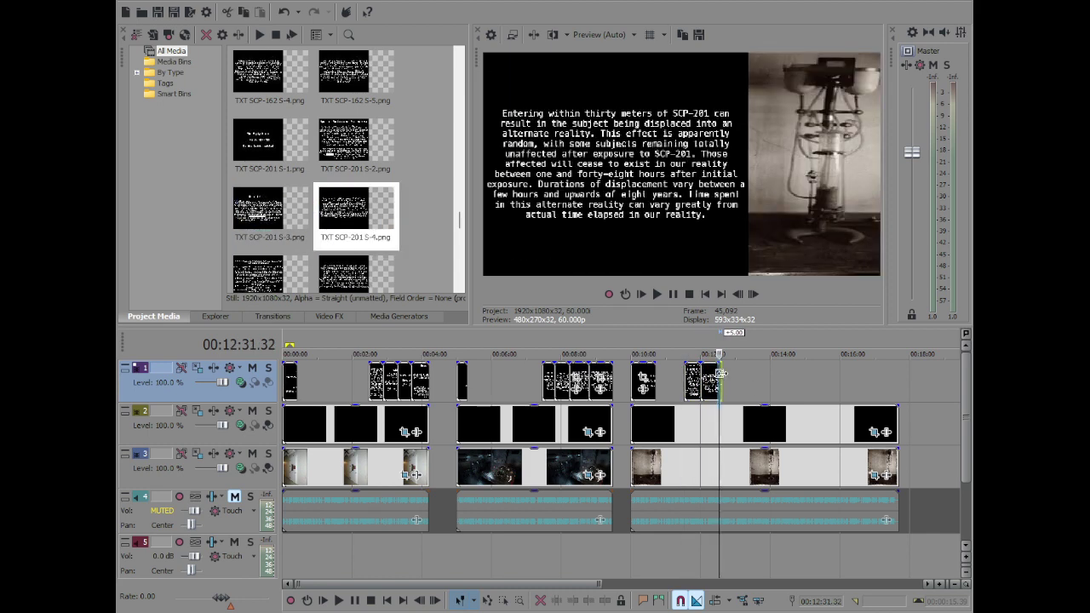
Append TXT SCP-201 S-5.png, S-6.png and S-7.png directly behind the S-4 slide on track 1
{"action": "scroll", "coordinate": [313, 246], "scroll_direction": "down", "scroll_amount": 1}
{"action": "left_click", "coordinate": [269, 178]}
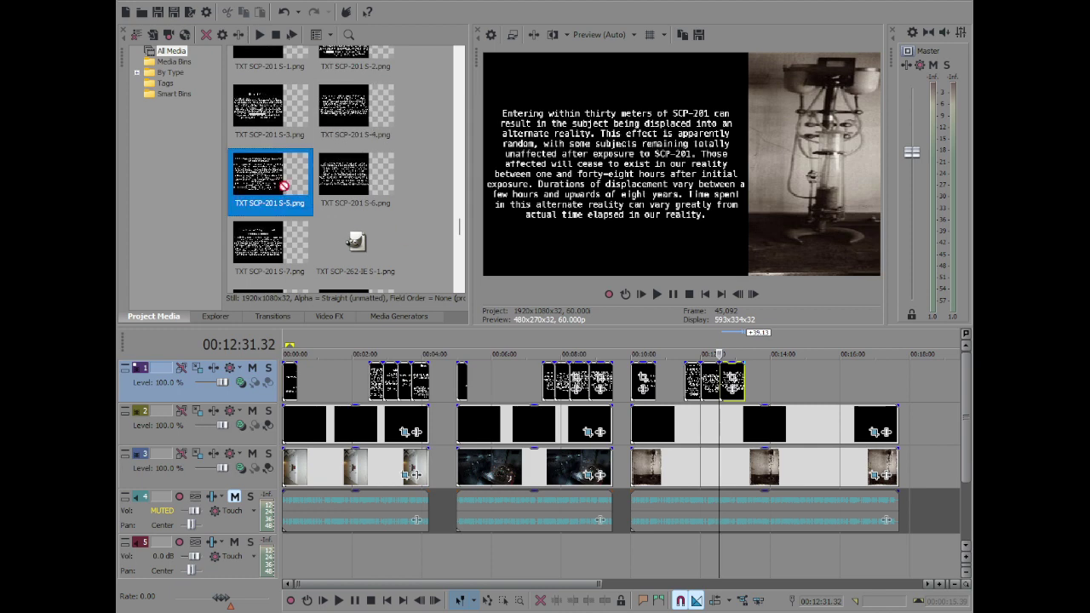
{"action": "left_click_drag", "start_coordinate": [747, 367], "coordinate": [800, 379]}
{"action": "left_click_drag", "start_coordinate": [271, 246], "coordinate": [832, 380]}
Move the SCP-201 S-2 to S-7 slides together so that they finish at the end of the third narration section
{"action": "left_click", "coordinate": [819, 381]}
{"action": "left_click", "coordinate": [697, 386], "text": "shift"}
{"action": "left_click_drag", "start_coordinate": [697, 387], "coordinate": [764, 390]}
{"action": "left_click", "coordinate": [764, 388]}
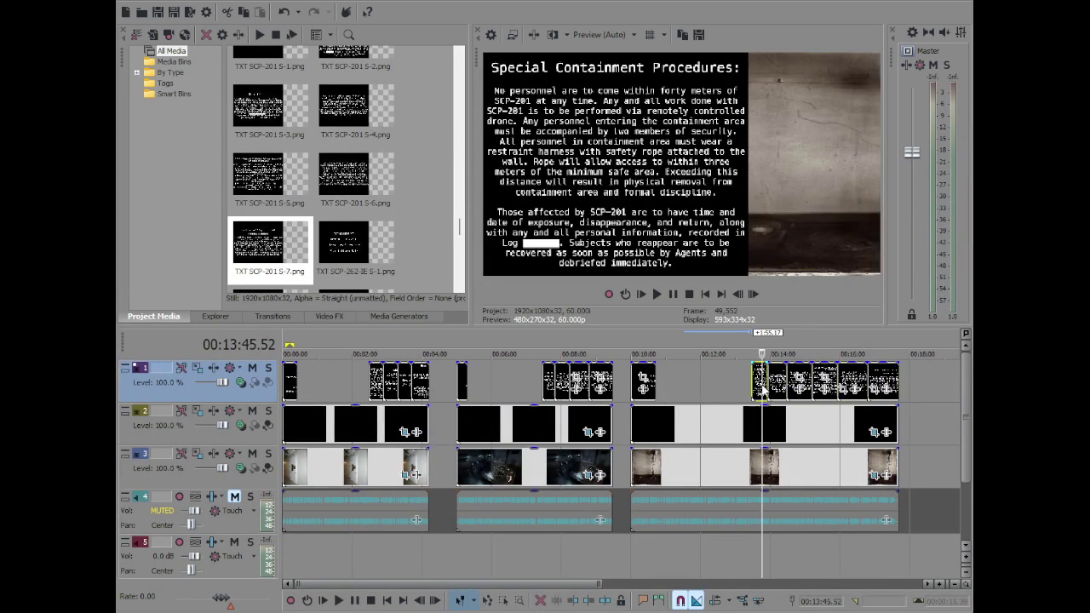
{"action": "left_click", "coordinate": [331, 432]}
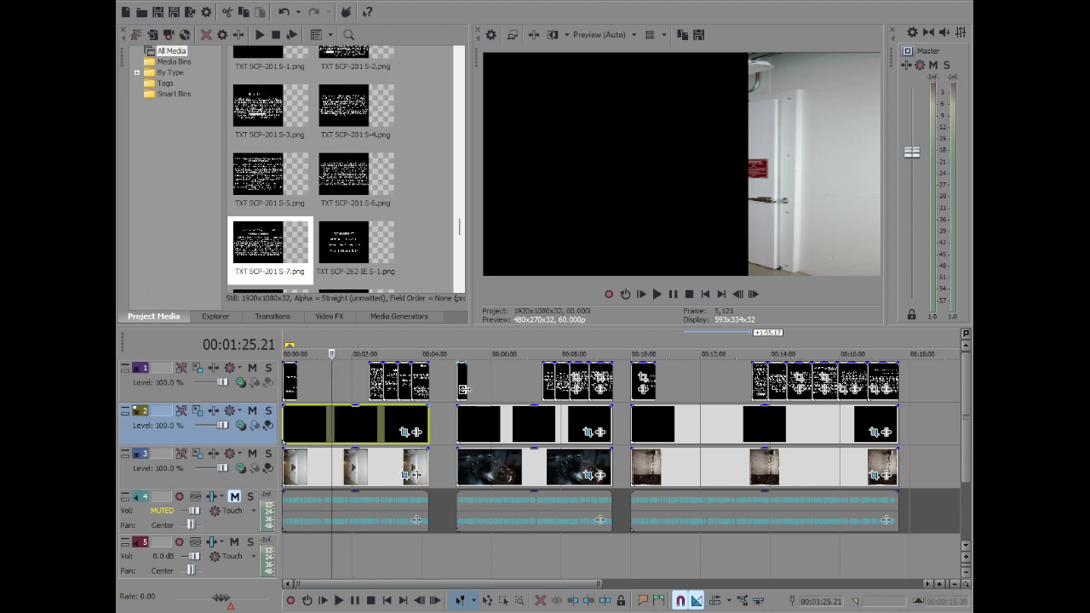
{"action": "left_click", "coordinate": [284, 551]}
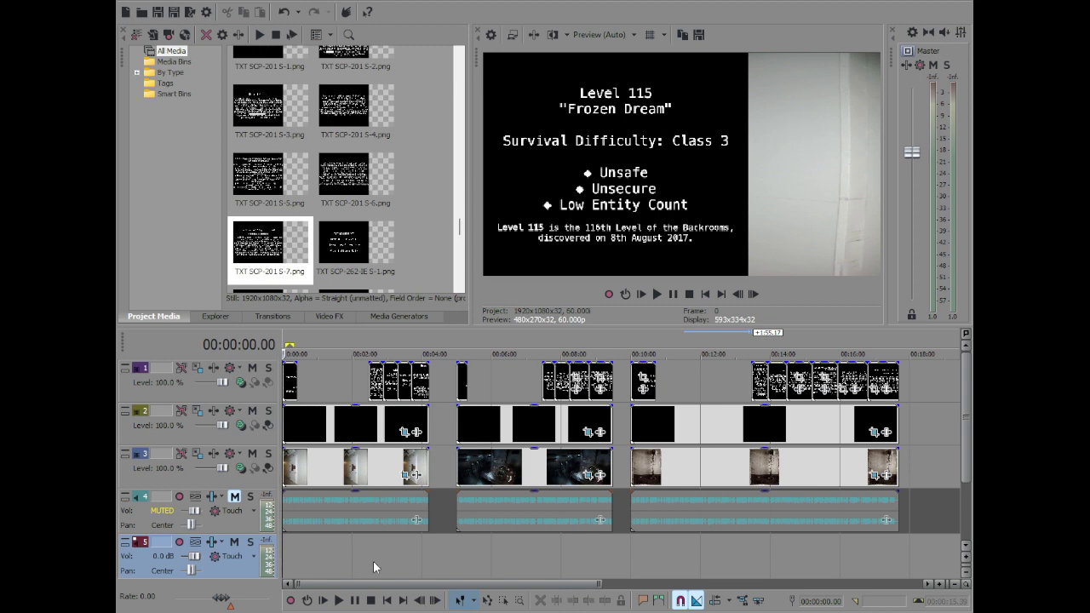
{"action": "scroll", "coordinate": [373, 560], "scroll_direction": "up", "scroll_amount": 5}
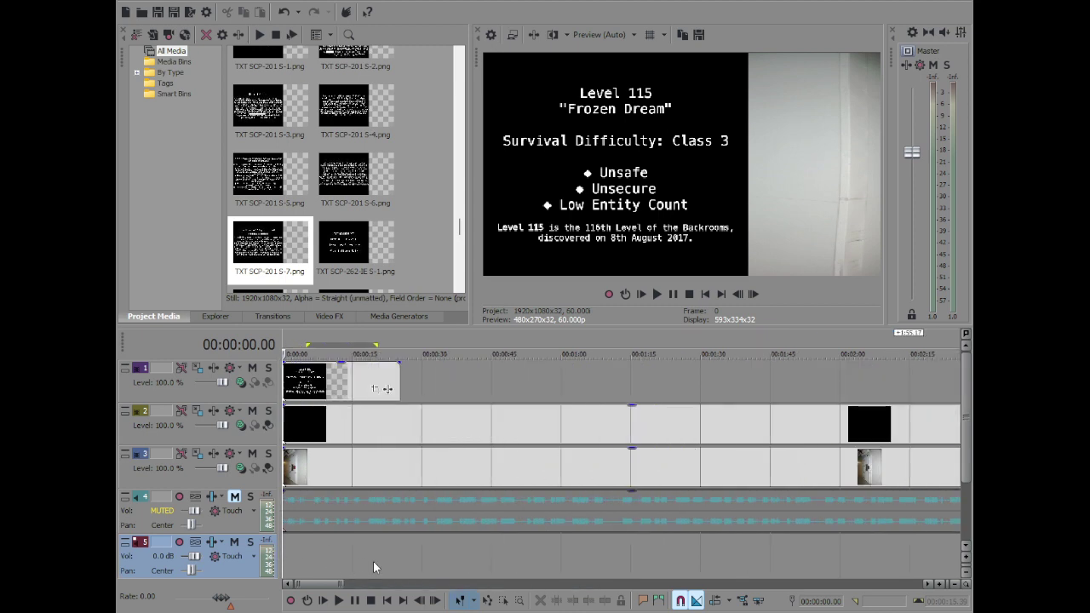
{"action": "scroll", "coordinate": [373, 560], "scroll_direction": "up", "scroll_amount": 1}
{"action": "scroll", "coordinate": [373, 560], "scroll_direction": "up", "scroll_amount": 2}
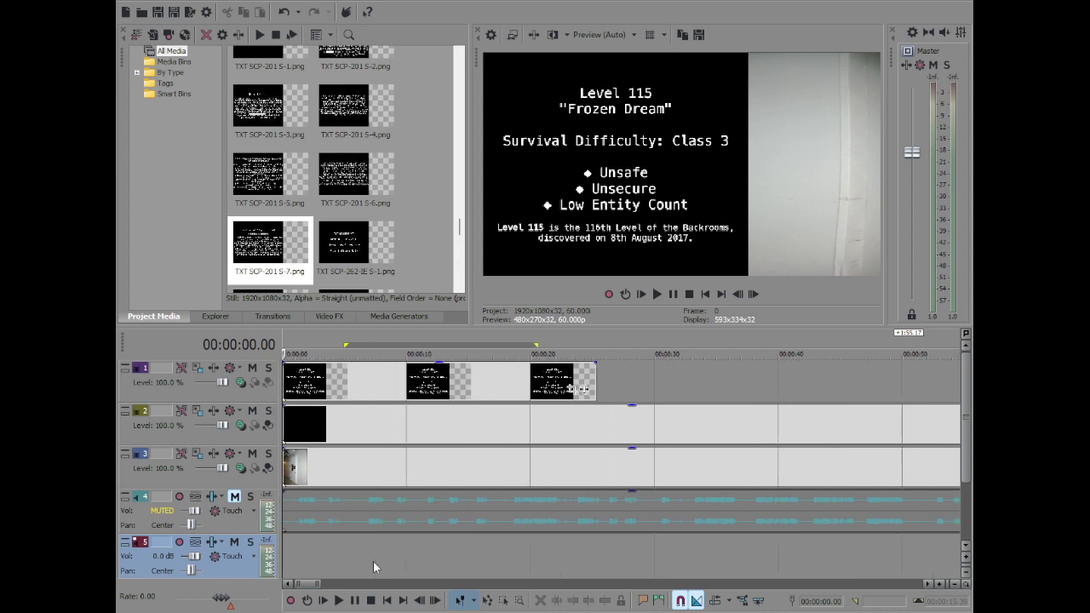
{"action": "scroll", "coordinate": [373, 561], "scroll_direction": "up", "scroll_amount": 2}
{"action": "scroll", "coordinate": [373, 561], "scroll_direction": "down", "scroll_amount": 4}
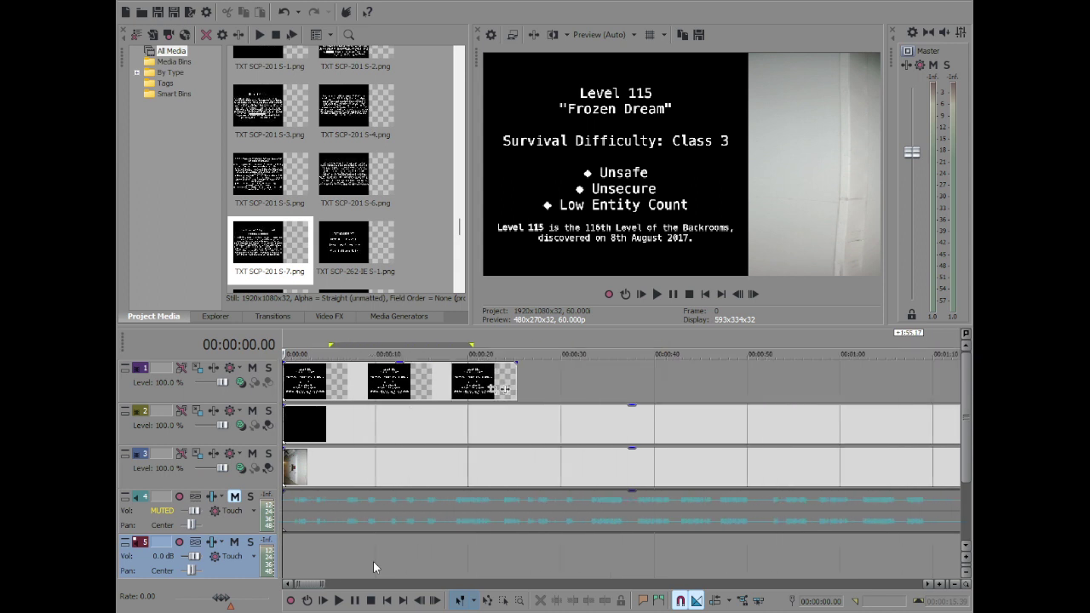
{"action": "scroll", "coordinate": [373, 561], "scroll_direction": "down", "scroll_amount": 5}
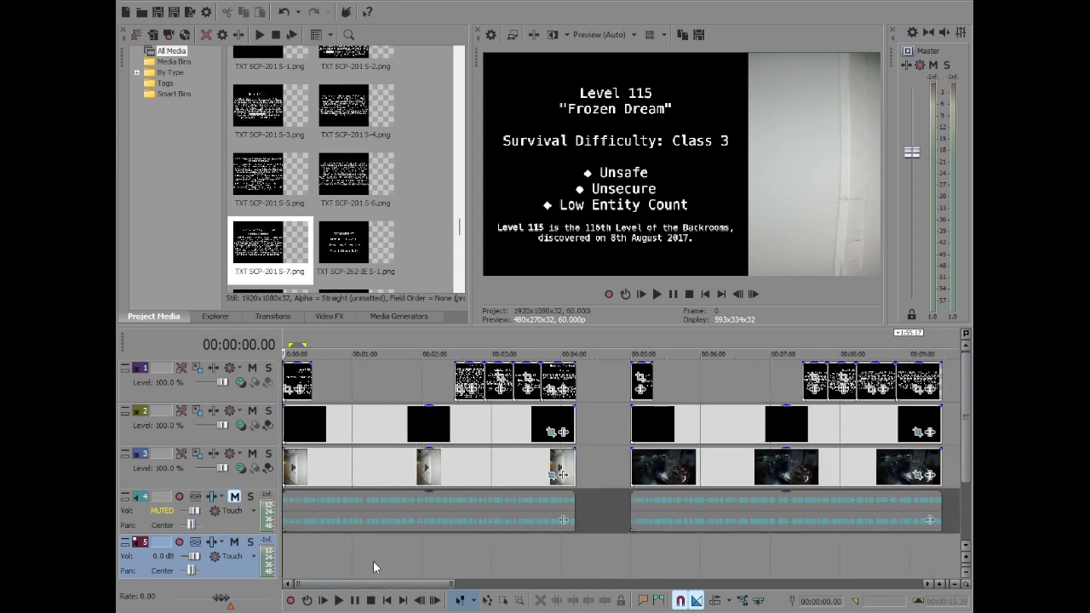
Place Music RECV - A Moment of Relief.mp3 at the very start of track 5
{"action": "scroll", "coordinate": [373, 561], "scroll_direction": "up", "scroll_amount": 4}
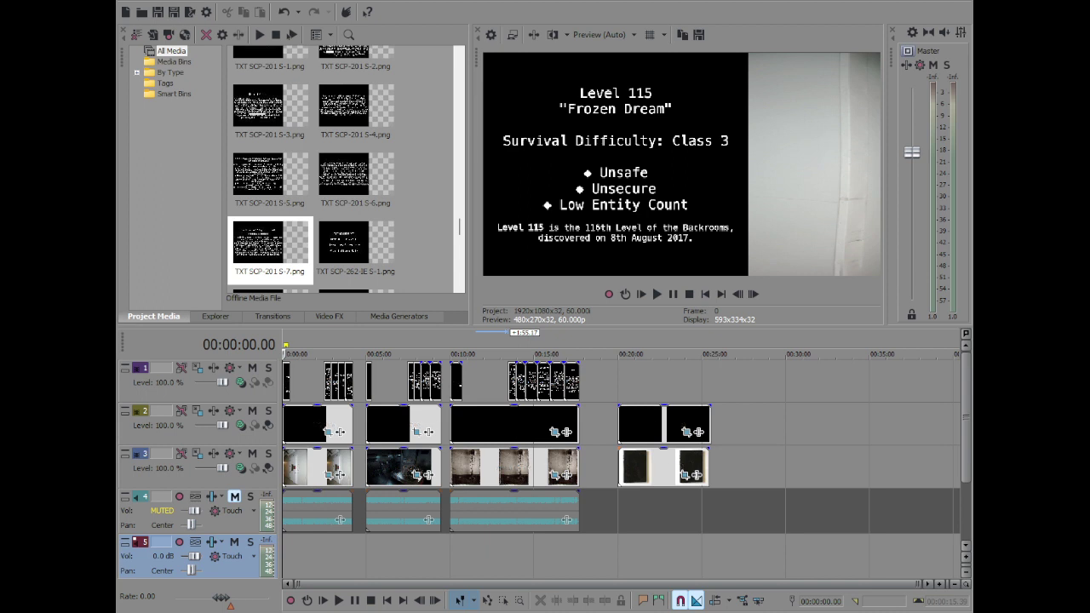
{"action": "left_click", "coordinate": [290, 555]}
{"action": "scroll", "coordinate": [290, 554], "scroll_direction": "up", "scroll_amount": 1}
{"action": "scroll", "coordinate": [290, 554], "scroll_direction": "up", "scroll_amount": 4}
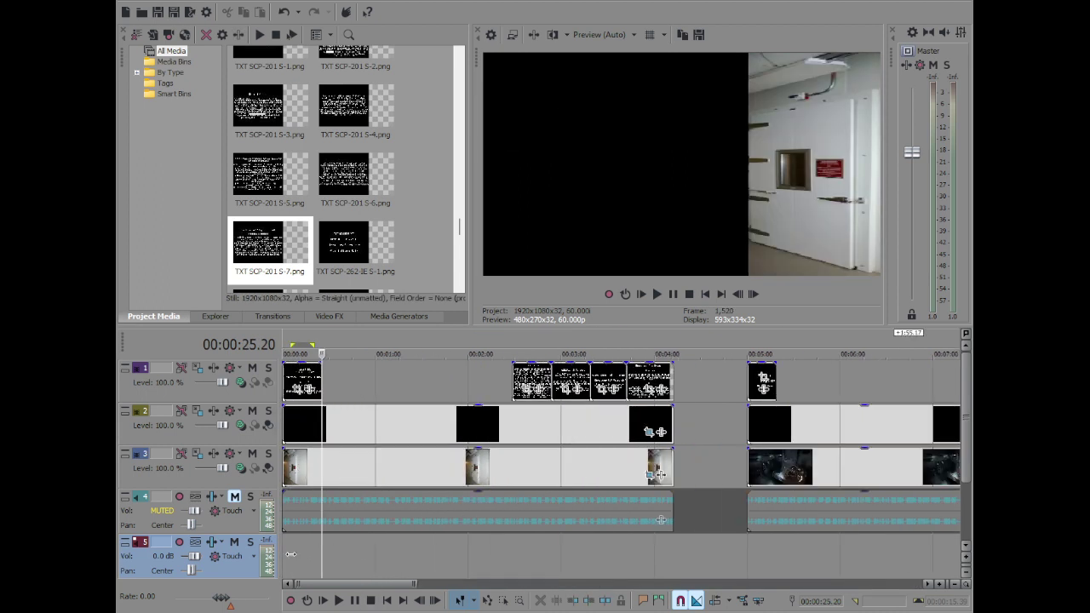
{"action": "left_click", "coordinate": [302, 558]}
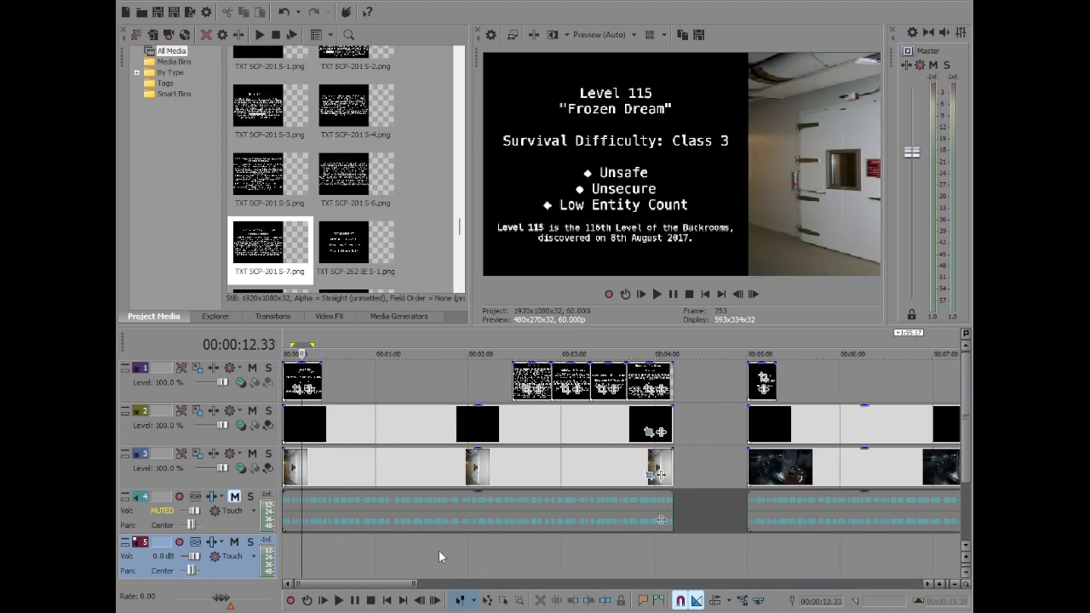
{"action": "left_click", "coordinate": [526, 551]}
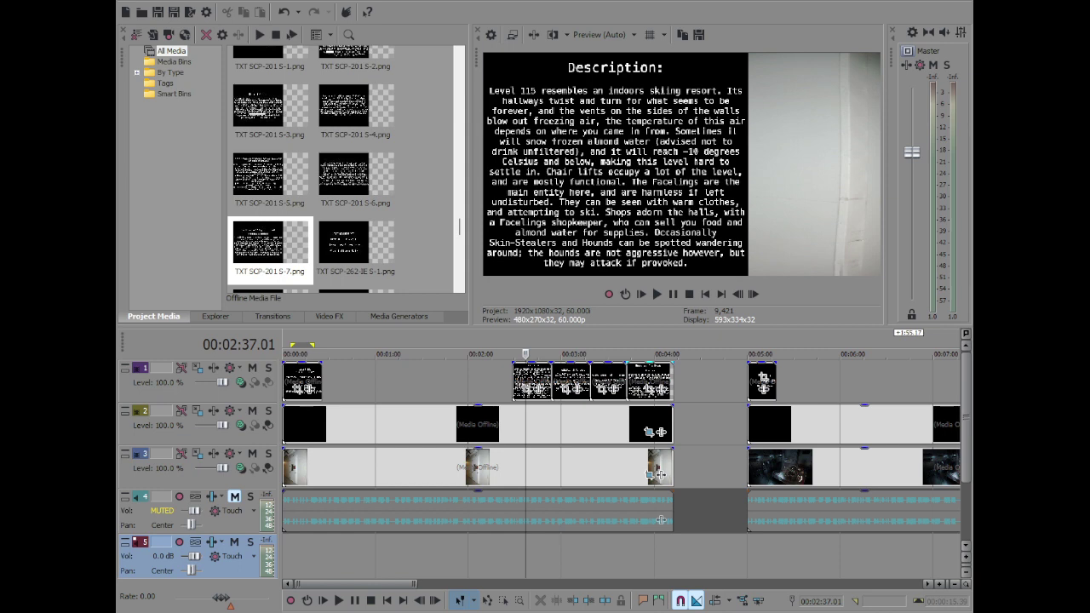
{"action": "scroll", "coordinate": [345, 171], "scroll_direction": "up", "scroll_amount": 5}
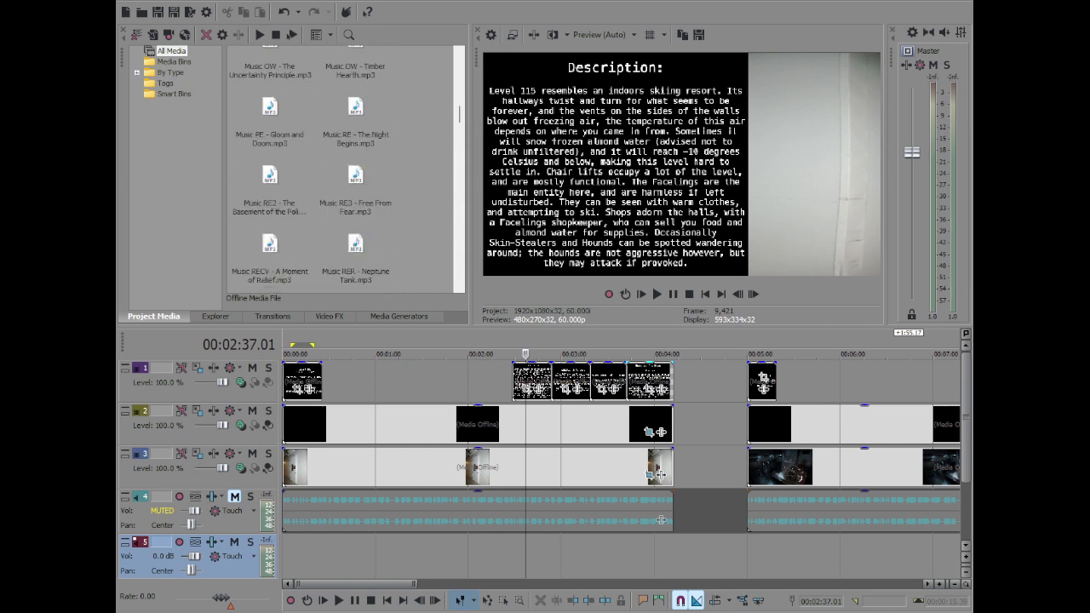
{"action": "left_click_drag", "start_coordinate": [269, 248], "coordinate": [444, 583]}
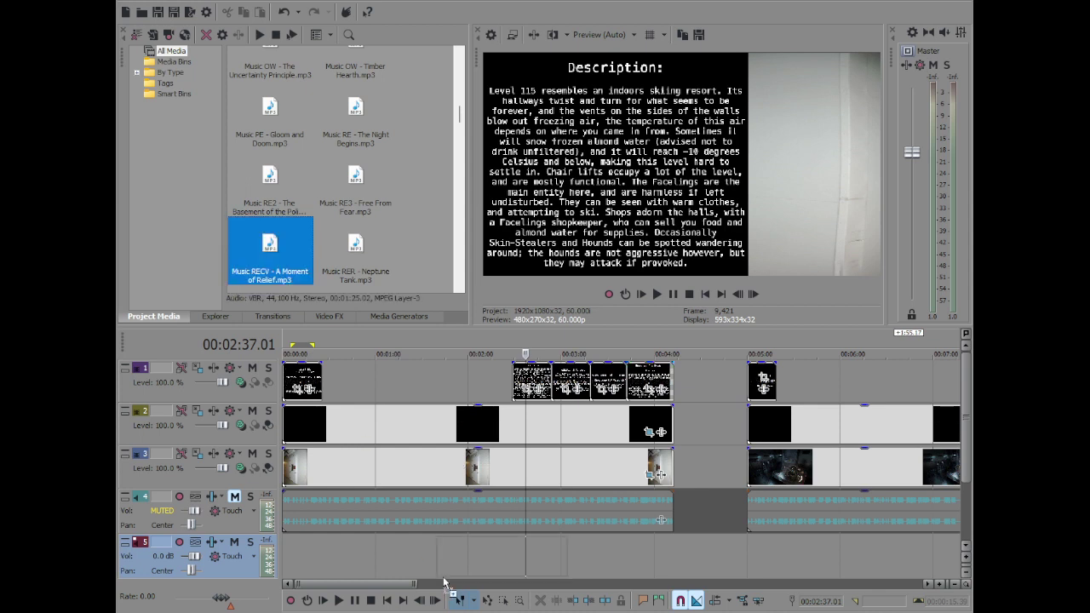
{"action": "left_click_drag", "start_coordinate": [310, 562], "coordinate": [327, 517]}
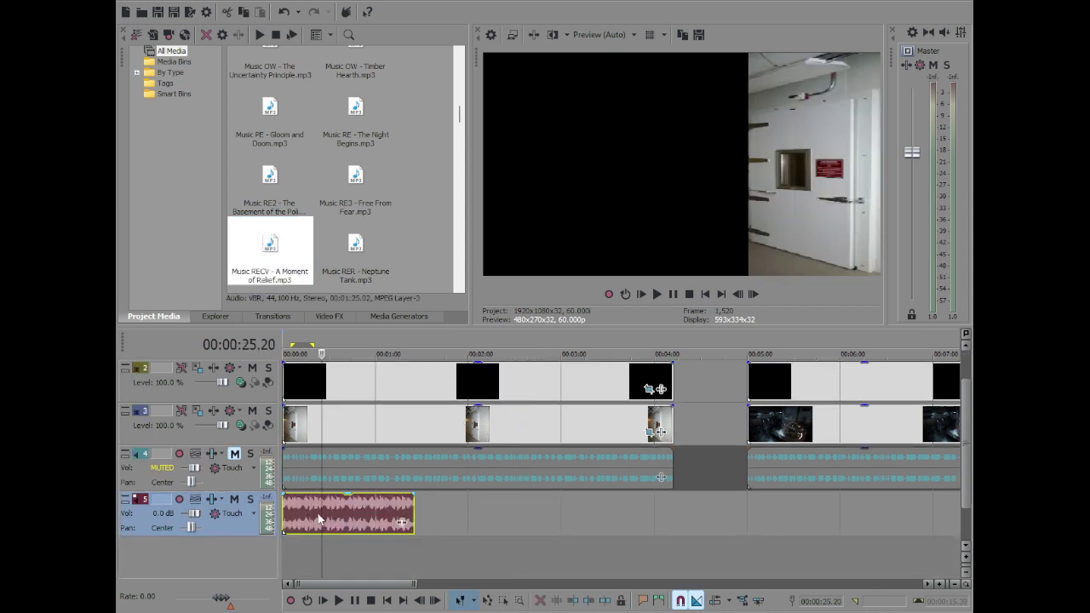
Lower the gain of the music clip on track 5 to a quiet background level and play it, including its ending
{"action": "left_click", "coordinate": [355, 517]}
{"action": "scroll", "coordinate": [524, 519], "scroll_direction": "up", "scroll_amount": 5}
{"action": "left_click", "coordinate": [608, 503]}
{"action": "left_click_drag", "start_coordinate": [616, 494], "coordinate": [627, 530]}
{"action": "key", "text": "space"}
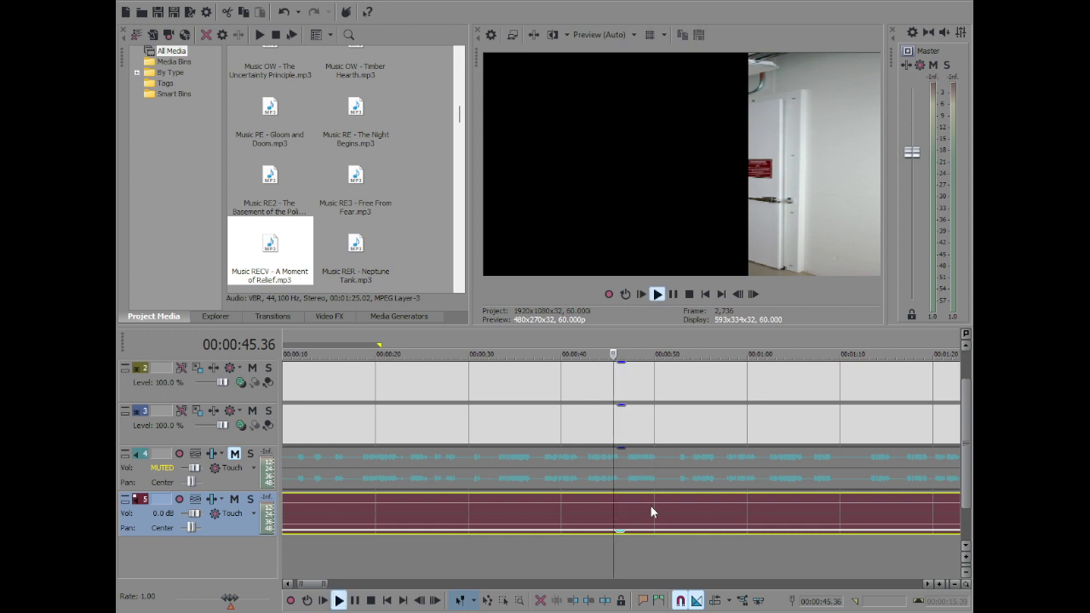
{"action": "scroll", "coordinate": [652, 509], "scroll_direction": "down", "scroll_amount": 5}
{"action": "left_click", "coordinate": [791, 511]}
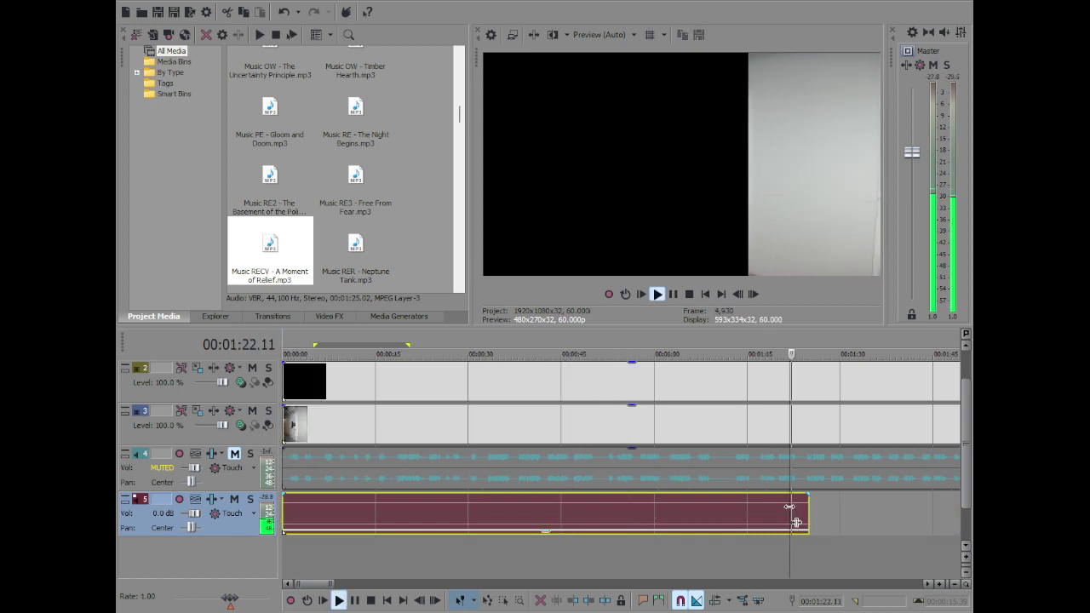
{"action": "scroll", "coordinate": [790, 511], "scroll_direction": "up", "scroll_amount": 5}
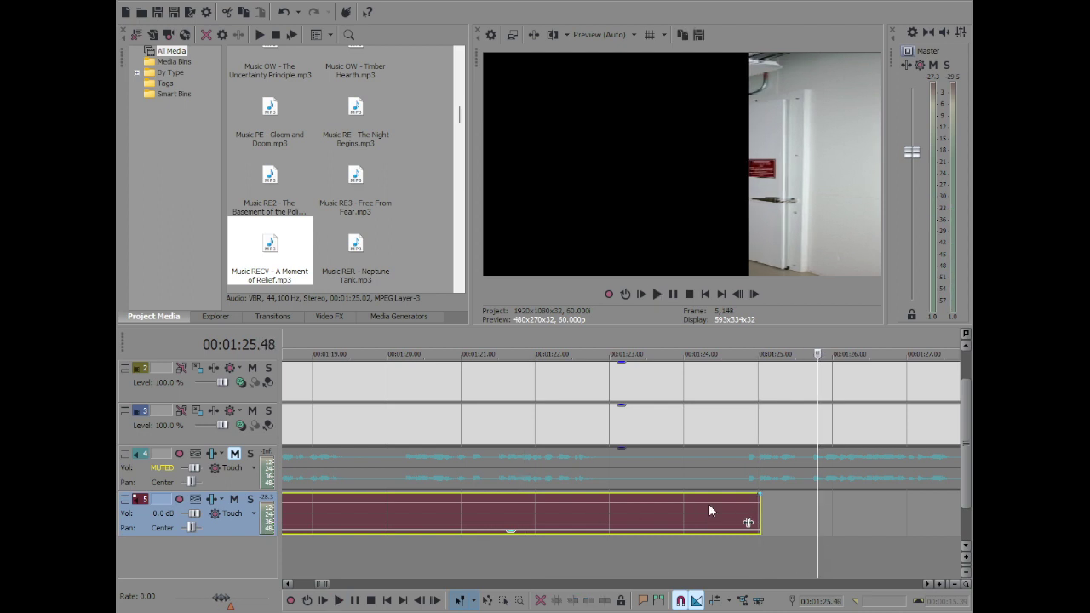
{"action": "key", "text": "space"}
Find where the music begins, split off and delete the short lead-in, and move the clip back to the start of track 5
{"action": "scroll", "coordinate": [322, 500], "scroll_direction": "down", "scroll_amount": 6}
{"action": "left_click", "coordinate": [286, 508]}
{"action": "key", "text": "space"}
{"action": "key", "text": "space"}
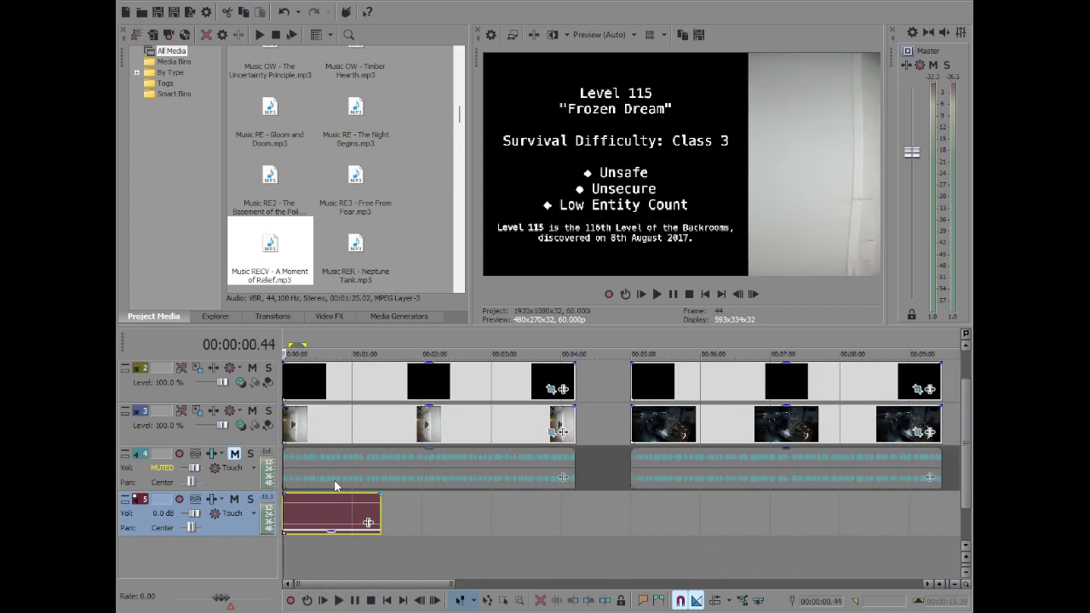
{"action": "scroll", "coordinate": [335, 500], "scroll_direction": "up", "scroll_amount": 5}
{"action": "key", "text": "space"}
{"action": "left_click", "coordinate": [292, 509]}
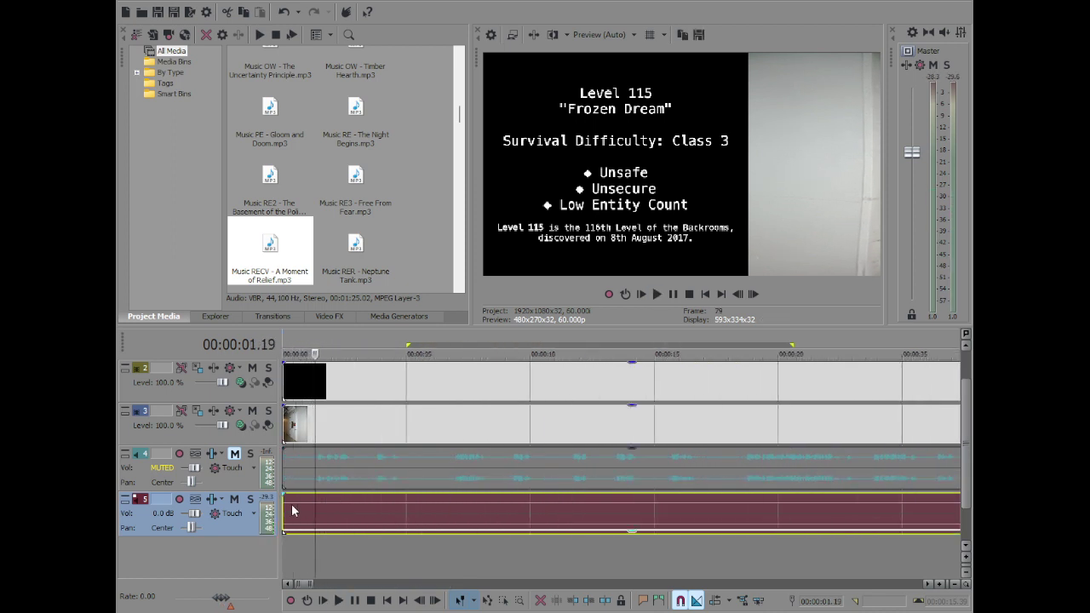
{"action": "key", "text": "space"}
{"action": "left_click", "coordinate": [288, 511]}
{"action": "key", "text": "space"}
{"action": "key", "text": "space"}
{"action": "key", "text": "s"}
{"action": "left_click", "coordinate": [285, 511]}
{"action": "key", "text": "Delete"}
{"action": "left_click_drag", "start_coordinate": [316, 512], "coordinate": [310, 512]}
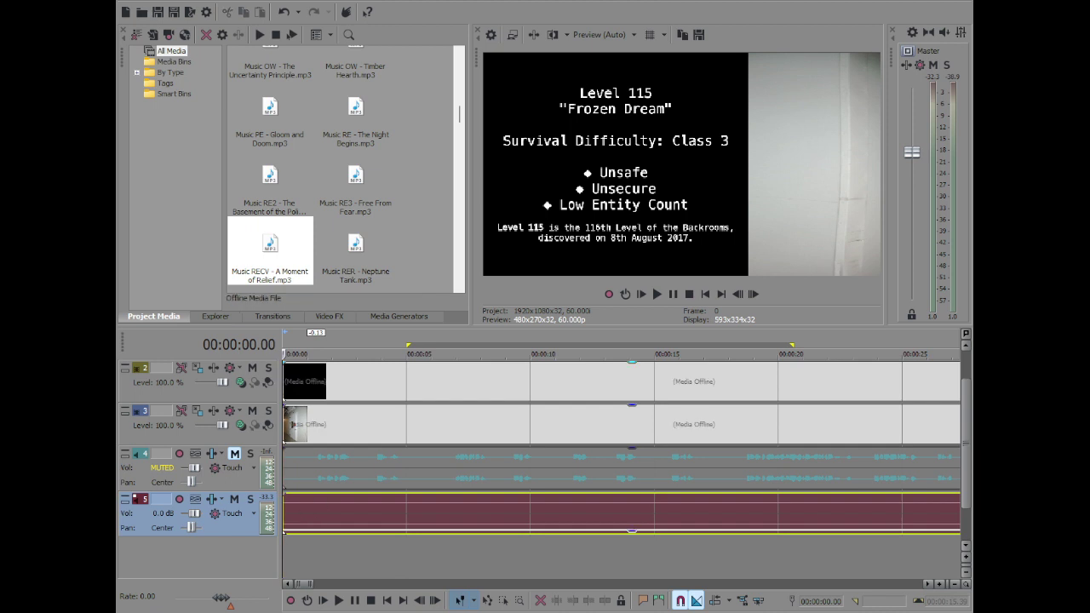
Listen to the trimmed music clip around its ending and its opening to judge how well it loops
{"action": "key", "text": "space"}
{"action": "scroll", "coordinate": [408, 506], "scroll_direction": "down", "scroll_amount": 5}
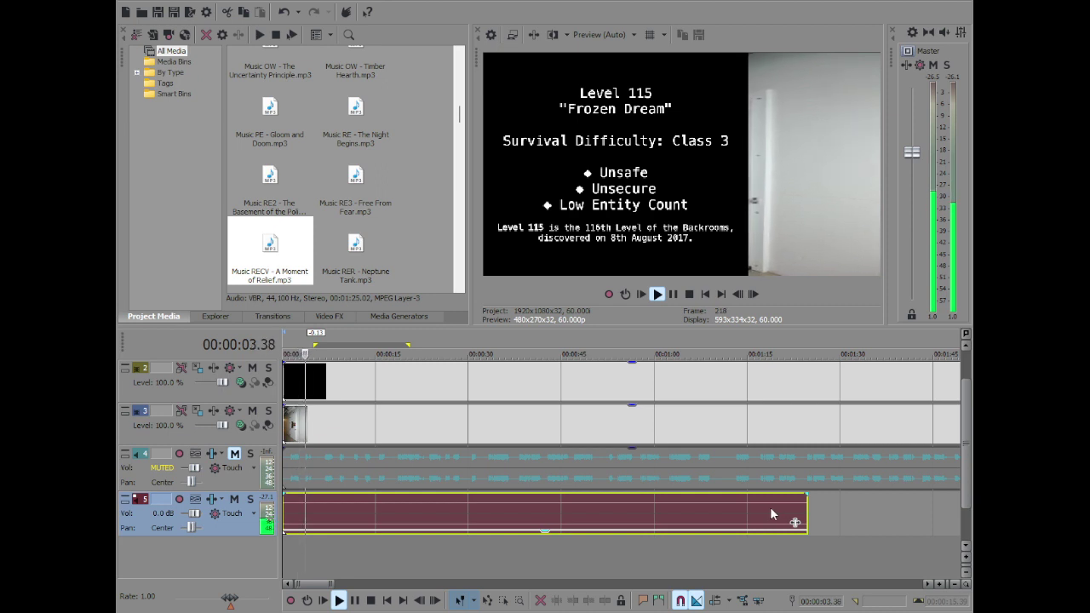
{"action": "left_click", "coordinate": [732, 506]}
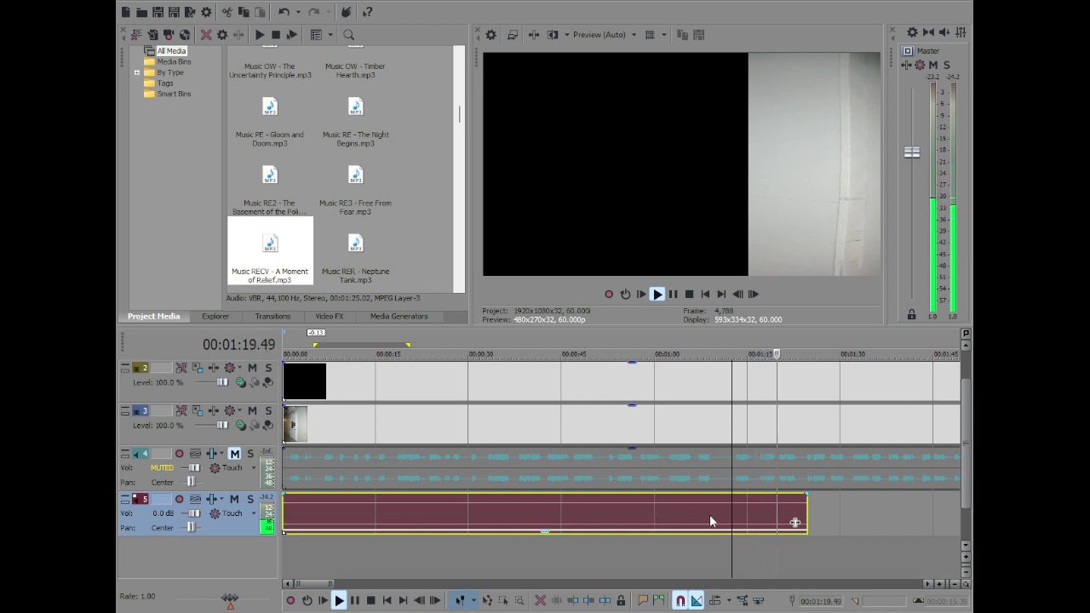
{"action": "scroll", "coordinate": [706, 518], "scroll_direction": "down", "scroll_amount": 2}
{"action": "scroll", "coordinate": [672, 505], "scroll_direction": "up", "scroll_amount": 1}
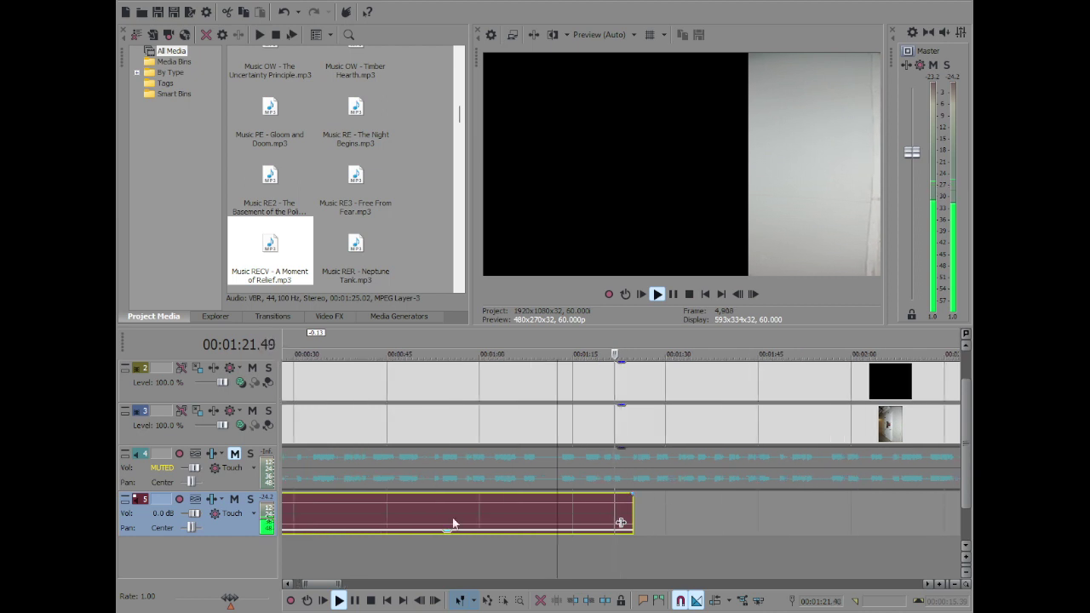
{"action": "left_click", "coordinate": [294, 509]}
{"action": "scroll", "coordinate": [298, 510], "scroll_direction": "down", "scroll_amount": 1}
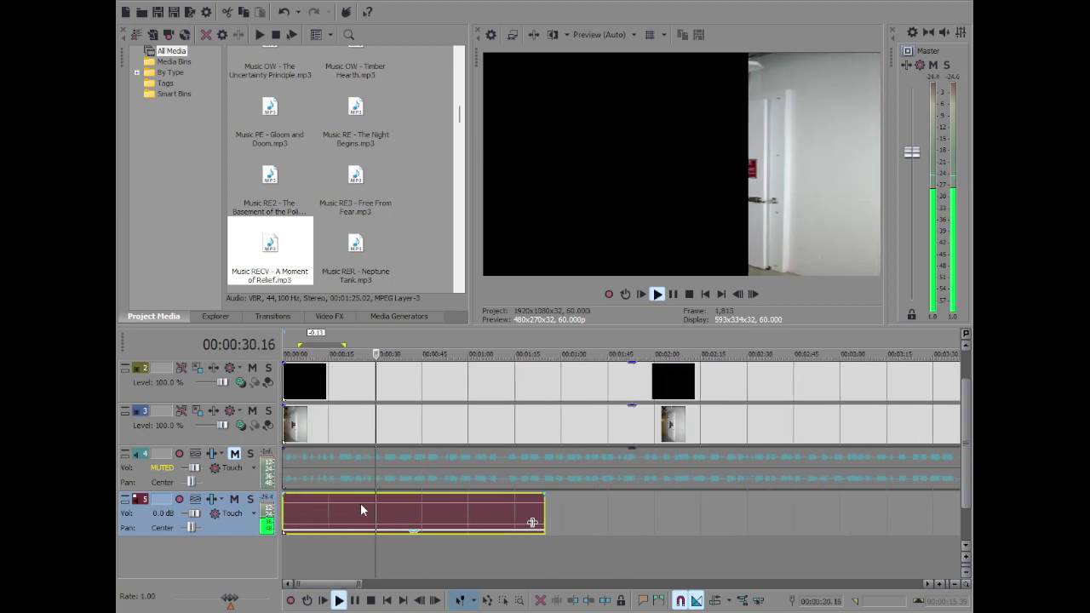
{"action": "left_click", "coordinate": [318, 509]}
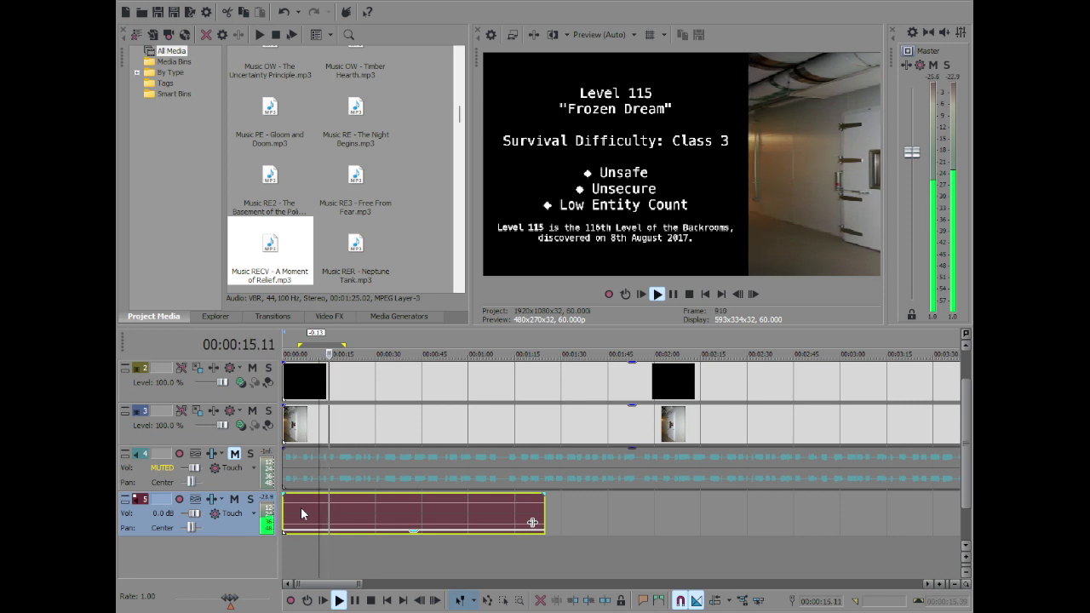
{"action": "left_click", "coordinate": [294, 506]}
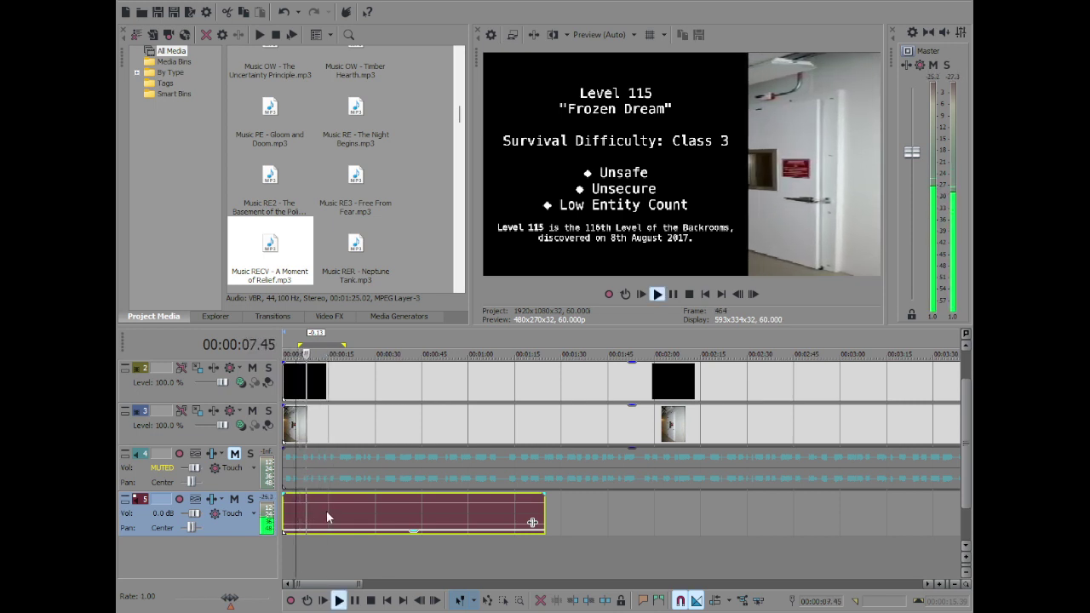
{"action": "scroll", "coordinate": [339, 517], "scroll_direction": "up", "scroll_amount": 2}
{"action": "scroll", "coordinate": [340, 515], "scroll_direction": "up", "scroll_amount": 2}
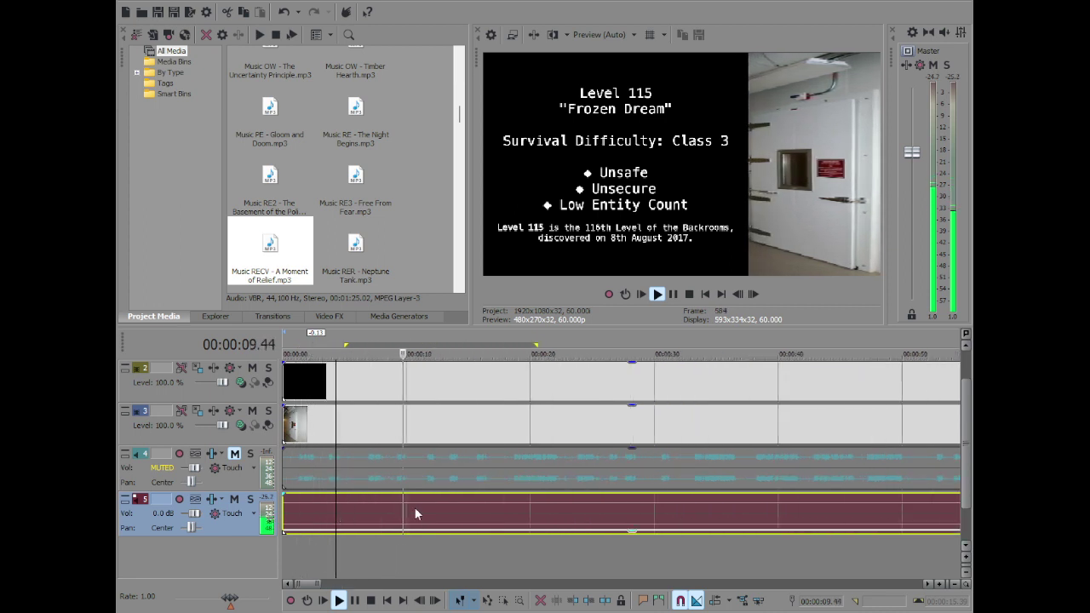
{"action": "scroll", "coordinate": [415, 507], "scroll_direction": "up", "scroll_amount": 1}
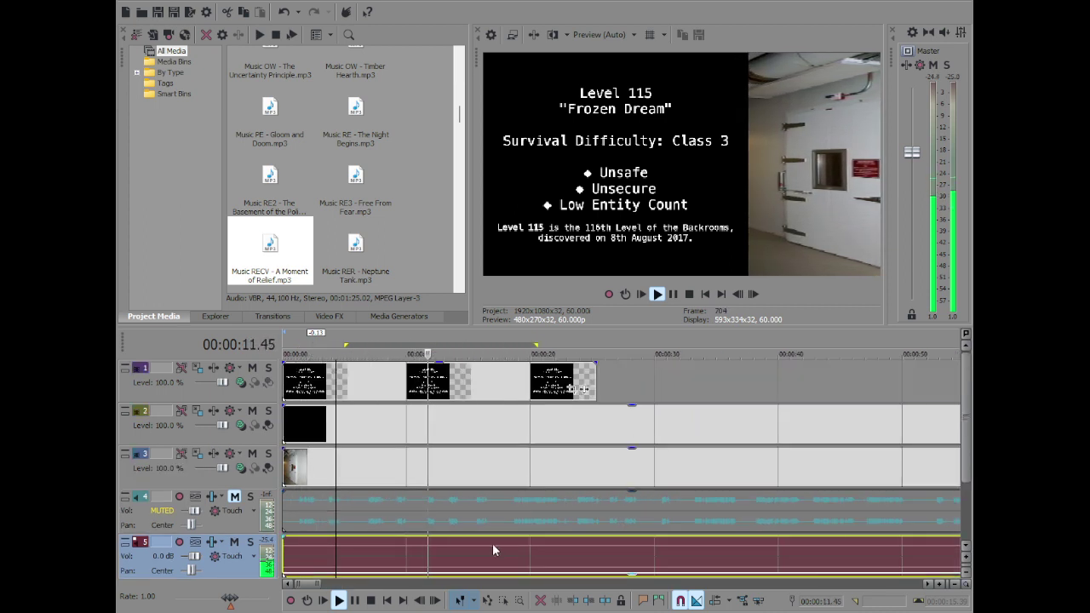
{"action": "scroll", "coordinate": [512, 544], "scroll_direction": "up", "scroll_amount": 3}
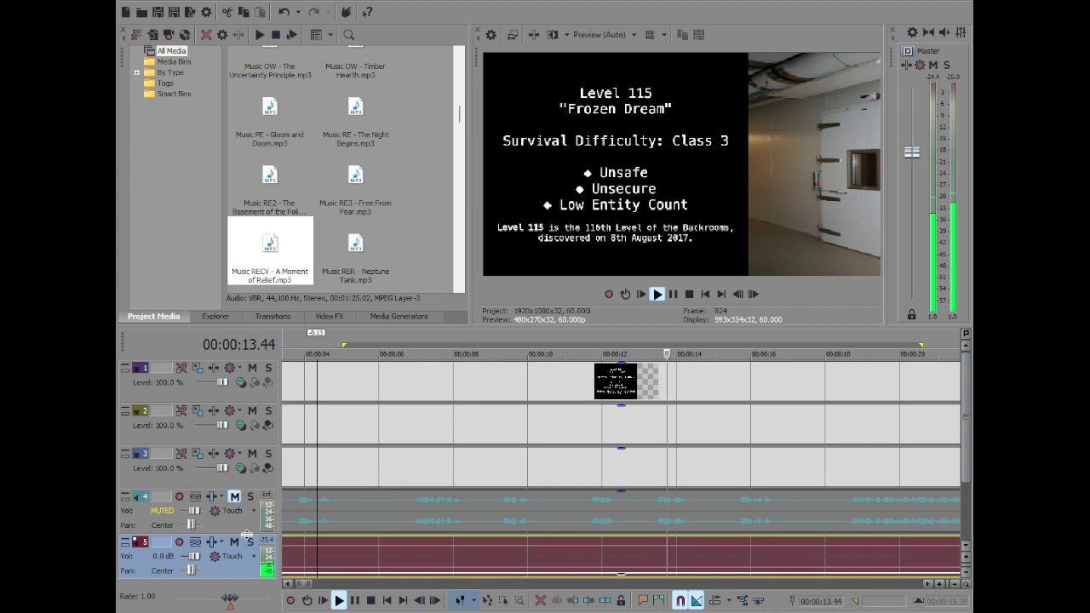
Reduce the height of track 4 slightly and keep listening to the music clip through to its end
{"action": "left_click_drag", "start_coordinate": [245, 534], "coordinate": [246, 531]}
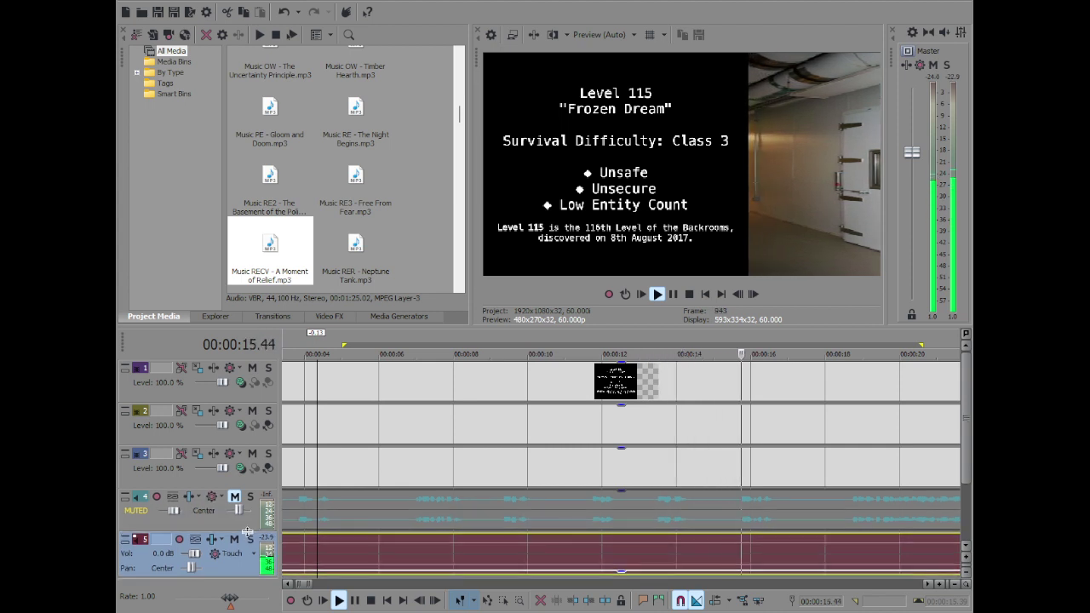
{"action": "left_click", "coordinate": [717, 552]}
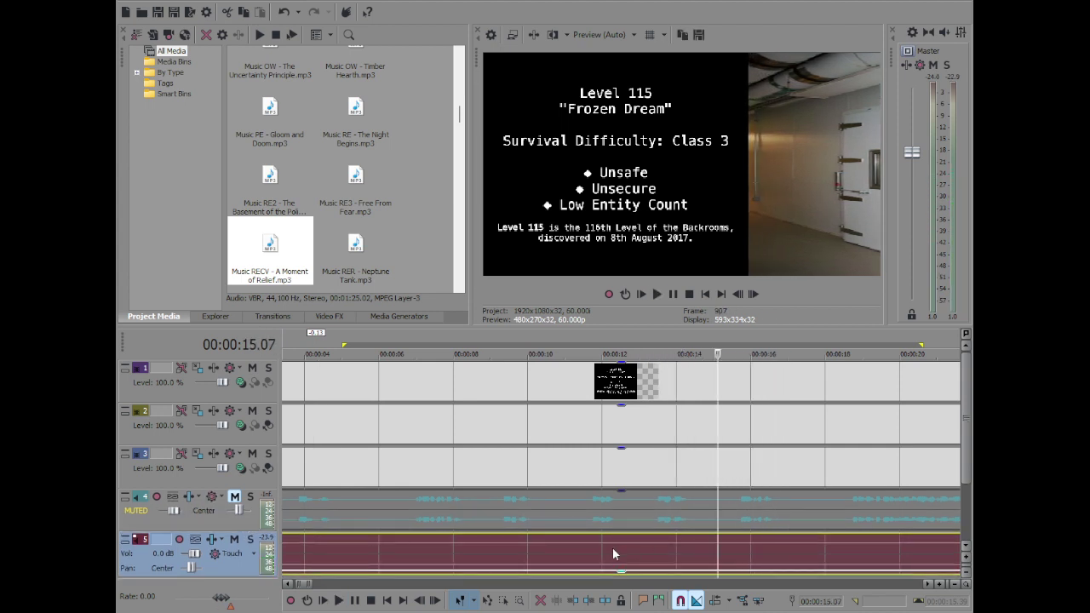
{"action": "key", "text": "space"}
{"action": "scroll", "coordinate": [733, 547], "scroll_direction": "down", "scroll_amount": 4}
{"action": "scroll", "coordinate": [731, 547], "scroll_direction": "down", "scroll_amount": 4}
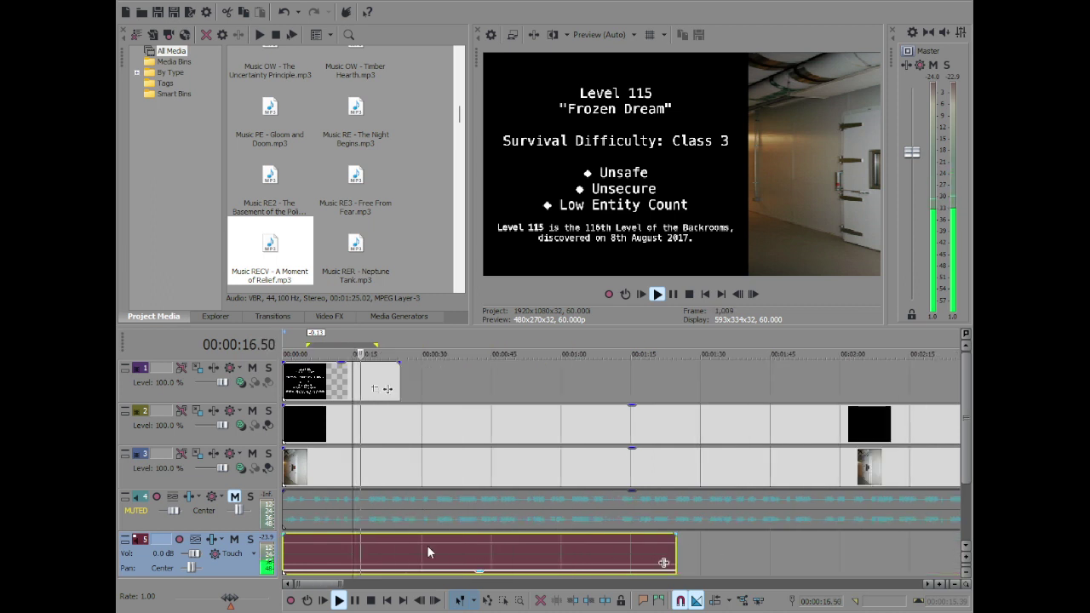
{"action": "scroll", "coordinate": [419, 544], "scroll_direction": "up", "scroll_amount": 4}
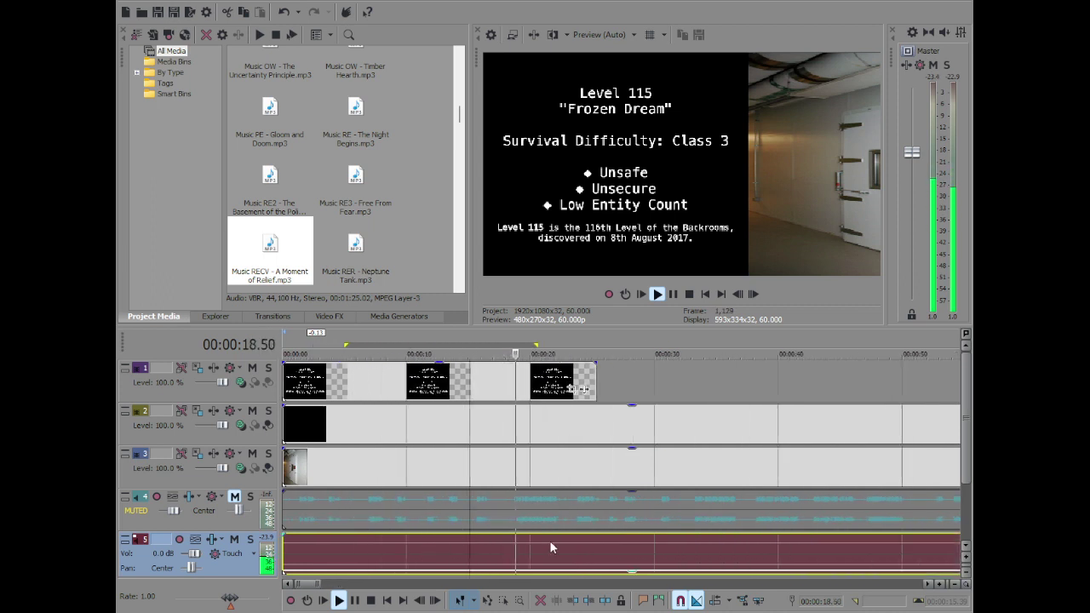
{"action": "scroll", "coordinate": [550, 540], "scroll_direction": "up", "scroll_amount": 5}
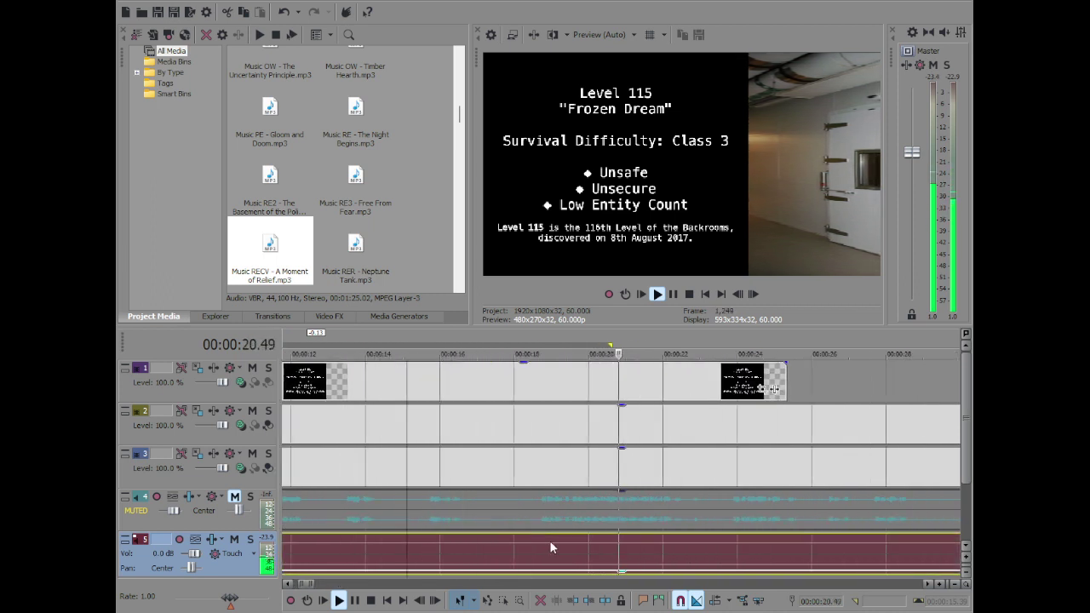
{"action": "scroll", "coordinate": [549, 540], "scroll_direction": "up", "scroll_amount": 1}
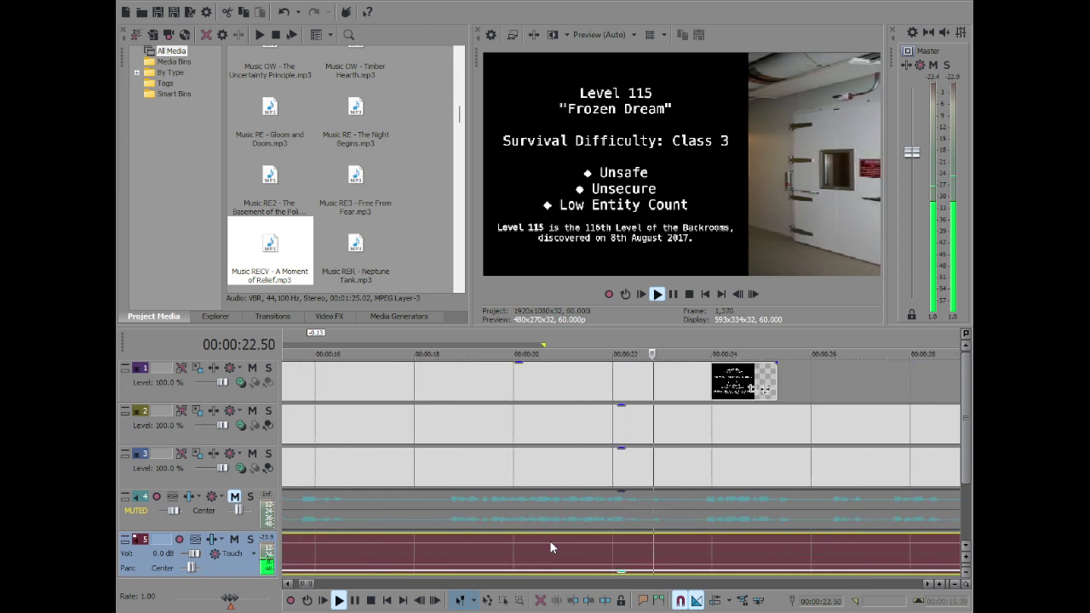
{"action": "scroll", "coordinate": [549, 540], "scroll_direction": "down", "scroll_amount": 9}
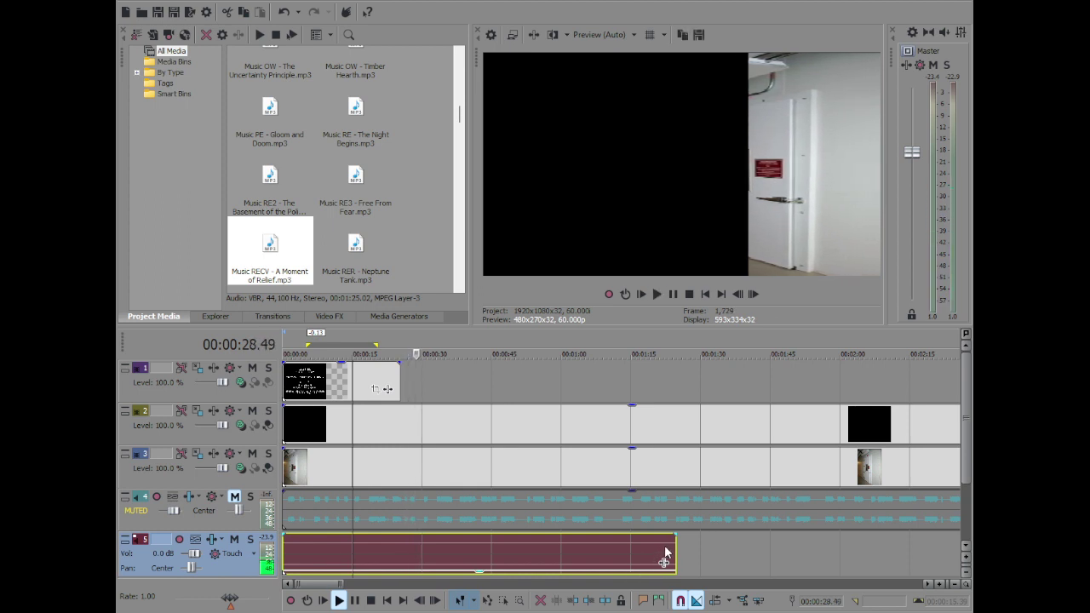
{"action": "left_click", "coordinate": [666, 552]}
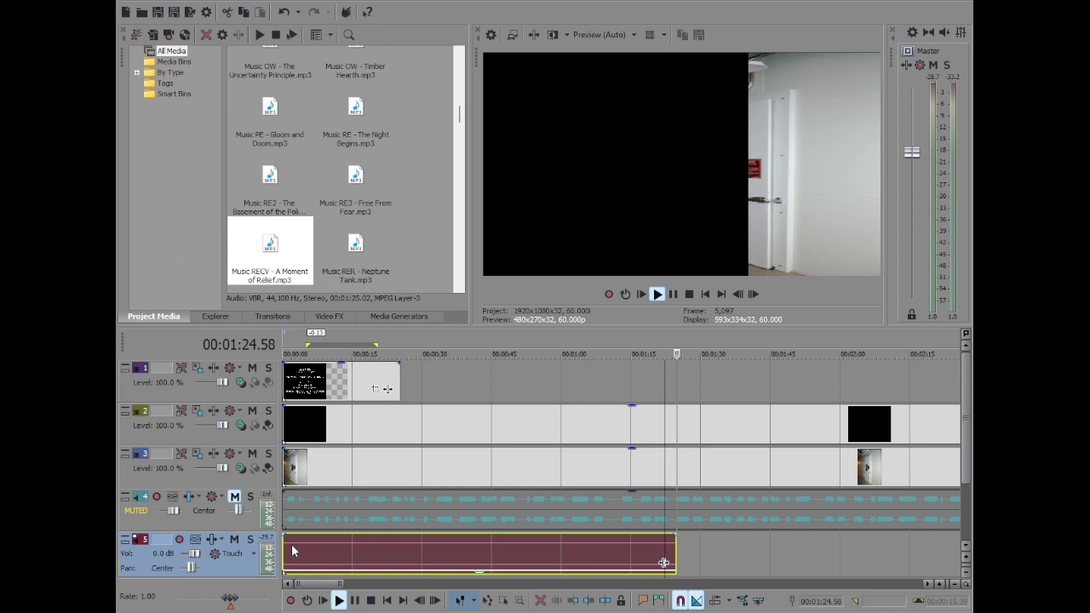
Copy the trimmed music clip and paste it behind the first on track 5, overlapping the two by 1 second
{"action": "key", "text": "space"}
{"action": "left_click", "coordinate": [292, 544]}
{"action": "key", "text": "ctrl+c"}
{"action": "left_click", "coordinate": [676, 543]}
{"action": "key", "text": "ctrl+v"}
{"action": "left_click_drag", "start_coordinate": [519, 546], "coordinate": [514, 545]}
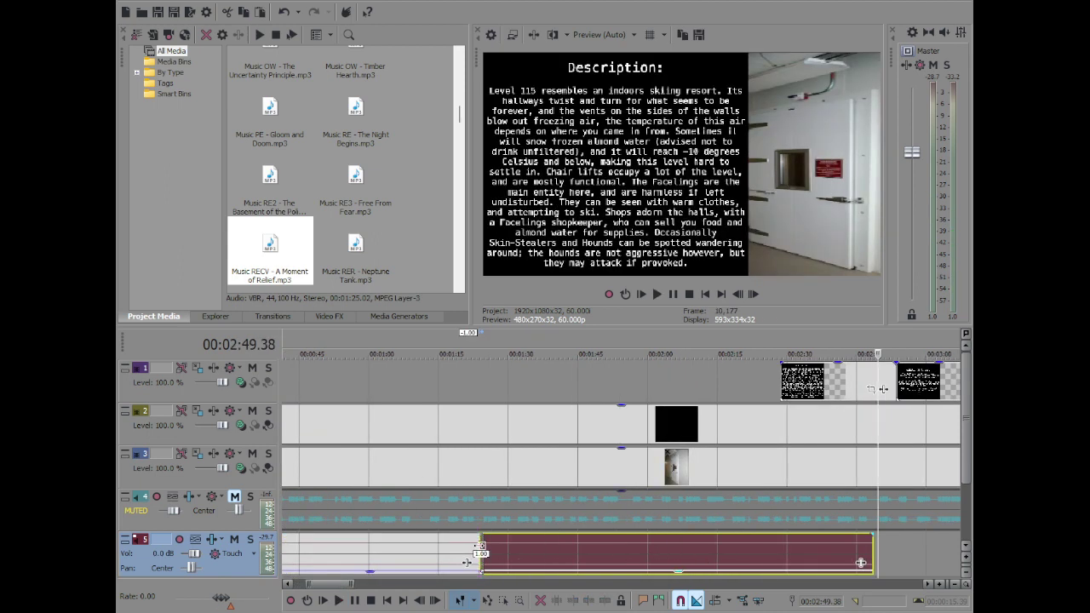
Play the crossfade between the two music clips and shorten their overlap to about 30 frames
{"action": "left_click", "coordinate": [473, 548]}
{"action": "key", "text": "space"}
{"action": "scroll", "coordinate": [466, 562], "scroll_direction": "up", "scroll_amount": 5}
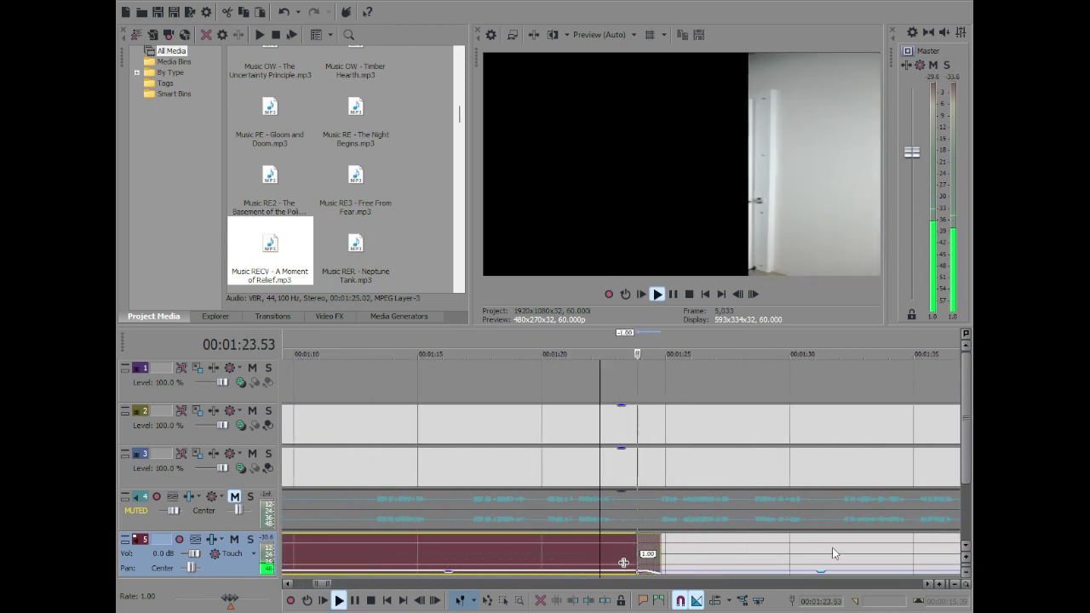
{"action": "scroll", "coordinate": [697, 555], "scroll_direction": "up", "scroll_amount": 3}
{"action": "left_click", "coordinate": [686, 556]}
{"action": "key", "text": "space"}
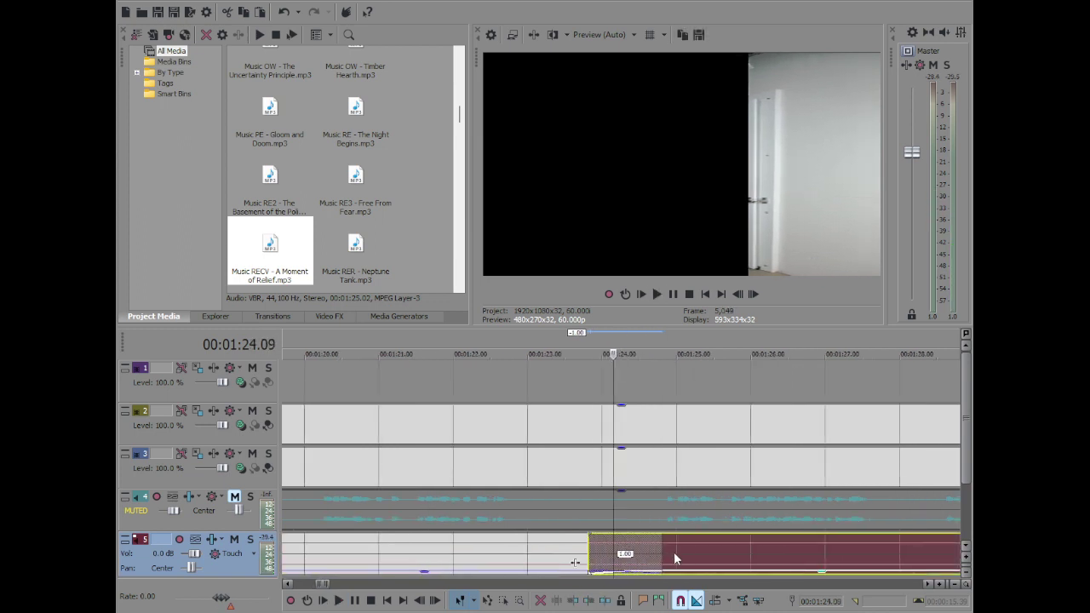
{"action": "left_click_drag", "start_coordinate": [691, 554], "coordinate": [726, 554]}
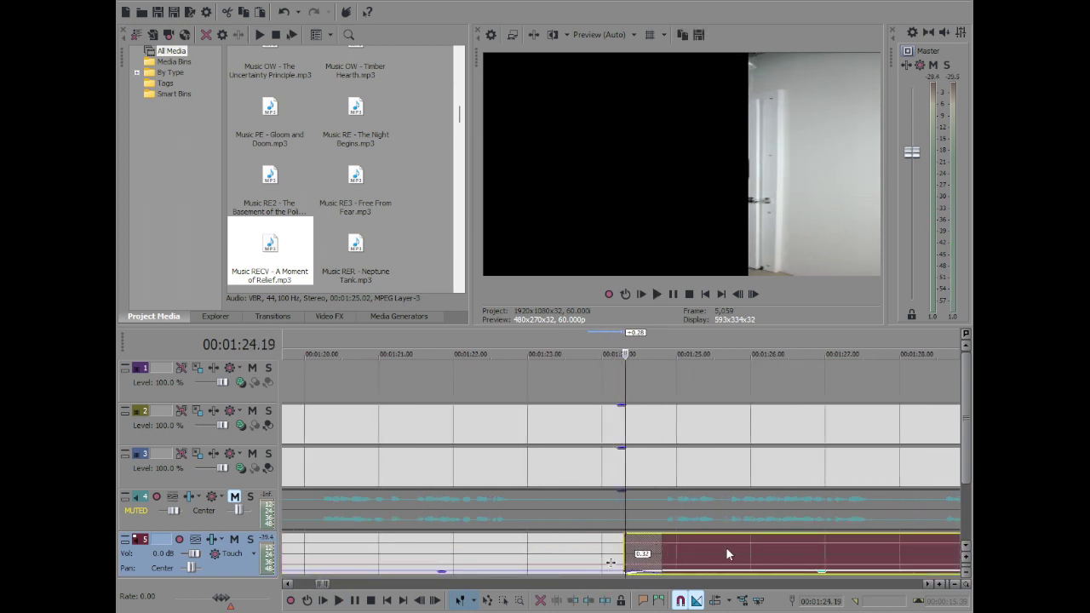
{"action": "left_click", "coordinate": [574, 554]}
{"action": "key", "text": "space"}
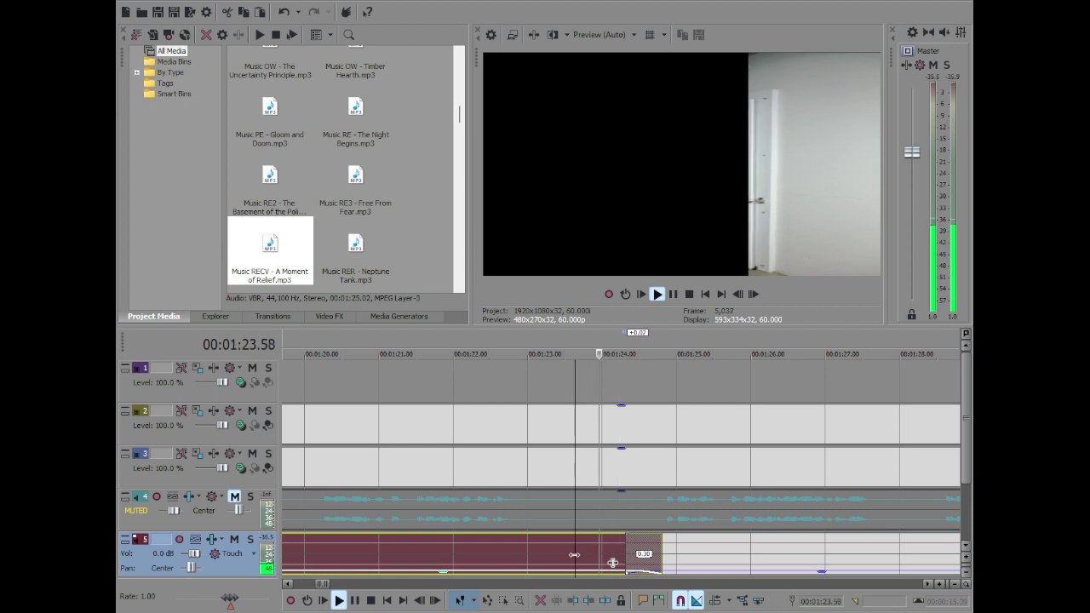
Shorten the overlap between the two music clips on track 5 to 10 frames and play the crossfade
{"action": "key", "text": "space"}
{"action": "left_click", "coordinate": [646, 551]}
{"action": "left_click_drag", "start_coordinate": [696, 551], "coordinate": [717, 549]}
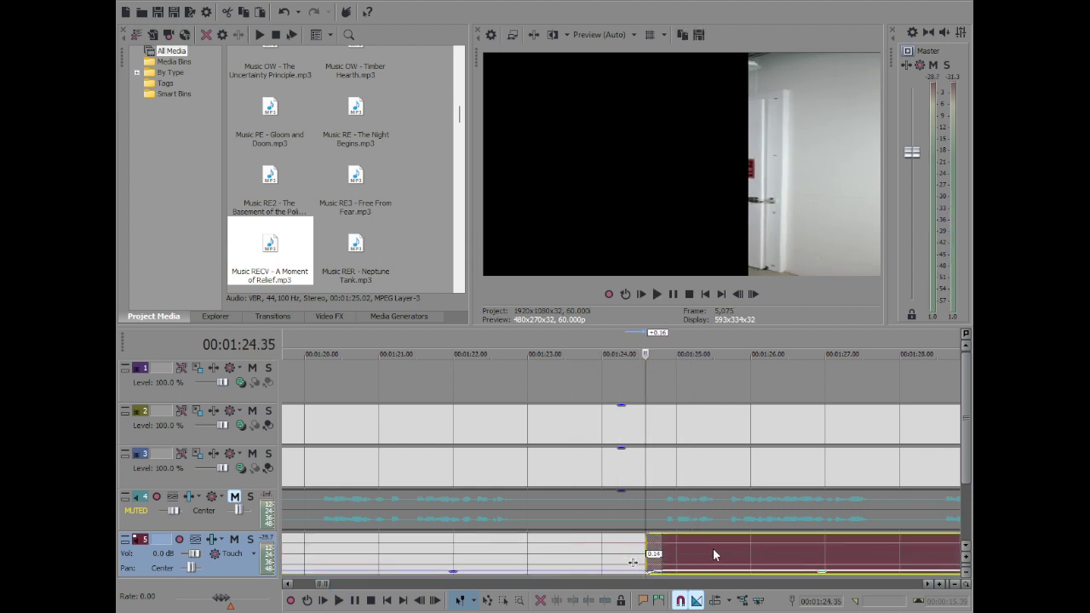
{"action": "key", "text": "Right"}
{"action": "key", "text": "Right"}
{"action": "key", "text": "Right"}
{"action": "key", "text": "Right"}
{"action": "left_click", "coordinate": [579, 551]}
{"action": "key", "text": "space"}
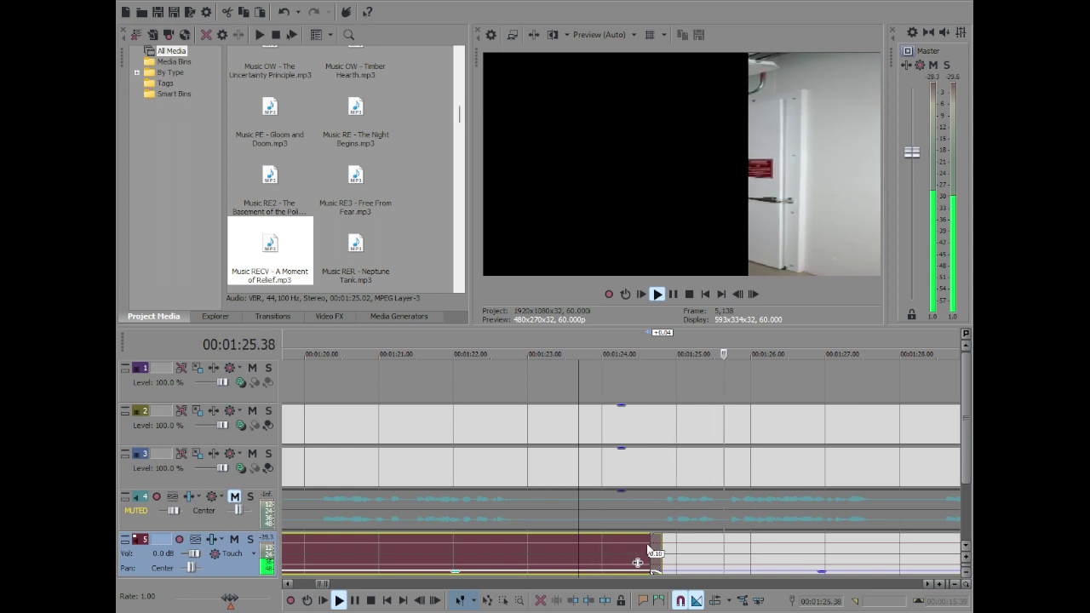
Set the overlap of the two music clips to 15 frames and play the transition again
{"action": "key", "text": "space"}
{"action": "left_click", "coordinate": [643, 551]}
{"action": "left_click_drag", "start_coordinate": [678, 550], "coordinate": [678, 548]}
{"action": "key", "text": "Right"}
{"action": "left_click", "coordinate": [526, 552]}
{"action": "key", "text": "space"}
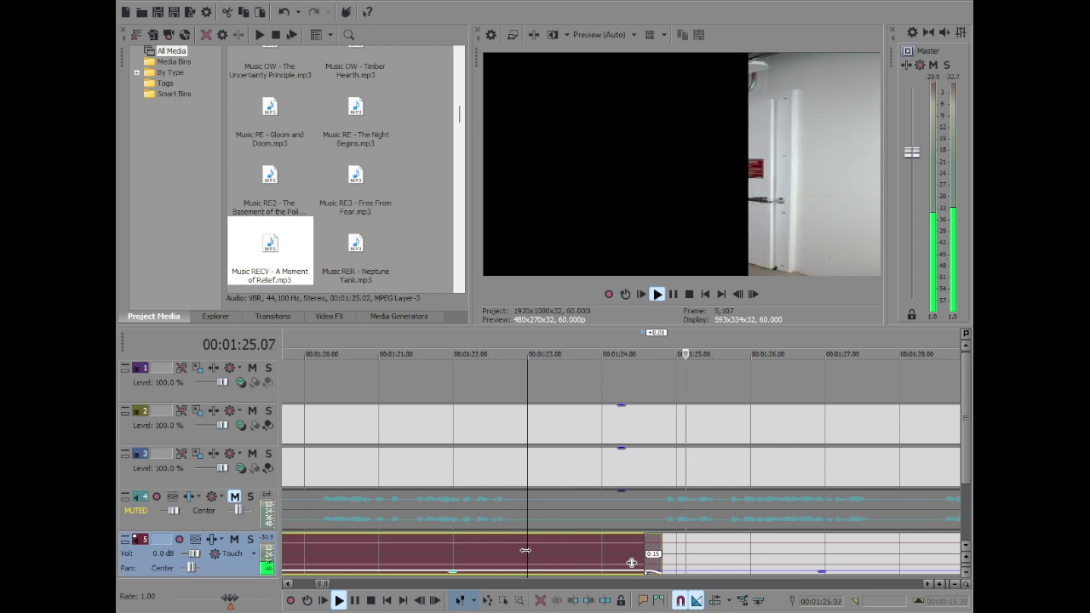
{"action": "key", "text": "space"}
Delete the second music clip from track 5
{"action": "left_click", "coordinate": [714, 553]}
{"action": "scroll", "coordinate": [527, 540], "scroll_direction": "down", "scroll_amount": 10}
{"action": "key", "text": "Delete"}
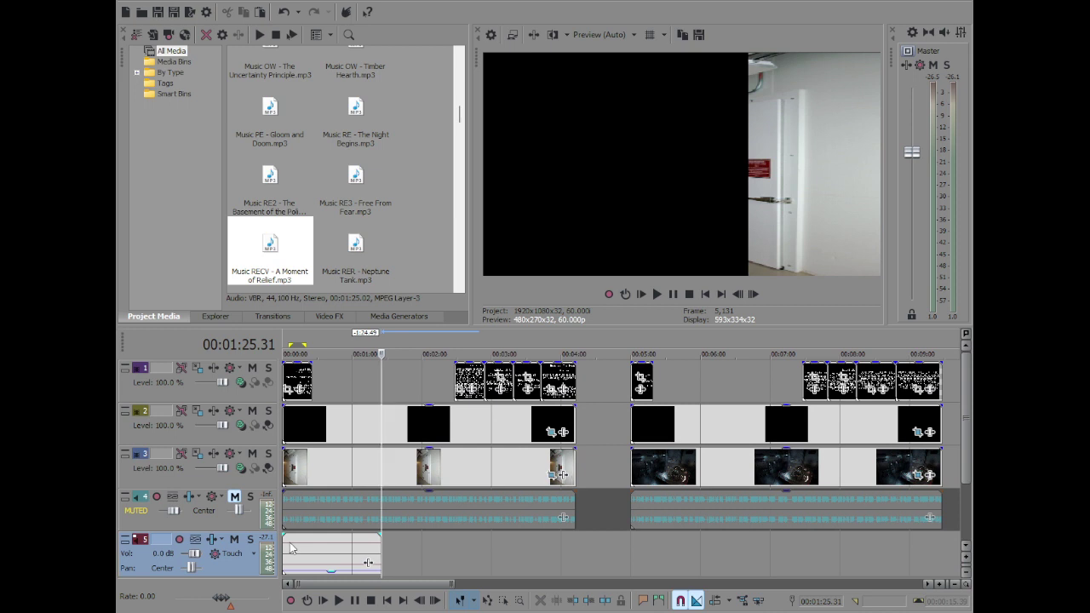
Play the remaining music clip from near its opening to find a loop point around 00:00:14
{"action": "left_click", "coordinate": [290, 543]}
{"action": "key", "text": "space"}
{"action": "scroll", "coordinate": [409, 549], "scroll_direction": "up", "scroll_amount": 10}
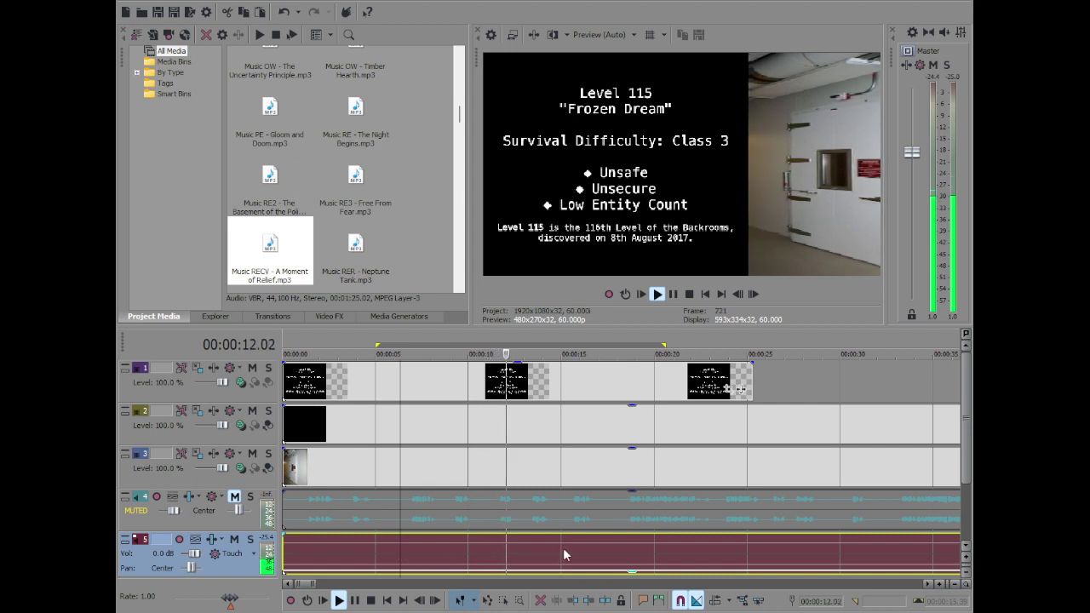
{"action": "scroll", "coordinate": [563, 554], "scroll_direction": "up", "scroll_amount": 5}
{"action": "left_click", "coordinate": [656, 547]}
{"action": "left_click", "coordinate": [654, 545]}
{"action": "left_click", "coordinate": [655, 545]}
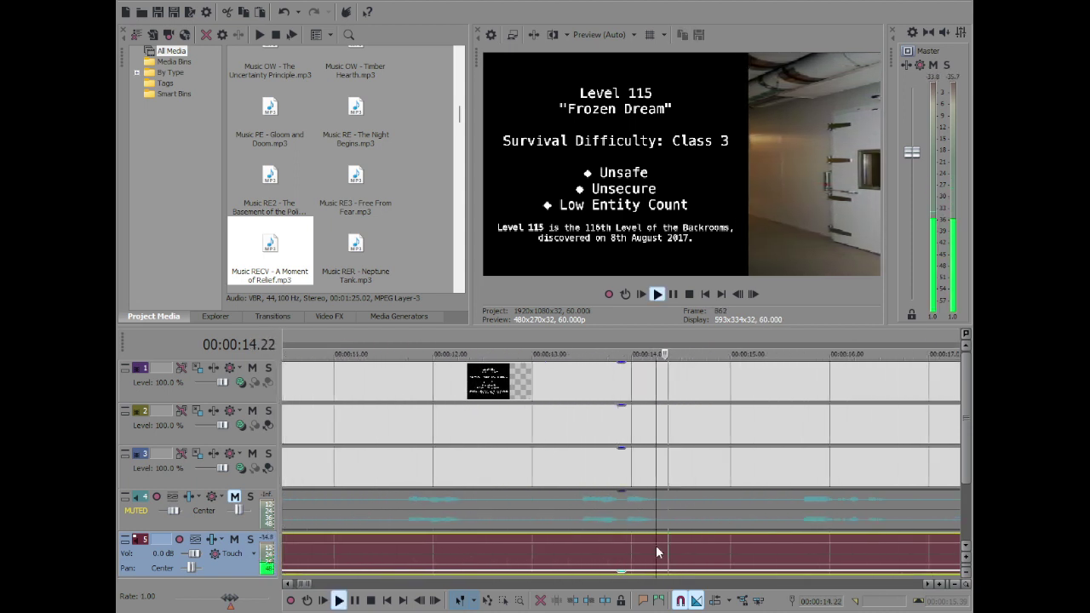
{"action": "key", "text": "space"}
Split the music at 00:00:14.19, copy the part behind the cut, undo the split and paste the copied part behind the clip
{"action": "key", "text": "s"}
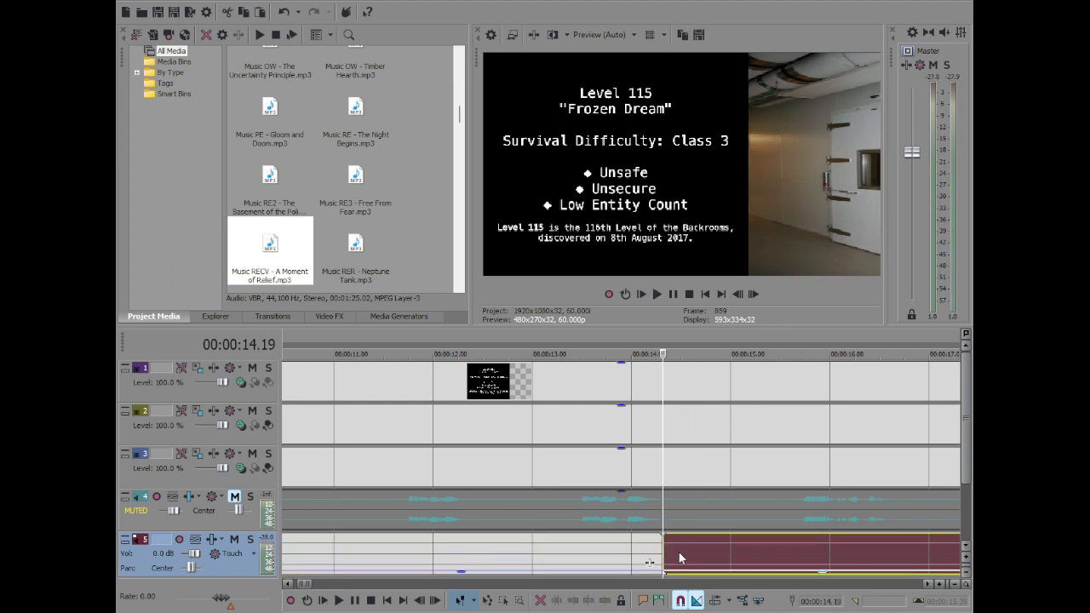
{"action": "key", "text": "ctrl+z"}
{"action": "scroll", "coordinate": [685, 550], "scroll_direction": "down", "scroll_amount": 7}
{"action": "left_click", "coordinate": [807, 550]}
{"action": "key", "text": "ctrl+v"}
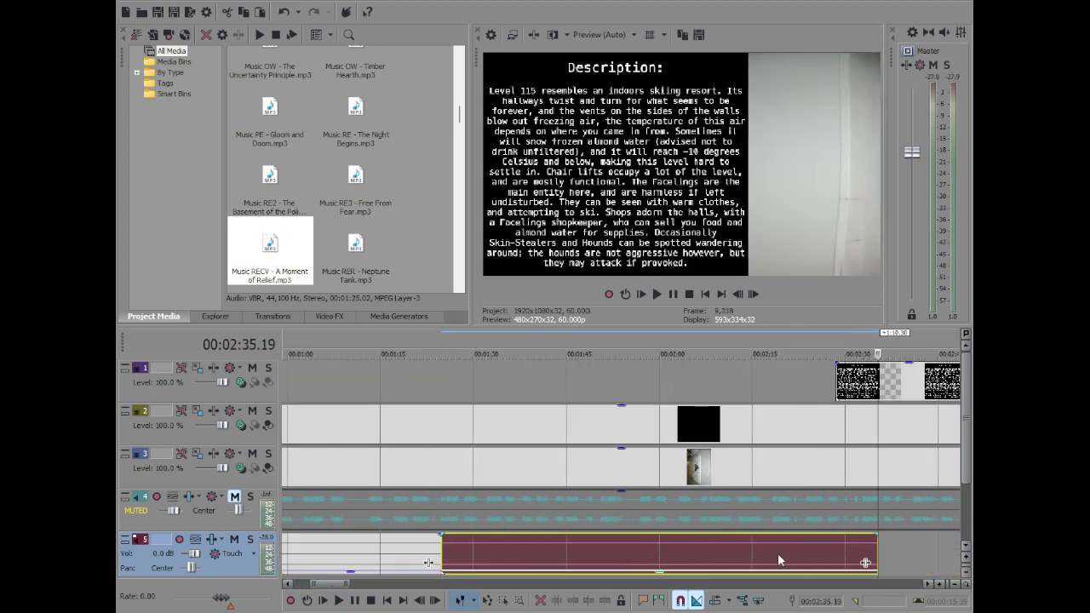
Overlap the pasted music part with the end of the first clip by 5 frames and play the crossfade
{"action": "left_click", "coordinate": [444, 549]}
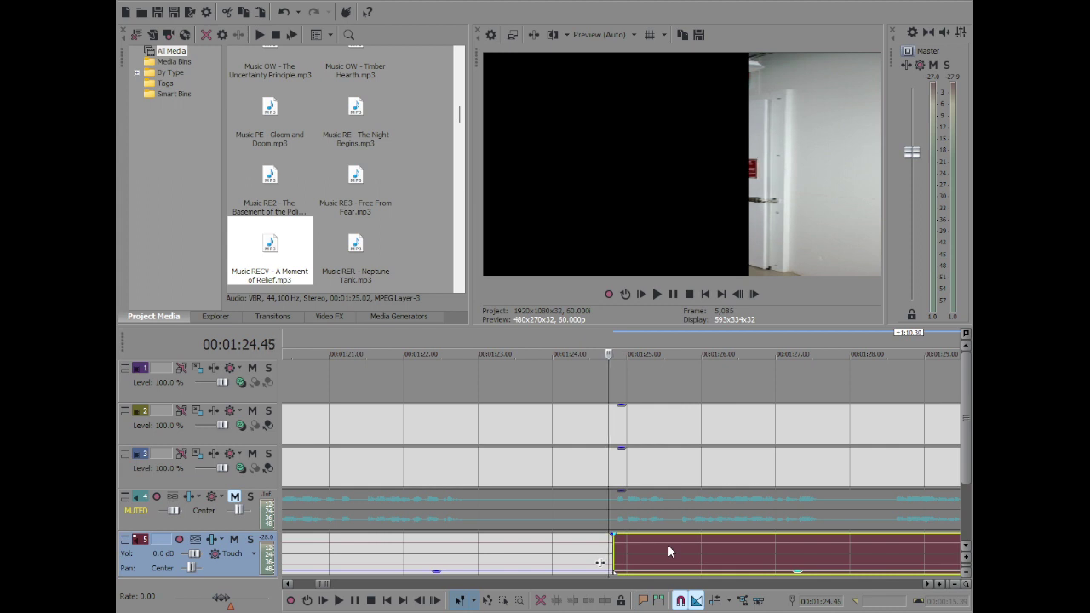
{"action": "left_click", "coordinate": [424, 563]}
{"action": "key", "text": "space"}
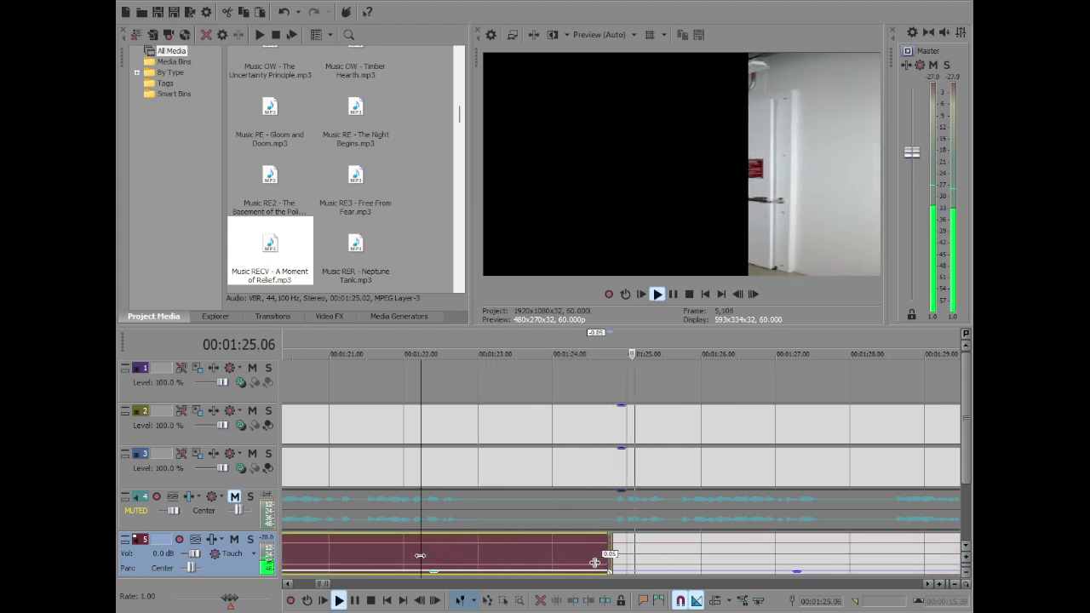
{"action": "scroll", "coordinate": [656, 557], "scroll_direction": "down", "scroll_amount": 10}
{"action": "key", "text": "space"}
Copy the looping music part and paste it behind itself around 00:02:35, overlapping the two by 5 frames
{"action": "left_click", "coordinate": [459, 551]}
{"action": "key", "text": "ctrl+c"}
{"action": "key", "text": "ctrl+v"}
{"action": "scroll", "coordinate": [623, 552], "scroll_direction": "up", "scroll_amount": 10}
{"action": "key", "text": "Left"}
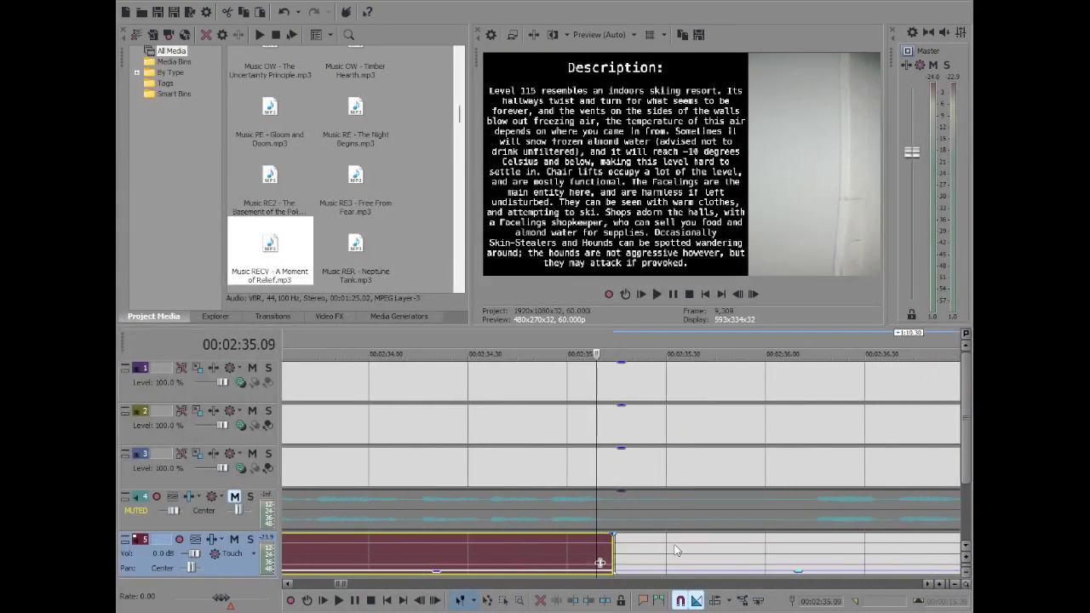
{"action": "left_click", "coordinate": [653, 545]}
{"action": "scroll", "coordinate": [654, 549], "scroll_direction": "down", "scroll_amount": 5}
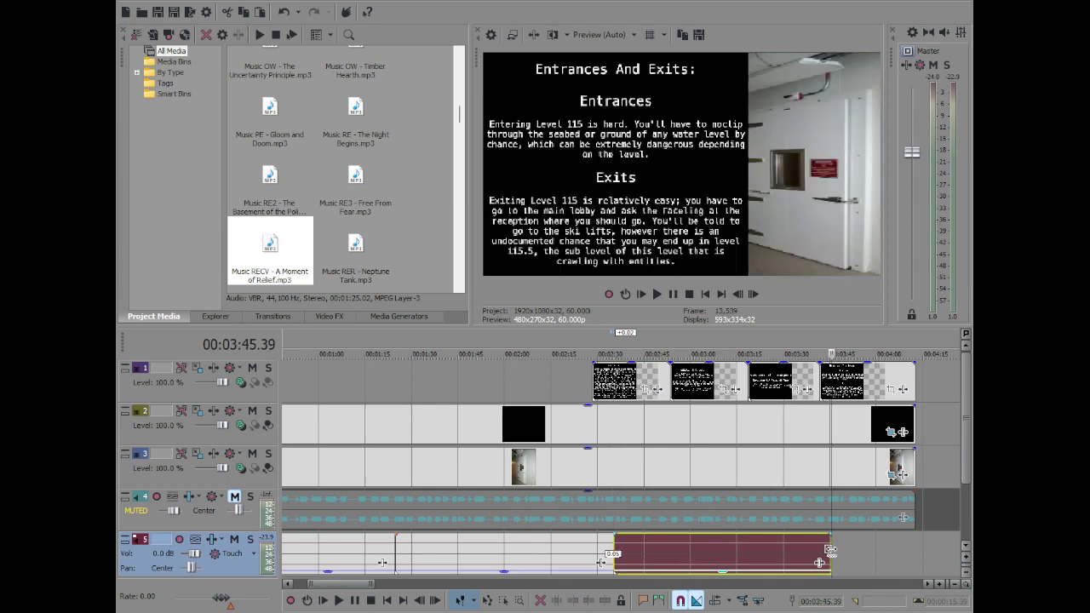
Add another copy of the looping music part at 00:03:45.34 with a 5-frame overlap
{"action": "scroll", "coordinate": [681, 558], "scroll_direction": "down", "scroll_amount": 4}
{"action": "scroll", "coordinate": [665, 555], "scroll_direction": "up", "scroll_amount": 10}
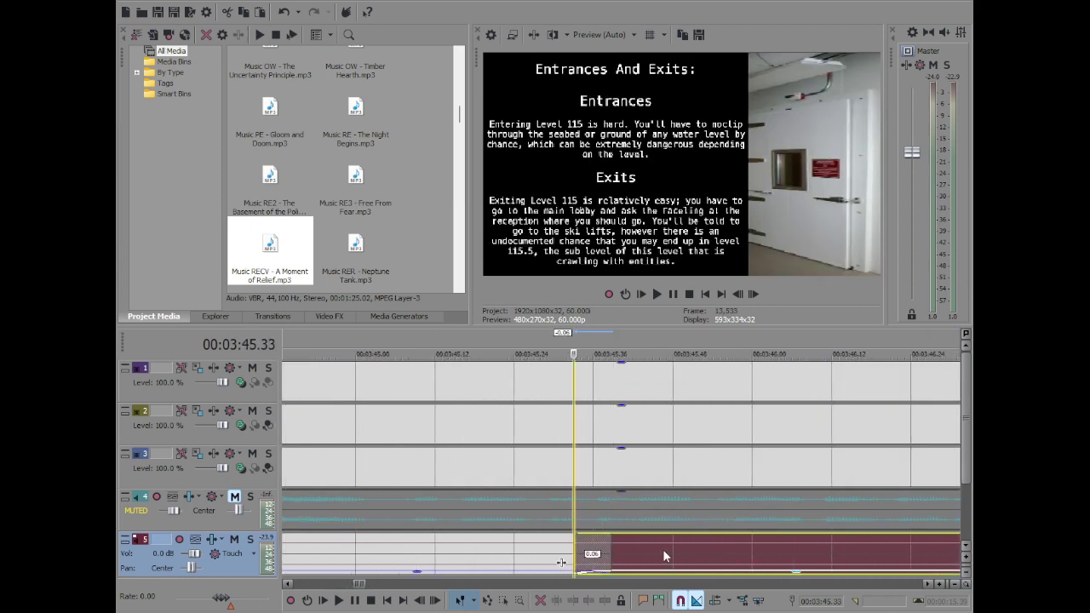
{"action": "key", "text": "Right"}
{"action": "scroll", "coordinate": [664, 553], "scroll_direction": "down", "scroll_amount": 5}
{"action": "scroll", "coordinate": [667, 560], "scroll_direction": "down", "scroll_amount": 5}
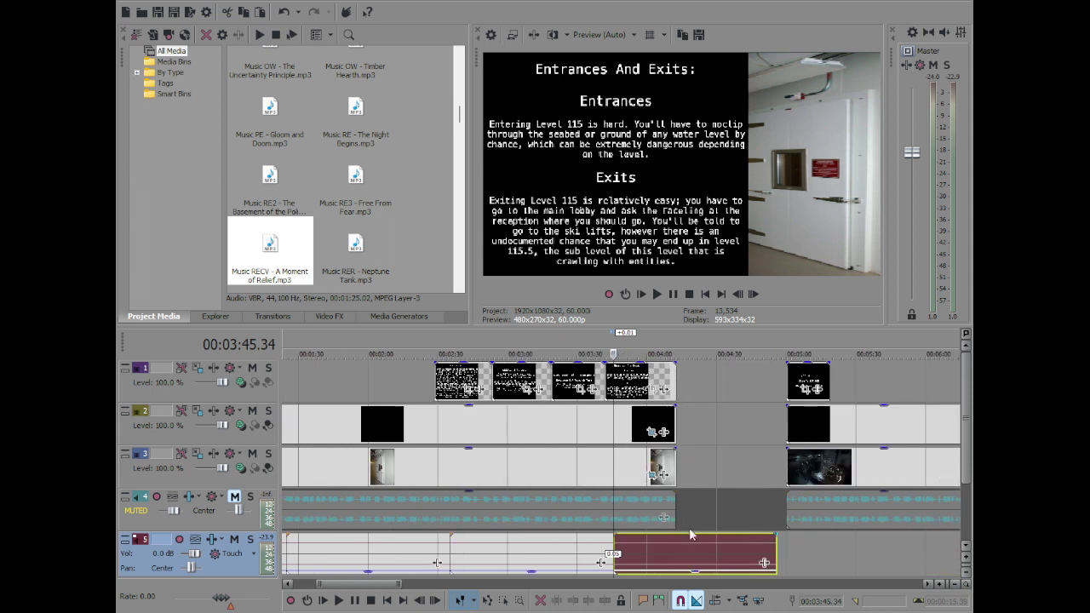
Trim the last music clip to the end of the first narration section at 00:04:12.46
{"action": "left_click", "coordinate": [677, 521]}
{"action": "left_click_drag", "start_coordinate": [770, 556], "coordinate": [663, 562]}
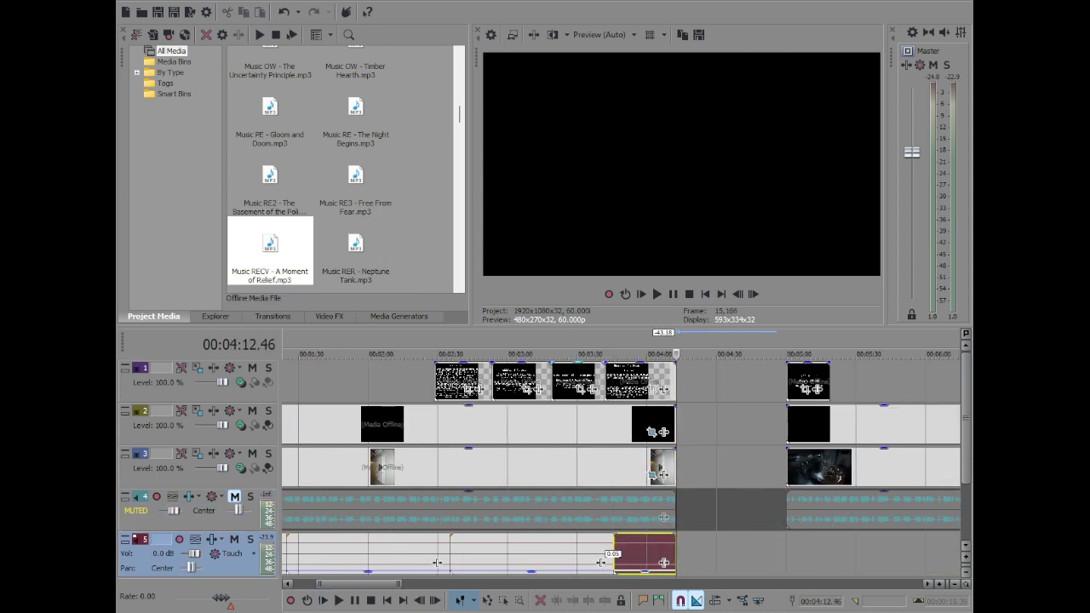
{"action": "left_click", "coordinate": [477, 467]}
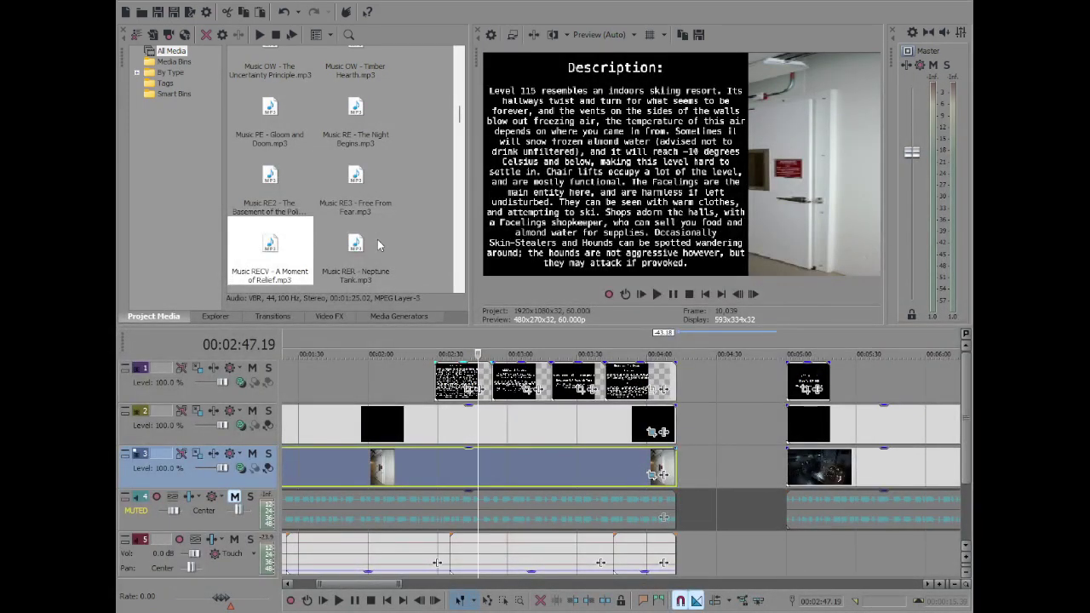
Place the Music RE2 basement track on track 5 under the second narration section and trim it to that section's end
{"action": "left_click_drag", "start_coordinate": [276, 205], "coordinate": [792, 546]}
{"action": "scroll", "coordinate": [792, 546], "scroll_direction": "down", "scroll_amount": 4}
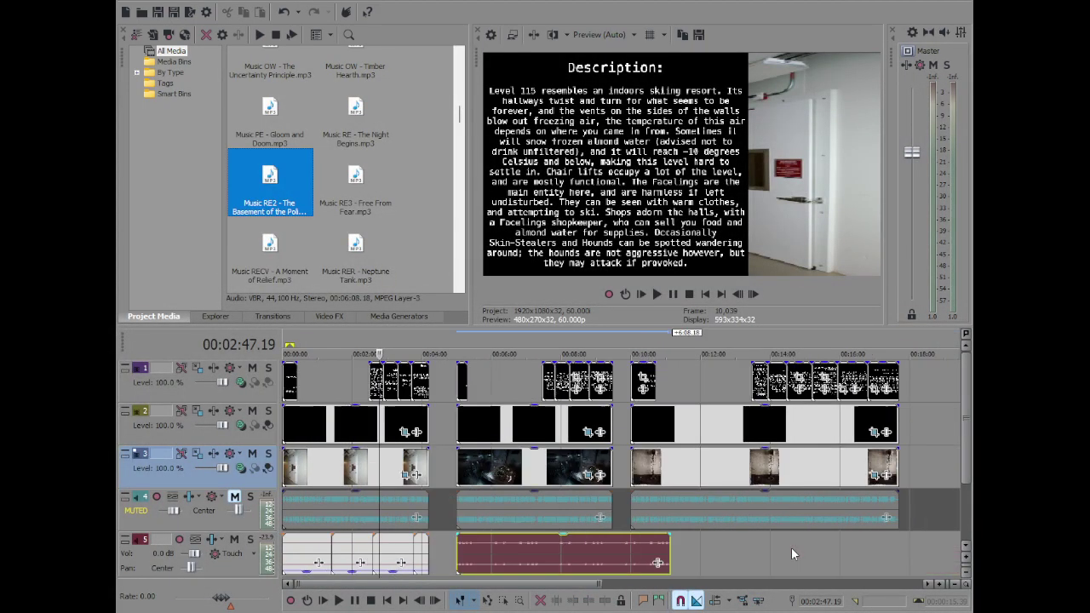
{"action": "left_click_drag", "start_coordinate": [669, 551], "coordinate": [608, 553]}
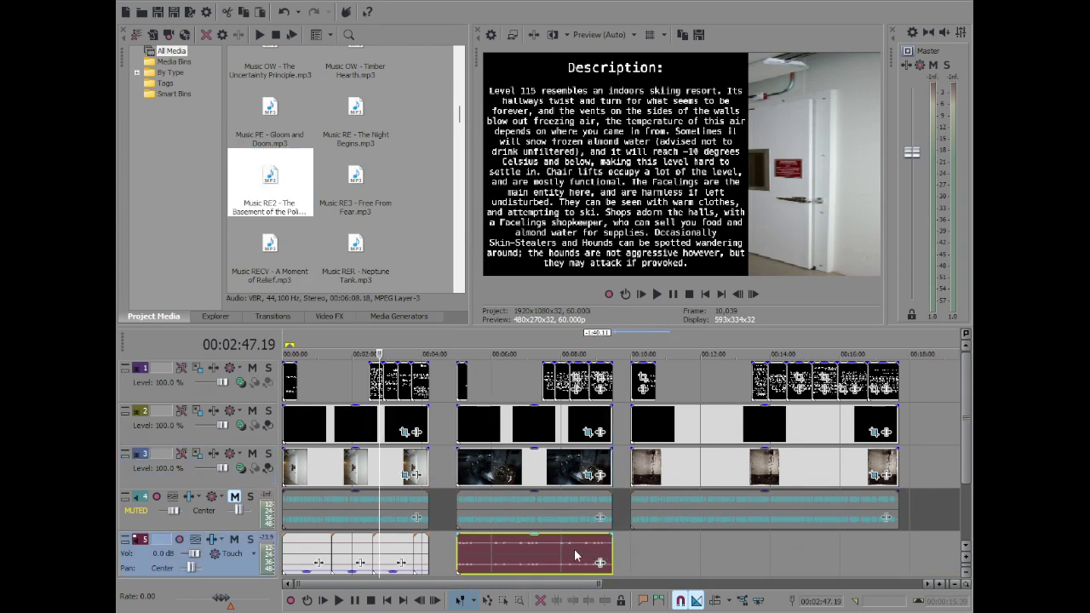
{"action": "left_click", "coordinate": [518, 551]}
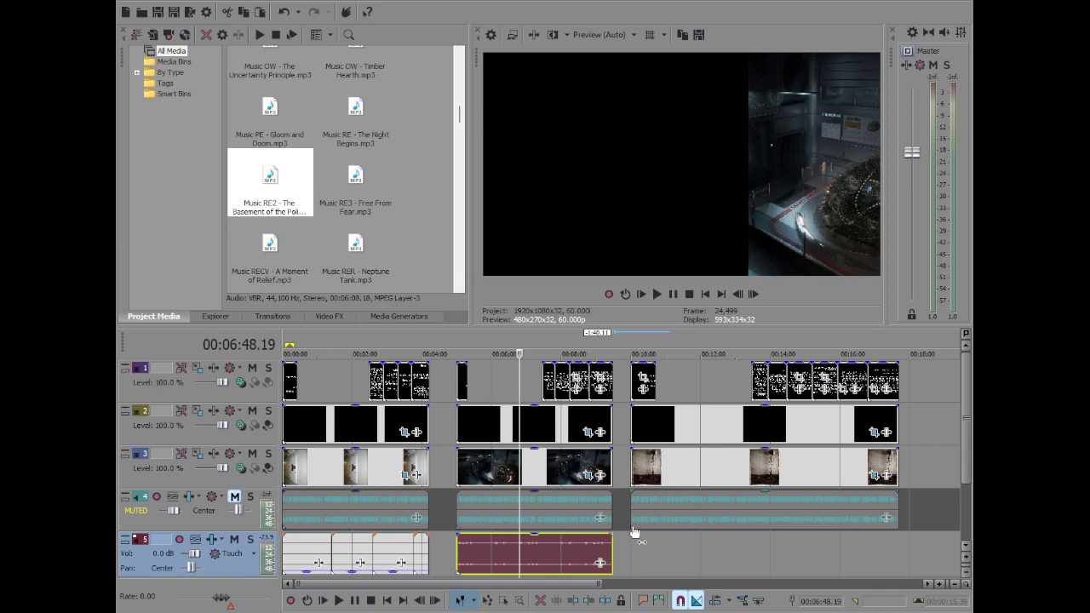
Replace the second section's music with Music CoF - Down In Darkness.mp3, starting at 00:05:00
{"action": "scroll", "coordinate": [281, 247], "scroll_direction": "up", "scroll_amount": 5}
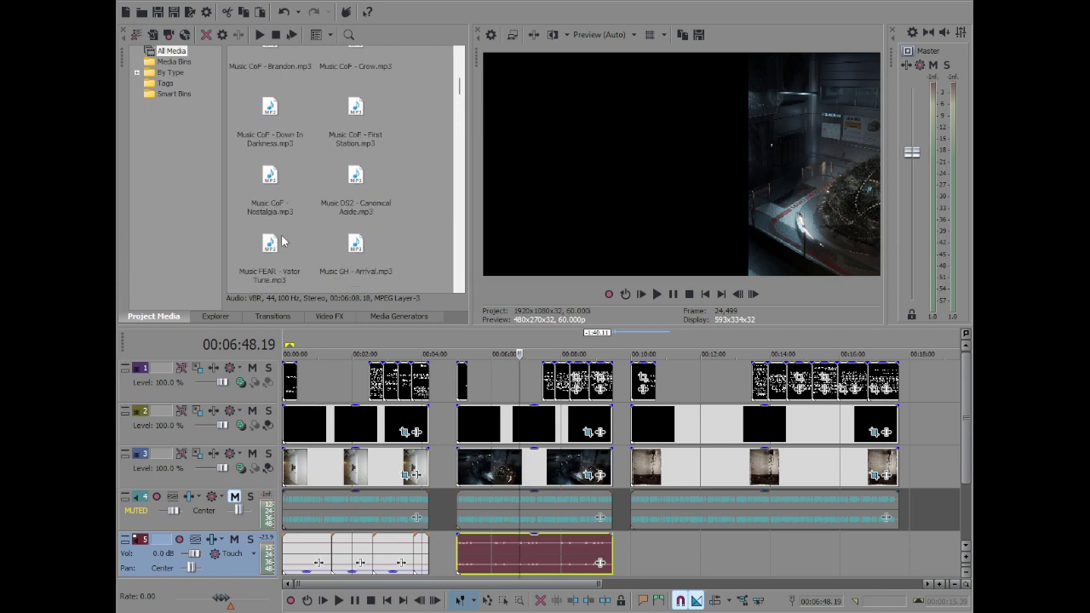
{"action": "double_click", "coordinate": [530, 521]}
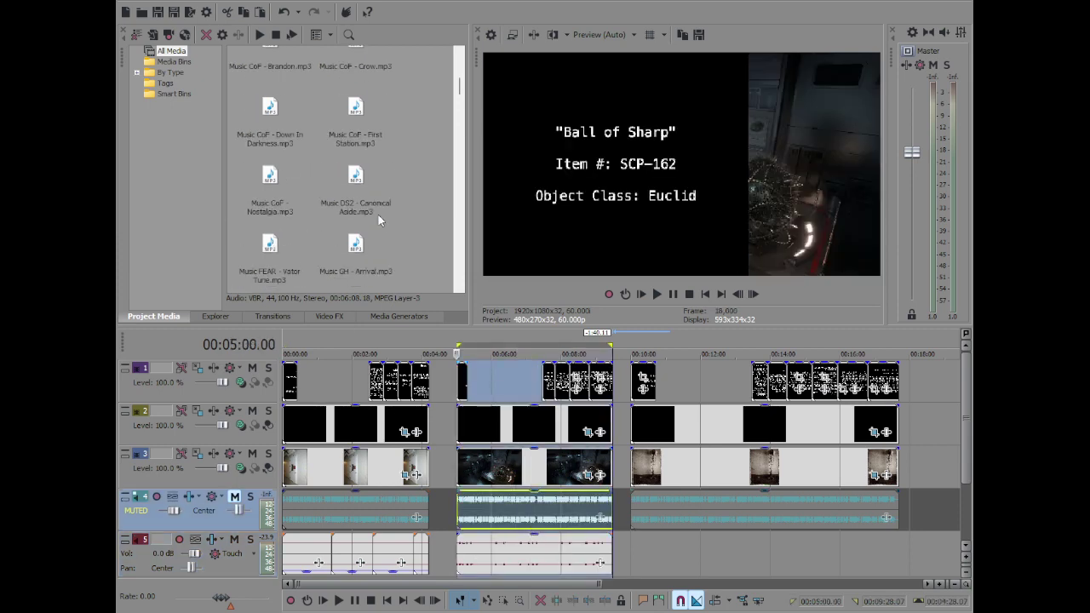
{"action": "scroll", "coordinate": [372, 211], "scroll_direction": "down", "scroll_amount": 1}
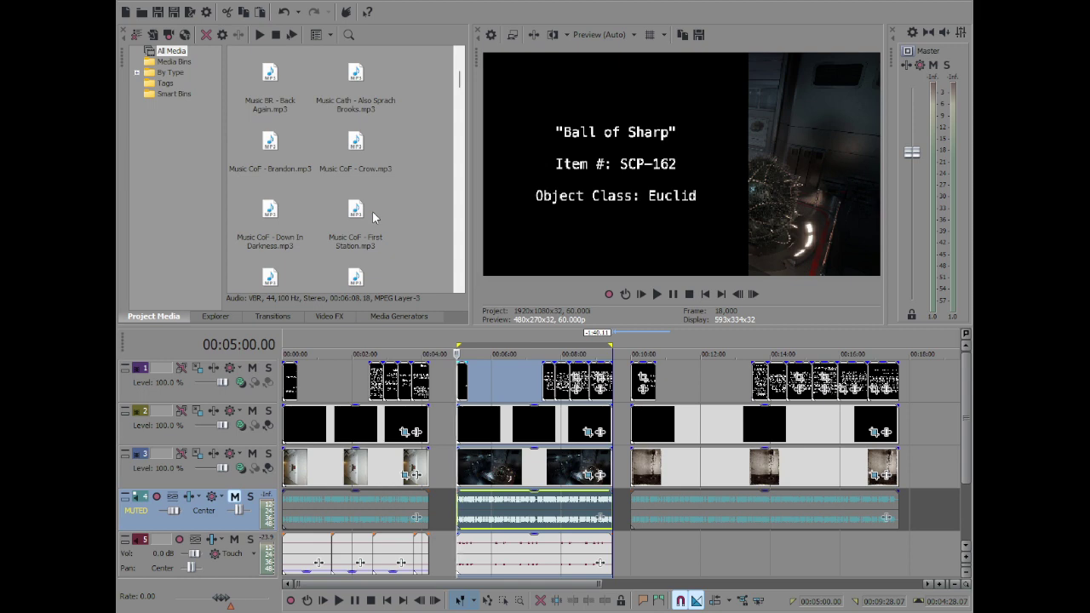
{"action": "left_click", "coordinate": [510, 564]}
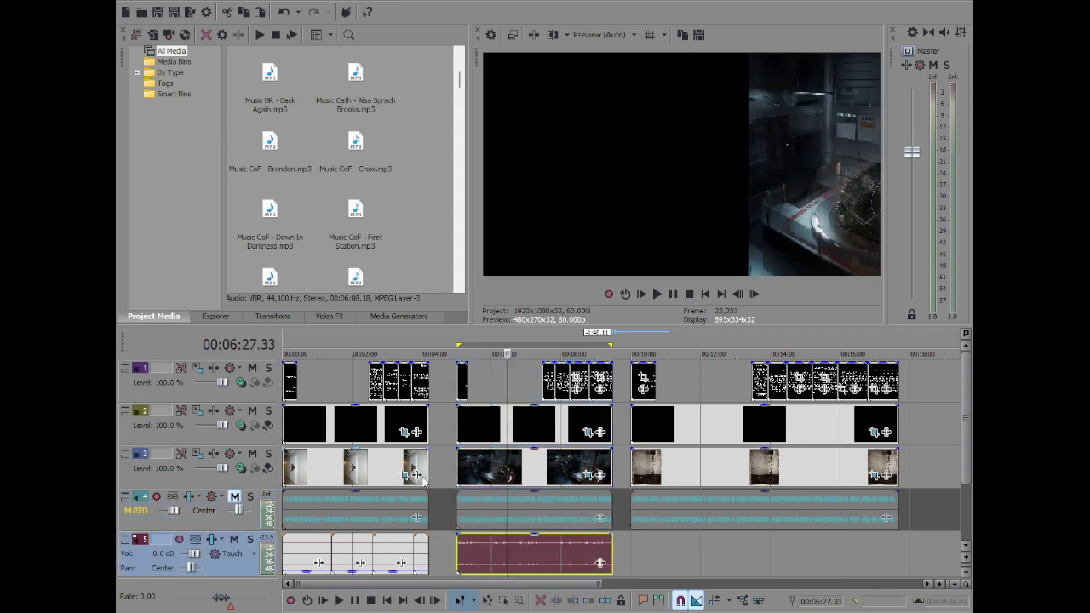
{"action": "left_click", "coordinate": [486, 553]}
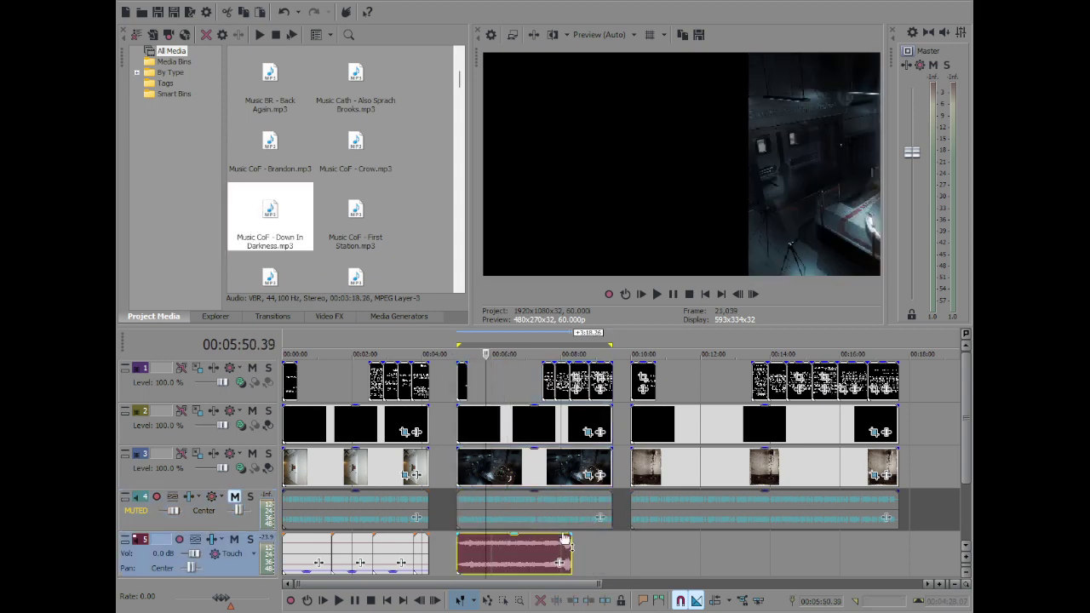
Lower the gain of the Down In Darkness clip strongly and listen to it
{"action": "scroll", "coordinate": [588, 547], "scroll_direction": "up", "scroll_amount": 5}
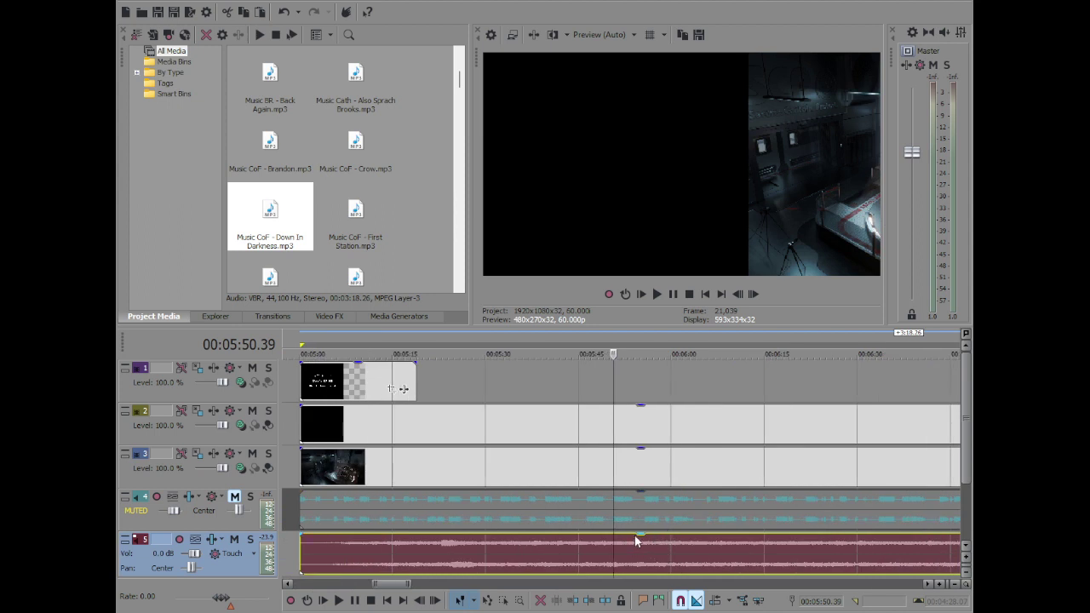
{"action": "left_click_drag", "start_coordinate": [638, 536], "coordinate": [664, 581]}
{"action": "key", "text": "space"}
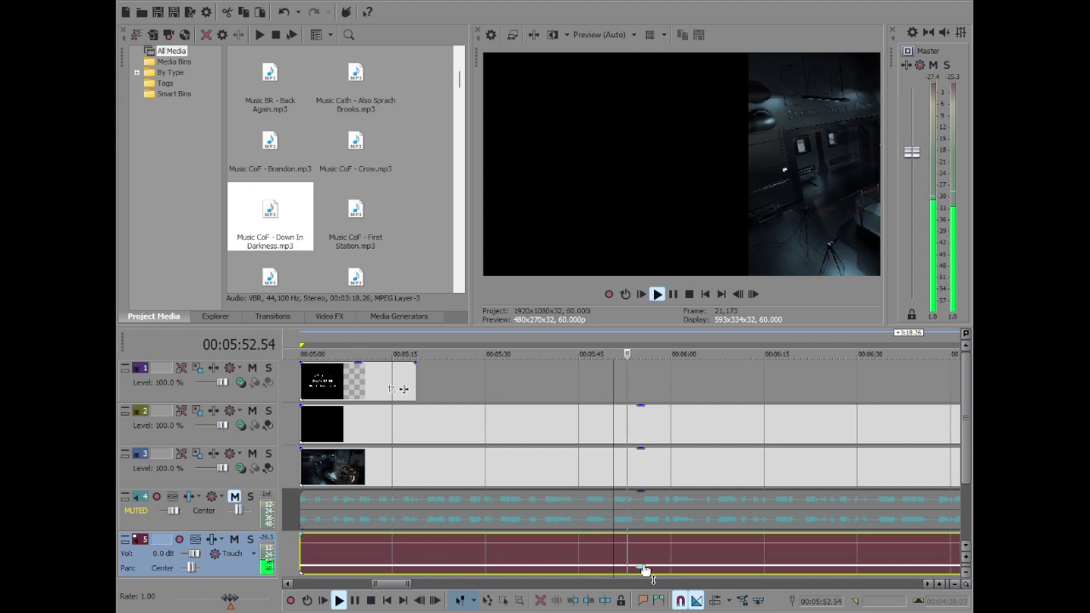
{"action": "key", "text": "space"}
Replace the Down In Darkness clip with Music CoF - Nostalgia.mp3 at the start of the second section
{"action": "scroll", "coordinate": [355, 243], "scroll_direction": "down", "scroll_amount": 1}
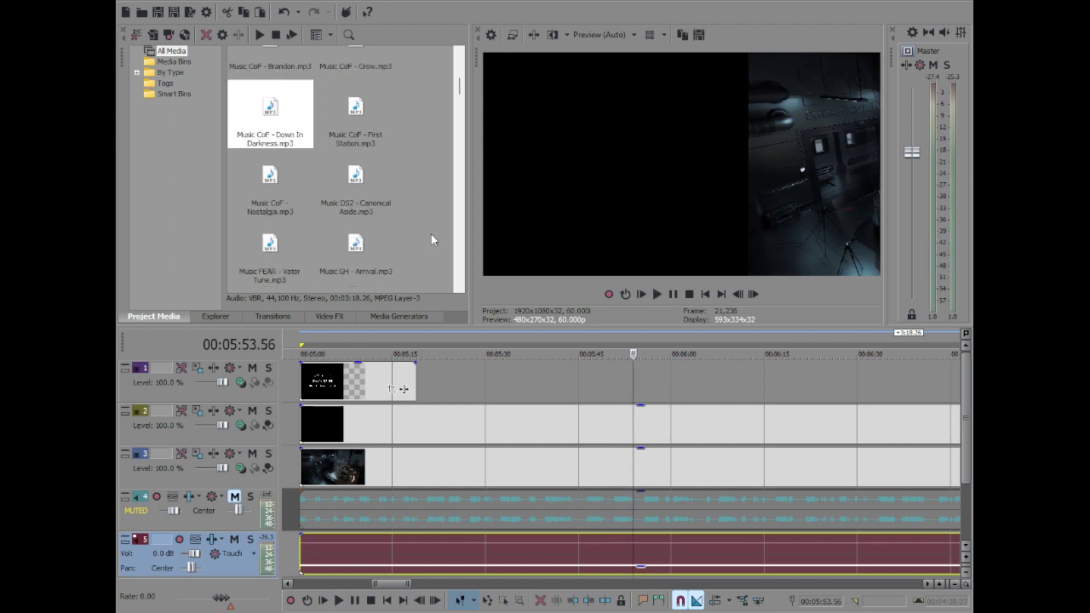
{"action": "scroll", "coordinate": [592, 507], "scroll_direction": "down", "scroll_amount": 1}
{"action": "left_click", "coordinate": [588, 539]}
{"action": "key", "text": "Delete"}
{"action": "left_click_drag", "start_coordinate": [264, 180], "coordinate": [454, 550]}
{"action": "left_click", "coordinate": [493, 543]}
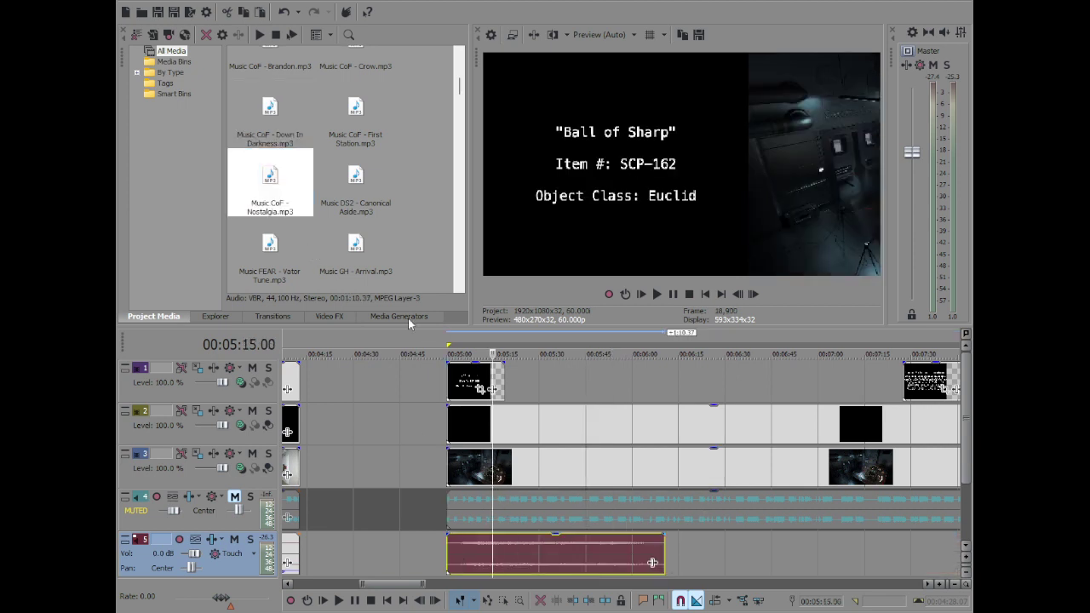
Lower the gain of the Nostalgia clip, listen to it and delete it from track 5
{"action": "left_click", "coordinate": [548, 538]}
{"action": "left_click_drag", "start_coordinate": [549, 534], "coordinate": [560, 563]}
{"action": "key", "text": "space"}
{"action": "left_click", "coordinate": [571, 549]}
{"action": "key", "text": "Delete"}
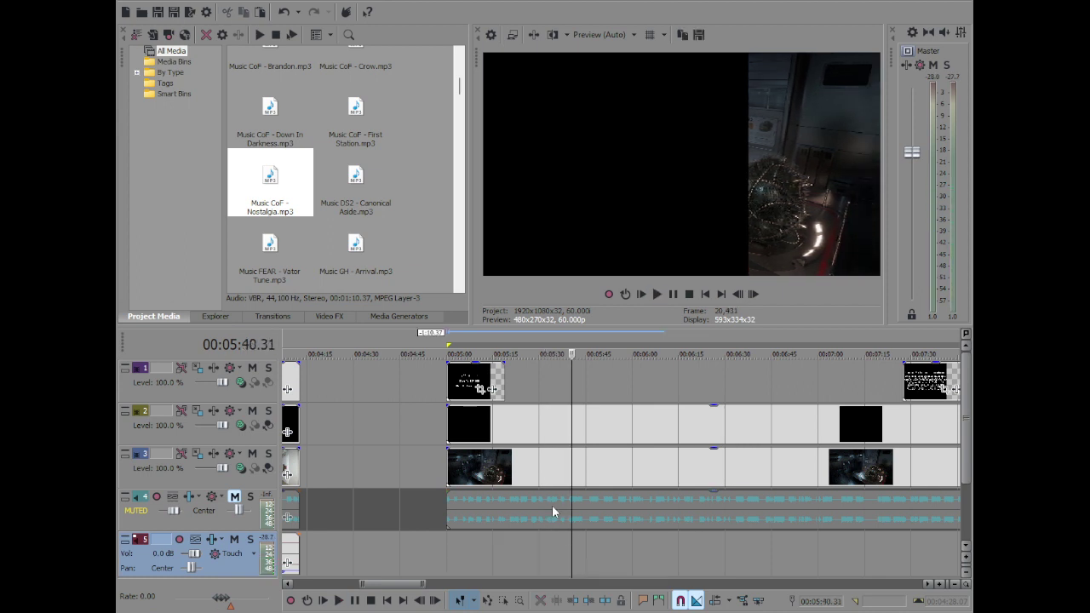
Look through the project's music files for a track that suits the second narration section
{"action": "scroll", "coordinate": [262, 179], "scroll_direction": "down", "scroll_amount": 3}
{"action": "scroll", "coordinate": [258, 182], "scroll_direction": "down", "scroll_amount": 6}
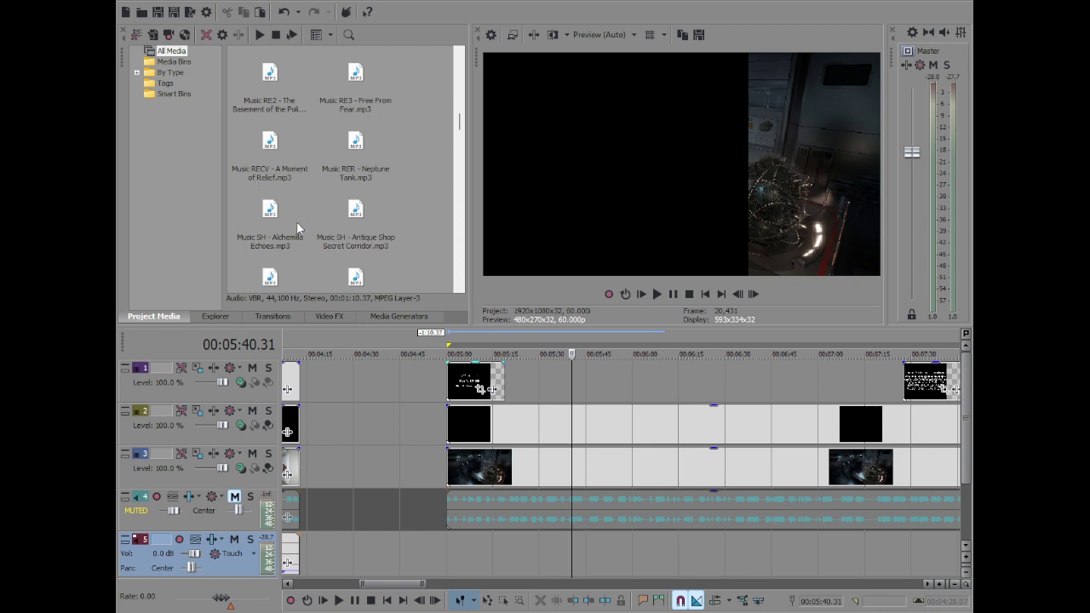
{"action": "scroll", "coordinate": [297, 225], "scroll_direction": "down", "scroll_amount": 1}
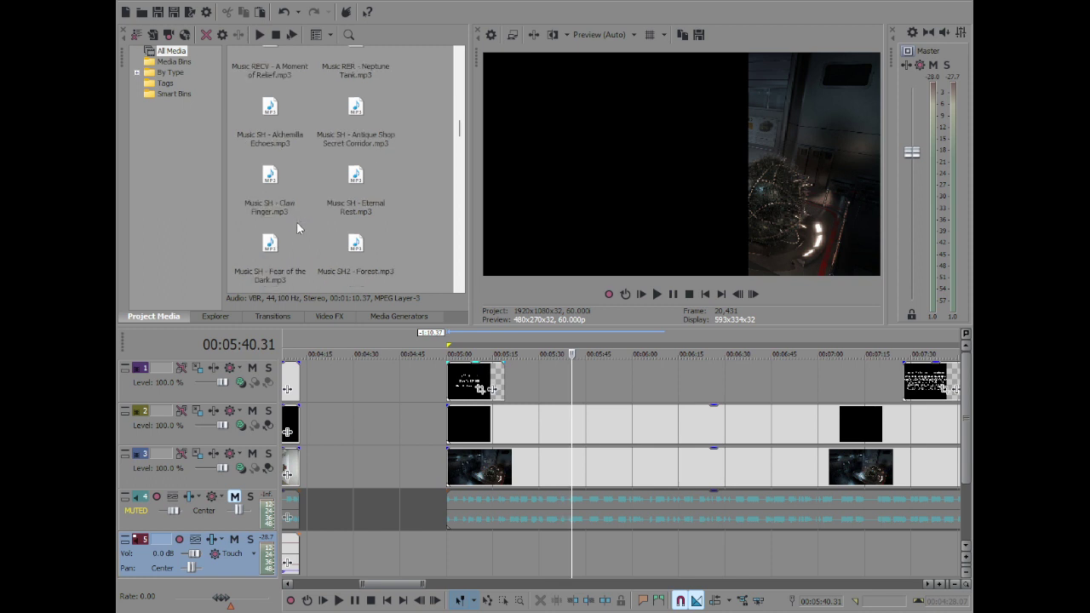
{"action": "scroll", "coordinate": [297, 224], "scroll_direction": "down", "scroll_amount": 3}
{"action": "scroll", "coordinate": [306, 223], "scroll_direction": "down", "scroll_amount": 3}
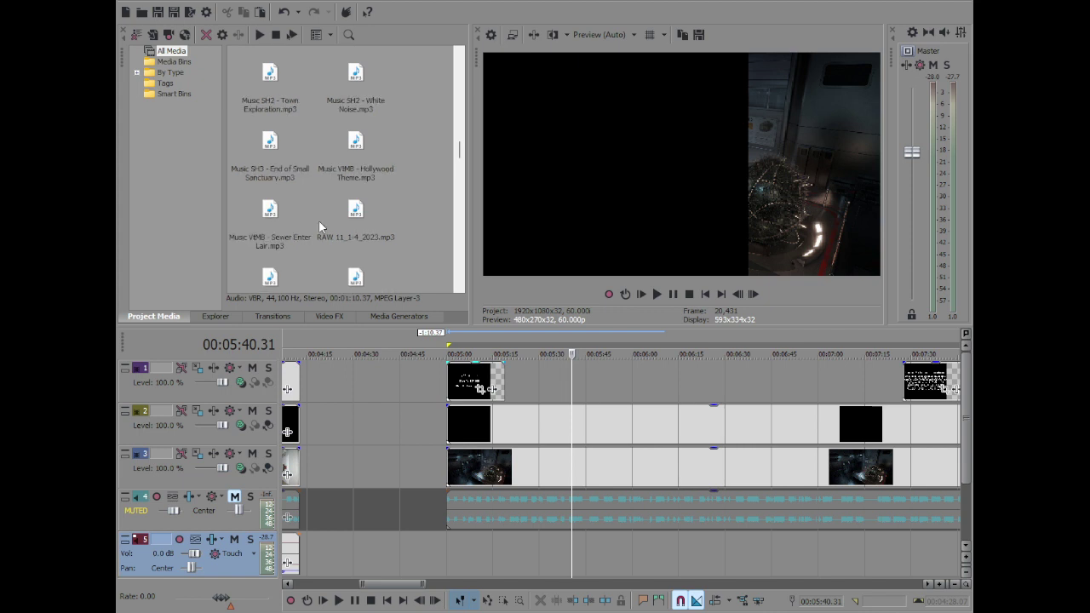
{"action": "left_click", "coordinate": [351, 183]}
{"action": "key", "text": "Delete"}
{"action": "key", "text": "Delete"}
{"action": "scroll", "coordinate": [351, 184], "scroll_direction": "up", "scroll_amount": 6}
{"action": "scroll", "coordinate": [349, 185], "scroll_direction": "up", "scroll_amount": 4}
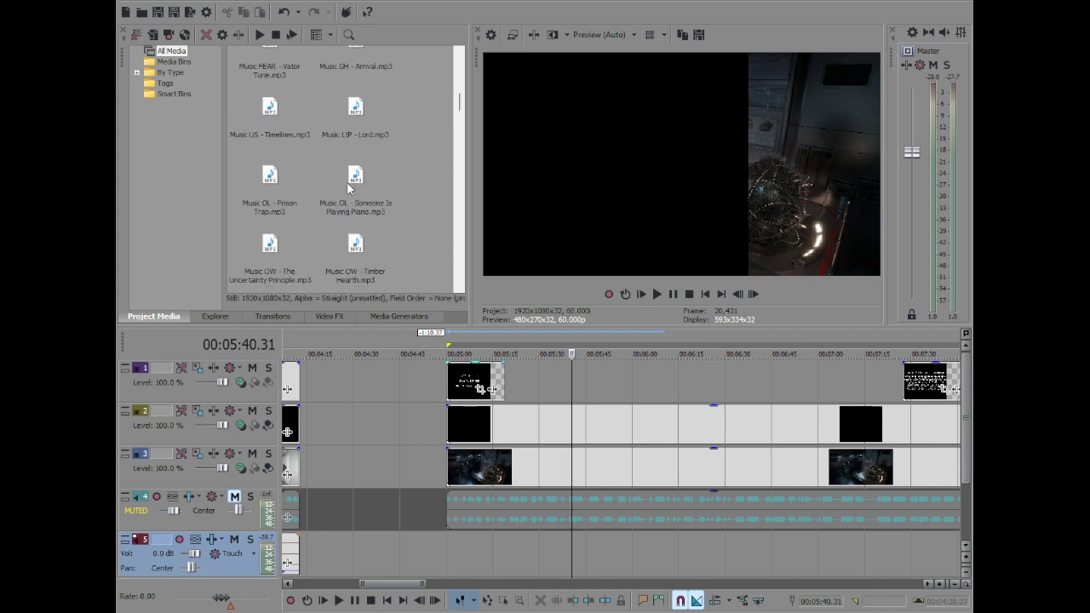
{"action": "scroll", "coordinate": [348, 188], "scroll_direction": "up", "scroll_amount": 2}
Place Music CoF - Down In Darkness.mp3 under the second section from 00:05:00, lower its gain strongly and play it
{"action": "left_click_drag", "start_coordinate": [265, 120], "coordinate": [452, 552]}
{"action": "scroll", "coordinate": [742, 546], "scroll_direction": "up", "scroll_amount": 4}
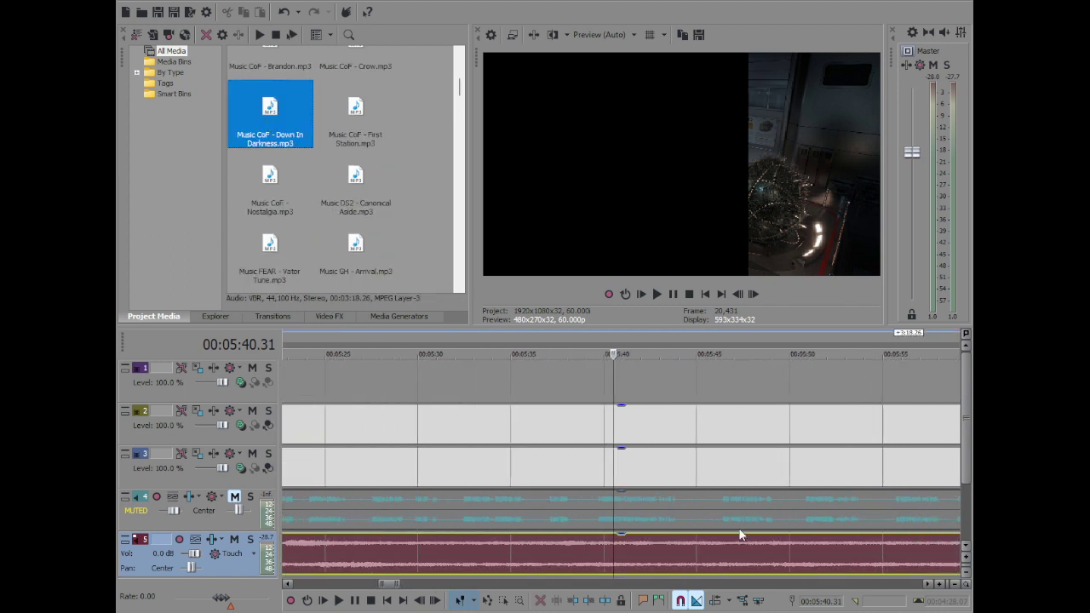
{"action": "left_click_drag", "start_coordinate": [743, 542], "coordinate": [757, 574]}
{"action": "key", "text": "space"}
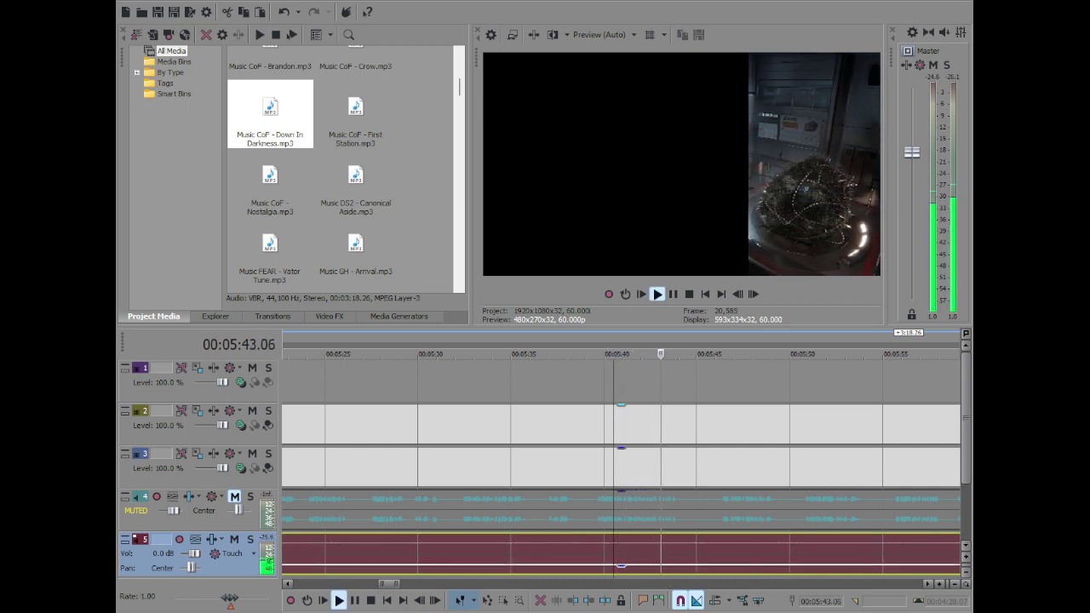
Play the end of the Down In Darkness clip and cut off its ending from about 00:08:05
{"action": "key", "text": "Return"}
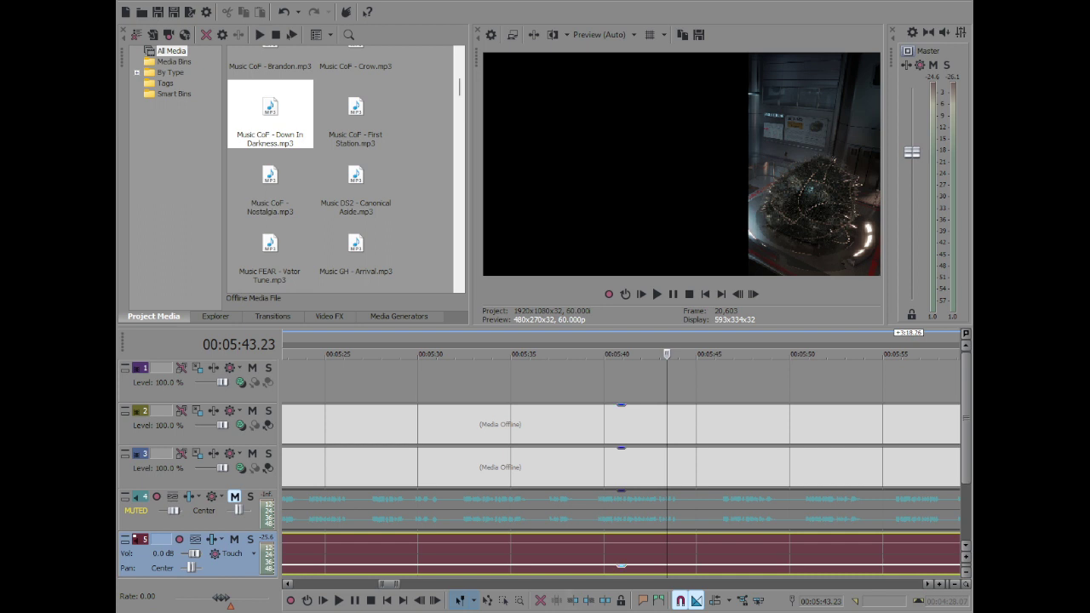
{"action": "scroll", "coordinate": [621, 511], "scroll_direction": "down", "scroll_amount": 5}
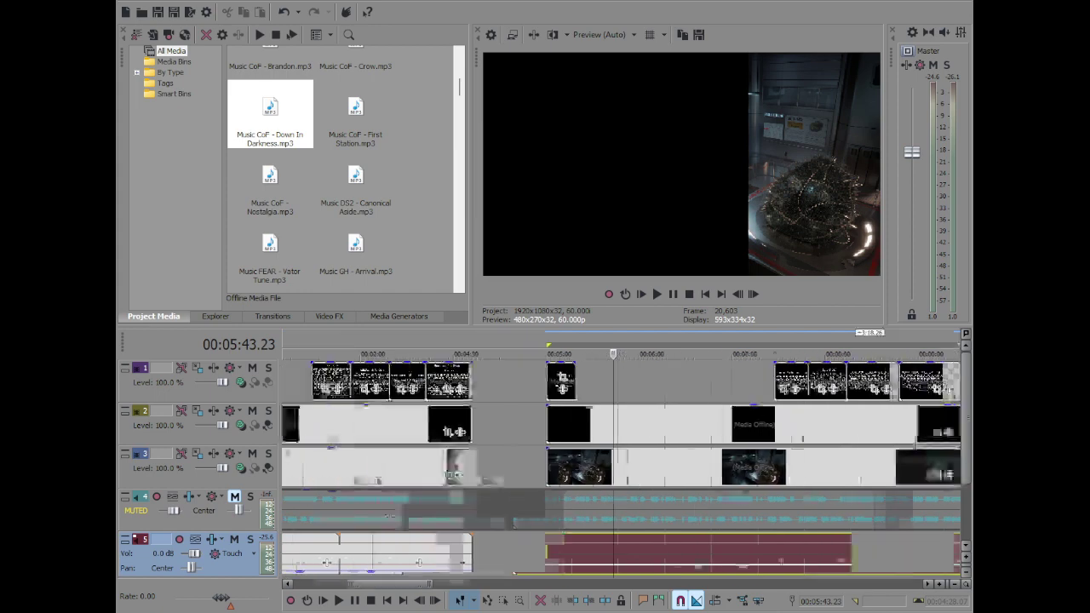
{"action": "left_click", "coordinate": [780, 548]}
{"action": "key", "text": "space"}
{"action": "scroll", "coordinate": [780, 546], "scroll_direction": "up", "scroll_amount": 5}
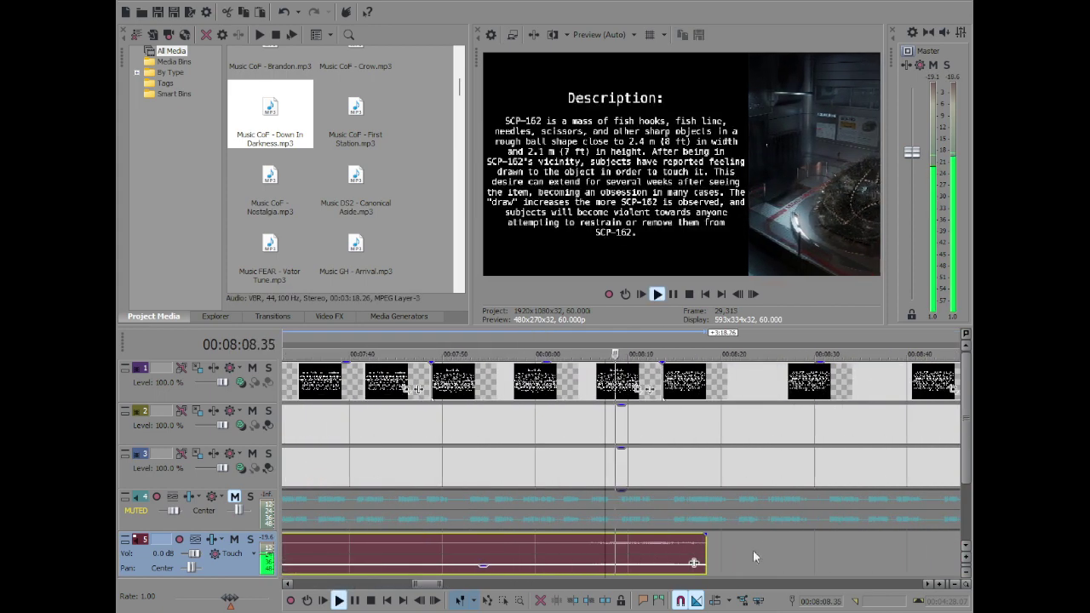
{"action": "left_click", "coordinate": [553, 547]}
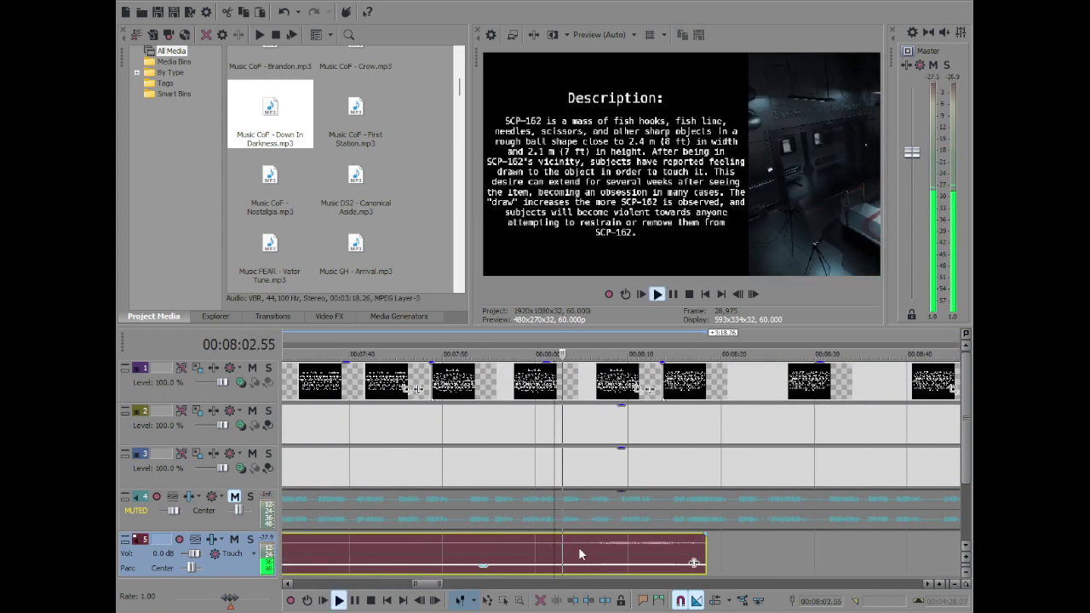
{"action": "left_click", "coordinate": [582, 545]}
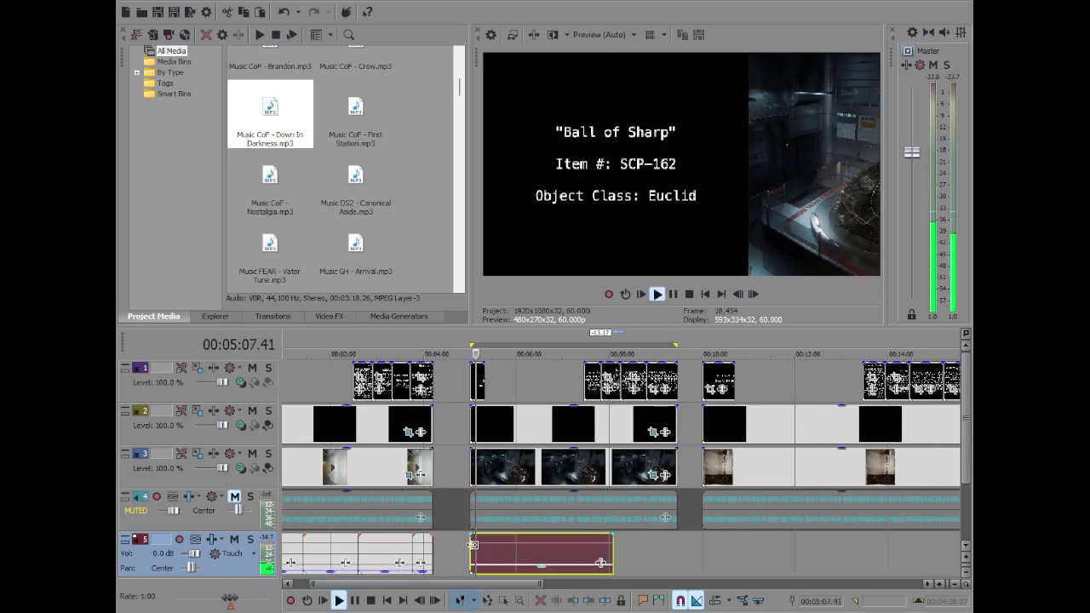
Listen to the opening of the Down In Darkness clip to find where its usable part begins
{"action": "scroll", "coordinate": [607, 550], "scroll_direction": "up", "scroll_amount": 5}
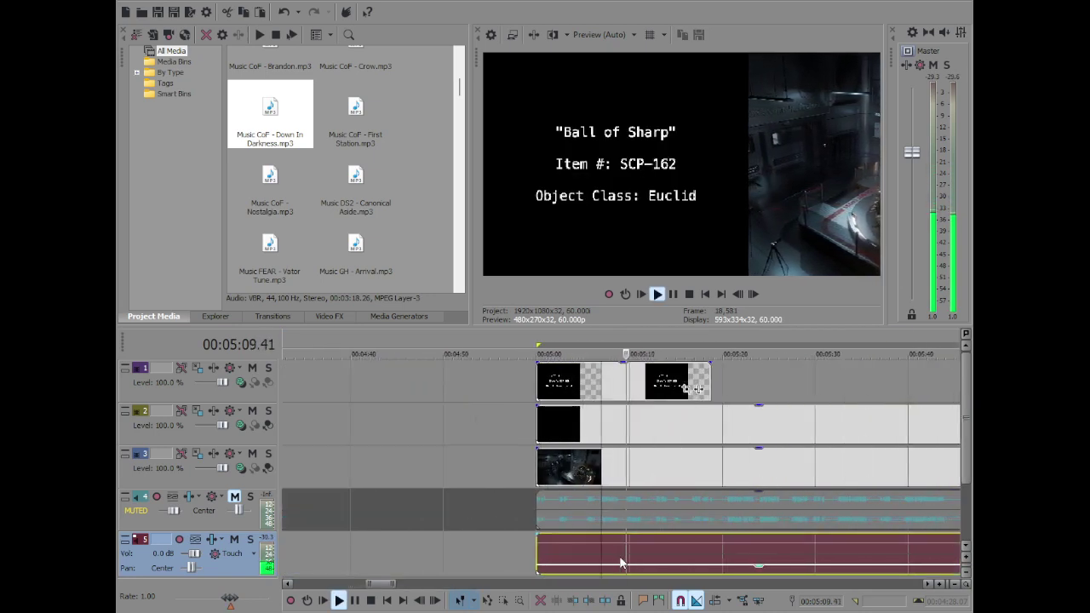
{"action": "scroll", "coordinate": [622, 562], "scroll_direction": "up", "scroll_amount": 5}
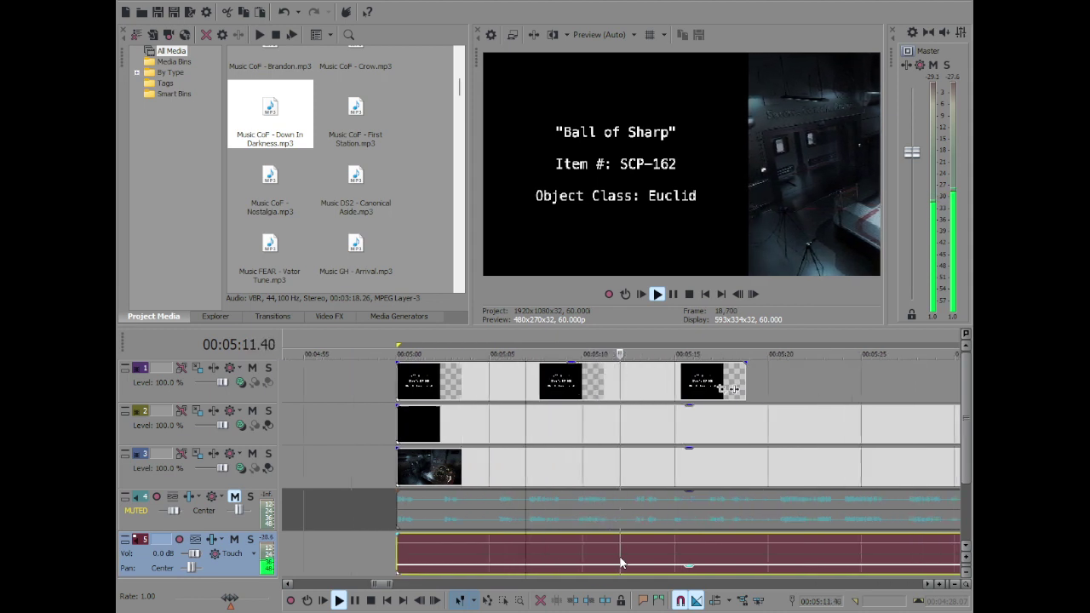
{"action": "scroll", "coordinate": [621, 562], "scroll_direction": "down", "scroll_amount": 5}
{"action": "key", "text": "Return"}
{"action": "left_click", "coordinate": [499, 545]}
{"action": "key", "text": "space"}
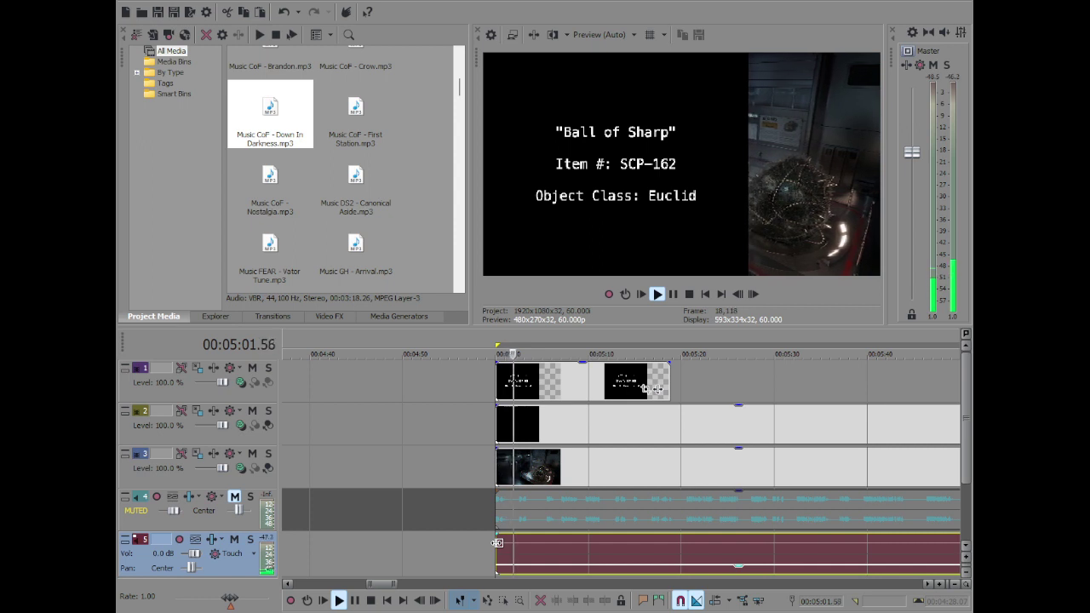
{"action": "scroll", "coordinate": [518, 552], "scroll_direction": "up", "scroll_amount": 3}
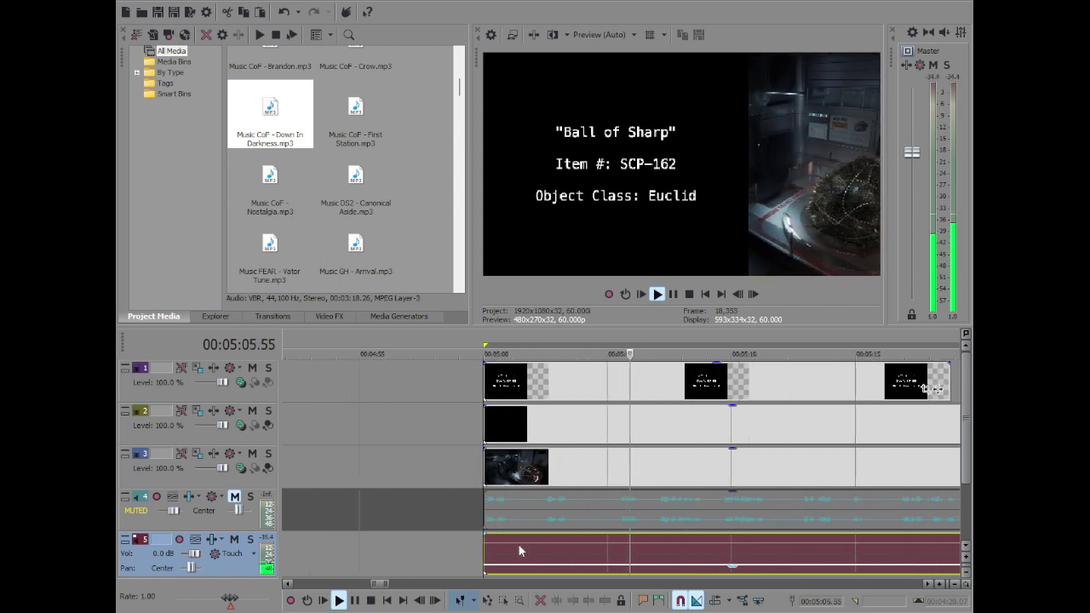
{"action": "scroll", "coordinate": [518, 543], "scroll_direction": "down", "scroll_amount": 1}
{"action": "scroll", "coordinate": [518, 544], "scroll_direction": "down", "scroll_amount": 1}
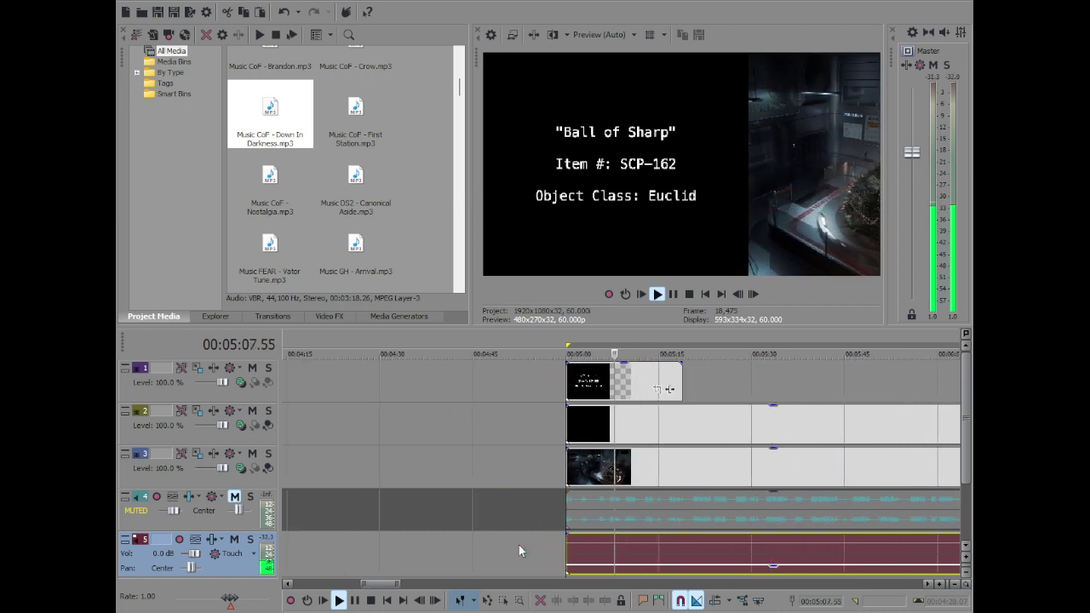
{"action": "scroll", "coordinate": [519, 545], "scroll_direction": "down", "scroll_amount": 5}
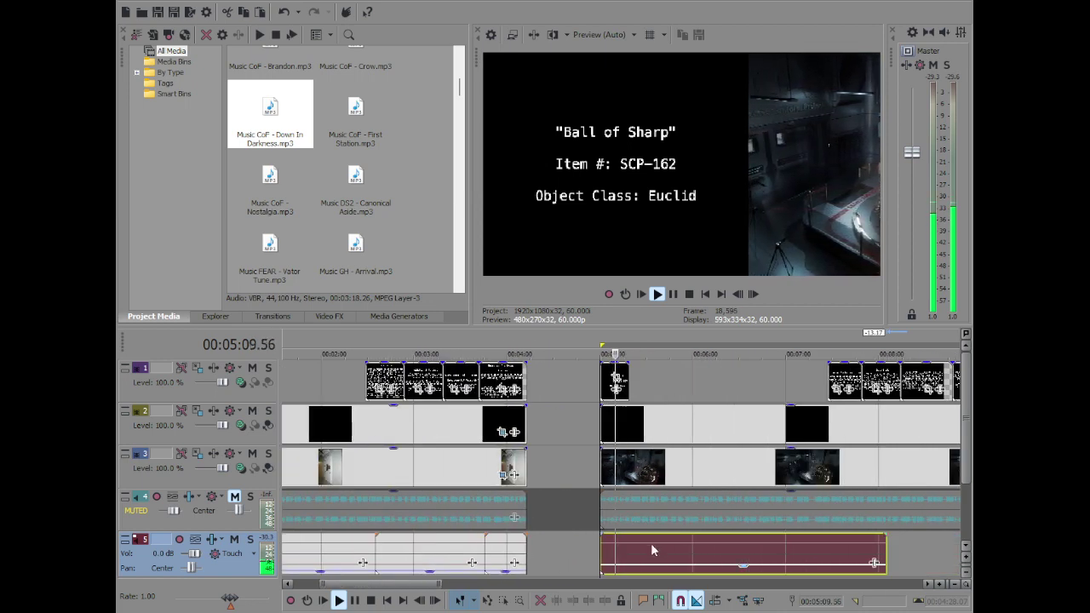
{"action": "scroll", "coordinate": [651, 545], "scroll_direction": "up", "scroll_amount": 5}
{"action": "scroll", "coordinate": [627, 558], "scroll_direction": "up", "scroll_amount": 3}
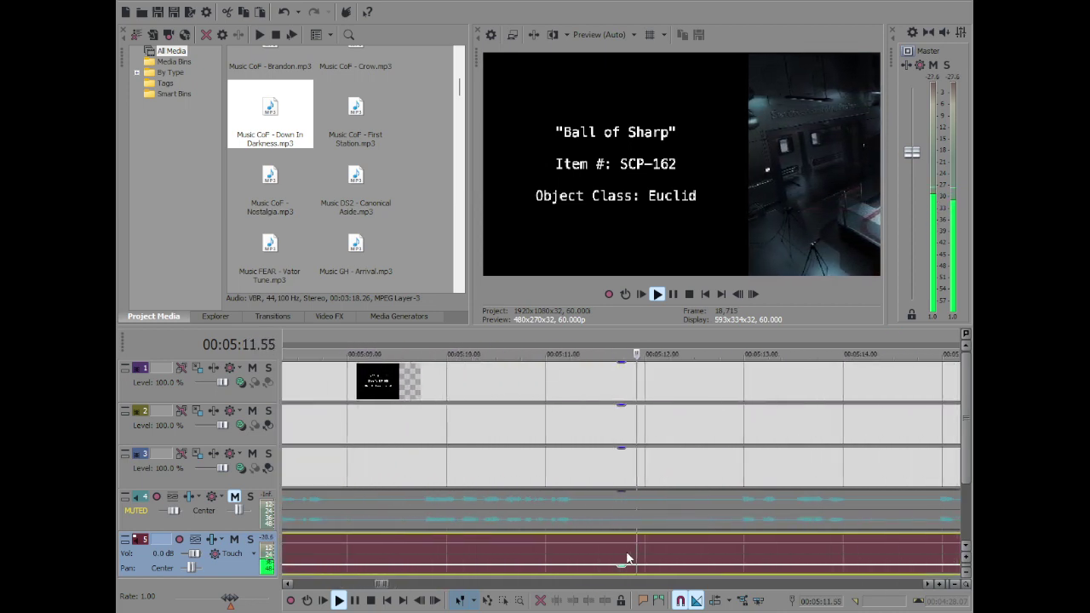
Split the Down In Darkness clip, delete its first 11 seconds or so and move the remainder back to 00:05:00
{"action": "left_click", "coordinate": [520, 540]}
{"action": "key", "text": "space"}
{"action": "key", "text": "s"}
{"action": "scroll", "coordinate": [520, 544], "scroll_direction": "down", "scroll_amount": 4}
{"action": "left_click", "coordinate": [516, 543]}
{"action": "key", "text": "Delete"}
{"action": "left_click_drag", "start_coordinate": [657, 544], "coordinate": [555, 545]}
Paste a copy of the trimmed Down In Darkness clip after the first with a 1.00-second crossfade and play the join
{"action": "scroll", "coordinate": [555, 544], "scroll_direction": "down", "scroll_amount": 5}
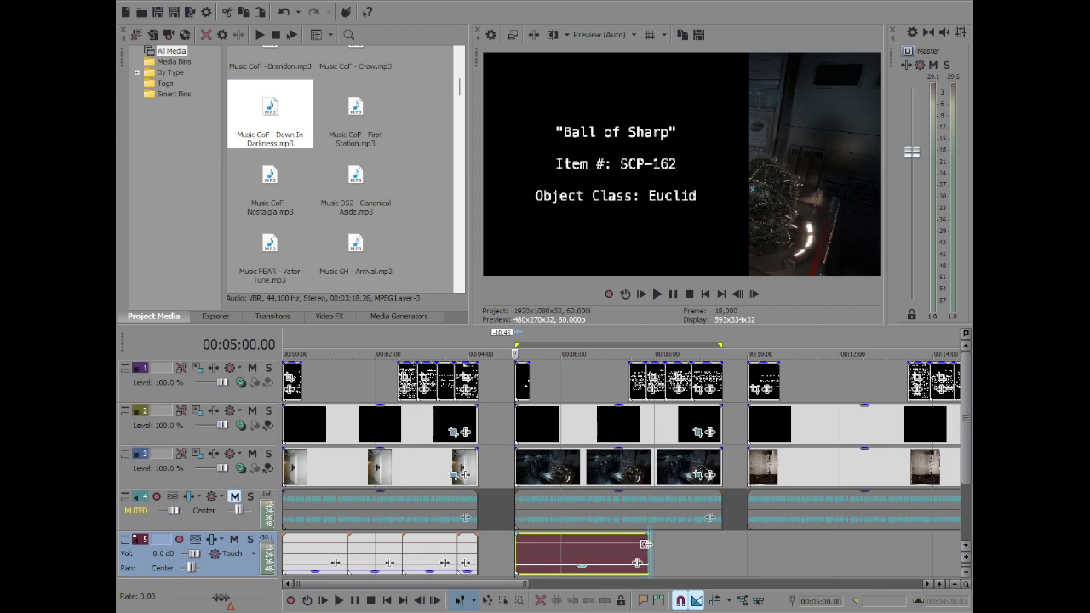
{"action": "left_click", "coordinate": [651, 551]}
{"action": "key", "text": "ctrl+v"}
{"action": "left_click", "coordinate": [653, 552]}
{"action": "scroll", "coordinate": [652, 551], "scroll_direction": "up", "scroll_amount": 5}
{"action": "left_click_drag", "start_coordinate": [691, 552], "coordinate": [681, 552]}
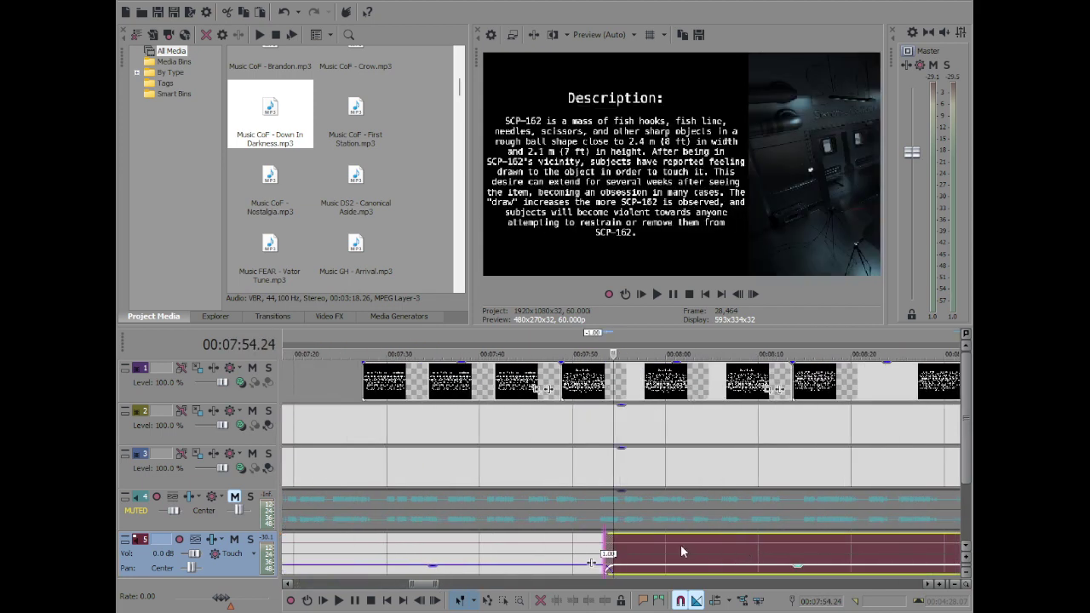
{"action": "left_click", "coordinate": [597, 545]}
{"action": "key", "text": "space"}
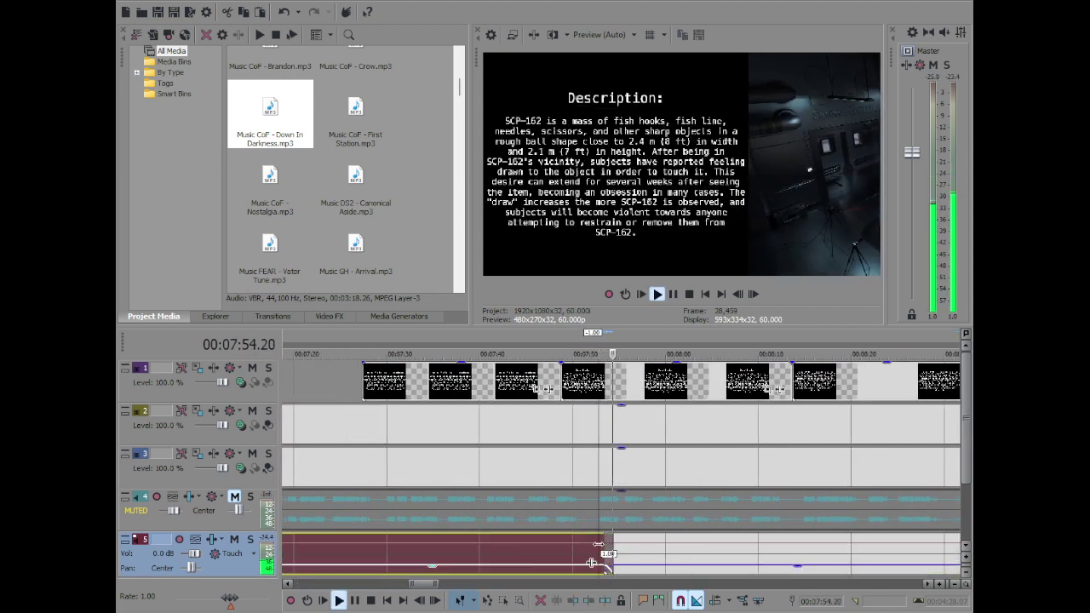
Cut the second Down In Darkness clip at the section's end, 00:09:28.07, remove the surplus and check the clip's end
{"action": "scroll", "coordinate": [598, 544], "scroll_direction": "down", "scroll_amount": 5}
{"action": "key", "text": "space"}
{"action": "left_click", "coordinate": [722, 547]}
{"action": "key", "text": "s"}
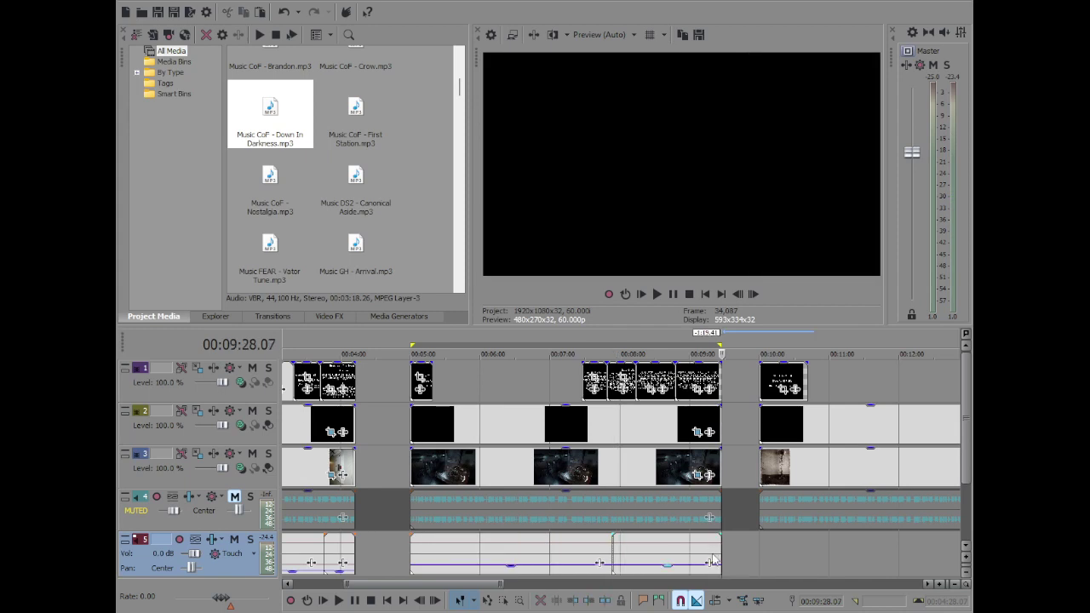
{"action": "left_click", "coordinate": [708, 545]}
{"action": "scroll", "coordinate": [709, 545], "scroll_direction": "up", "scroll_amount": 5}
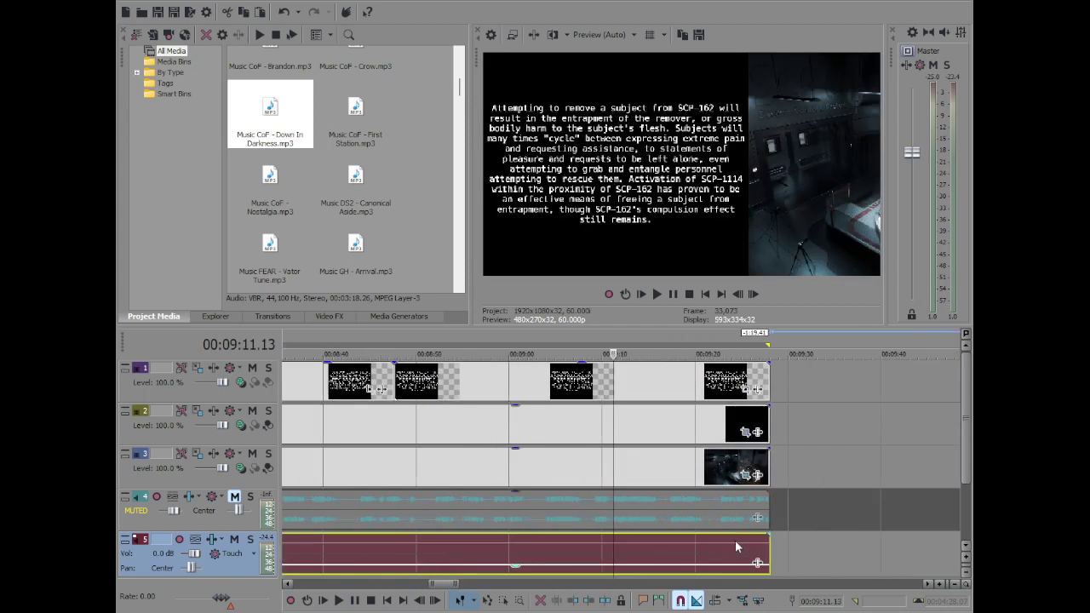
{"action": "left_click", "coordinate": [768, 538]}
{"action": "scroll", "coordinate": [768, 538], "scroll_direction": "up", "scroll_amount": 5}
{"action": "scroll", "coordinate": [632, 543], "scroll_direction": "down", "scroll_amount": 10}
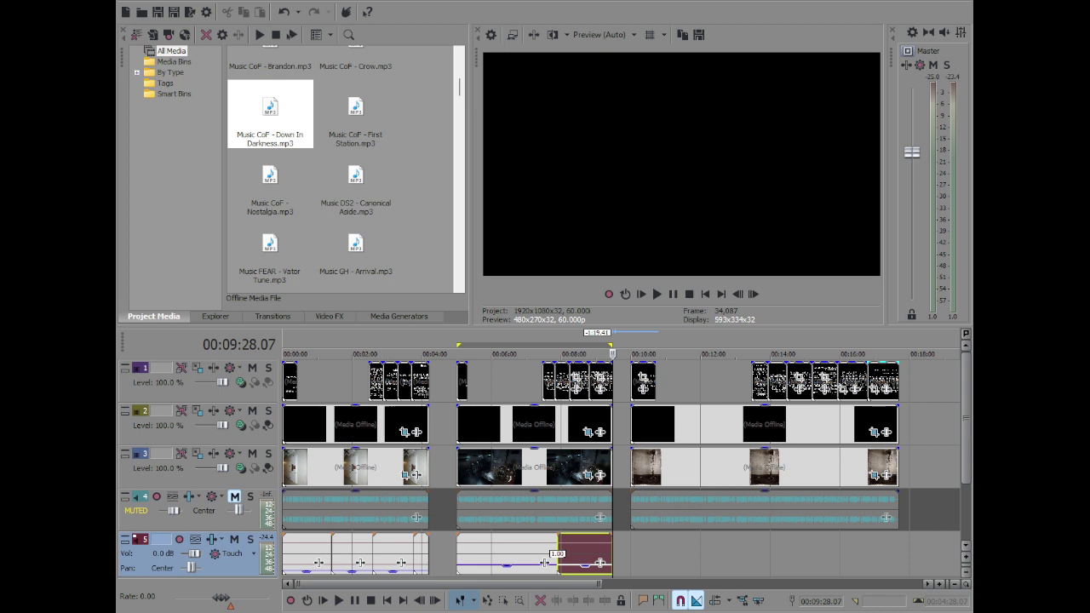
Place Music SH2 - Town Exploration.mp3 on track 5 at 00:10:00, under the SCP-201 section
{"action": "left_click", "coordinate": [635, 555]}
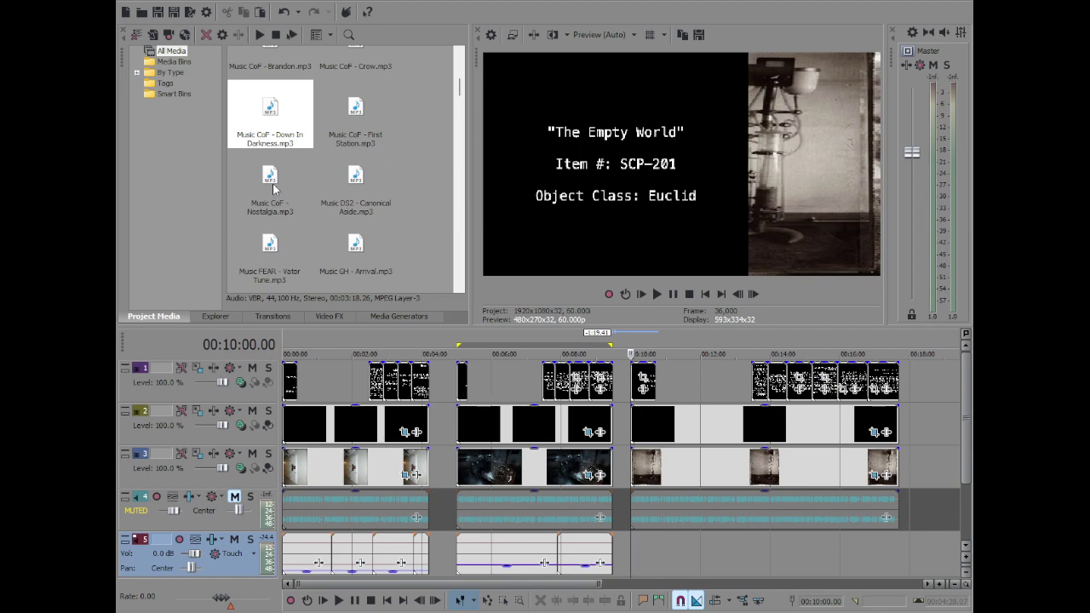
{"action": "scroll", "coordinate": [285, 183], "scroll_direction": "down", "scroll_amount": 10}
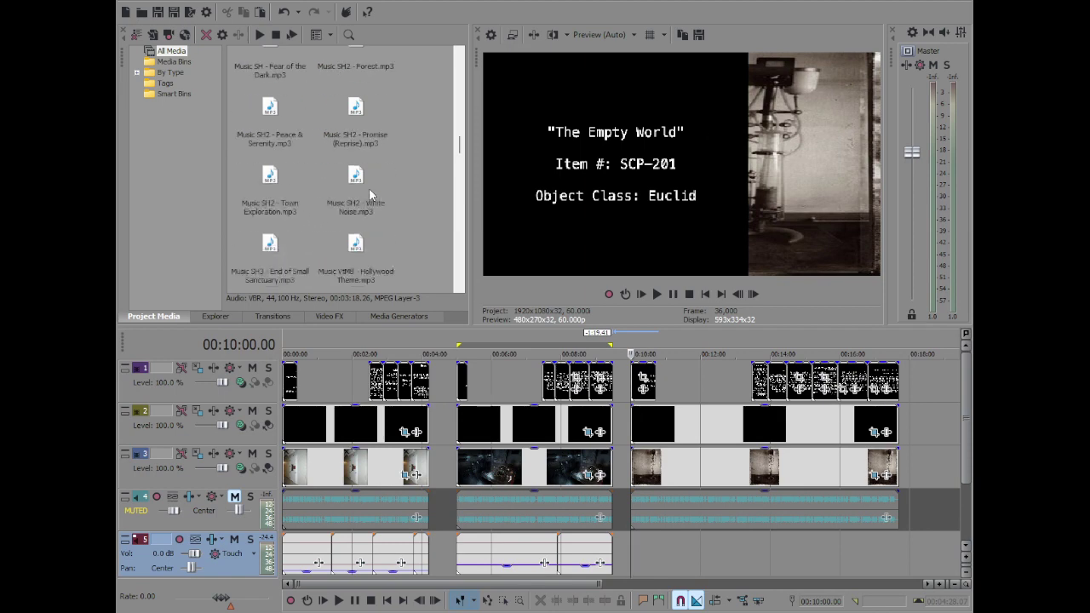
{"action": "scroll", "coordinate": [369, 188], "scroll_direction": "down", "scroll_amount": 2}
{"action": "left_click", "coordinate": [352, 114]}
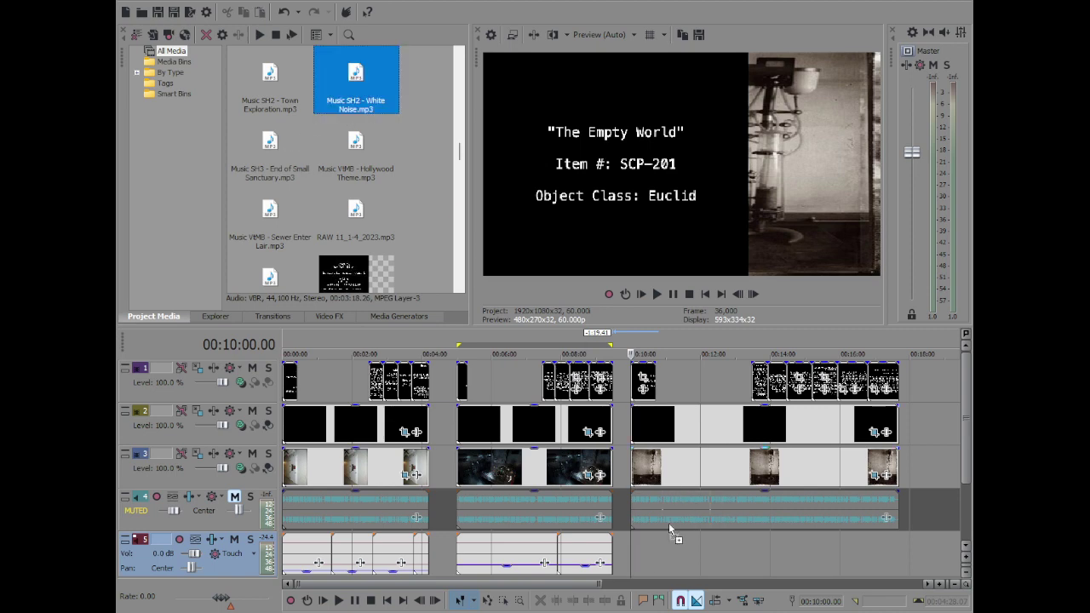
{"action": "left_click_drag", "start_coordinate": [291, 107], "coordinate": [640, 550]}
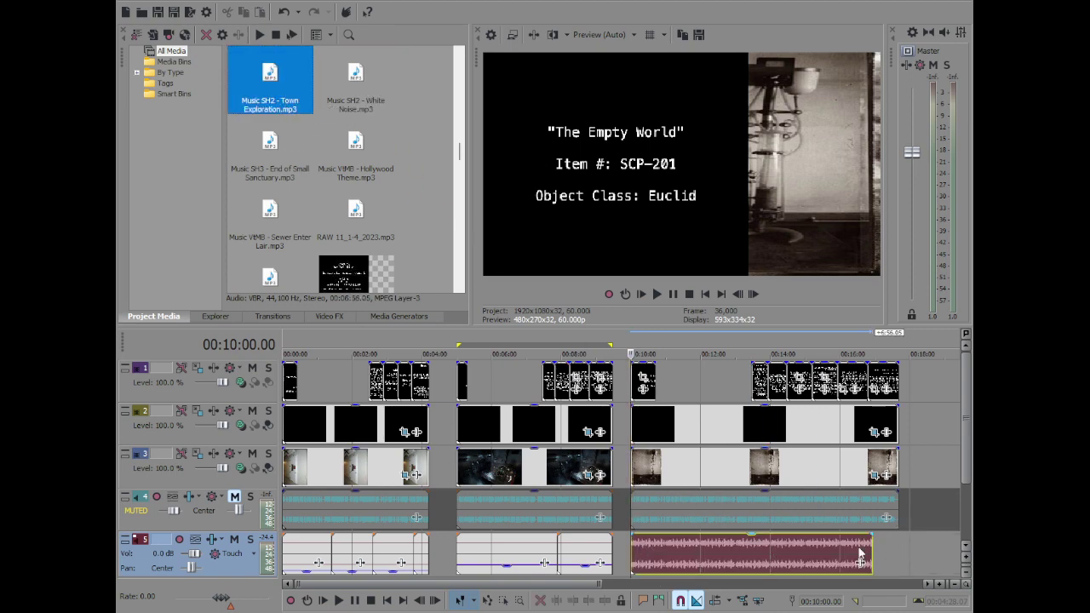
Lower the gain of the Town Exploration clip strongly and play it from 00:14:46.59
{"action": "left_click", "coordinate": [797, 553]}
{"action": "scroll", "coordinate": [805, 548], "scroll_direction": "up", "scroll_amount": 5}
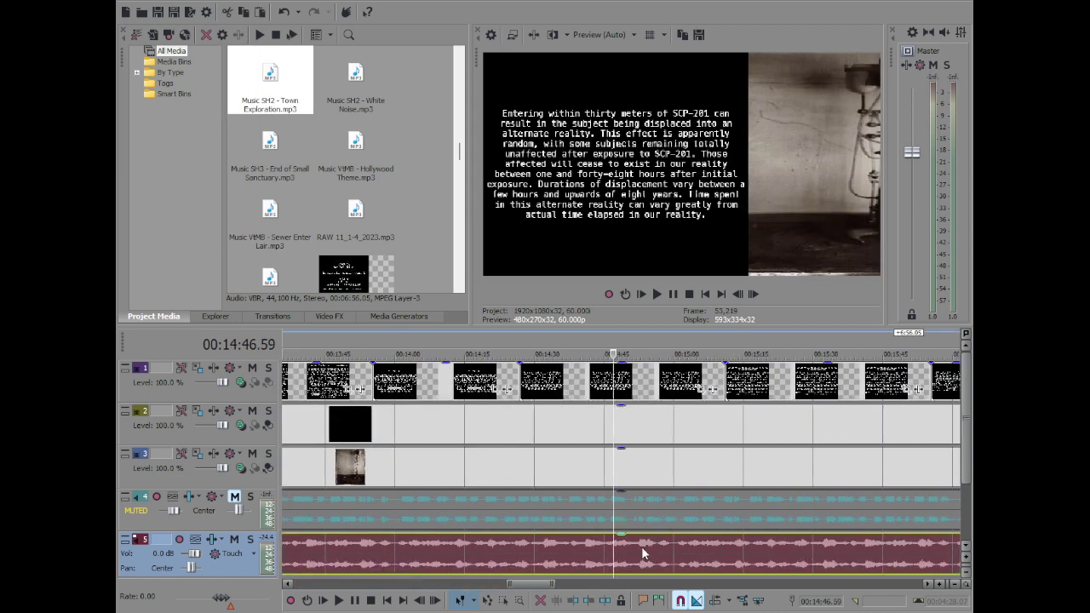
{"action": "scroll", "coordinate": [630, 543], "scroll_direction": "up", "scroll_amount": 2}
{"action": "left_click_drag", "start_coordinate": [618, 535], "coordinate": [656, 575]}
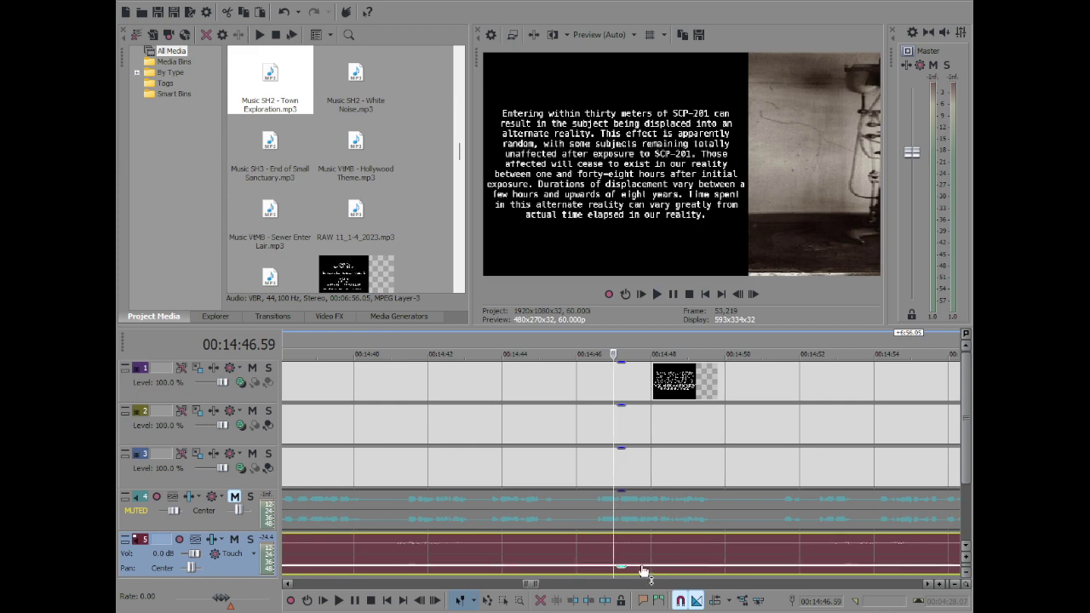
{"action": "scroll", "coordinate": [654, 558], "scroll_direction": "down", "scroll_amount": 5}
{"action": "key", "text": "space"}
{"action": "scroll", "coordinate": [657, 547], "scroll_direction": "down", "scroll_amount": 5}
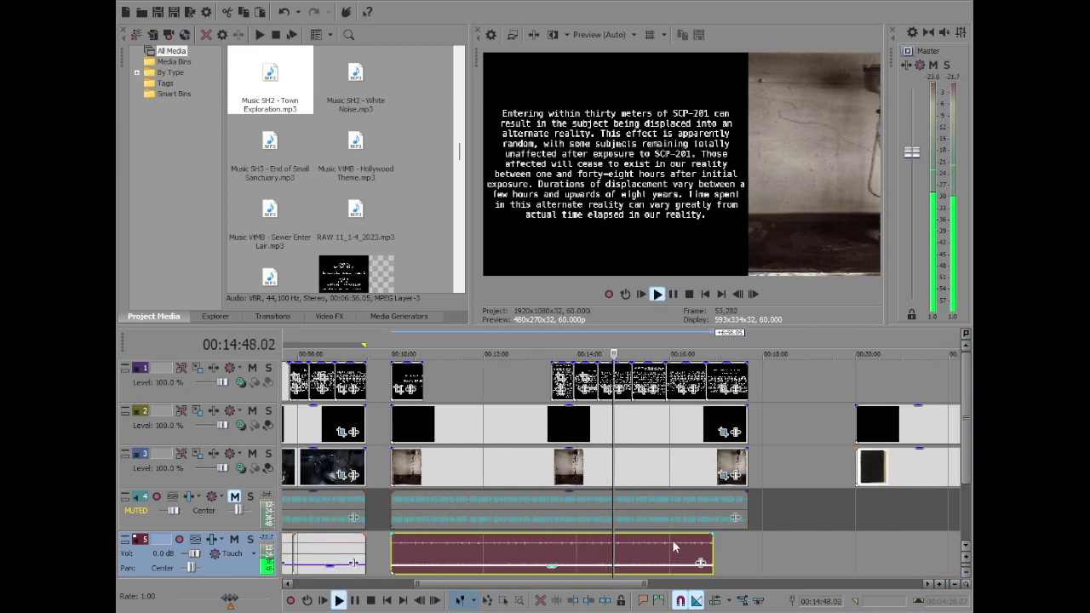
Listen to the Town Exploration clip near its end and around 00:14:50
{"action": "left_click", "coordinate": [699, 549]}
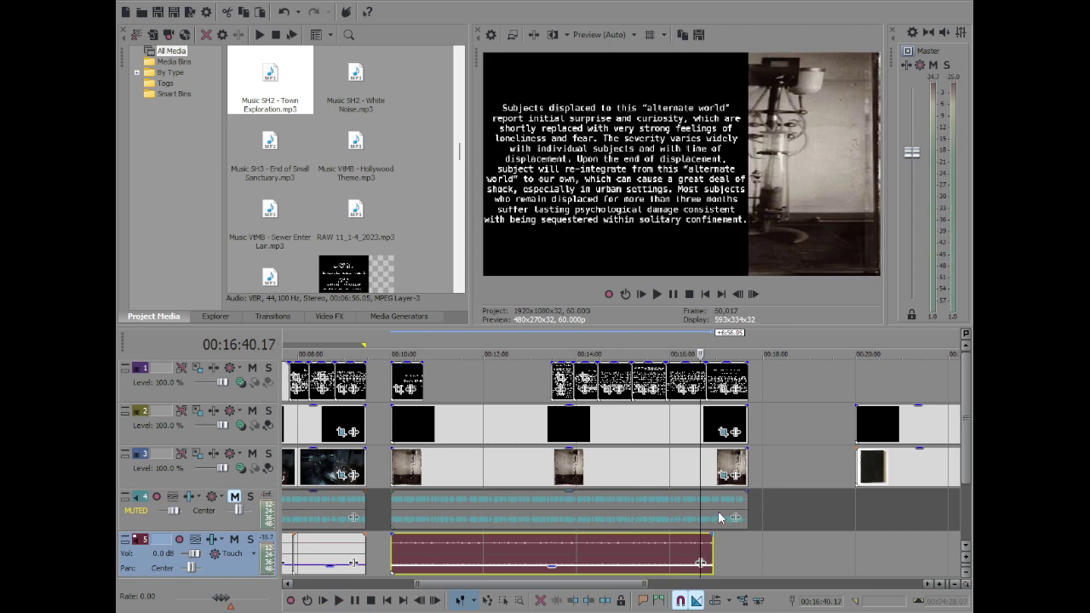
{"action": "left_click", "coordinate": [718, 521]}
{"action": "key", "text": "space"}
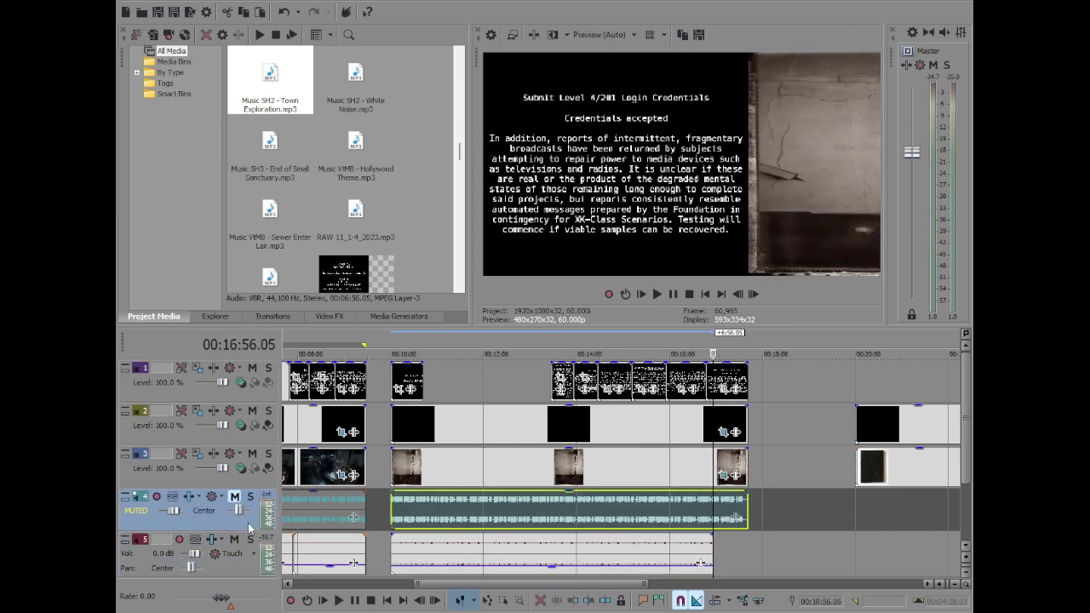
{"action": "left_click", "coordinate": [626, 558]}
{"action": "left_click", "coordinate": [617, 545]}
{"action": "key", "text": "space"}
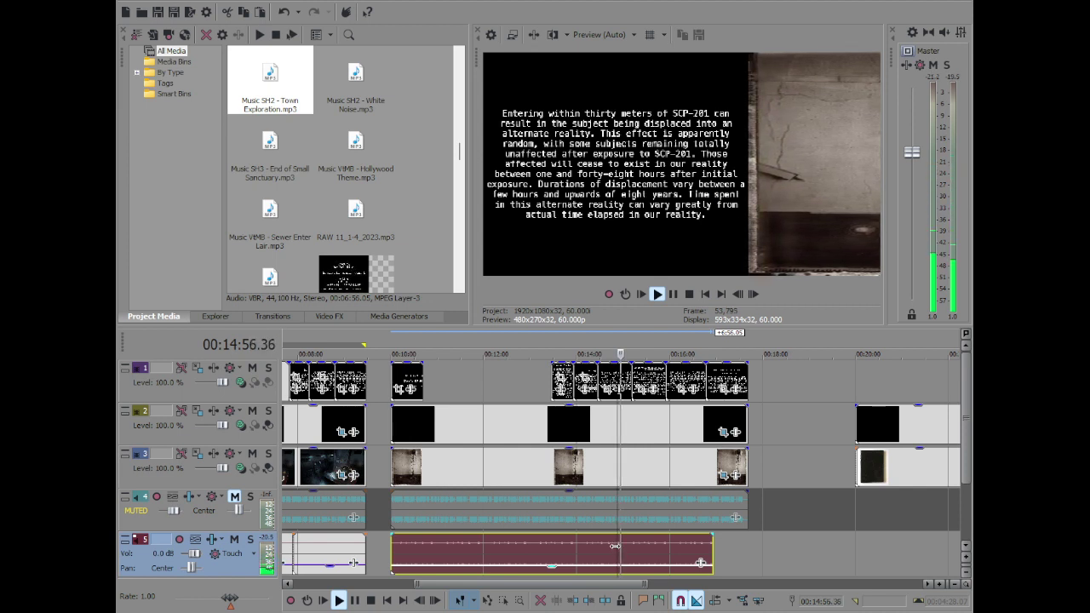
{"action": "key", "text": "space"}
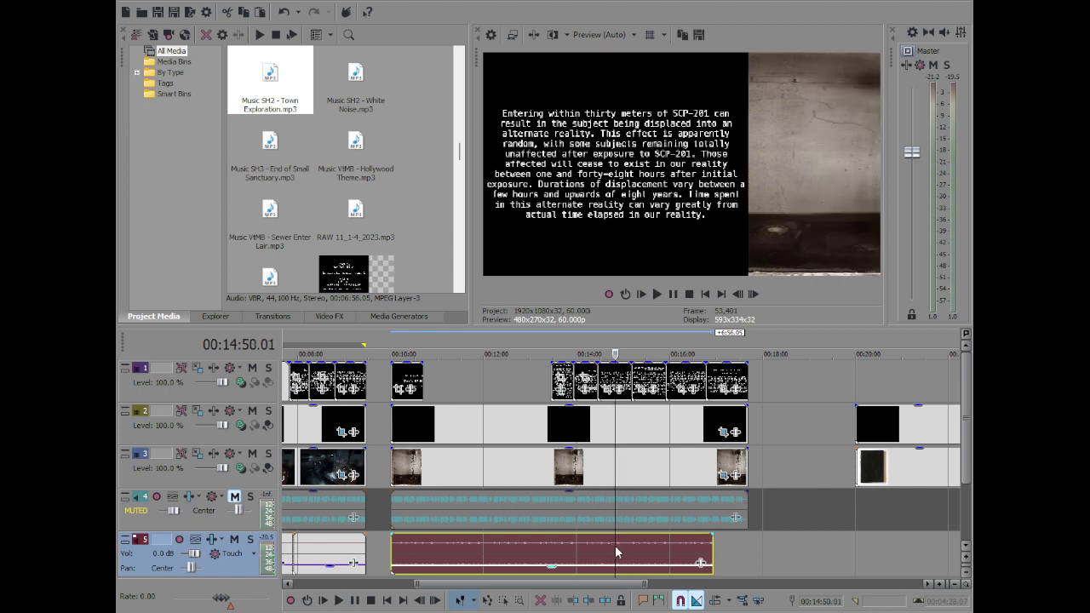
Mute music track 5 and unmute narration track 4
{"action": "left_click", "coordinate": [235, 539]}
{"action": "left_click", "coordinate": [235, 497]}
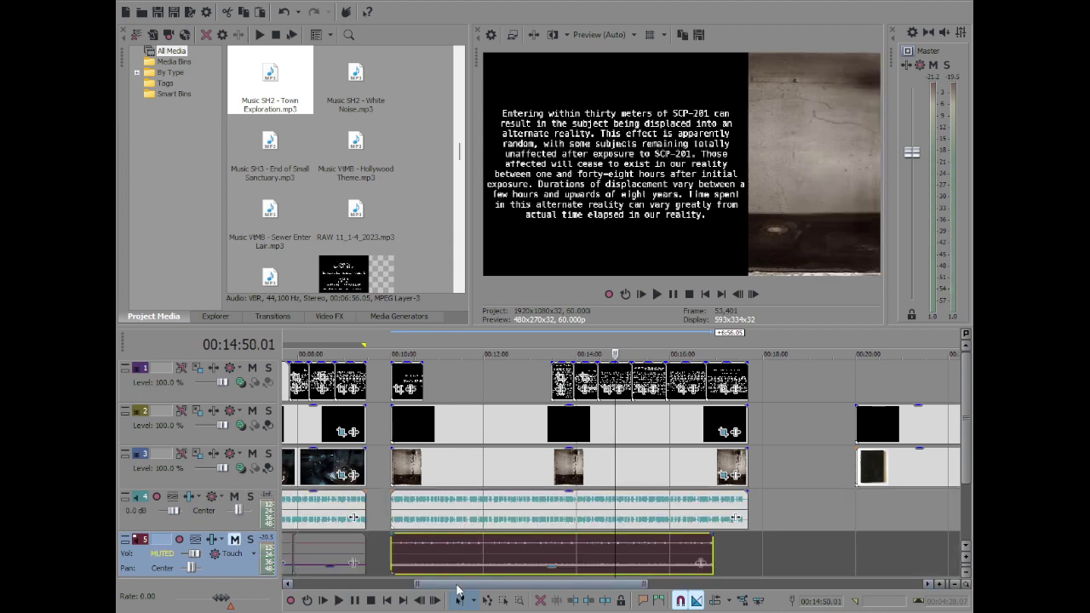
Delete the black screen and SCP-332 image clips at 00:20:00 and remove IMG C-SCP-332.jpg from the project media
{"action": "scroll", "coordinate": [474, 552], "scroll_direction": "down", "scroll_amount": 3}
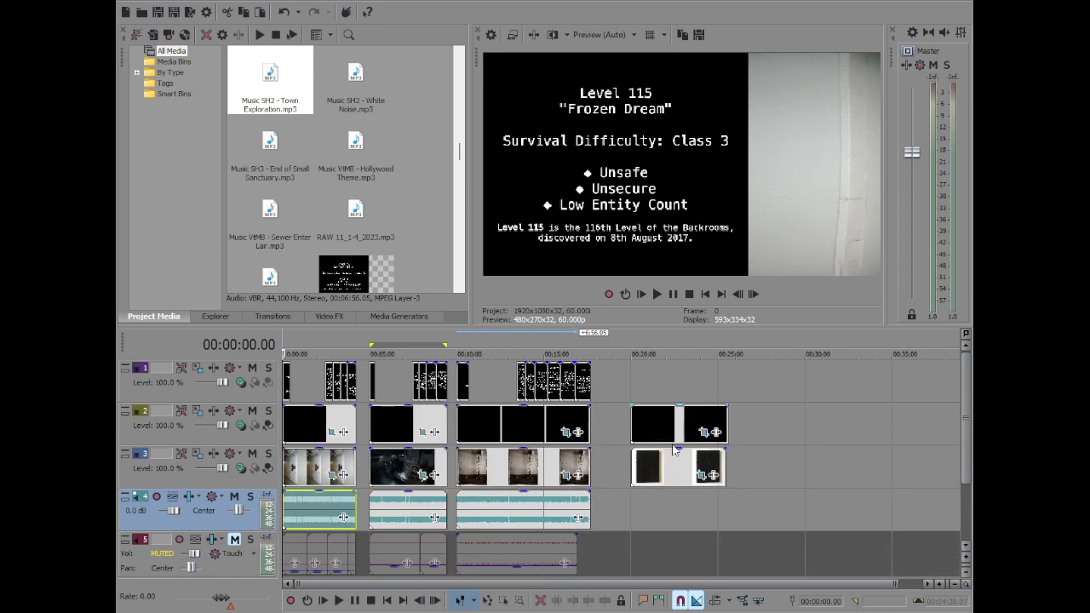
{"action": "left_click", "coordinate": [648, 424]}
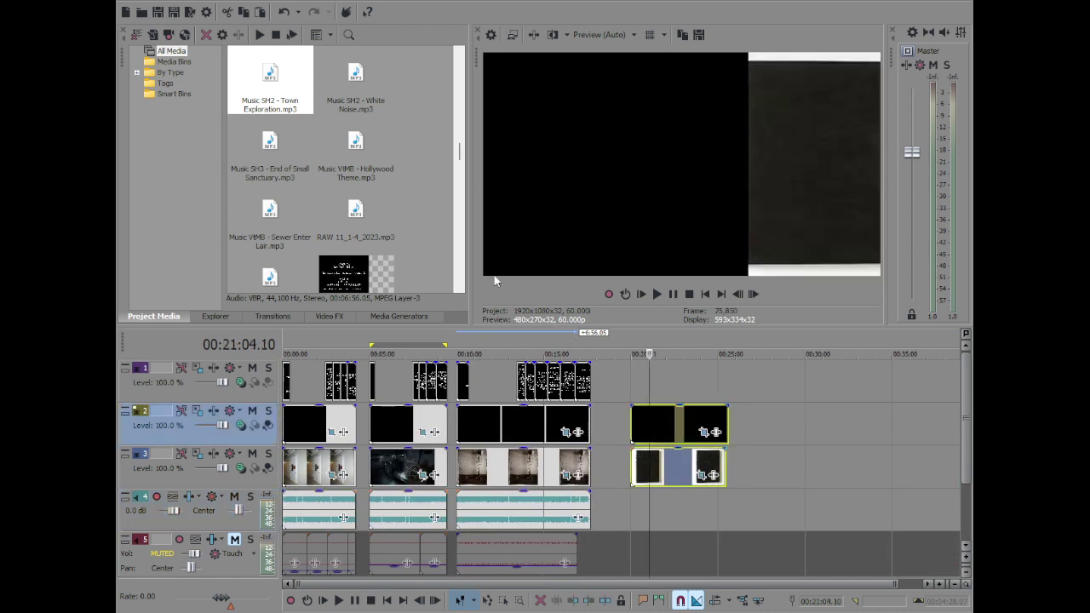
{"action": "key", "text": "Delete"}
{"action": "scroll", "coordinate": [382, 191], "scroll_direction": "up", "scroll_amount": 5}
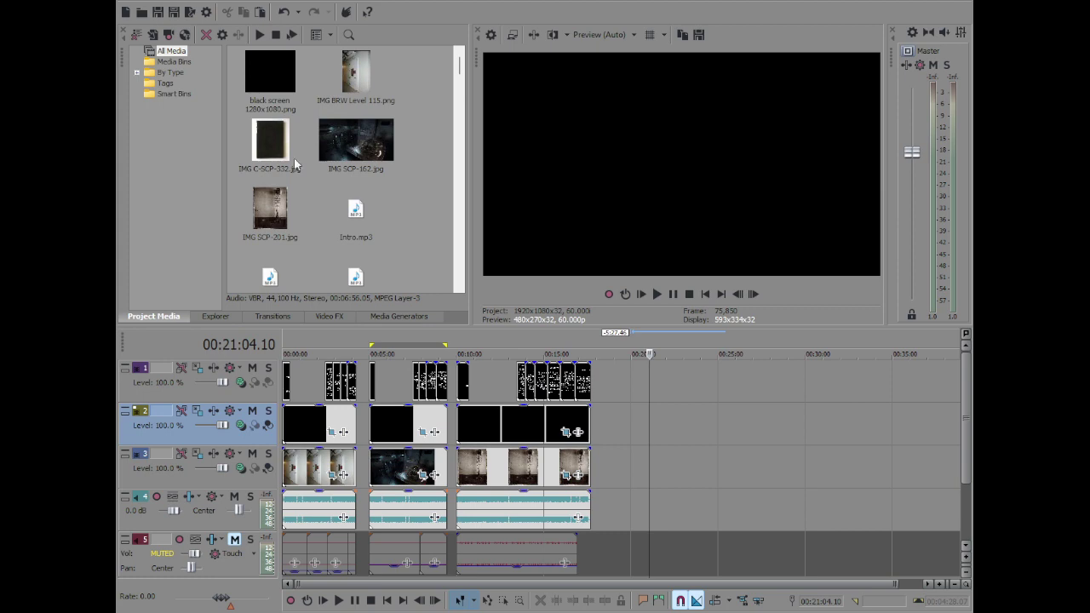
{"action": "left_click", "coordinate": [305, 166]}
{"action": "key", "text": "Delete"}
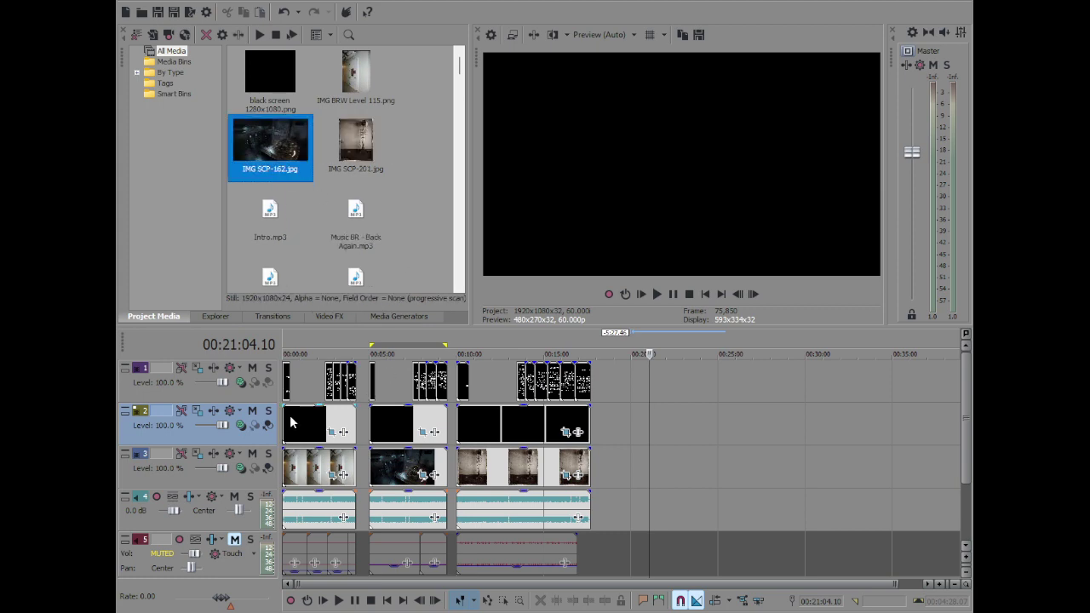
{"action": "left_click", "coordinate": [290, 422]}
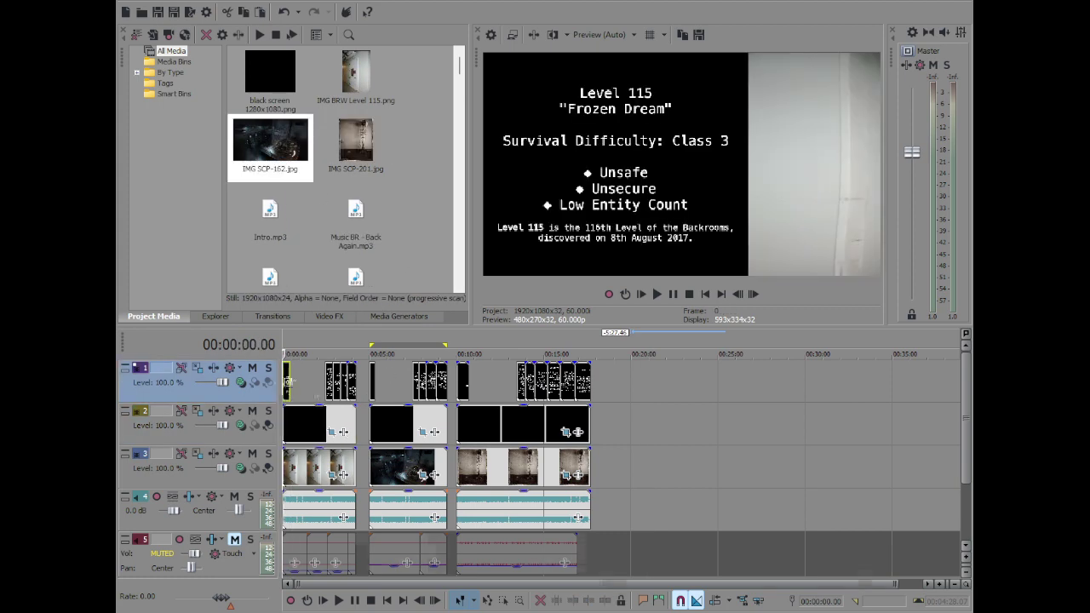
Add a fade-in of about 2.5 seconds to the Level 115 text and image clips at the project start
{"action": "left_click_drag", "start_coordinate": [339, 368], "coordinate": [426, 368]}
{"action": "scroll", "coordinate": [323, 444], "scroll_direction": "up", "scroll_amount": 10}
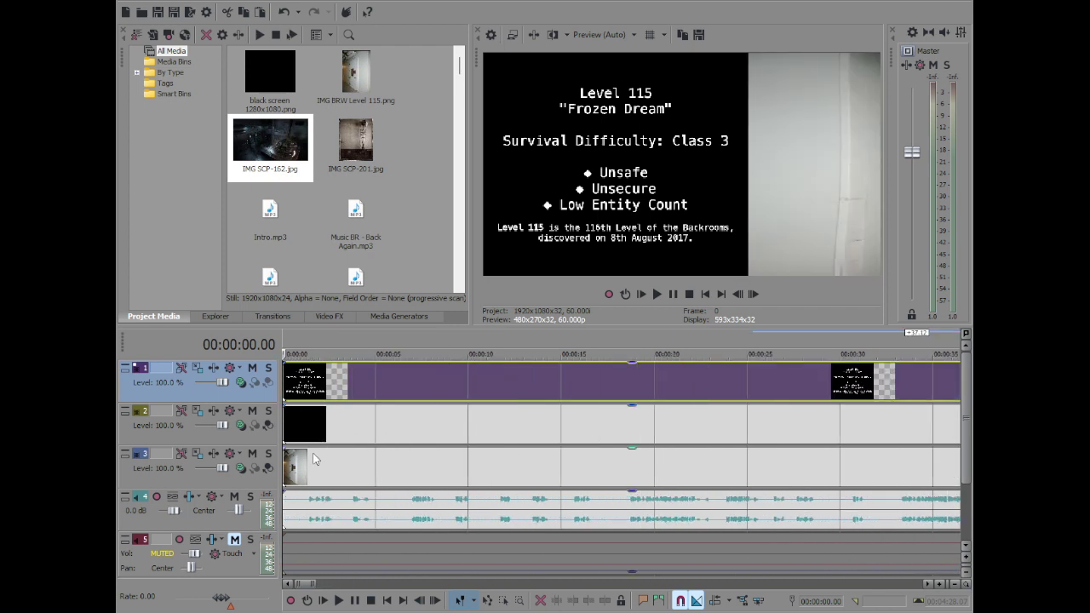
{"action": "left_click_drag", "start_coordinate": [284, 449], "coordinate": [467, 462]}
Cut off the silence before the first narration phrase on track 4 and move the narration to the end of the fade-in
{"action": "left_click", "coordinate": [386, 504]}
{"action": "key", "text": "space"}
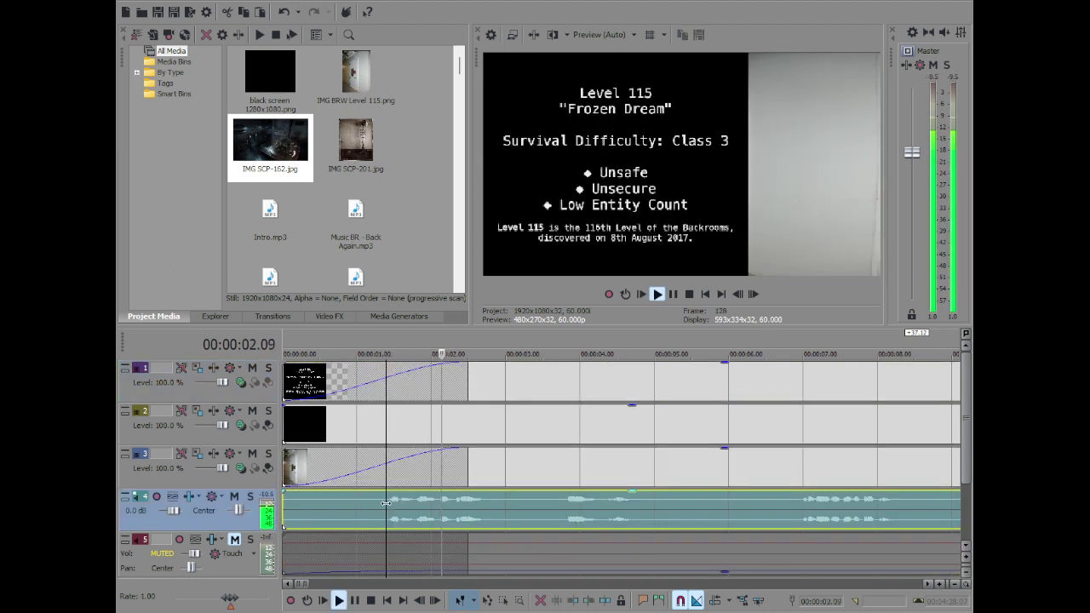
{"action": "key", "text": "space"}
{"action": "key", "text": "s"}
{"action": "left_click", "coordinate": [372, 516]}
{"action": "key", "text": "Delete"}
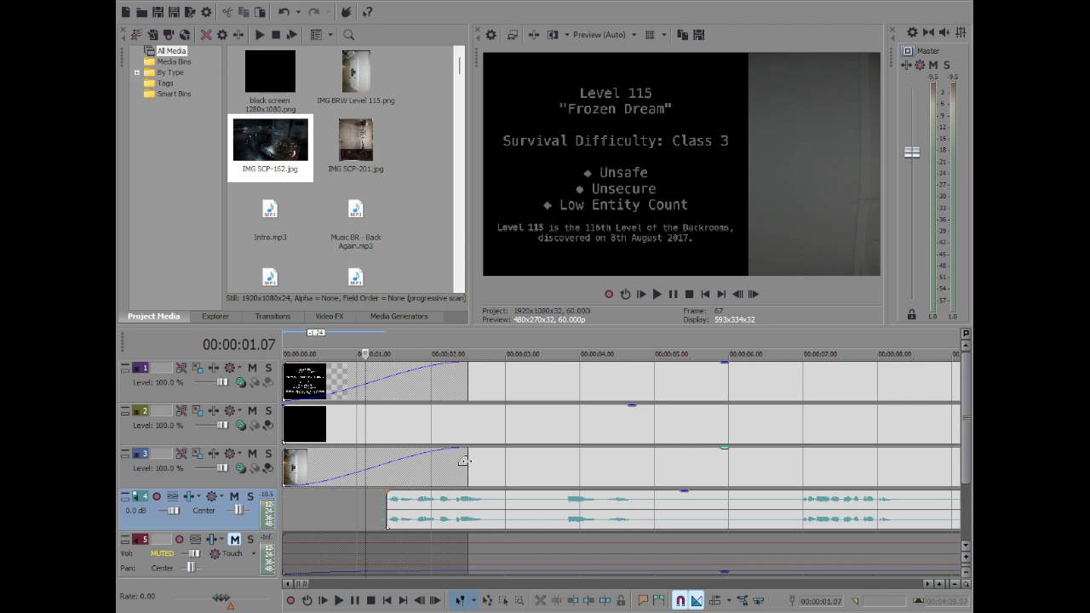
{"action": "left_click", "coordinate": [466, 462]}
{"action": "left_click_drag", "start_coordinate": [450, 509], "coordinate": [530, 509]}
Play the first narration phrase and split track 4 after it at 00:00:04.00
{"action": "key", "text": "space"}
{"action": "scroll", "coordinate": [548, 493], "scroll_direction": "down", "scroll_amount": 2}
{"action": "scroll", "coordinate": [579, 498], "scroll_direction": "up", "scroll_amount": 3}
{"action": "key", "text": "space"}
{"action": "key", "text": "space"}
{"action": "left_click", "coordinate": [645, 498]}
{"action": "key", "text": "space"}
{"action": "key", "text": "s"}
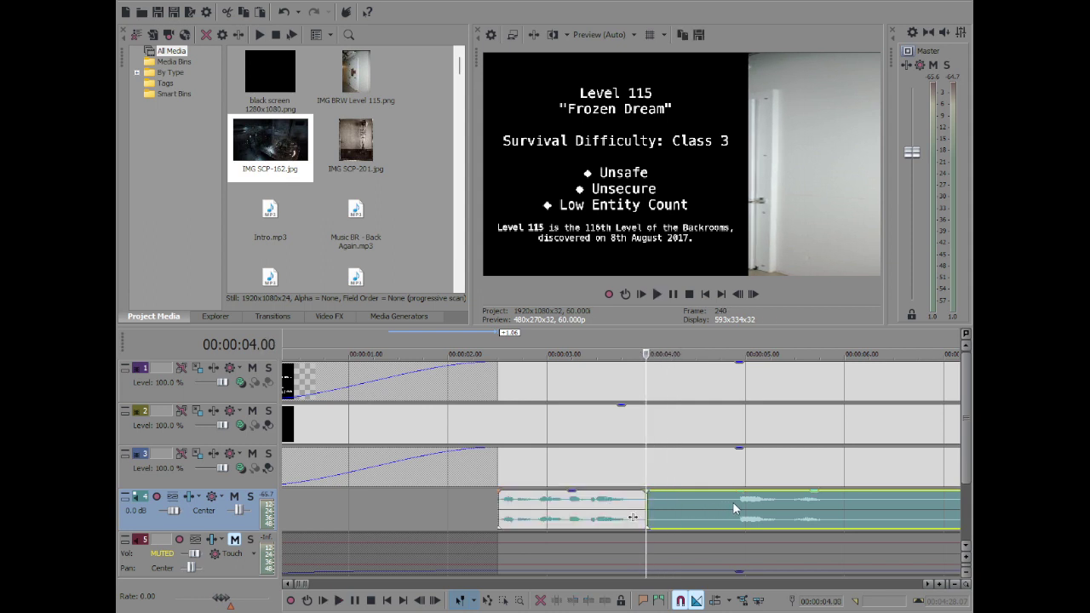
Cut out the silence before the second narration phrase and move the remaining narration to 00:00:04.20
{"action": "left_click", "coordinate": [733, 503]}
{"action": "key", "text": "space"}
{"action": "key", "text": "space"}
{"action": "key", "text": "s"}
{"action": "left_click", "coordinate": [715, 504]}
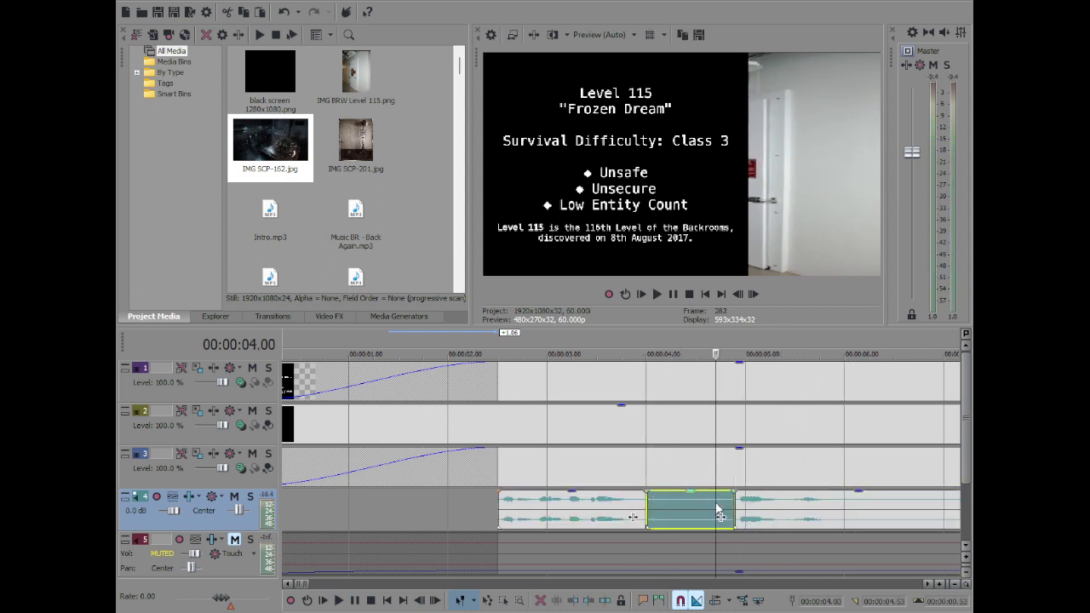
{"action": "double_click", "coordinate": [715, 503]}
{"action": "left_click", "coordinate": [694, 495]}
{"action": "key", "text": "Delete"}
{"action": "left_click_drag", "start_coordinate": [786, 509], "coordinate": [705, 523]}
{"action": "double_click", "coordinate": [680, 501]}
{"action": "left_click", "coordinate": [683, 503]}
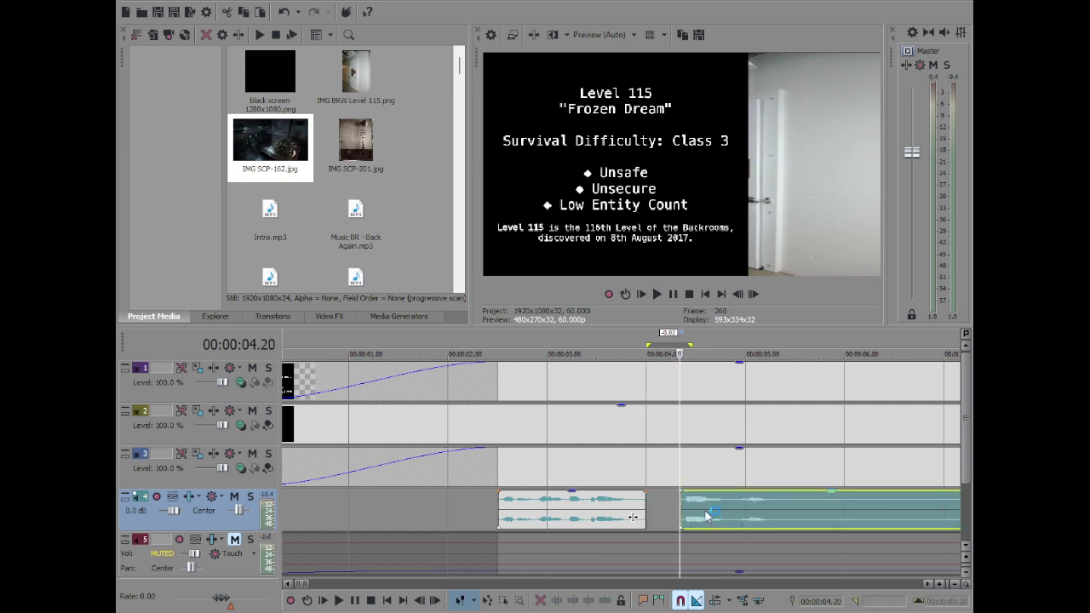
Split the narration after the second phrase at 00:00:05.30 and delete the silence before the third phrase
{"action": "key", "text": "space"}
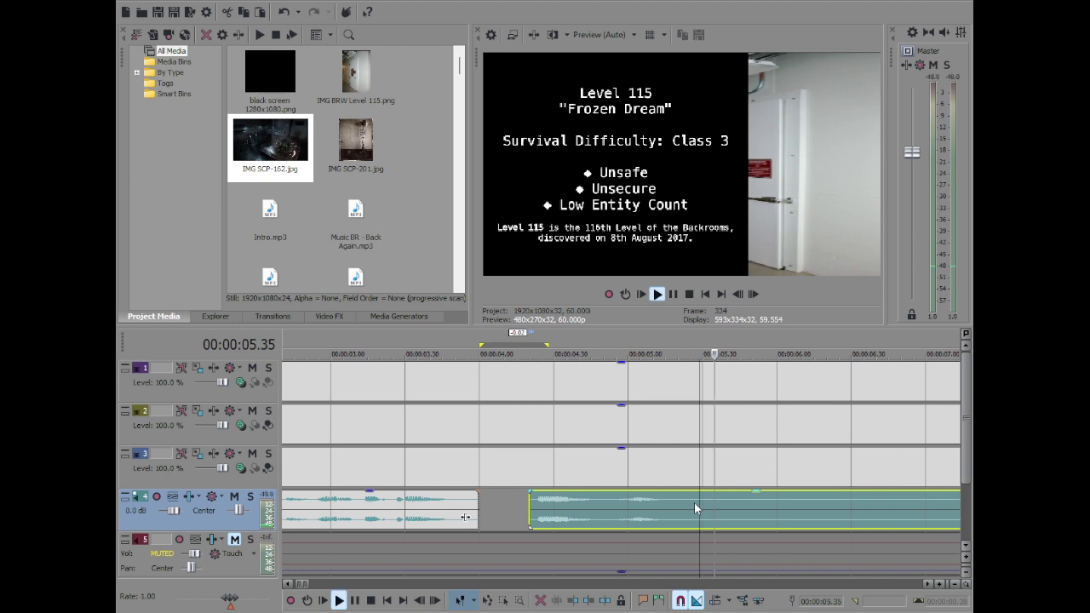
{"action": "scroll", "coordinate": [698, 503], "scroll_direction": "down", "scroll_amount": 3}
{"action": "key", "text": "space"}
{"action": "left_click", "coordinate": [660, 502]}
{"action": "left_click", "coordinate": [652, 500]}
{"action": "key", "text": "space"}
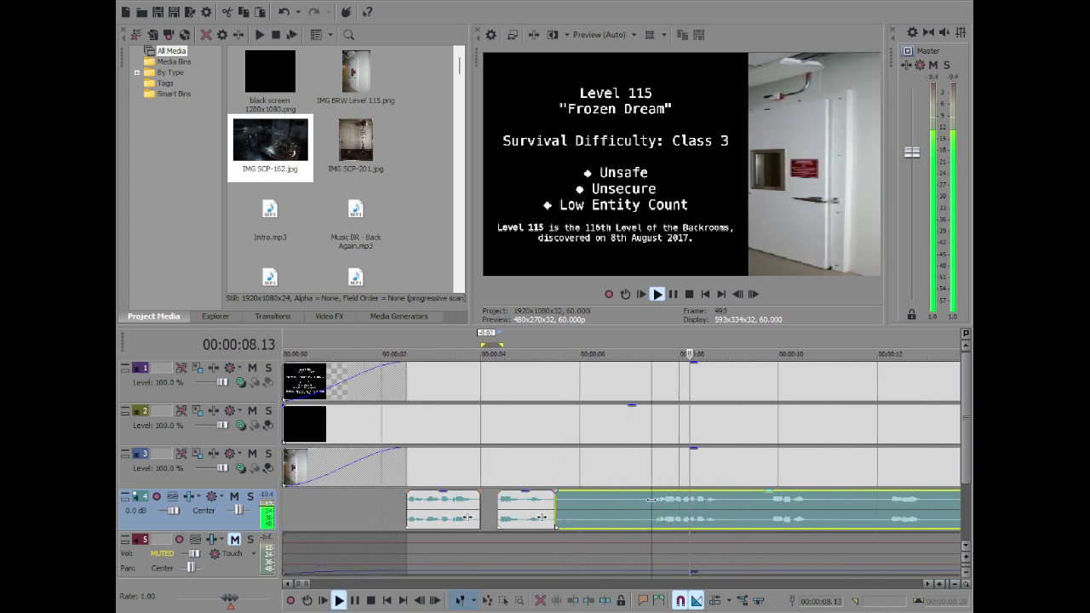
{"action": "key", "text": "space"}
{"action": "key", "text": "s"}
{"action": "left_click", "coordinate": [632, 514]}
{"action": "left_click", "coordinate": [619, 507]}
{"action": "key", "text": "Delete"}
Move the remaining narration so the third phrase starts at 00:00:06.15
{"action": "left_click_drag", "start_coordinate": [673, 513], "coordinate": [628, 511]}
{"action": "double_click", "coordinate": [593, 507]}
{"action": "left_click", "coordinate": [599, 505]}
{"action": "double_click", "coordinate": [587, 507]}
{"action": "left_click", "coordinate": [599, 506]}
{"action": "left_click", "coordinate": [614, 508]}
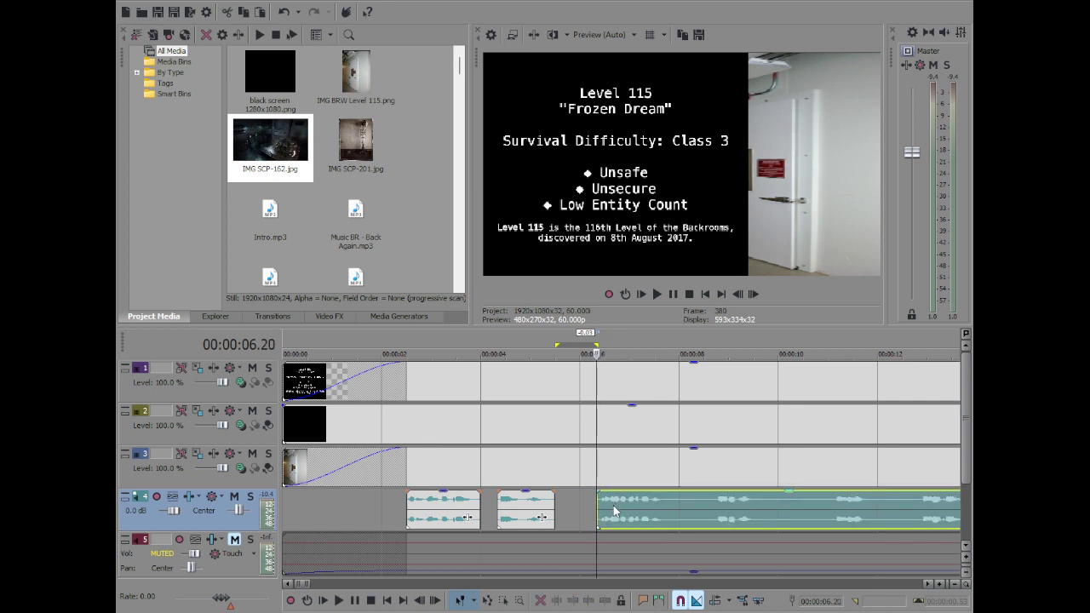
{"action": "left_click_drag", "start_coordinate": [616, 508], "coordinate": [617, 513]}
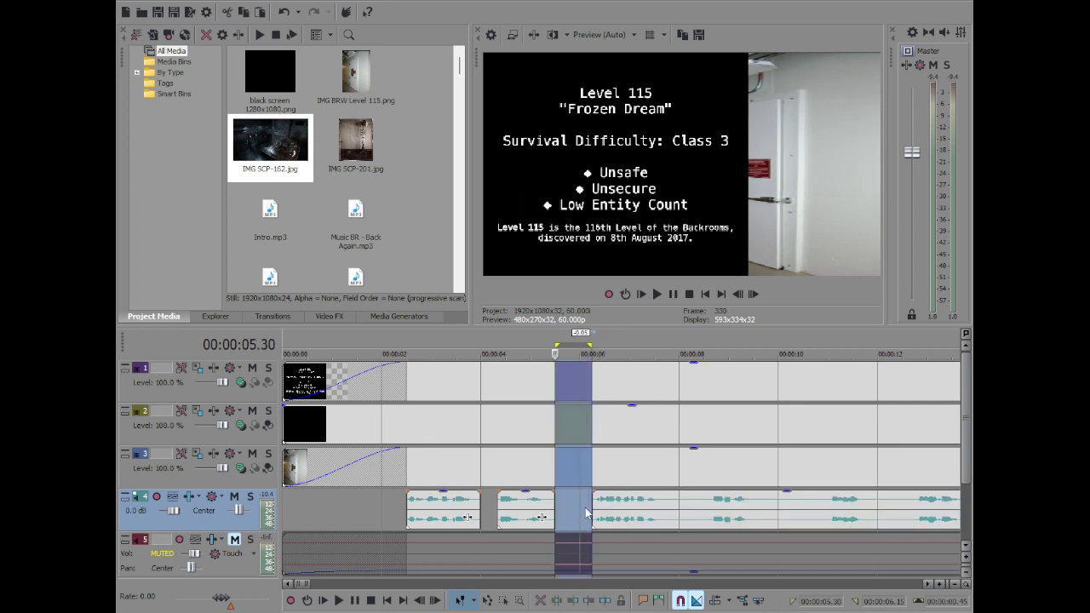
Listen to the third narration phrase from 00:00:06.15 and examine its waveform closely around 00:00:07.19
{"action": "key", "text": "space"}
{"action": "scroll", "coordinate": [678, 502], "scroll_direction": "down", "scroll_amount": 3}
{"action": "scroll", "coordinate": [678, 503], "scroll_direction": "up", "scroll_amount": 4}
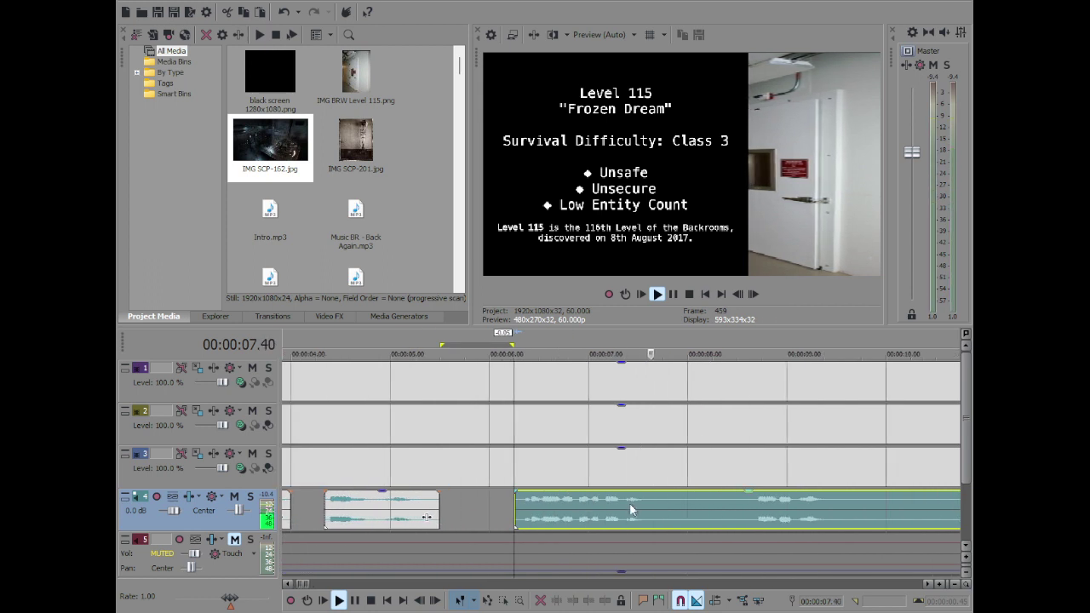
{"action": "key", "text": "Return"}
{"action": "left_click", "coordinate": [605, 503]}
{"action": "key", "text": "space"}
{"action": "scroll", "coordinate": [606, 503], "scroll_direction": "up", "scroll_amount": 3}
{"action": "key", "text": "Return"}
{"action": "left_click", "coordinate": [636, 499]}
{"action": "key", "text": "space"}
{"action": "key", "text": "space"}
{"action": "key", "text": "space"}
Split out a slice a few frames long at about 00:00:07.19 in the third narration phrase and delete it
{"action": "left_click", "coordinate": [629, 499]}
{"action": "key", "text": "space"}
{"action": "left_click", "coordinate": [631, 497]}
{"action": "key", "text": "space"}
{"action": "key", "text": "space"}
{"action": "key", "text": "s"}
{"action": "left_click", "coordinate": [645, 500]}
{"action": "key", "text": "s"}
{"action": "key", "text": "space"}
{"action": "left_click", "coordinate": [637, 498]}
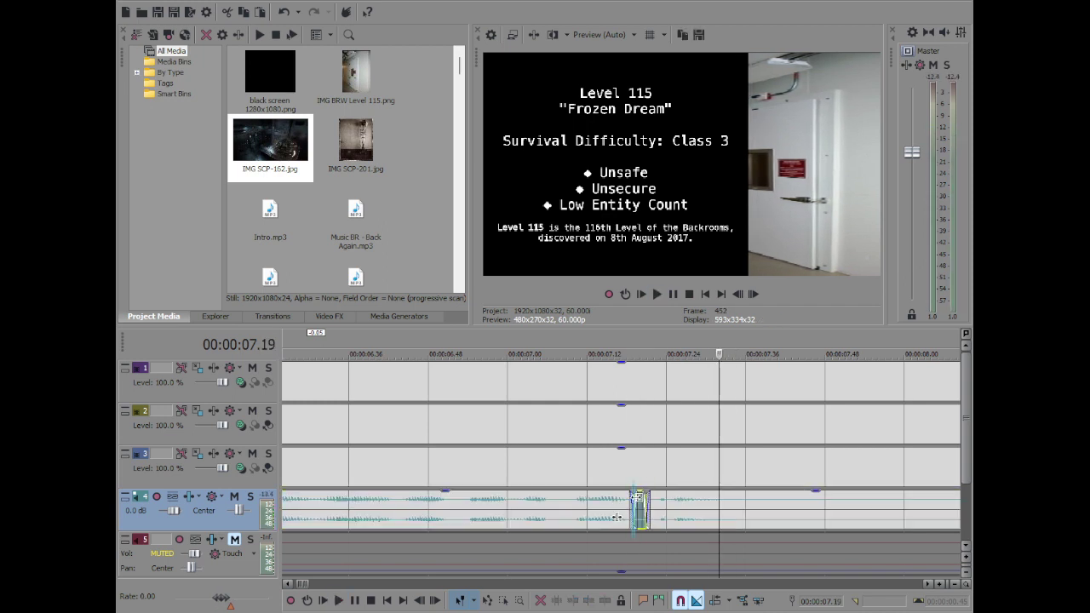
{"action": "left_click", "coordinate": [474, 512]}
Replay the trimmed third phrase and split the narration after it at about 00:00:07.41
{"action": "key", "text": "space"}
{"action": "left_click", "coordinate": [755, 503]}
{"action": "key", "text": "space"}
{"action": "scroll", "coordinate": [755, 504], "scroll_direction": "down", "scroll_amount": 1}
{"action": "key", "text": "space"}
{"action": "left_click", "coordinate": [635, 500]}
{"action": "key", "text": "space"}
{"action": "key", "text": "space"}
{"action": "key", "text": "space"}
{"action": "key", "text": "space"}
{"action": "key", "text": "space"}
{"action": "key", "text": "s"}
{"action": "key", "text": "space"}
{"action": "key", "text": "space"}
Delete the silence before the fourth narration phrase and move the remaining narration to 00:00:08.00
{"action": "left_click", "coordinate": [841, 494]}
{"action": "scroll", "coordinate": [841, 494], "scroll_direction": "down", "scroll_amount": 3}
{"action": "key", "text": "space"}
{"action": "scroll", "coordinate": [656, 510], "scroll_direction": "down", "scroll_amount": 3}
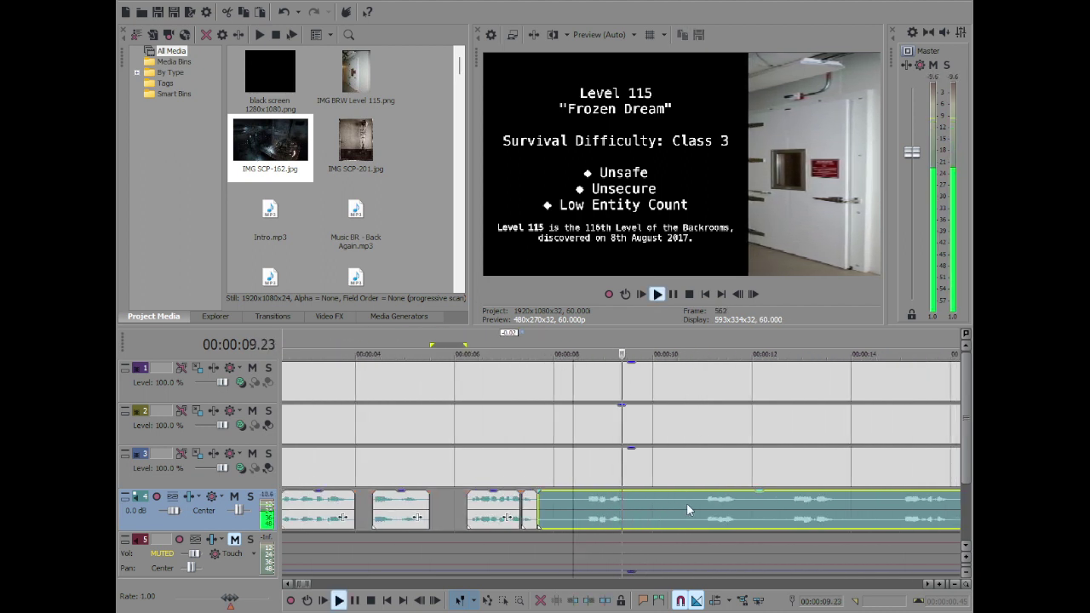
{"action": "key", "text": "space"}
{"action": "left_click", "coordinate": [587, 508]}
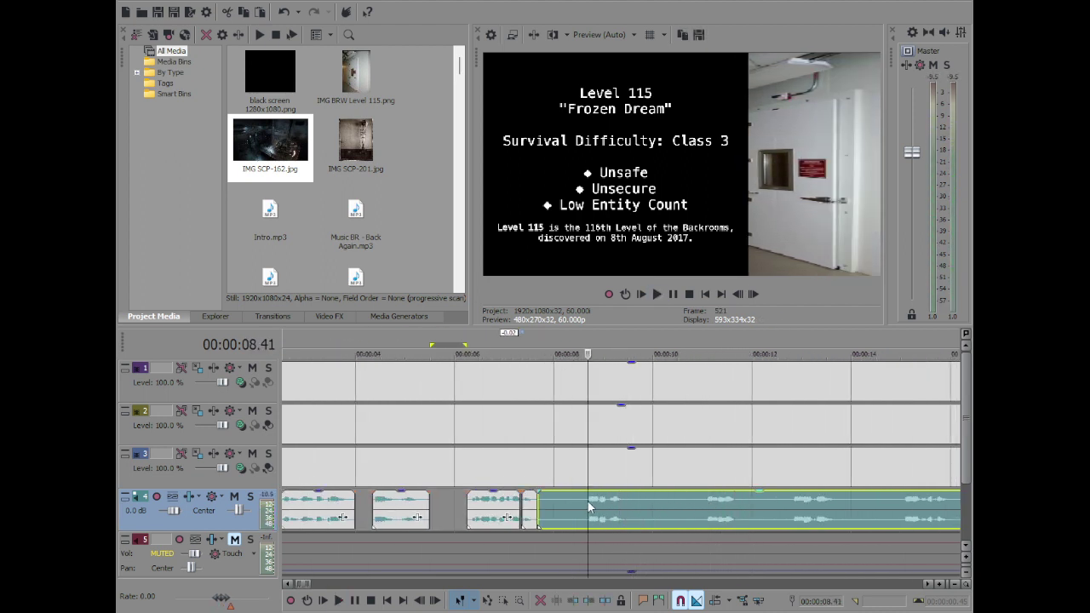
{"action": "key", "text": "space"}
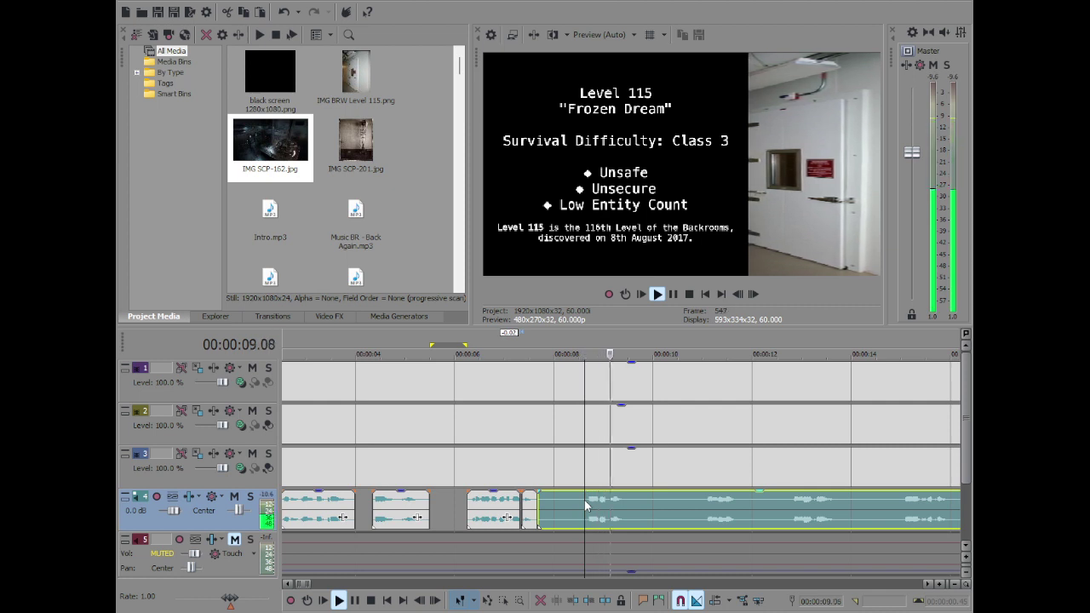
{"action": "key", "text": "space"}
{"action": "key", "text": "s"}
{"action": "left_click", "coordinate": [554, 509]}
{"action": "key", "text": "Delete"}
{"action": "left_click_drag", "start_coordinate": [614, 503], "coordinate": [584, 502]}
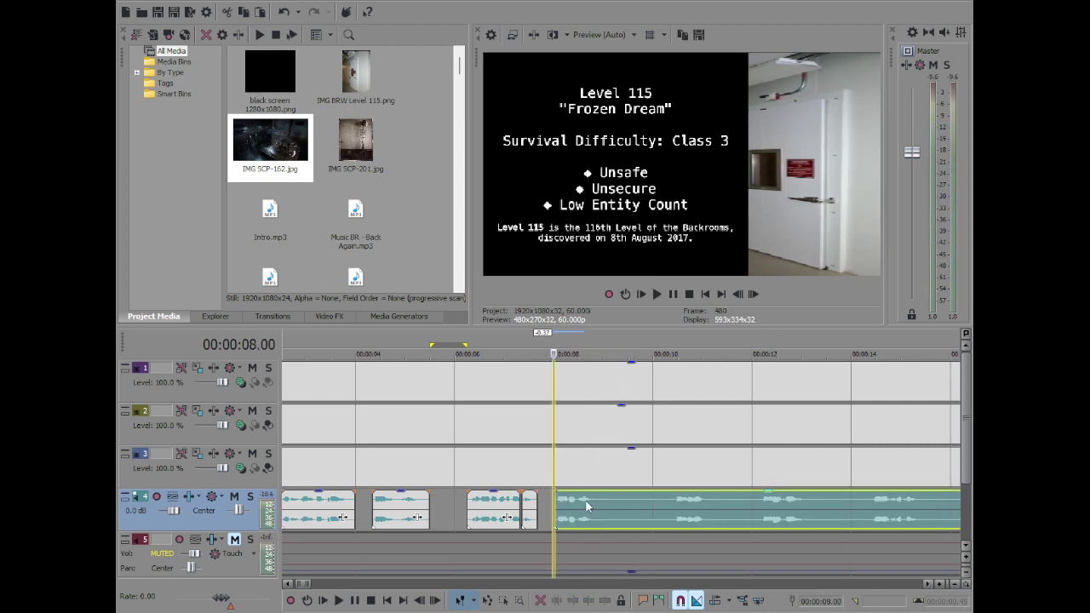
{"action": "double_click", "coordinate": [543, 509]}
Play the fourth narration phrase and split the clip after it at about 00:00:08.53
{"action": "left_click", "coordinate": [594, 504]}
{"action": "key", "text": "space"}
{"action": "key", "text": "space"}
{"action": "left_click", "coordinate": [597, 504]}
{"action": "key", "text": "space"}
{"action": "key", "text": "space"}
{"action": "key", "text": "s"}
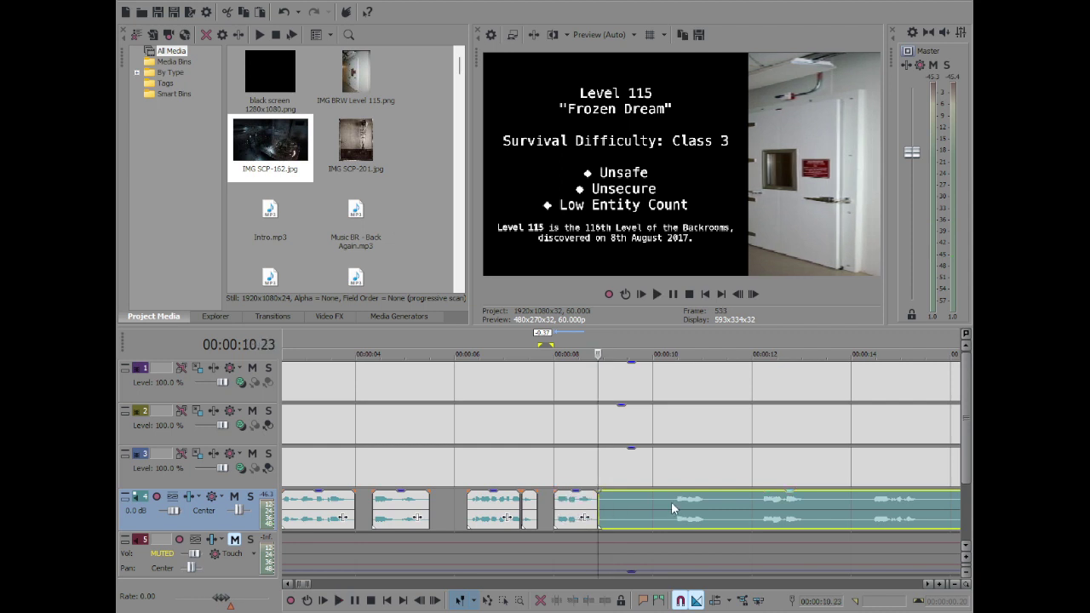
Split the narration where the fifth phrase begins and delete the silence before it
{"action": "left_click", "coordinate": [673, 502]}
{"action": "key", "text": "space"}
{"action": "key", "text": "space"}
{"action": "key", "text": "space"}
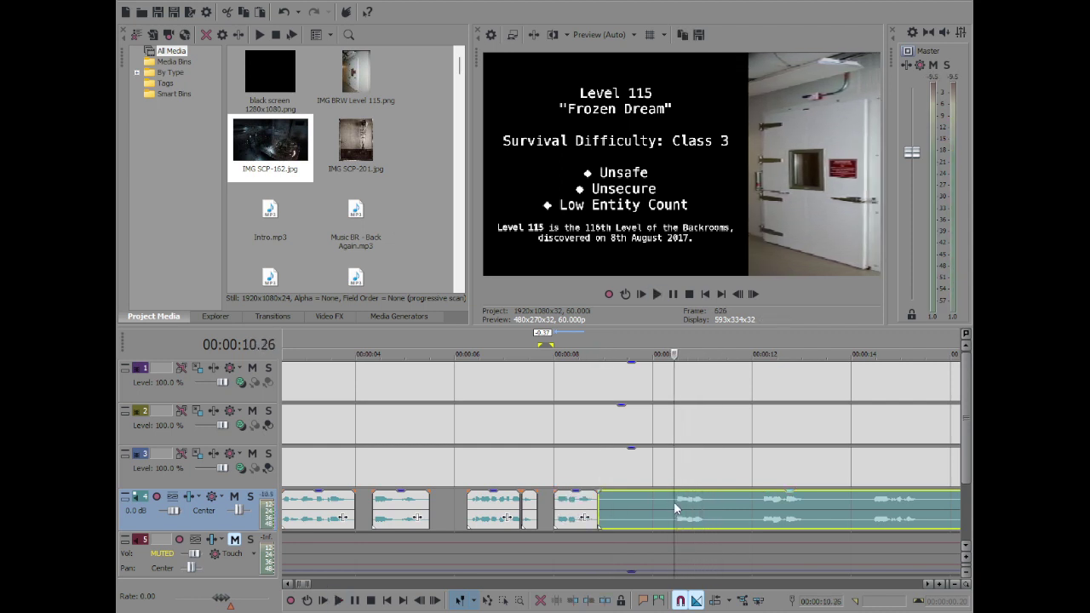
{"action": "key", "text": "space"}
{"action": "key", "text": "s"}
{"action": "left_click", "coordinate": [630, 504]}
{"action": "double_click", "coordinate": [644, 501]}
{"action": "key", "text": "Delete"}
Move the remaining narration so the fifth phrase starts at about 00:00:09.38
{"action": "left_click", "coordinate": [646, 500]}
{"action": "left_click_drag", "start_coordinate": [694, 503], "coordinate": [659, 505]}
{"action": "double_click", "coordinate": [613, 506]}
{"action": "left_click", "coordinate": [630, 503]}
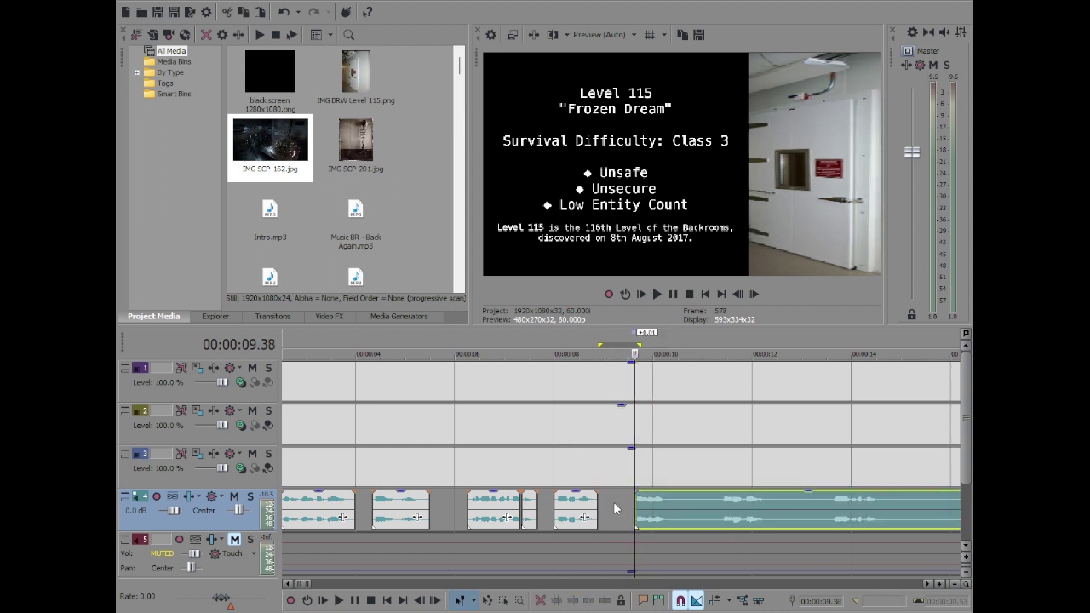
{"action": "double_click", "coordinate": [615, 509]}
Play the fifth narration phrase and split the clip after it at about 00:00:10.30
{"action": "left_click", "coordinate": [660, 503]}
{"action": "key", "text": "space"}
{"action": "scroll", "coordinate": [660, 503], "scroll_direction": "up", "scroll_amount": 3}
{"action": "key", "text": "space"}
{"action": "left_click", "coordinate": [650, 503]}
{"action": "key", "text": "s"}
Split the narration where the sixth phrase begins and delete the silence before it
{"action": "left_click", "coordinate": [787, 500]}
{"action": "key", "text": "space"}
{"action": "scroll", "coordinate": [787, 501], "scroll_direction": "down", "scroll_amount": 1}
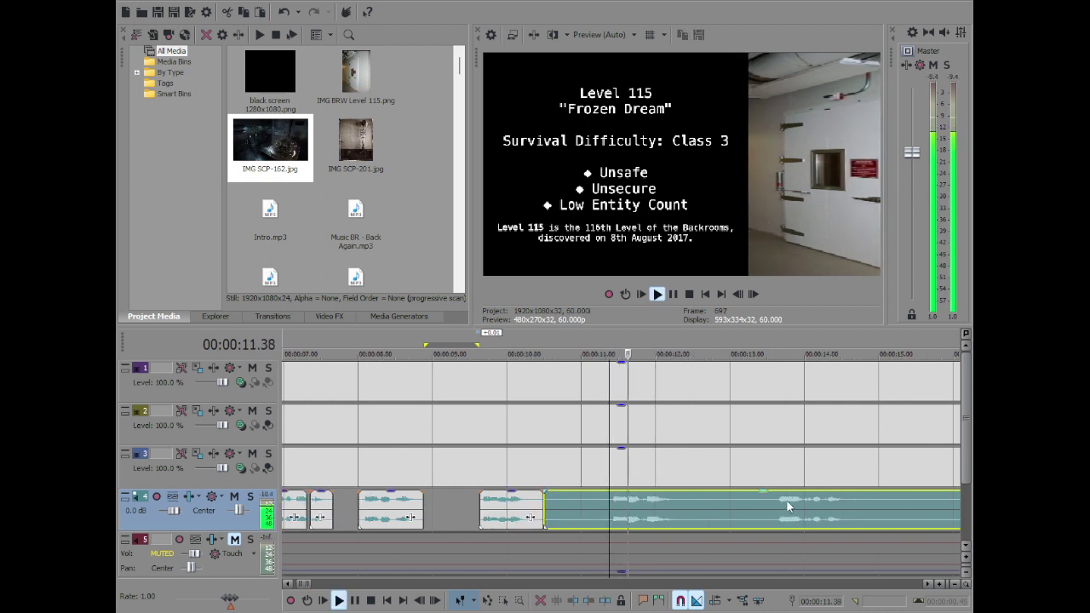
{"action": "scroll", "coordinate": [787, 501], "scroll_direction": "up", "scroll_amount": 1}
{"action": "key", "text": "space"}
{"action": "left_click", "coordinate": [566, 502]}
{"action": "key", "text": "s"}
{"action": "left_click", "coordinate": [504, 502]}
{"action": "key", "text": "Delete"}
Move the remaining narration so the sixth phrase starts at 00:00:10.50
{"action": "left_click_drag", "start_coordinate": [662, 514], "coordinate": [546, 515]}
{"action": "double_click", "coordinate": [473, 509]}
{"action": "left_click", "coordinate": [489, 508]}
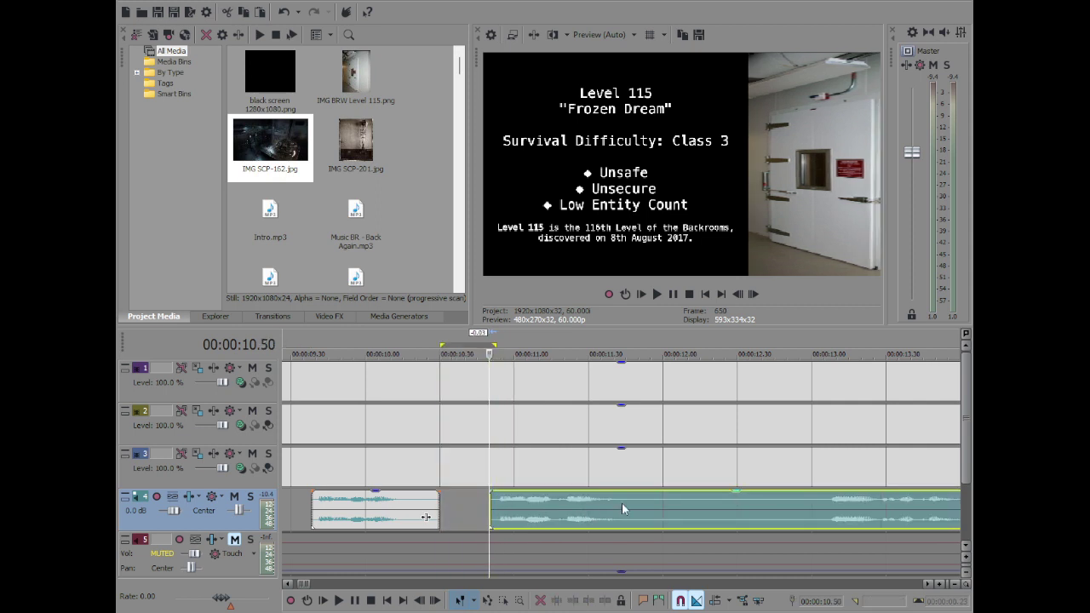
Split the narration after the sixth phrase at about 00:00:11.46 and delete the silence before the seventh phrase
{"action": "key", "text": "space"}
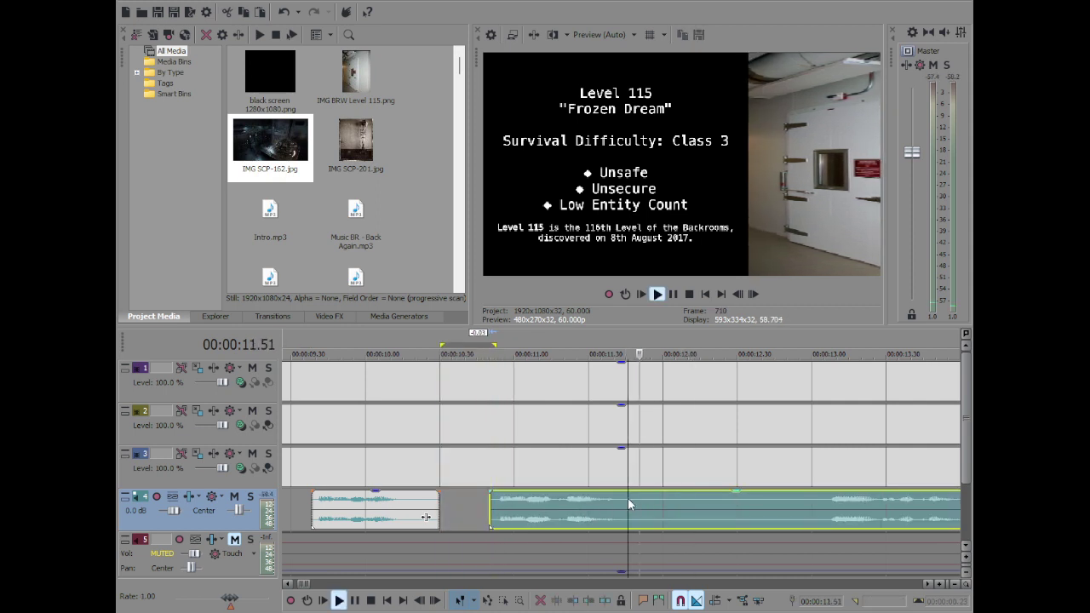
{"action": "key", "text": "s"}
{"action": "key", "text": "space"}
{"action": "key", "text": "s"}
{"action": "left_click", "coordinate": [688, 505]}
{"action": "key", "text": "Delete"}
Move the remaining narration so the seventh phrase starts at 00:00:12.06
{"action": "left_click_drag", "start_coordinate": [882, 513], "coordinate": [699, 512]}
{"action": "double_click", "coordinate": [649, 504]}
{"action": "left_click", "coordinate": [683, 502]}
{"action": "key", "text": "Left"}
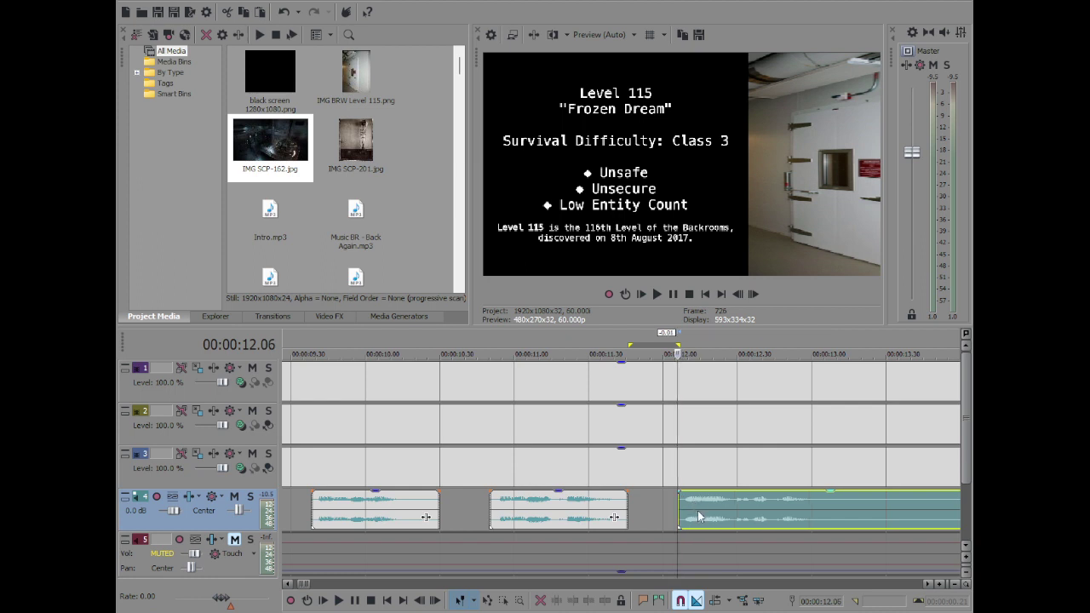
Play the seventh narration phrase and split the clip after it at 00:00:13.15
{"action": "key", "text": "space"}
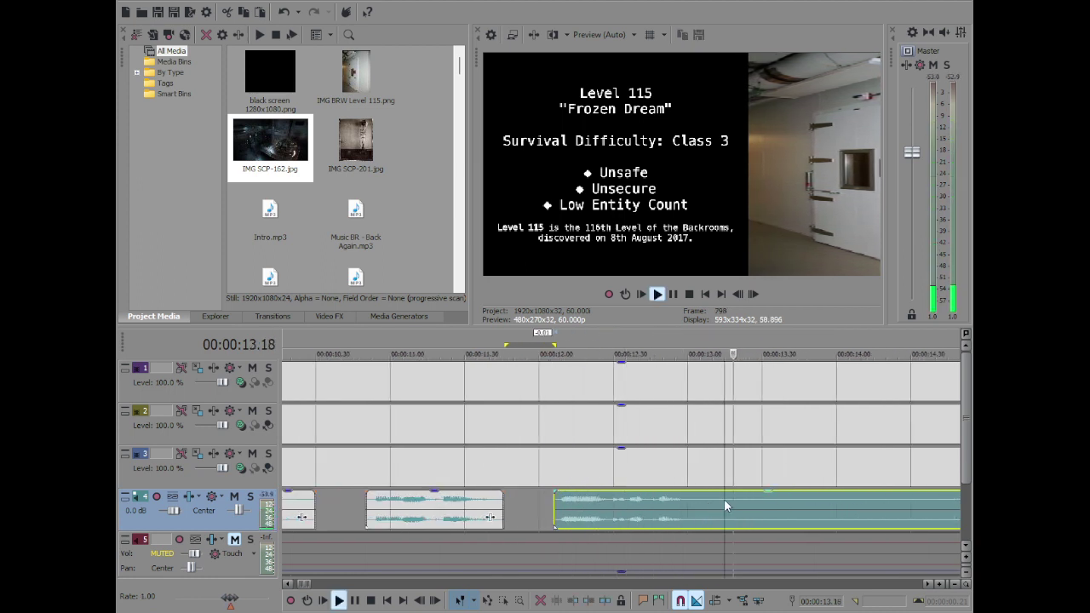
{"action": "key", "text": "space"}
{"action": "key", "text": "space"}
{"action": "key", "text": "space"}
{"action": "key", "text": "s"}
{"action": "scroll", "coordinate": [885, 519], "scroll_direction": "down", "scroll_amount": 1}
{"action": "scroll", "coordinate": [886, 519], "scroll_direction": "down", "scroll_amount": 1}
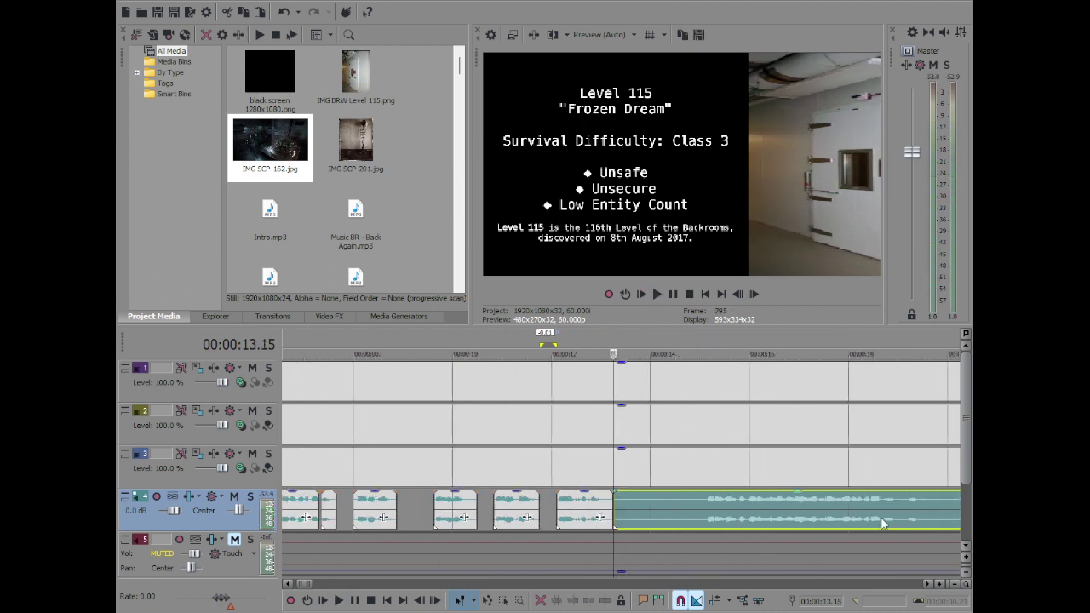
Split the narration just before the eighth phrase at 00:00:15.05 and delete the silence following the seventh phrase
{"action": "left_click", "coordinate": [705, 502]}
{"action": "scroll", "coordinate": [705, 501], "scroll_direction": "down", "scroll_amount": 1}
{"action": "key", "text": "space"}
{"action": "left_click", "coordinate": [795, 499]}
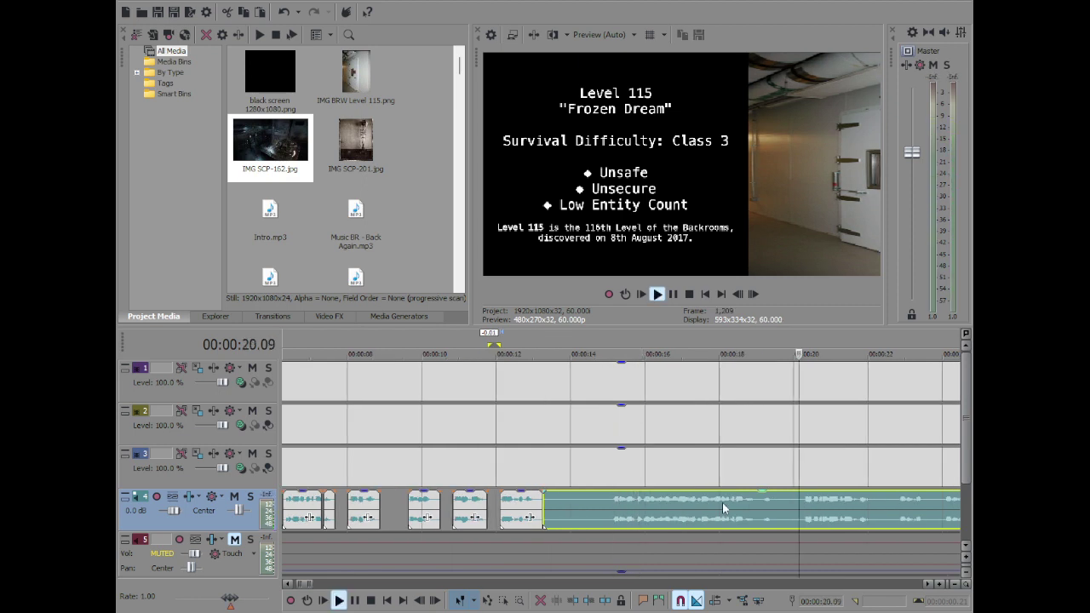
{"action": "left_click", "coordinate": [613, 503]}
{"action": "key", "text": "space"}
{"action": "left_click", "coordinate": [610, 501]}
{"action": "key", "text": "s"}
{"action": "double_click", "coordinate": [585, 501]}
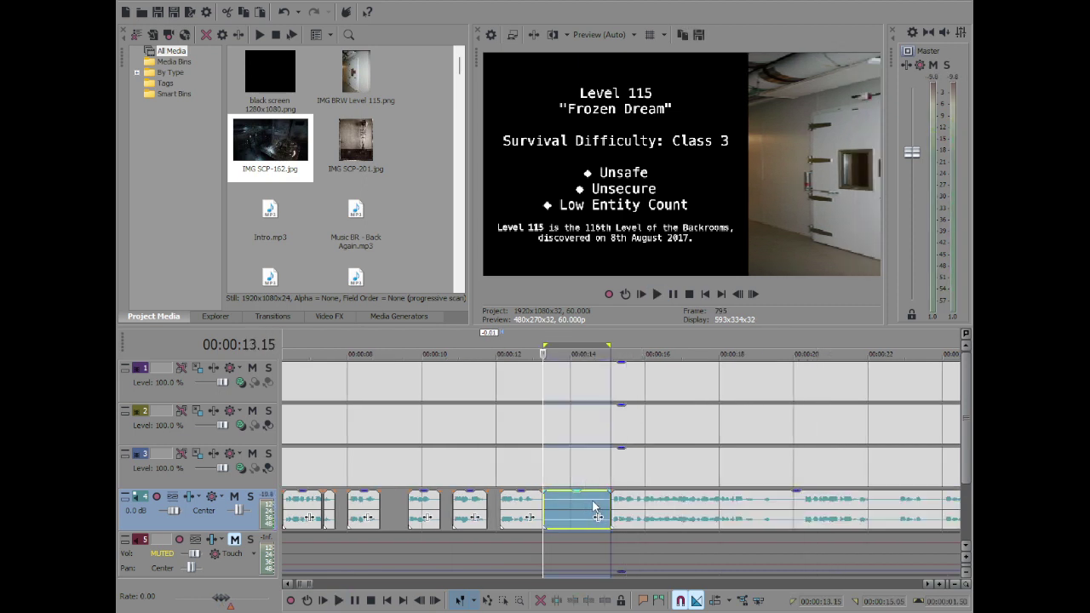
{"action": "left_click", "coordinate": [593, 503]}
{"action": "left_click", "coordinate": [581, 501]}
{"action": "key", "text": "Delete"}
Move the remaining narration so the eighth phrase starts at 00:00:14.00
{"action": "left_click_drag", "start_coordinate": [656, 502], "coordinate": [605, 506]}
{"action": "double_click", "coordinate": [578, 501]}
{"action": "left_click", "coordinate": [576, 501]}
{"action": "scroll", "coordinate": [639, 509], "scroll_direction": "up", "scroll_amount": 3}
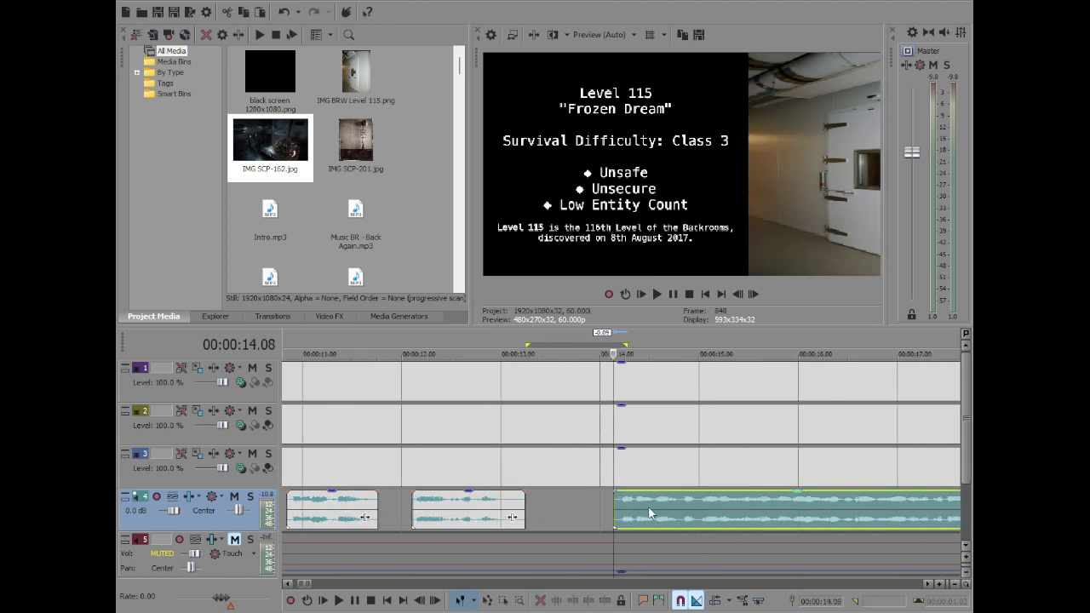
{"action": "double_click", "coordinate": [595, 504]}
{"action": "left_click", "coordinate": [614, 503]}
{"action": "left_click", "coordinate": [601, 503]}
{"action": "left_click_drag", "start_coordinate": [645, 509], "coordinate": [633, 510]}
{"action": "left_click", "coordinate": [568, 503]}
{"action": "double_click", "coordinate": [568, 503]}
{"action": "left_click", "coordinate": [601, 504]}
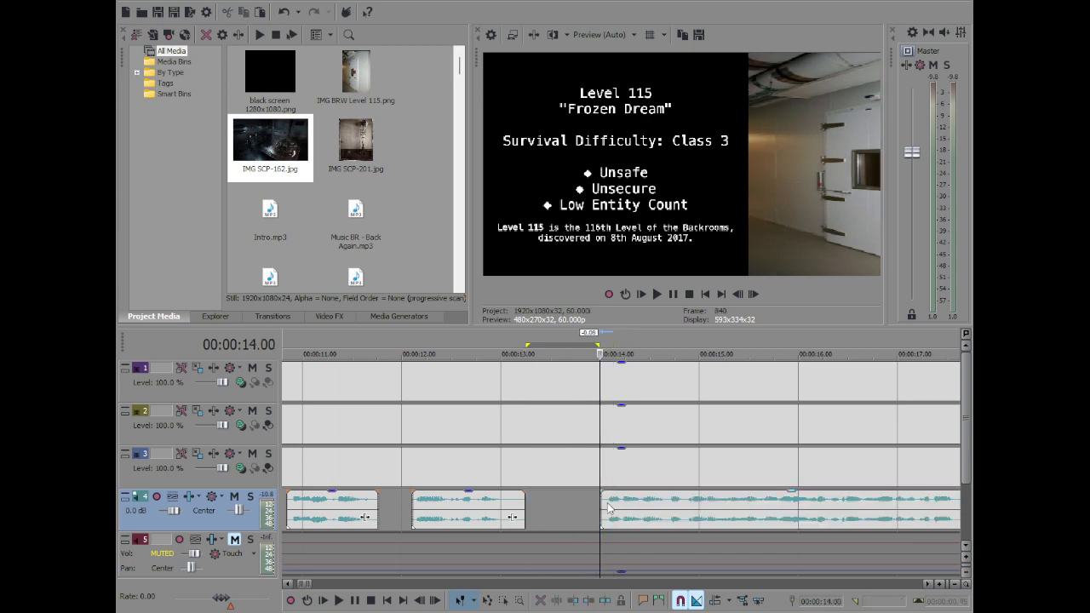
Play the eighth narration phrase and split the clip after it at 00:00:18.18
{"action": "left_click", "coordinate": [607, 508]}
{"action": "key", "text": "space"}
{"action": "scroll", "coordinate": [607, 502], "scroll_direction": "down", "scroll_amount": 8}
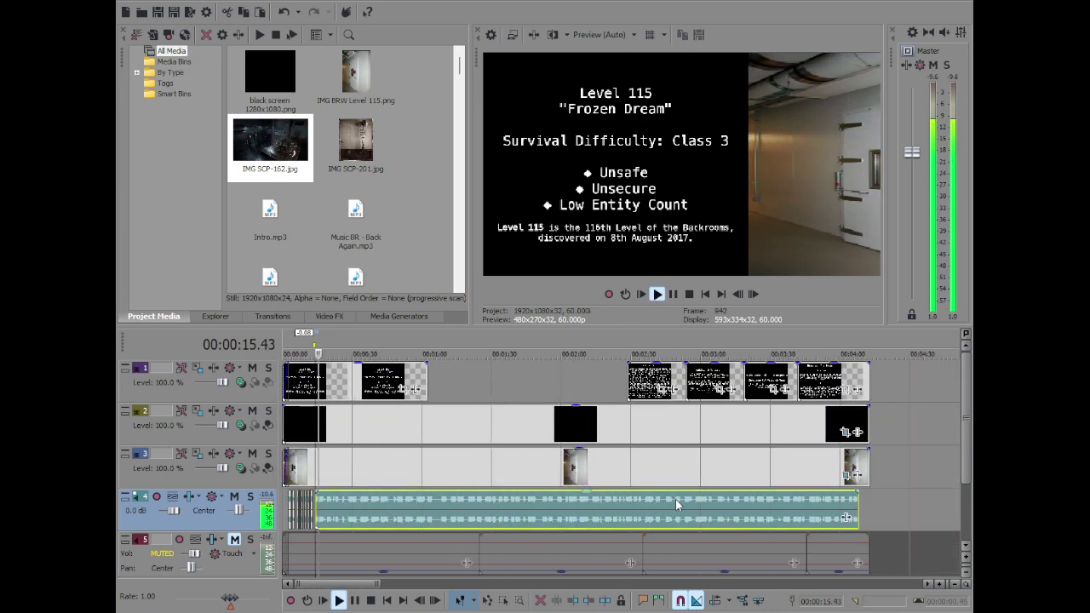
{"action": "scroll", "coordinate": [675, 499], "scroll_direction": "up", "scroll_amount": 8}
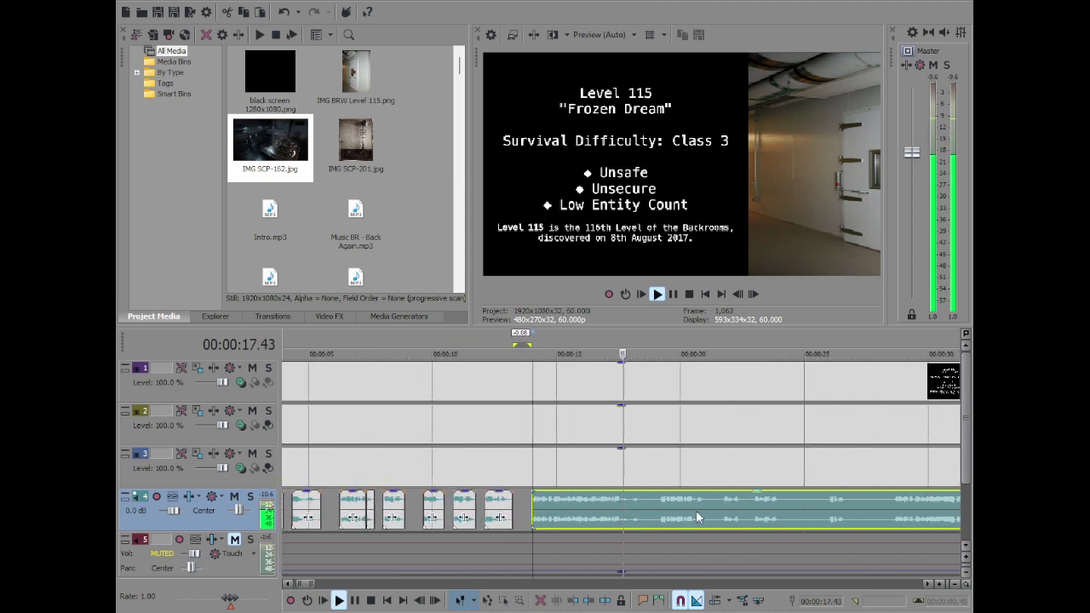
{"action": "key", "text": "space"}
{"action": "left_click", "coordinate": [654, 502]}
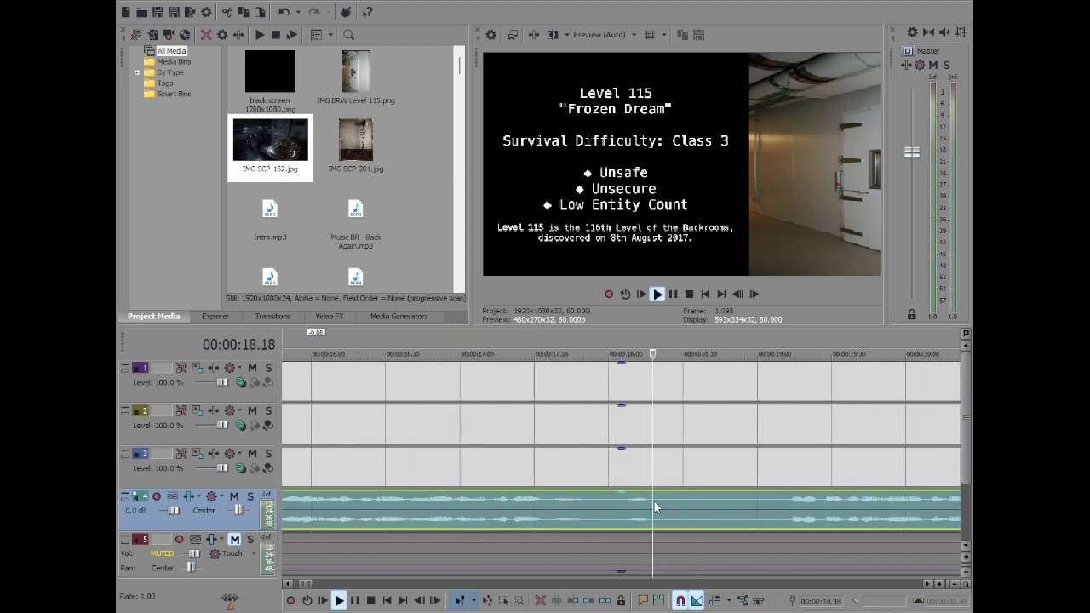
{"action": "key", "text": "s"}
Split the narration just before the ninth phrase and delete the silence after the eighth phrase
{"action": "key", "text": "space"}
{"action": "scroll", "coordinate": [771, 498], "scroll_direction": "up", "scroll_amount": 2}
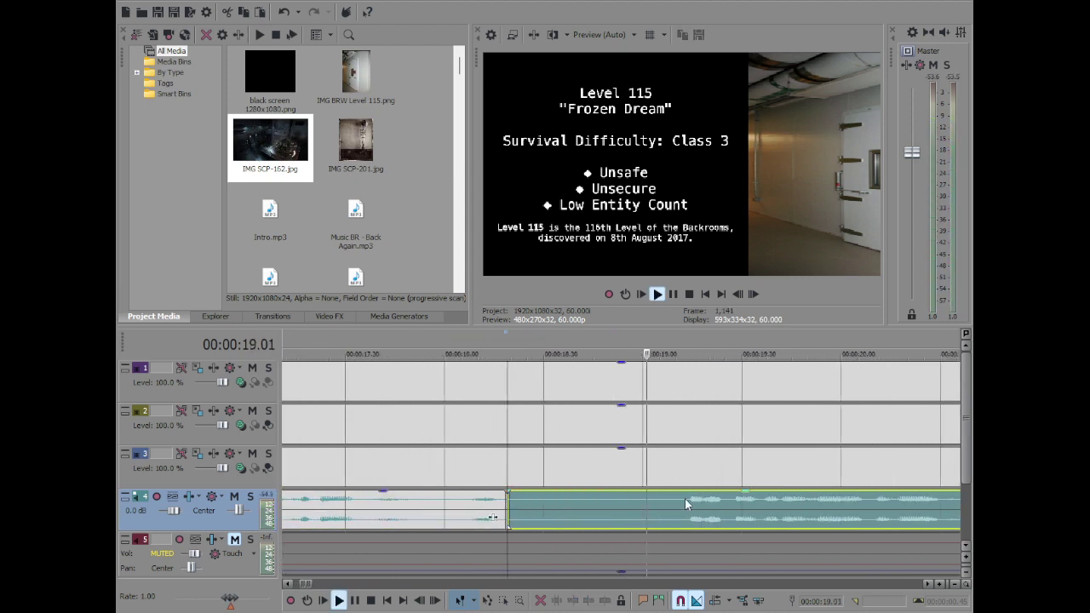
{"action": "left_click", "coordinate": [677, 500]}
{"action": "key", "text": "space"}
{"action": "key", "text": "s"}
{"action": "left_click", "coordinate": [549, 502]}
{"action": "key", "text": "Delete"}
Move the remaining narration so the ninth phrase starts at about 00:00:18.29
{"action": "left_click_drag", "start_coordinate": [767, 515], "coordinate": [636, 515]}
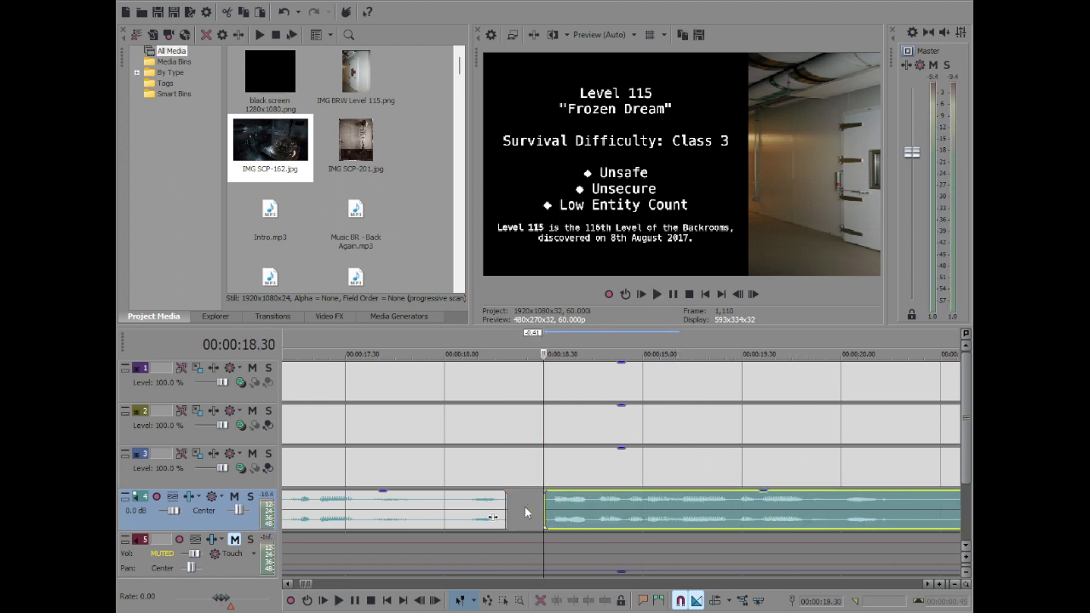
{"action": "double_click", "coordinate": [529, 507]}
{"action": "left_click", "coordinate": [592, 517]}
Play the ninth narration phrase and split the clip after it at about 00:00:20.16
{"action": "key", "text": "space"}
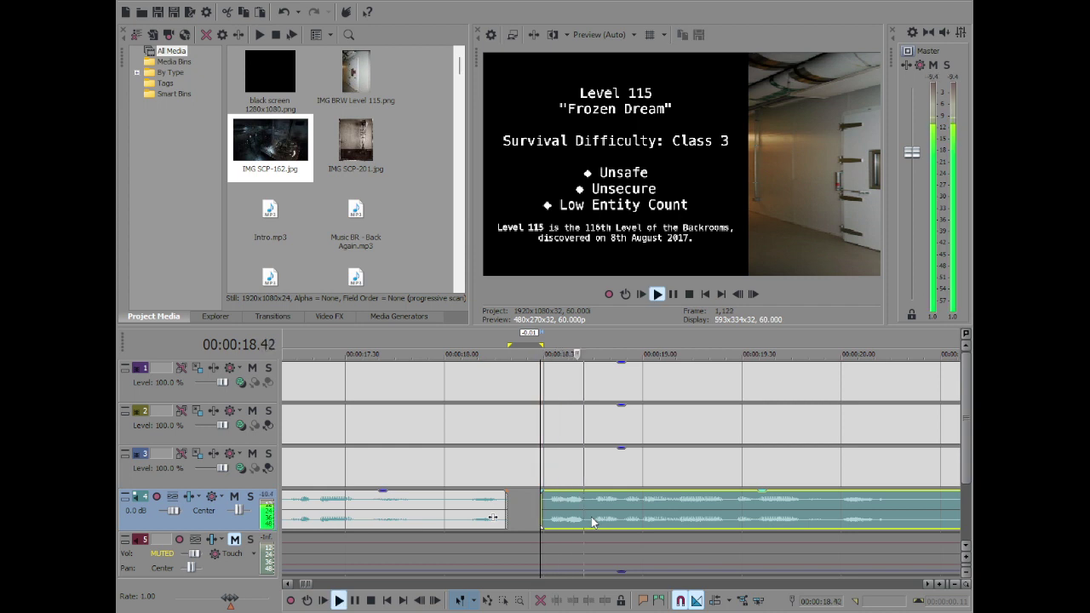
{"action": "scroll", "coordinate": [628, 510], "scroll_direction": "down", "scroll_amount": 5}
{"action": "scroll", "coordinate": [664, 509], "scroll_direction": "up", "scroll_amount": 5}
{"action": "key", "text": "space"}
{"action": "left_click", "coordinate": [365, 509]}
{"action": "key", "text": "space"}
{"action": "left_click", "coordinate": [640, 502]}
{"action": "key", "text": "s"}
Split the narration before the tenth phrase at about 00:00:22.16 and delete the silence after the ninth phrase
{"action": "scroll", "coordinate": [775, 513], "scroll_direction": "down", "scroll_amount": 2}
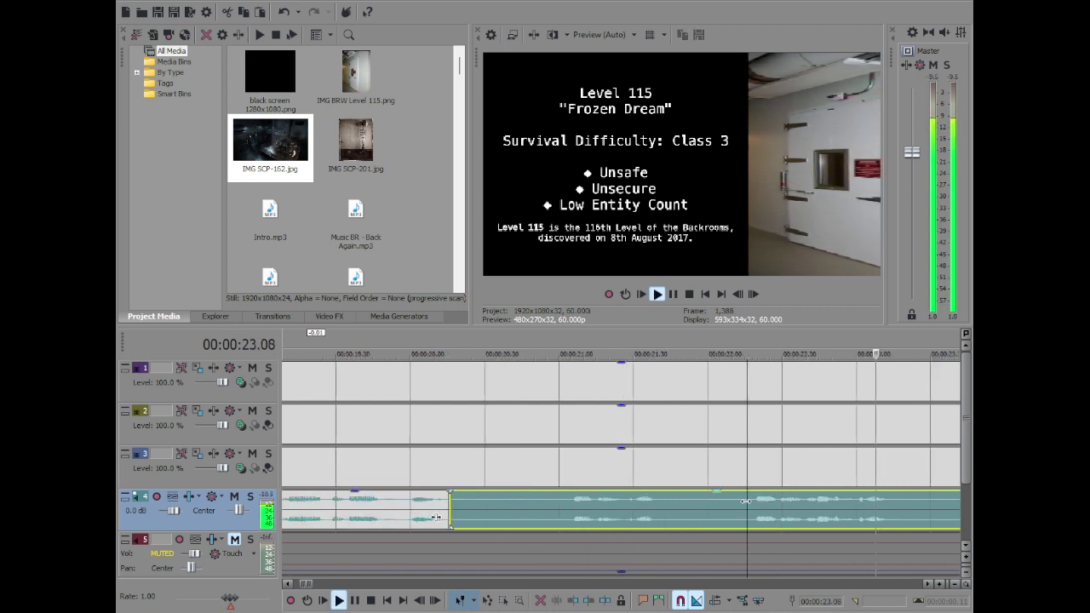
{"action": "key", "text": "space"}
{"action": "key", "text": "s"}
{"action": "left_click", "coordinate": [458, 505]}
{"action": "key", "text": "Delete"}
Move the remaining narration so the tenth phrase starts at 00:00:20.21
{"action": "scroll", "coordinate": [559, 510], "scroll_direction": "up", "scroll_amount": 3}
{"action": "key", "text": "Right"}
{"action": "key", "text": "Right"}
{"action": "key", "text": "Right"}
{"action": "key", "text": "Right"}
{"action": "key", "text": "Right"}
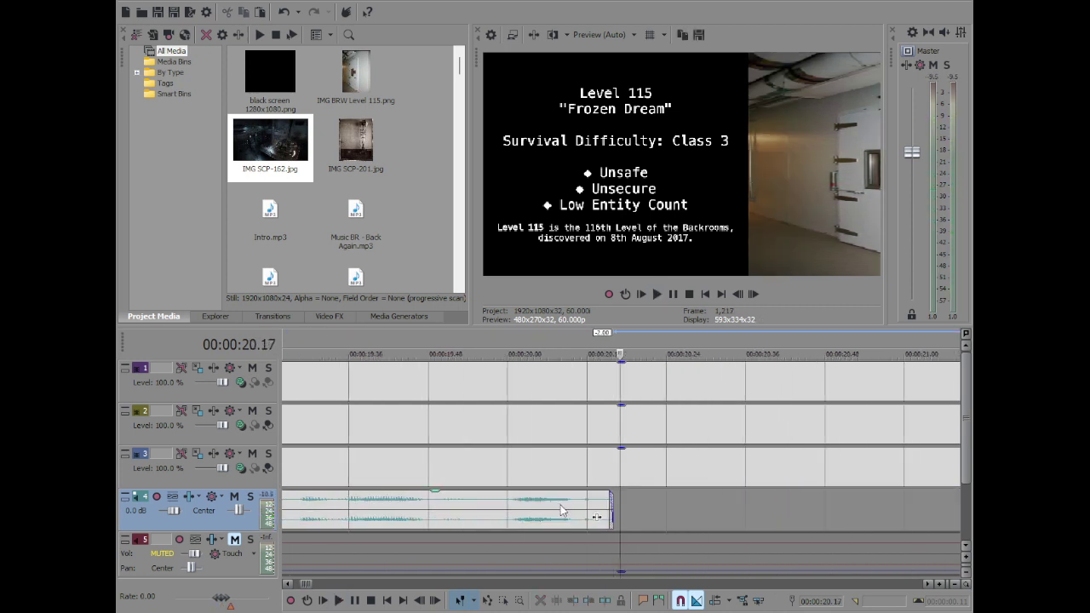
{"action": "scroll", "coordinate": [830, 506], "scroll_direction": "down", "scroll_amount": 4}
{"action": "left_click_drag", "start_coordinate": [830, 511], "coordinate": [746, 509]}
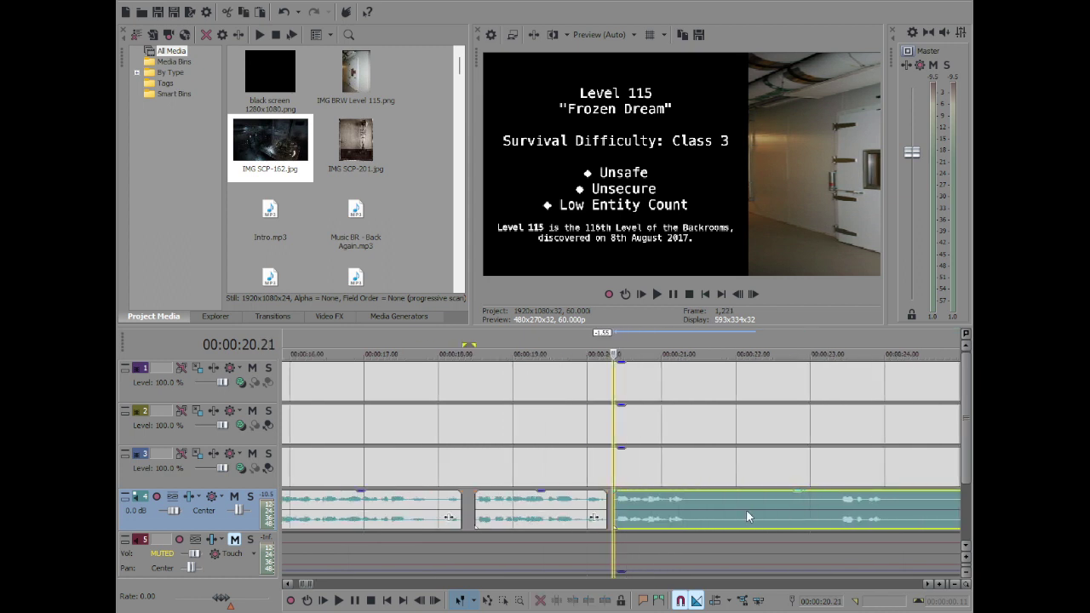
Play the tenth narration phrase and split the clip after it at 00:00:21.30
{"action": "scroll", "coordinate": [746, 510], "scroll_direction": "up", "scroll_amount": 2}
{"action": "key", "text": "space"}
{"action": "left_click", "coordinate": [716, 501]}
{"action": "key", "text": "space"}
{"action": "key", "text": "space"}
{"action": "key", "text": "space"}
{"action": "key", "text": "space"}
{"action": "key", "text": "space"}
{"action": "key", "text": "s"}
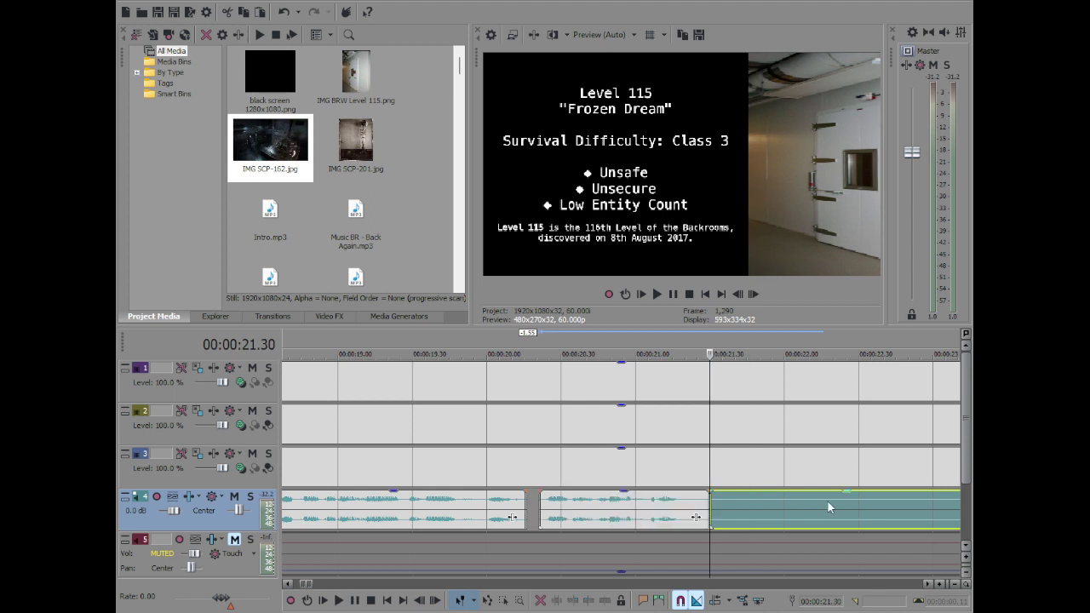
Split the narration again at about 00:00:22.18 and delete the silent piece after the tenth phrase
{"action": "left_click", "coordinate": [828, 502]}
{"action": "key", "text": "s"}
{"action": "left_click", "coordinate": [755, 503]}
{"action": "key", "text": "Delete"}
Extend the tenth phrase's end to 00:00:21.31 with a short fade-out and play it back
{"action": "left_click", "coordinate": [630, 514]}
{"action": "key", "text": "space"}
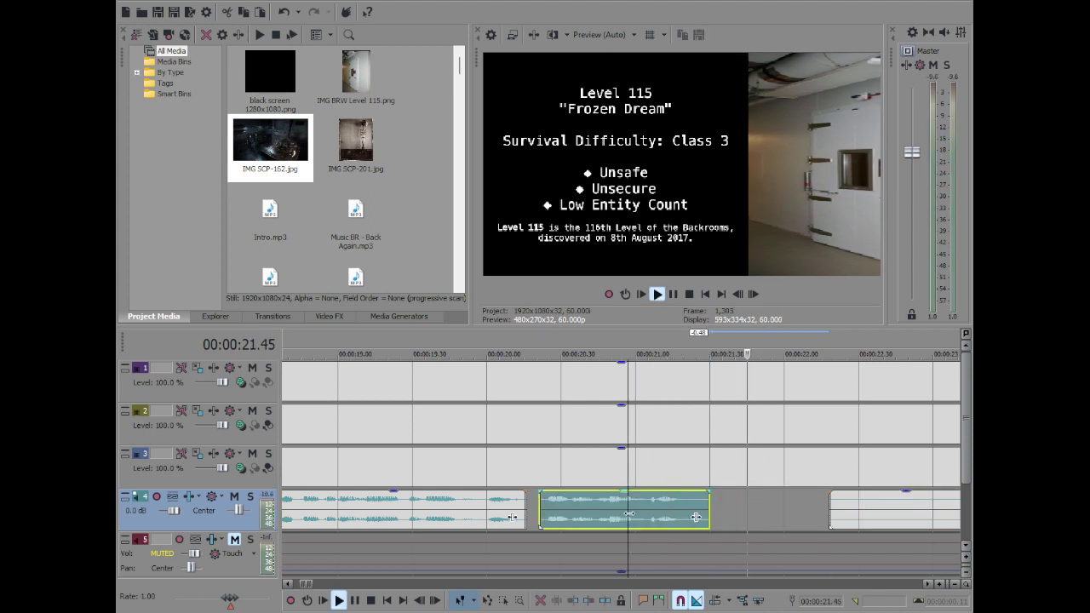
{"action": "left_click_drag", "start_coordinate": [707, 503], "coordinate": [712, 506]}
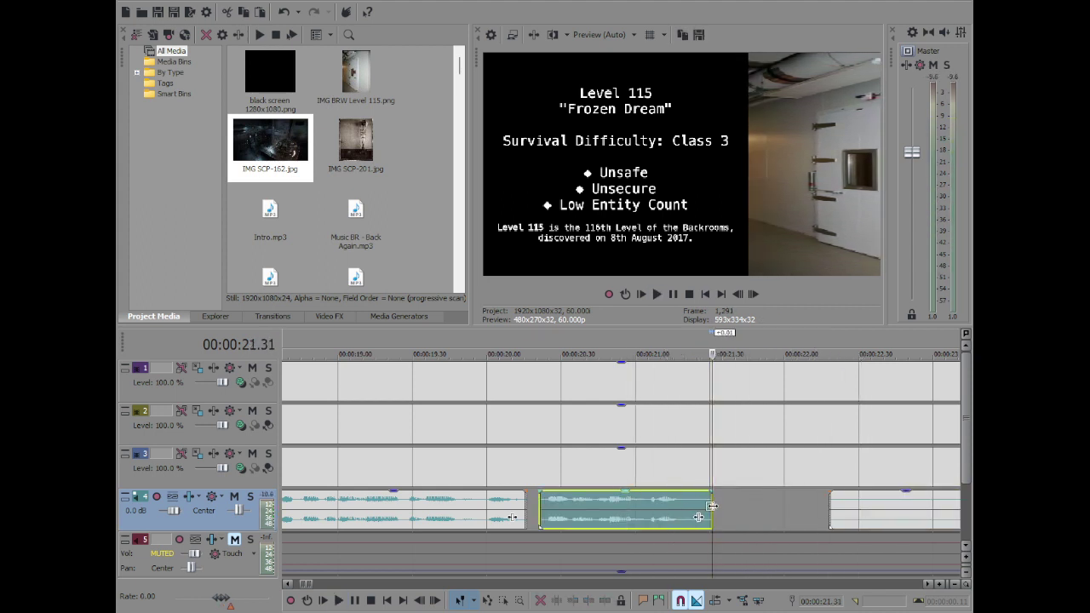
{"action": "left_click", "coordinate": [508, 521]}
{"action": "key", "text": "space"}
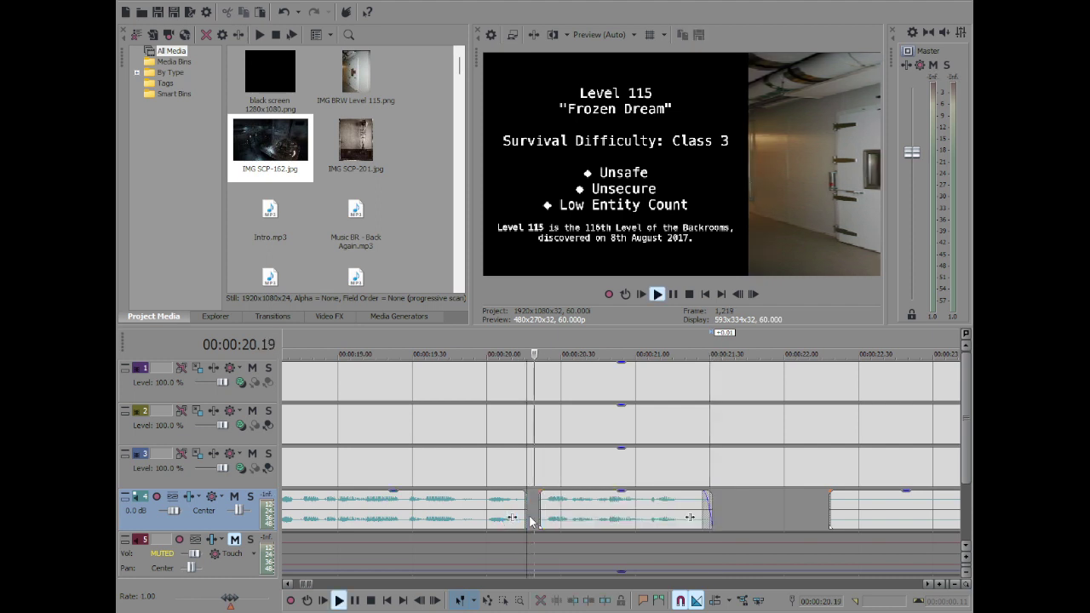
{"action": "scroll", "coordinate": [666, 515], "scroll_direction": "down", "scroll_amount": 3}
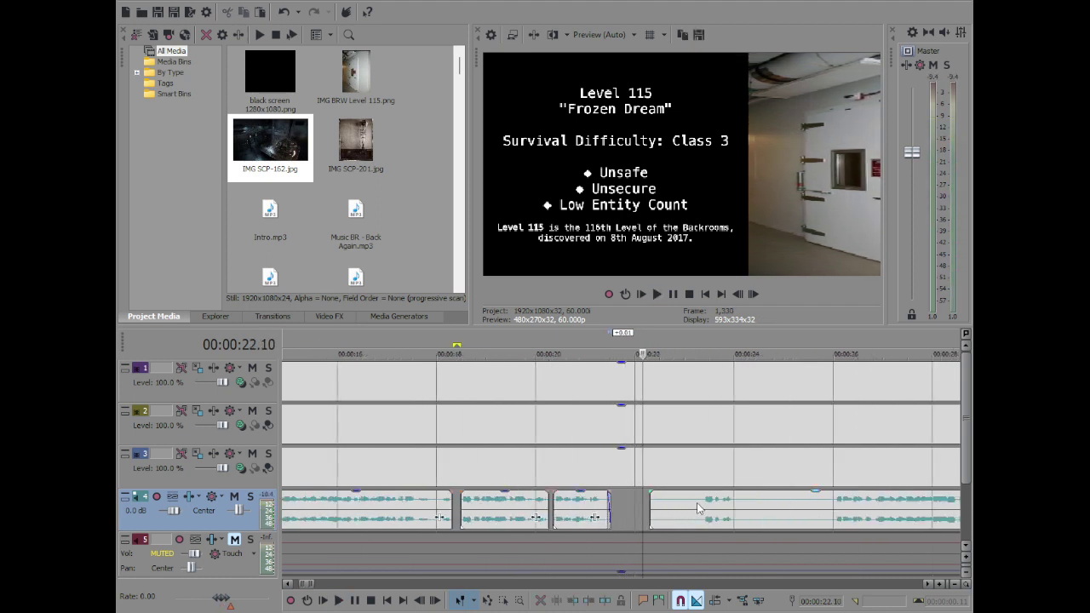
Cut off and delete the leftover silence right before the eleventh narration phrase
{"action": "left_click", "coordinate": [702, 501]}
{"action": "double_click", "coordinate": [638, 511]}
{"action": "left_click", "coordinate": [663, 505]}
{"action": "key", "text": "Delete"}
Move the remaining narration so the eleventh phrase starts at 00:00:22.31
{"action": "left_click_drag", "start_coordinate": [751, 510], "coordinate": [709, 510]}
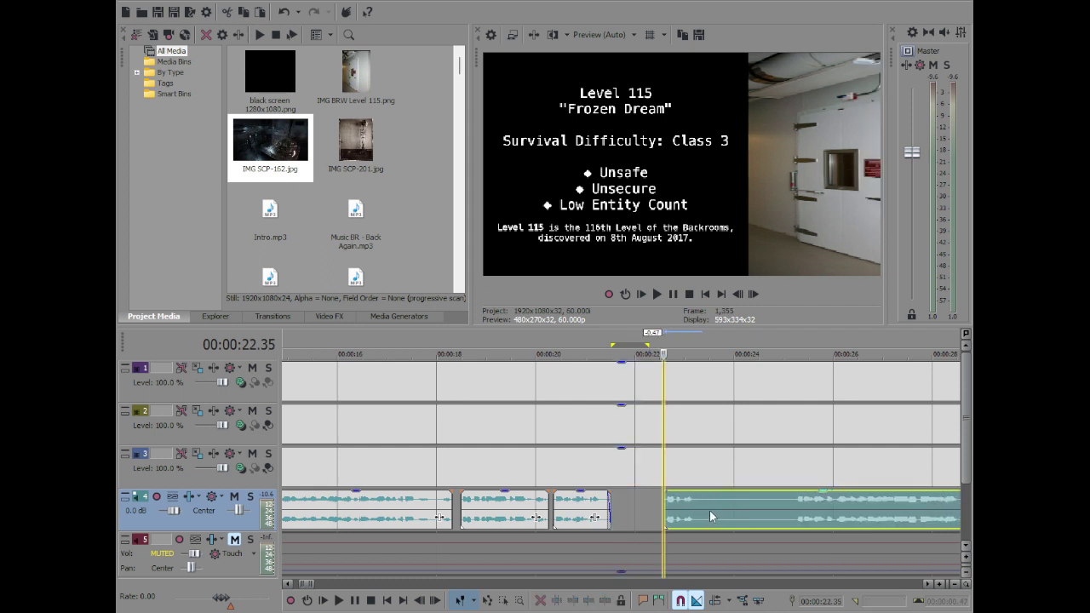
{"action": "double_click", "coordinate": [642, 510]}
{"action": "left_click", "coordinate": [657, 503]}
{"action": "left_click", "coordinate": [680, 509]}
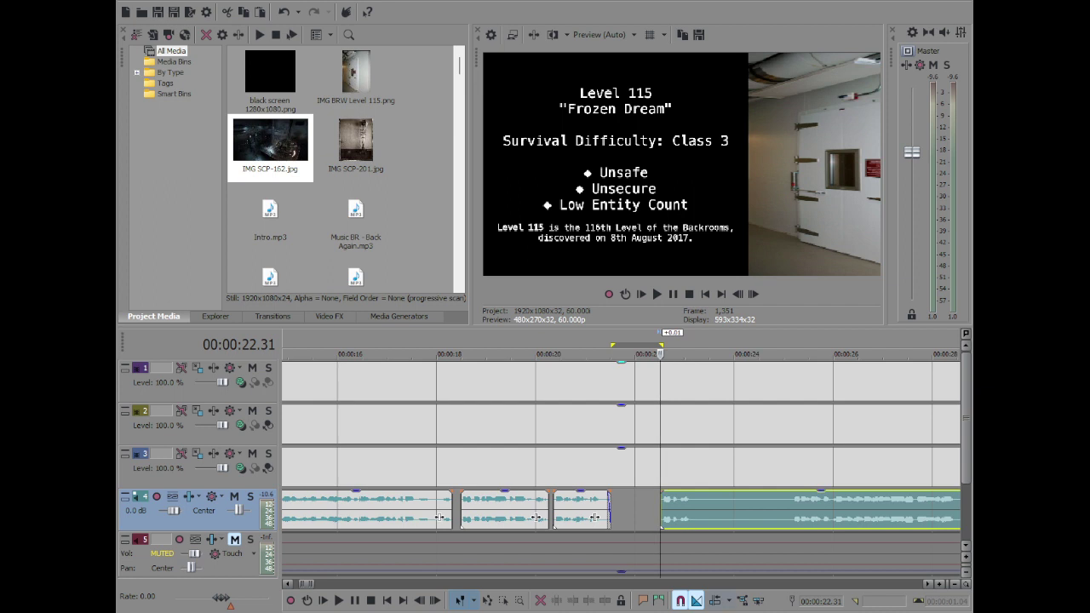
Trim the Level 115 title text so it ends at 00:00:22.31, where the eleventh narration phrase starts
{"action": "scroll", "coordinate": [728, 427], "scroll_direction": "down", "scroll_amount": 5}
{"action": "left_click_drag", "start_coordinate": [849, 389], "coordinate": [477, 389]}
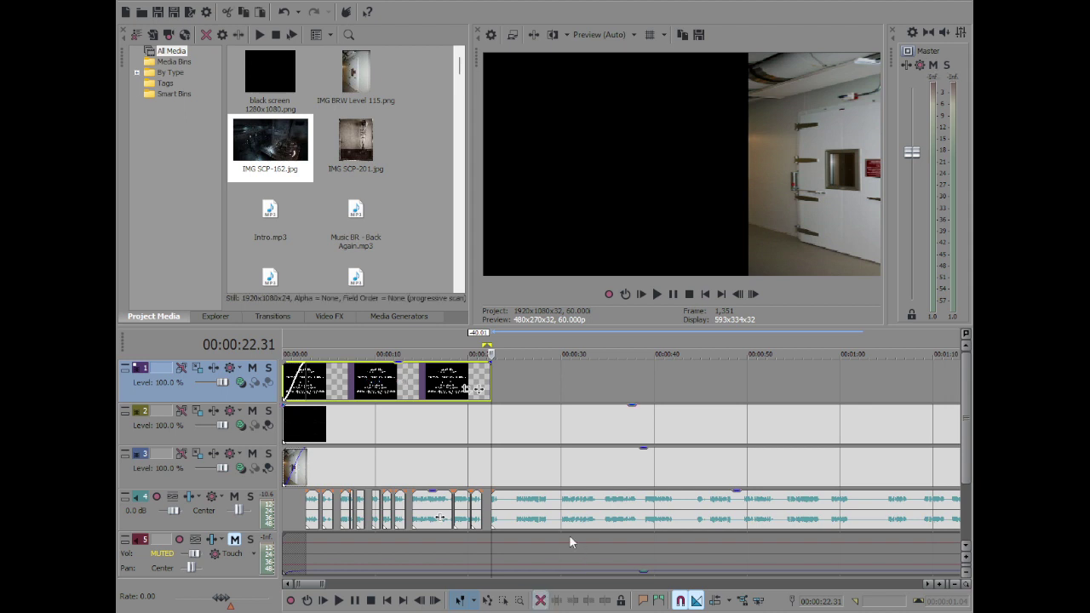
{"action": "key", "text": "space"}
{"action": "key", "text": "space"}
{"action": "left_click", "coordinate": [492, 498]}
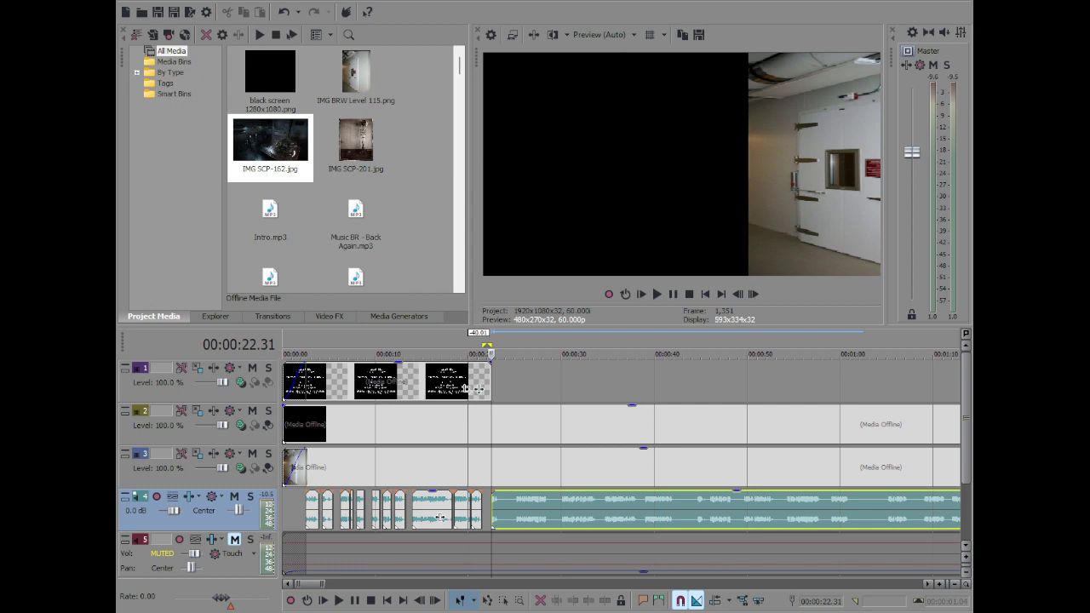
Move the Description text to start at about 00:00:21.16 and extend the title text to about 00:00:22.46, crossfading them
{"action": "scroll", "coordinate": [615, 400], "scroll_direction": "down", "scroll_amount": 4}
{"action": "left_click_drag", "start_coordinate": [649, 384], "coordinate": [357, 382]}
{"action": "scroll", "coordinate": [392, 371], "scroll_direction": "up", "scroll_amount": 10}
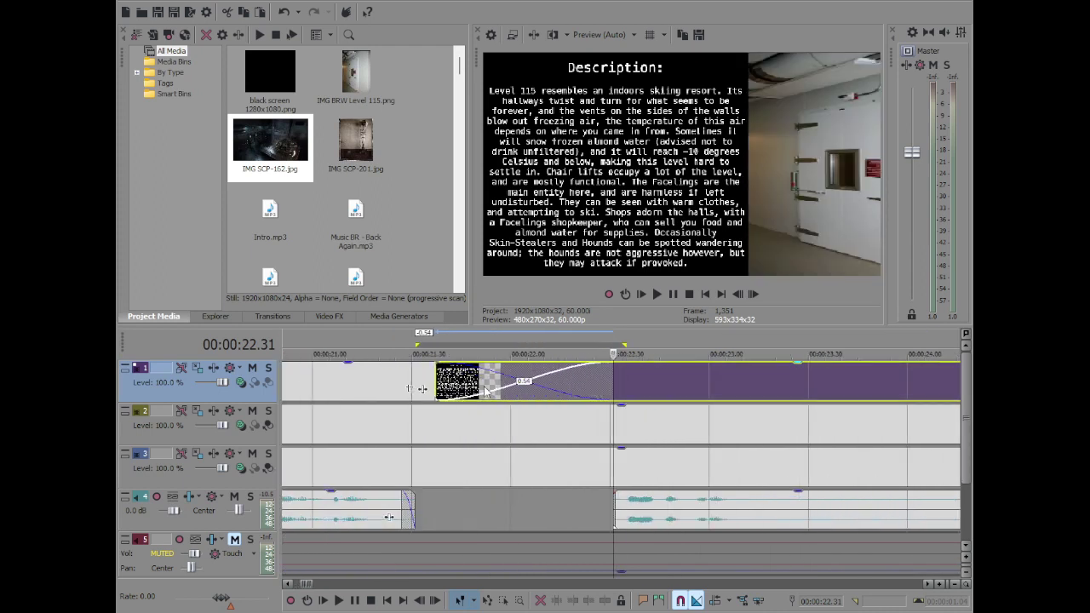
{"action": "left_click_drag", "start_coordinate": [487, 390], "coordinate": [417, 386]}
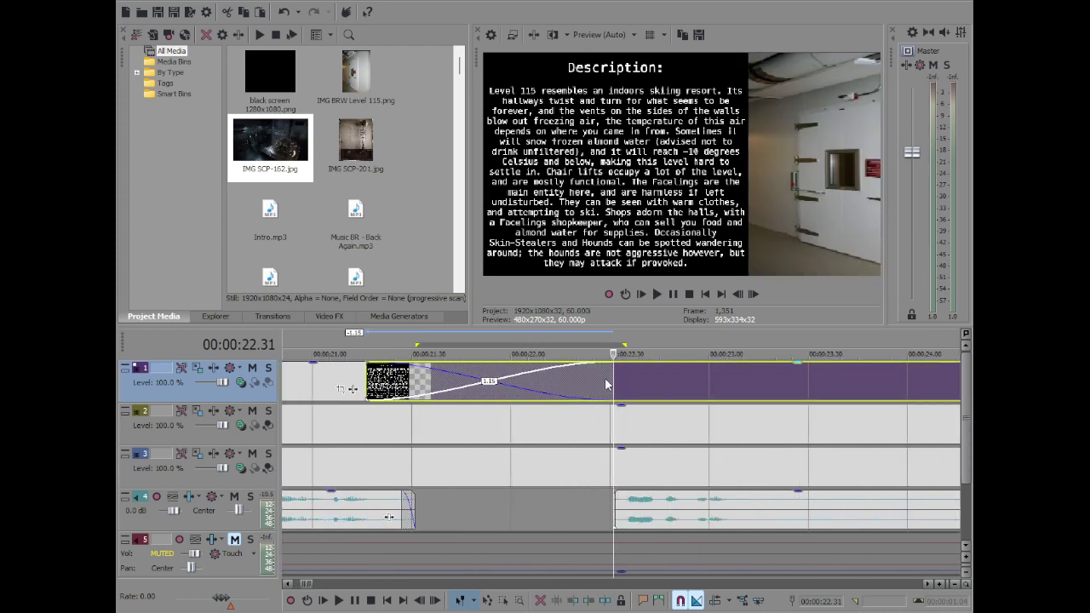
{"action": "left_click_drag", "start_coordinate": [612, 384], "coordinate": [662, 384]}
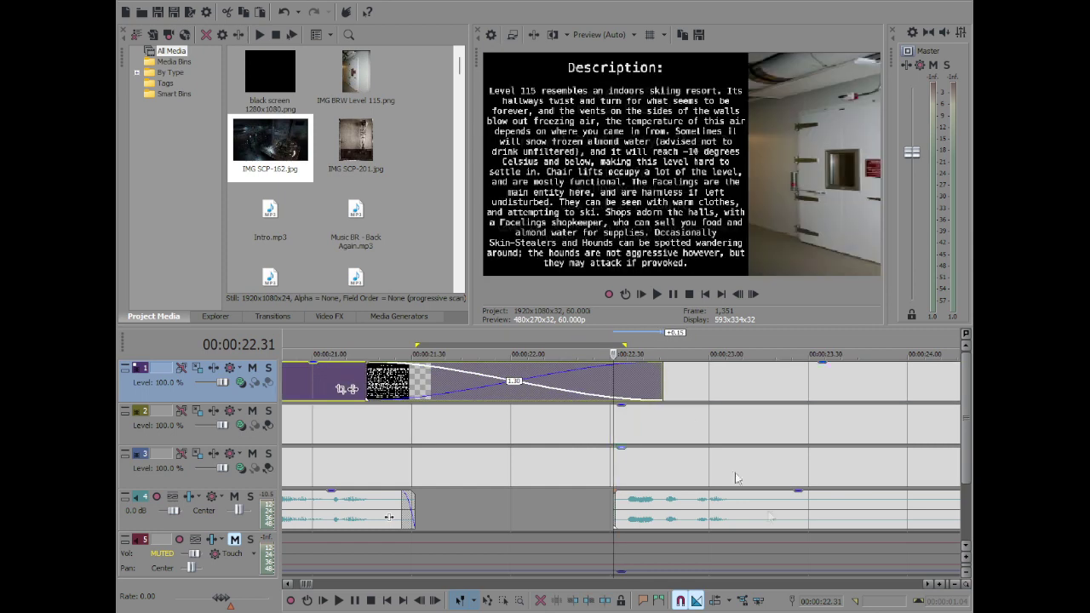
Play the eleventh narration phrase and split the clip after it at 00:00:23.17
{"action": "left_click", "coordinate": [723, 518]}
{"action": "key", "text": "space"}
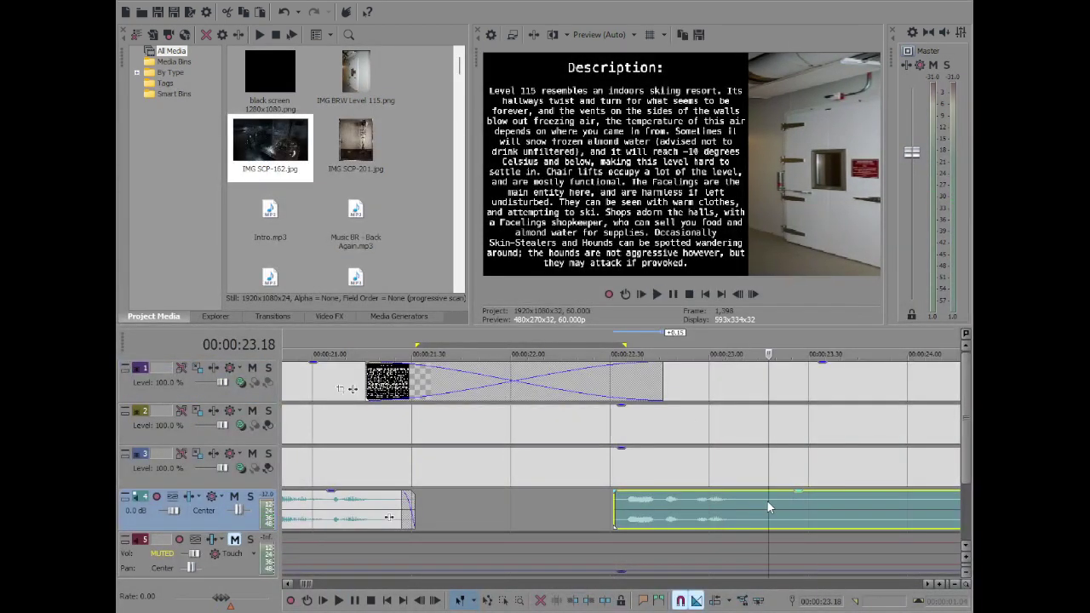
{"action": "left_click", "coordinate": [767, 501]}
{"action": "scroll", "coordinate": [767, 501], "scroll_direction": "down", "scroll_amount": 1}
{"action": "left_click", "coordinate": [611, 507]}
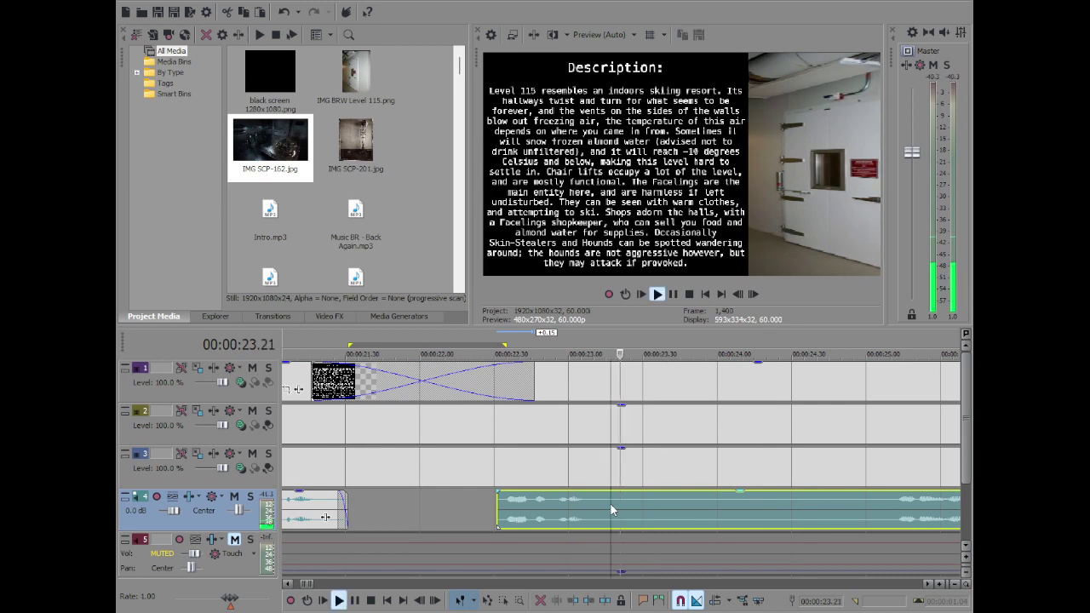
{"action": "key", "text": "space"}
{"action": "key", "text": "s"}
Split the narration before the twelfth phrase at about 00:00:25.09 and delete the silence after the eleventh phrase
{"action": "key", "text": "space"}
{"action": "scroll", "coordinate": [775, 513], "scroll_direction": "down", "scroll_amount": 3}
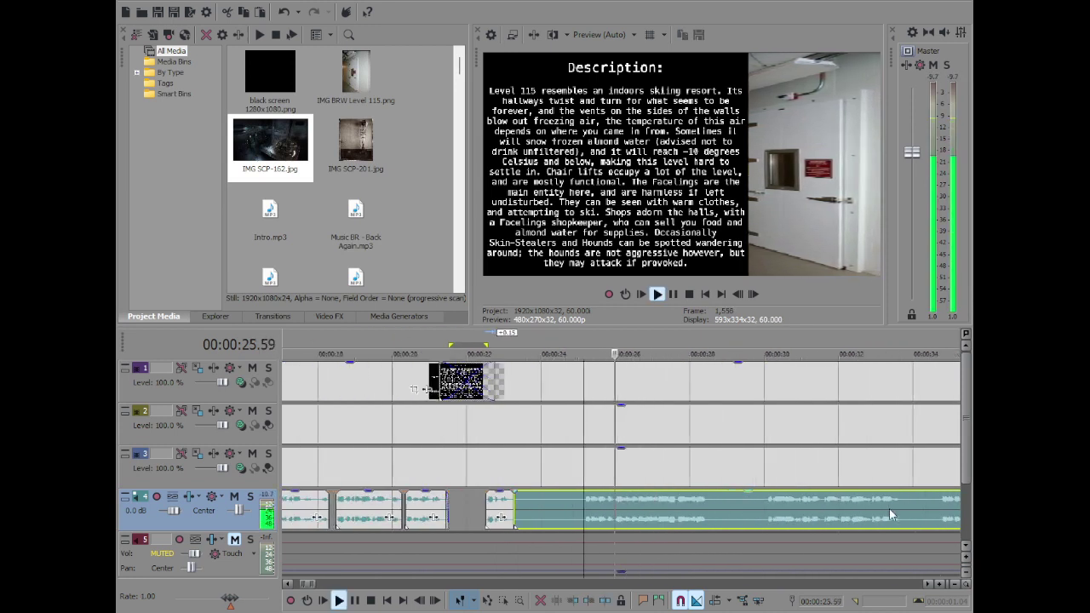
{"action": "key", "text": "space"}
{"action": "left_click", "coordinate": [584, 507]}
{"action": "key", "text": "s"}
{"action": "left_click", "coordinate": [537, 503]}
{"action": "key", "text": "Delete"}
Move the remaining narration so the twelfth phrase starts at about 00:00:24.02
{"action": "left_click_drag", "start_coordinate": [640, 510], "coordinate": [598, 506]}
{"action": "double_click", "coordinate": [526, 509]}
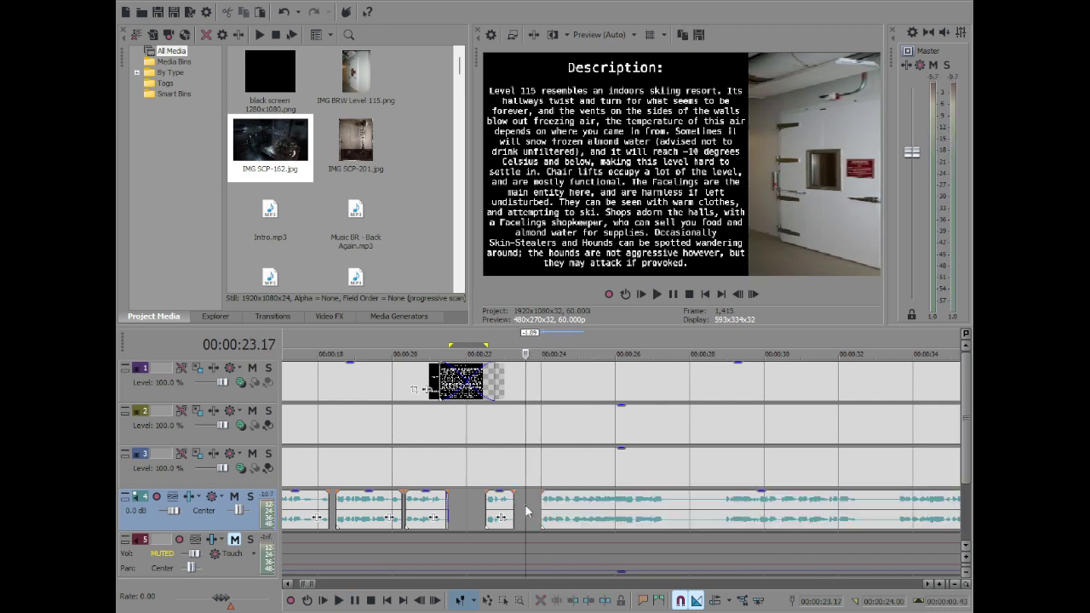
{"action": "left_click", "coordinate": [564, 500]}
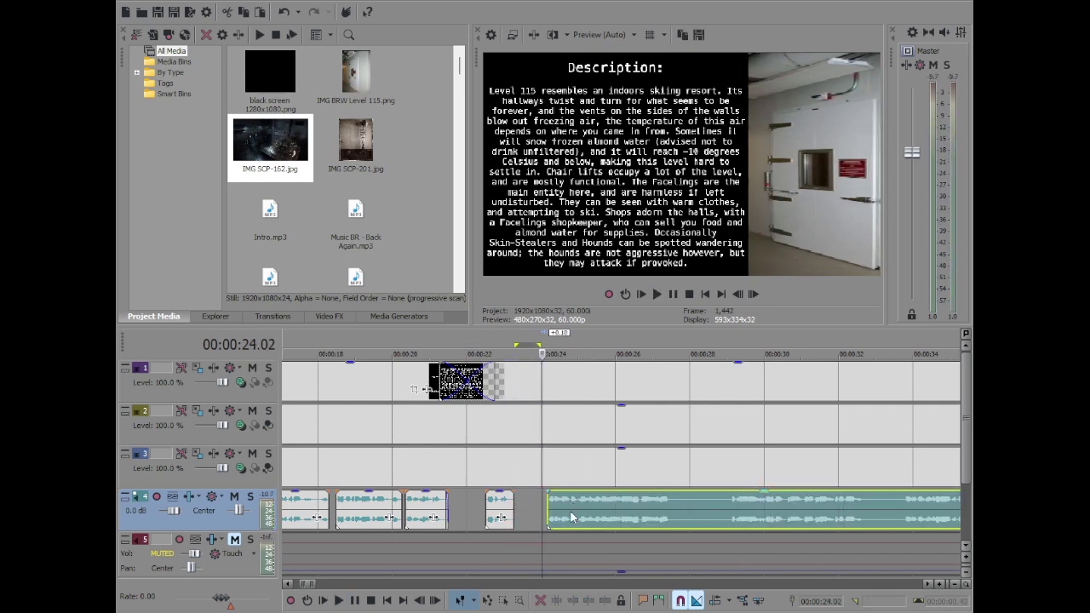
Play the twelfth narration phrase and split the clip within it at about 00:00:26.02
{"action": "key", "text": "space"}
{"action": "scroll", "coordinate": [564, 507], "scroll_direction": "down", "scroll_amount": 5}
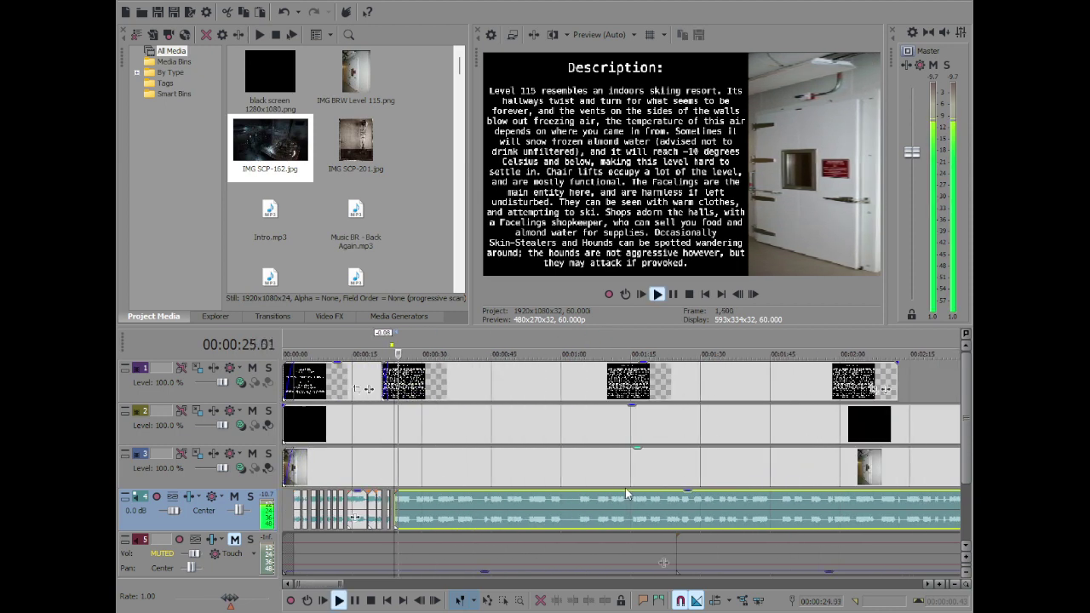
{"action": "scroll", "coordinate": [679, 504], "scroll_direction": "up", "scroll_amount": 15}
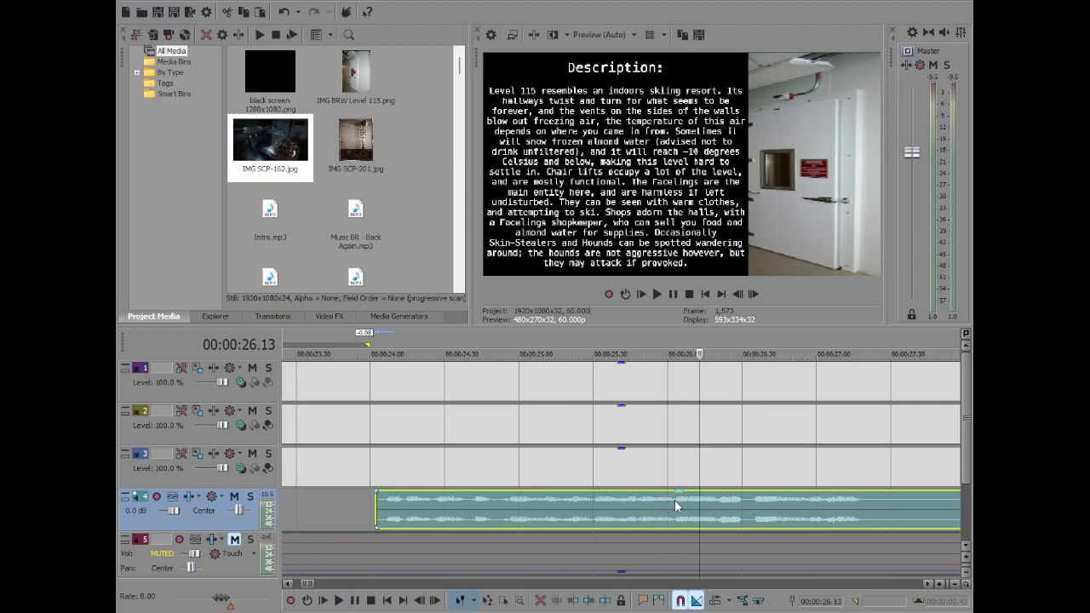
{"action": "scroll", "coordinate": [672, 500], "scroll_direction": "up", "scroll_amount": 2}
{"action": "scroll", "coordinate": [673, 500], "scroll_direction": "up", "scroll_amount": 3}
{"action": "key", "text": "Return"}
{"action": "left_click", "coordinate": [594, 504]}
{"action": "key", "text": "s"}
Extend the first part of the twelfth phrase slightly over the second for a short crossfade, replaying the cut
{"action": "key", "text": "Return"}
{"action": "key", "text": "Return"}
{"action": "left_click", "coordinate": [484, 511]}
{"action": "key", "text": "Return"}
{"action": "key", "text": "Return"}
{"action": "left_click_drag", "start_coordinate": [589, 494], "coordinate": [606, 494]}
{"action": "left_click", "coordinate": [447, 508]}
{"action": "key", "text": "Return"}
{"action": "scroll", "coordinate": [486, 498], "scroll_direction": "down", "scroll_amount": 5}
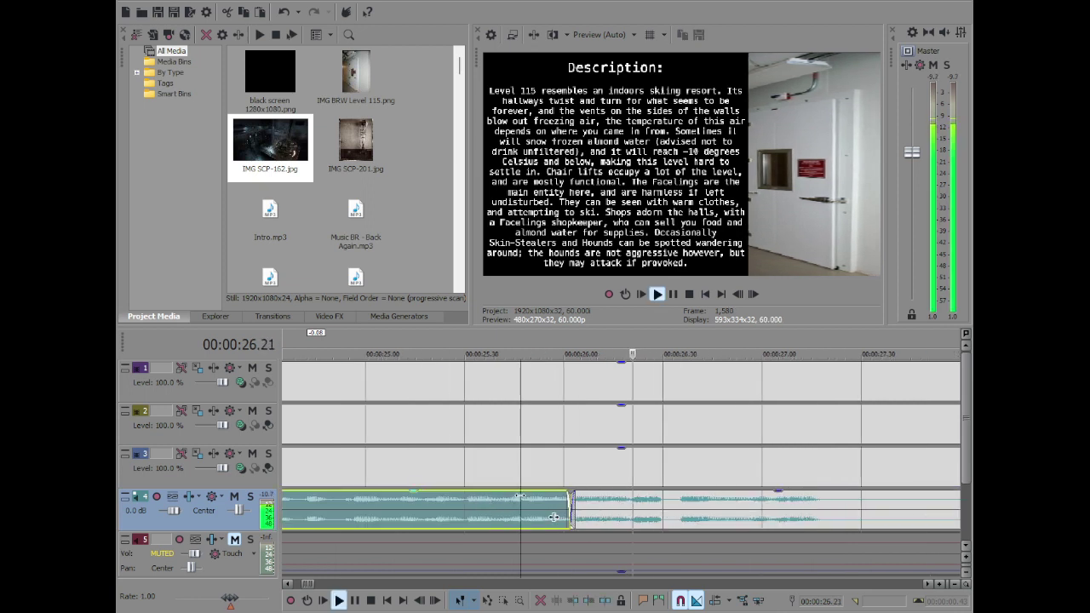
Replay the end of the twelfth phrase and split the narration after it at about 00:00:27.31
{"action": "scroll", "coordinate": [698, 506], "scroll_direction": "up", "scroll_amount": 2}
{"action": "key", "text": "Return"}
{"action": "left_click", "coordinate": [693, 505]}
{"action": "key", "text": "Return"}
{"action": "key", "text": "Return"}
{"action": "left_click", "coordinate": [698, 502]}
{"action": "key", "text": "Return"}
{"action": "key", "text": "Return"}
{"action": "left_click", "coordinate": [699, 503]}
{"action": "key", "text": "s"}
Split the narration at about 00:00:28.57, where the thirteenth phrase begins, and delete the silence before it
{"action": "key", "text": "space"}
{"action": "scroll", "coordinate": [766, 502], "scroll_direction": "down", "scroll_amount": 3}
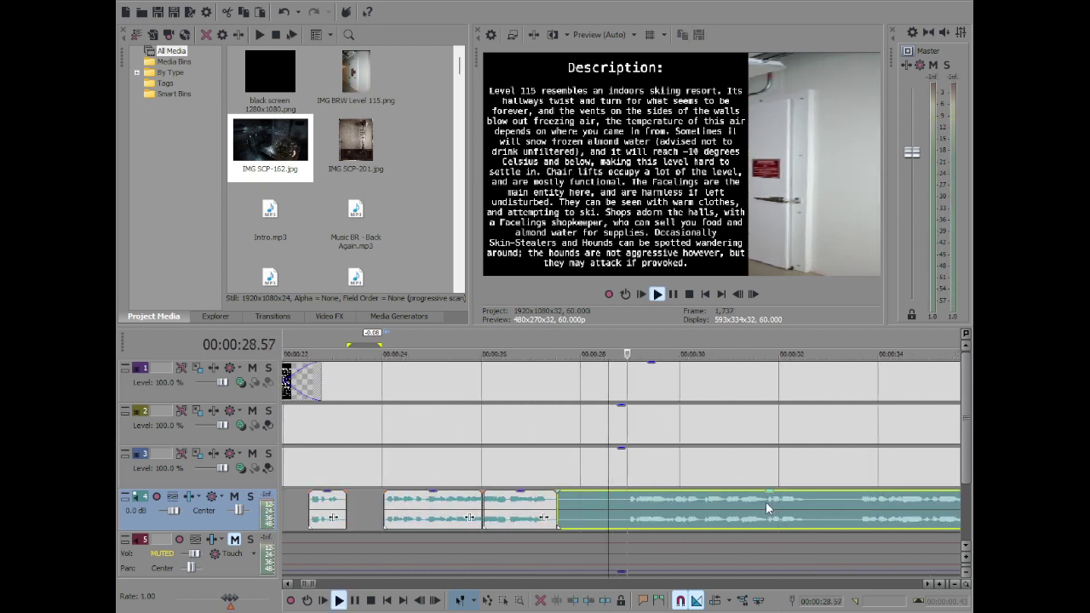
{"action": "left_click", "coordinate": [627, 500]}
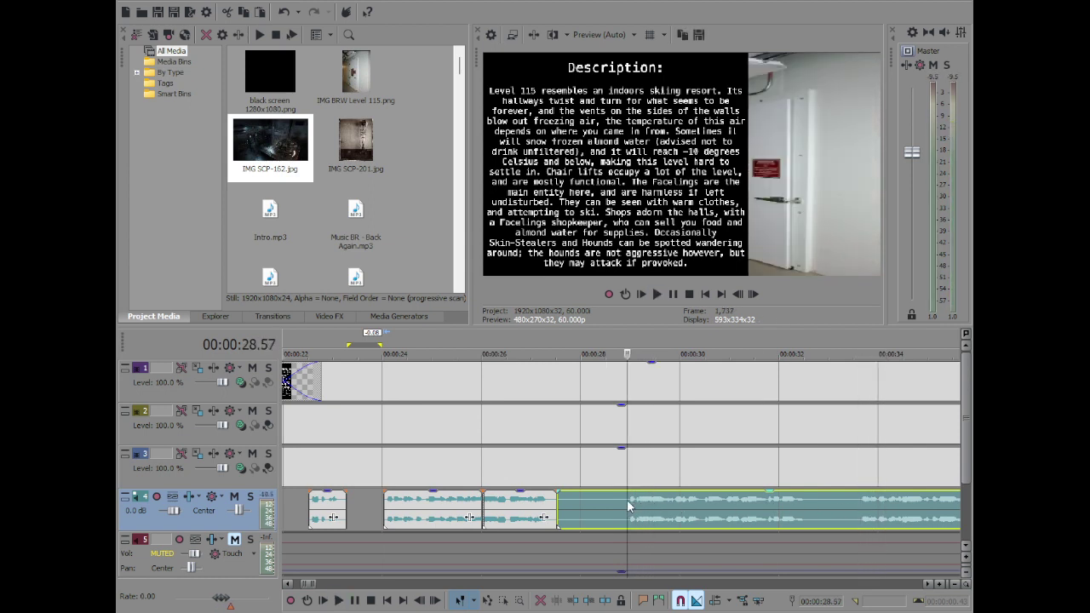
{"action": "key", "text": "space"}
{"action": "key", "text": "s"}
{"action": "left_click", "coordinate": [590, 500]}
{"action": "key", "text": "Delete"}
Move the remaining narration so the thirteenth phrase starts at about 00:00:28.02, checking the length of the gap before it
{"action": "left_click_drag", "start_coordinate": [666, 509], "coordinate": [625, 511]}
{"action": "left_click", "coordinate": [556, 509]}
{"action": "double_click", "coordinate": [563, 511]}
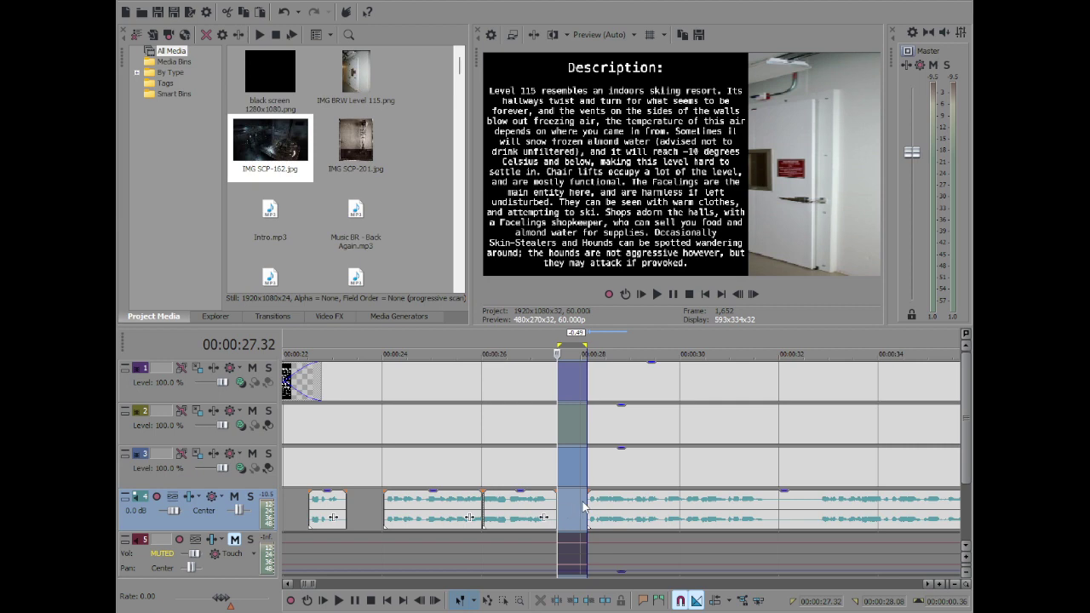
{"action": "left_click", "coordinate": [597, 502]}
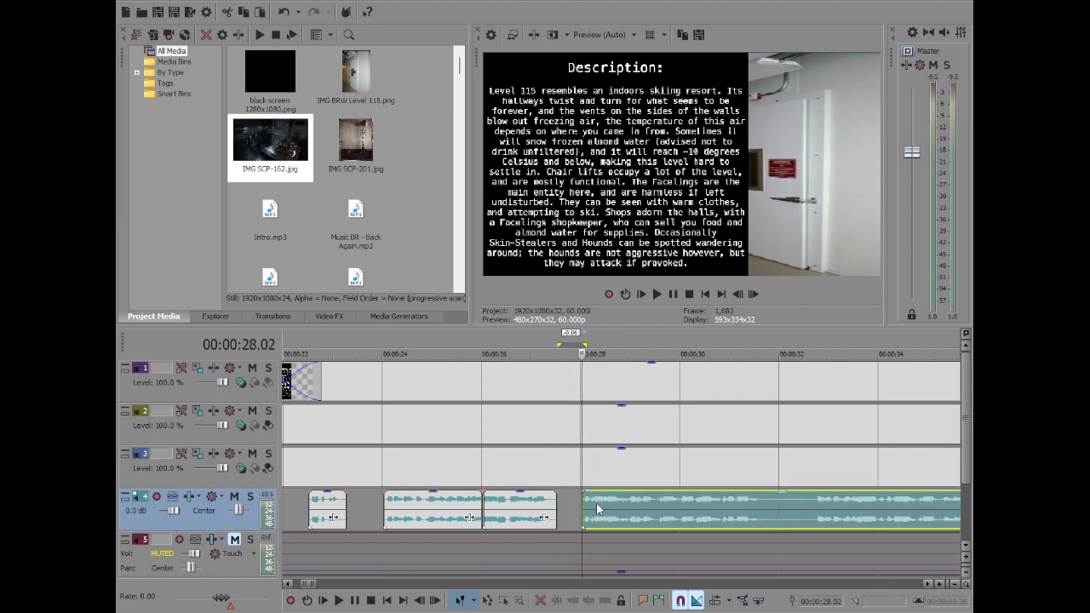
Play the thirteenth narration phrase and split the clip within it at about 00:00:28.59
{"action": "key", "text": "space"}
{"action": "scroll", "coordinate": [619, 501], "scroll_direction": "down", "scroll_amount": 3}
{"action": "scroll", "coordinate": [619, 501], "scroll_direction": "down", "scroll_amount": 2}
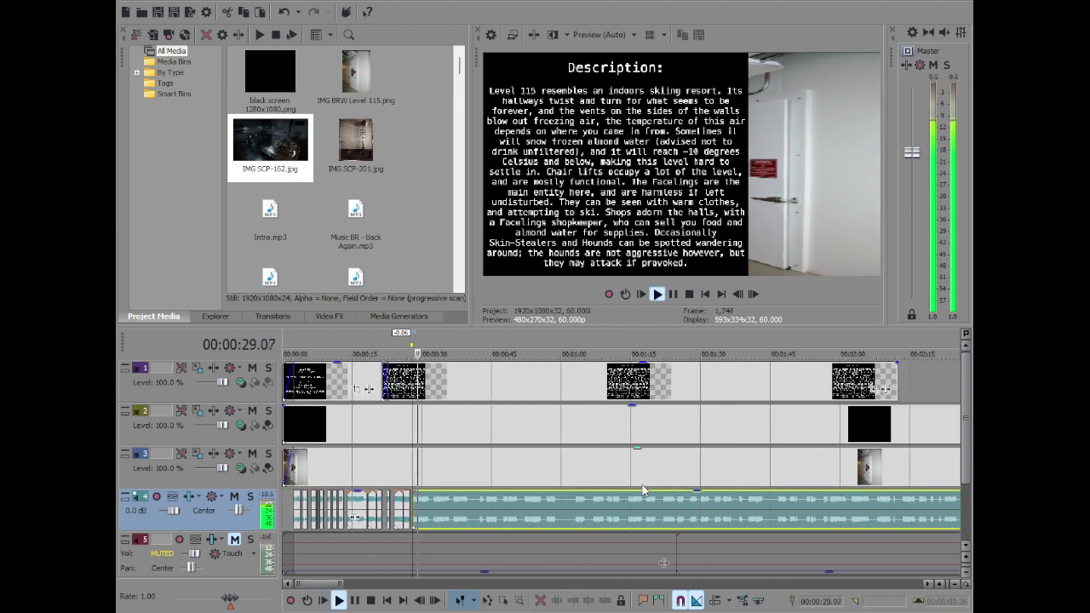
{"action": "scroll", "coordinate": [590, 501], "scroll_direction": "up", "scroll_amount": 5}
{"action": "scroll", "coordinate": [684, 519], "scroll_direction": "up", "scroll_amount": 1}
{"action": "left_click", "coordinate": [602, 503]}
{"action": "key", "text": "space"}
{"action": "scroll", "coordinate": [605, 504], "scroll_direction": "up", "scroll_amount": 3}
{"action": "left_click", "coordinate": [601, 506]}
{"action": "key", "text": "space"}
{"action": "left_click", "coordinate": [607, 511]}
{"action": "key", "text": "s"}
Overlap the first two parts of the thirteenth phrase slightly for a short crossfade, replaying the cut
{"action": "left_click", "coordinate": [488, 516]}
{"action": "key", "text": "space"}
{"action": "left_click_drag", "start_coordinate": [610, 494], "coordinate": [618, 498]}
{"action": "left_click", "coordinate": [455, 516]}
{"action": "key", "text": "space"}
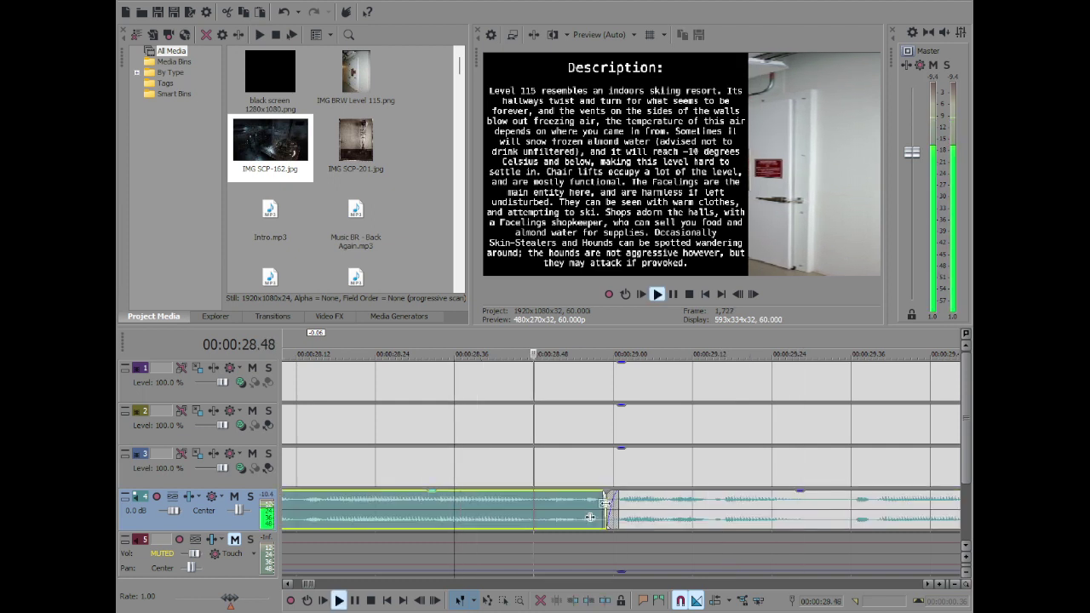
Play on through the thirteenth phrase and split it again at about 00:00:30.52
{"action": "scroll", "coordinate": [630, 506], "scroll_direction": "down", "scroll_amount": 5}
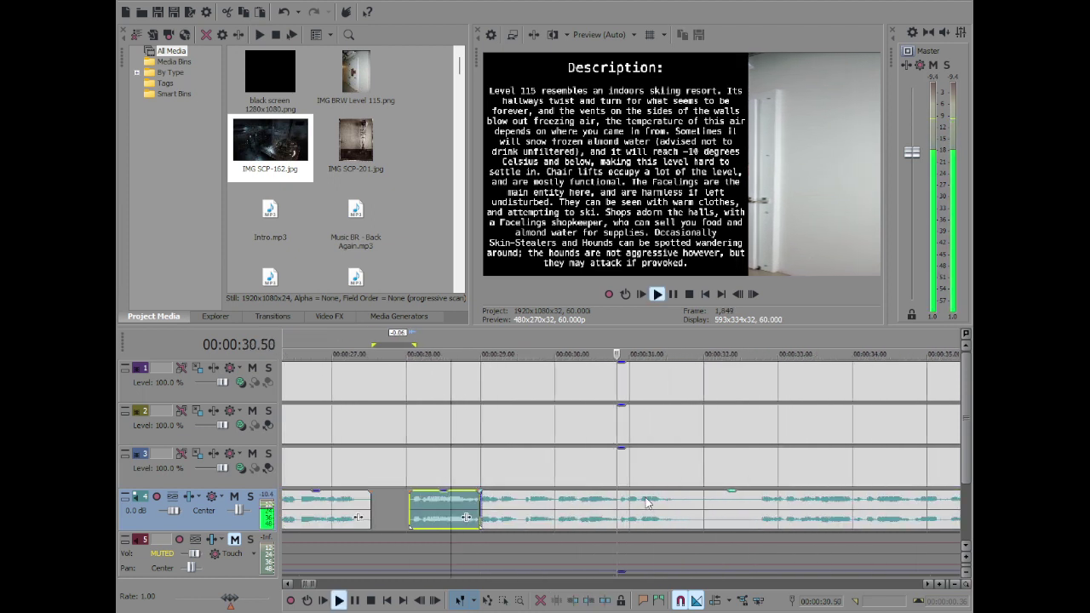
{"action": "scroll", "coordinate": [667, 510], "scroll_direction": "up", "scroll_amount": 3}
{"action": "left_click", "coordinate": [445, 509]}
{"action": "left_click", "coordinate": [504, 508]}
{"action": "key", "text": "space"}
{"action": "key", "text": "s"}
Adjust the overlap between the second and third parts of the thirteenth phrase into a short crossfade, replaying the cut
{"action": "left_click", "coordinate": [412, 509]}
{"action": "key", "text": "space"}
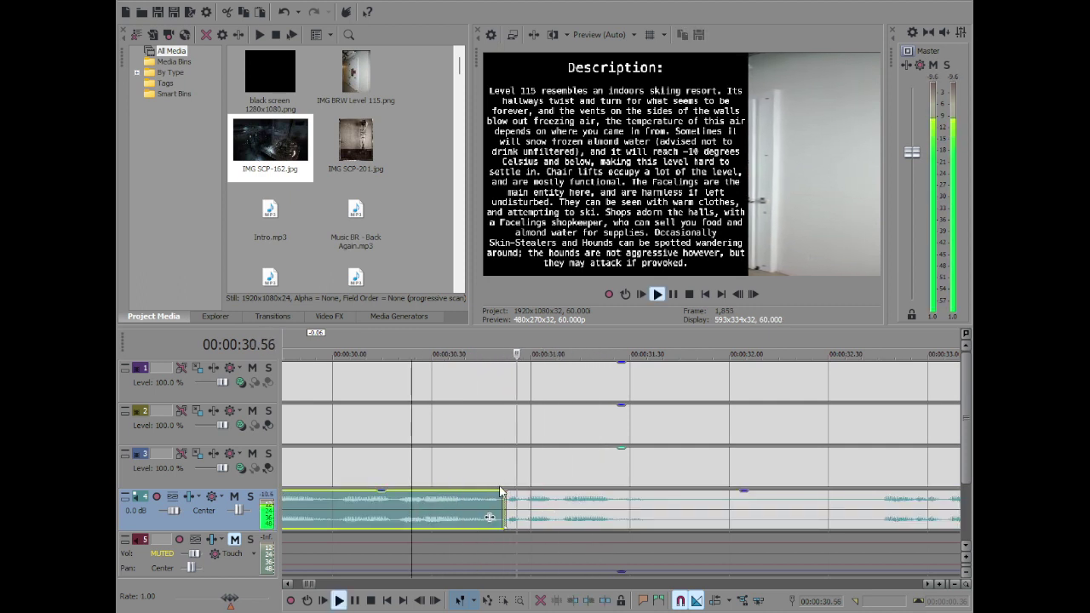
{"action": "key", "text": "space"}
{"action": "mouse_move", "coordinate": [504, 492]}
{"action": "left_mouse_down"}
{"action": "mouse_move", "coordinate": [587, 504]}
{"action": "mouse_move", "coordinate": [509, 498]}
{"action": "left_mouse_up"}
{"action": "left_click", "coordinate": [438, 506]}
{"action": "key", "text": "space"}
{"action": "key", "text": "space"}
{"action": "left_click", "coordinate": [408, 500]}
{"action": "key", "text": "space"}
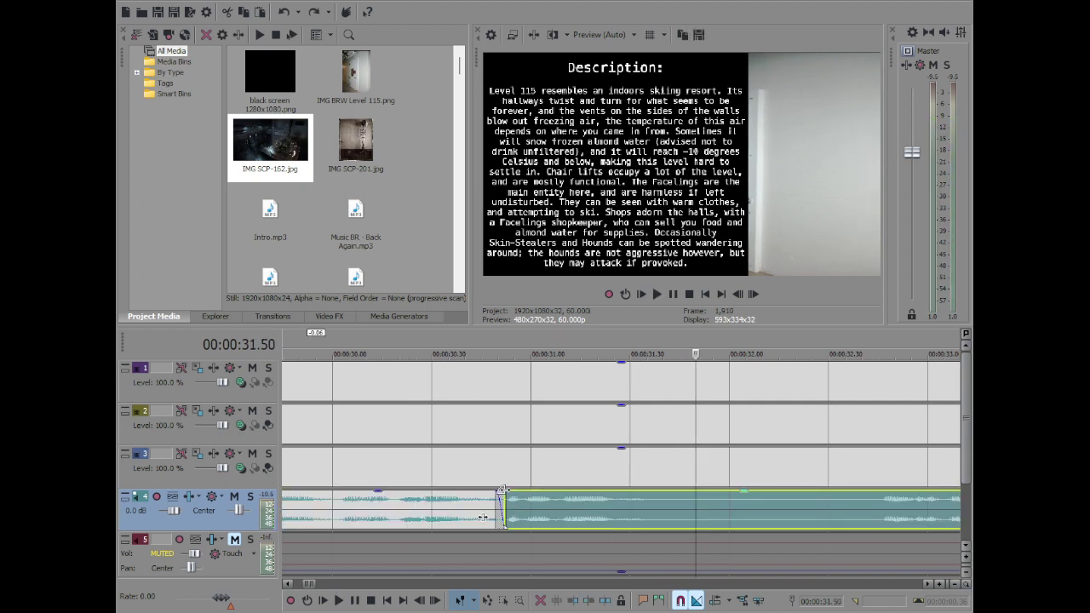
{"action": "left_click", "coordinate": [482, 516]}
{"action": "key", "text": "space"}
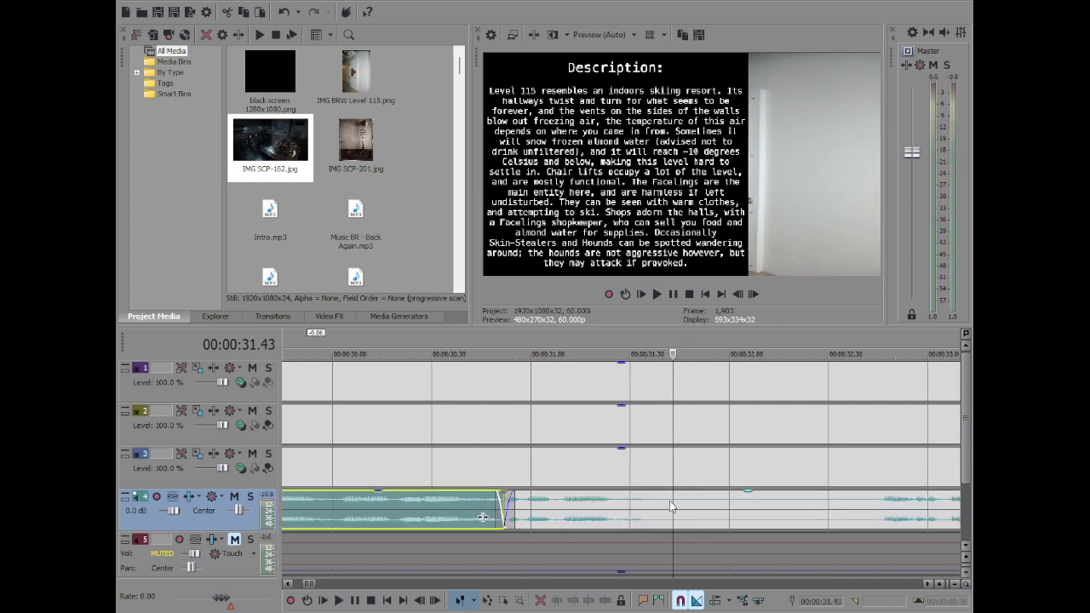
Replay the end of the thirteenth phrase and split the narration after it at about 00:00:31.42
{"action": "left_click", "coordinate": [663, 501]}
{"action": "key", "text": "space"}
{"action": "key", "text": "space"}
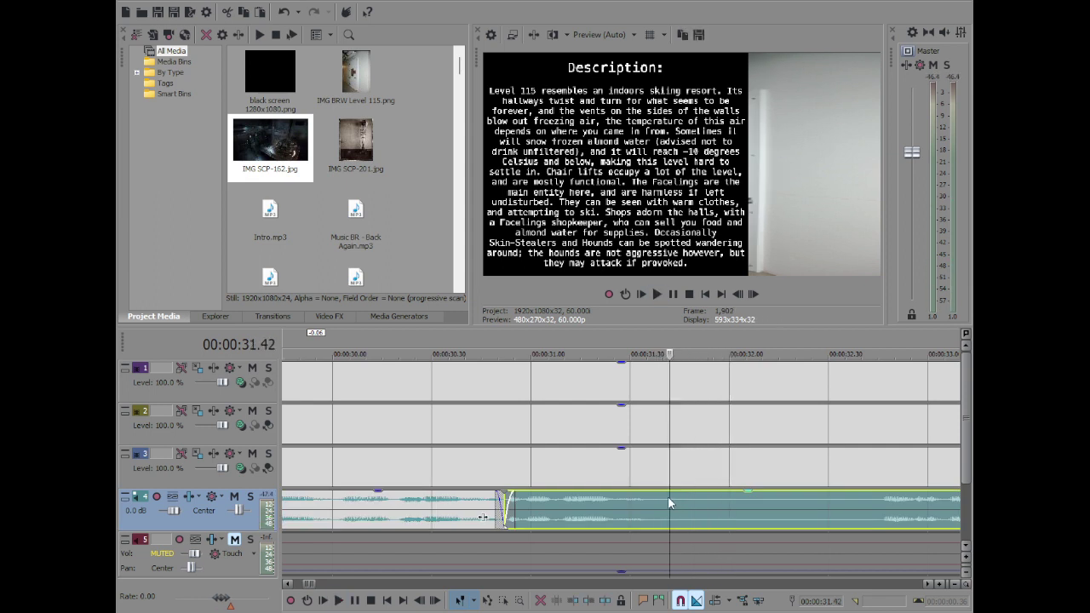
Cut out the silence up to about 00:00:32.43 and move the remaining narration so the fourteenth phrase starts at about 00:00:31.52
{"action": "scroll", "coordinate": [772, 517], "scroll_direction": "down", "scroll_amount": 3}
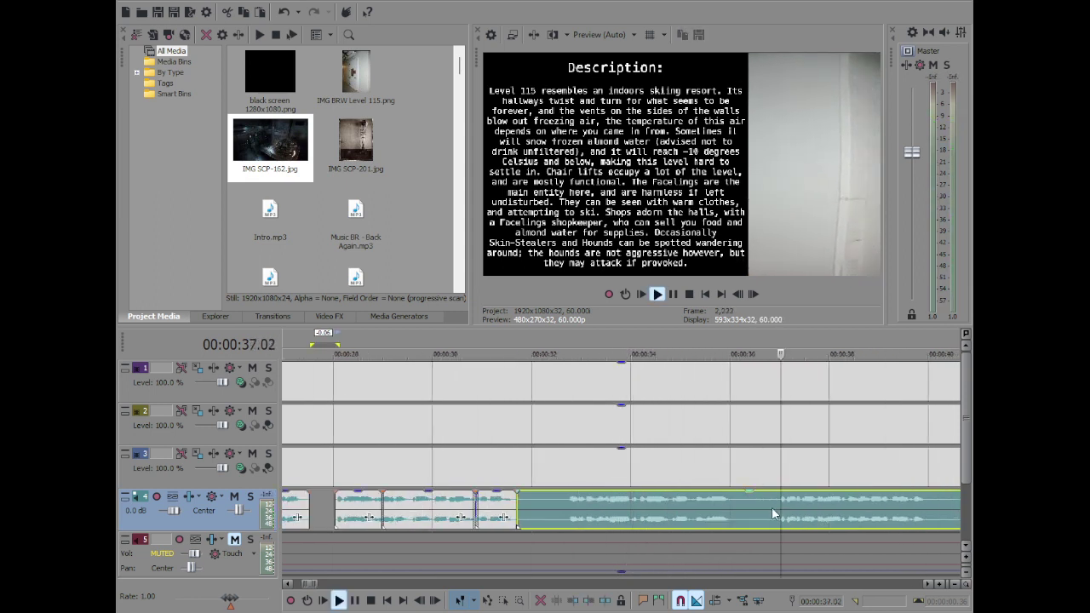
{"action": "left_click", "coordinate": [566, 499]}
{"action": "key", "text": "space"}
{"action": "key", "text": "s"}
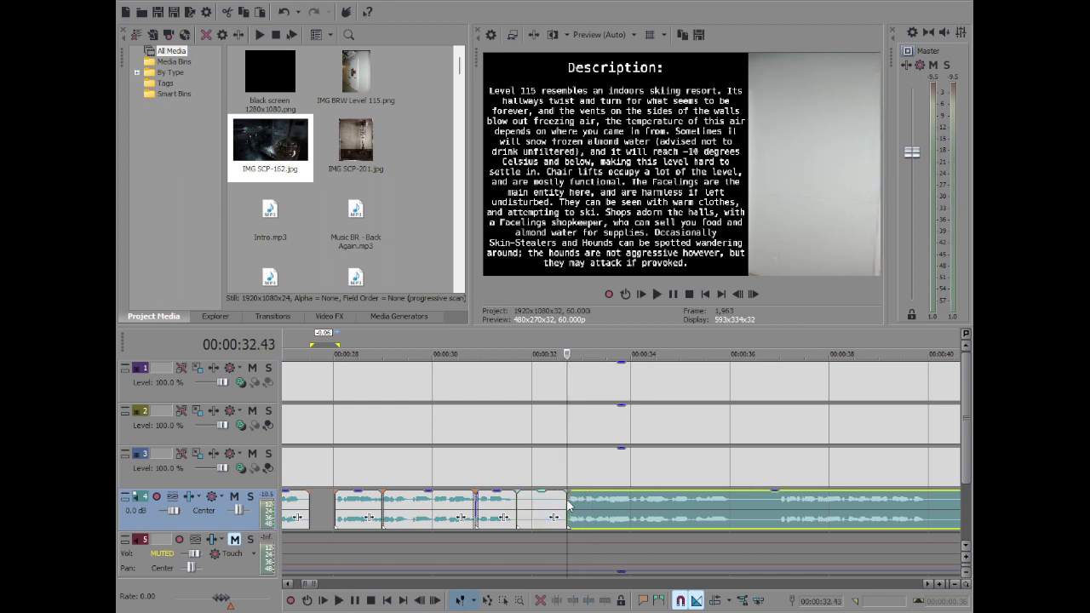
{"action": "left_click", "coordinate": [525, 504]}
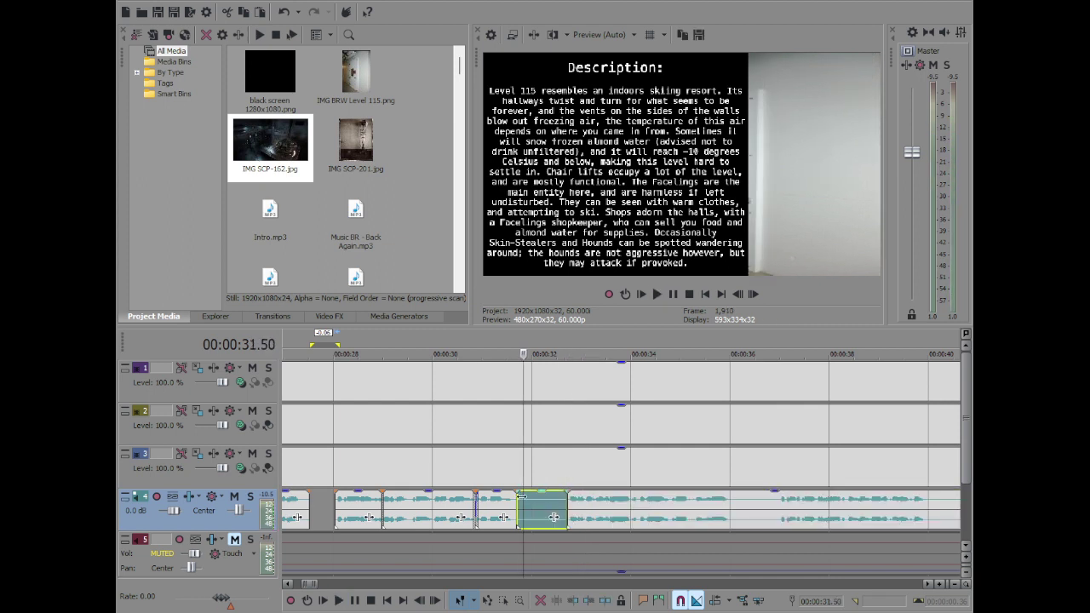
{"action": "key", "text": "Delete"}
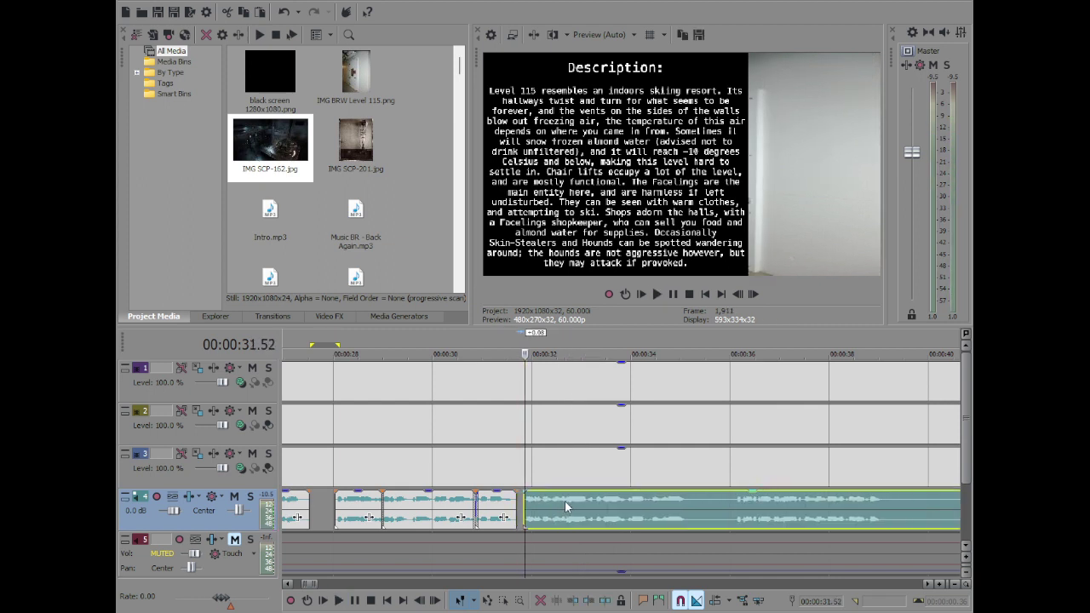
Play the fourteenth narration phrase and split the clip at its end, at about 00:00:35.15
{"action": "key", "text": "space"}
{"action": "scroll", "coordinate": [568, 505], "scroll_direction": "down", "scroll_amount": 2}
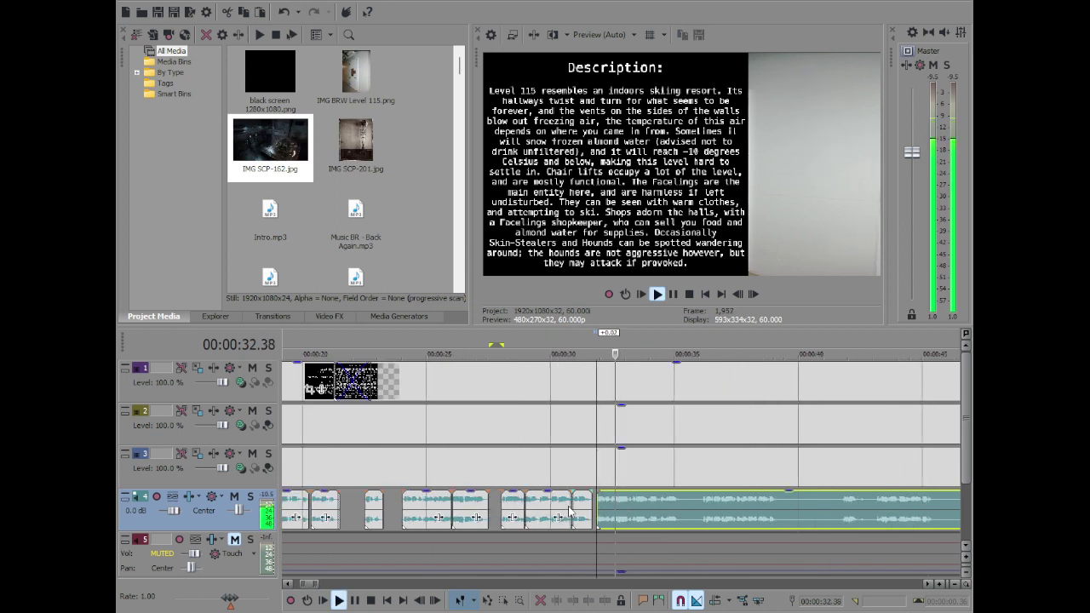
{"action": "scroll", "coordinate": [568, 509], "scroll_direction": "down", "scroll_amount": 3}
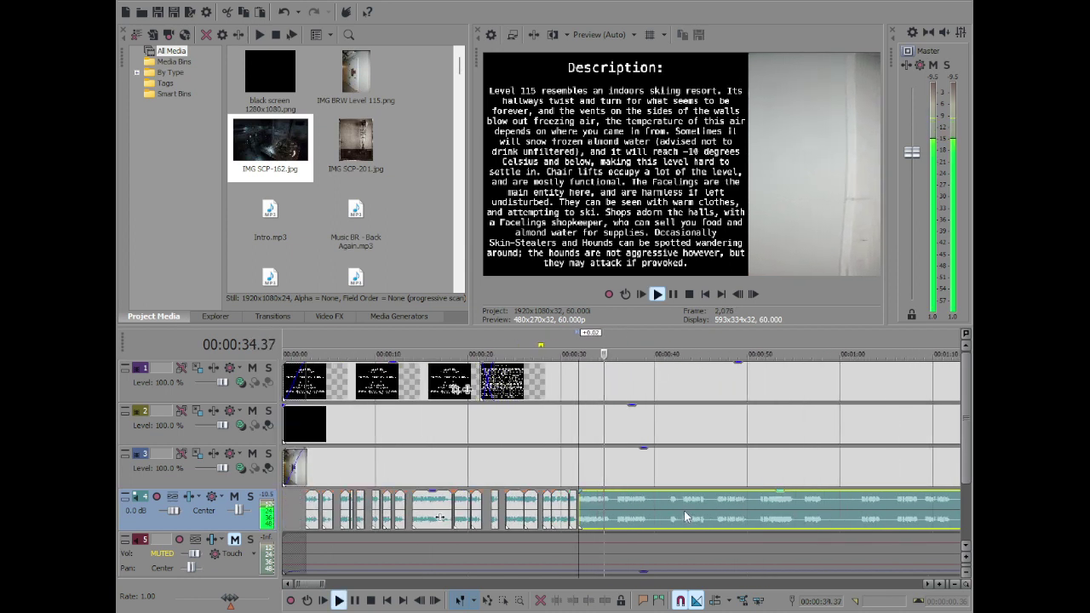
{"action": "scroll", "coordinate": [683, 510], "scroll_direction": "up", "scroll_amount": 5}
{"action": "key", "text": "space"}
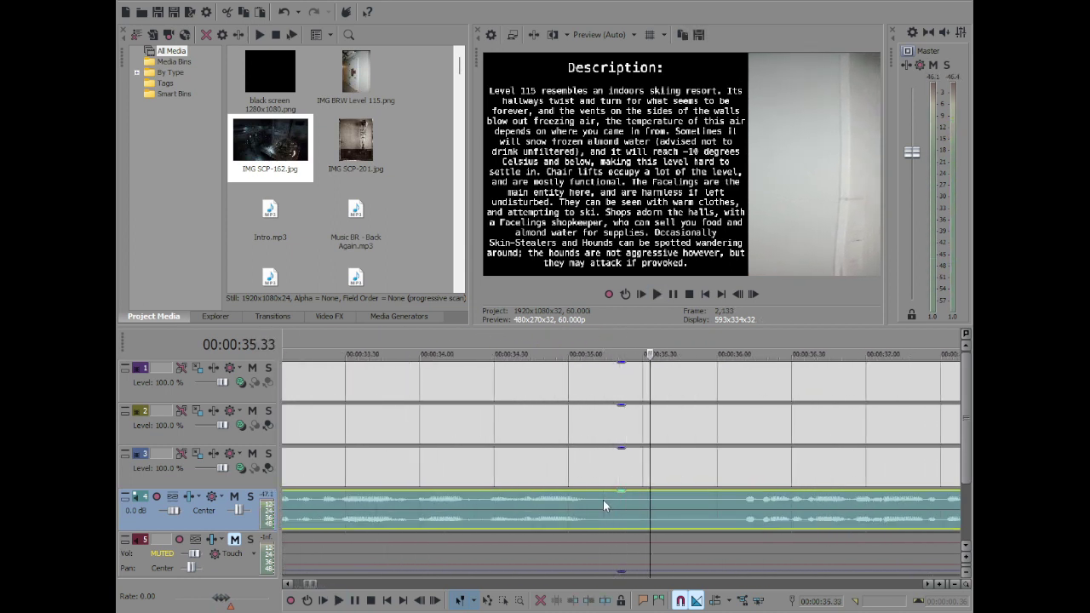
{"action": "left_click", "coordinate": [603, 500]}
{"action": "key", "text": "space"}
{"action": "key", "text": "space"}
{"action": "left_click", "coordinate": [605, 500]}
{"action": "key", "text": "space"}
{"action": "key", "text": "space"}
{"action": "key", "text": "s"}
Split the narration before the fifteenth phrase at about 00:00:36.09 and remove the silence between the two cuts
{"action": "left_click", "coordinate": [739, 505]}
{"action": "key", "text": "space"}
{"action": "key", "text": "space"}
{"action": "key", "text": "s"}
{"action": "double_click", "coordinate": [656, 511]}
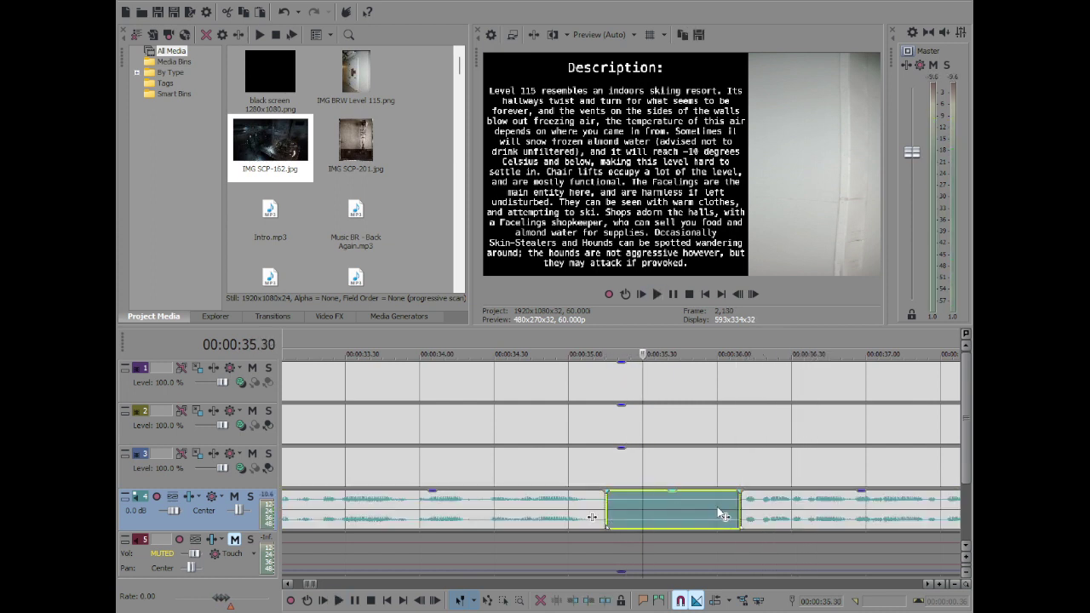
Move the remaining narration so the fifteenth phrase starts at about 00:00:35.35, checking the length of the gap before it
{"action": "left_click_drag", "start_coordinate": [785, 517], "coordinate": [688, 510]}
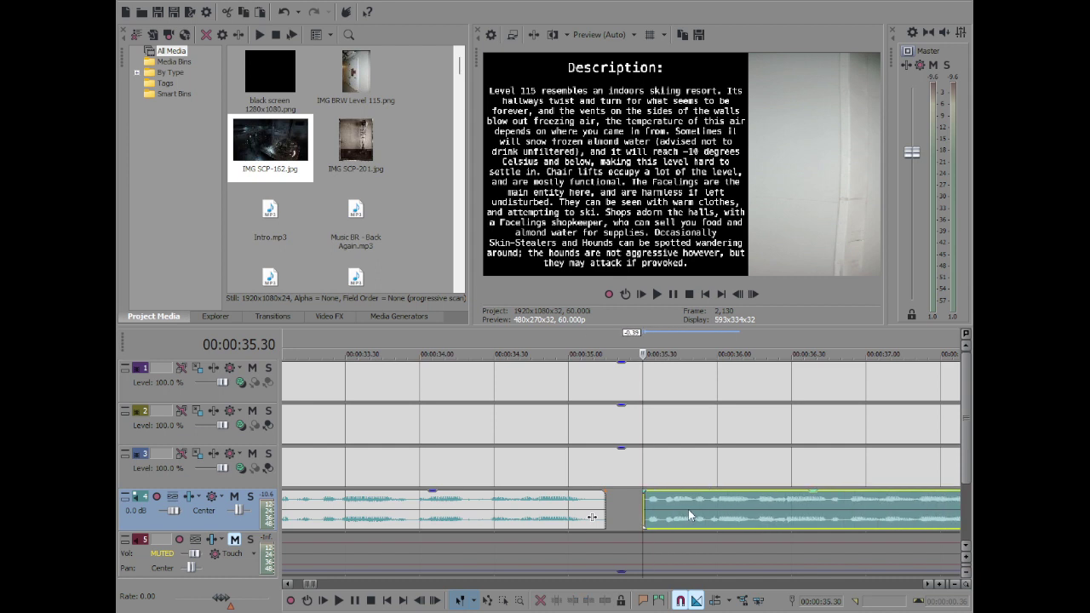
{"action": "left_click", "coordinate": [612, 499]}
{"action": "double_click", "coordinate": [615, 496]}
{"action": "left_click", "coordinate": [650, 511]}
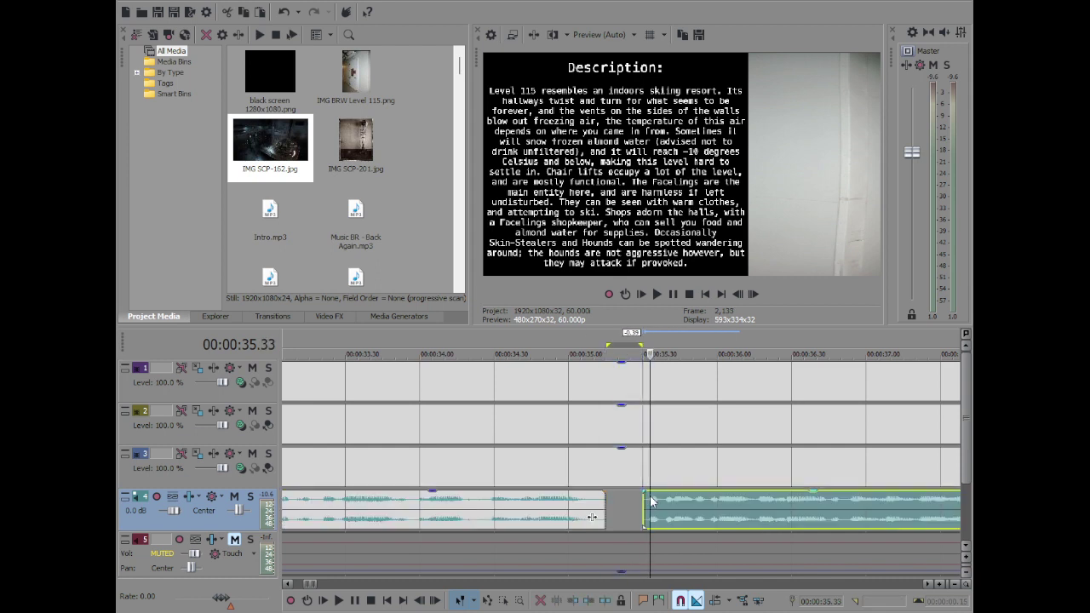
{"action": "left_click_drag", "start_coordinate": [679, 512], "coordinate": [681, 520]}
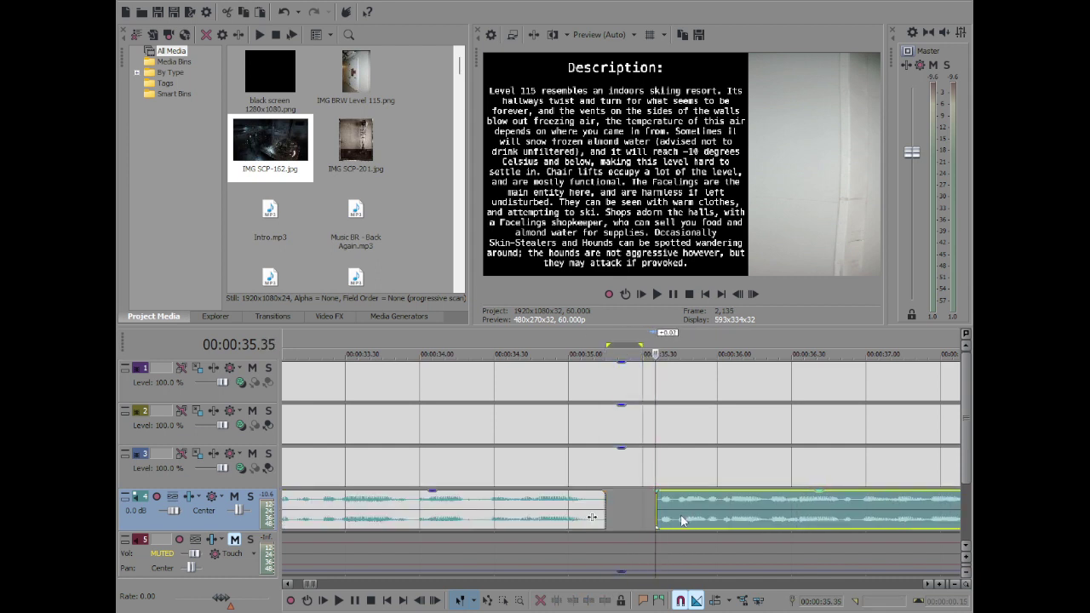
Play the fifteenth narration phrase, replay its ending to locate the cut, and split the clip at about 00:00:38.42
{"action": "left_click", "coordinate": [541, 512]}
{"action": "key", "text": "space"}
{"action": "scroll", "coordinate": [671, 488], "scroll_direction": "down", "scroll_amount": 1}
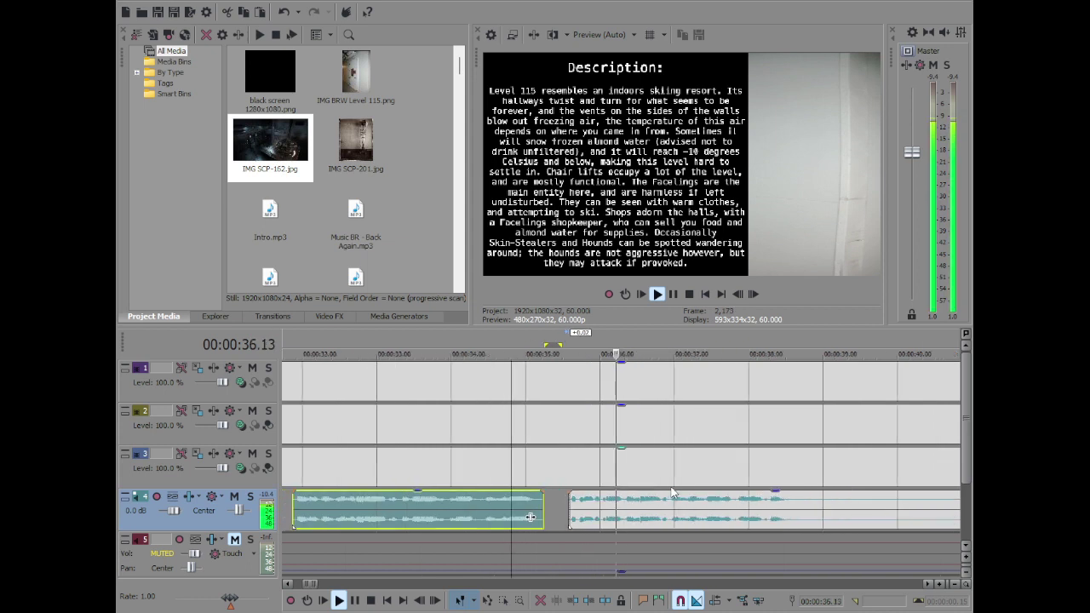
{"action": "scroll", "coordinate": [673, 492], "scroll_direction": "down", "scroll_amount": 4}
{"action": "scroll", "coordinate": [672, 502], "scroll_direction": "up", "scroll_amount": 6}
{"action": "left_click", "coordinate": [658, 500]}
{"action": "key", "text": "space"}
{"action": "left_click", "coordinate": [653, 500]}
{"action": "key", "text": "space"}
{"action": "key", "text": "space"}
{"action": "left_click", "coordinate": [654, 499]}
{"action": "key", "text": "space"}
{"action": "double_click", "coordinate": [654, 499]}
{"action": "left_click", "coordinate": [643, 499]}
{"action": "key", "text": "space"}
{"action": "left_click", "coordinate": [644, 502]}
{"action": "key", "text": "space"}
{"action": "key", "text": "space"}
{"action": "left_click", "coordinate": [657, 506]}
{"action": "key", "text": "space"}
{"action": "key", "text": "space"}
{"action": "key", "text": "s"}
Split the narration again at about 00:00:39.26 and delete the silence following the fifteenth phrase
{"action": "left_click", "coordinate": [729, 504]}
{"action": "key", "text": "s"}
{"action": "left_click", "coordinate": [699, 508]}
{"action": "key", "text": "Delete"}
Lengthen the fade-out at the end of the fifteenth phrase slightly, replaying the ending
{"action": "left_click", "coordinate": [609, 511]}
{"action": "key", "text": "space"}
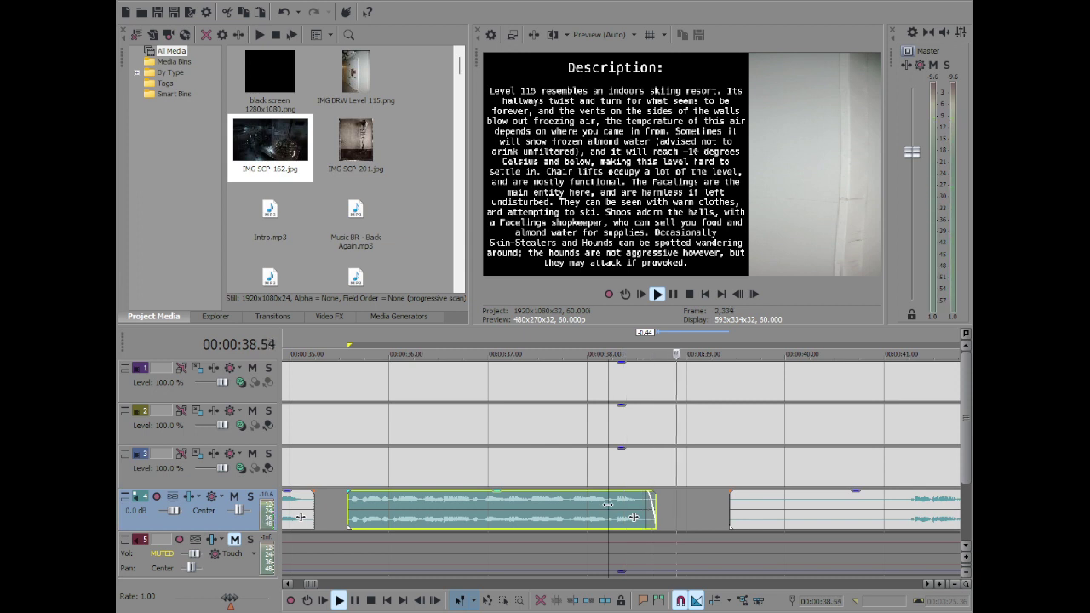
{"action": "key", "text": "space"}
{"action": "left_click_drag", "start_coordinate": [649, 501], "coordinate": [639, 500]}
{"action": "left_click", "coordinate": [601, 500]}
{"action": "key", "text": "space"}
{"action": "key", "text": "space"}
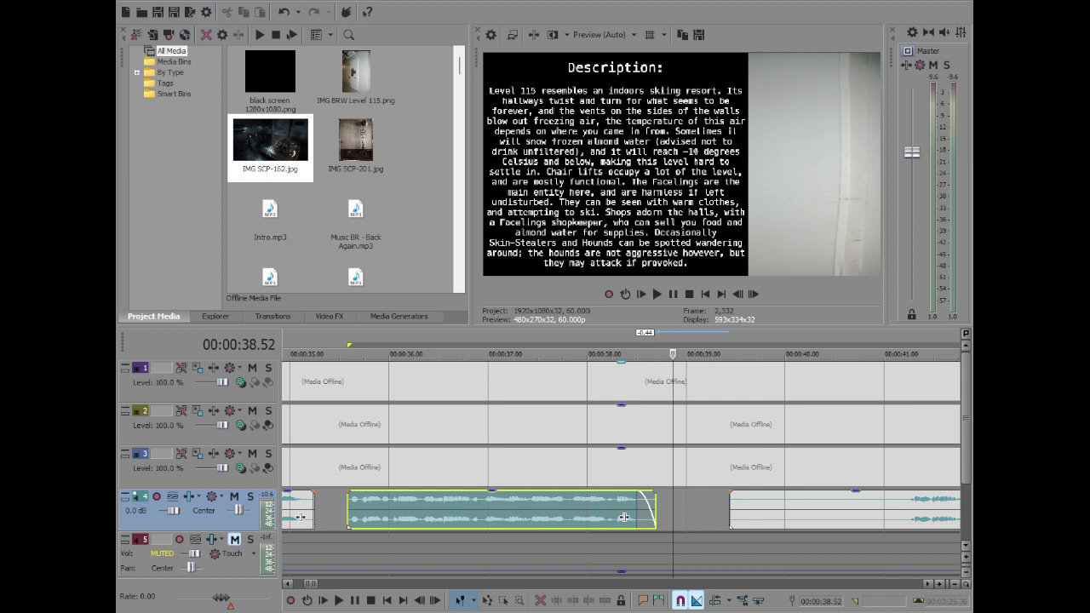
Split the narration at about 00:00:41.11, where the sixteenth phrase begins, and delete the silent piece before it
{"action": "left_click", "coordinate": [883, 518]}
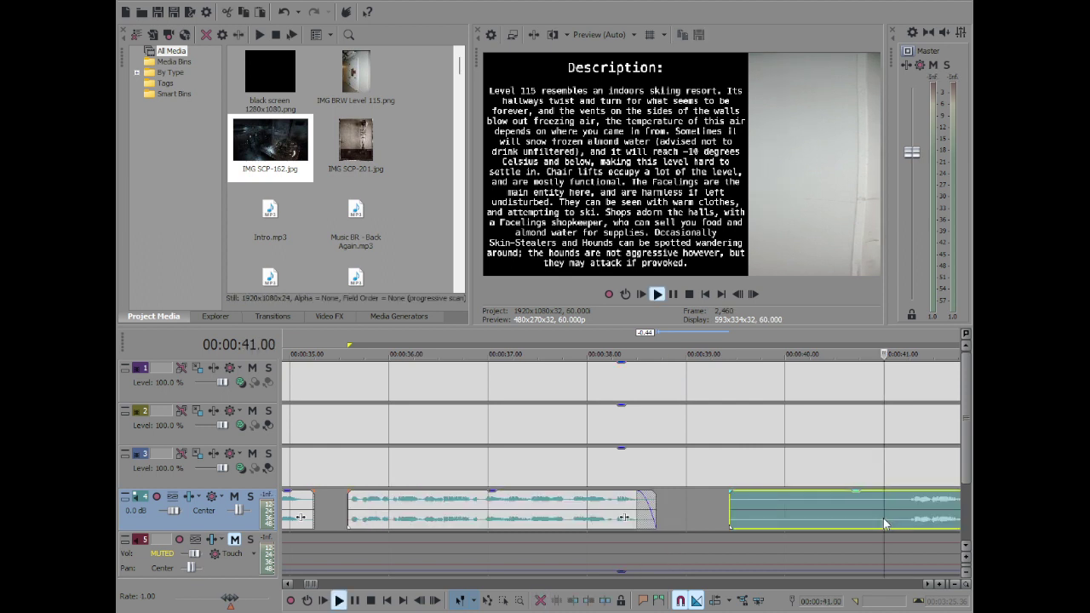
{"action": "scroll", "coordinate": [883, 518], "scroll_direction": "down", "scroll_amount": 3}
{"action": "key", "text": "space"}
{"action": "left_click", "coordinate": [612, 500]}
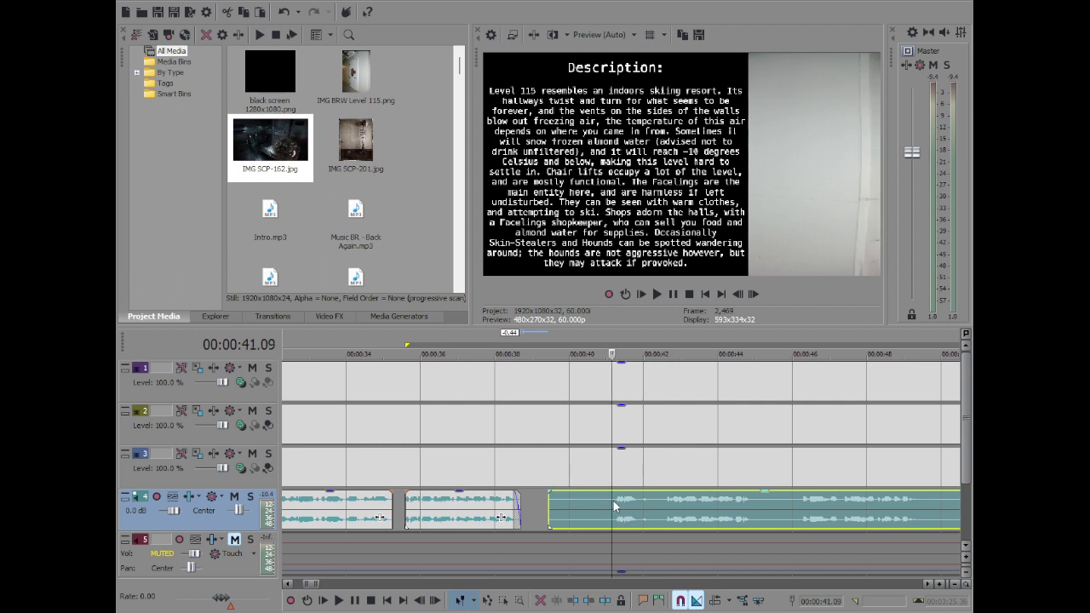
{"action": "key", "text": "space"}
{"action": "key", "text": "s"}
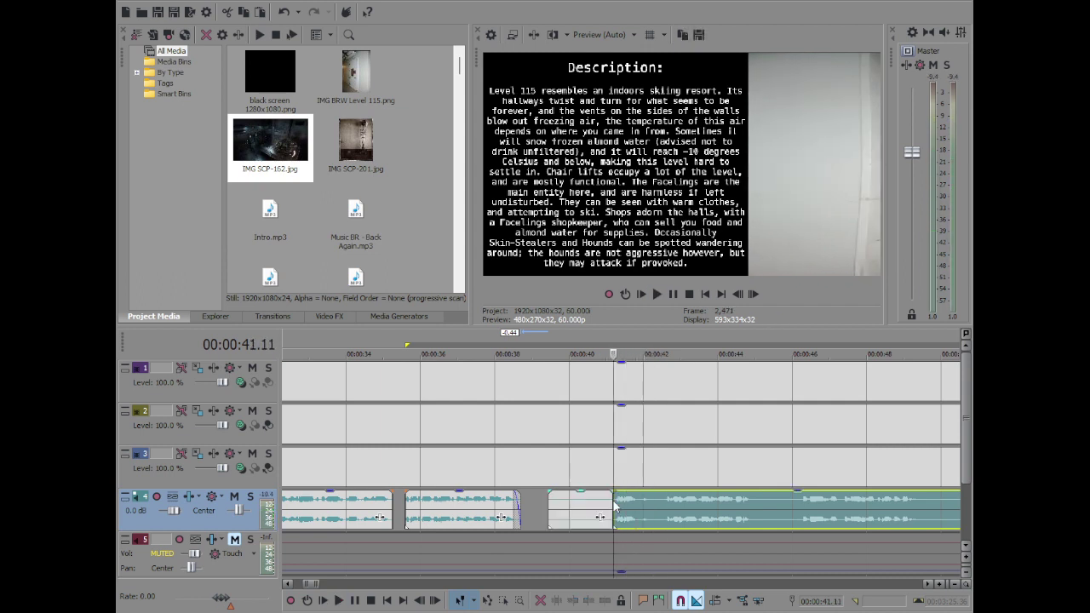
{"action": "double_click", "coordinate": [535, 516]}
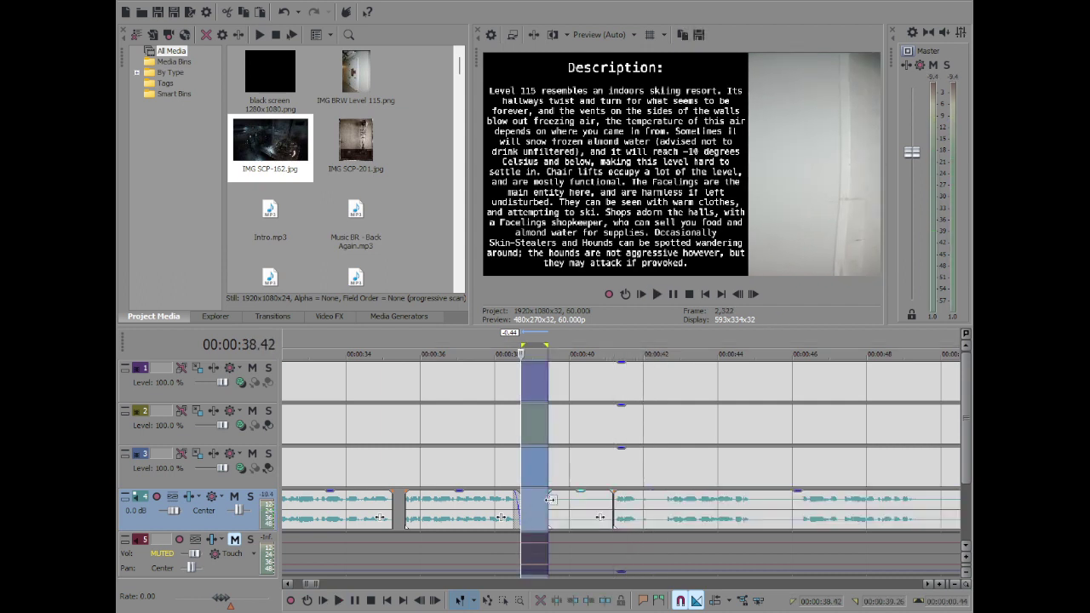
{"action": "left_click", "coordinate": [549, 504]}
{"action": "key", "text": "Delete"}
Move the remaining narration so the sixteenth phrase starts at about 00:00:39.12, measuring the gap after the fifteenth phrase
{"action": "left_click", "coordinate": [535, 506]}
{"action": "left_click_drag", "start_coordinate": [684, 499], "coordinate": [566, 512]}
{"action": "double_click", "coordinate": [528, 506]}
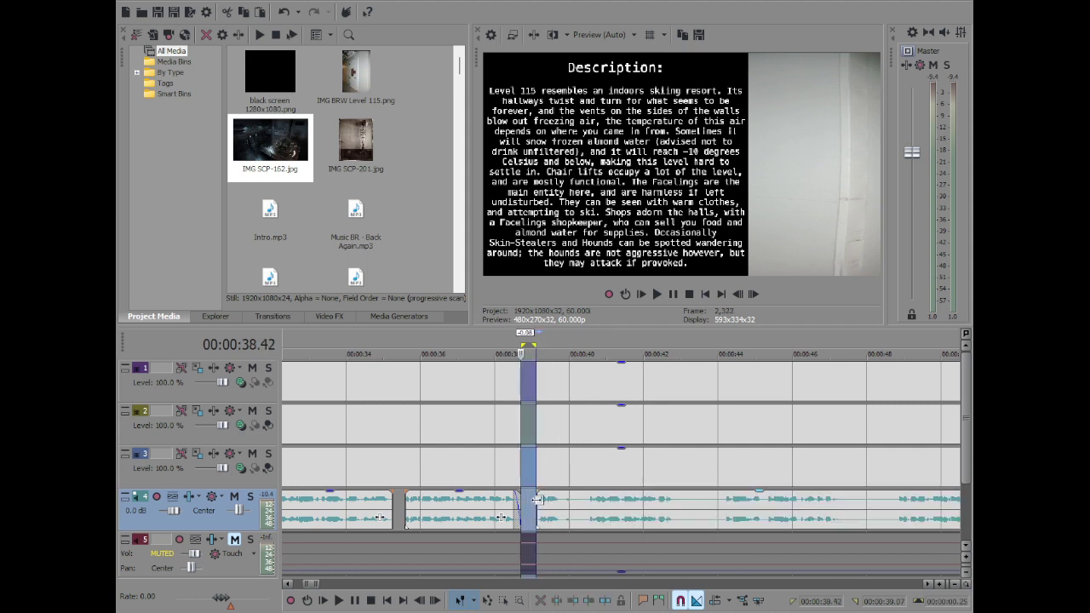
{"action": "left_click", "coordinate": [539, 505]}
{"action": "scroll", "coordinate": [587, 515], "scroll_direction": "up", "scroll_amount": 4}
{"action": "key", "text": "Right"}
{"action": "key", "text": "Right"}
{"action": "key", "text": "Right"}
{"action": "key", "text": "Right"}
{"action": "left_click_drag", "start_coordinate": [625, 504], "coordinate": [637, 507]}
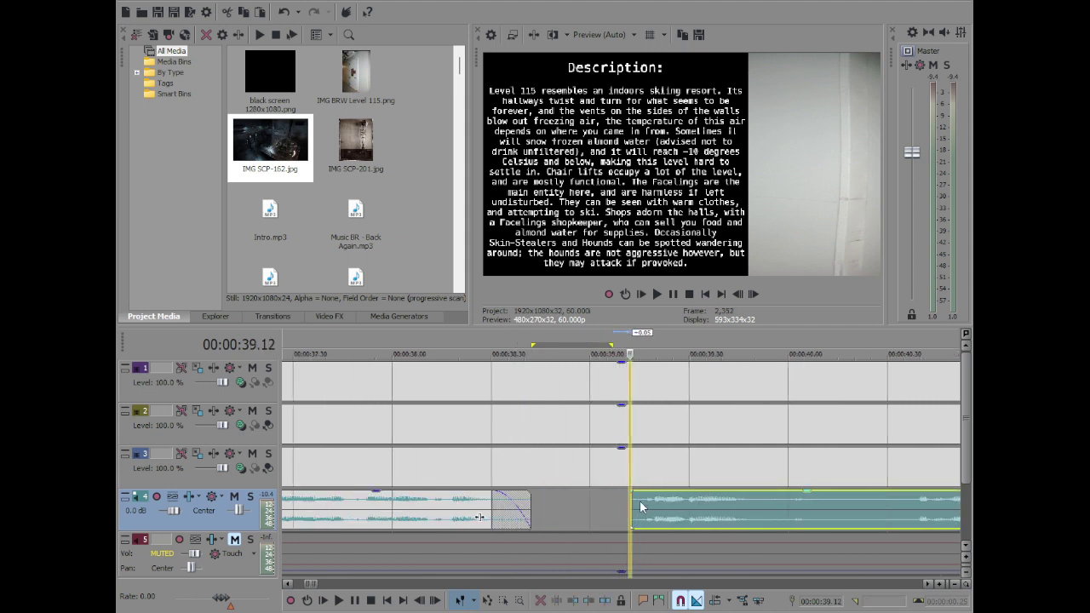
Play the sixteenth narration phrase and split the clip after it at about 00:00:40.09
{"action": "key", "text": "space"}
{"action": "scroll", "coordinate": [664, 500], "scroll_direction": "down", "scroll_amount": 2}
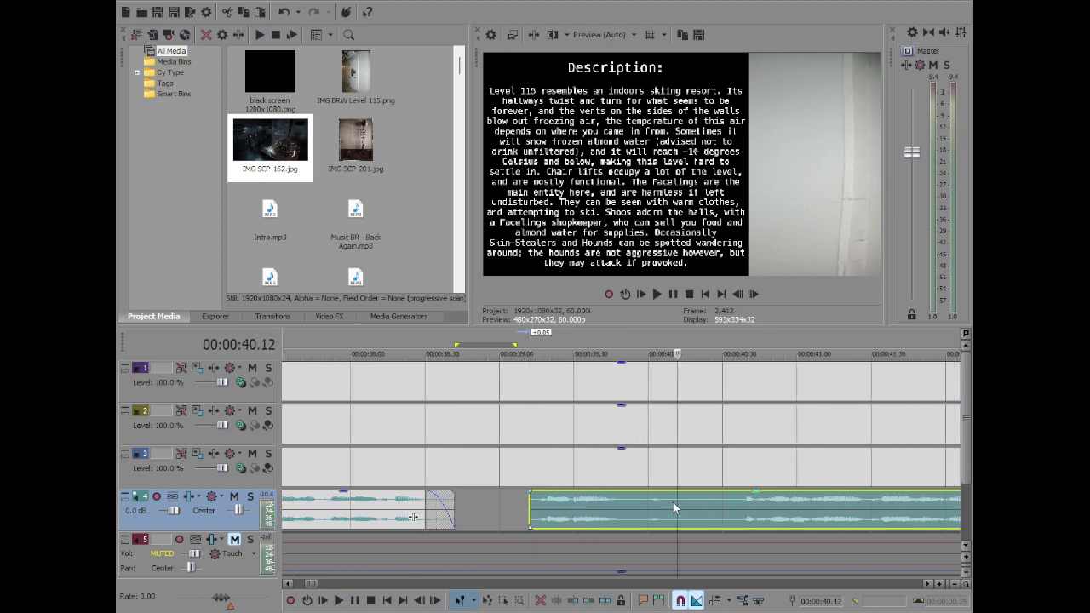
{"action": "key", "text": "s"}
Split the narration at about 00:00:40.38, where the seventeenth phrase begins, and delete the silent piece before it
{"action": "scroll", "coordinate": [730, 496], "scroll_direction": "down", "scroll_amount": 2}
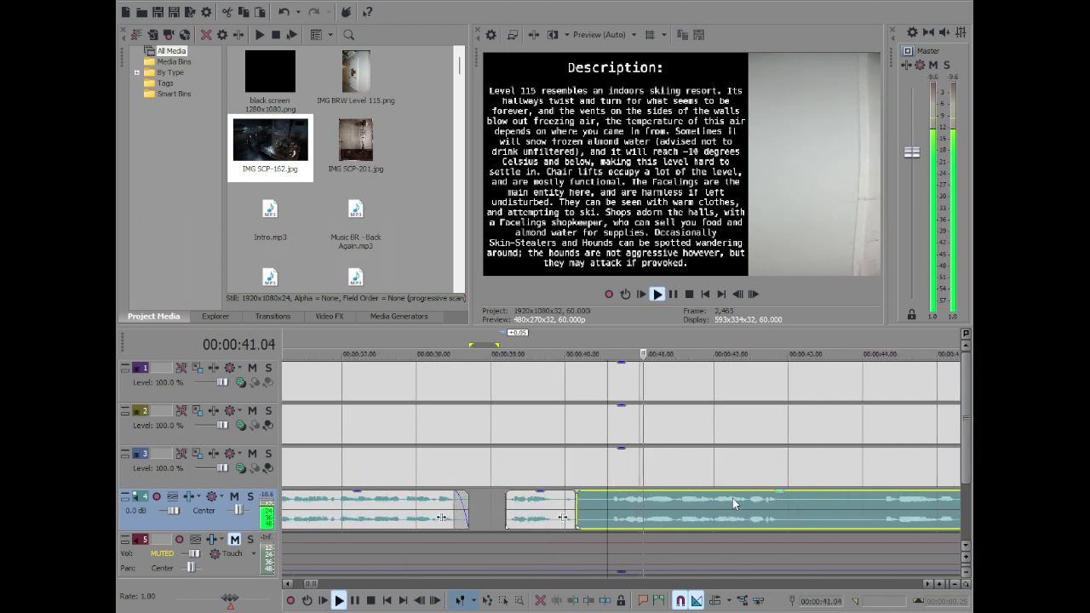
{"action": "left_click", "coordinate": [882, 503]}
{"action": "key", "text": "Return"}
{"action": "left_click", "coordinate": [612, 500]}
{"action": "key", "text": "space"}
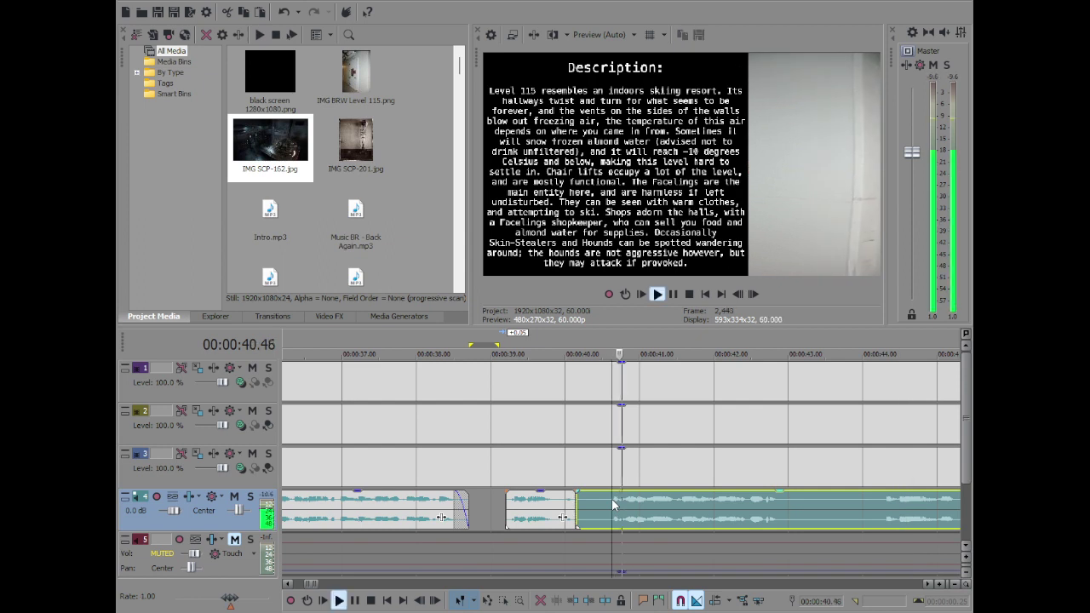
{"action": "key", "text": "space"}
{"action": "key", "text": "s"}
{"action": "left_click", "coordinate": [581, 506]}
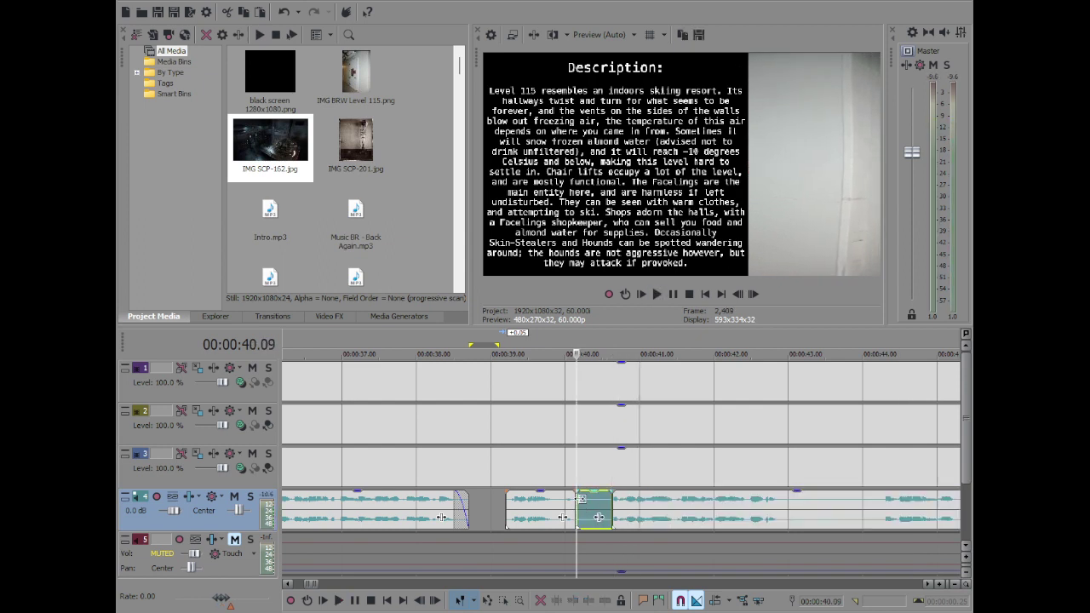
{"action": "key", "text": "Delete"}
Move the remaining narration so the seventeenth phrase starts at 00:00:40.14, five frames after the sixteenth phrase
{"action": "scroll", "coordinate": [716, 520], "scroll_direction": "up", "scroll_amount": 5}
{"action": "key", "text": "Right"}
{"action": "key", "text": "Right"}
{"action": "key", "text": "Right"}
{"action": "key", "text": "Right"}
{"action": "key", "text": "Right"}
{"action": "left_click_drag", "start_coordinate": [940, 517], "coordinate": [708, 513]}
Play the seventeenth narration phrase and split the clip after it at about 00:00:42.36
{"action": "key", "text": "space"}
{"action": "scroll", "coordinate": [708, 513], "scroll_direction": "down", "scroll_amount": 3}
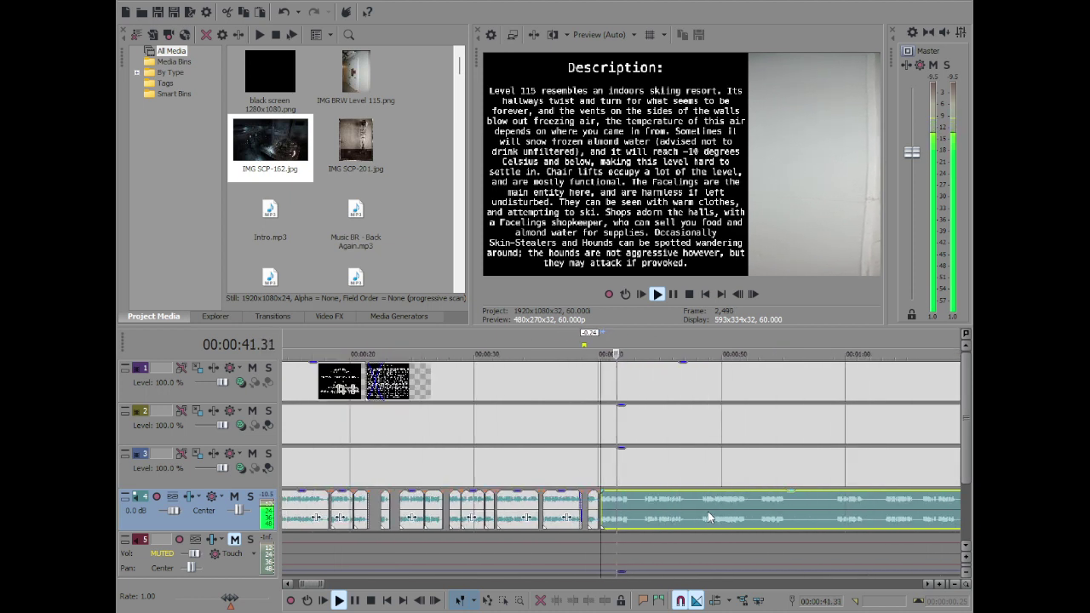
{"action": "scroll", "coordinate": [644, 509], "scroll_direction": "up", "scroll_amount": 3}
{"action": "key", "text": "space"}
{"action": "left_click", "coordinate": [662, 502]}
{"action": "key", "text": "s"}
Play on, split the narration at about 00:00:44.59 and delete the unwanted piece after the seventeenth phrase
{"action": "key", "text": "space"}
{"action": "scroll", "coordinate": [845, 501], "scroll_direction": "down", "scroll_amount": 3}
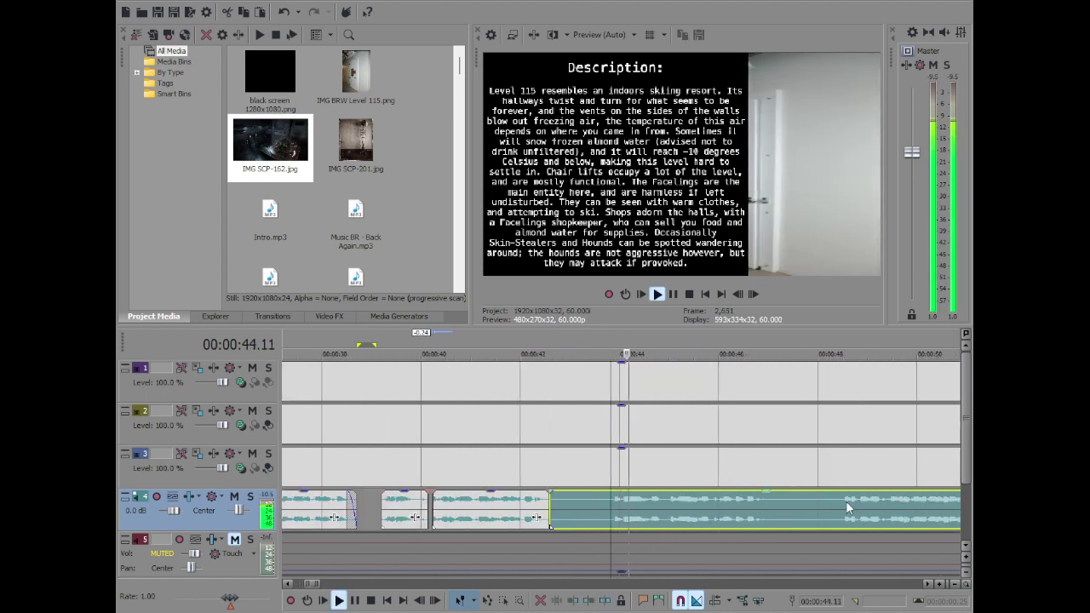
{"action": "left_click", "coordinate": [666, 498]}
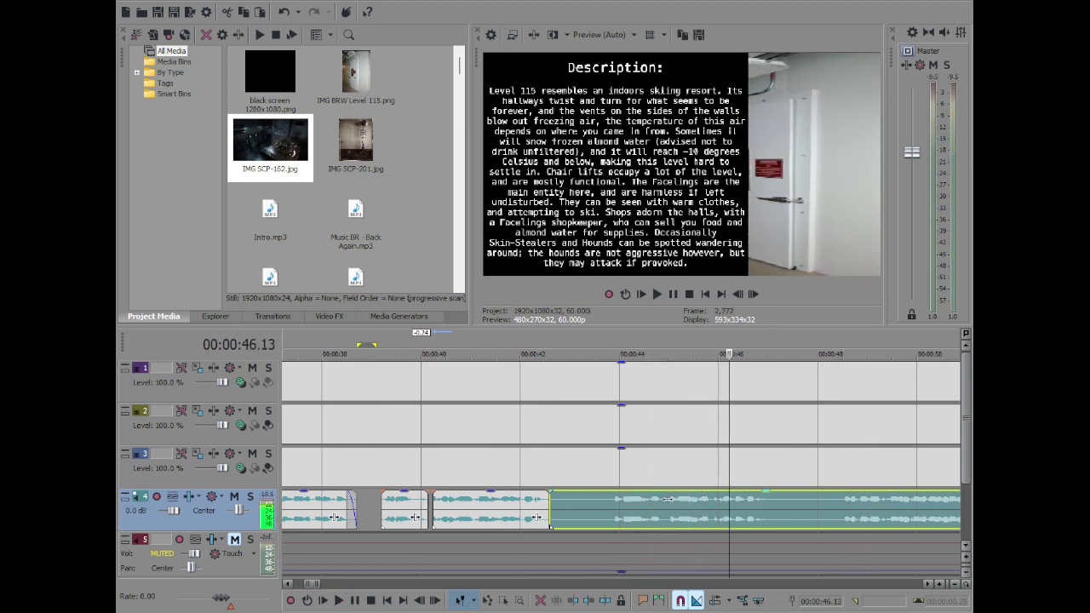
{"action": "key", "text": "space"}
{"action": "key", "text": "s"}
{"action": "left_click", "coordinate": [570, 503]}
{"action": "key", "text": "Delete"}
Move the remaining narration so the eighteenth phrase starts at 00:00:42.56, measuring the gap after the seventeenth phrase
{"action": "left_click_drag", "start_coordinate": [741, 515], "coordinate": [641, 512]}
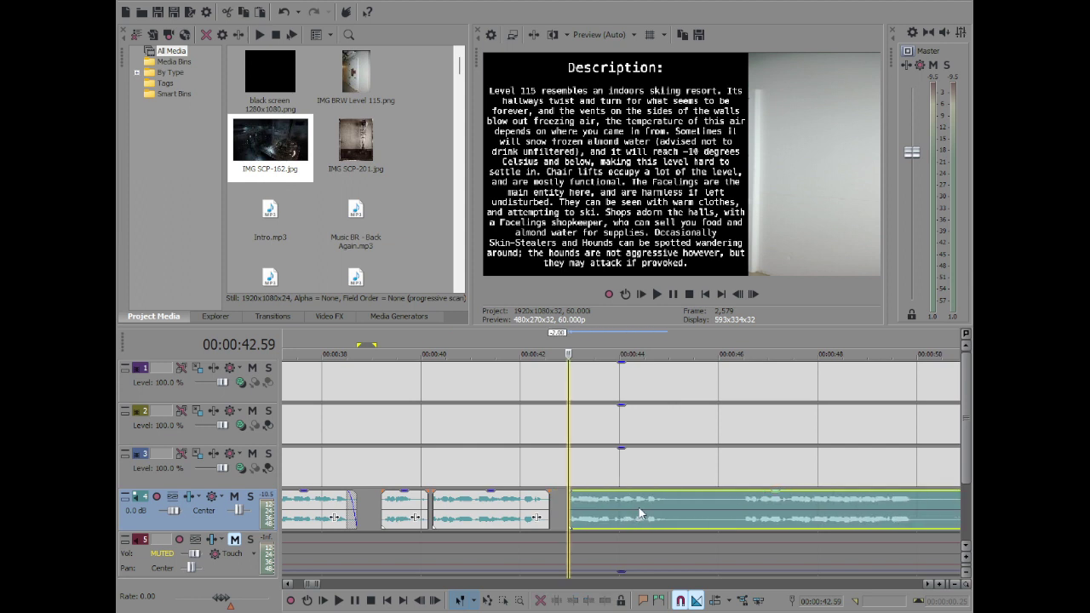
{"action": "double_click", "coordinate": [556, 505]}
{"action": "left_click", "coordinate": [571, 503]}
{"action": "scroll", "coordinate": [719, 496], "scroll_direction": "up", "scroll_amount": 4}
{"action": "key", "text": "Left"}
{"action": "key", "text": "Left"}
{"action": "key", "text": "Left"}
{"action": "left_click_drag", "start_coordinate": [711, 496], "coordinate": [692, 513]}
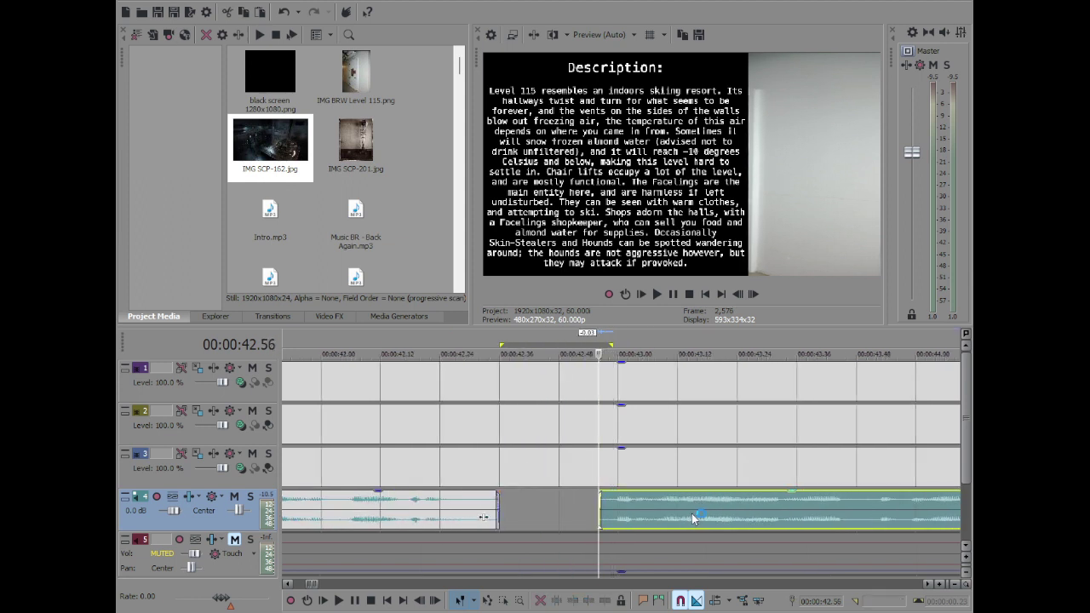
Play the eighteenth narration phrase and split the clip after it at about 00:00:45.02
{"action": "key", "text": "space"}
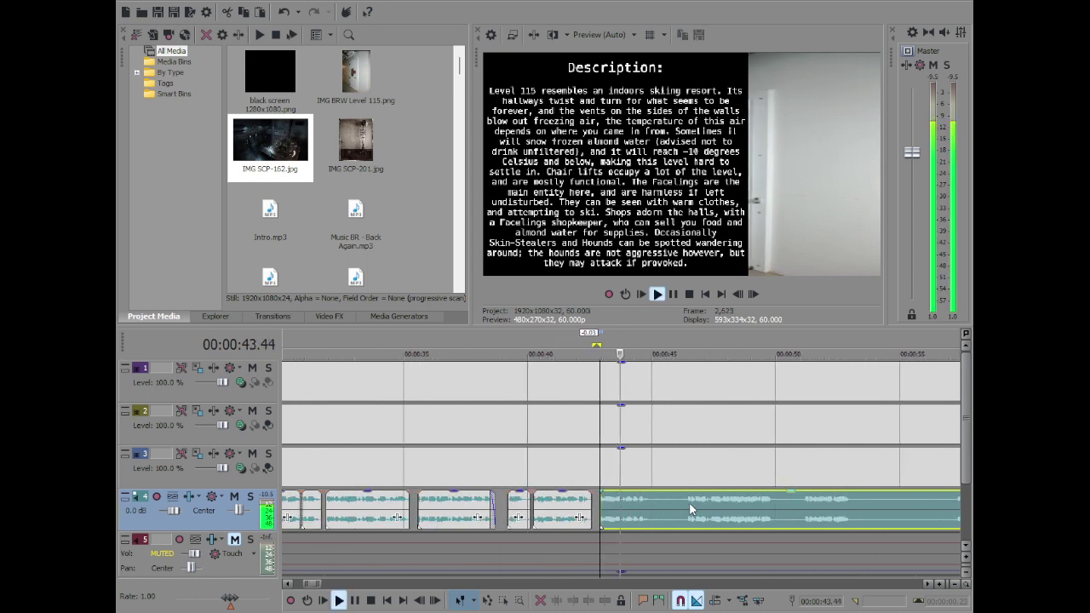
{"action": "left_click", "coordinate": [817, 506]}
{"action": "key", "text": "space"}
{"action": "key", "text": "space"}
{"action": "left_click", "coordinate": [828, 501]}
{"action": "key", "text": "space"}
{"action": "key", "text": "space"}
{"action": "key", "text": "space"}
{"action": "key", "text": "s"}
{"action": "scroll", "coordinate": [829, 502], "scroll_direction": "down", "scroll_amount": 1}
{"action": "scroll", "coordinate": [721, 502], "scroll_direction": "down", "scroll_amount": 5}
Play on and split the narration at about 00:00:46.28, where the nineteenth phrase begins
{"action": "key", "text": "space"}
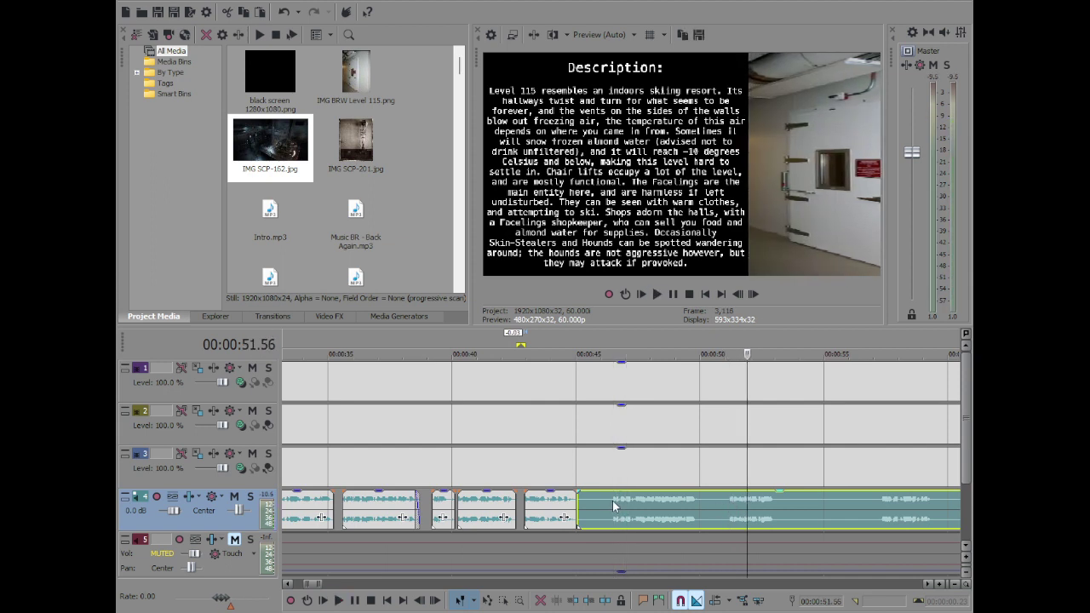
{"action": "left_click", "coordinate": [612, 500]}
{"action": "key", "text": "space"}
{"action": "key", "text": "s"}
Delete the silent piece after the eighteenth phrase and move the remaining narration to start at 00:00:45.23
{"action": "left_click", "coordinate": [587, 504]}
{"action": "key", "text": "Delete"}
{"action": "left_click_drag", "start_coordinate": [690, 501], "coordinate": [631, 509]}
{"action": "scroll", "coordinate": [728, 507], "scroll_direction": "up", "scroll_amount": 5}
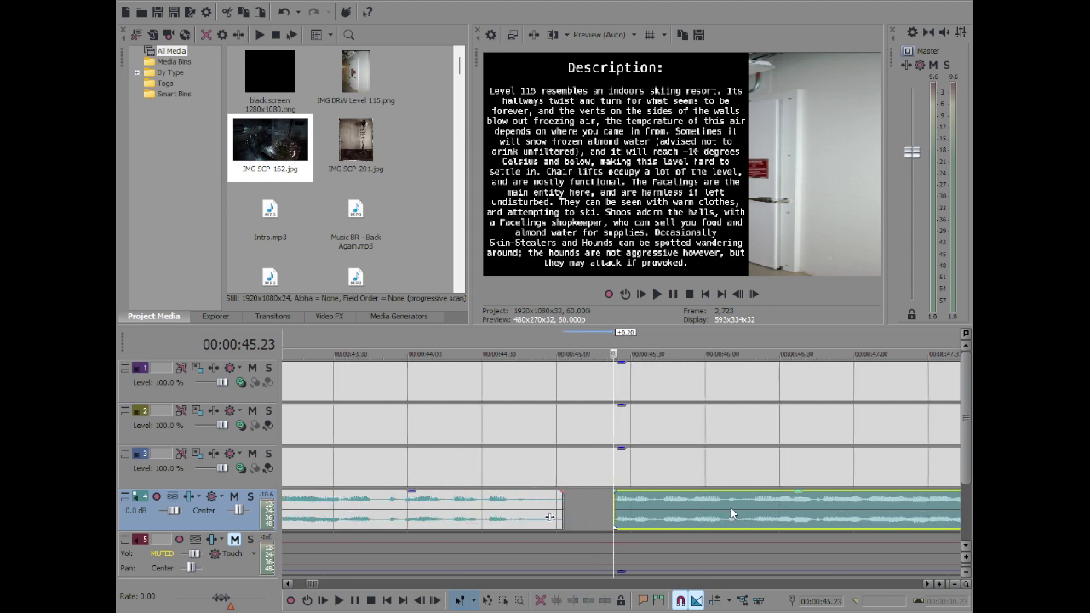
Play the nineteenth narration phrase and split the clip after it at about 00:00:48.53
{"action": "key", "text": "space"}
{"action": "scroll", "coordinate": [733, 505], "scroll_direction": "down", "scroll_amount": 10}
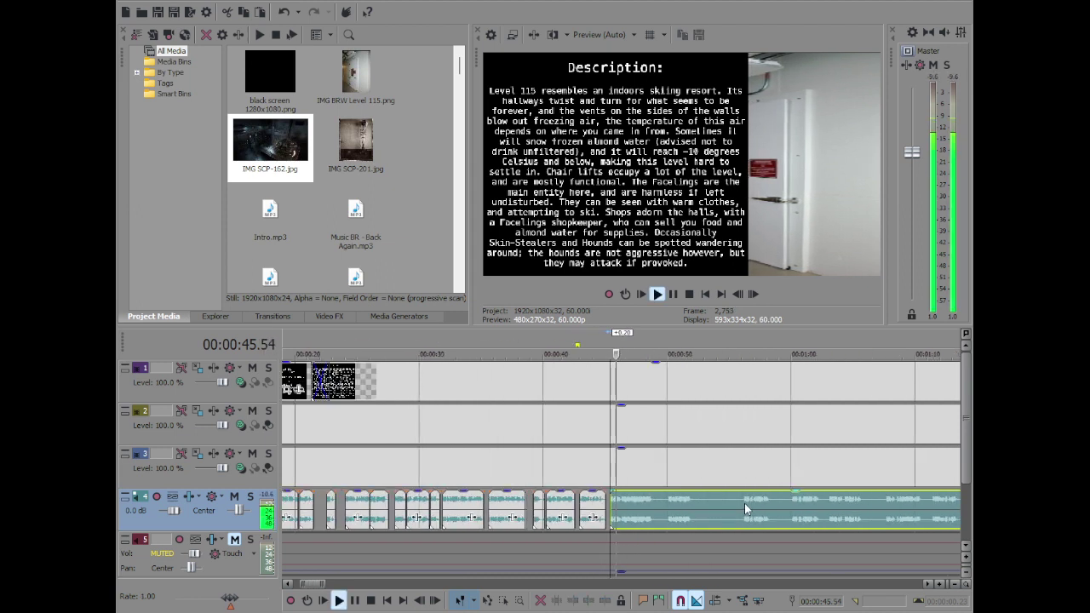
{"action": "scroll", "coordinate": [744, 502], "scroll_direction": "up", "scroll_amount": 10}
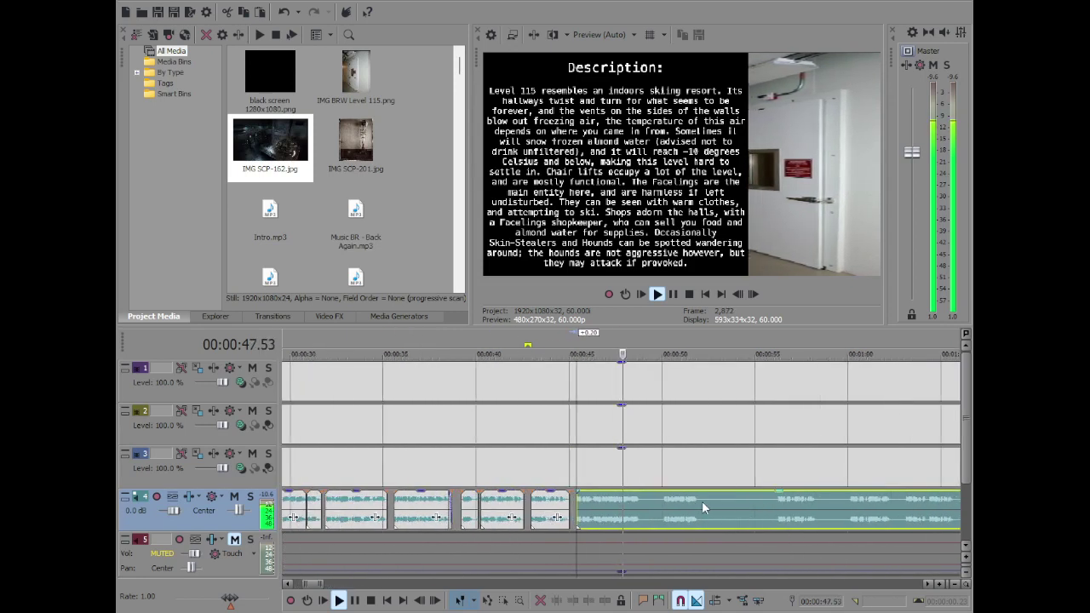
{"action": "key", "text": "space"}
{"action": "left_click", "coordinate": [643, 501]}
{"action": "key", "text": "space"}
{"action": "key", "text": "s"}
Play on and split the narration at 00:00:50.05, just before the twentieth phrase
{"action": "scroll", "coordinate": [645, 501], "scroll_direction": "down", "scroll_amount": 2}
{"action": "key", "text": "space"}
{"action": "scroll", "coordinate": [672, 501], "scroll_direction": "down", "scroll_amount": 3}
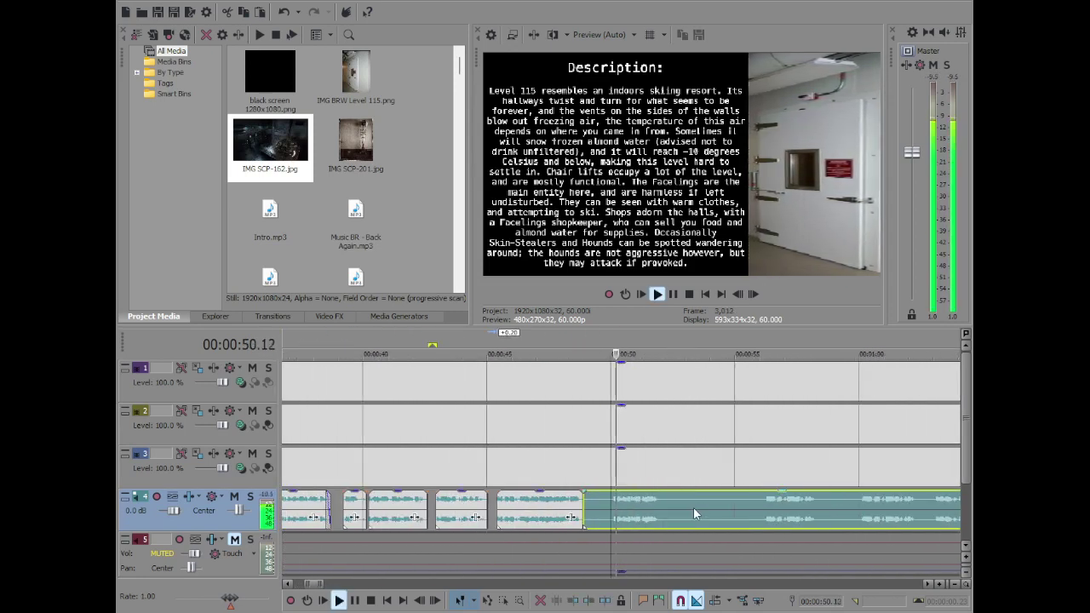
{"action": "left_click", "coordinate": [762, 503]}
{"action": "key", "text": "space"}
{"action": "left_click", "coordinate": [613, 502]}
{"action": "scroll", "coordinate": [613, 500], "scroll_direction": "up", "scroll_amount": 5}
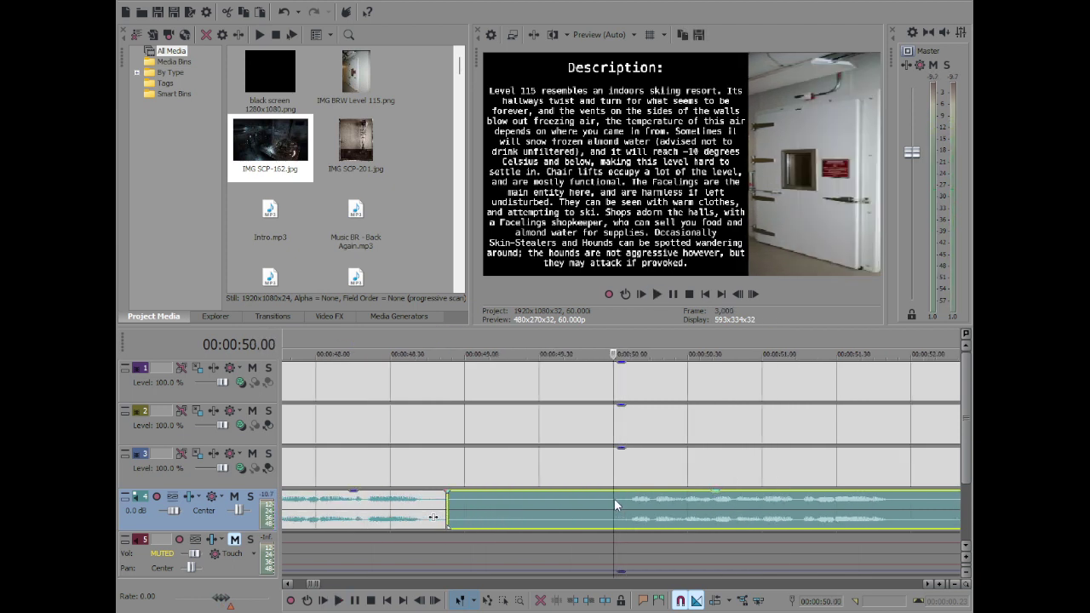
{"action": "left_click", "coordinate": [623, 500]}
{"action": "left_click", "coordinate": [626, 501]}
{"action": "key", "text": "s"}
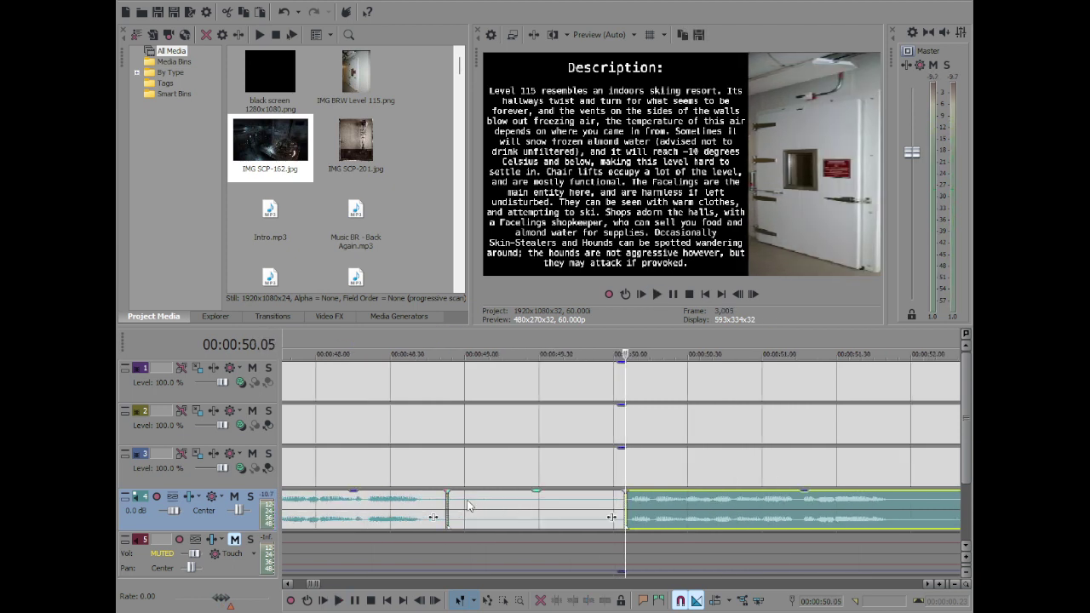
Delete the silent piece after the nineteenth phrase, move the remaining narration to about 00:00:49.03 and play it
{"action": "double_click", "coordinate": [547, 517]}
{"action": "left_click_drag", "start_coordinate": [718, 505], "coordinate": [567, 504]}
{"action": "key", "text": "space"}
Try splitting the twentieth phrase at about 00:00:49.38 and play across the cut
{"action": "left_click", "coordinate": [559, 499]}
{"action": "key", "text": "space"}
{"action": "key", "text": "s"}
{"action": "key", "text": "space"}
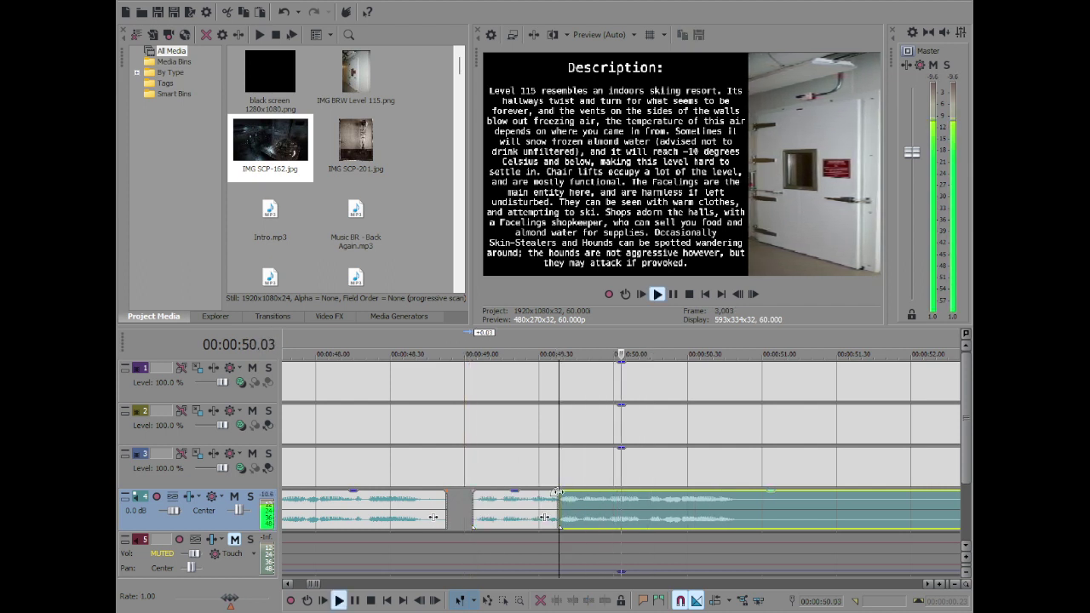
Try the narration after the cut 10 frames further on, play the transition and move the narration back
{"action": "double_click", "coordinate": [553, 501]}
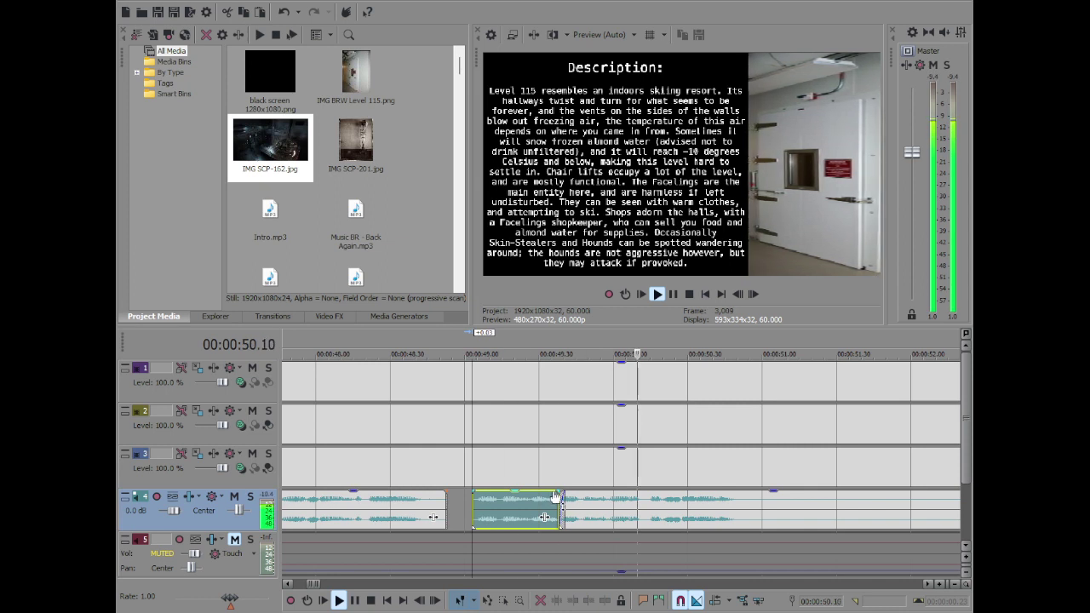
{"action": "key", "text": "Return"}
{"action": "left_click", "coordinate": [604, 501]}
{"action": "key", "text": "space"}
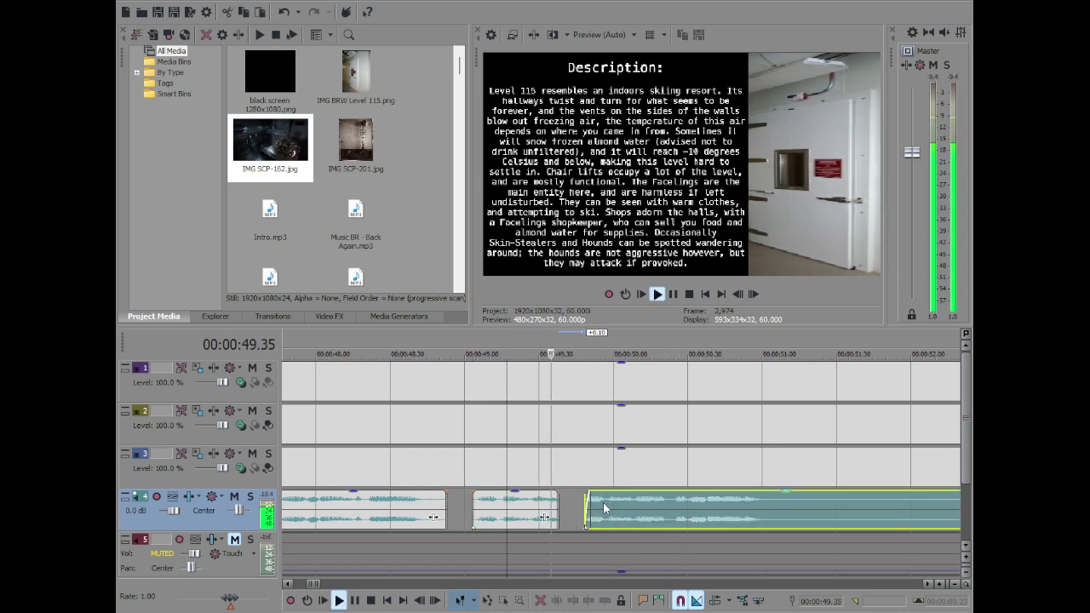
{"action": "key", "text": "Return"}
{"action": "left_click_drag", "start_coordinate": [580, 512], "coordinate": [556, 491]}
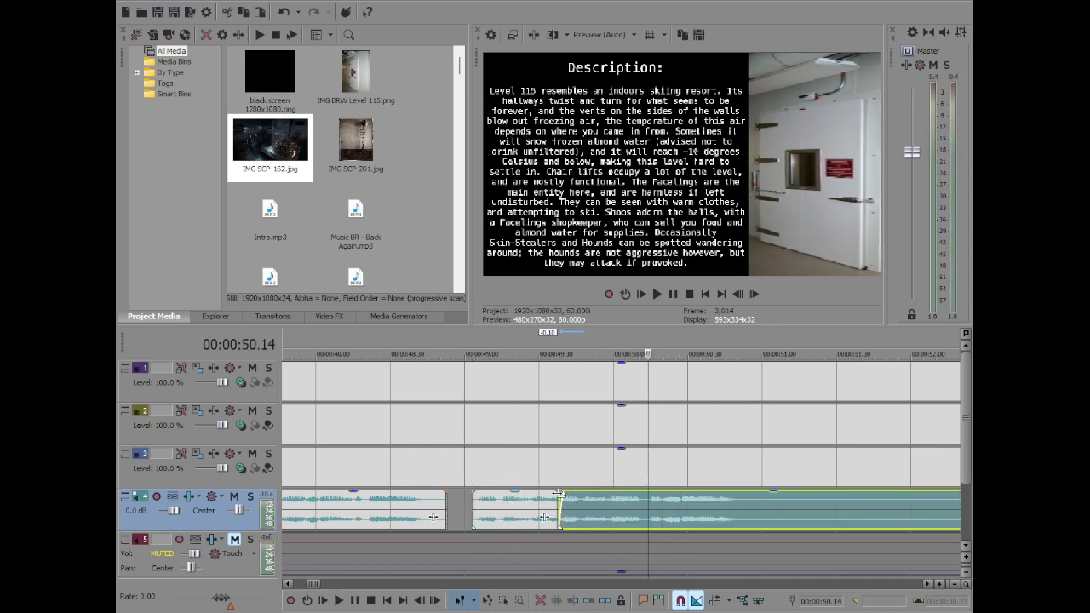
Try a two-frame fade-out on the short piece before the cut and play the transition
{"action": "left_click", "coordinate": [557, 493]}
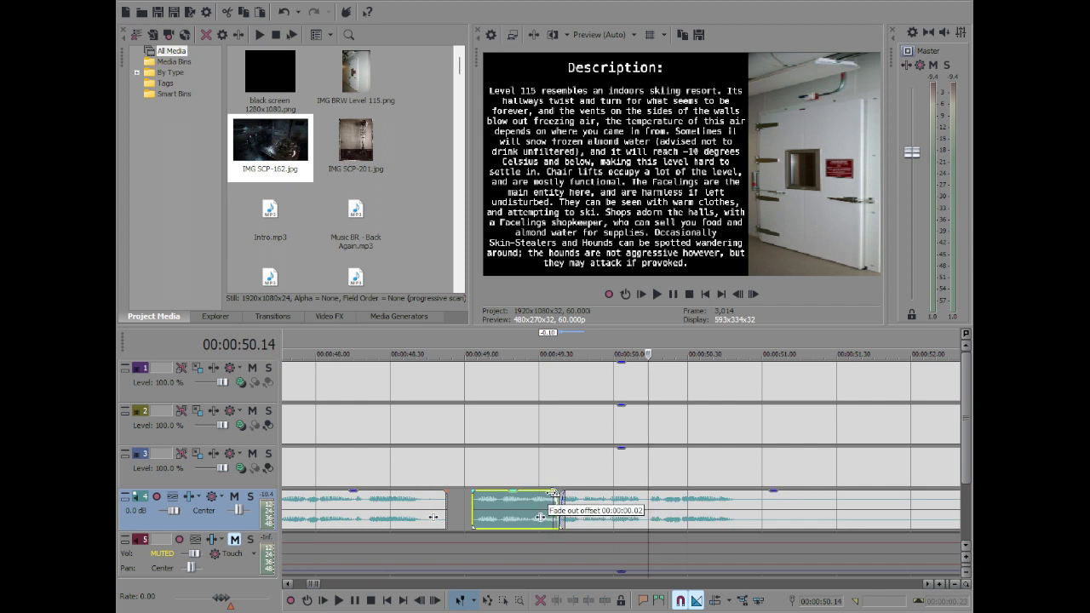
{"action": "left_click", "coordinate": [497, 511]}
{"action": "key", "text": "space"}
{"action": "scroll", "coordinate": [497, 511], "scroll_direction": "up", "scroll_amount": 5}
{"action": "key", "text": "Return"}
{"action": "left_click", "coordinate": [658, 506]}
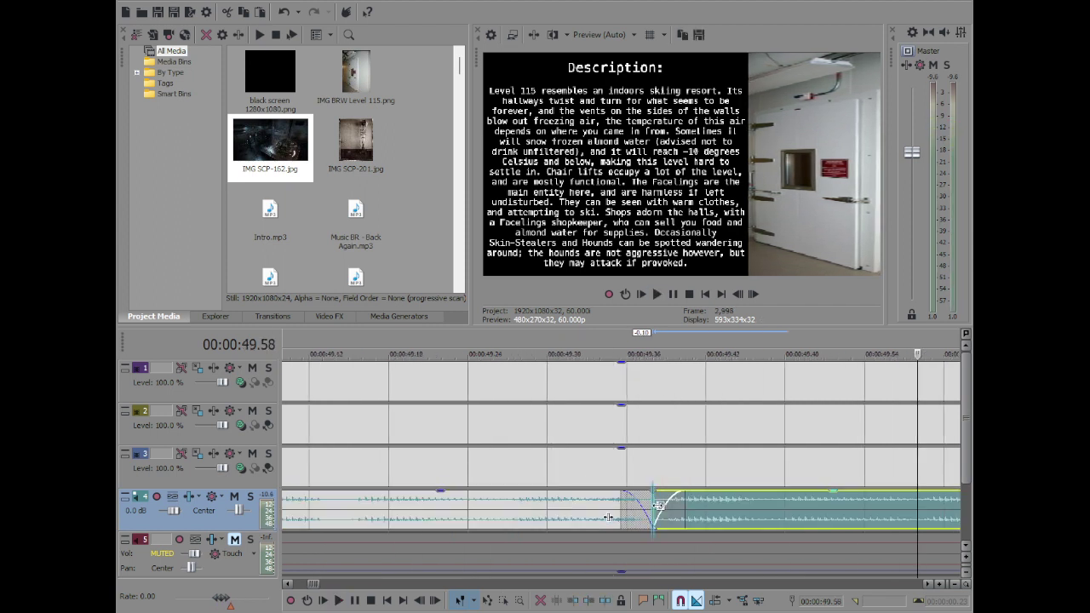
Try nudging the start of the narration after the cut slightly earlier, replaying the transition after each change
{"action": "left_click_drag", "start_coordinate": [668, 511], "coordinate": [656, 505]}
{"action": "left_click", "coordinate": [457, 503]}
{"action": "key", "text": "space"}
{"action": "scroll", "coordinate": [605, 516], "scroll_direction": "down", "scroll_amount": 1}
{"action": "key", "text": "Return"}
{"action": "left_click", "coordinate": [471, 505]}
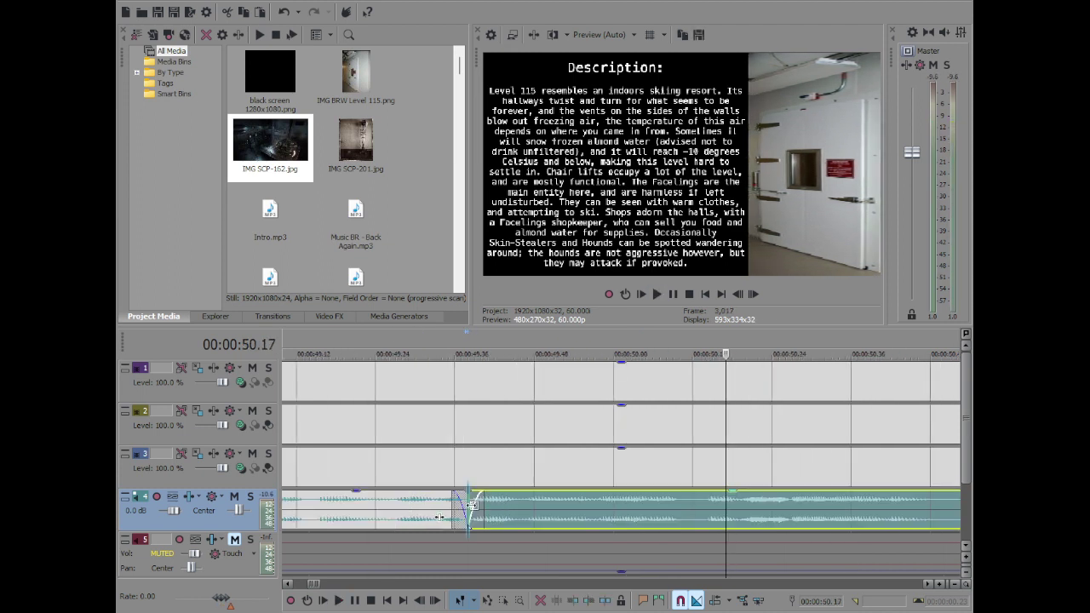
{"action": "left_click_drag", "start_coordinate": [533, 509], "coordinate": [526, 509]}
{"action": "left_click", "coordinate": [342, 511]}
{"action": "key", "text": "space"}
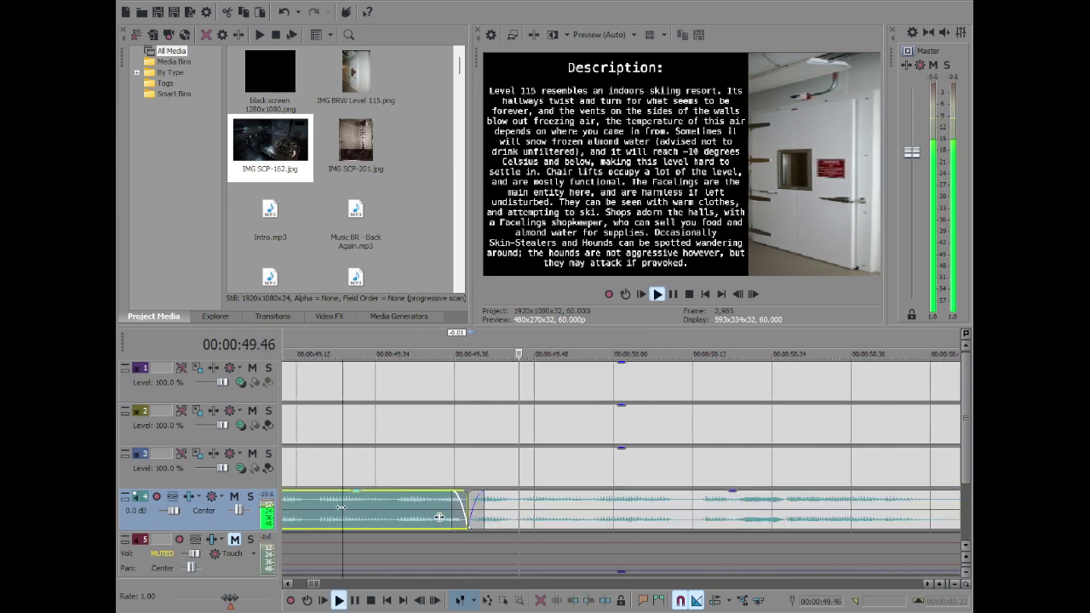
{"action": "key", "text": "Return"}
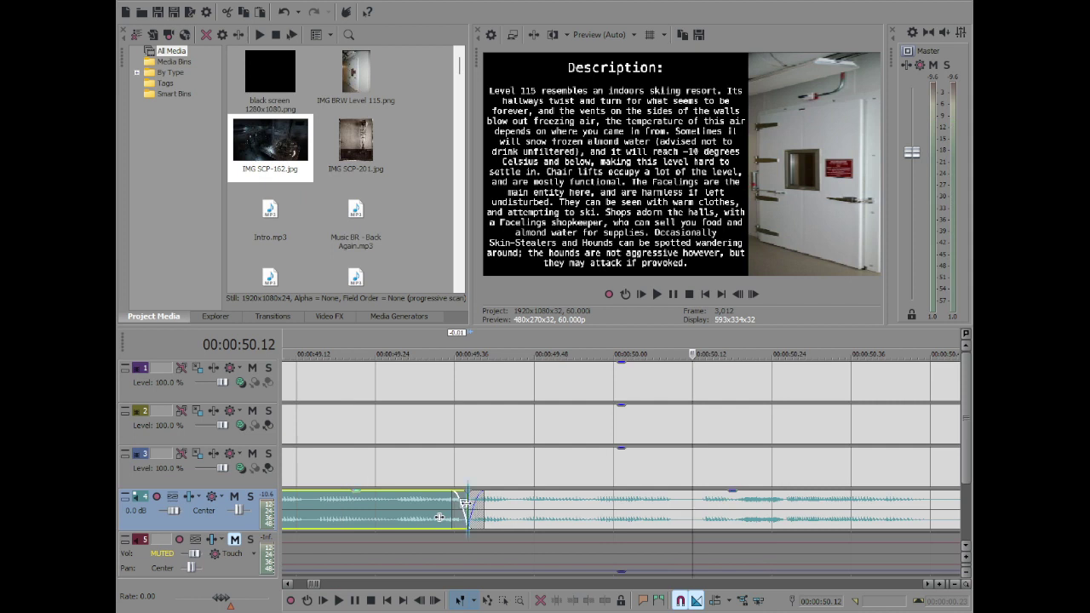
Try refining the position of the narration after the cut by a frame and replay the twentieth phrase
{"action": "left_click_drag", "start_coordinate": [584, 512], "coordinate": [578, 512]}
{"action": "left_click", "coordinate": [349, 518]}
{"action": "key", "text": "space"}
{"action": "scroll", "coordinate": [357, 519], "scroll_direction": "down", "scroll_amount": 1}
{"action": "key", "text": "space"}
{"action": "scroll", "coordinate": [585, 515], "scroll_direction": "up", "scroll_amount": 4}
{"action": "left_click", "coordinate": [656, 498]}
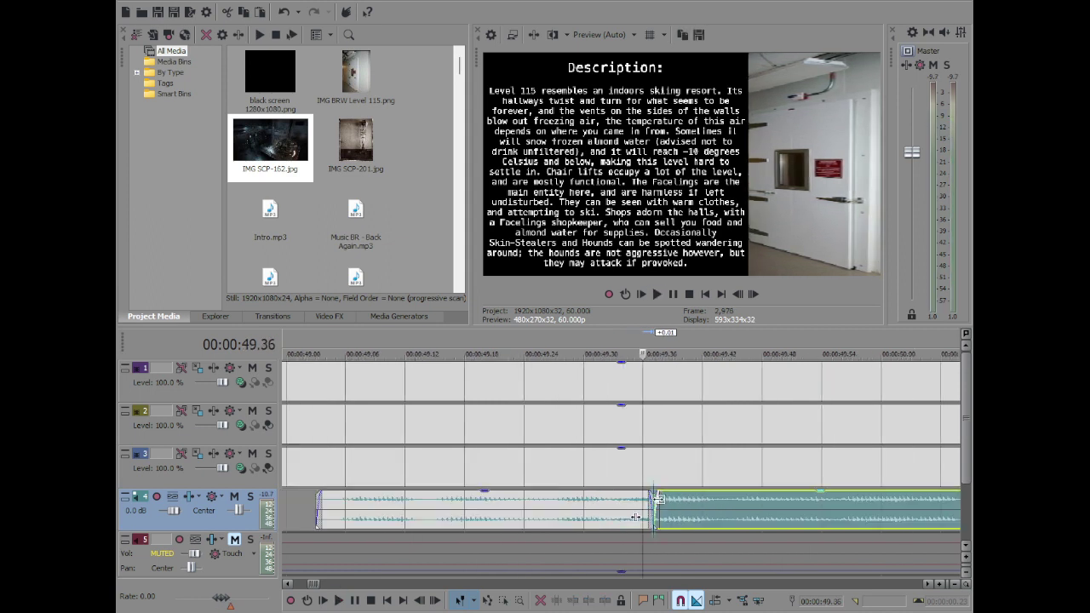
Replay the twentieth phrase from before its start and recheck the join at the cut
{"action": "left_click", "coordinate": [302, 503]}
{"action": "key", "text": "space"}
{"action": "scroll", "coordinate": [562, 504], "scroll_direction": "down", "scroll_amount": 1}
{"action": "key", "text": "space"}
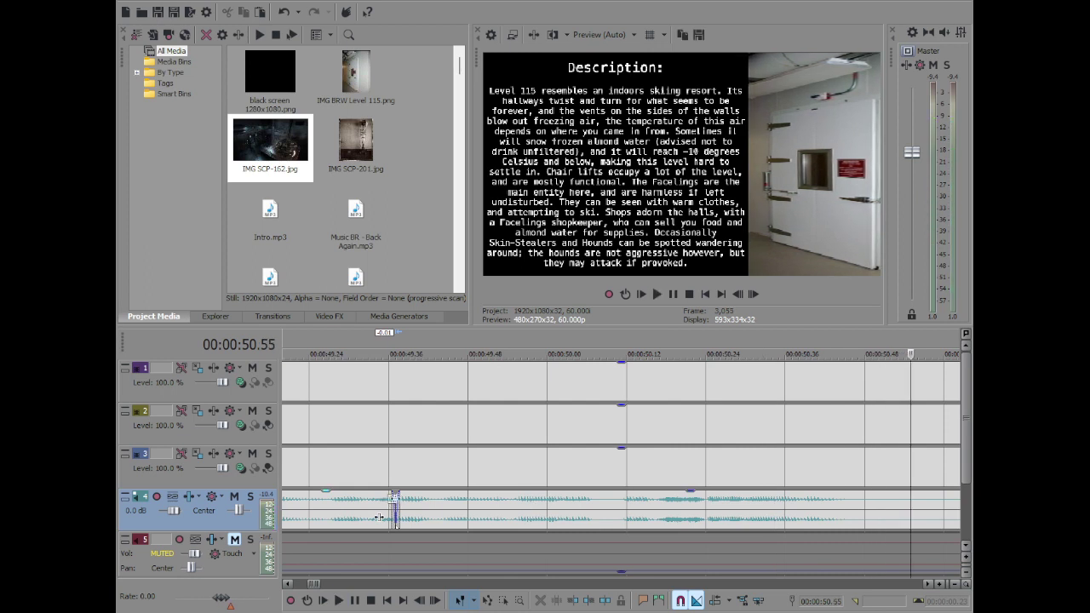
{"action": "left_click", "coordinate": [396, 498]}
{"action": "scroll", "coordinate": [403, 500], "scroll_direction": "down", "scroll_amount": 2}
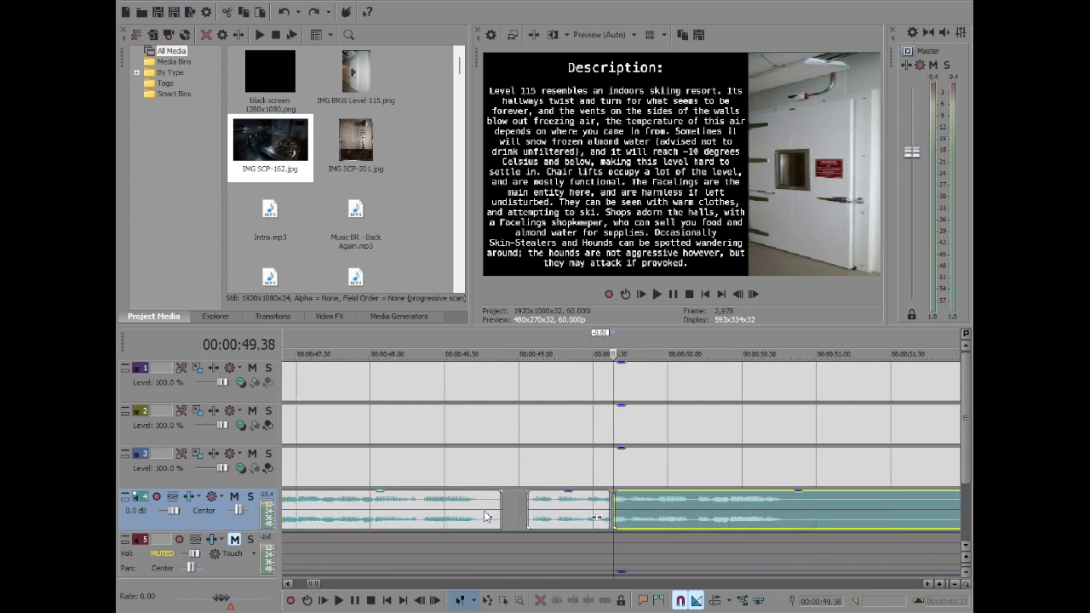
Delete the short piece before the cut and extend the remaining narration's start back to 00:00:49.03, measuring the gap before it
{"action": "left_click", "coordinate": [527, 503]}
{"action": "key", "text": "Delete"}
{"action": "left_click_drag", "start_coordinate": [615, 504], "coordinate": [548, 514]}
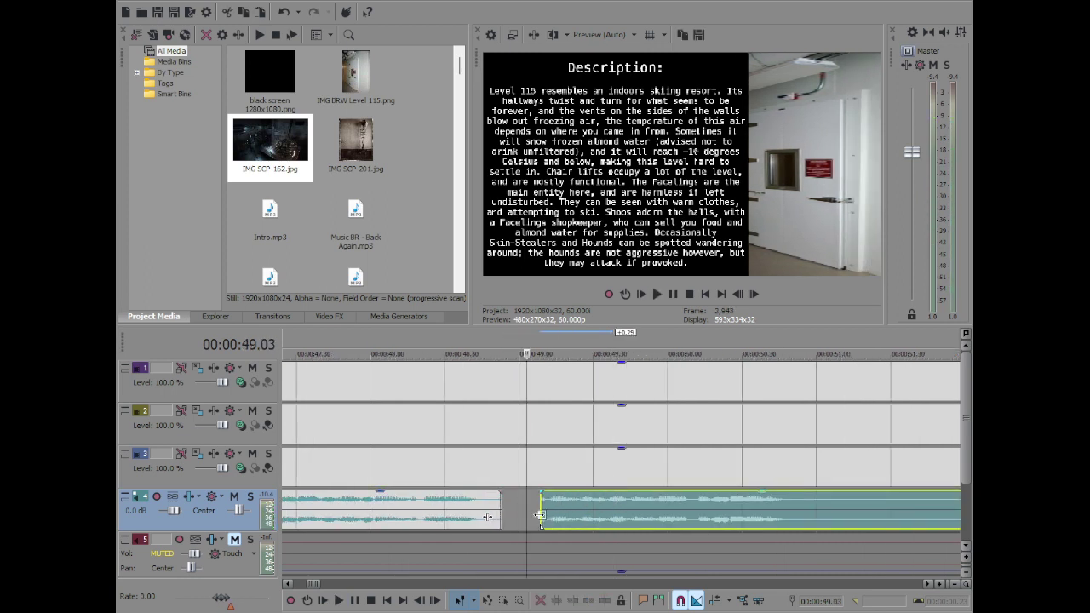
{"action": "key", "text": "space"}
{"action": "key", "text": "space"}
{"action": "left_click", "coordinate": [526, 502]}
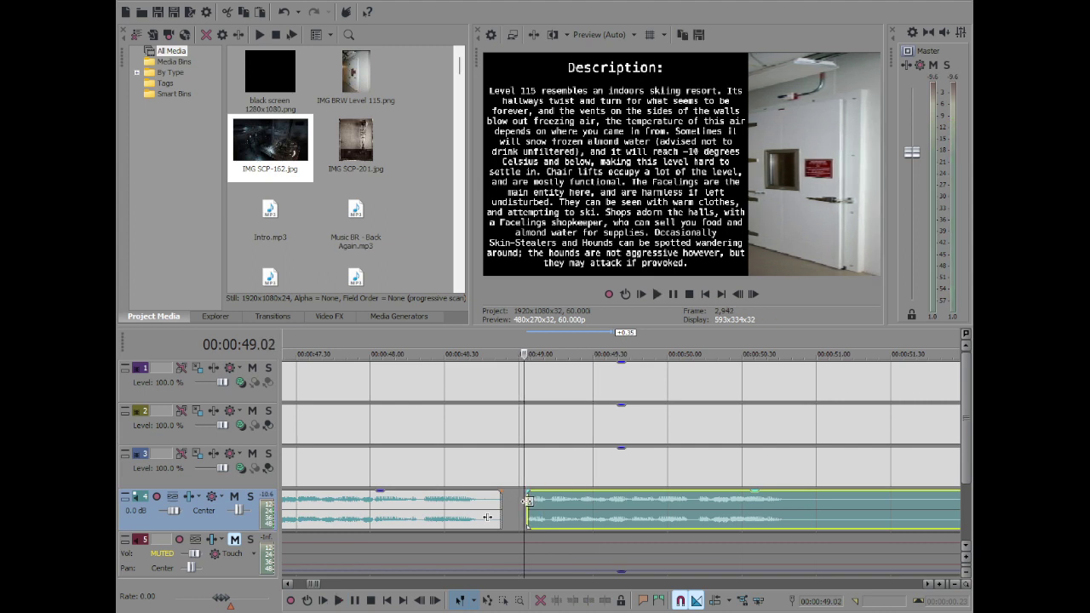
{"action": "left_click_drag", "start_coordinate": [526, 508], "coordinate": [529, 509]}
{"action": "double_click", "coordinate": [513, 509]}
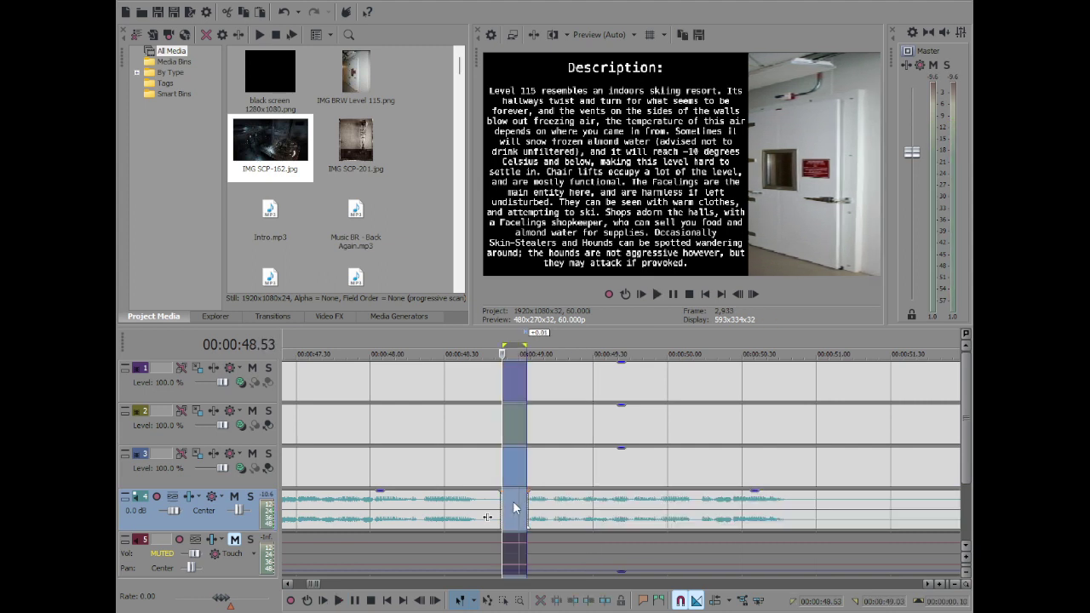
Play back the narration on track 4 and split it at the end of the phrase, at about 00:00:51.00
{"action": "left_click", "coordinate": [528, 502]}
{"action": "key", "text": "space"}
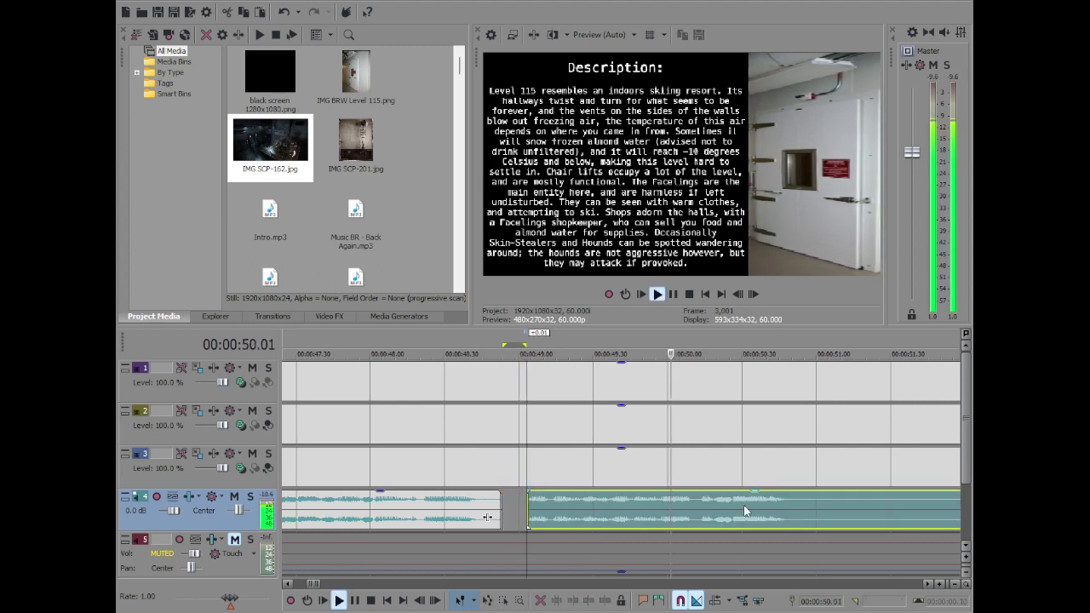
{"action": "scroll", "coordinate": [756, 511], "scroll_direction": "down", "scroll_amount": 1}
{"action": "scroll", "coordinate": [756, 507], "scroll_direction": "up", "scroll_amount": 1}
{"action": "key", "text": "Return"}
{"action": "left_click", "coordinate": [634, 506]}
{"action": "key", "text": "space"}
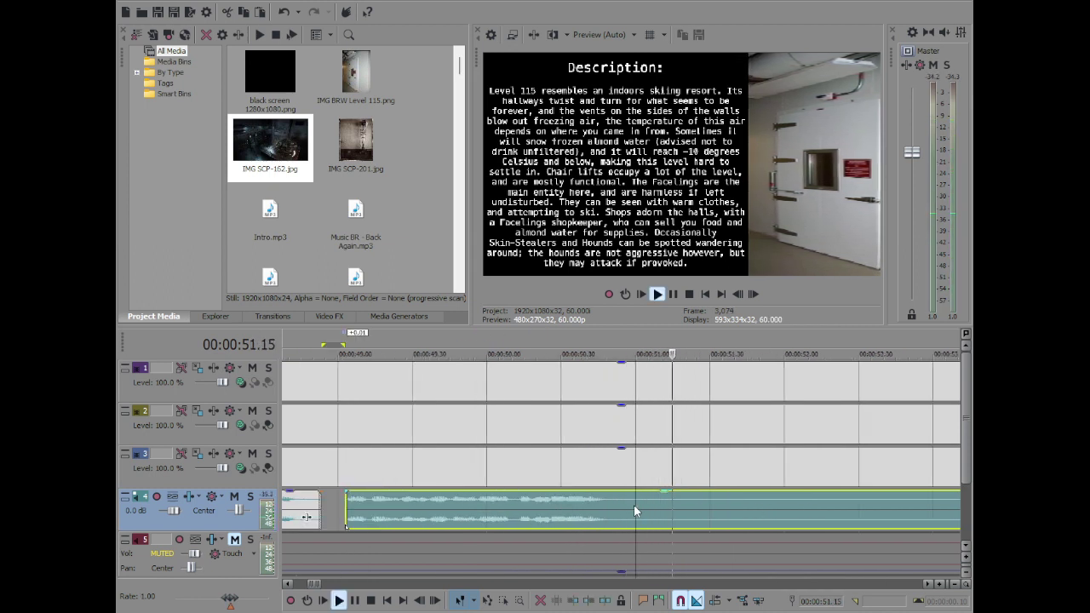
{"action": "key", "text": "space"}
{"action": "key", "text": "s"}
Remove the narration piece from about 00:00:51.00 to 00:00:51.25 and add a short fade-out to the clip before the gap
{"action": "left_click", "coordinate": [758, 508]}
{"action": "left_click", "coordinate": [665, 504]}
{"action": "left_click", "coordinate": [698, 502]}
{"action": "key", "text": "s"}
{"action": "left_click", "coordinate": [678, 502]}
{"action": "key", "text": "Delete"}
{"action": "left_click_drag", "start_coordinate": [633, 493], "coordinate": [621, 494]}
Listen for the start of the next usable take on track 4 and split the narration at 00:00:59.00
{"action": "key", "text": "space"}
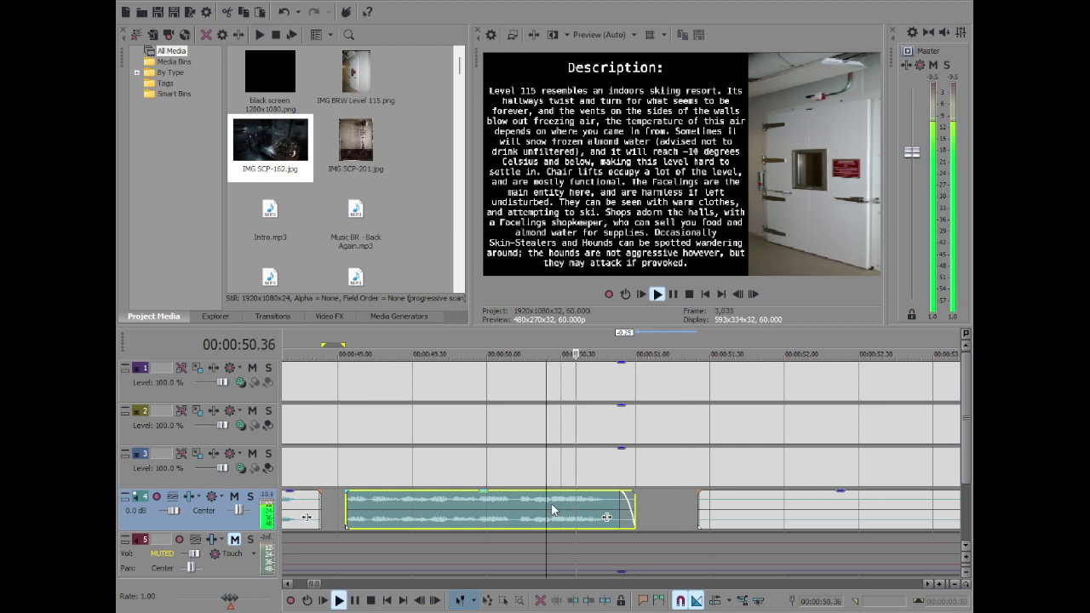
{"action": "scroll", "coordinate": [553, 504], "scroll_direction": "down", "scroll_amount": 2}
{"action": "key", "text": "Return"}
{"action": "left_click", "coordinate": [806, 501]}
{"action": "key", "text": "space"}
{"action": "scroll", "coordinate": [805, 500], "scroll_direction": "up", "scroll_amount": 1}
{"action": "left_click", "coordinate": [865, 504]}
{"action": "scroll", "coordinate": [620, 511], "scroll_direction": "down", "scroll_amount": 1}
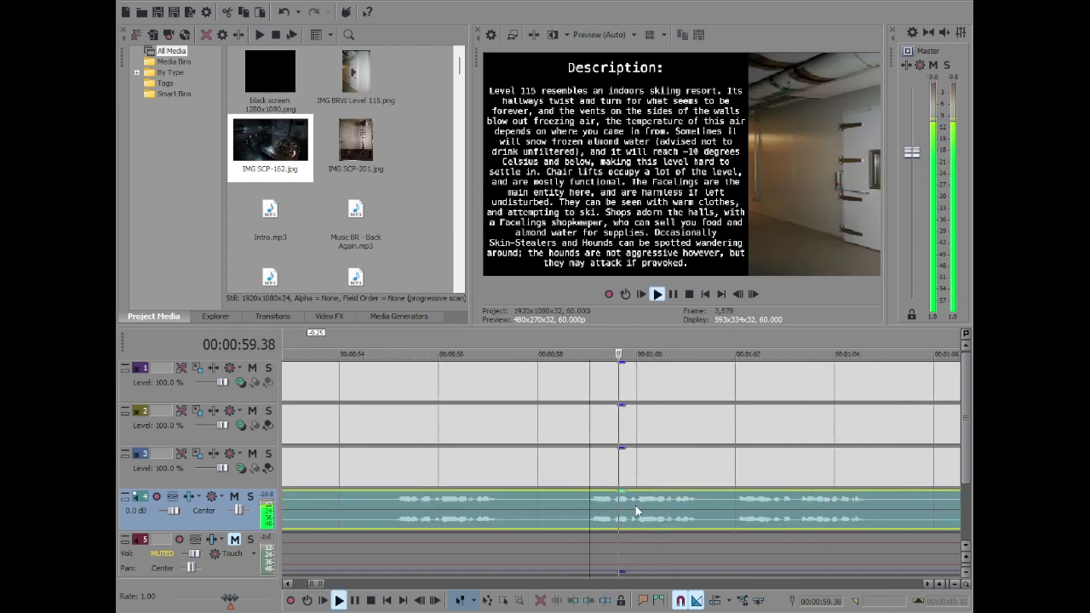
{"action": "scroll", "coordinate": [620, 511], "scroll_direction": "up", "scroll_amount": 1}
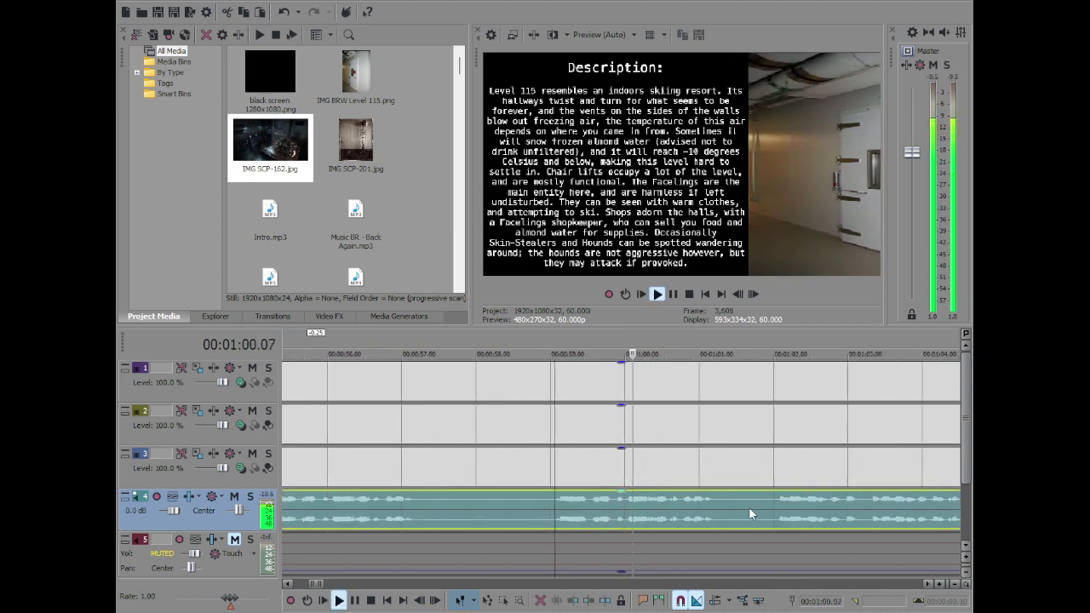
{"action": "left_click", "coordinate": [547, 500]}
{"action": "key", "text": "space"}
{"action": "key", "text": "s"}
Delete the piece before the 00:00:59.00 cut and move the remaining narration earlier to start at 00:00:51.30
{"action": "scroll", "coordinate": [548, 501], "scroll_direction": "down", "scroll_amount": 3}
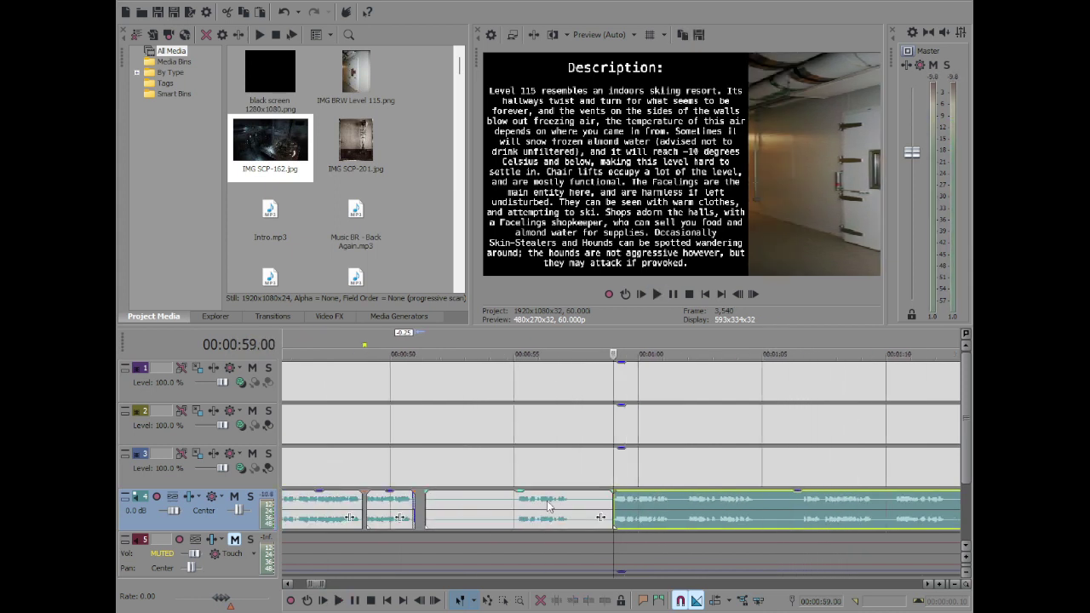
{"action": "left_click", "coordinate": [442, 501]}
{"action": "key", "text": "Delete"}
{"action": "left_click_drag", "start_coordinate": [674, 514], "coordinate": [471, 503]}
{"action": "double_click", "coordinate": [433, 508]}
{"action": "left_click", "coordinate": [429, 501]}
{"action": "scroll", "coordinate": [470, 502], "scroll_direction": "up", "scroll_amount": 5}
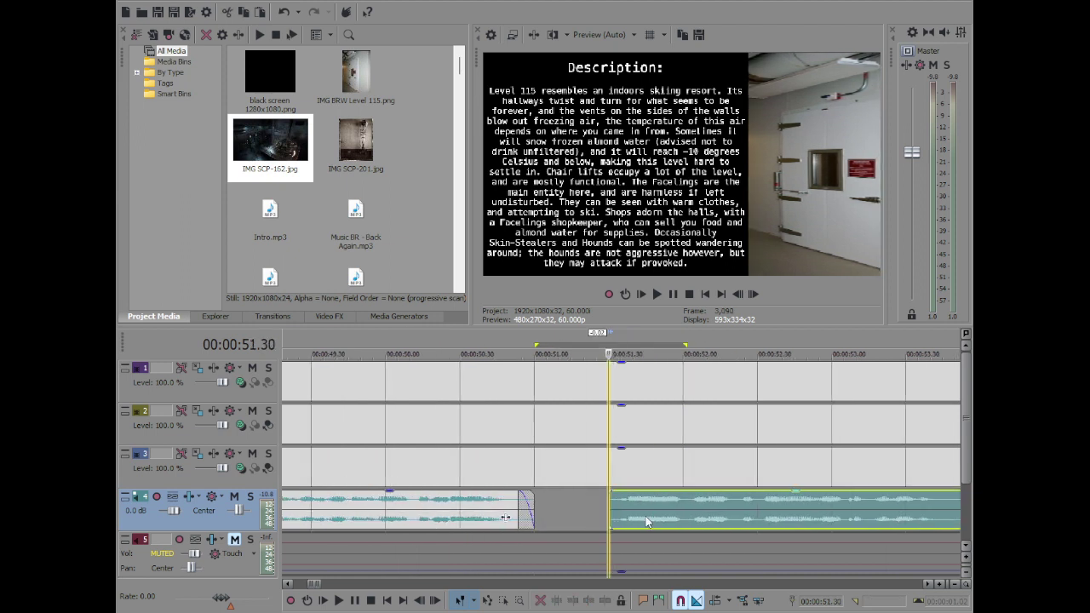
{"action": "double_click", "coordinate": [573, 507]}
Play back the moved narration and split it at the end of the phrase, at about 00:00:53.50
{"action": "key", "text": "space"}
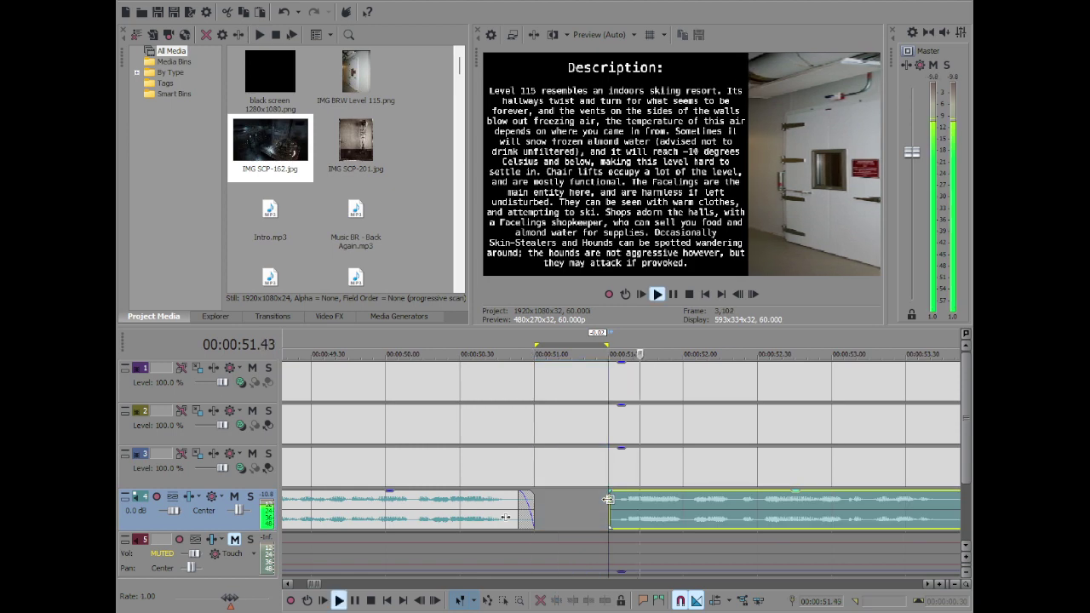
{"action": "scroll", "coordinate": [640, 501], "scroll_direction": "down", "scroll_amount": 7}
{"action": "scroll", "coordinate": [703, 506], "scroll_direction": "up", "scroll_amount": 6}
{"action": "key", "text": "Return"}
{"action": "left_click", "coordinate": [613, 500]}
{"action": "key", "text": "space"}
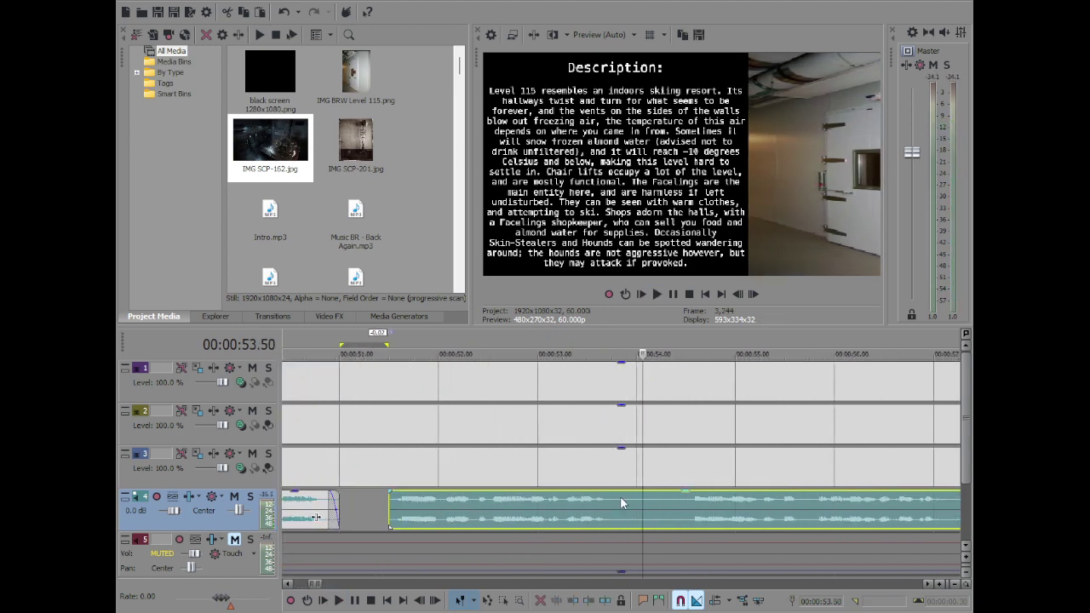
{"action": "key", "text": "space"}
{"action": "key", "text": "s"}
Remove the unwanted narration from about 00:00:53.50 to 00:00:55.48 and move the rest to start at 00:00:54.00
{"action": "left_click", "coordinate": [678, 500]}
{"action": "key", "text": "space"}
{"action": "scroll", "coordinate": [689, 501], "scroll_direction": "down", "scroll_amount": 3}
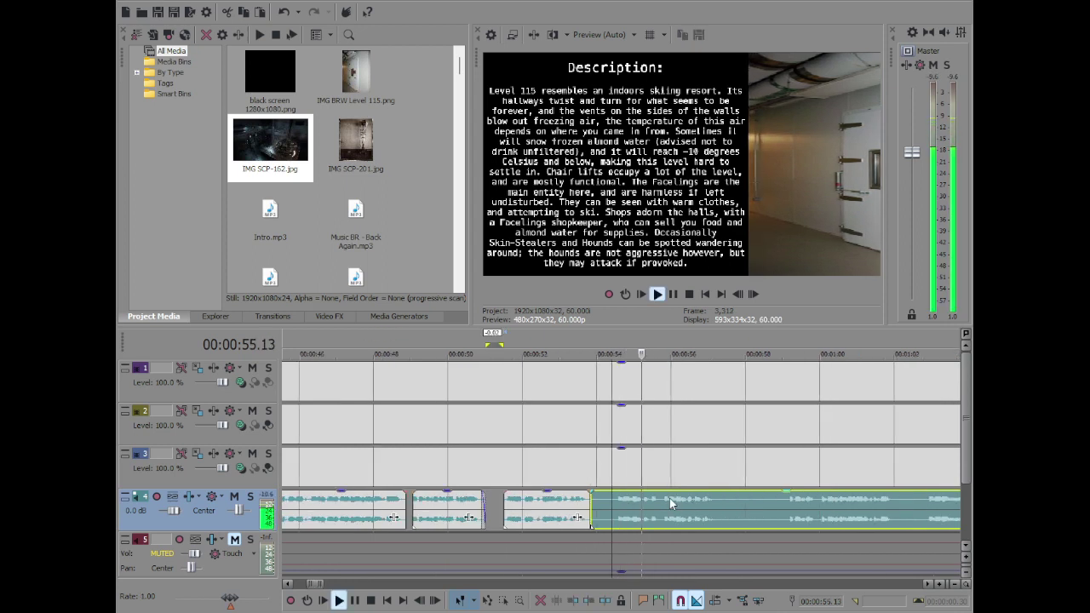
{"action": "scroll", "coordinate": [766, 500], "scroll_direction": "up", "scroll_amount": 2}
{"action": "left_click", "coordinate": [882, 503]}
{"action": "left_click", "coordinate": [628, 497]}
{"action": "key", "text": "space"}
{"action": "key", "text": "s"}
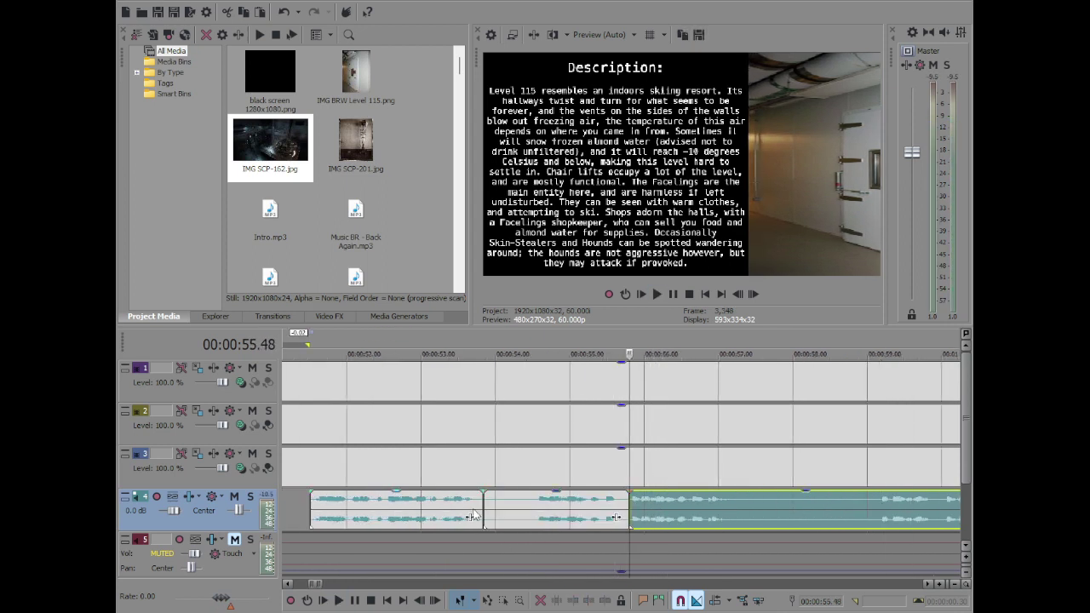
{"action": "left_click", "coordinate": [494, 508]}
{"action": "key", "text": "Delete"}
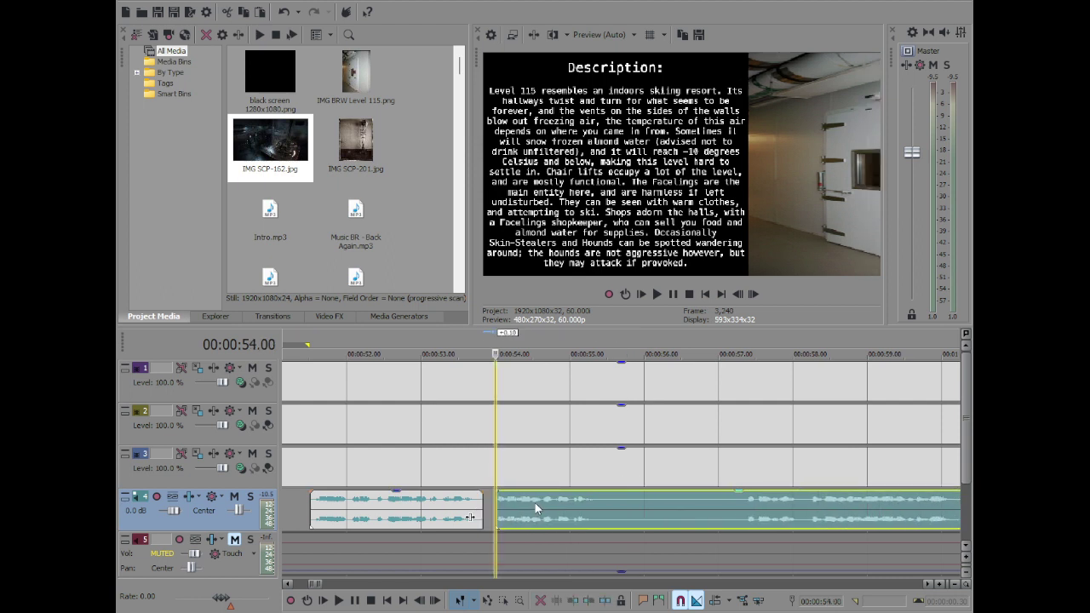
Play back the clip starting at 00:00:54.00 and split it after its phrase, at about 00:00:55.25
{"action": "key", "text": "space"}
{"action": "scroll", "coordinate": [596, 504], "scroll_direction": "up", "scroll_amount": 2}
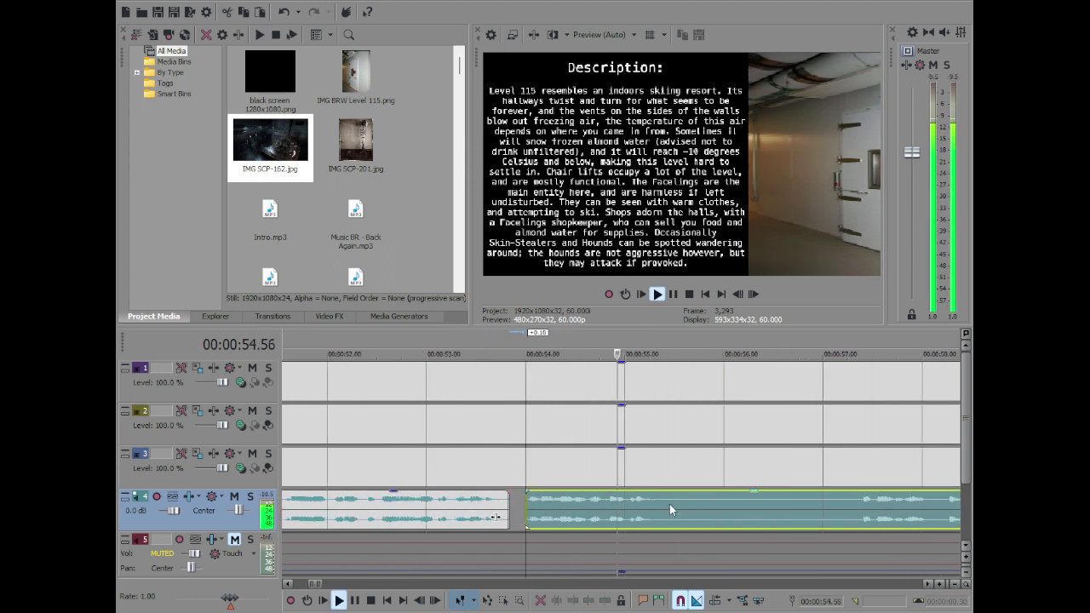
{"action": "key", "text": "space"}
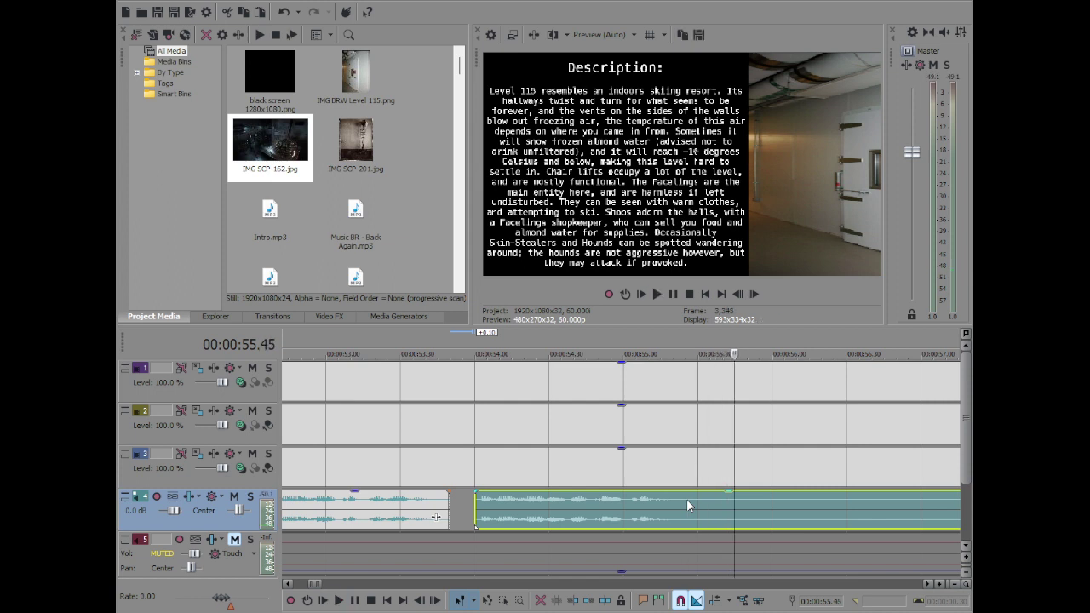
{"action": "key", "text": "space"}
{"action": "key", "text": "space"}
{"action": "key", "text": "space"}
{"action": "left_click", "coordinate": [686, 497]}
{"action": "key", "text": "s"}
Listen for the next usable take and split the narration at its start, at about 00:00:58.10
{"action": "scroll", "coordinate": [686, 498], "scroll_direction": "down", "scroll_amount": 2}
{"action": "left_click", "coordinate": [818, 505]}
{"action": "key", "text": "space"}
{"action": "scroll", "coordinate": [819, 505], "scroll_direction": "down", "scroll_amount": 2}
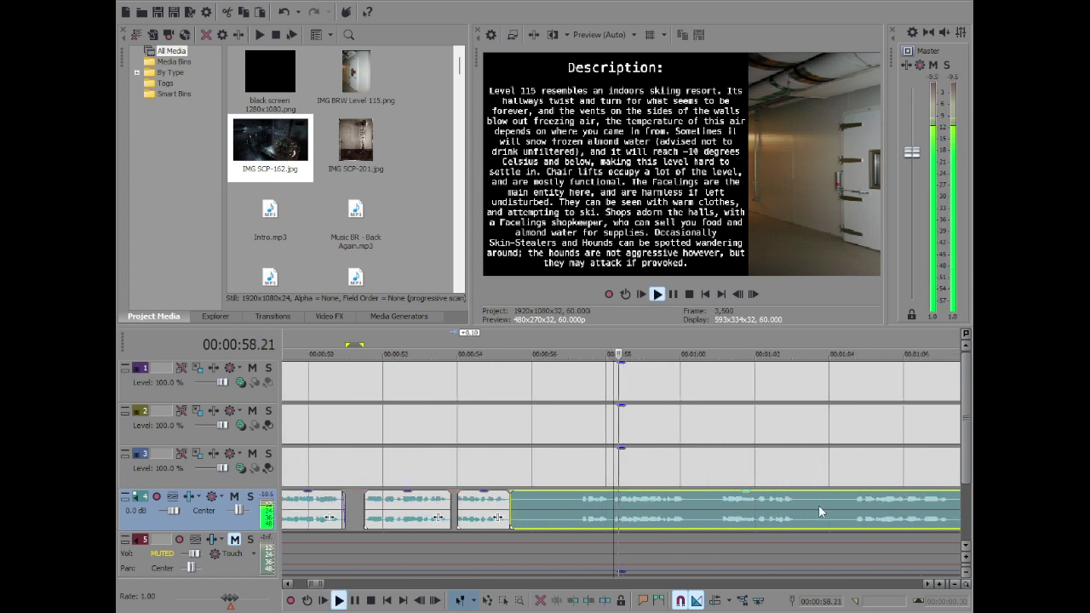
{"action": "scroll", "coordinate": [813, 505], "scroll_direction": "up", "scroll_amount": 1}
{"action": "left_click", "coordinate": [748, 504]}
{"action": "key", "text": "space"}
{"action": "key", "text": "space"}
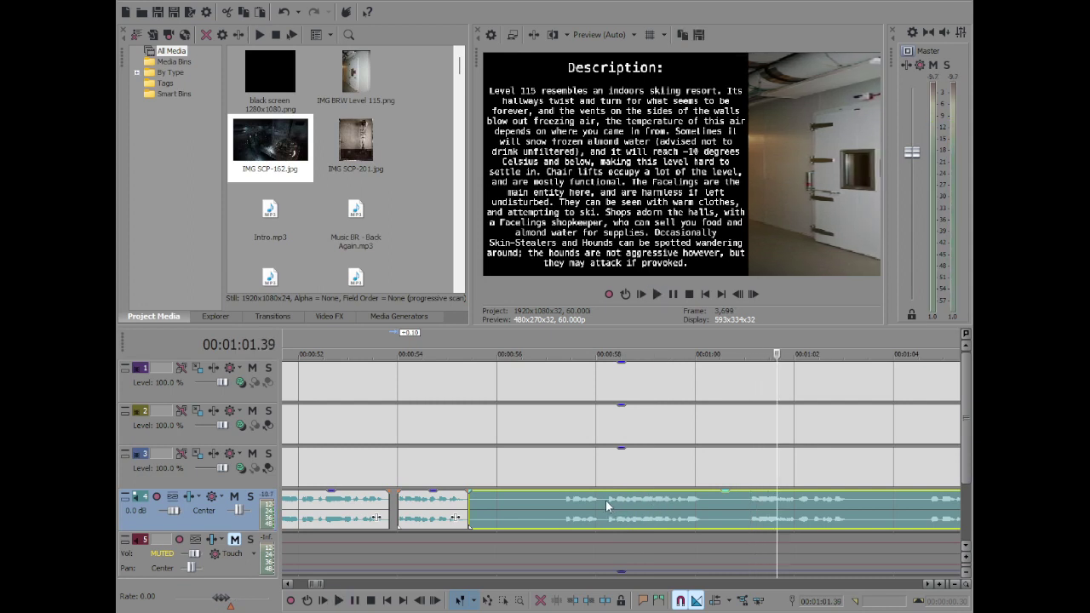
{"action": "left_click", "coordinate": [606, 501]}
{"action": "key", "text": "space"}
{"action": "key", "text": "s"}
Delete the piece between the last two cuts and move the remaining narration to start at 00:00:55.56
{"action": "left_click", "coordinate": [497, 504]}
{"action": "key", "text": "Delete"}
{"action": "left_click_drag", "start_coordinate": [669, 509], "coordinate": [563, 504]}
{"action": "left_click", "coordinate": [488, 505]}
{"action": "double_click", "coordinate": [487, 502]}
{"action": "left_click", "coordinate": [497, 500]}
{"action": "left_click", "coordinate": [525, 502]}
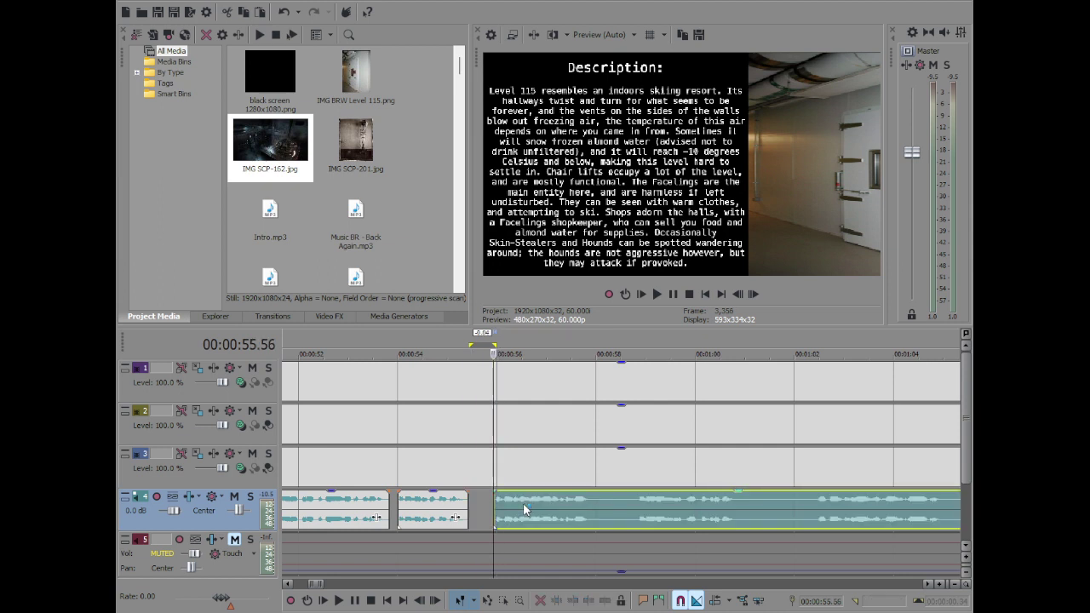
Play back the repositioned narration and split it at the end of the phrase, at 00:00:58.00
{"action": "key", "text": "space"}
{"action": "scroll", "coordinate": [523, 502], "scroll_direction": "down", "scroll_amount": 3}
{"action": "scroll", "coordinate": [654, 503], "scroll_direction": "up", "scroll_amount": 6}
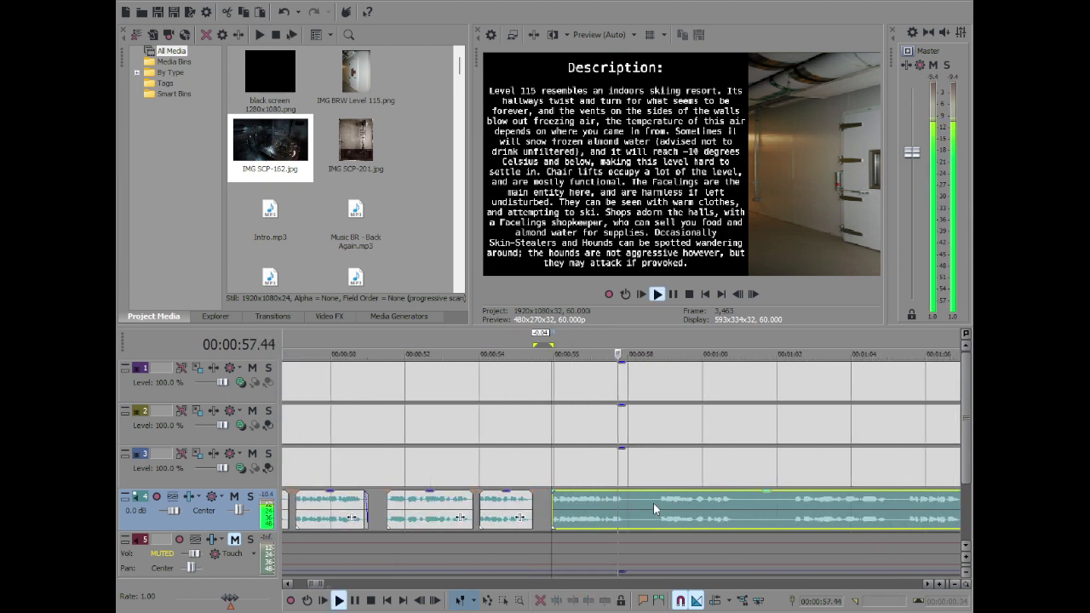
{"action": "key", "text": "space"}
{"action": "key", "text": "space"}
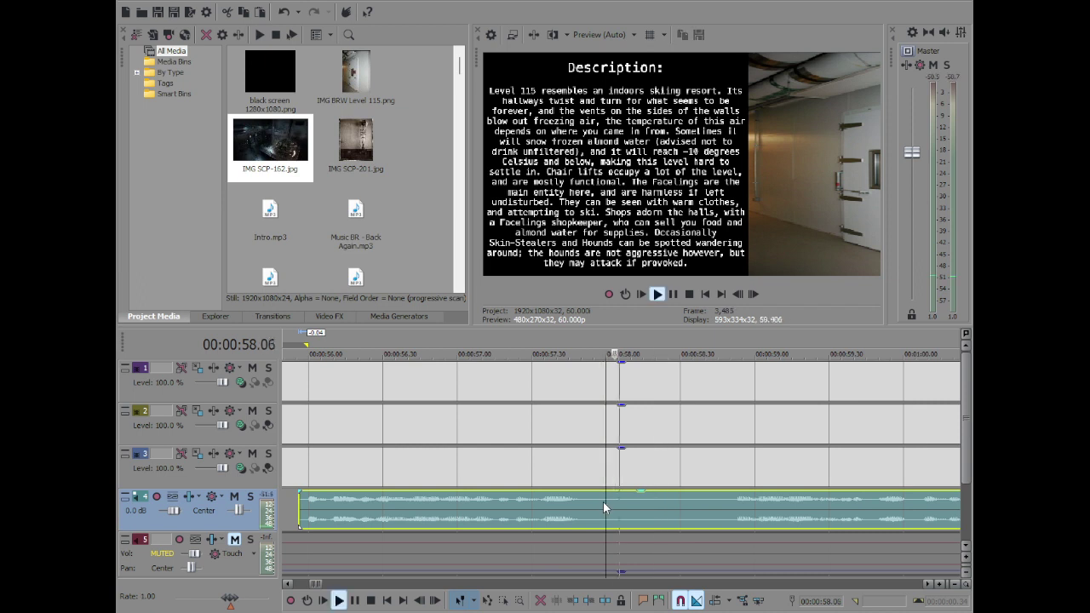
{"action": "key", "text": "s"}
Remove the pause from 00:00:58.00 to 00:00:58.50 and move the remaining narration to start at about 00:00:58.10
{"action": "scroll", "coordinate": [750, 502], "scroll_direction": "down", "scroll_amount": 3}
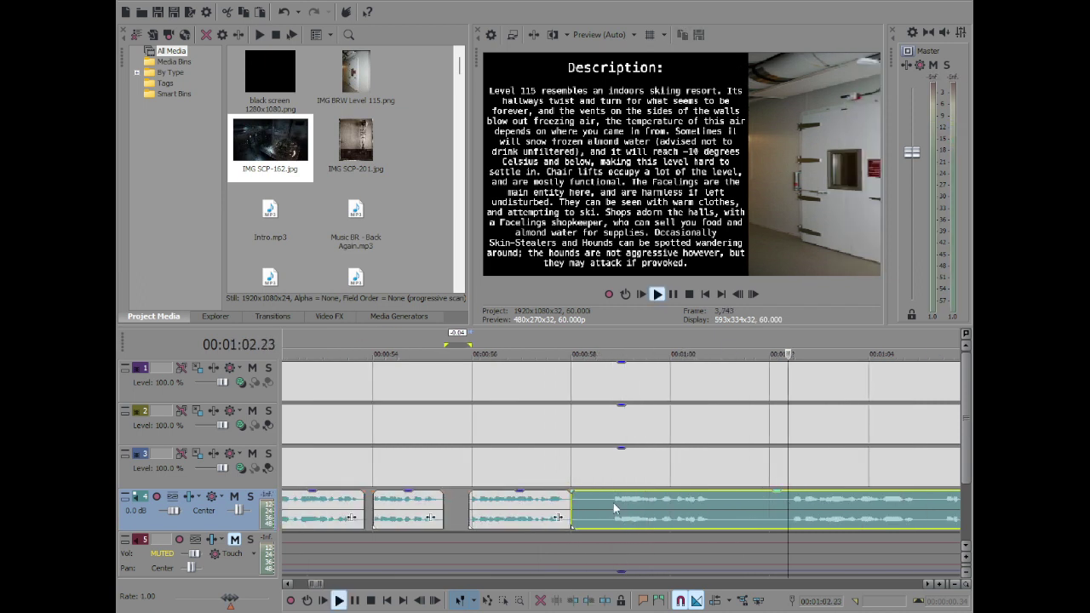
{"action": "key", "text": "space"}
{"action": "key", "text": "space"}
{"action": "key", "text": "space"}
{"action": "key", "text": "s"}
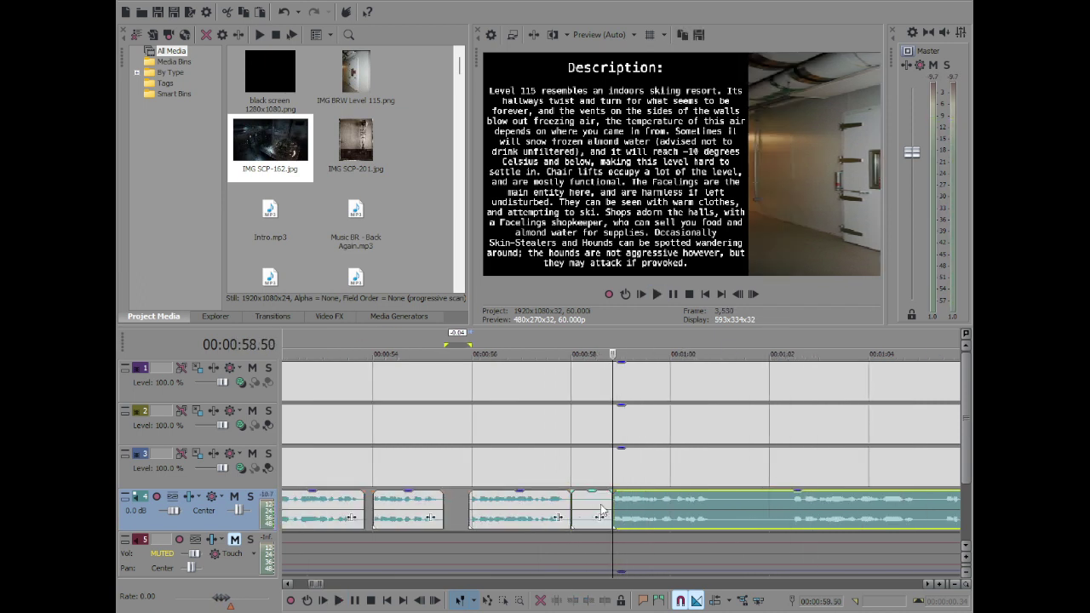
{"action": "left_click", "coordinate": [579, 503]}
{"action": "key", "text": "Delete"}
{"action": "left_click_drag", "start_coordinate": [667, 504], "coordinate": [625, 506]}
{"action": "left_click_drag", "start_coordinate": [624, 506], "coordinate": [632, 506]}
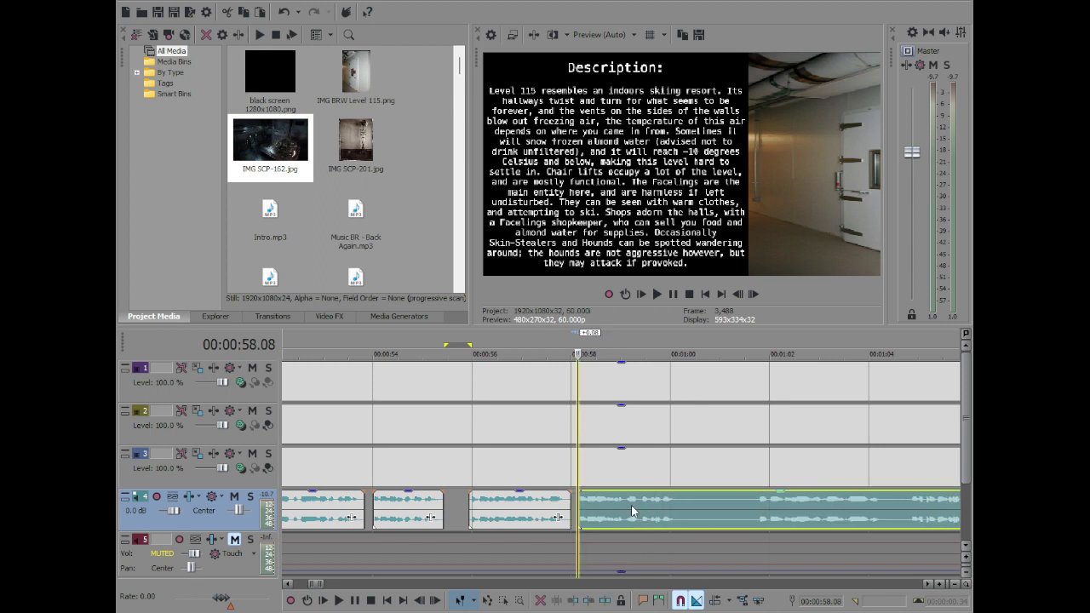
Play back the narration from about 00:00:58.10 and split it after the phrase, at about 00:01:00.22
{"action": "key", "text": "space"}
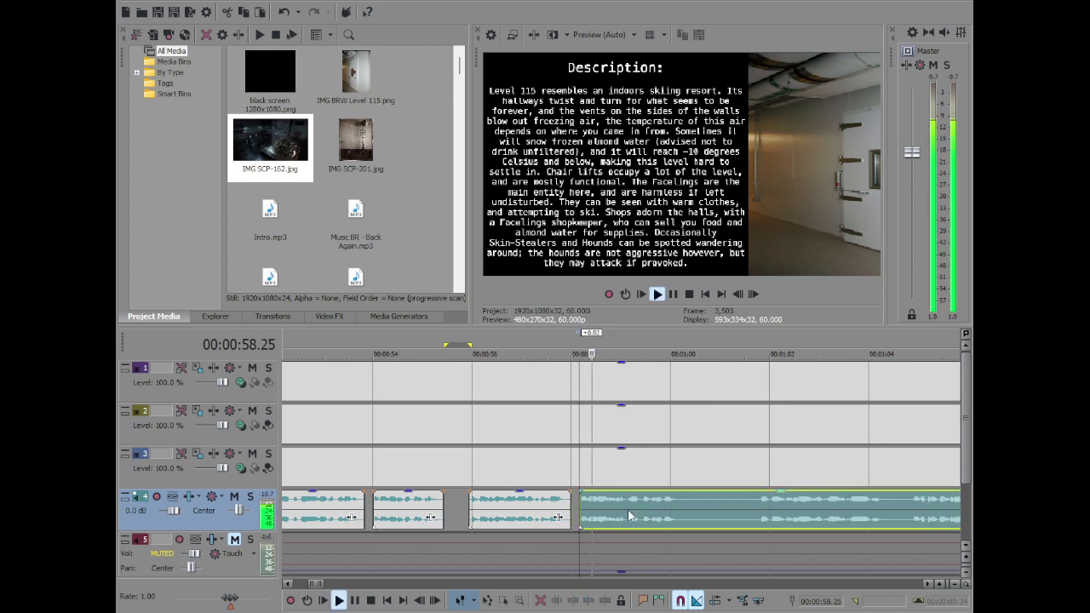
{"action": "scroll", "coordinate": [628, 513], "scroll_direction": "down", "scroll_amount": 3}
{"action": "scroll", "coordinate": [640, 511], "scroll_direction": "up", "scroll_amount": 5}
{"action": "left_click", "coordinate": [628, 502]}
{"action": "key", "text": "space"}
{"action": "key", "text": "space"}
{"action": "key", "text": "Return"}
{"action": "key", "text": "space"}
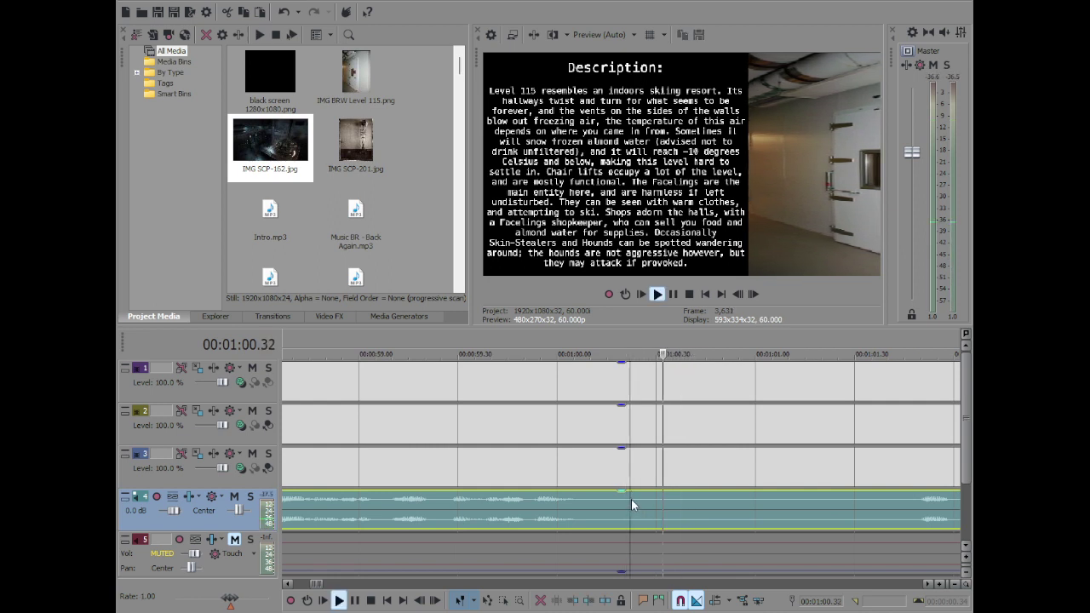
{"action": "scroll", "coordinate": [631, 499], "scroll_direction": "down", "scroll_amount": 3}
{"action": "scroll", "coordinate": [734, 504], "scroll_direction": "up", "scroll_amount": 1}
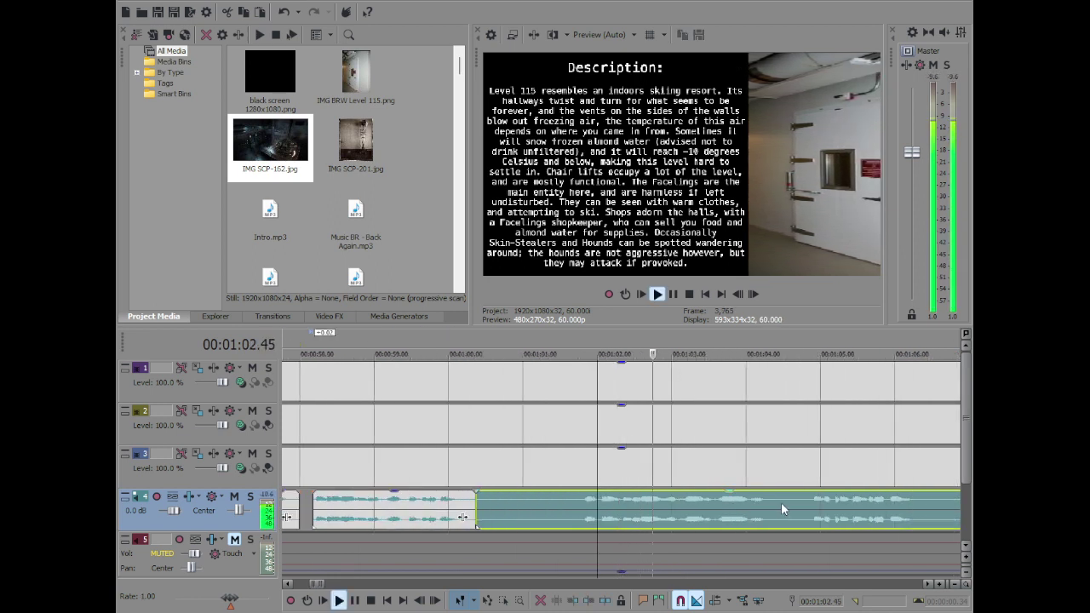
Listen for where the next phrase begins and split the narration just before it, at about 00:01:01.48
{"action": "left_click", "coordinate": [805, 504]}
{"action": "key", "text": "space"}
{"action": "key", "text": "space"}
{"action": "left_click", "coordinate": [582, 503]}
{"action": "key", "text": "space"}
{"action": "key", "text": "space"}
{"action": "key", "text": "space"}
{"action": "key", "text": "s"}
Delete the pause between the last two cuts and move the remaining narration to start at 00:01:00.52
{"action": "left_click", "coordinate": [524, 508]}
{"action": "key", "text": "Delete"}
{"action": "left_click_drag", "start_coordinate": [620, 511], "coordinate": [531, 530]}
{"action": "double_click", "coordinate": [509, 504]}
{"action": "left_click", "coordinate": [512, 504]}
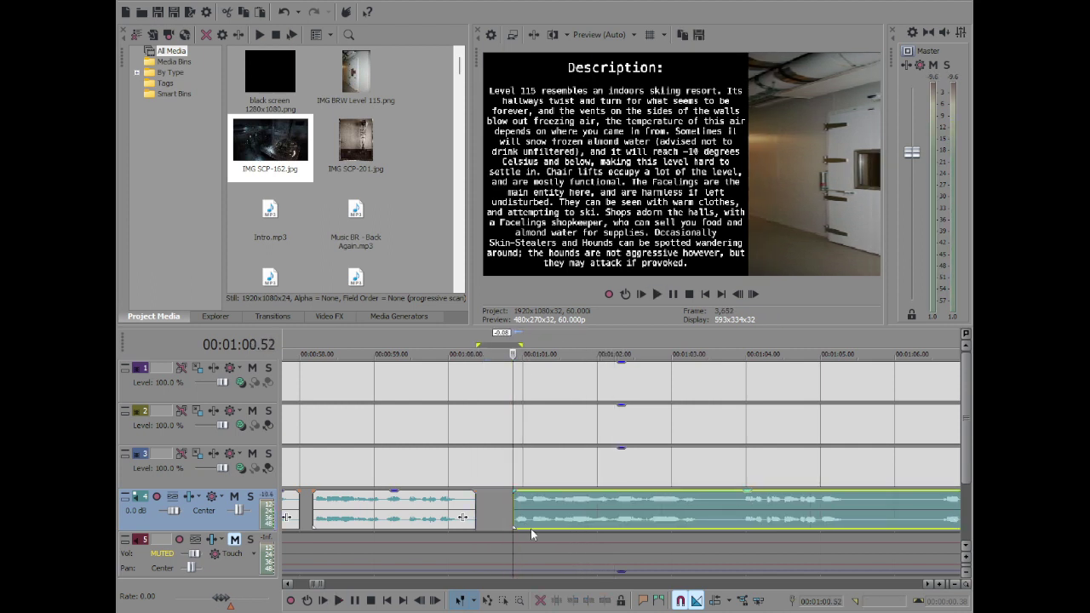
Play back the narration, split it at 00:01:02.39, and add a short fade-in to the piece after the cut
{"action": "key", "text": "space"}
{"action": "scroll", "coordinate": [584, 506], "scroll_direction": "down", "scroll_amount": 2}
{"action": "scroll", "coordinate": [554, 504], "scroll_direction": "up", "scroll_amount": 4}
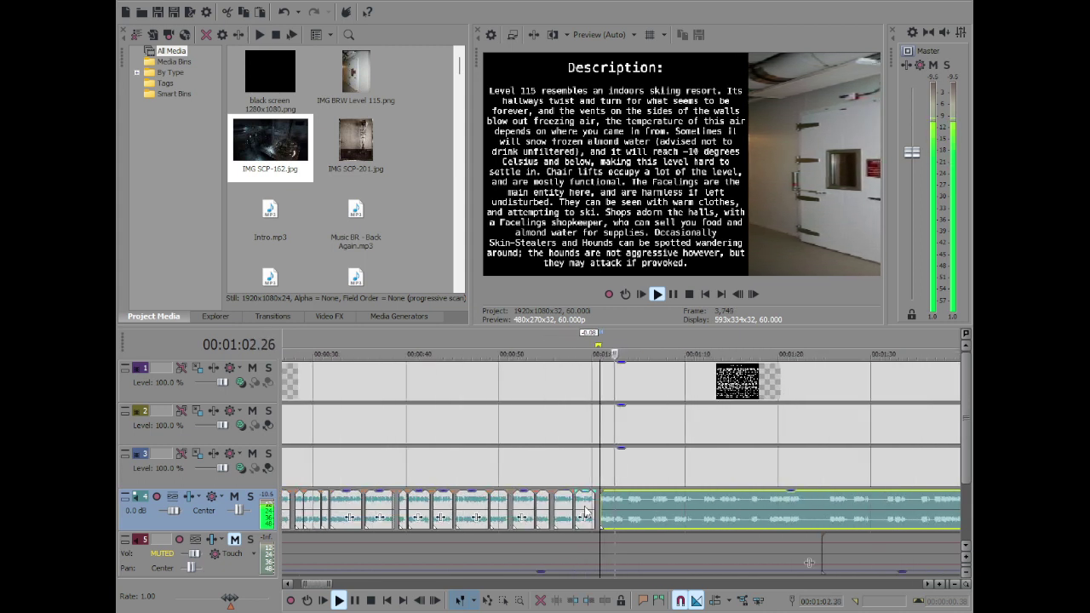
{"action": "key", "text": "space"}
{"action": "left_click", "coordinate": [520, 500]}
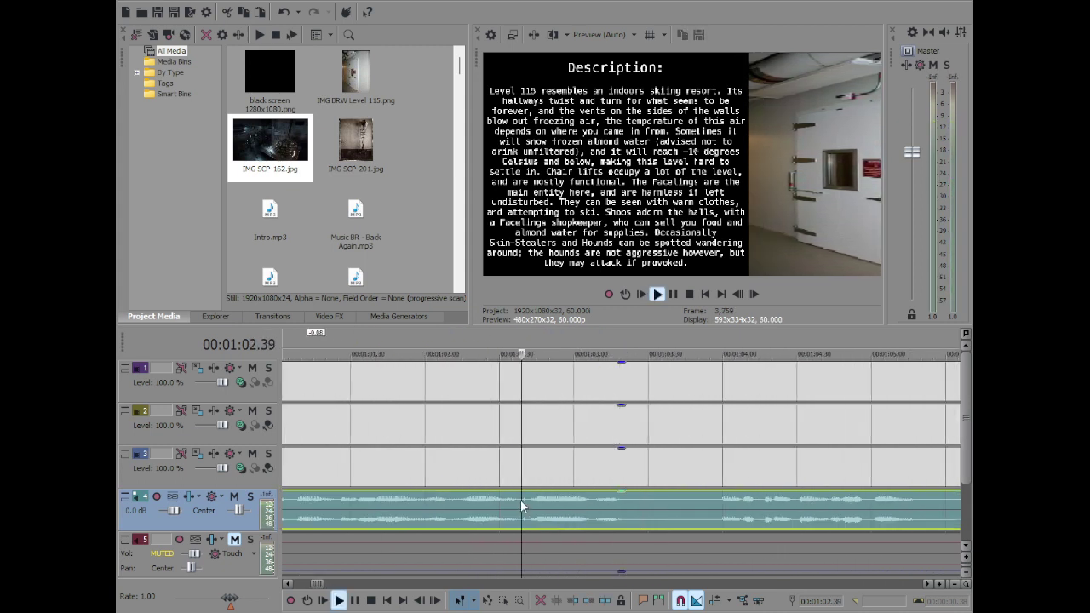
{"action": "key", "text": "s"}
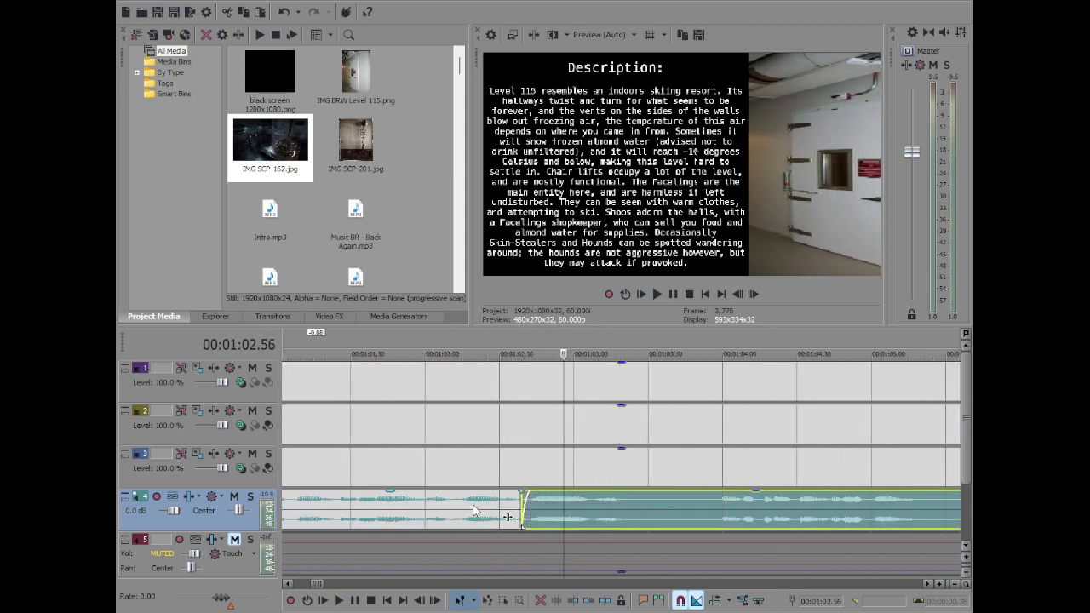
Listen to the join at 00:01:02.39 and nudge the narration piece after it slightly
{"action": "left_click", "coordinate": [514, 509]}
{"action": "key", "text": "space"}
{"action": "key", "text": "space"}
{"action": "left_click_drag", "start_coordinate": [525, 507], "coordinate": [528, 508]}
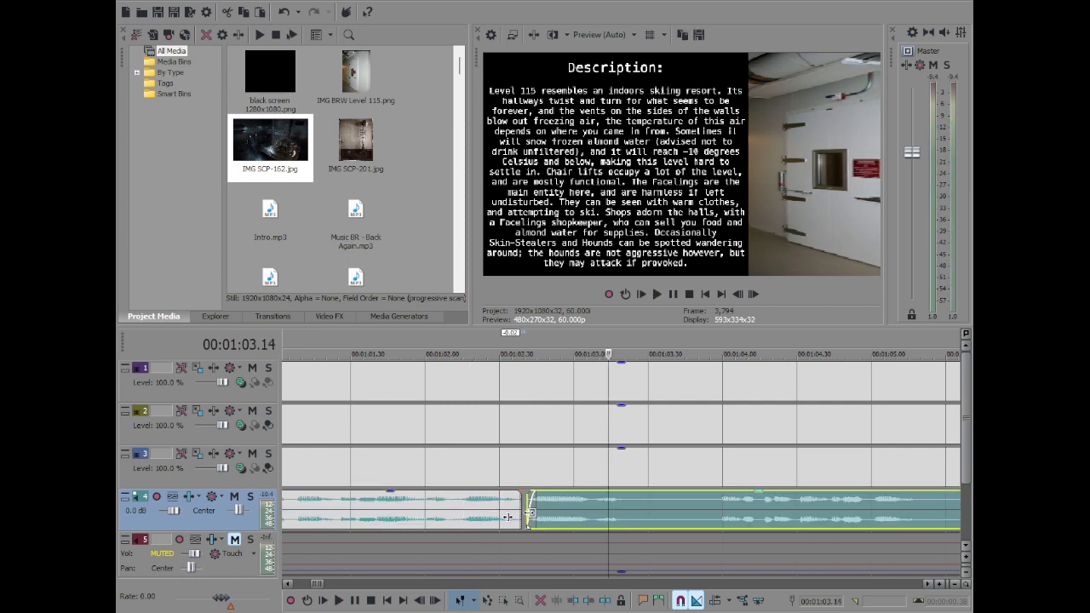
Play back across the nudged join and split the narration after the phrase, at about 00:01:03.20
{"action": "left_click", "coordinate": [385, 511]}
{"action": "key", "text": "space"}
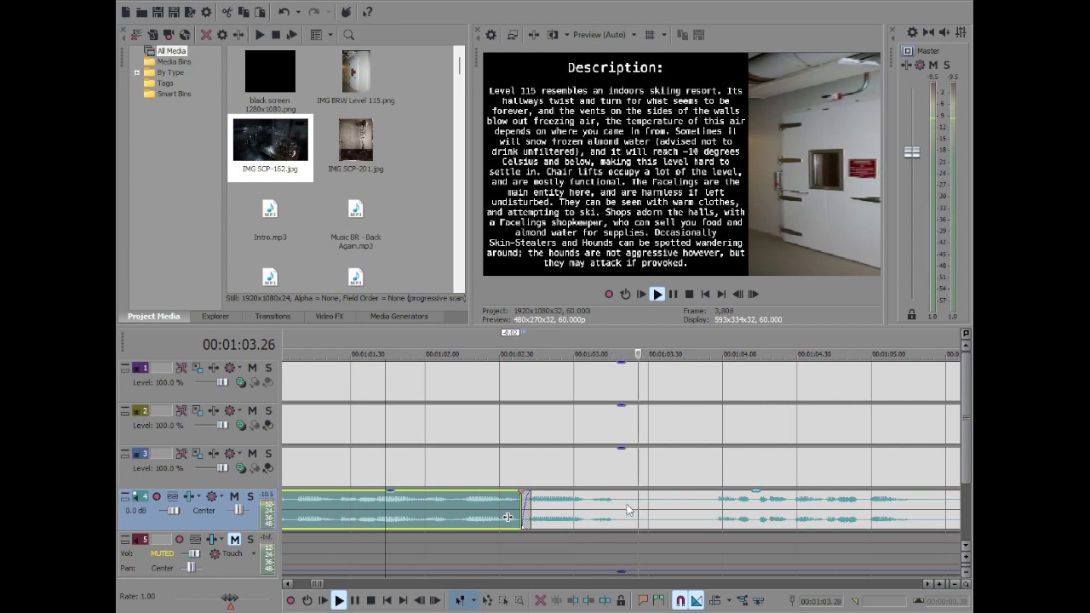
{"action": "left_click", "coordinate": [625, 504]}
{"action": "key", "text": "space"}
{"action": "key", "text": "s"}
Remove the pause from about 00:01:03.20 to 00:01:03.55 and move the remaining narration to start at about 00:01:03.30
{"action": "left_click", "coordinate": [730, 506]}
{"action": "key", "text": "space"}
{"action": "scroll", "coordinate": [733, 507], "scroll_direction": "down", "scroll_amount": 1}
{"action": "left_click", "coordinate": [796, 503]}
{"action": "left_click", "coordinate": [595, 497]}
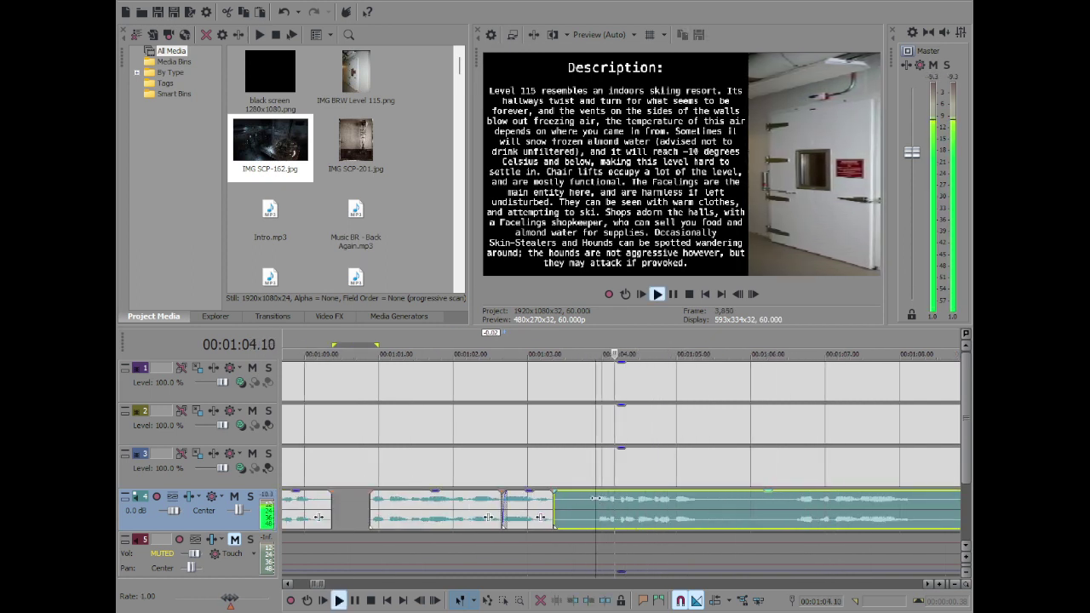
{"action": "key", "text": "space"}
{"action": "key", "text": "s"}
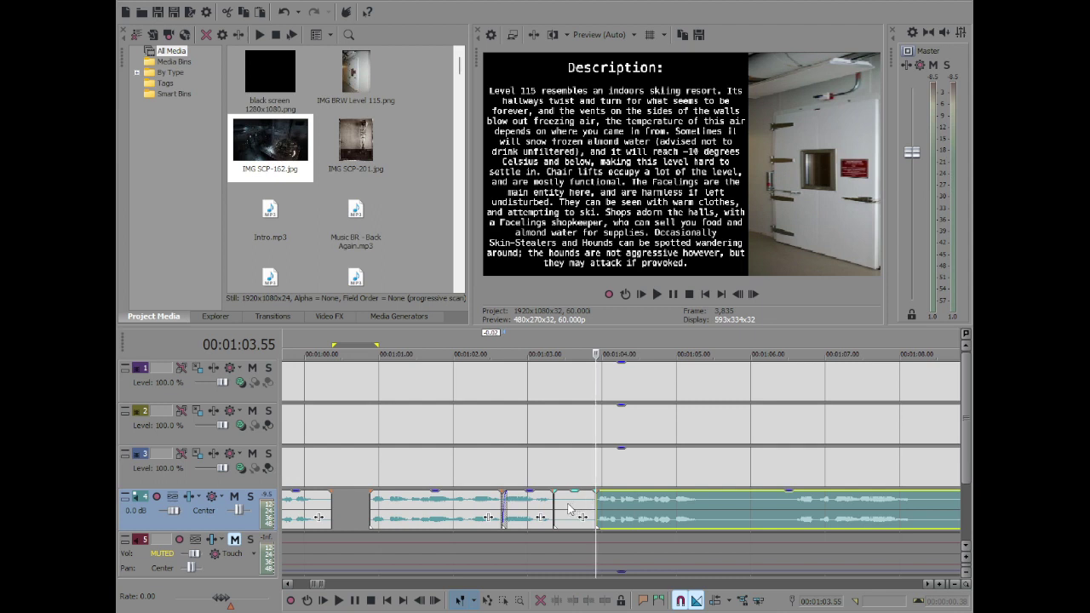
{"action": "left_click", "coordinate": [564, 504]}
{"action": "key", "text": "Delete"}
{"action": "mouse_move", "coordinate": [625, 510]}
{"action": "left_mouse_down"}
{"action": "mouse_move", "coordinate": [589, 508]}
{"action": "mouse_move", "coordinate": [605, 508]}
{"action": "left_mouse_up"}
Play back the narration and split it at 00:01:05.00 and again before the next phrase, at about 00:01:06.10
{"action": "key", "text": "space"}
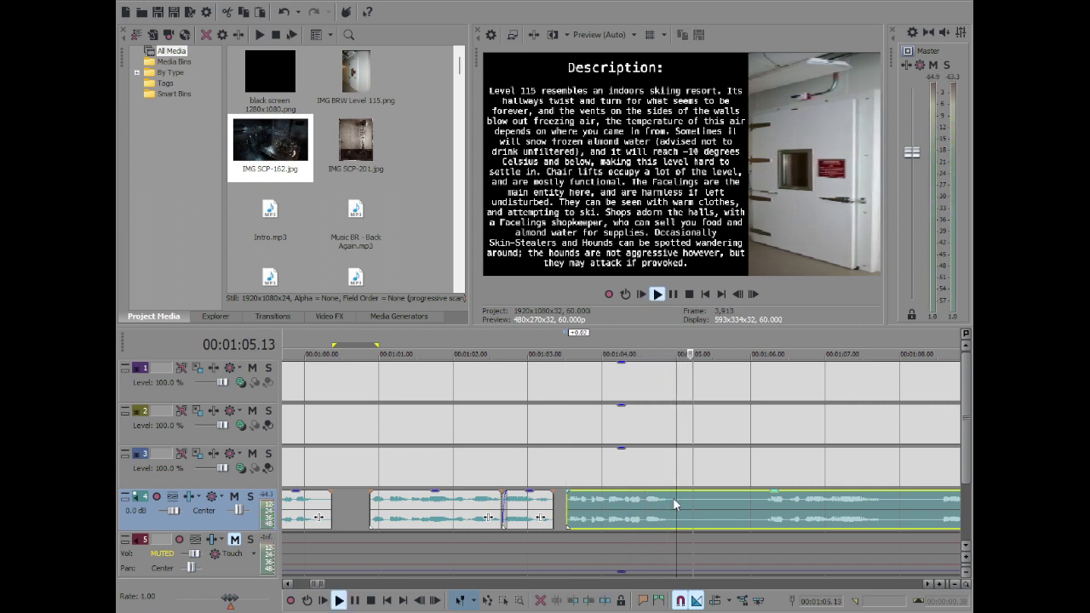
{"action": "scroll", "coordinate": [757, 510], "scroll_direction": "down", "scroll_amount": 2}
{"action": "left_click", "coordinate": [744, 505]}
{"action": "left_click", "coordinate": [625, 502]}
{"action": "key", "text": "space"}
{"action": "key", "text": "space"}
{"action": "key", "text": "s"}
Delete the piece between the two new cuts and move the remaining narration to start at 00:01:05.25
{"action": "double_click", "coordinate": [605, 509]}
{"action": "left_click", "coordinate": [597, 504]}
{"action": "left_click", "coordinate": [588, 502]}
{"action": "key", "text": "Delete"}
{"action": "left_click_drag", "start_coordinate": [650, 510], "coordinate": [610, 511]}
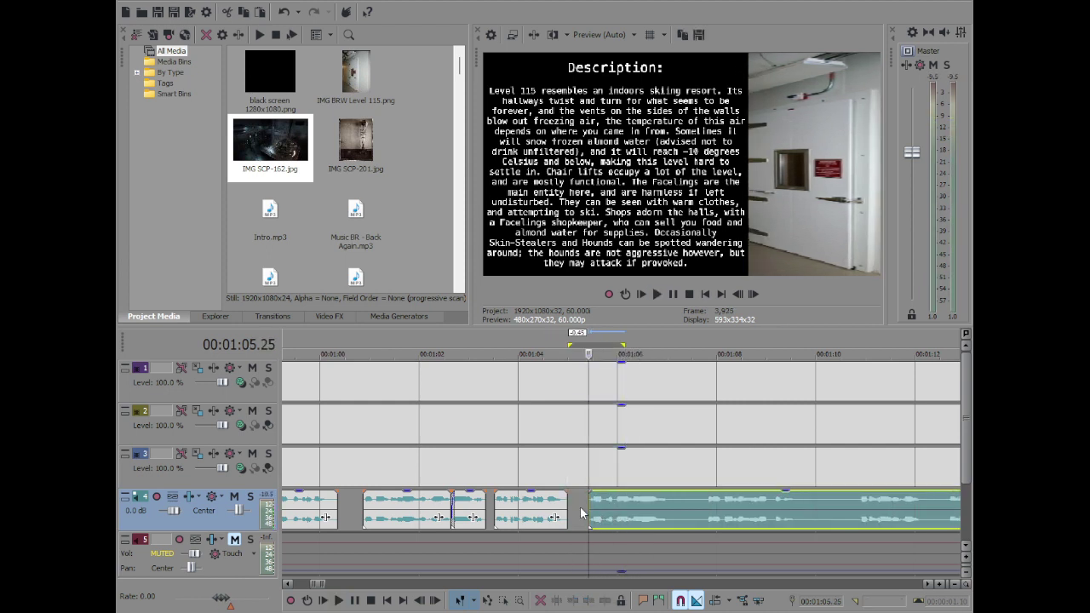
Shift the remaining narration on track 4 slightly to start at 00:01:05.30 and play it back
{"action": "left_click", "coordinate": [580, 506]}
{"action": "left_click", "coordinate": [591, 504]}
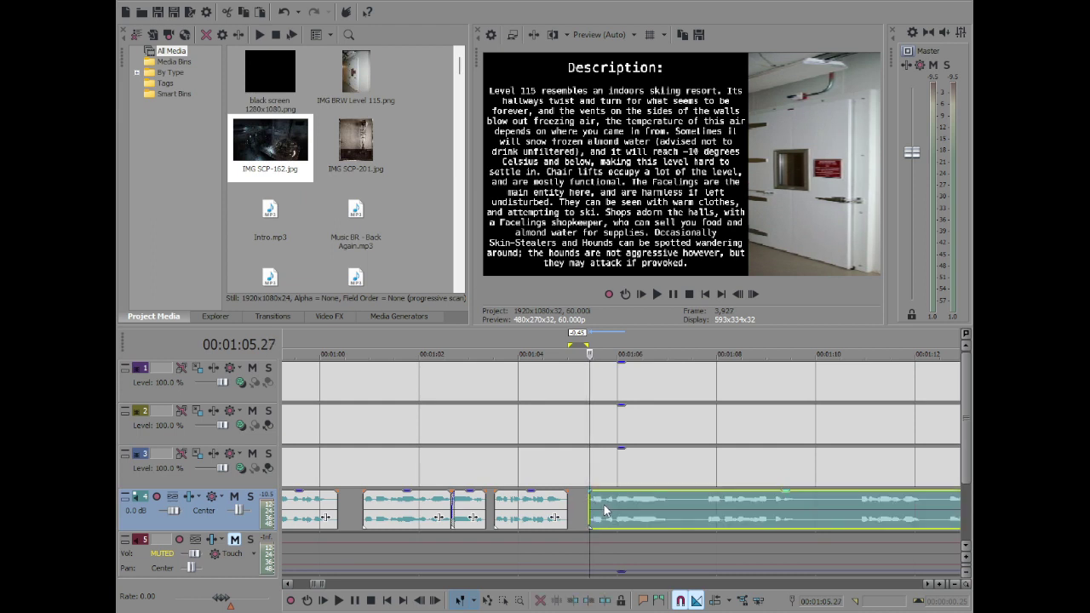
{"action": "left_click_drag", "start_coordinate": [609, 506], "coordinate": [615, 513]}
{"action": "key", "text": "space"}
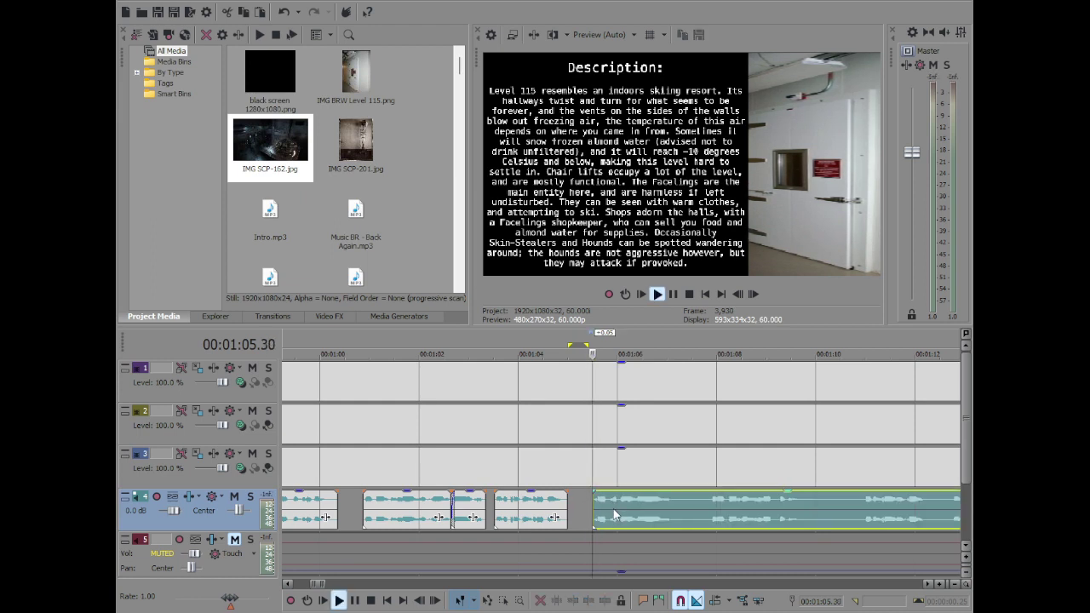
Split the narration after the phrase at 00:01:07.10
{"action": "scroll", "coordinate": [633, 498], "scroll_direction": "up", "scroll_amount": 3}
{"action": "left_click", "coordinate": [665, 502]}
{"action": "key", "text": "space"}
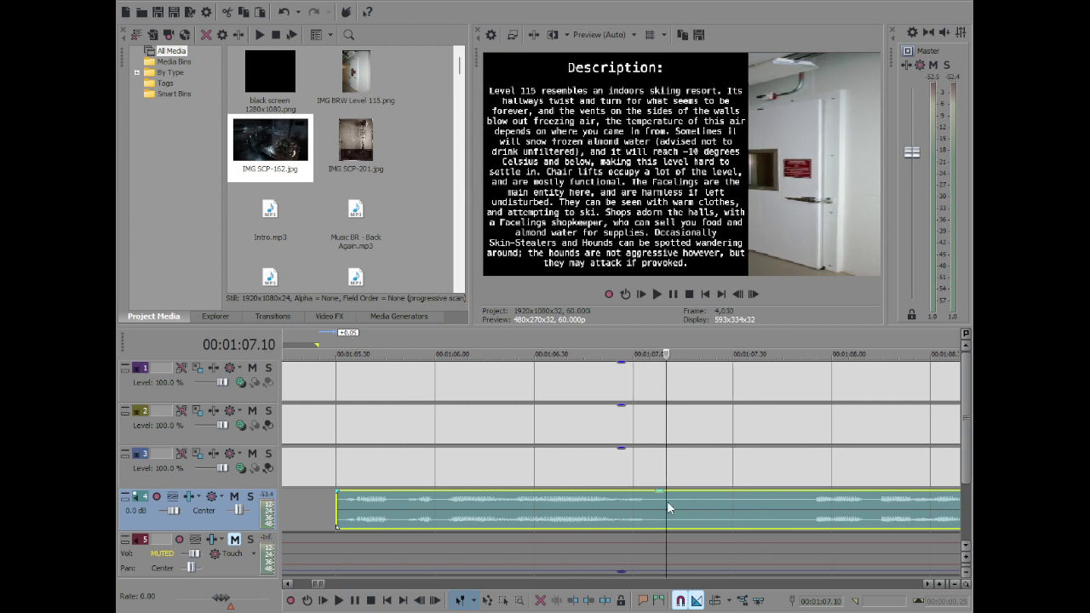
{"action": "key", "text": "s"}
Listen past the cut and split the narration just before the next phrase, at 00:01:07.54
{"action": "key", "text": "space"}
{"action": "scroll", "coordinate": [801, 506], "scroll_direction": "down", "scroll_amount": 2}
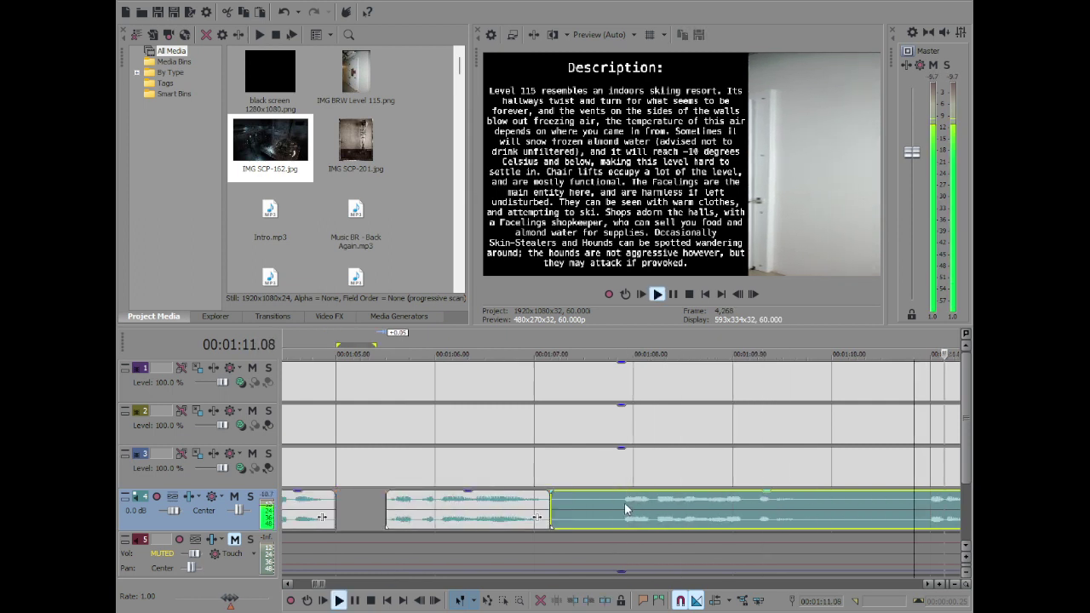
{"action": "scroll", "coordinate": [571, 502], "scroll_direction": "down", "scroll_amount": 3}
{"action": "left_click", "coordinate": [373, 504]}
{"action": "key", "text": "space"}
{"action": "scroll", "coordinate": [400, 507], "scroll_direction": "up", "scroll_amount": 5}
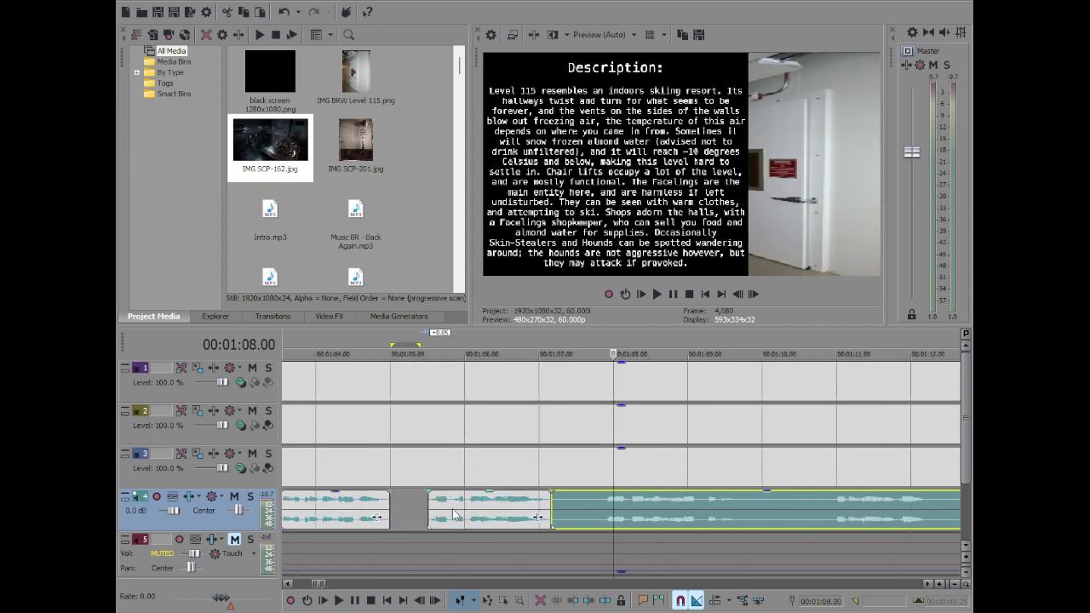
{"action": "left_click", "coordinate": [593, 515]}
{"action": "key", "text": "s"}
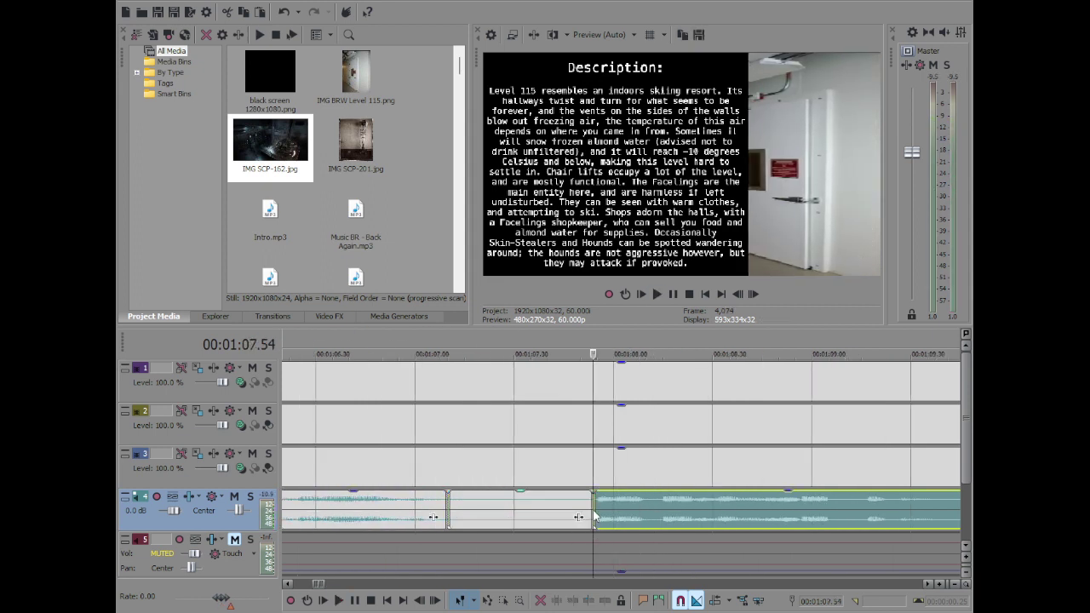
Delete the pause between the two new cuts and move the remaining narration to start at 00:01:07.20
{"action": "left_click", "coordinate": [471, 510]}
{"action": "key", "text": "Delete"}
{"action": "left_click_drag", "start_coordinate": [644, 512], "coordinate": [534, 504]}
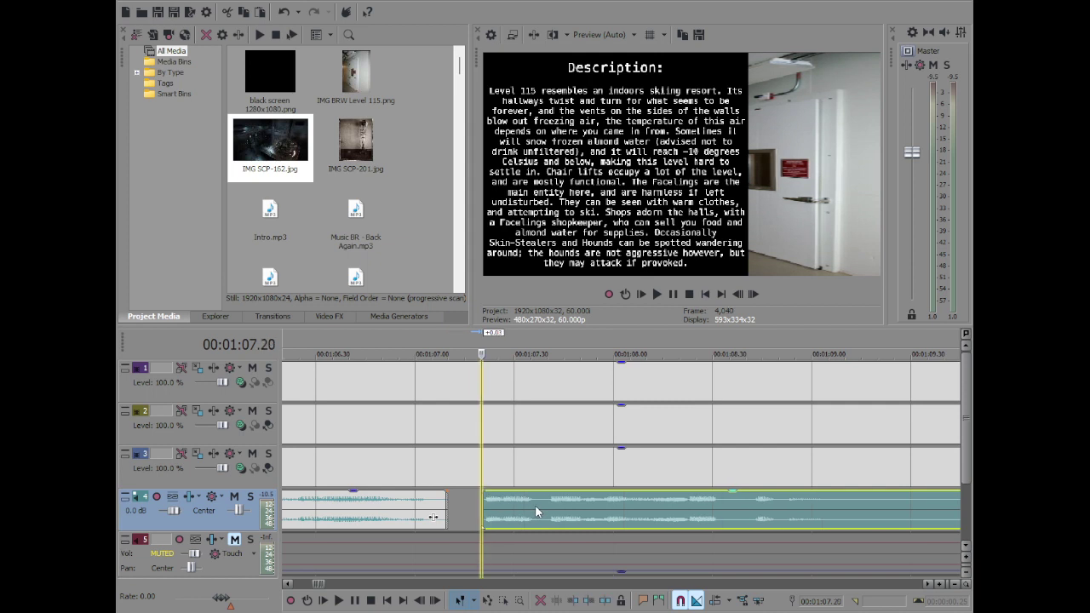
Play back the narration and split it at about 00:01:09.15 and again before the next phrase, at 00:01:10.23
{"action": "key", "text": "space"}
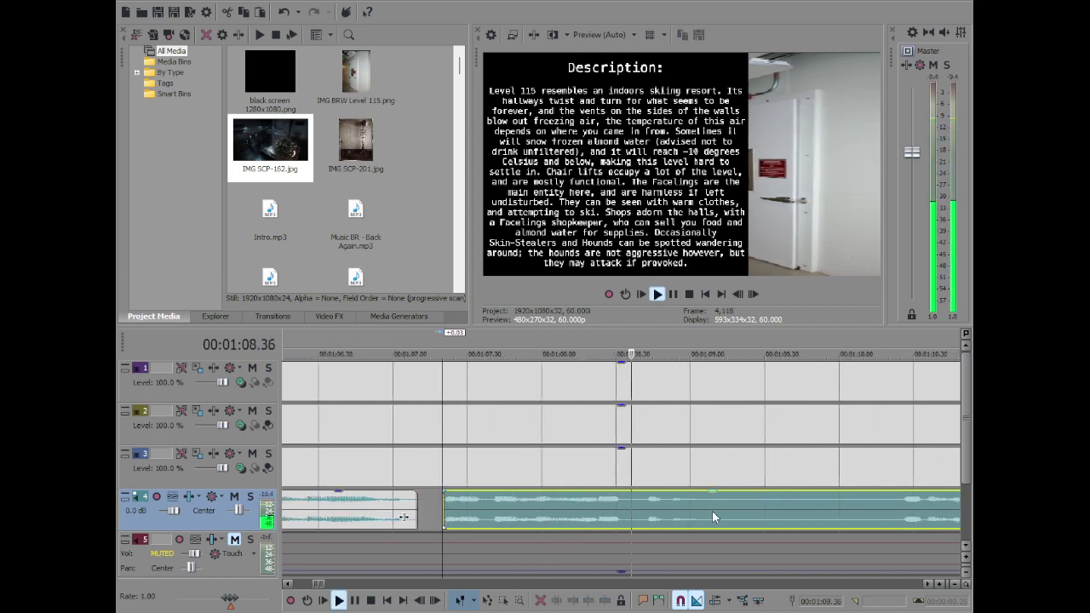
{"action": "key", "text": "Return"}
{"action": "key", "text": "s"}
{"action": "key", "text": "space"}
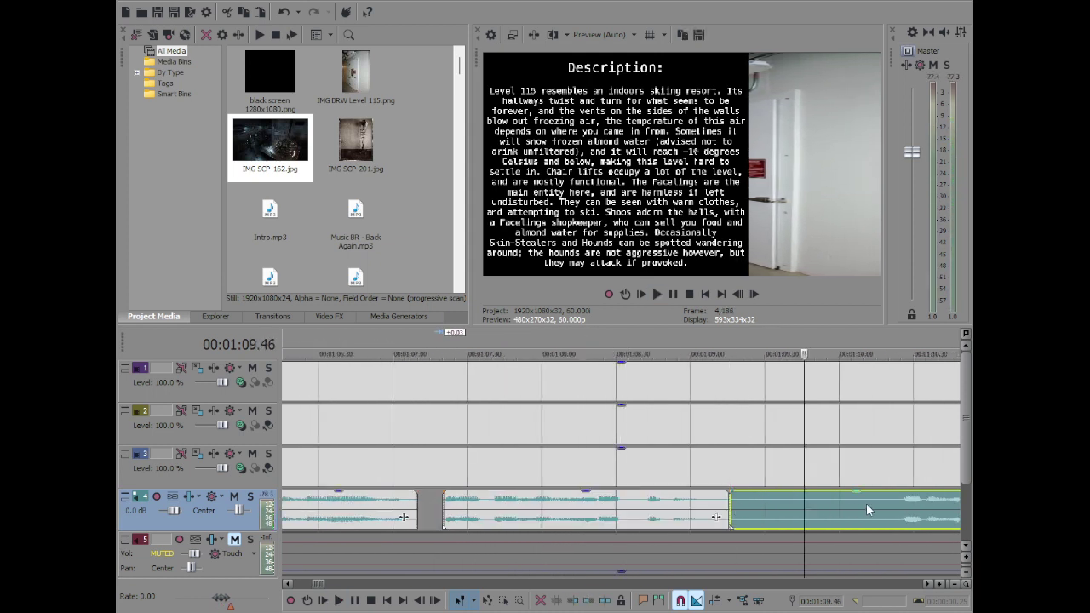
{"action": "scroll", "coordinate": [868, 504], "scroll_direction": "down", "scroll_amount": 2}
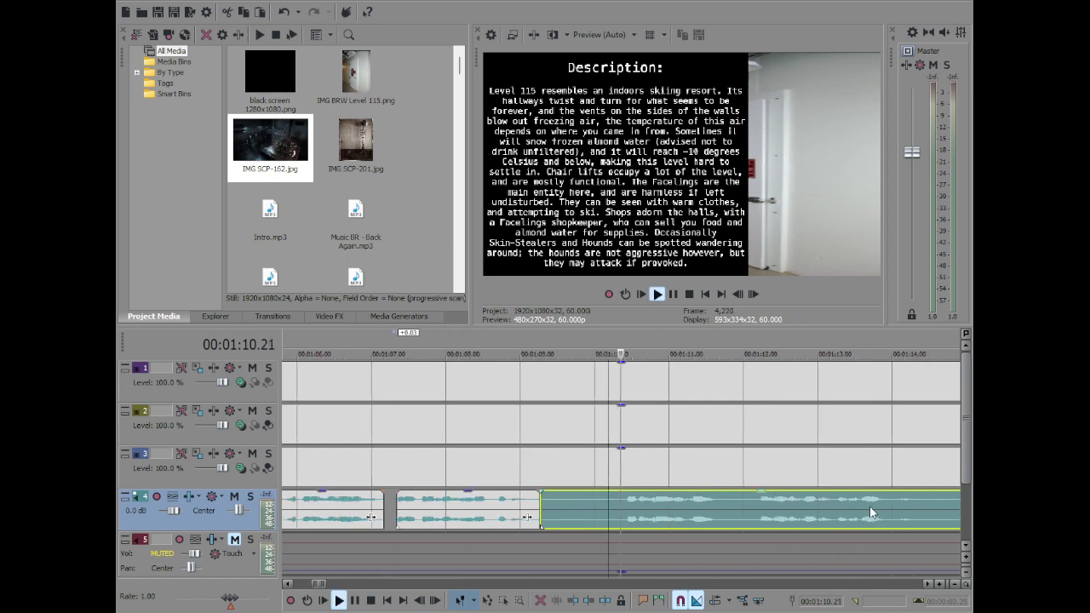
{"action": "left_click", "coordinate": [622, 503]}
{"action": "key", "text": "space"}
{"action": "key", "text": "s"}
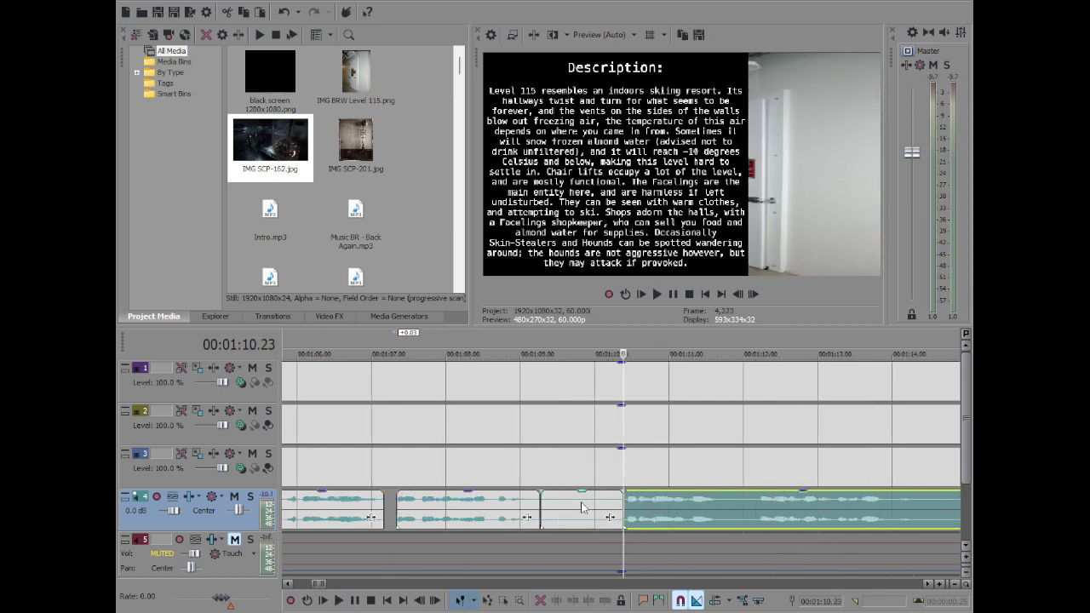
Delete the pause between these cuts and move the remaining narration to start at 00:01:09.26
{"action": "left_click", "coordinate": [561, 504]}
{"action": "left_click", "coordinate": [554, 504]}
{"action": "key", "text": "Delete"}
{"action": "left_click_drag", "start_coordinate": [648, 513], "coordinate": [577, 514]}
{"action": "double_click", "coordinate": [547, 510]}
{"action": "left_click", "coordinate": [556, 501]}
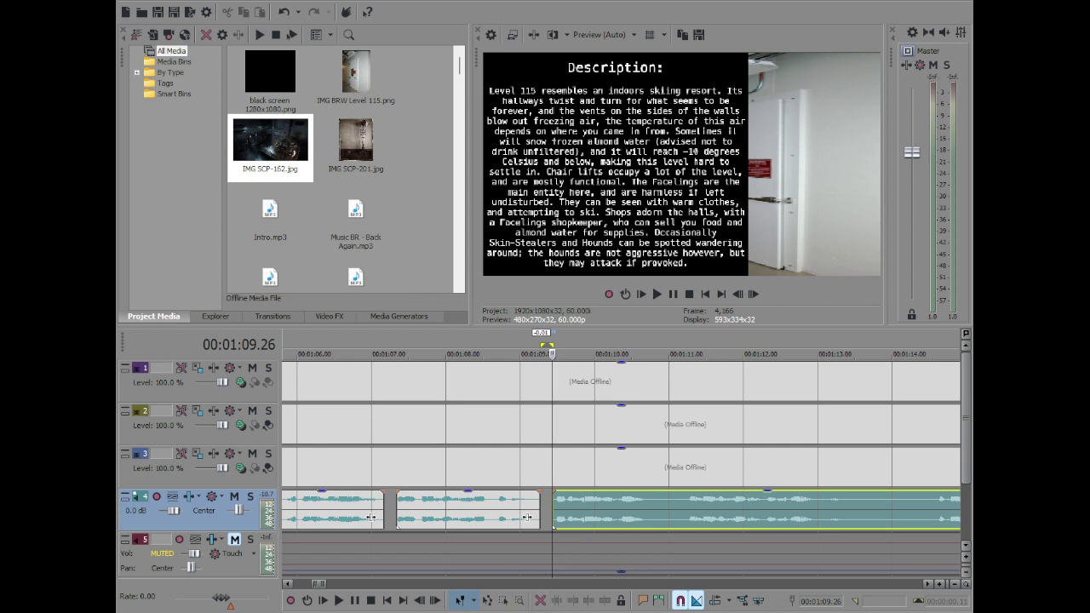
Play back the moved narration and split it after the phrase, at about 00:01:10.52
{"action": "key", "text": "space"}
{"action": "scroll", "coordinate": [617, 524], "scroll_direction": "up", "scroll_amount": 2}
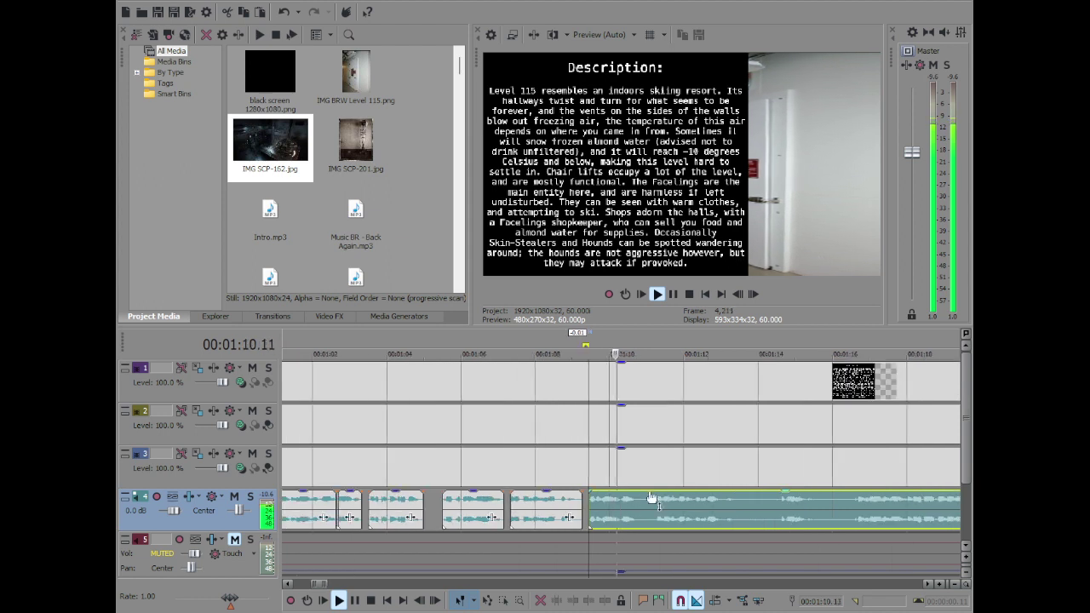
{"action": "scroll", "coordinate": [717, 507], "scroll_direction": "up", "scroll_amount": 2}
{"action": "key", "text": "space"}
{"action": "left_click", "coordinate": [636, 505]}
{"action": "key", "text": "space"}
{"action": "left_click", "coordinate": [648, 504]}
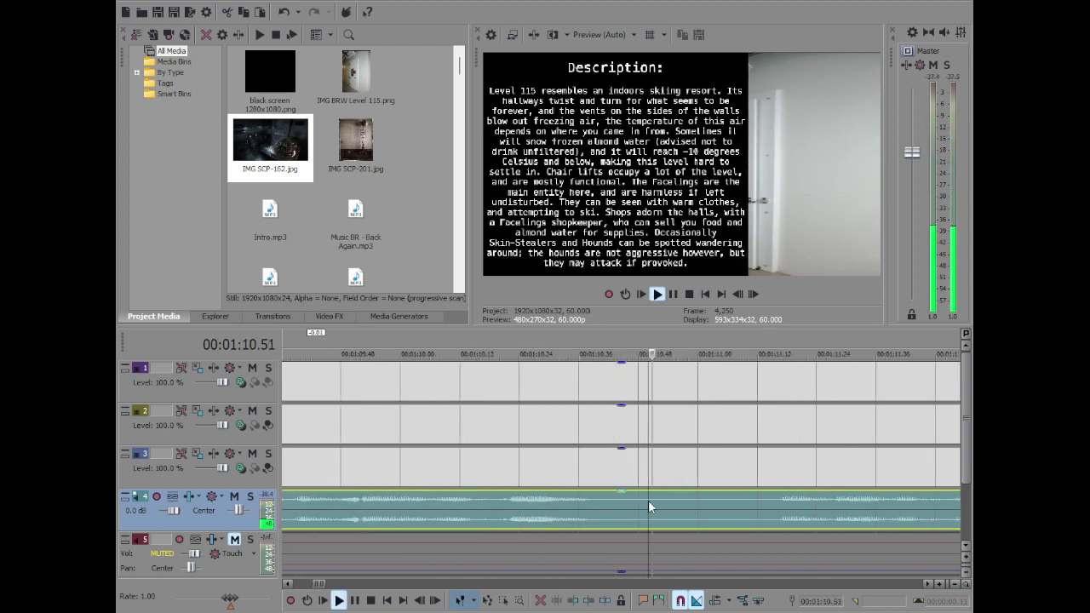
{"action": "key", "text": "space"}
{"action": "left_click", "coordinate": [657, 502]}
{"action": "key", "text": "s"}
Listen on and split the narration where the next phrase begins, at about 00:01:11.15
{"action": "key", "text": "space"}
{"action": "scroll", "coordinate": [769, 504], "scroll_direction": "down", "scroll_amount": 3}
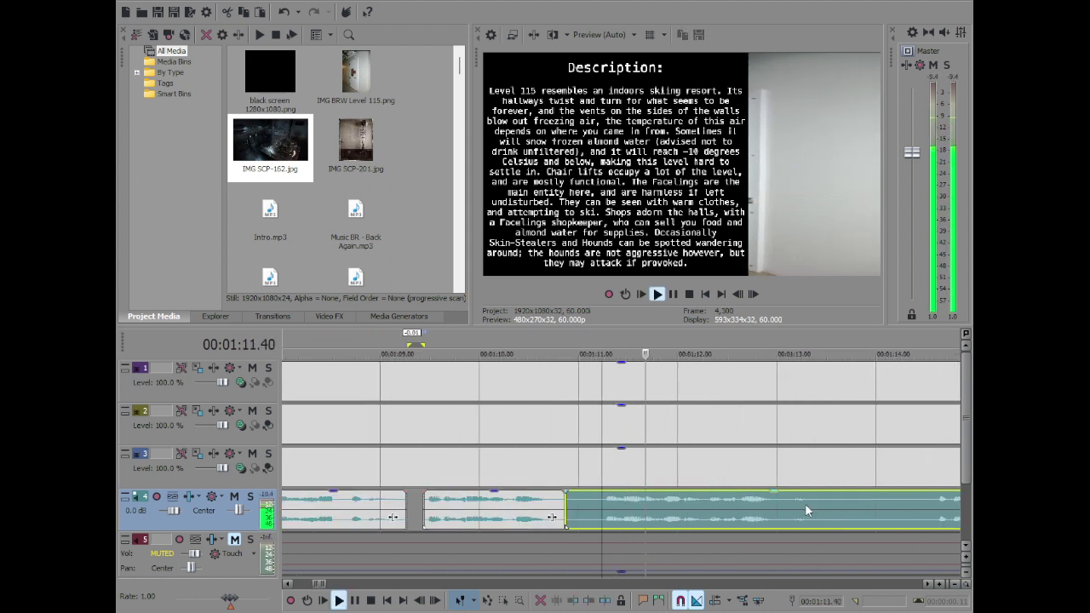
{"action": "left_click", "coordinate": [741, 500]}
{"action": "left_click", "coordinate": [581, 502]}
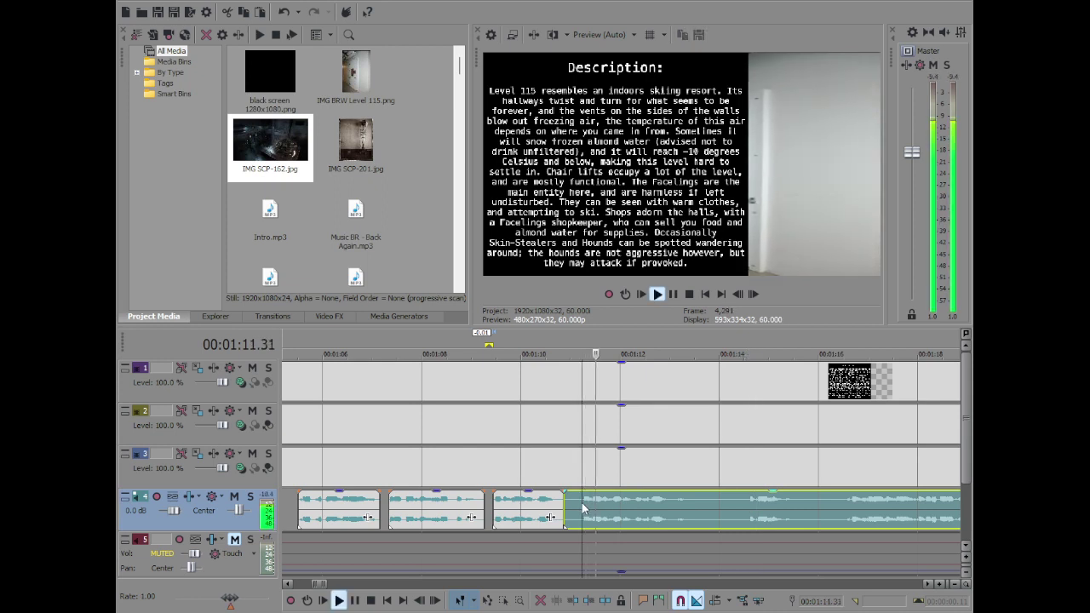
{"action": "key", "text": "space"}
{"action": "key", "text": "s"}
Delete the pause before the last cut and move the remaining narration to start at 00:01:10.57
{"action": "left_click", "coordinate": [569, 502]}
{"action": "key", "text": "Delete"}
{"action": "left_click", "coordinate": [561, 504]}
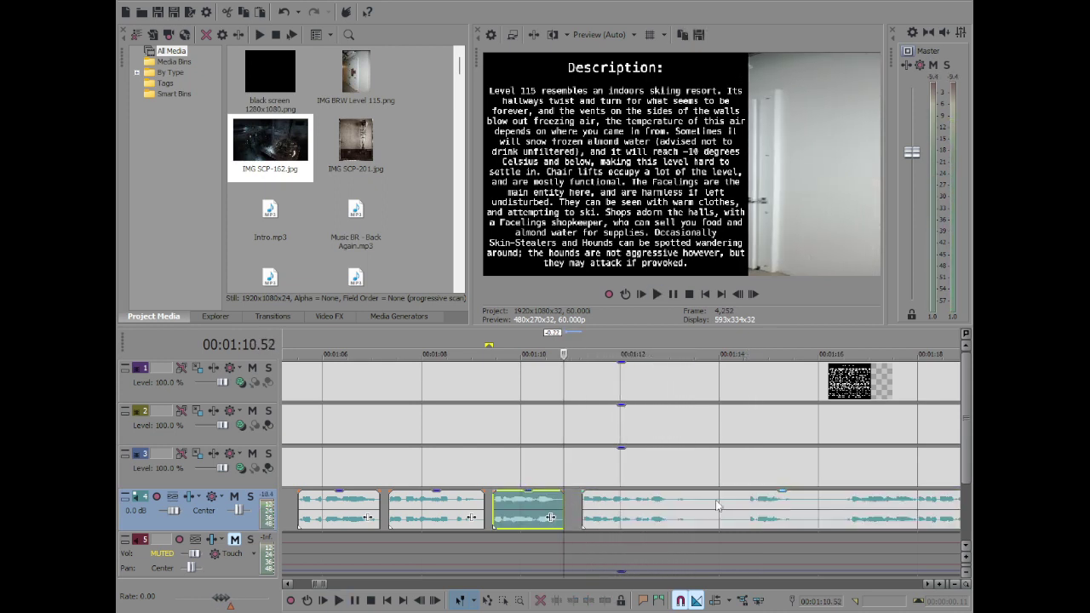
{"action": "scroll", "coordinate": [596, 502], "scroll_direction": "up", "scroll_amount": 6}
{"action": "key", "text": "Right"}
{"action": "key", "text": "Right"}
{"action": "key", "text": "Right"}
{"action": "key", "text": "Right"}
{"action": "key", "text": "Right"}
{"action": "left_click_drag", "start_coordinate": [903, 513], "coordinate": [751, 512]}
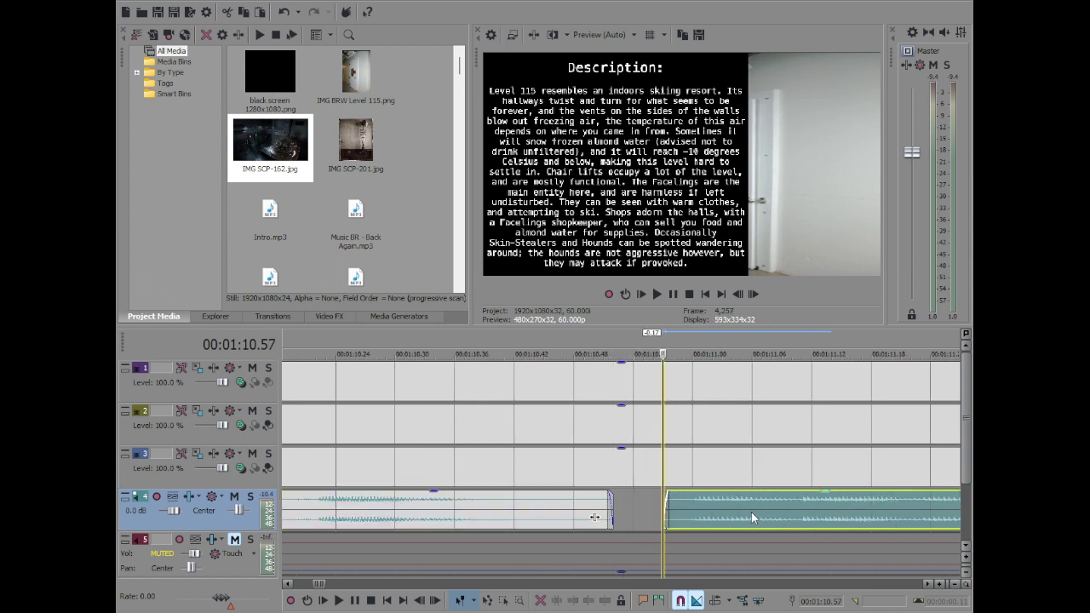
Play back the narration and split it at 00:01:13.06 and before the next phrase, at about 00:01:14.15
{"action": "key", "text": "space"}
{"action": "scroll", "coordinate": [751, 511], "scroll_direction": "down", "scroll_amount": 3}
{"action": "scroll", "coordinate": [751, 511], "scroll_direction": "up", "scroll_amount": 1}
{"action": "left_click", "coordinate": [580, 503]}
{"action": "left_click", "coordinate": [534, 503]}
{"action": "left_click", "coordinate": [417, 502]}
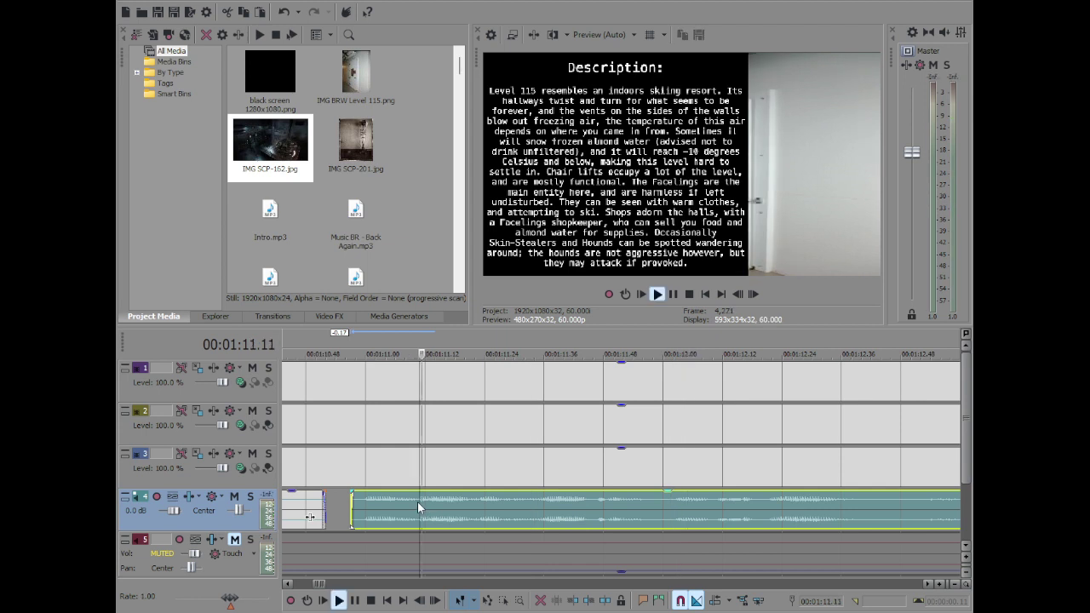
{"action": "key", "text": "space"}
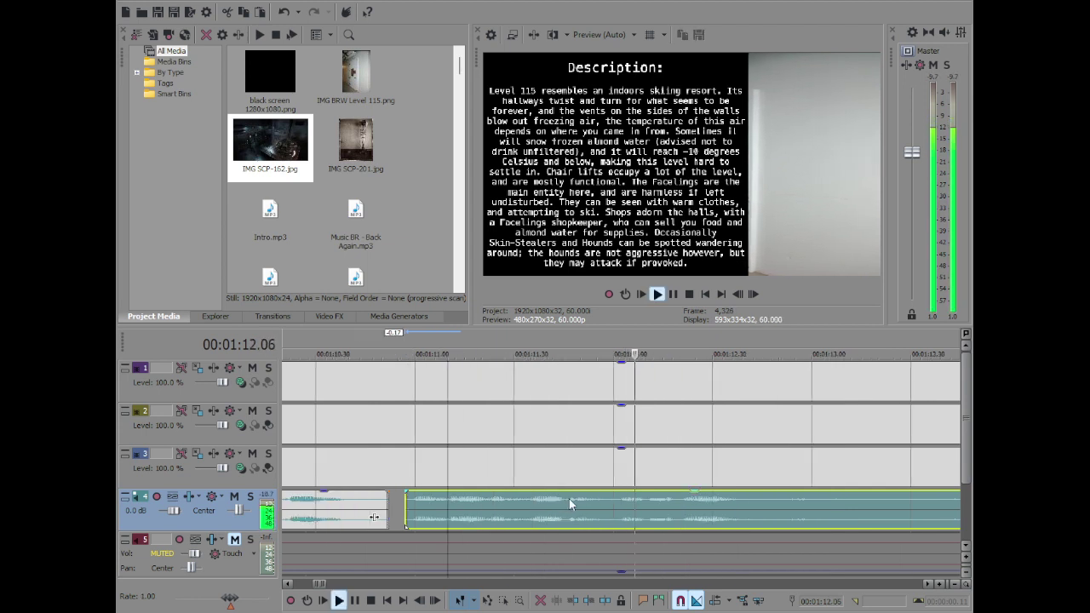
{"action": "left_click", "coordinate": [782, 501]}
{"action": "left_click", "coordinate": [793, 501]}
{"action": "left_click", "coordinate": [801, 500]}
{"action": "scroll", "coordinate": [799, 499], "scroll_direction": "down", "scroll_amount": 3}
{"action": "key", "text": "s"}
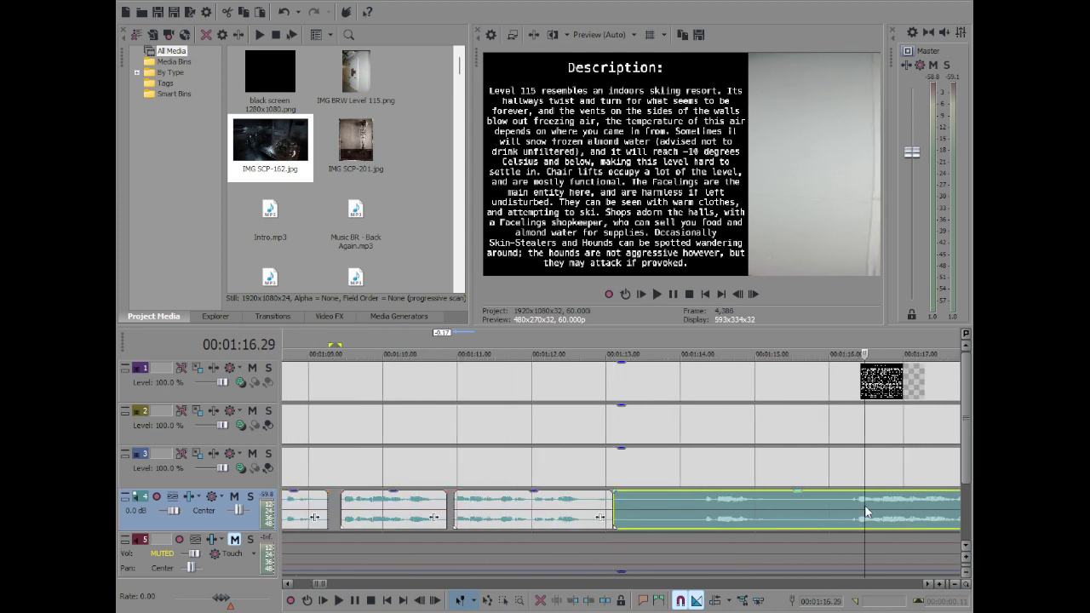
{"action": "left_click", "coordinate": [701, 499]}
{"action": "key", "text": "s"}
Delete the piece between the two cuts and move the remaining narration to start at 00:01:13.36
{"action": "double_click", "coordinate": [669, 501]}
{"action": "left_click", "coordinate": [655, 500]}
{"action": "key", "text": "Delete"}
{"action": "left_click_drag", "start_coordinate": [764, 512], "coordinate": [675, 514]}
{"action": "left_click", "coordinate": [652, 504]}
{"action": "double_click", "coordinate": [623, 513]}
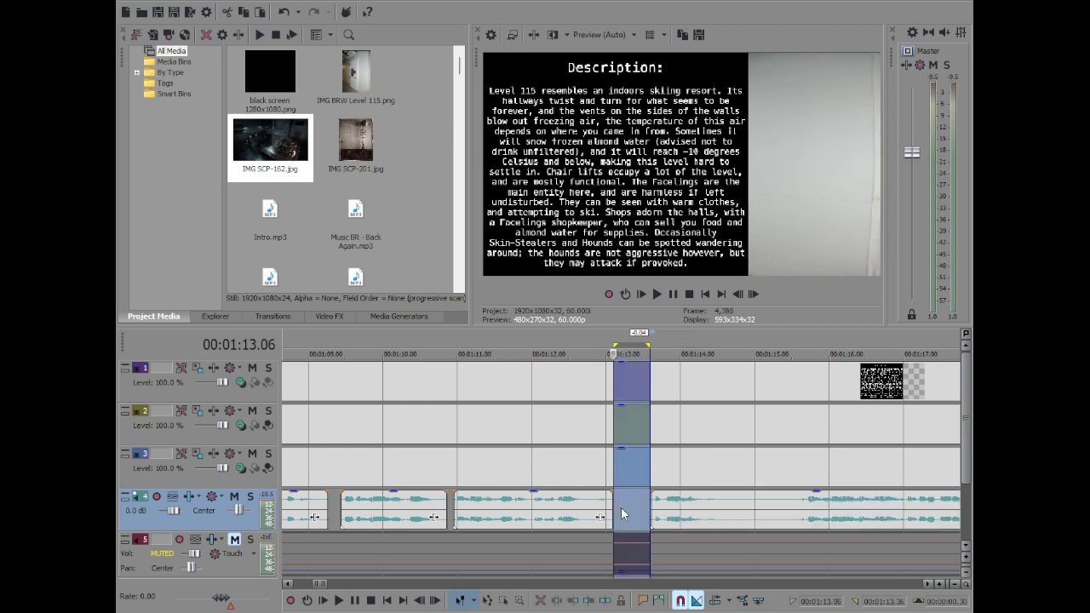
Play the start of the moved narration and split it at 00:01:13.47
{"action": "left_click", "coordinate": [664, 503]}
{"action": "key", "text": "space"}
{"action": "key", "text": "space"}
{"action": "key", "text": "space"}
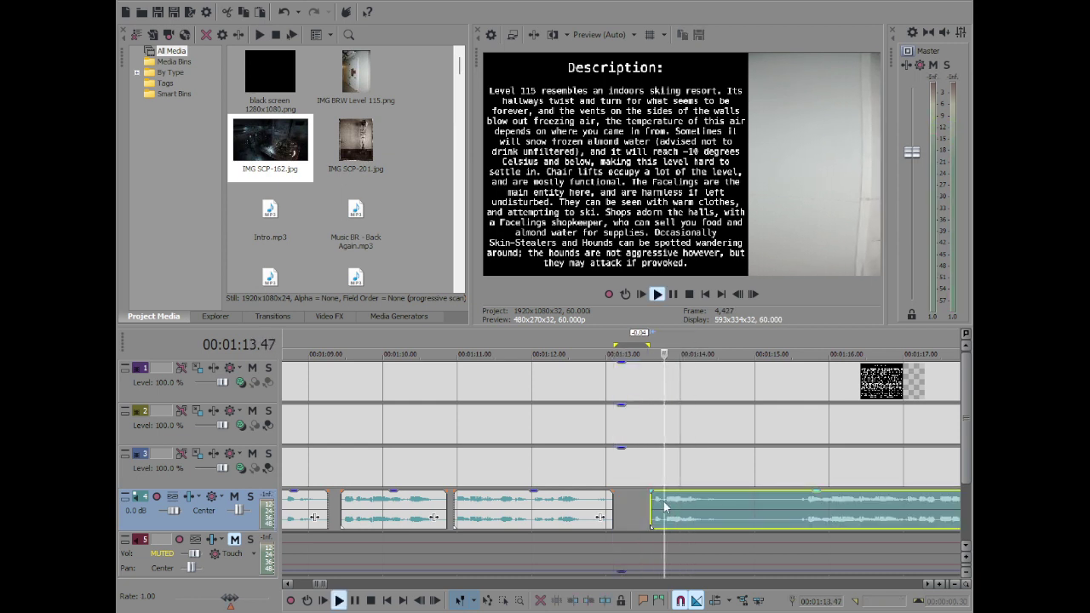
{"action": "key", "text": "space"}
{"action": "key", "text": "s"}
Play back the short phrase and split the narration after it at 00:01:14.32 and again at about 00:01:14.48
{"action": "left_click", "coordinate": [651, 500]}
{"action": "key", "text": "space"}
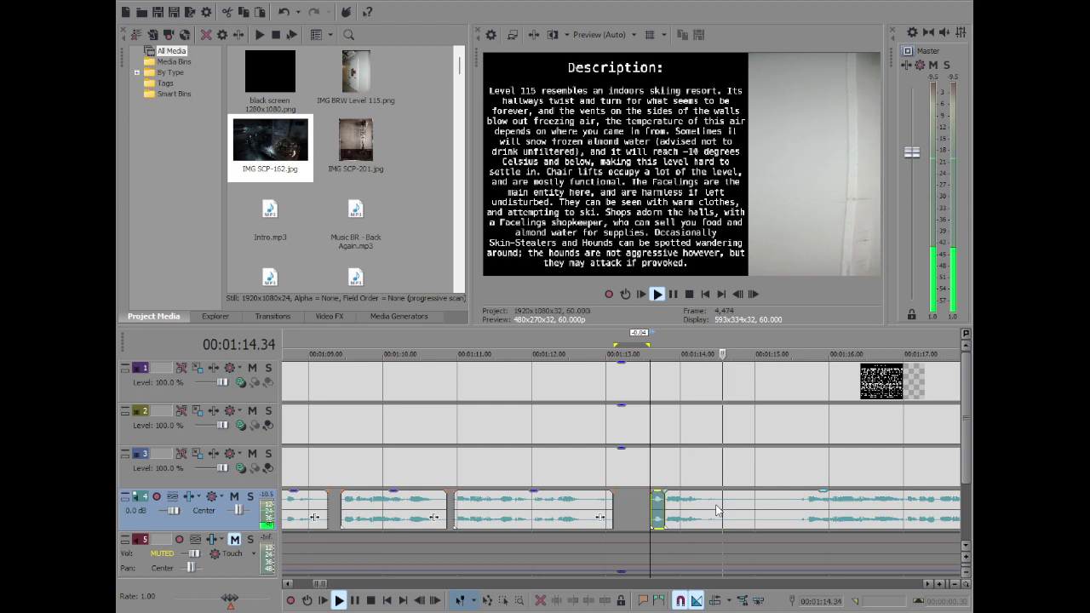
{"action": "left_click", "coordinate": [720, 503]}
{"action": "key", "text": "Return"}
{"action": "left_click", "coordinate": [720, 503]}
{"action": "key", "text": "s"}
{"action": "key", "text": "space"}
{"action": "key", "text": "Return"}
{"action": "key", "text": "s"}
Delete the short piece after 00:01:14.32 and add a brief fade-out to the end of the clip before it
{"action": "left_click", "coordinate": [725, 500]}
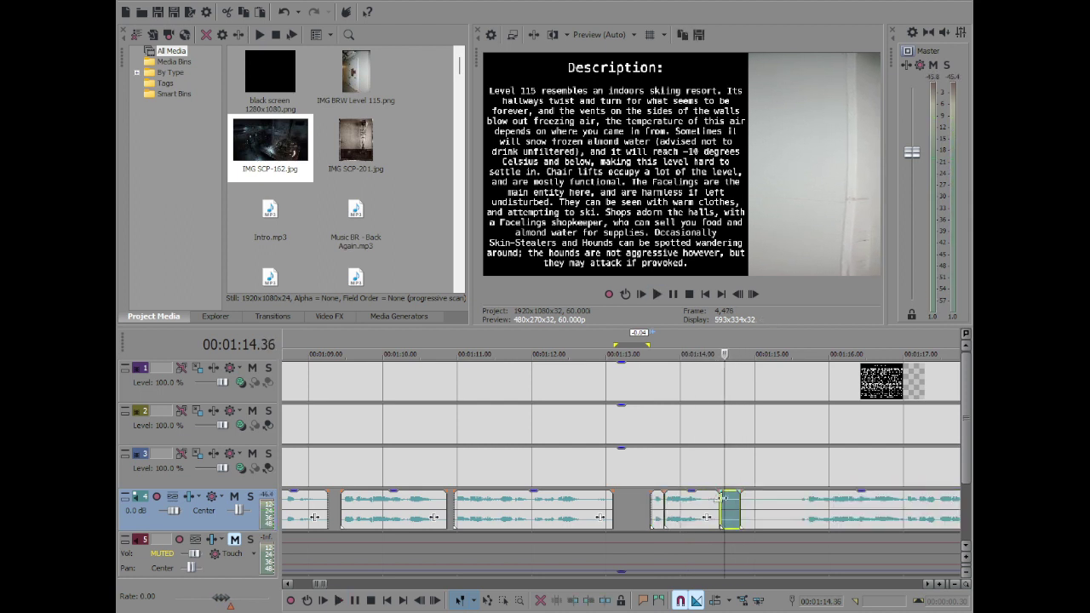
{"action": "left_click_drag", "start_coordinate": [721, 494], "coordinate": [716, 494]}
{"action": "left_click", "coordinate": [670, 509]}
{"action": "key", "text": "space"}
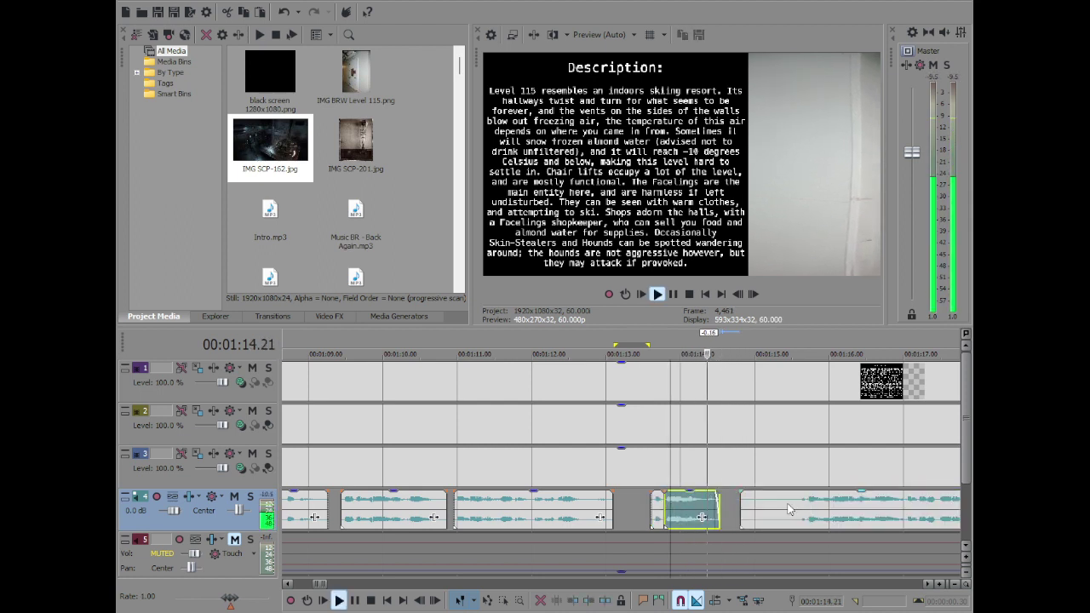
Split the remaining narration right before the next phrase, at 00:01:15.33
{"action": "left_click", "coordinate": [796, 508]}
{"action": "key", "text": "Return"}
{"action": "scroll", "coordinate": [797, 503], "scroll_direction": "down", "scroll_amount": 1}
{"action": "left_click", "coordinate": [859, 504]}
{"action": "left_click", "coordinate": [612, 499]}
{"action": "key", "text": "space"}
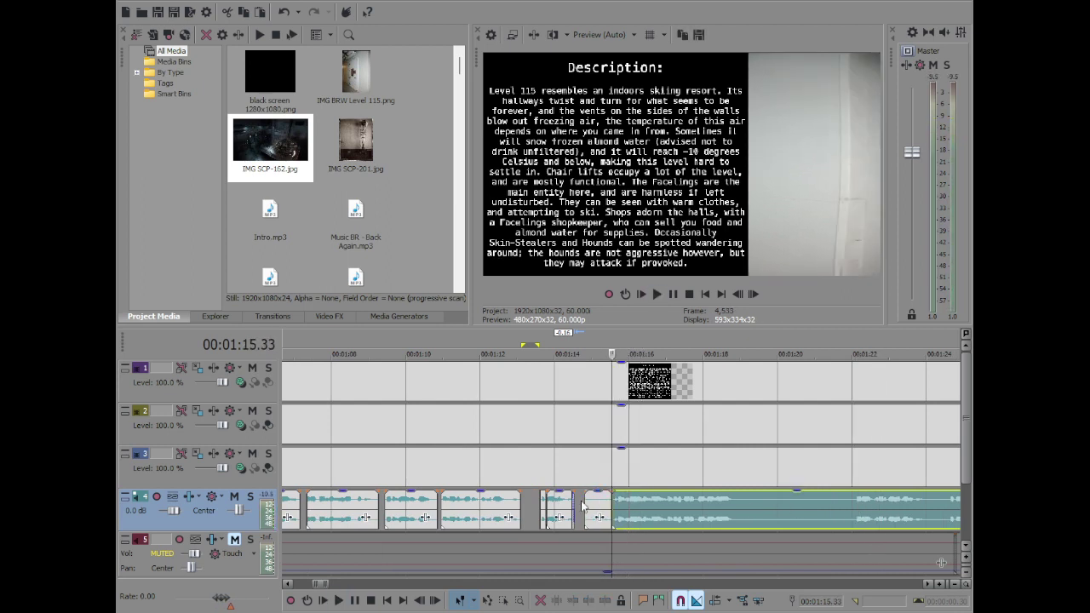
{"action": "key", "text": "s"}
Delete the silent piece before the 00:01:15.33 cut and move the remaining narration to start at 00:01:14.42
{"action": "double_click", "coordinate": [578, 502]}
{"action": "left_click", "coordinate": [586, 506]}
{"action": "scroll", "coordinate": [596, 505], "scroll_direction": "up", "scroll_amount": 3}
{"action": "key", "text": "Delete"}
{"action": "left_click_drag", "start_coordinate": [797, 522], "coordinate": [628, 516]}
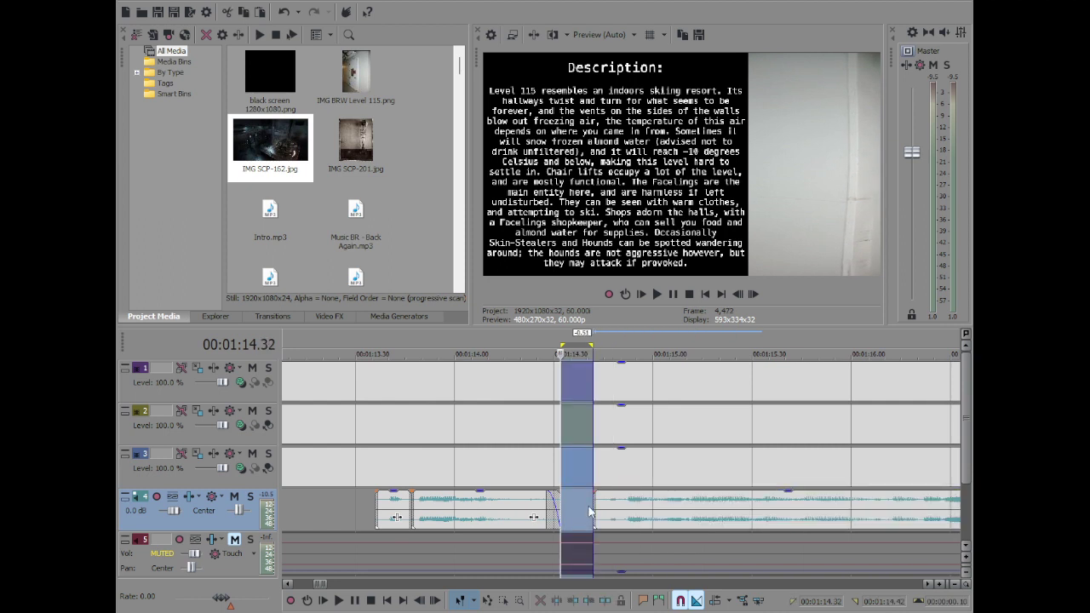
Play back the moved narration and repeatedly audition the end of its phrase around 00:01:18.00 for a cut point
{"action": "key", "text": "space"}
{"action": "scroll", "coordinate": [700, 506], "scroll_direction": "down", "scroll_amount": 4}
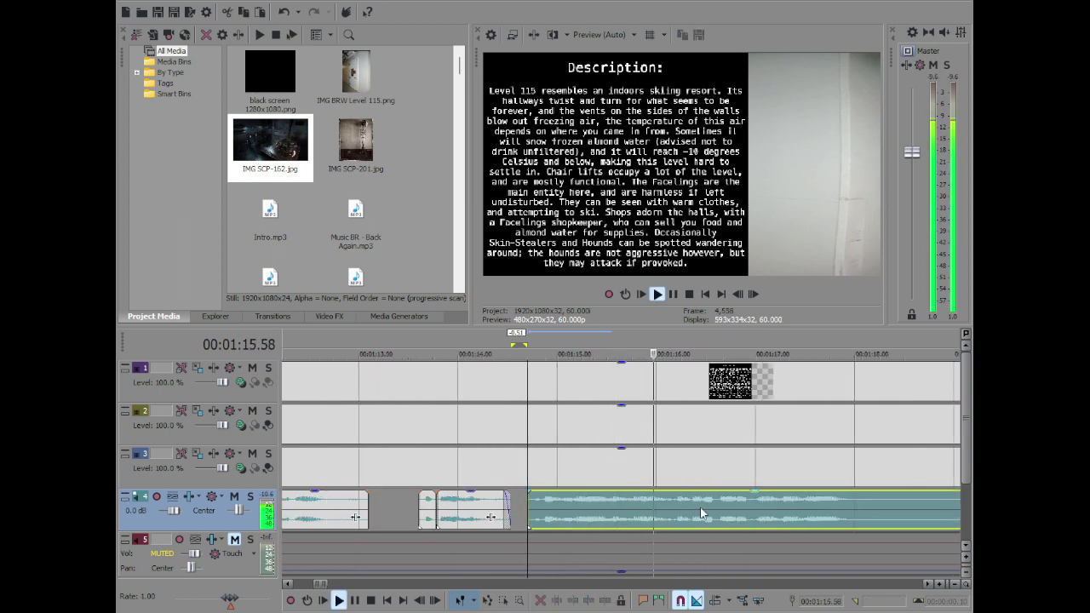
{"action": "scroll", "coordinate": [700, 505], "scroll_direction": "up", "scroll_amount": 3}
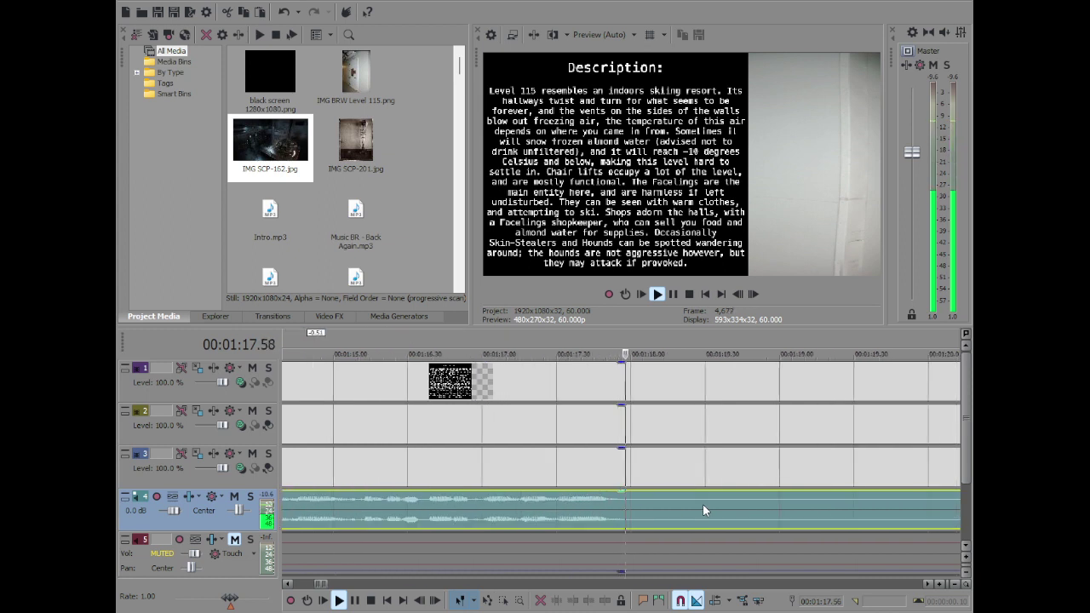
{"action": "key", "text": "space"}
{"action": "left_click", "coordinate": [641, 500]}
{"action": "key", "text": "space"}
{"action": "key", "text": "space"}
{"action": "left_click", "coordinate": [632, 500]}
{"action": "key", "text": "space"}
{"action": "key", "text": "space"}
{"action": "key", "text": "space"}
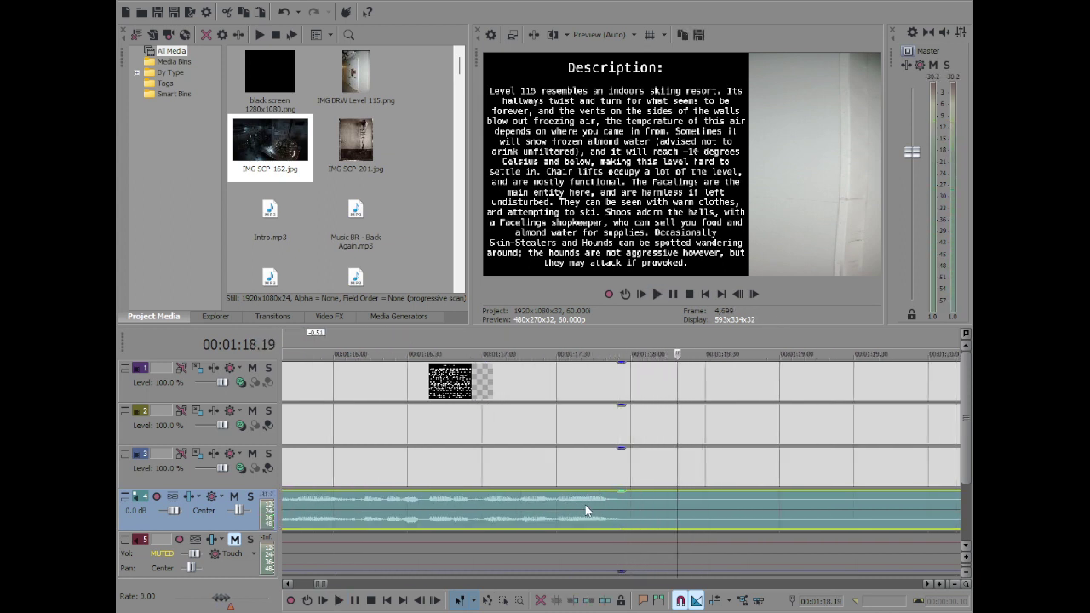
{"action": "left_click", "coordinate": [618, 503]}
{"action": "left_click", "coordinate": [637, 503]}
{"action": "key", "text": "space"}
{"action": "left_click", "coordinate": [631, 502]}
{"action": "key", "text": "space"}
{"action": "key", "text": "space"}
Try splitting the narration at about 00:01:18.00 with a short fade-out before the cut, and listen to the result
{"action": "key", "text": "s"}
{"action": "key", "text": "space"}
{"action": "mouse_move", "coordinate": [632, 491]}
{"action": "left_mouse_down"}
{"action": "mouse_move", "coordinate": [649, 492]}
{"action": "mouse_move", "coordinate": [622, 491]}
{"action": "left_mouse_up"}
{"action": "left_click", "coordinate": [592, 511]}
{"action": "key", "text": "space"}
{"action": "key", "text": "space"}
{"action": "left_click", "coordinate": [536, 511]}
{"action": "key", "text": "space"}
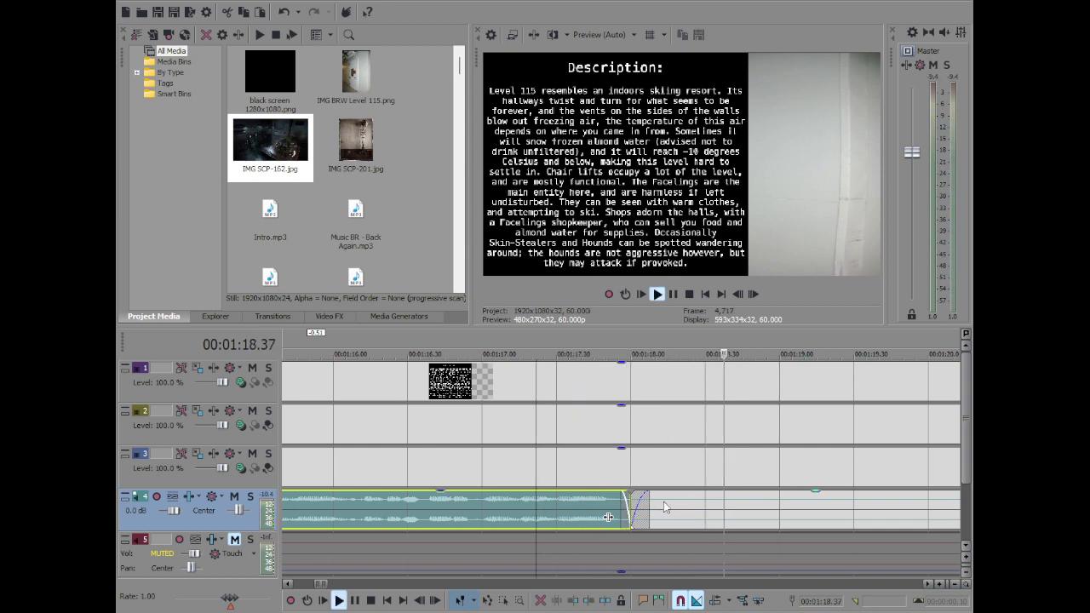
{"action": "key", "text": "space"}
{"action": "left_click", "coordinate": [663, 508]}
{"action": "key", "text": "space"}
{"action": "key", "text": "space"}
Undo the split and fade-out at about 00:01:18.00
{"action": "key", "text": "ctrl+z"}
{"action": "key", "text": "ctrl+z"}
{"action": "key", "text": "ctrl+z"}
Audition the end of the phrase again and split the narration at about 00:01:18.08
{"action": "left_click", "coordinate": [657, 503]}
{"action": "key", "text": "space"}
{"action": "key", "text": "space"}
{"action": "left_click", "coordinate": [650, 500]}
{"action": "key", "text": "space"}
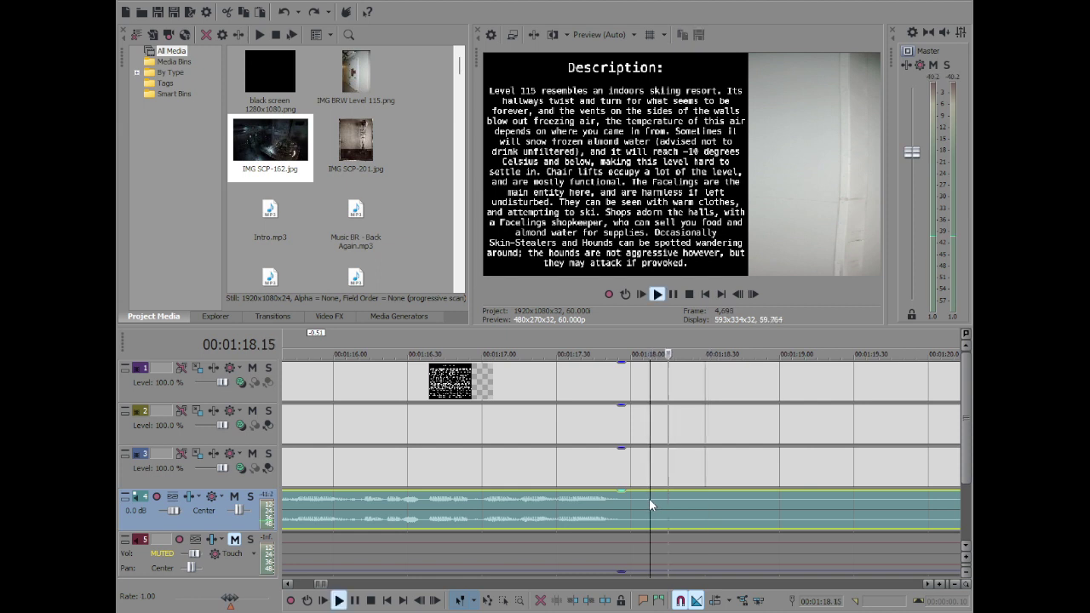
{"action": "key", "text": "space"}
{"action": "key", "text": "s"}
Split the narration again at about 00:01:18.25 and delete the piece between the two cuts
{"action": "left_click", "coordinate": [692, 501]}
{"action": "key", "text": "s"}
{"action": "left_click", "coordinate": [665, 501]}
{"action": "key", "text": "Delete"}
Add a fade-out over roughly the last 12 frames of the clip ending at about 00:01:18.08 and play it back
{"action": "left_click_drag", "start_coordinate": [649, 491], "coordinate": [619, 499]}
{"action": "key", "text": "space"}
{"action": "key", "text": "space"}
{"action": "left_click", "coordinate": [564, 504]}
{"action": "key", "text": "space"}
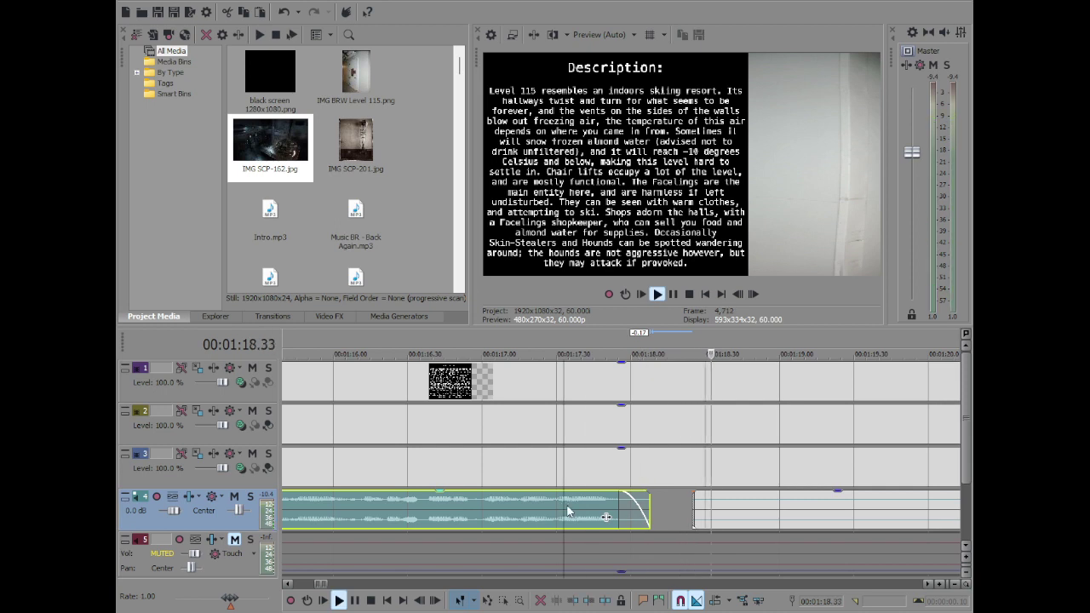
{"action": "scroll", "coordinate": [569, 511], "scroll_direction": "down", "scroll_amount": 3}
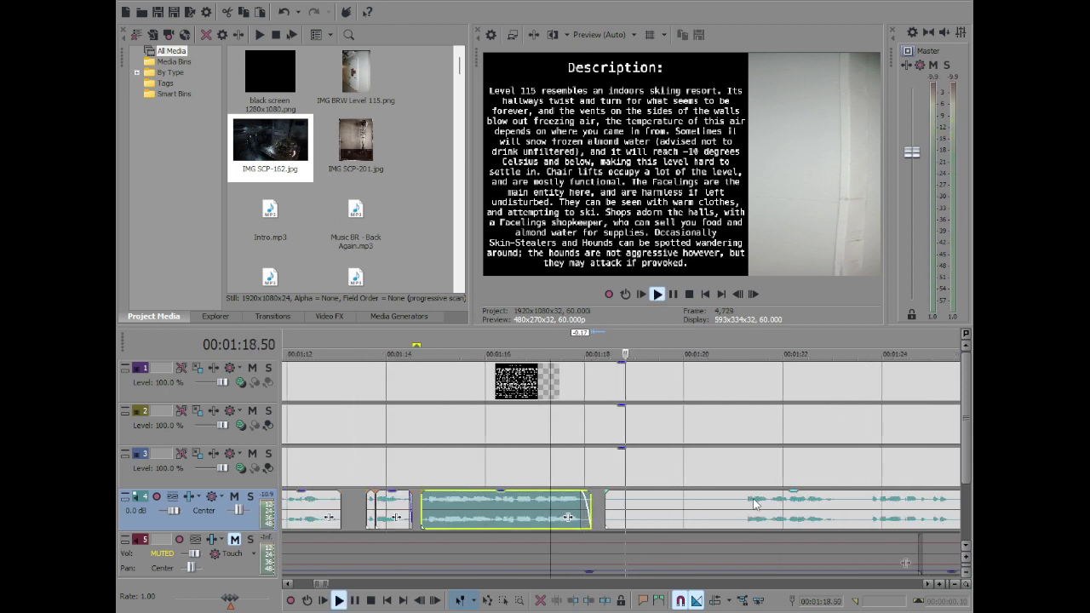
Audition the pause before the next phrase and split the track 4 narration at about 00:01:21.15
{"action": "key", "text": "space"}
{"action": "left_click", "coordinate": [747, 508]}
{"action": "key", "text": "space"}
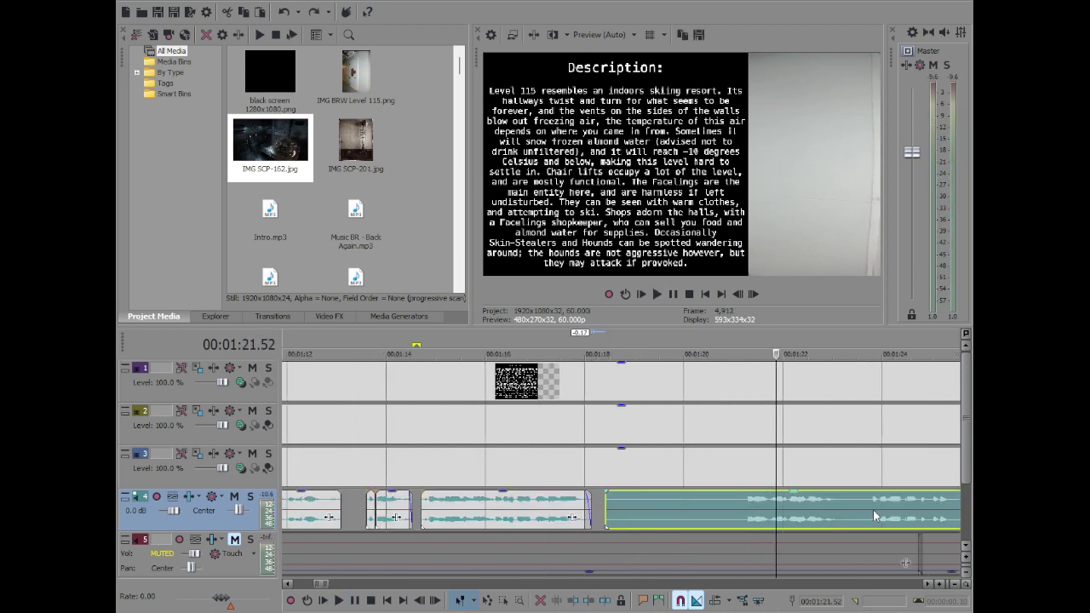
{"action": "key", "text": "space"}
{"action": "key", "text": "s"}
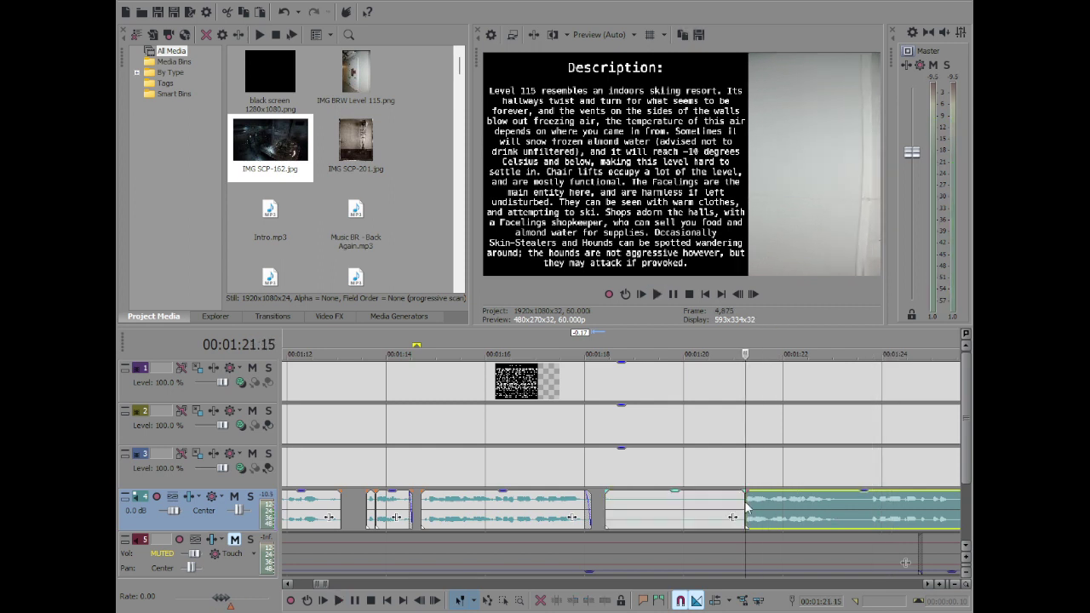
Delete the silent piece before the 00:01:21.15 split and move the following clip back to start at about 00:01:18.28
{"action": "left_click", "coordinate": [607, 508]}
{"action": "double_click", "coordinate": [599, 502]}
{"action": "left_click", "coordinate": [607, 500]}
{"action": "key", "text": "Delete"}
{"action": "scroll", "coordinate": [762, 514], "scroll_direction": "up", "scroll_amount": 5}
{"action": "scroll", "coordinate": [761, 514], "scroll_direction": "down", "scroll_amount": 4}
{"action": "left_click_drag", "start_coordinate": [881, 510], "coordinate": [665, 509]}
Play the moved clip through to the end of its phrase and split the narration at about 00:01:20.19
{"action": "key", "text": "space"}
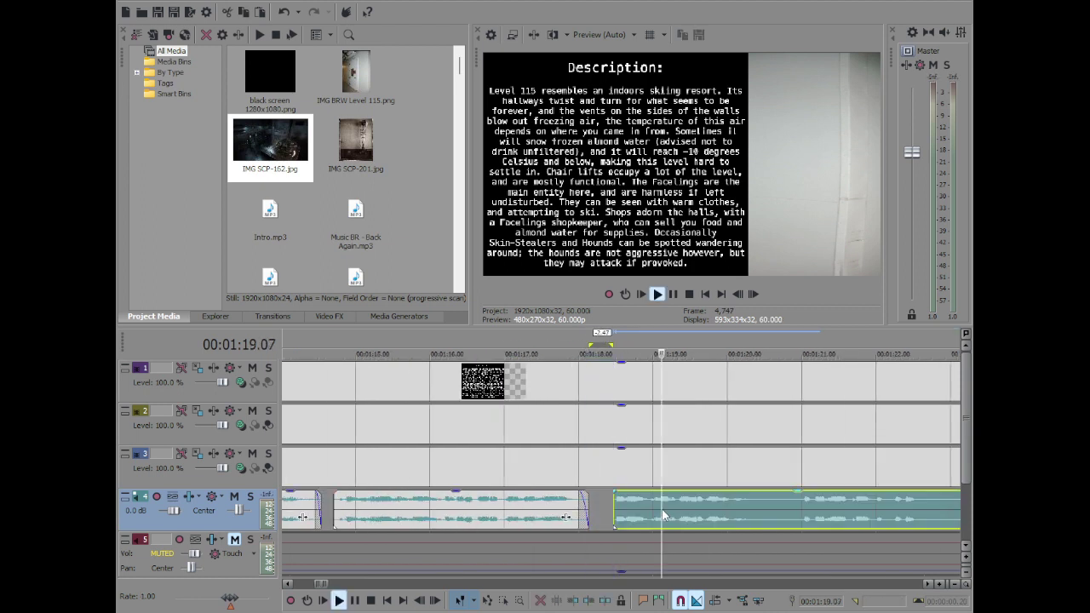
{"action": "scroll", "coordinate": [676, 510], "scroll_direction": "up", "scroll_amount": 1}
{"action": "scroll", "coordinate": [664, 506], "scroll_direction": "up", "scroll_amount": 1}
{"action": "key", "text": "space"}
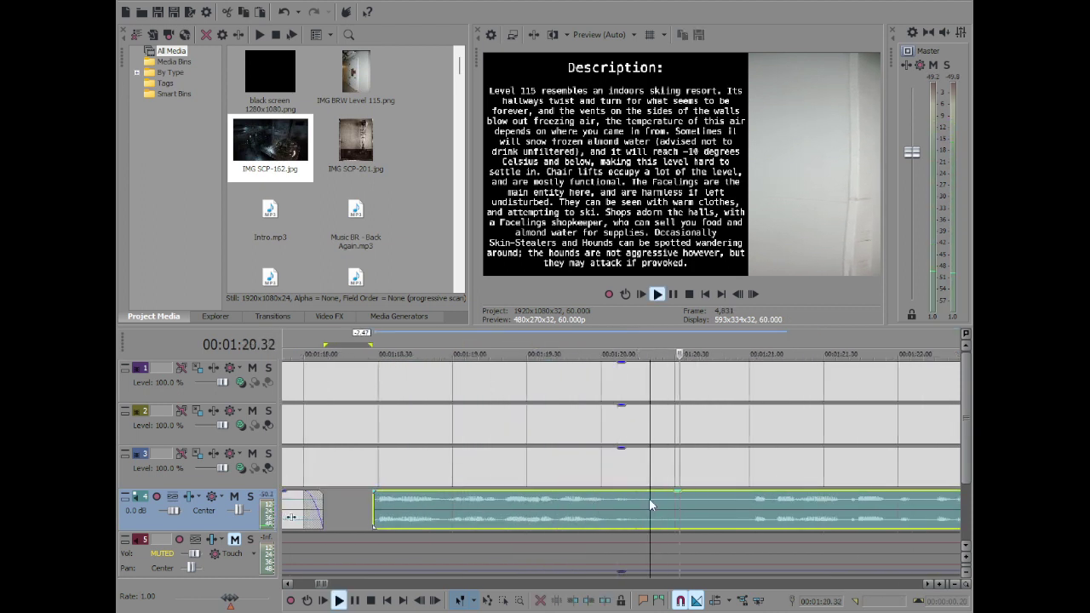
{"action": "left_click", "coordinate": [647, 499]}
{"action": "key", "text": "s"}
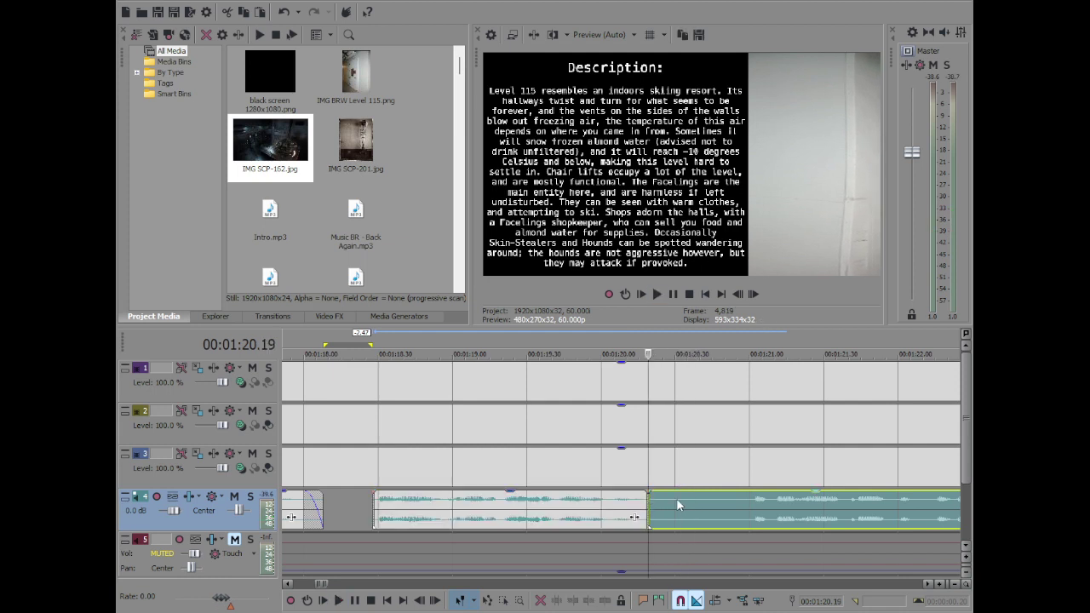
Cut out the silence from 00:01:20.19 to about 00:01:21.00 and move the following clip back to start at about 00:01:20.29
{"action": "key", "text": "space"}
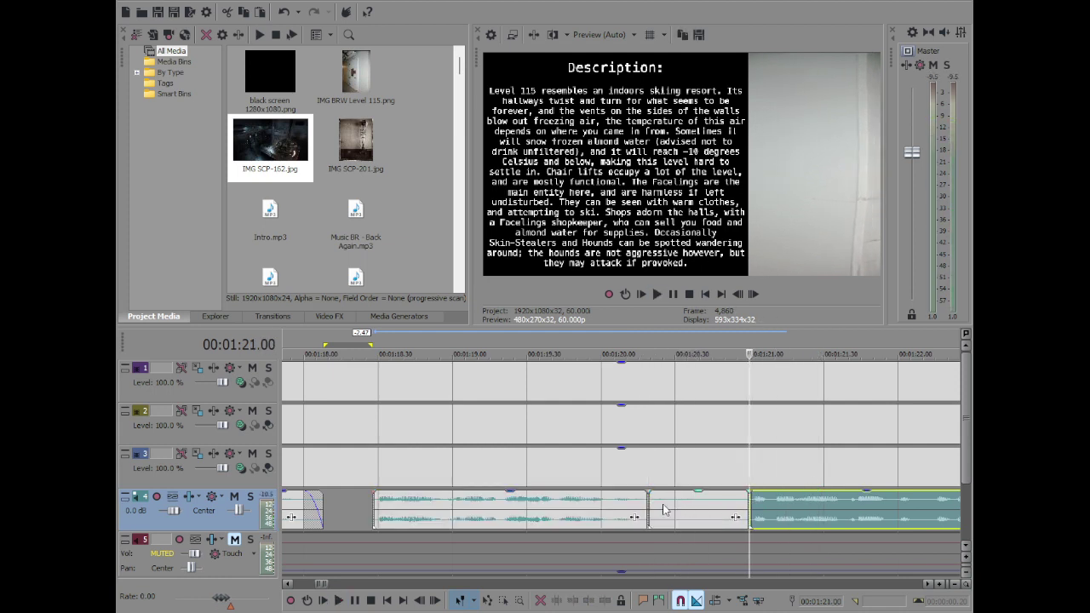
{"action": "key", "text": "space"}
{"action": "left_click_drag", "start_coordinate": [705, 506], "coordinate": [633, 493]}
{"action": "key", "text": "Right"}
{"action": "key", "text": "Right"}
{"action": "key", "text": "Right"}
{"action": "key", "text": "Right"}
Fade out roughly the last 6 frames of the clip ending at about 00:01:20.19 and play it back
{"action": "left_click", "coordinate": [594, 505]}
{"action": "key", "text": "space"}
{"action": "left_click", "coordinate": [535, 512]}
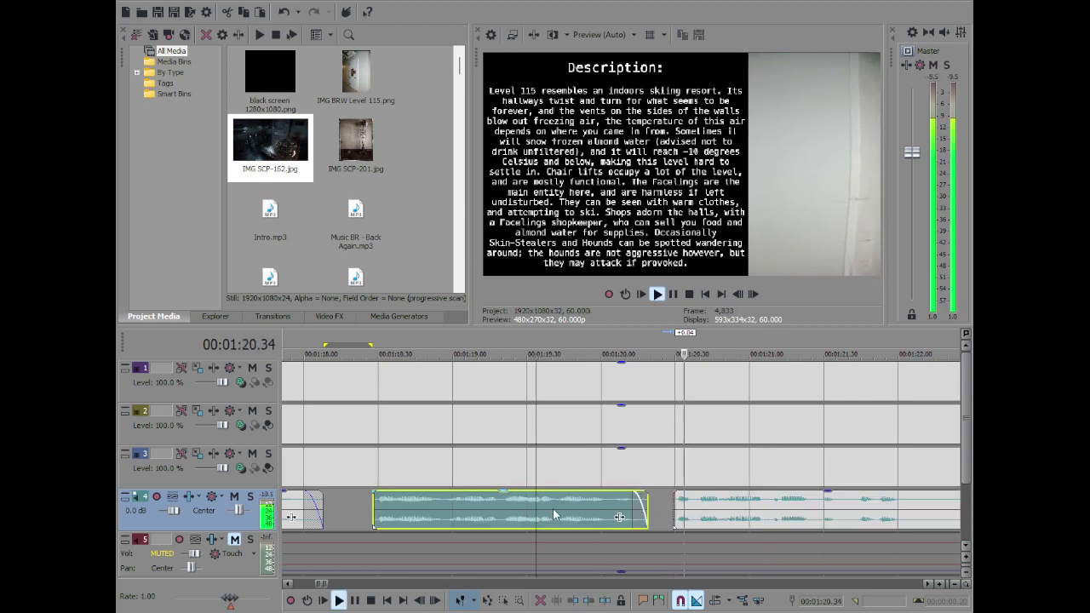
Listen to the end of the next phrase and split the narration at about 00:01:22.19
{"action": "scroll", "coordinate": [704, 509], "scroll_direction": "down", "scroll_amount": 4}
{"action": "scroll", "coordinate": [705, 505], "scroll_direction": "up", "scroll_amount": 4}
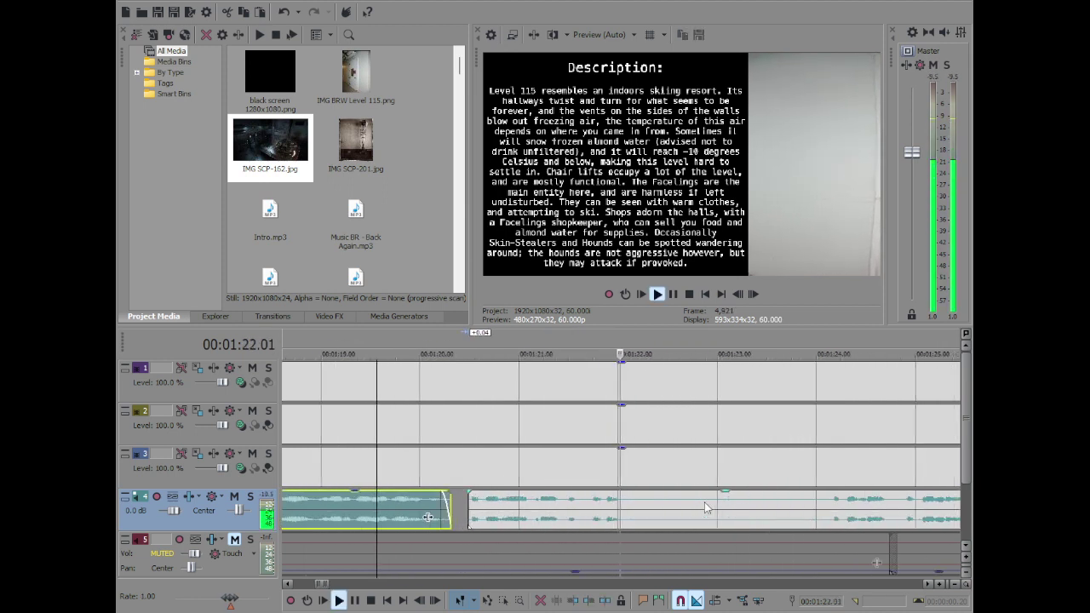
{"action": "left_click", "coordinate": [656, 500]}
{"action": "key", "text": "s"}
{"action": "scroll", "coordinate": [657, 499], "scroll_direction": "down", "scroll_amount": 2}
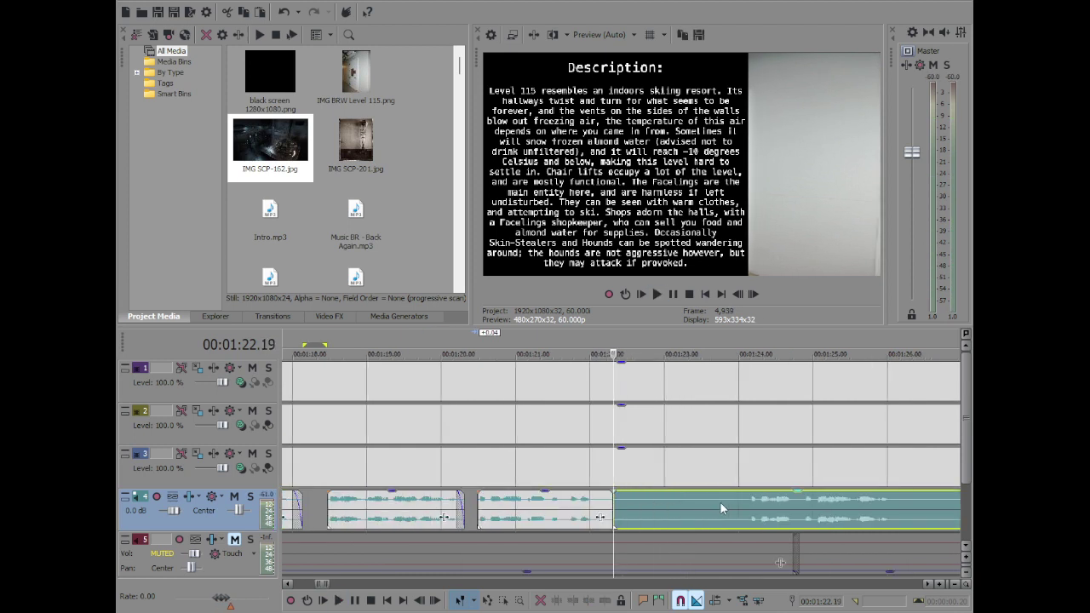
Audition the narration after 00:01:22.19 and split it just before the next phrase begins
{"action": "left_click", "coordinate": [794, 503]}
{"action": "key", "text": "space"}
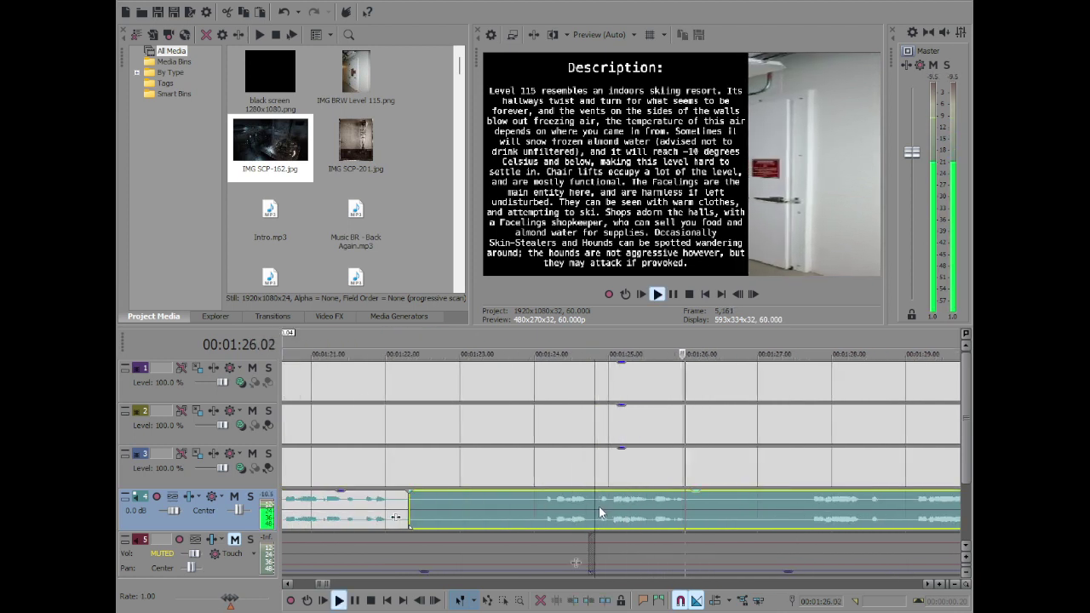
{"action": "key", "text": "space"}
{"action": "scroll", "coordinate": [599, 500], "scroll_direction": "up", "scroll_amount": 1}
{"action": "key", "text": "Left"}
{"action": "key", "text": "s"}
Delete the silent piece after 00:01:22.19 and move the following clip back to start at about 00:01:23.19
{"action": "left_click", "coordinate": [453, 509]}
{"action": "left_click", "coordinate": [467, 508]}
{"action": "key", "text": "Delete"}
{"action": "left_click_drag", "start_coordinate": [671, 516], "coordinate": [503, 510]}
{"action": "double_click", "coordinate": [453, 519]}
{"action": "left_click", "coordinate": [462, 514]}
{"action": "key", "text": "Left"}
{"action": "key", "text": "Left"}
{"action": "key", "text": "Left"}
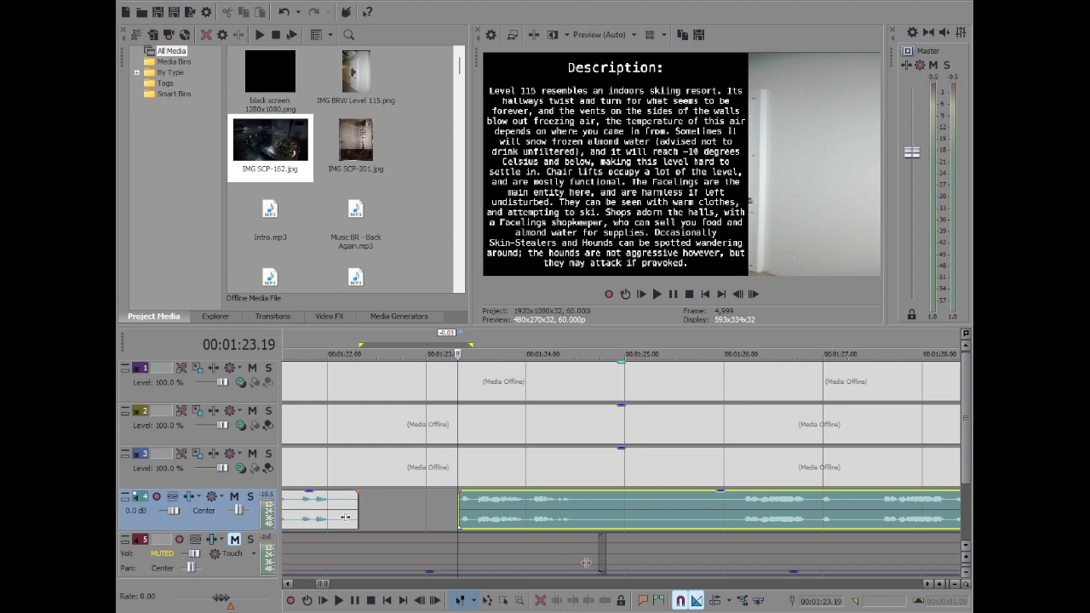
Lengthen the track 1 crossfade between the Description and Additional Content texts to about 1 second 30 frames
{"action": "scroll", "coordinate": [585, 562], "scroll_direction": "down", "scroll_amount": 10}
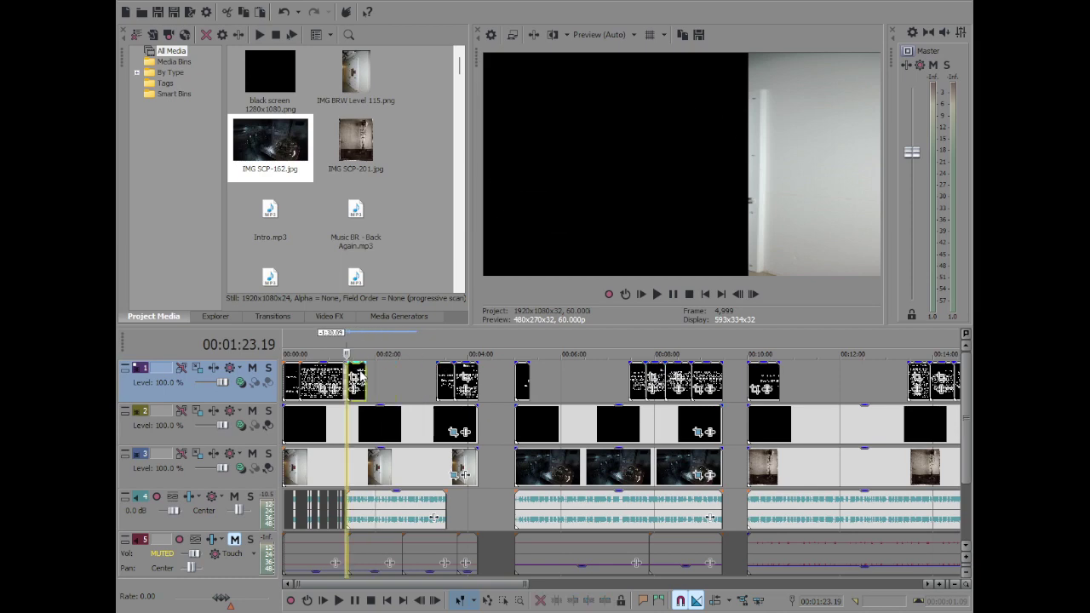
{"action": "scroll", "coordinate": [483, 392], "scroll_direction": "up", "scroll_amount": 3}
{"action": "scroll", "coordinate": [483, 392], "scroll_direction": "up", "scroll_amount": 8}
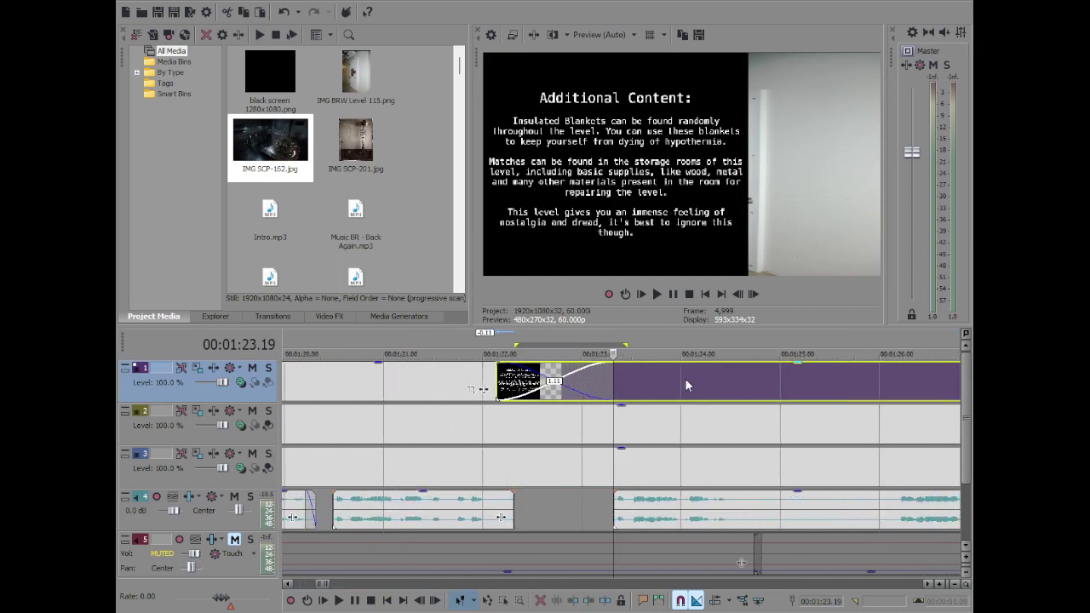
{"action": "left_click_drag", "start_coordinate": [613, 378], "coordinate": [624, 379]}
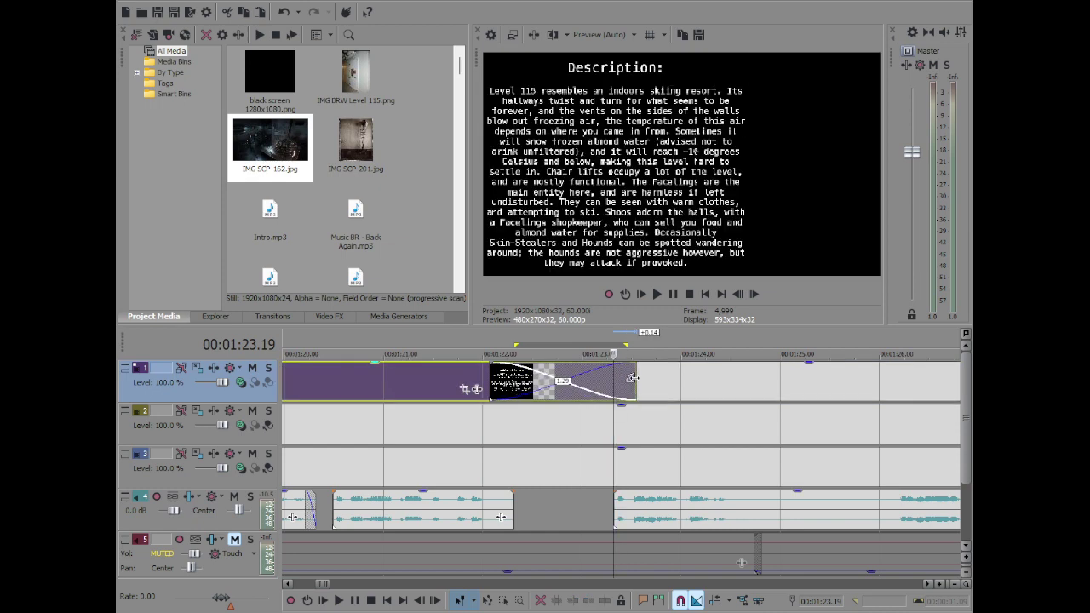
Play the phrase starting at 00:01:23.19 and split the narration where it ends, at about 00:01:24.36
{"action": "key", "text": "space"}
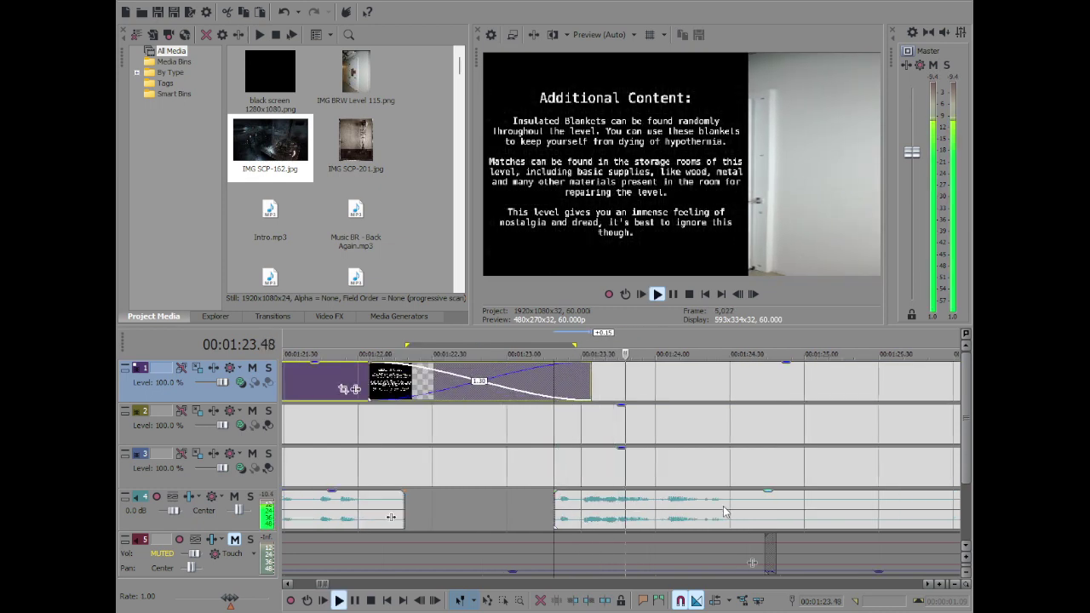
{"action": "left_click", "coordinate": [751, 506]}
{"action": "left_click", "coordinate": [765, 500]}
{"action": "left_click", "coordinate": [769, 498]}
{"action": "left_click", "coordinate": [772, 496]}
{"action": "left_click", "coordinate": [771, 497]}
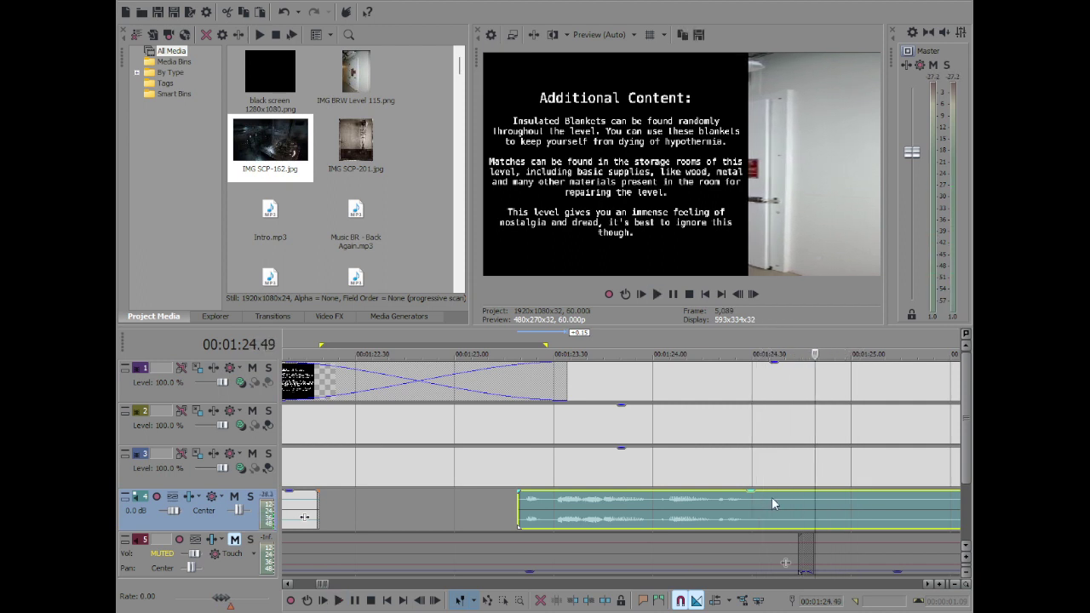
{"action": "key", "text": "s"}
Fade out roughly the last 5 frames of the clip ending at about 00:01:24.36 and play it back repeatedly
{"action": "left_click", "coordinate": [772, 493]}
{"action": "left_click_drag", "start_coordinate": [771, 493], "coordinate": [776, 504]}
{"action": "left_click", "coordinate": [774, 496]}
{"action": "key", "text": "space"}
{"action": "key", "text": "Return"}
{"action": "key", "text": "space"}
{"action": "left_click", "coordinate": [613, 521]}
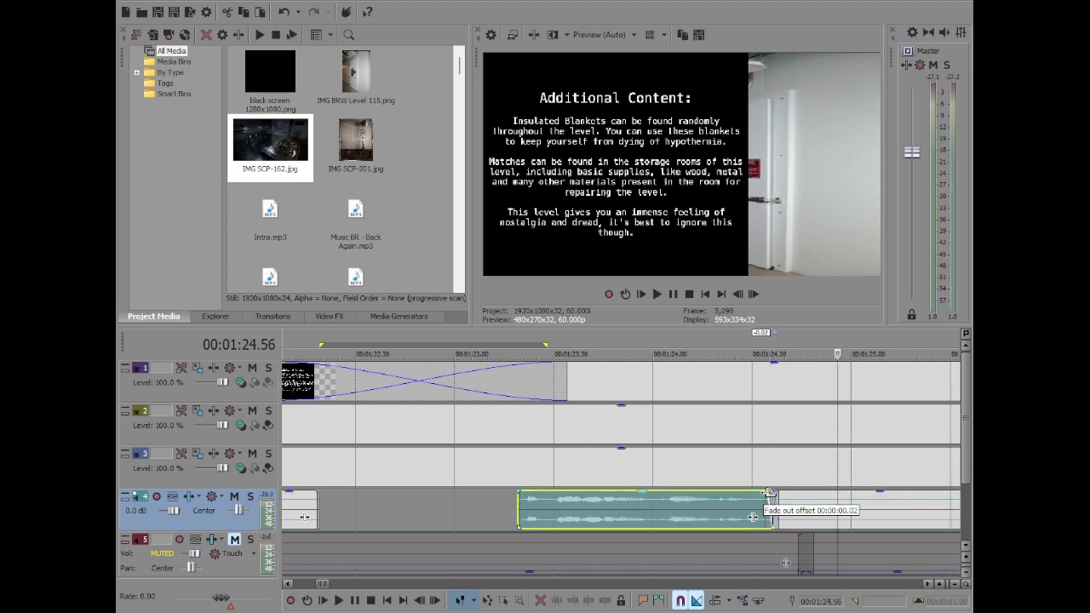
{"action": "key", "text": "space"}
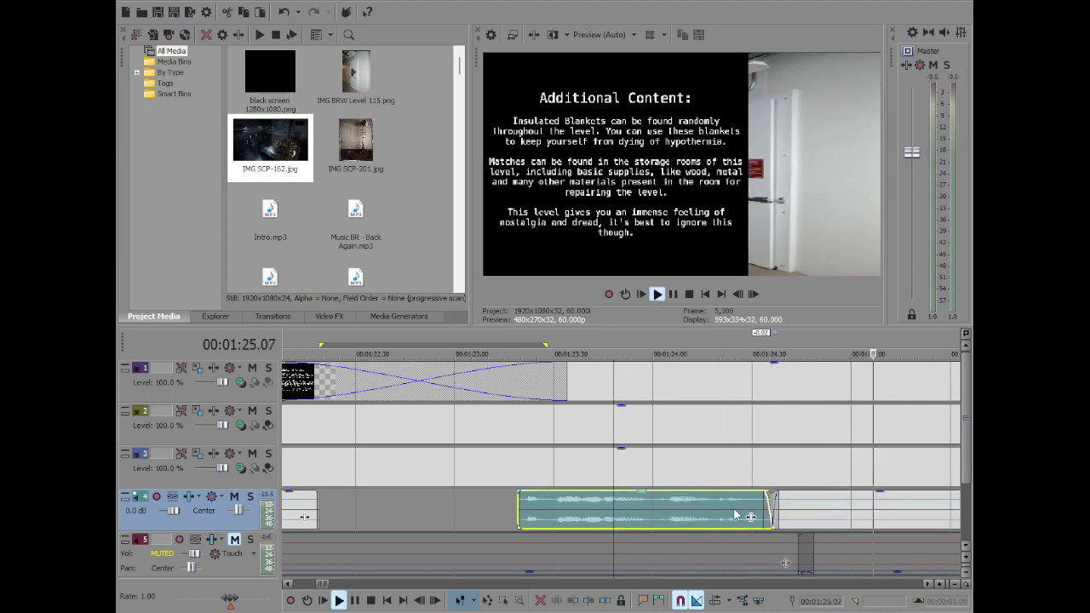
{"action": "key", "text": "Return"}
{"action": "key", "text": "space"}
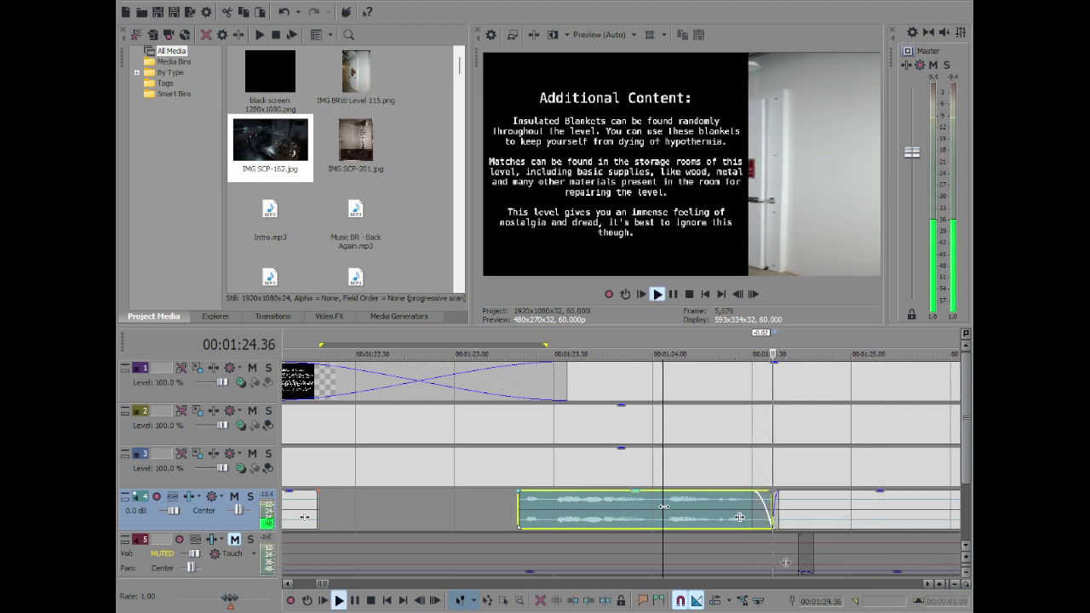
Audition the audio just after the faded clip and split the narration at about 00:01:24.44
{"action": "left_click", "coordinate": [791, 508]}
{"action": "key", "text": "space"}
{"action": "key", "text": "Return"}
{"action": "left_click", "coordinate": [802, 500]}
{"action": "key", "text": "space"}
{"action": "key", "text": "space"}
{"action": "key", "text": "space"}
{"action": "key", "text": "Return"}
{"action": "left_click", "coordinate": [802, 501]}
{"action": "key", "text": "s"}
Audition the following takes and delete the bad take between 00:01:24.44 and about 00:01:27.32
{"action": "scroll", "coordinate": [802, 507], "scroll_direction": "down", "scroll_amount": 2}
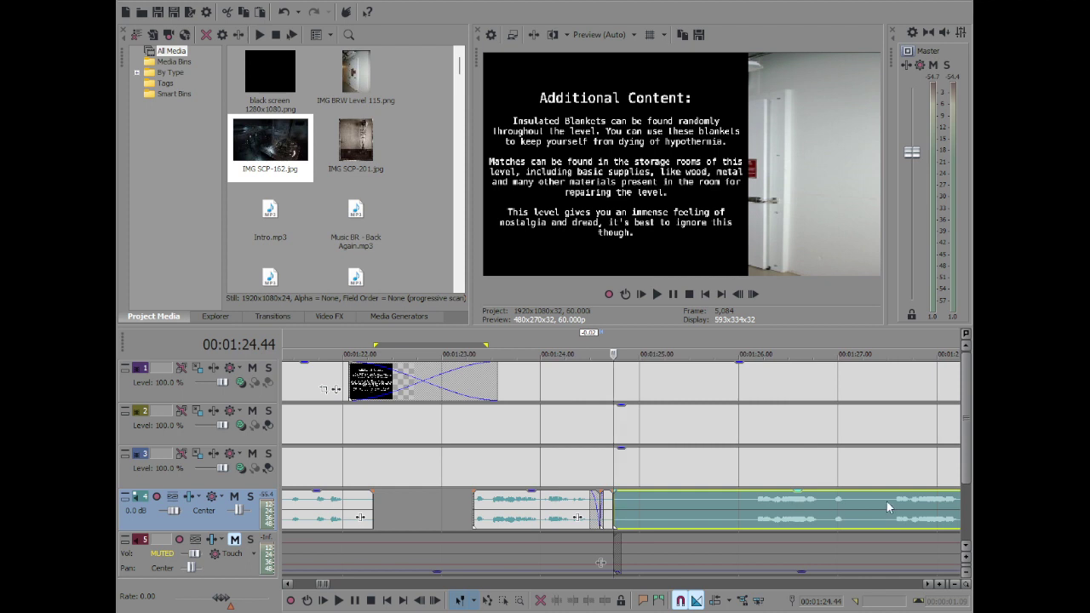
{"action": "key", "text": "space"}
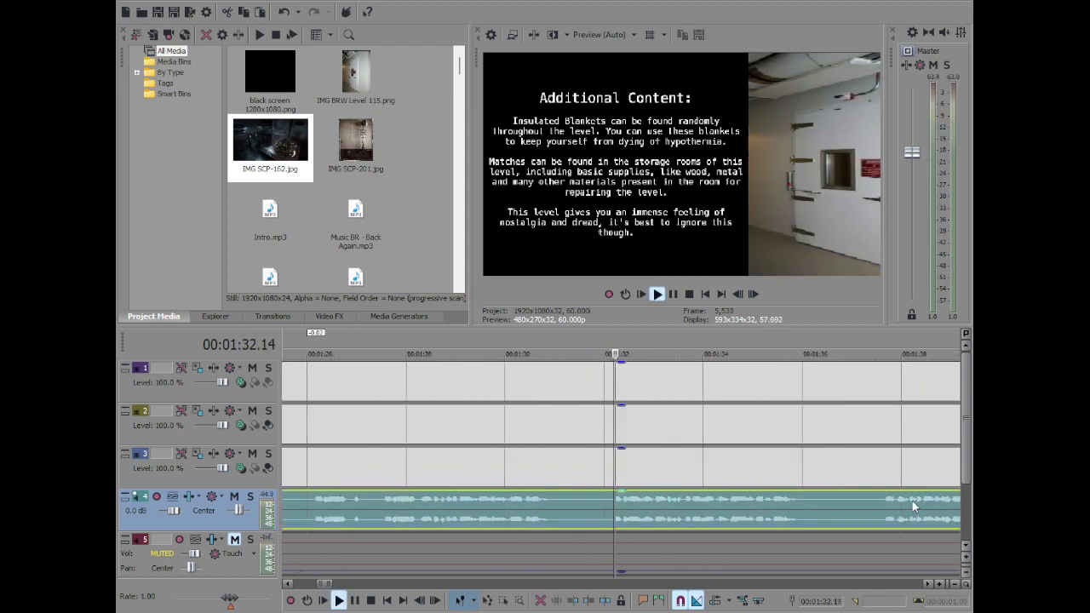
{"action": "scroll", "coordinate": [913, 500], "scroll_direction": "down", "scroll_amount": 1}
{"action": "left_click", "coordinate": [439, 501]}
{"action": "key", "text": "space"}
{"action": "key", "text": "space"}
{"action": "key", "text": "space"}
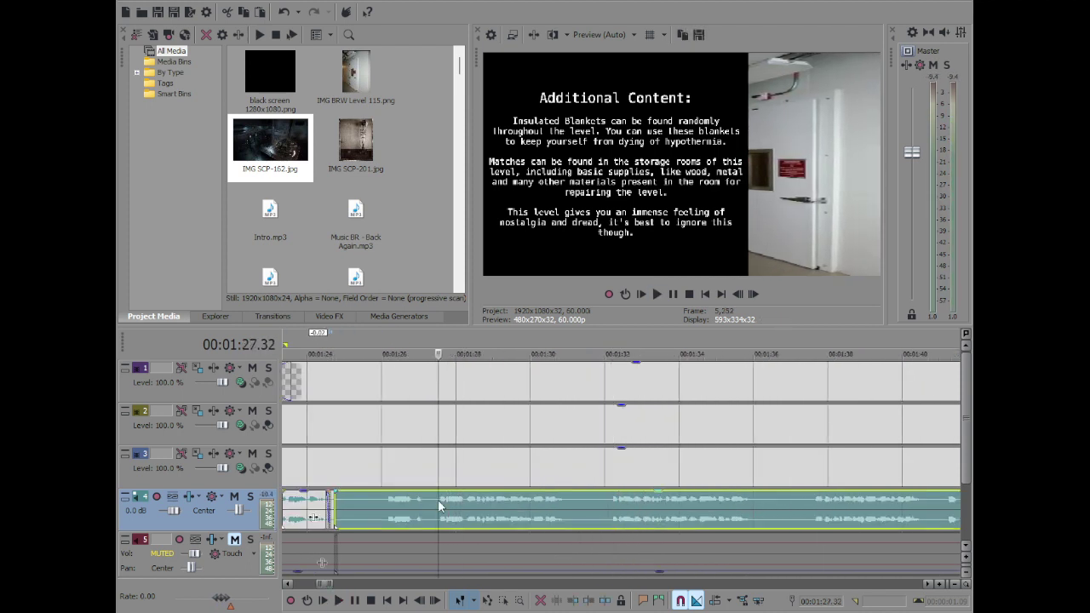
{"action": "left_click", "coordinate": [359, 502]}
{"action": "key", "text": "Delete"}
Move the remaining narration clip back to start at about 00:01:25.29 and play it from there
{"action": "left_click_drag", "start_coordinate": [474, 507], "coordinate": [413, 506]}
{"action": "left_click", "coordinate": [339, 502]}
{"action": "double_click", "coordinate": [343, 504]}
{"action": "left_click", "coordinate": [361, 500]}
{"action": "key", "text": "Right"}
{"action": "key", "text": "Right"}
{"action": "key", "text": "Right"}
{"action": "key", "text": "Right"}
{"action": "key", "text": "space"}
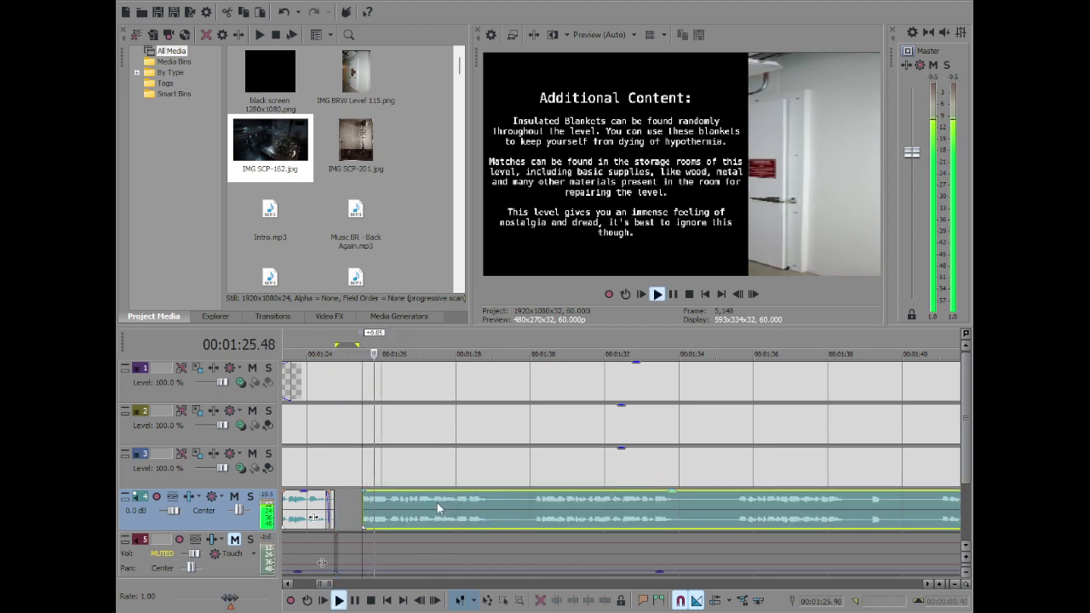
Audition the end of the phrase repeatedly and split the narration at about 00:01:28.56
{"action": "scroll", "coordinate": [530, 490], "scroll_direction": "down", "scroll_amount": 4}
{"action": "scroll", "coordinate": [685, 502], "scroll_direction": "up", "scroll_amount": 4}
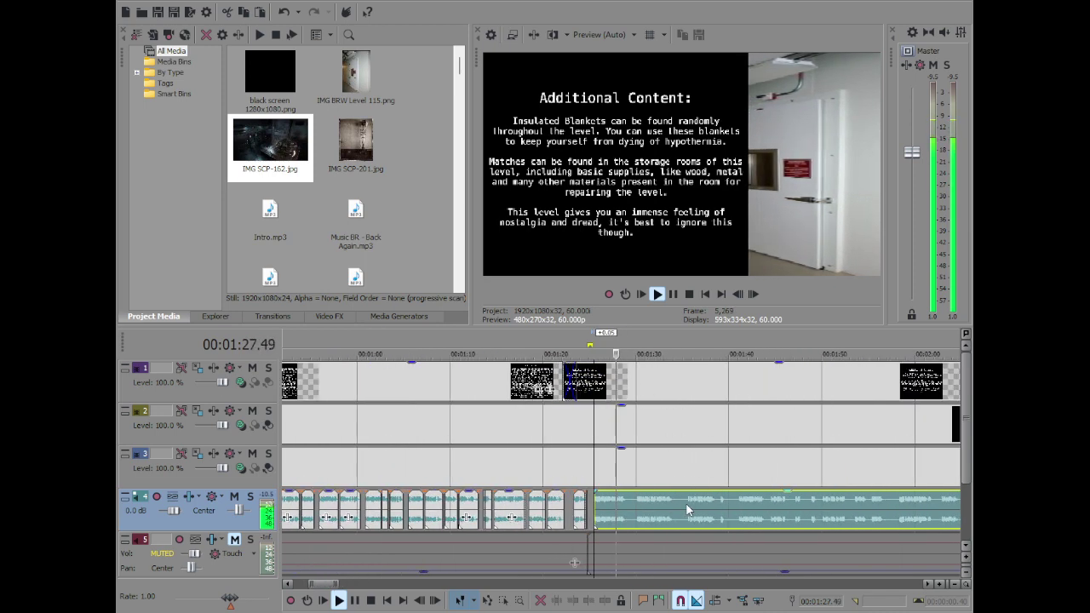
{"action": "scroll", "coordinate": [686, 503], "scroll_direction": "up", "scroll_amount": 2}
{"action": "left_click", "coordinate": [653, 499]}
{"action": "key", "text": "space"}
{"action": "key", "text": "space"}
{"action": "key", "text": "space"}
{"action": "left_click", "coordinate": [655, 498]}
{"action": "key", "text": "space"}
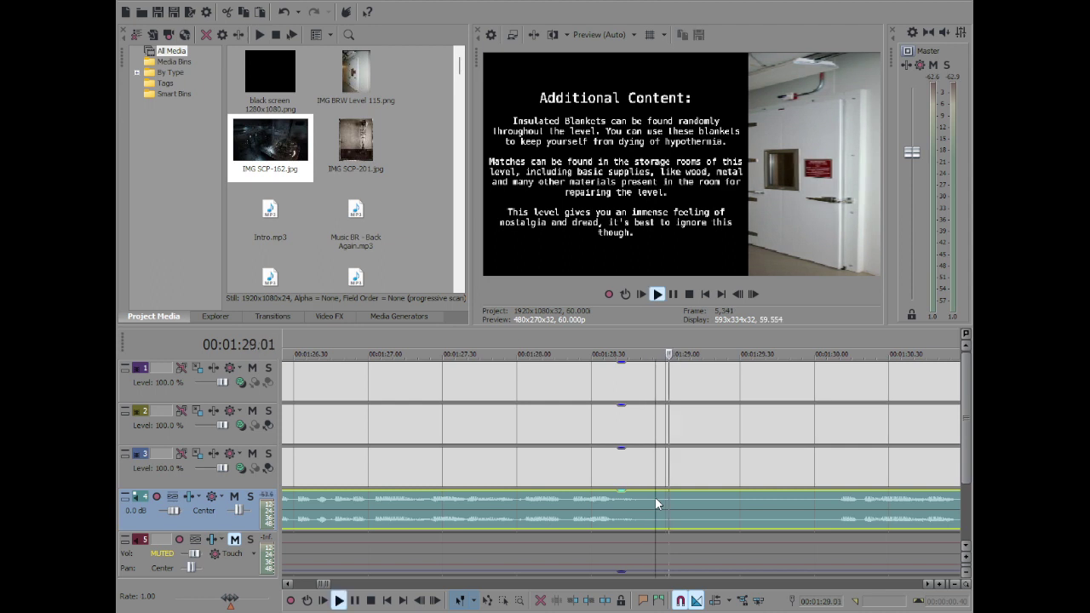
{"action": "key", "text": "space"}
{"action": "key", "text": "s"}
Split the narration again at about 00:01:30.09 and delete the silent piece between the two cuts
{"action": "key", "text": "space"}
{"action": "scroll", "coordinate": [744, 500], "scroll_direction": "down", "scroll_amount": 3}
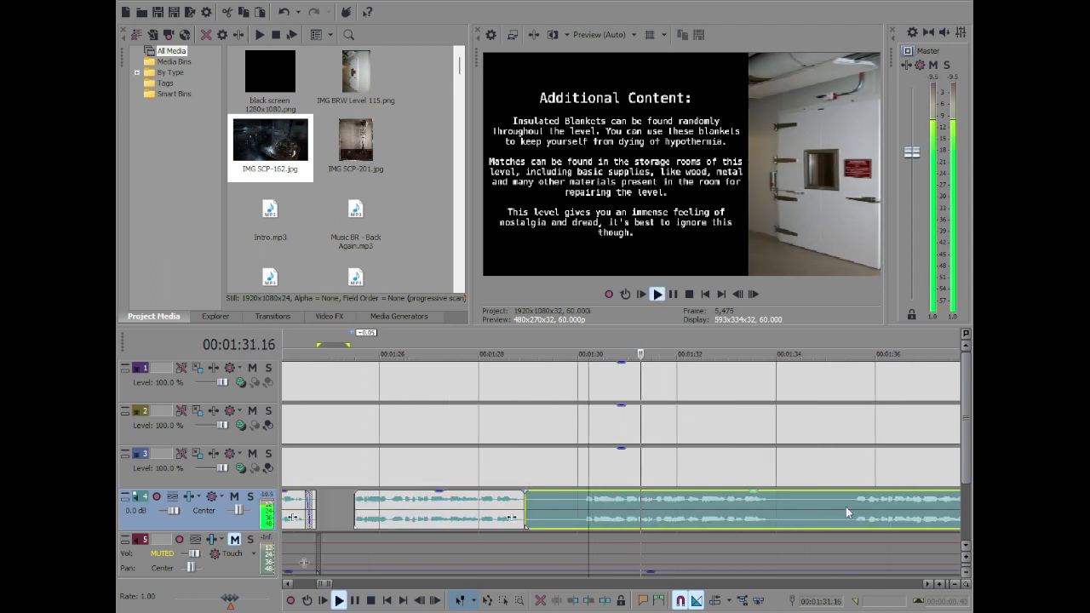
{"action": "key", "text": "space"}
{"action": "left_click", "coordinate": [585, 501]}
{"action": "key", "text": "s"}
{"action": "left_click", "coordinate": [555, 508]}
{"action": "key", "text": "Delete"}
Move the clip after the gap back to start at about 00:01:29.26
{"action": "left_click_drag", "start_coordinate": [616, 507], "coordinate": [579, 508]}
{"action": "double_click", "coordinate": [536, 503]}
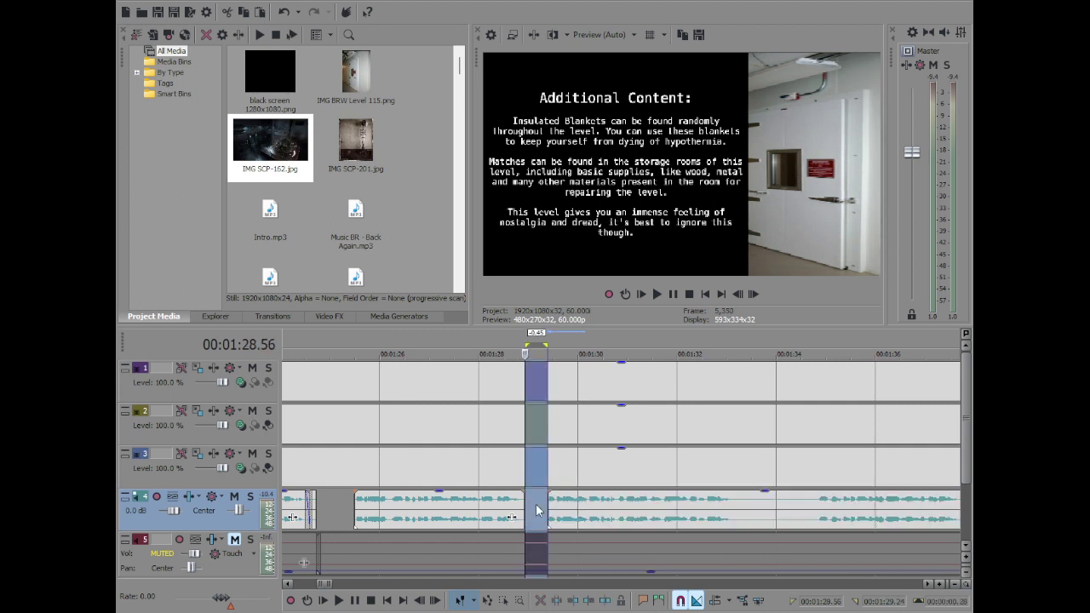
{"action": "left_click", "coordinate": [556, 501]}
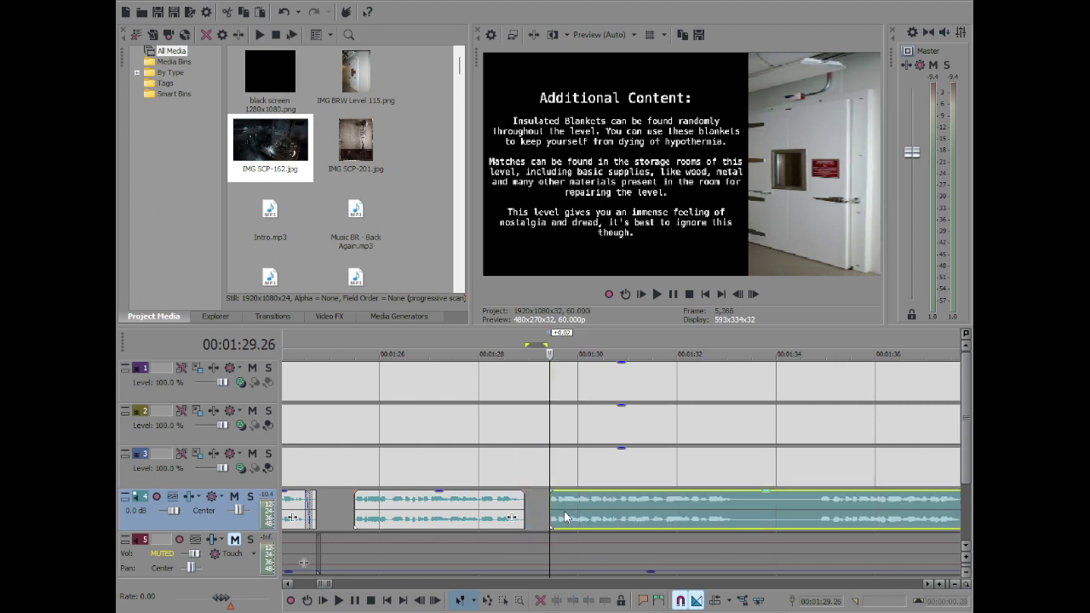
Play the moved clip and split the narration at the end of its phrase, at about 00:01:33.11
{"action": "key", "text": "space"}
{"action": "scroll", "coordinate": [596, 509], "scroll_direction": "down", "scroll_amount": 5}
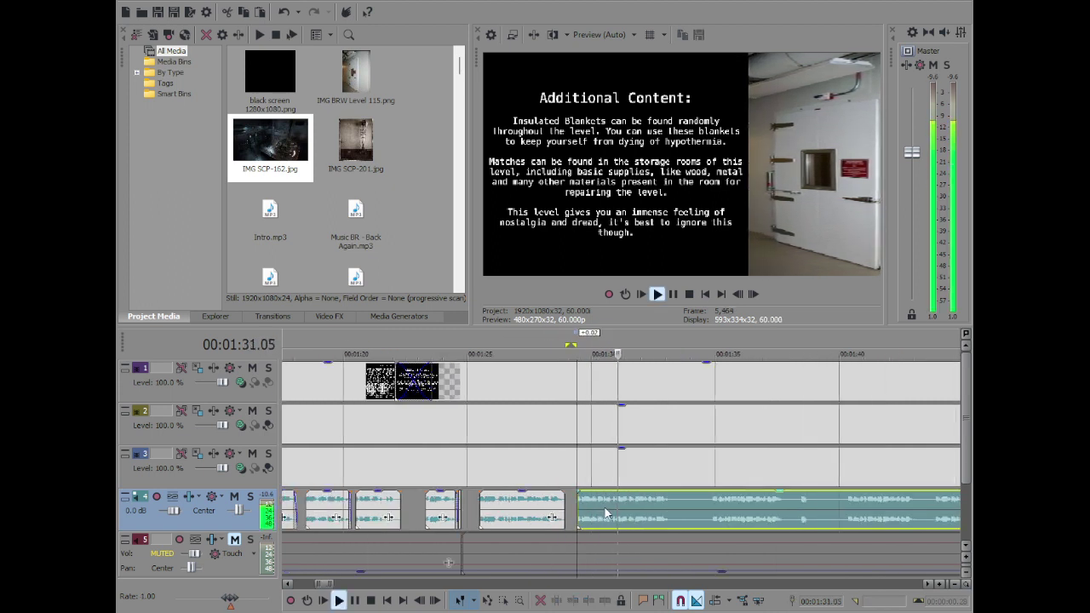
{"action": "scroll", "coordinate": [675, 505], "scroll_direction": "up", "scroll_amount": 5}
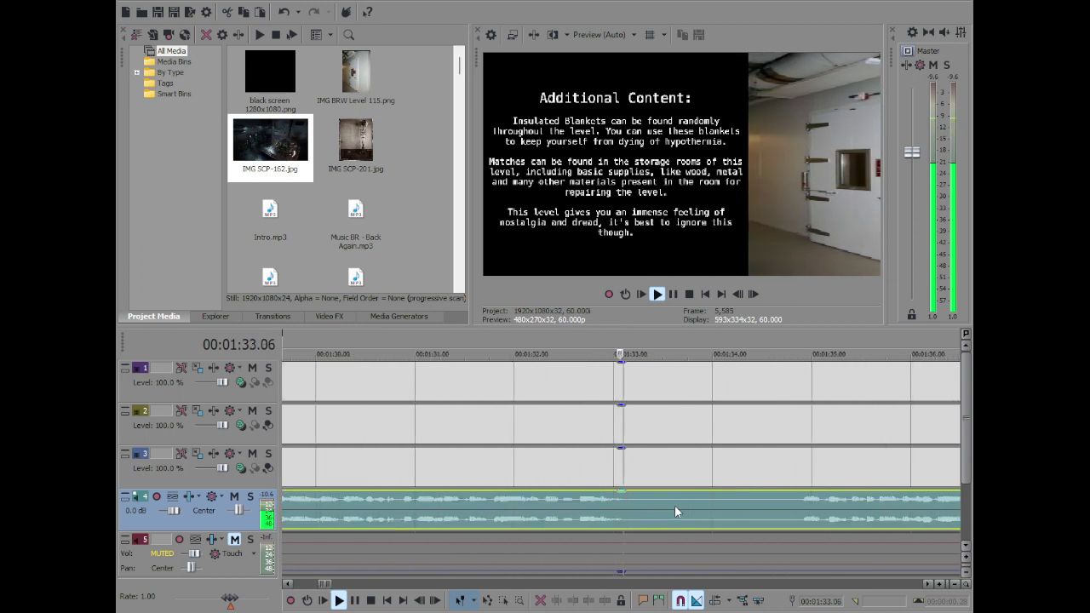
{"action": "key", "text": "s"}
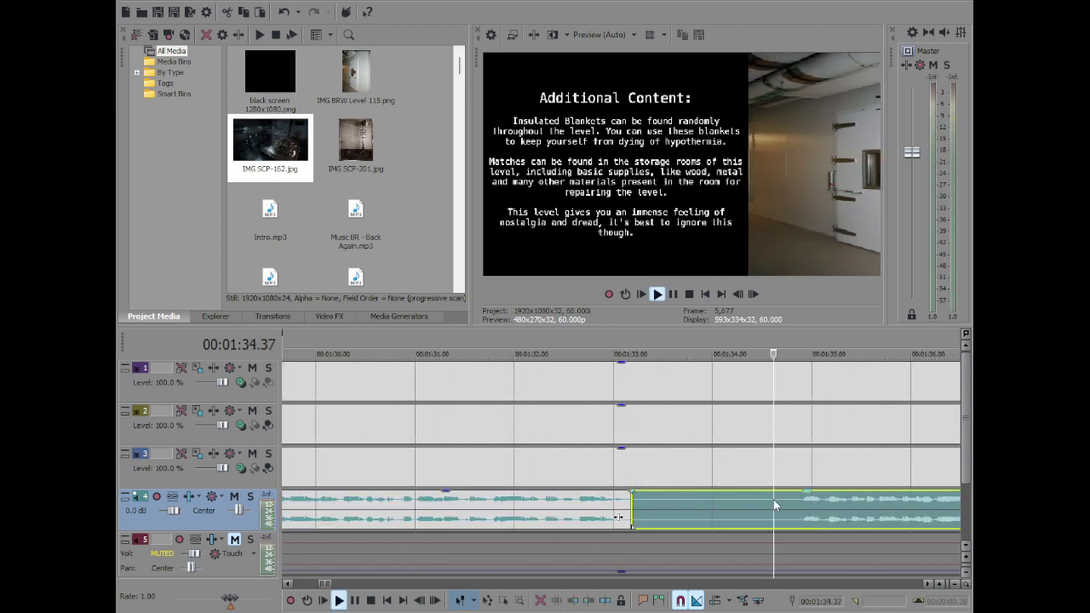
Play through the narration takes after the cut at about 00:01:33.11 and compare where each phrase begins
{"action": "scroll", "coordinate": [774, 499], "scroll_direction": "down", "scroll_amount": 2}
{"action": "left_click", "coordinate": [793, 501]}
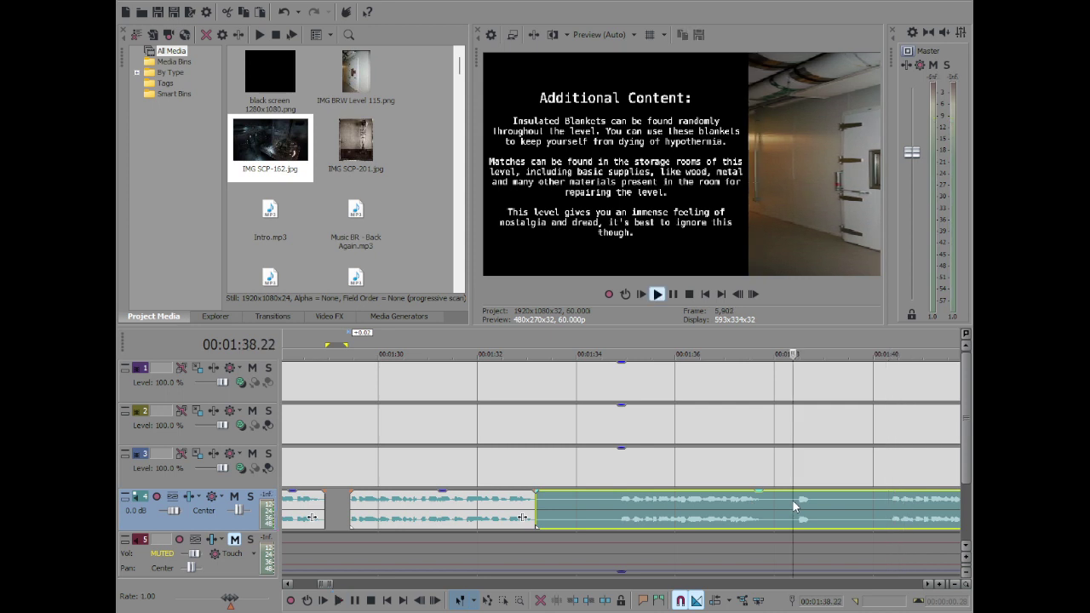
{"action": "scroll", "coordinate": [793, 500], "scroll_direction": "down", "scroll_amount": 1}
{"action": "key", "text": "Return"}
{"action": "left_click", "coordinate": [805, 500]}
{"action": "key", "text": "Return"}
{"action": "key", "text": "Return"}
{"action": "left_click", "coordinate": [675, 499]}
{"action": "key", "text": "Return"}
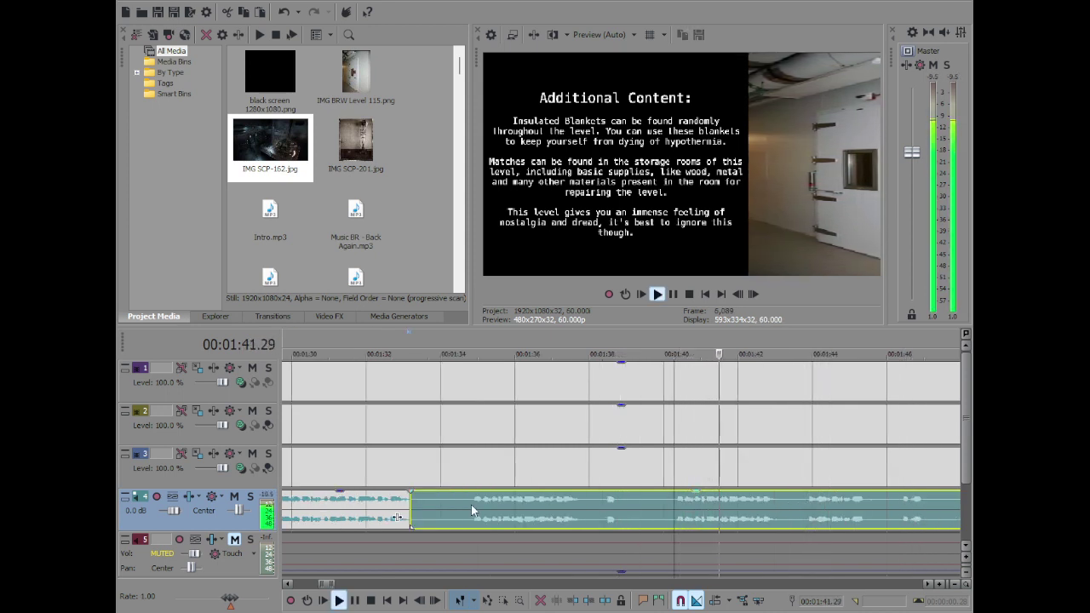
{"action": "left_click", "coordinate": [472, 500]}
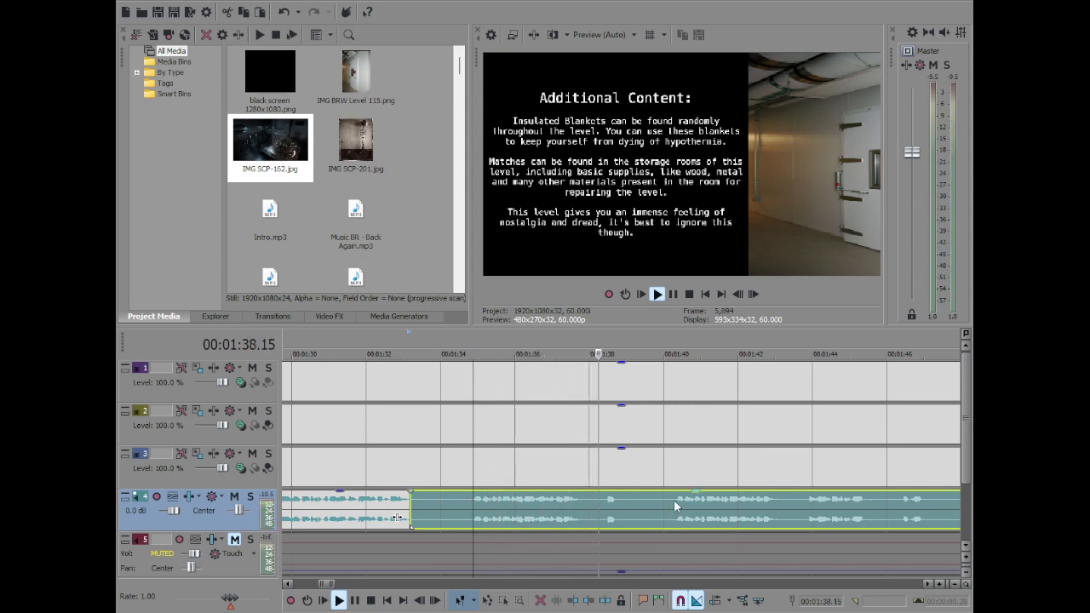
{"action": "left_click", "coordinate": [580, 509]}
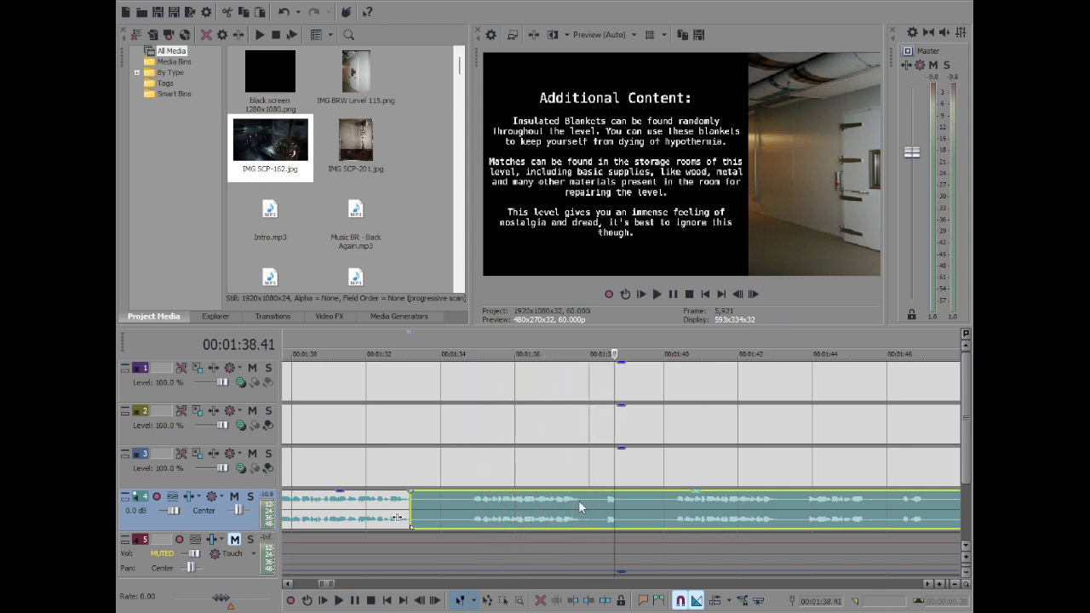
Replay the short sound near 00:01:38 and the takes from about 00:01:40 to judge which narration to keep
{"action": "key", "text": "space"}
{"action": "left_click", "coordinate": [579, 503]}
{"action": "key", "text": "space"}
{"action": "key", "text": "space"}
{"action": "left_click", "coordinate": [581, 503]}
{"action": "key", "text": "space"}
{"action": "key", "text": "space"}
{"action": "left_click", "coordinate": [725, 501]}
{"action": "key", "text": "space"}
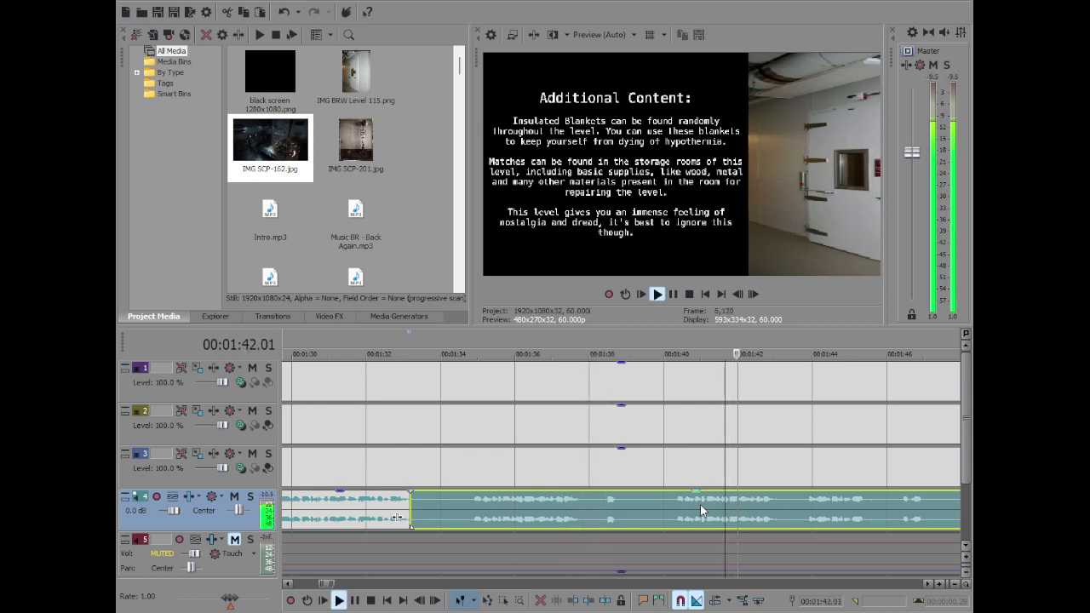
{"action": "scroll", "coordinate": [703, 506], "scroll_direction": "up", "scroll_amount": 1}
{"action": "key", "text": "space"}
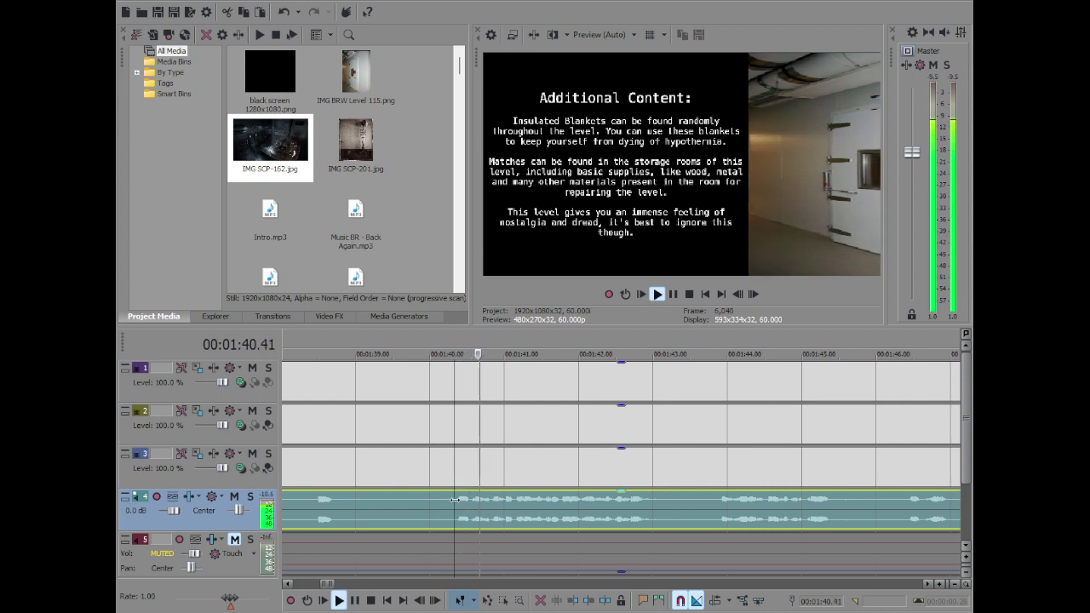
{"action": "scroll", "coordinate": [454, 497], "scroll_direction": "down", "scroll_amount": 3}
Split the narration at the phrase start, about 00:01:34.49, and delete the silent piece before it
{"action": "left_click", "coordinate": [385, 498]}
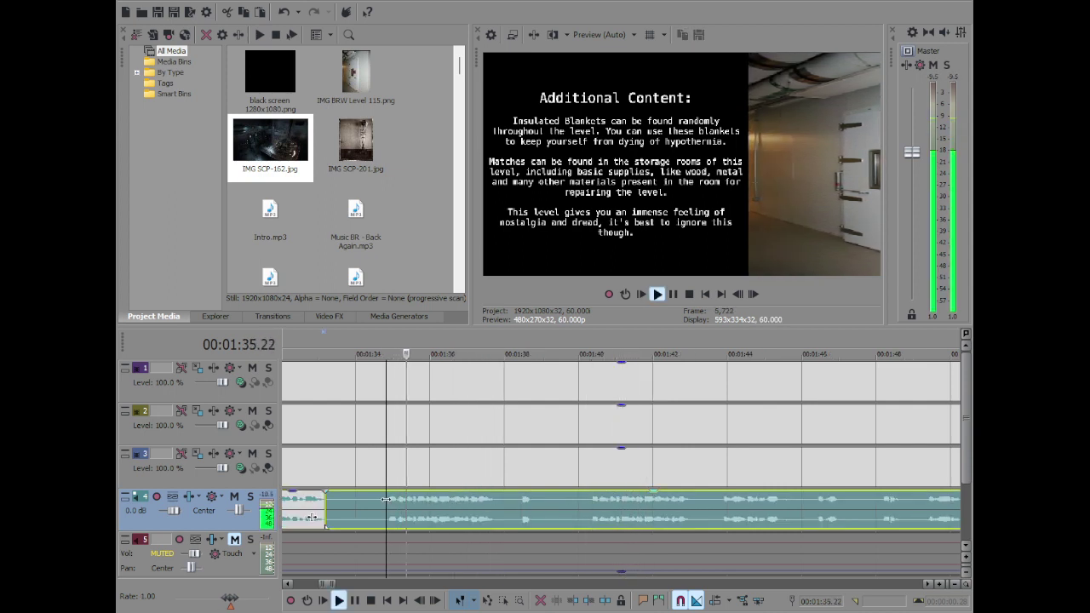
{"action": "key", "text": "space"}
{"action": "key", "text": "s"}
{"action": "left_click", "coordinate": [439, 507]}
{"action": "key", "text": "space"}
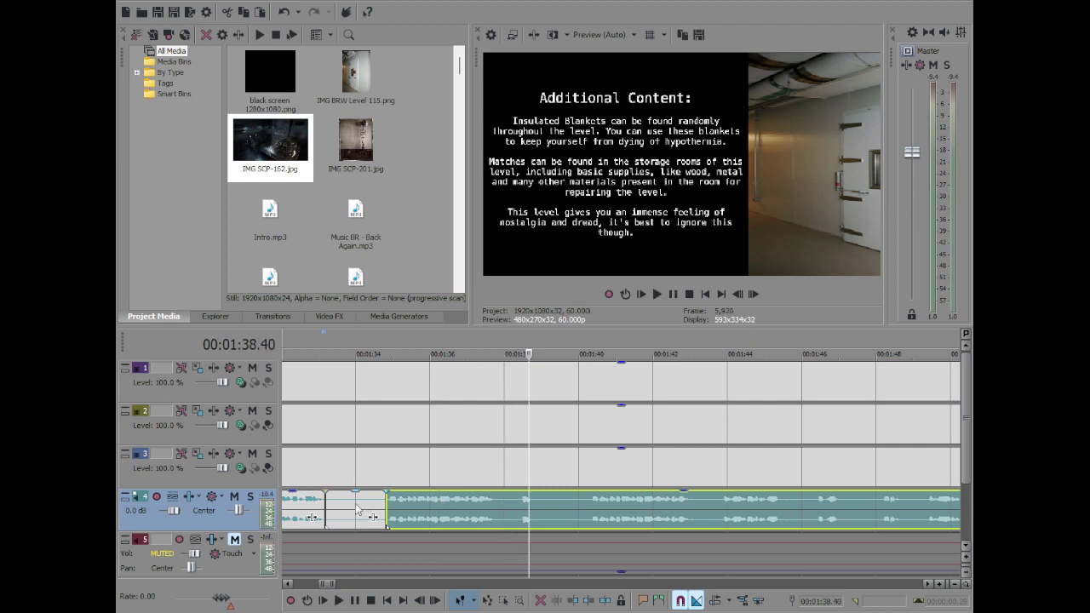
{"action": "left_click", "coordinate": [355, 504]}
{"action": "key", "text": "Delete"}
Move the clip after the gap back to start at about 00:01:33.57
{"action": "left_click_drag", "start_coordinate": [410, 510], "coordinate": [383, 506]}
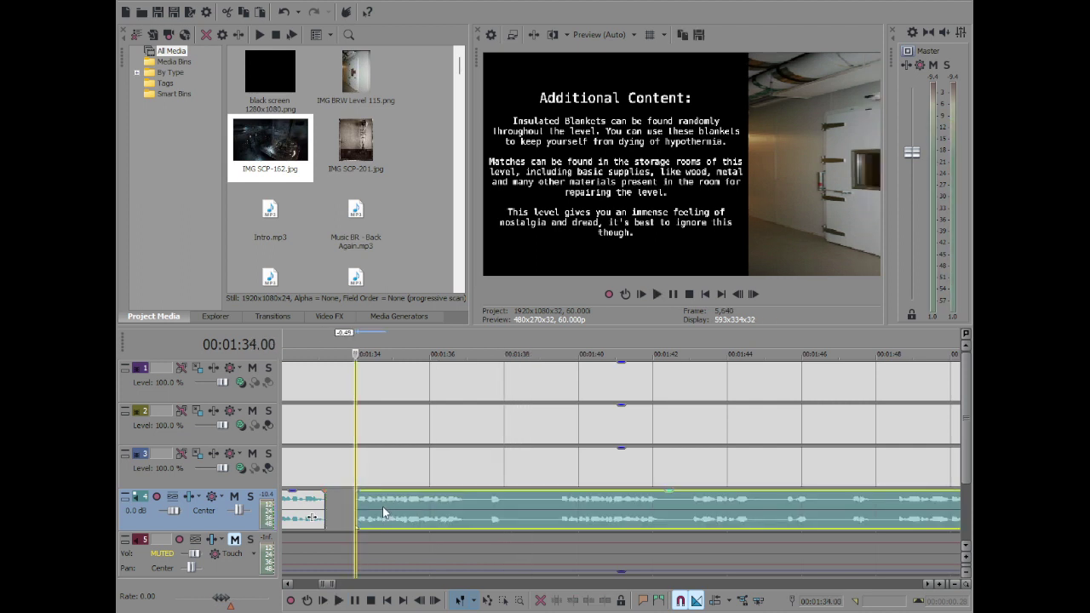
{"action": "double_click", "coordinate": [330, 504]}
{"action": "left_click", "coordinate": [353, 504]}
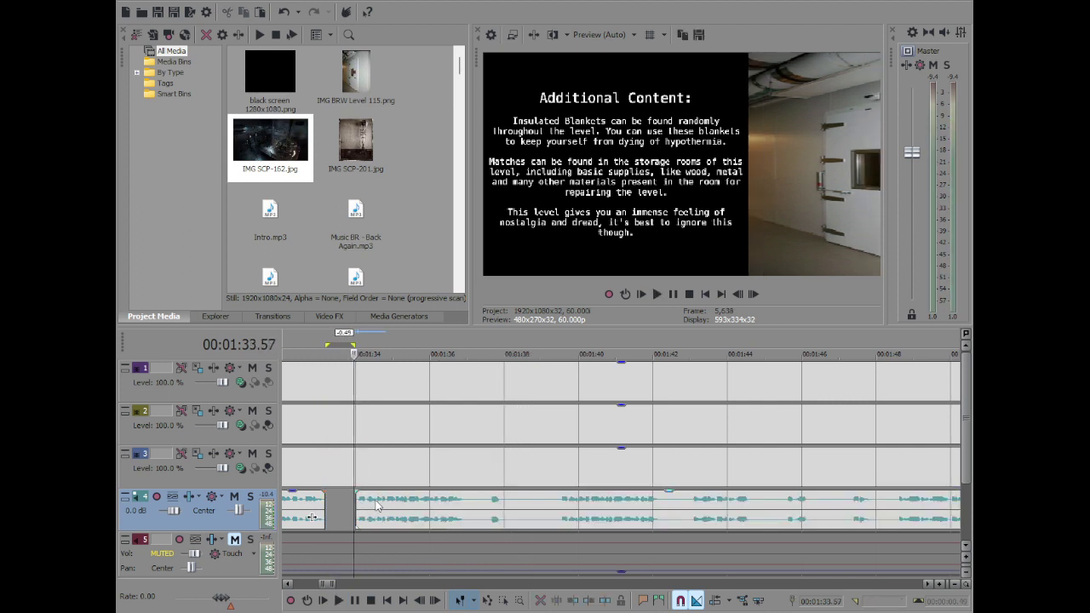
{"action": "left_click", "coordinate": [378, 507]}
Play the moved clip and split the narration at the end of its phrase, at about 00:01:36.54
{"action": "key", "text": "space"}
{"action": "scroll", "coordinate": [378, 508], "scroll_direction": "down", "scroll_amount": 3}
{"action": "scroll", "coordinate": [630, 503], "scroll_direction": "down", "scroll_amount": 1}
{"action": "scroll", "coordinate": [663, 504], "scroll_direction": "up", "scroll_amount": 1}
{"action": "scroll", "coordinate": [667, 505], "scroll_direction": "down", "scroll_amount": 1}
{"action": "scroll", "coordinate": [668, 507], "scroll_direction": "up", "scroll_amount": 4}
{"action": "key", "text": "Return"}
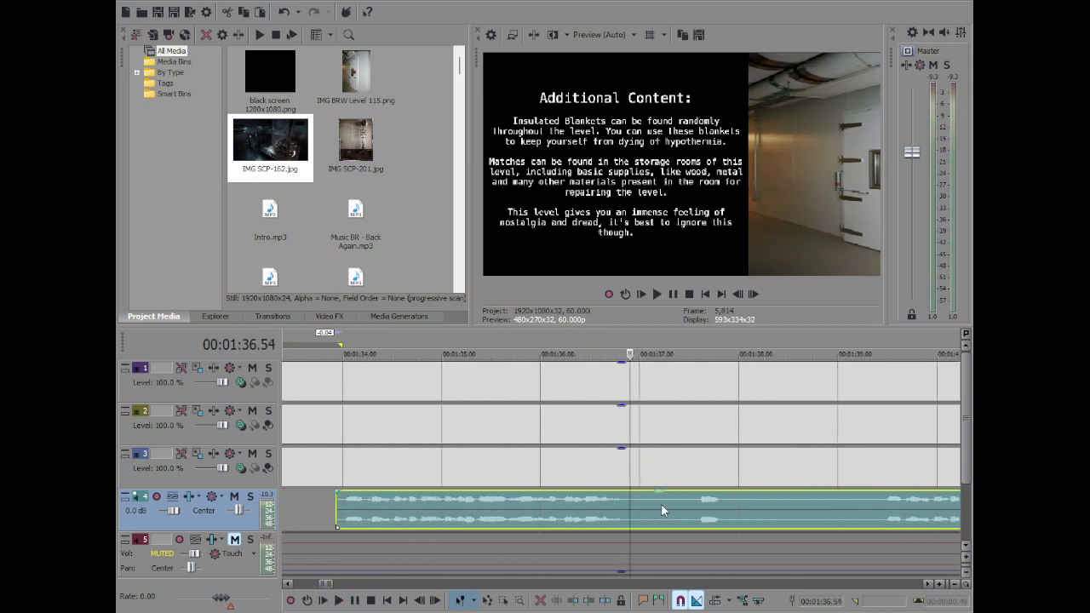
{"action": "key", "text": "s"}
{"action": "key", "text": "space"}
{"action": "key", "text": "Return"}
{"action": "left_click", "coordinate": [623, 503]}
{"action": "key", "text": "space"}
{"action": "key", "text": "Return"}
Remove the short piece up to about 00:01:37.07 and fade out the end of the phrase before it
{"action": "left_click", "coordinate": [651, 500]}
{"action": "key", "text": "s"}
{"action": "left_click", "coordinate": [638, 500]}
{"action": "mouse_move", "coordinate": [629, 499]}
{"action": "left_mouse_down"}
{"action": "mouse_move", "coordinate": [625, 509]}
{"action": "mouse_move", "coordinate": [622, 493]}
{"action": "left_mouse_up"}
{"action": "left_click", "coordinate": [556, 516]}
{"action": "key", "text": "space"}
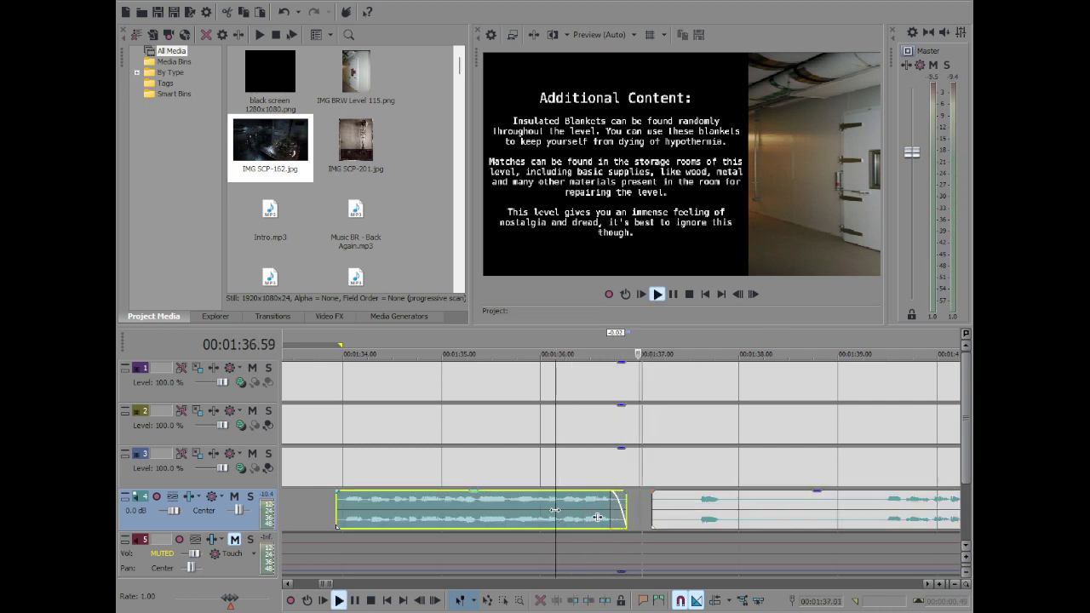
{"action": "key", "text": "space"}
Split the narration at the retake's start, about 00:01:42.59, and delete the bad take before it
{"action": "left_click", "coordinate": [877, 511]}
{"action": "scroll", "coordinate": [773, 514], "scroll_direction": "down", "scroll_amount": 3}
{"action": "left_click", "coordinate": [746, 511]}
{"action": "key", "text": "space"}
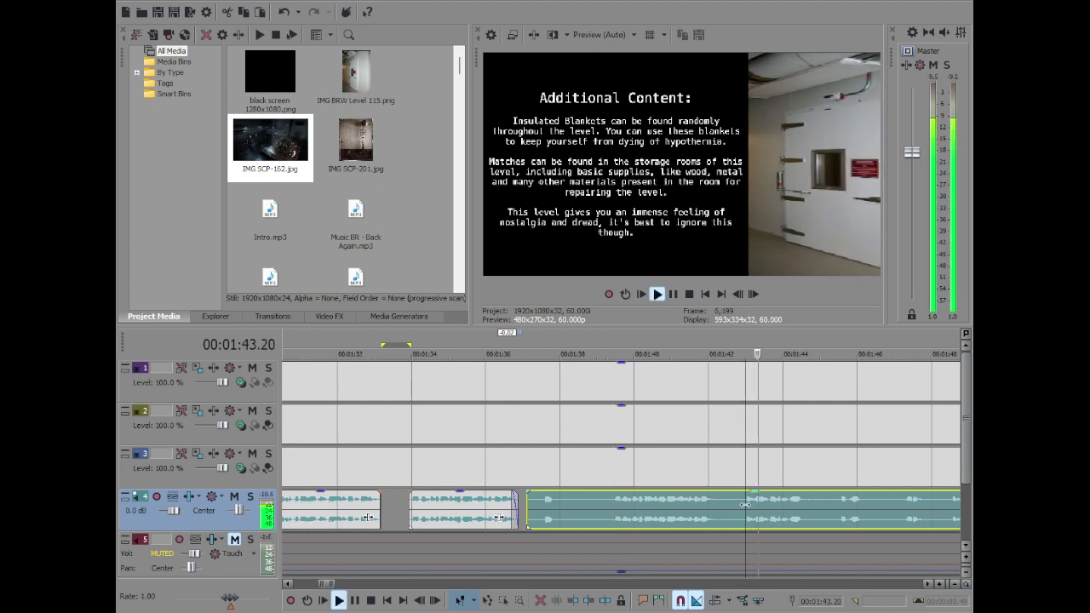
{"action": "key", "text": "space"}
{"action": "key", "text": "s"}
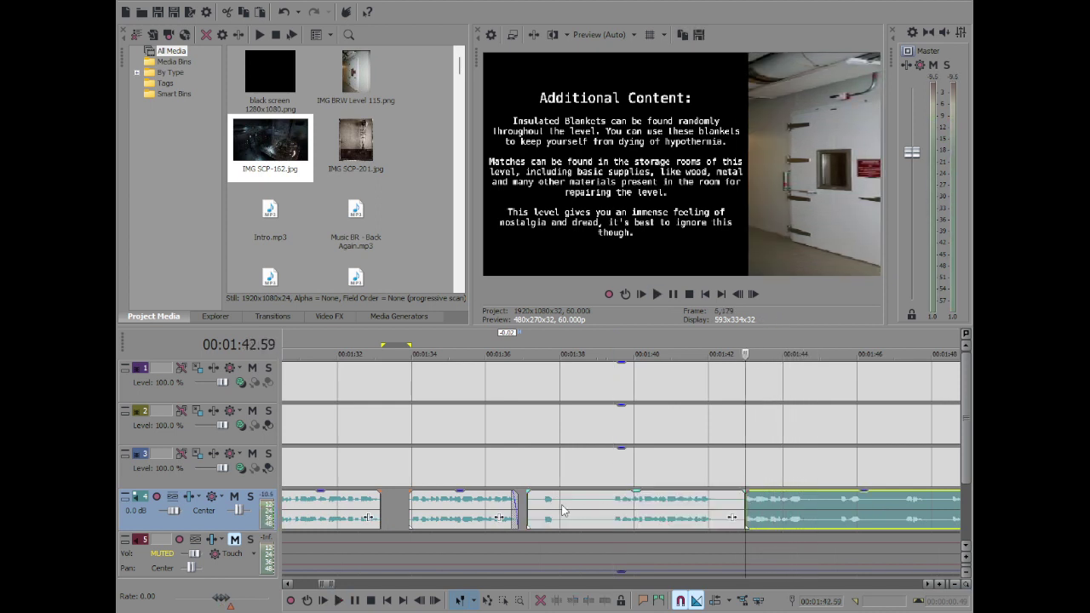
{"action": "double_click", "coordinate": [522, 503]}
{"action": "left_click", "coordinate": [529, 502]}
{"action": "key", "text": "Delete"}
Move the retake back to start at about 00:01:37.02, just after the faded clip
{"action": "scroll", "coordinate": [701, 521], "scroll_direction": "up", "scroll_amount": 5}
{"action": "key", "text": "Left"}
{"action": "key", "text": "Left"}
{"action": "key", "text": "Left"}
{"action": "key", "text": "Left"}
{"action": "key", "text": "Left"}
{"action": "scroll", "coordinate": [701, 519], "scroll_direction": "down", "scroll_amount": 10}
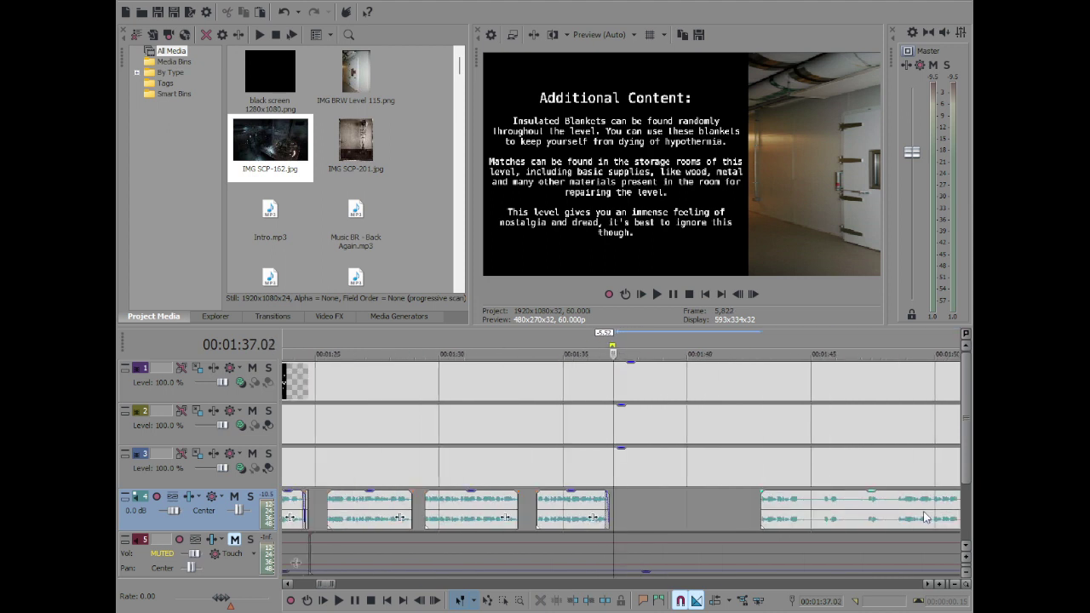
{"action": "left_click_drag", "start_coordinate": [802, 504], "coordinate": [746, 496]}
Play the moved retake and split it at the end of its phrase, at about 00:01:38.53
{"action": "key", "text": "space"}
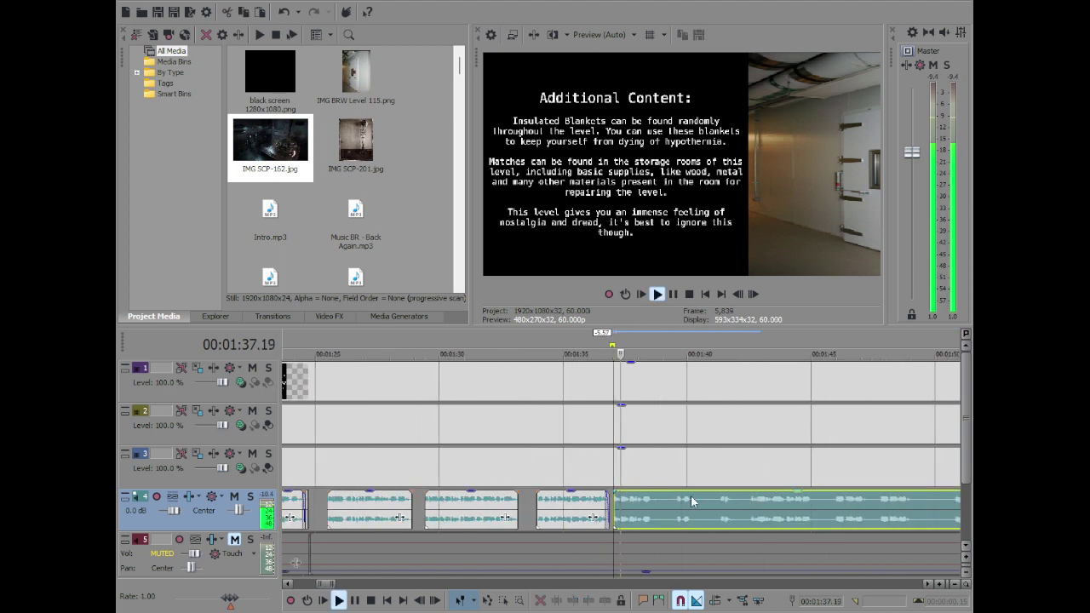
{"action": "scroll", "coordinate": [691, 496], "scroll_direction": "down", "scroll_amount": 2}
{"action": "scroll", "coordinate": [698, 497], "scroll_direction": "up", "scroll_amount": 6}
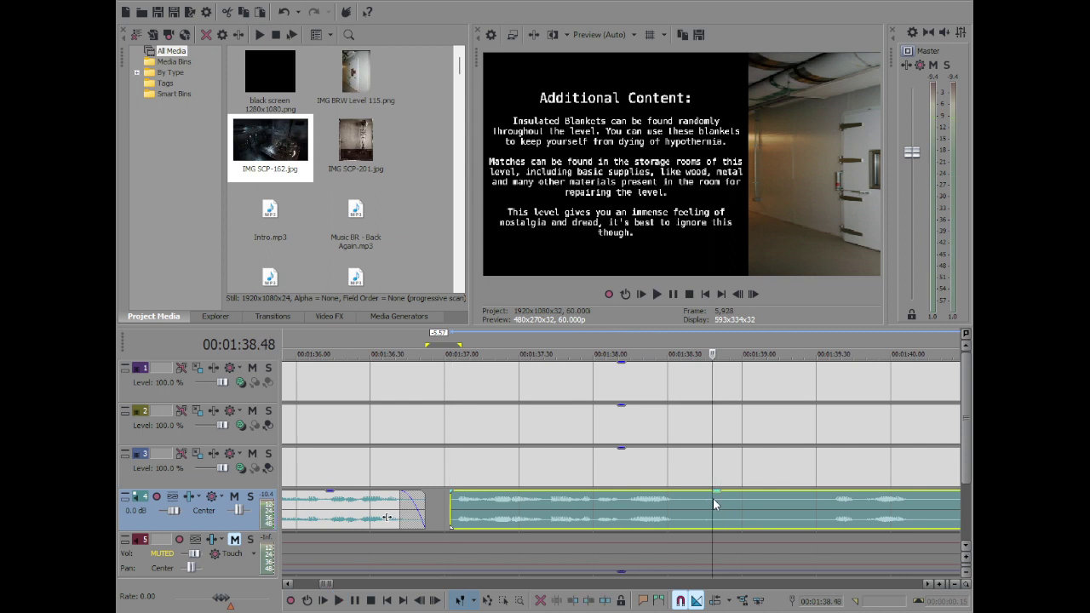
{"action": "left_click", "coordinate": [724, 505]}
{"action": "key", "text": "space"}
{"action": "key", "text": "s"}
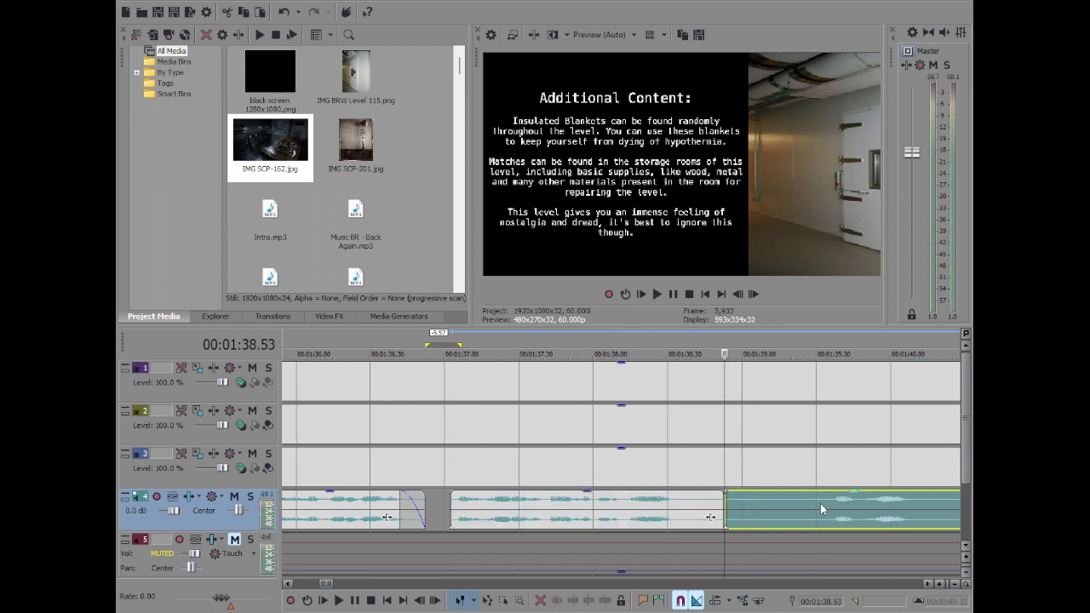
Split the narration again at about 00:01:39.34 and delete the silent piece between the two cuts
{"action": "key", "text": "space"}
{"action": "scroll", "coordinate": [821, 503], "scroll_direction": "down", "scroll_amount": 2}
{"action": "scroll", "coordinate": [804, 503], "scroll_direction": "up", "scroll_amount": 2}
{"action": "key", "text": "Return"}
{"action": "left_click", "coordinate": [495, 499]}
{"action": "key", "text": "space"}
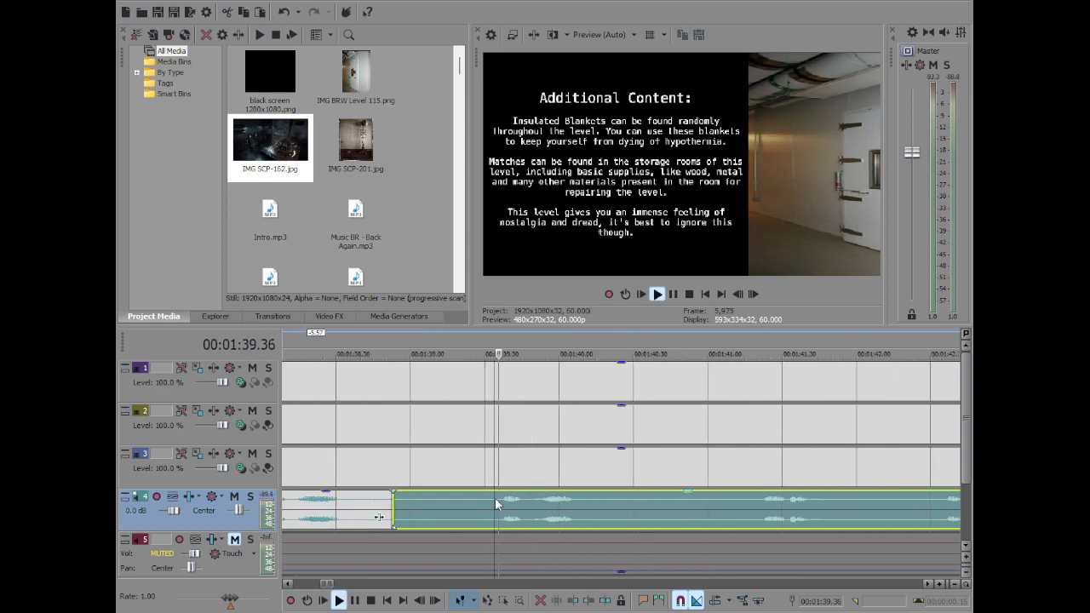
{"action": "key", "text": "space"}
{"action": "key", "text": "s"}
{"action": "left_click", "coordinate": [452, 500]}
{"action": "left_click", "coordinate": [423, 504]}
{"action": "left_click", "coordinate": [419, 504]}
{"action": "key", "text": "Delete"}
Move the clip after the gap back to start at about 00:01:39.03
{"action": "left_click_drag", "start_coordinate": [565, 523], "coordinate": [491, 520]}
{"action": "double_click", "coordinate": [401, 512]}
{"action": "left_click", "coordinate": [425, 504]}
{"action": "left_click", "coordinate": [511, 510]}
Cut out the silence between about 00:01:39.49 and 00:01:40.50 and delete that piece
{"action": "left_click", "coordinate": [532, 504]}
{"action": "key", "text": "space"}
{"action": "key", "text": "space"}
{"action": "key", "text": "s"}
{"action": "key", "text": "space"}
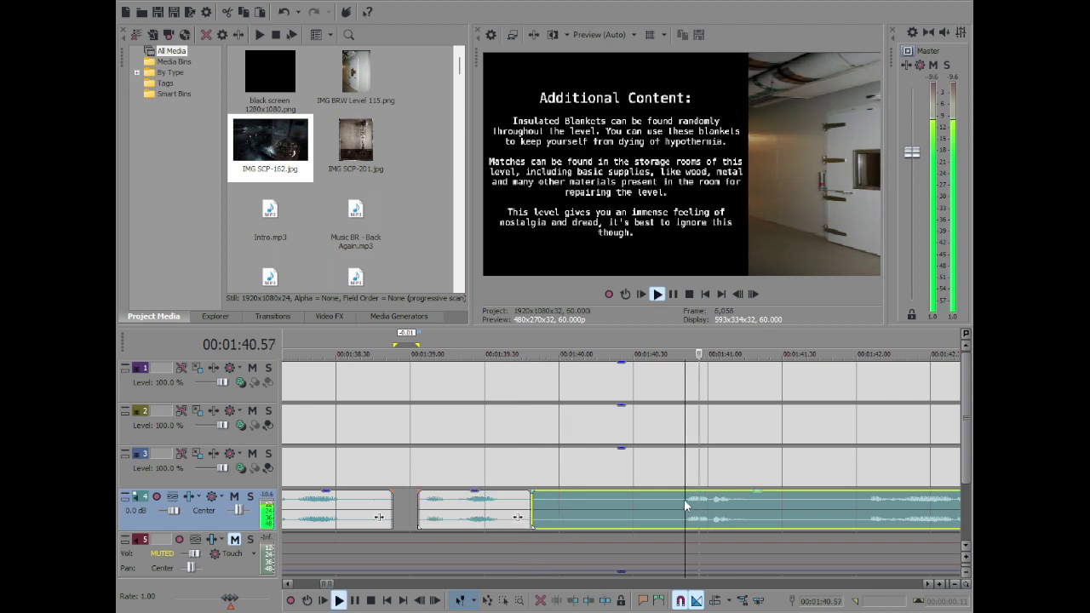
{"action": "key", "text": "Return"}
{"action": "key", "text": "s"}
{"action": "left_click", "coordinate": [571, 510]}
{"action": "key", "text": "Delete"}
Move the clip after the deleted silence back to start at about 00:01:40.04
{"action": "left_click_drag", "start_coordinate": [711, 513], "coordinate": [616, 511]}
{"action": "double_click", "coordinate": [553, 508]}
{"action": "left_click", "coordinate": [575, 508]}
{"action": "key", "text": "Left"}
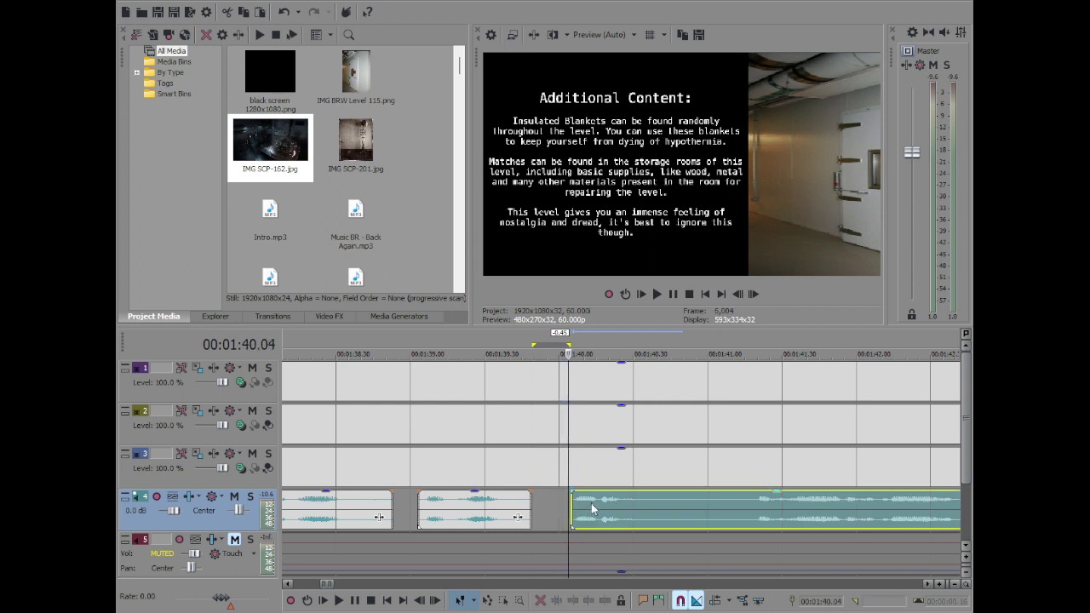
Play the moved clip and split the narration after its short phrase, at about 00:01:40.37
{"action": "key", "text": "space"}
{"action": "key", "text": "Return"}
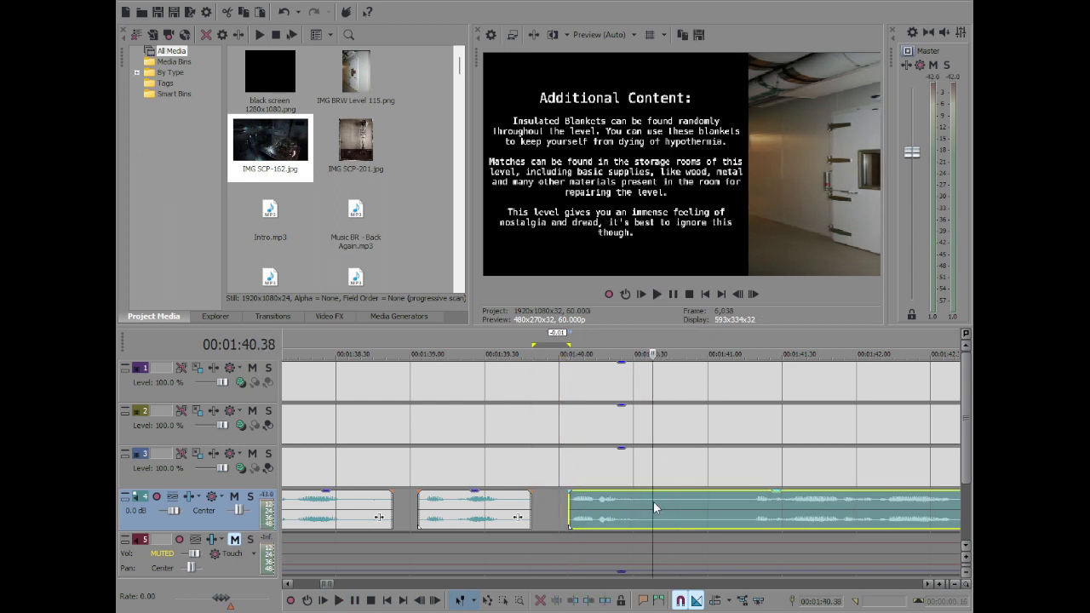
{"action": "key", "text": "Left"}
{"action": "key", "text": "space"}
{"action": "key", "text": "space"}
{"action": "key", "text": "s"}
Split the narration again at about 00:01:41.17 and remove the silent piece before it
{"action": "left_click", "coordinate": [750, 506]}
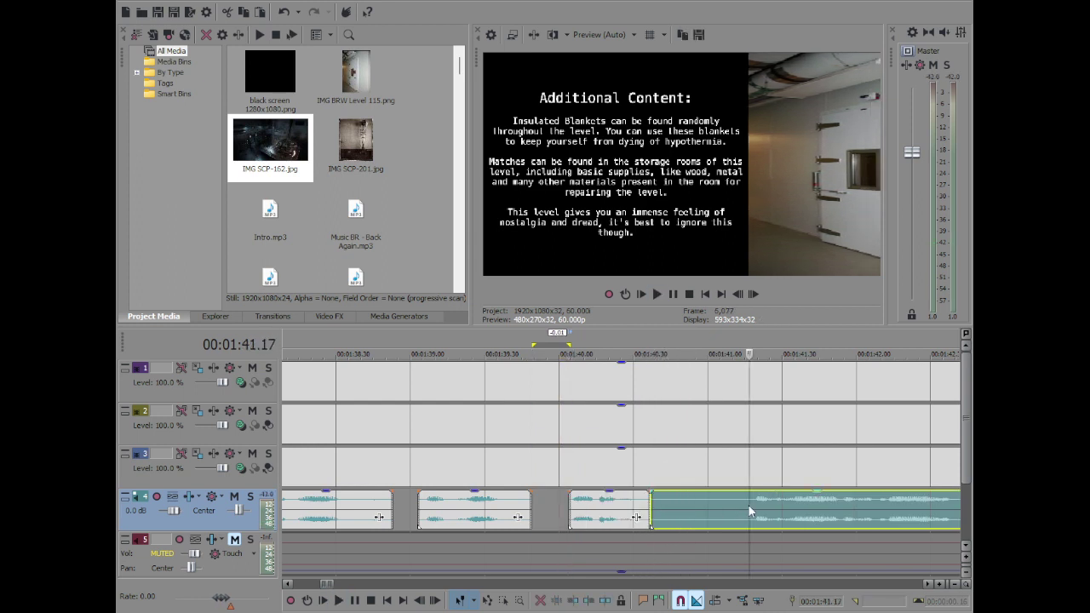
{"action": "key", "text": "space"}
{"action": "scroll", "coordinate": [771, 509], "scroll_direction": "down", "scroll_amount": 3}
{"action": "left_click", "coordinate": [612, 501]}
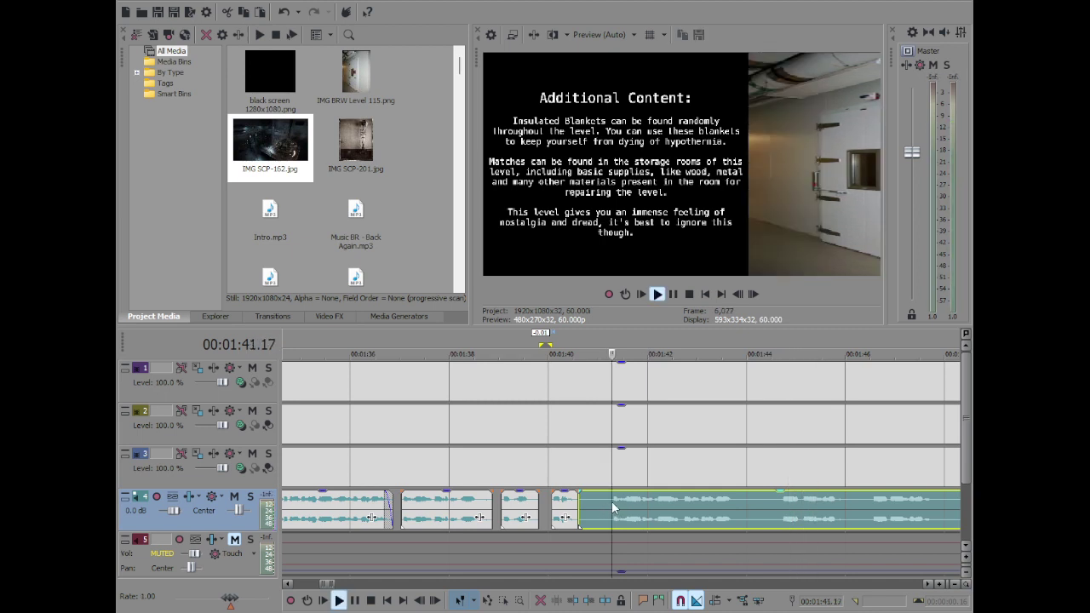
{"action": "key", "text": "space"}
{"action": "key", "text": "s"}
{"action": "left_click", "coordinate": [591, 505]}
Move the clip after the gap back to start at about 00:01:40.47
{"action": "mouse_move", "coordinate": [657, 509]}
{"action": "left_mouse_down"}
{"action": "mouse_move", "coordinate": [631, 509]}
{"action": "mouse_move", "coordinate": [654, 512]}
{"action": "left_mouse_up"}
{"action": "scroll", "coordinate": [613, 508], "scroll_direction": "up", "scroll_amount": 3}
{"action": "double_click", "coordinate": [603, 507]}
{"action": "left_click", "coordinate": [617, 500]}
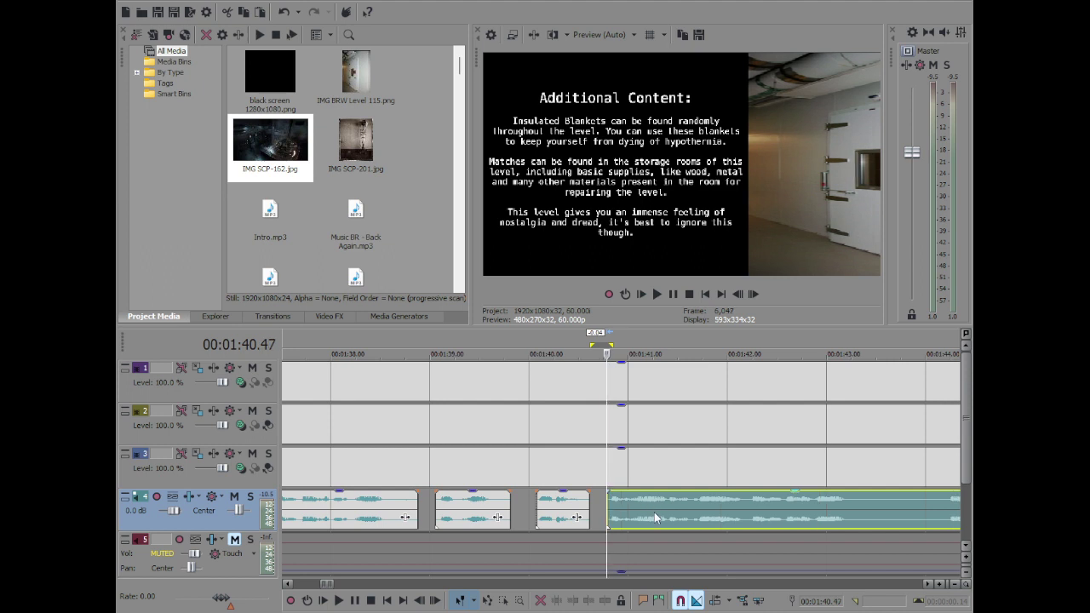
Play the moved clip and split the narration at the end of its phrase, at about 00:01:43.22
{"action": "key", "text": "space"}
{"action": "scroll", "coordinate": [654, 512], "scroll_direction": "down", "scroll_amount": 4}
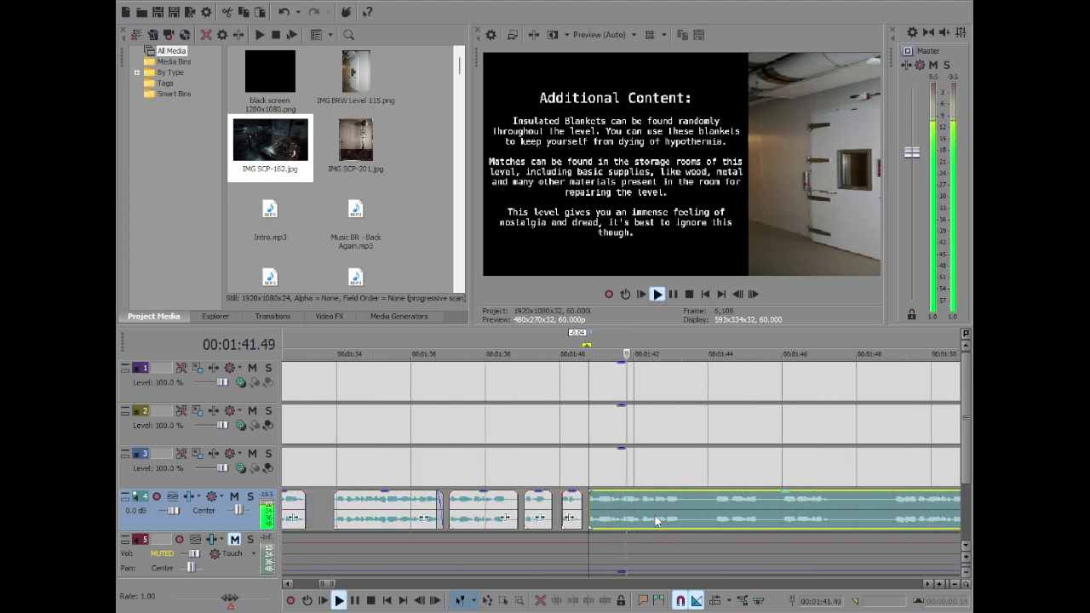
{"action": "scroll", "coordinate": [661, 500], "scroll_direction": "up", "scroll_amount": 4}
{"action": "key", "text": "Return"}
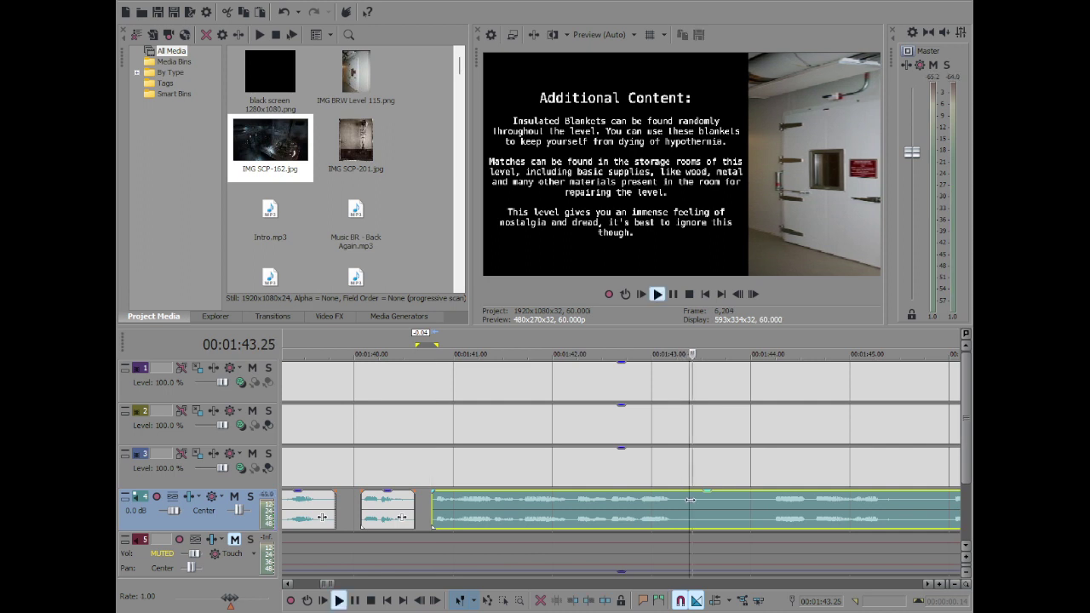
{"action": "left_click", "coordinate": [688, 500]}
{"action": "key", "text": "space"}
{"action": "key", "text": "space"}
{"action": "key", "text": "s"}
Add a short fade-out to the end of the clip before the cut at about 00:01:43.22
{"action": "key", "text": "space"}
{"action": "key", "text": "Return"}
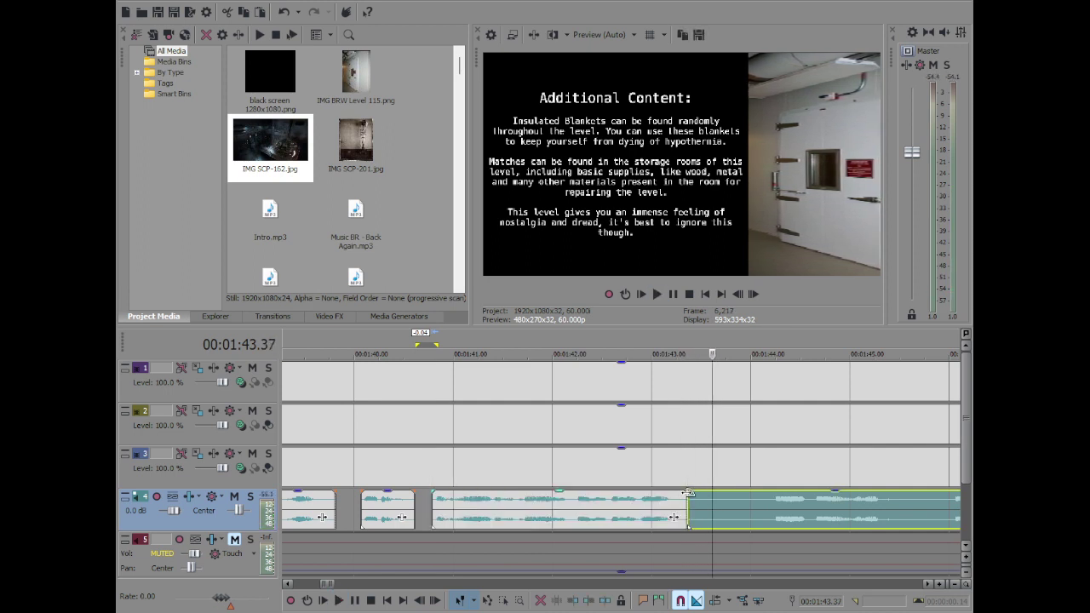
{"action": "left_click_drag", "start_coordinate": [686, 493], "coordinate": [682, 494]}
{"action": "scroll", "coordinate": [665, 517], "scroll_direction": "down", "scroll_amount": 2}
Split the narration at about 00:01:46.00 and delete the bad take between the faded clip and this cut
{"action": "left_click", "coordinate": [731, 500]}
{"action": "key", "text": "space"}
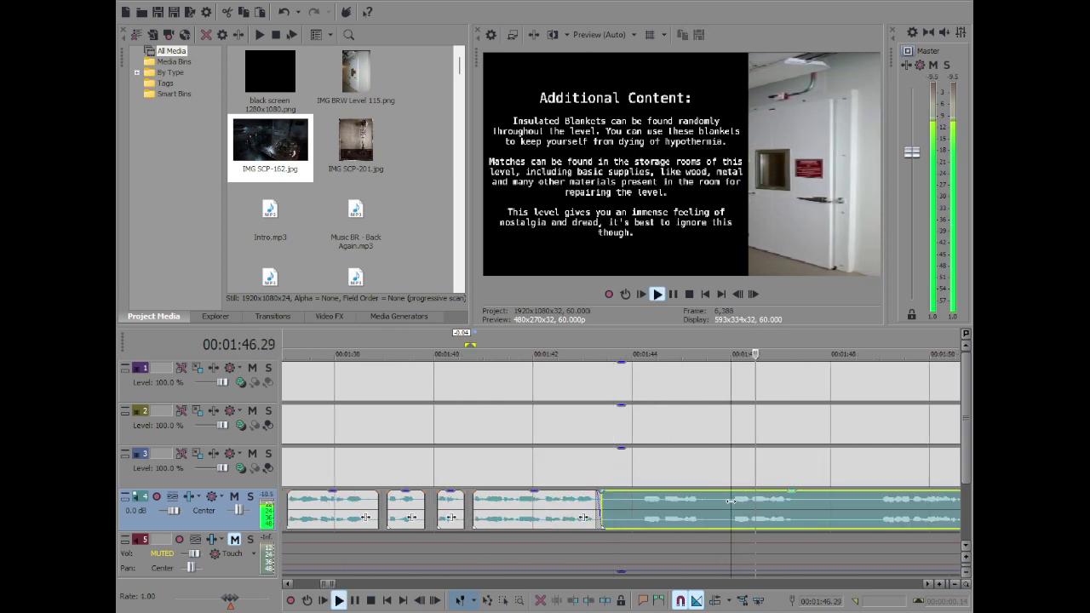
{"action": "key", "text": "space"}
{"action": "key", "text": "s"}
{"action": "left_click", "coordinate": [606, 500]}
{"action": "key", "text": "Delete"}
Move the remaining take back to start at about 00:01:43.27, clear of the faded clip, and play it
{"action": "scroll", "coordinate": [673, 499], "scroll_direction": "up", "scroll_amount": 6}
{"action": "key", "text": "Right"}
{"action": "key", "text": "Right"}
{"action": "scroll", "coordinate": [676, 499], "scroll_direction": "down", "scroll_amount": 3}
{"action": "key", "text": "ctrl+z"}
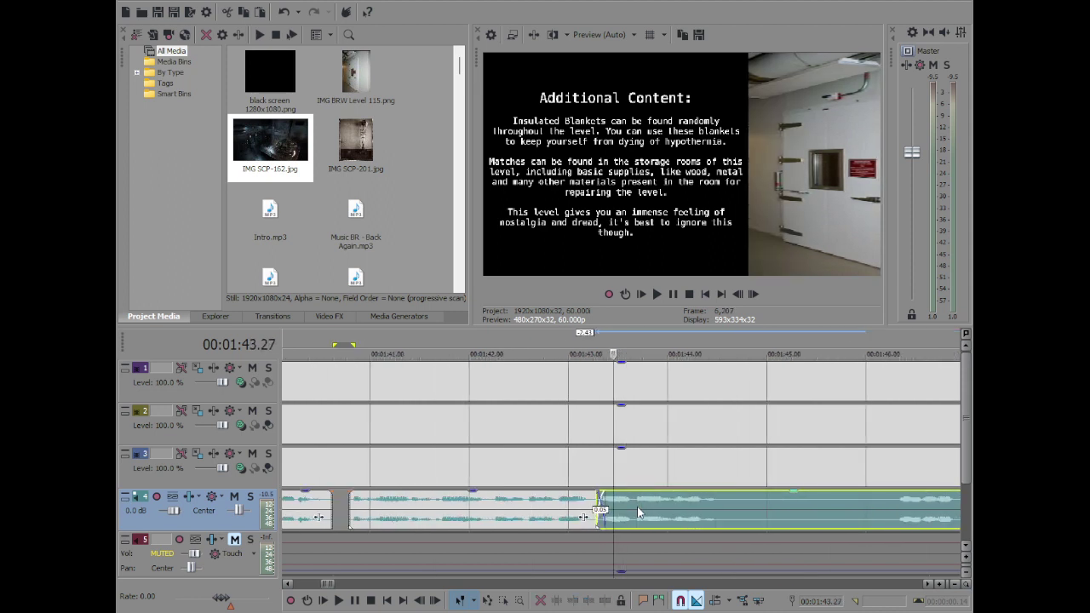
{"action": "key", "text": "space"}
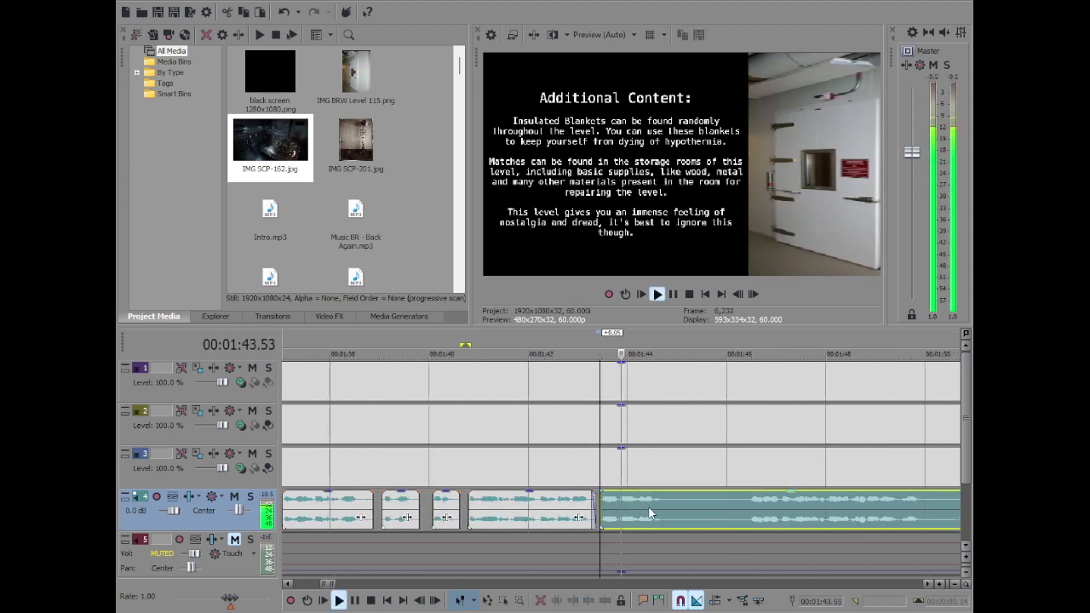
Split the moved take at the end of its phrase, at about 00:01:44.45
{"action": "scroll", "coordinate": [672, 505], "scroll_direction": "up", "scroll_amount": 2}
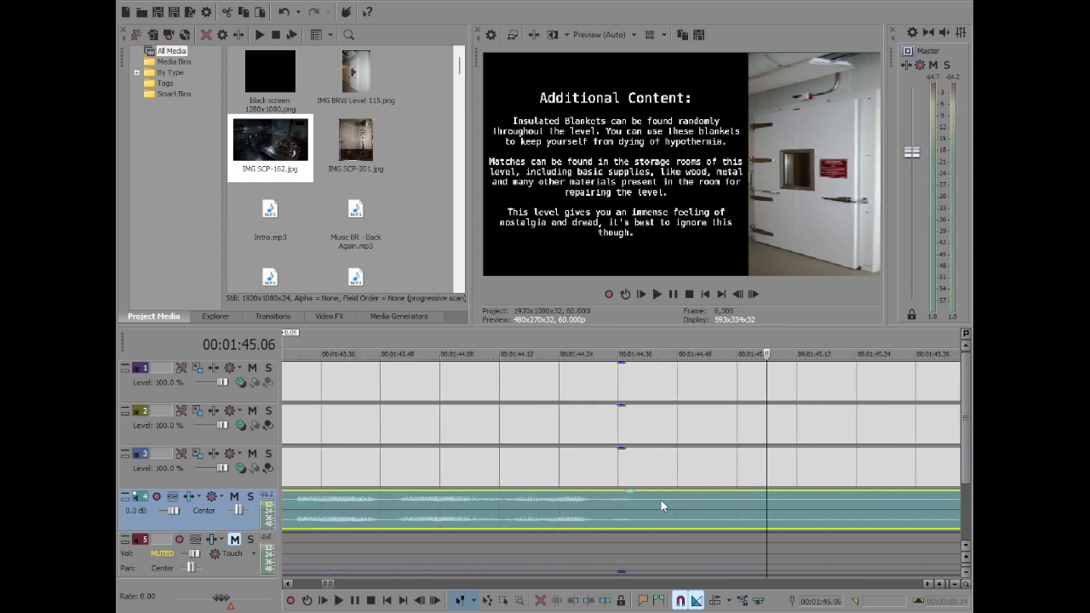
{"action": "key", "text": "space"}
{"action": "key", "text": "s"}
{"action": "scroll", "coordinate": [673, 501], "scroll_direction": "down", "scroll_amount": 2}
Split the narration where speech resumes, at about 00:01:46.33, and delete the pause between the previous cut and this one
{"action": "key", "text": "space"}
{"action": "scroll", "coordinate": [738, 499], "scroll_direction": "down", "scroll_amount": 3}
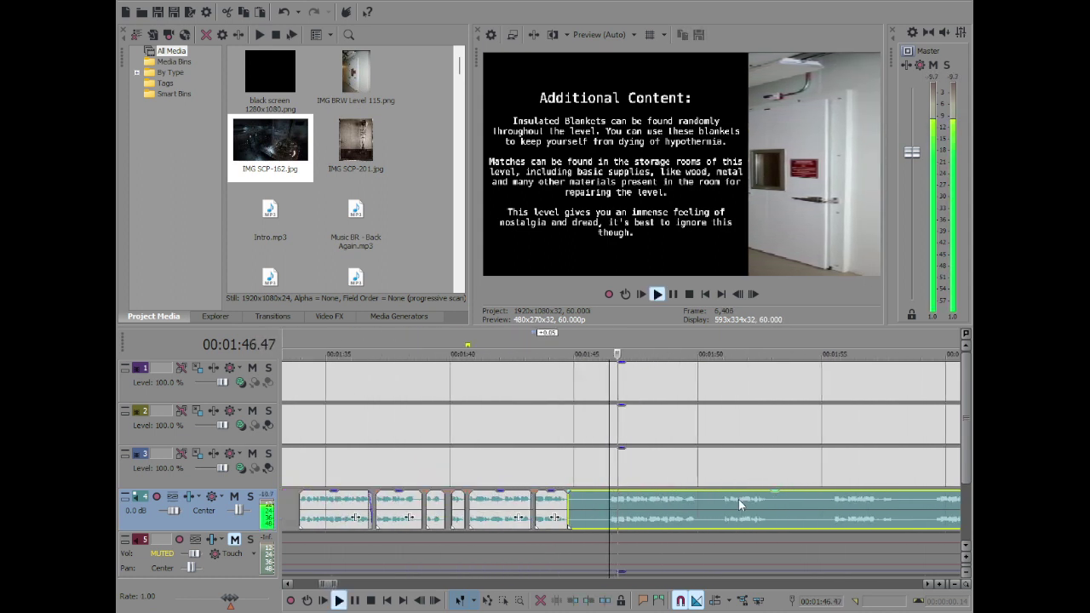
{"action": "left_click", "coordinate": [609, 502]}
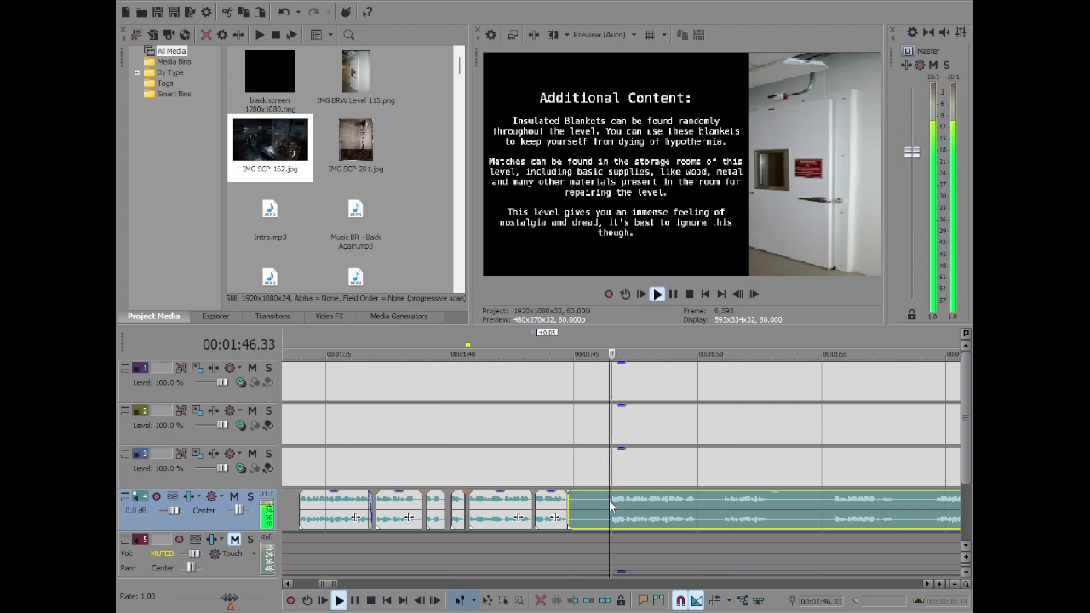
{"action": "key", "text": "space"}
{"action": "key", "text": "s"}
{"action": "left_click", "coordinate": [586, 508]}
{"action": "key", "text": "Delete"}
Move the remaining narration back to start at about 00:01:45.30, leaving a gap after the previous clip
{"action": "left_click_drag", "start_coordinate": [639, 505], "coordinate": [603, 516]}
{"action": "double_click", "coordinate": [581, 510]}
{"action": "left_click", "coordinate": [587, 507]}
{"action": "left_click", "coordinate": [580, 509]}
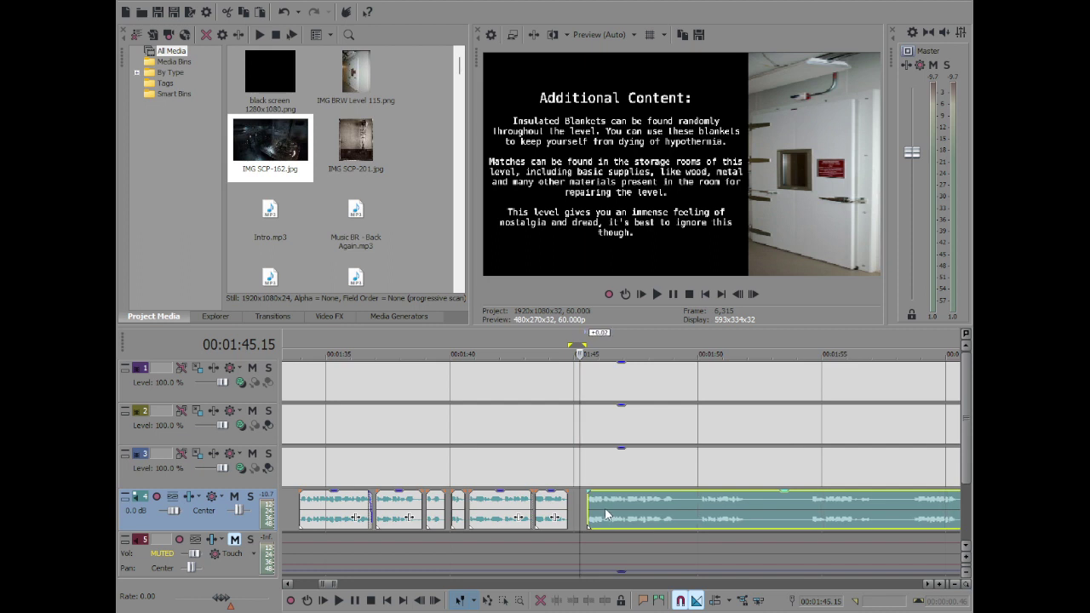
{"action": "scroll", "coordinate": [604, 514], "scroll_direction": "up", "scroll_amount": 3}
{"action": "left_click", "coordinate": [634, 512]}
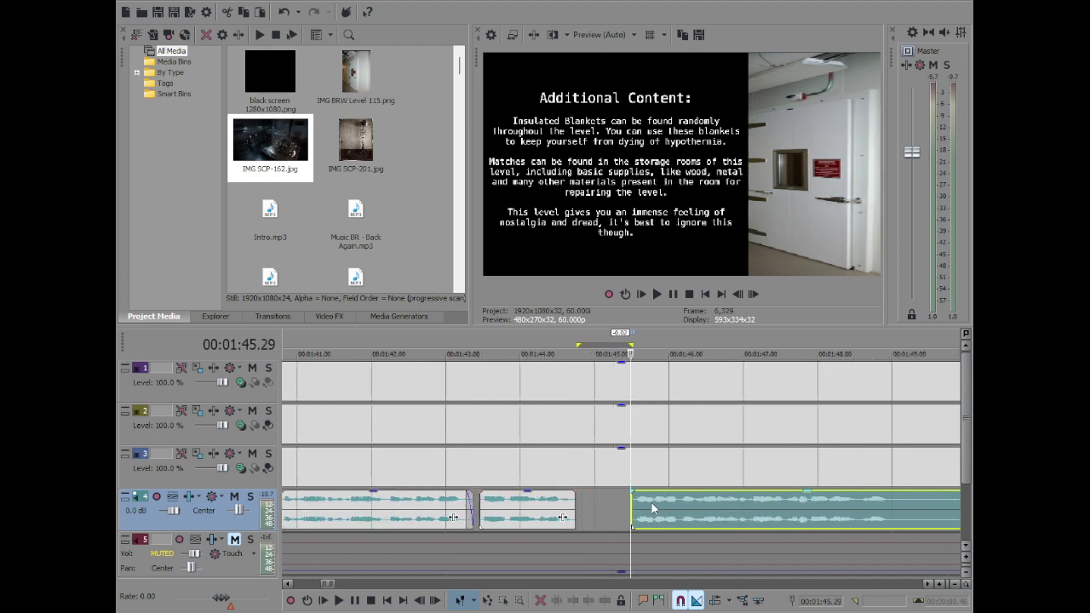
{"action": "double_click", "coordinate": [618, 500]}
{"action": "left_click", "coordinate": [631, 500]}
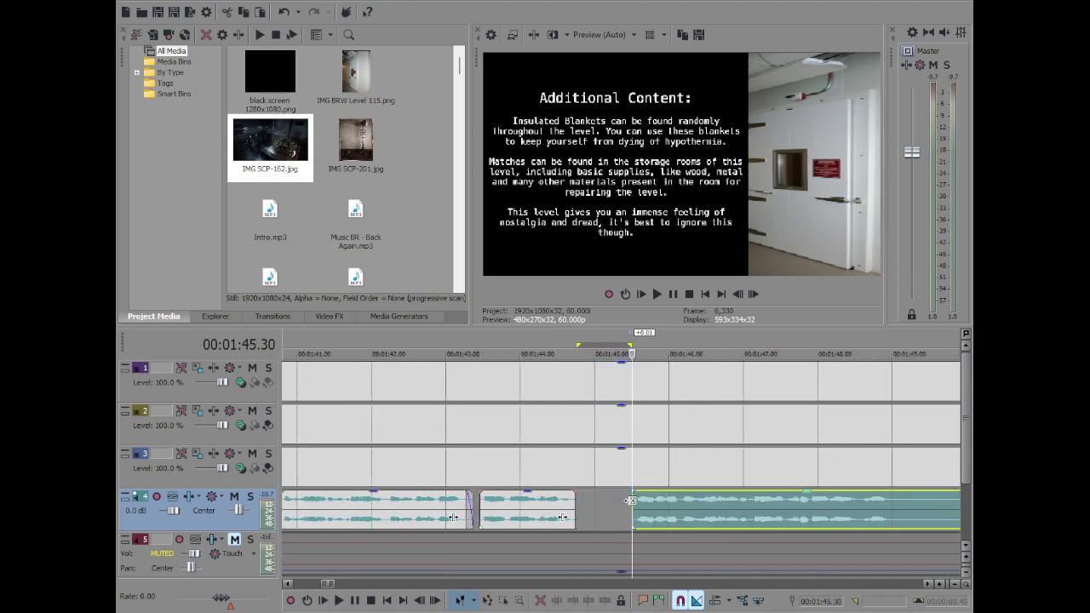
Play the moved narration and split it at the end of its phrase, at about 00:01:49.08
{"action": "key", "text": "space"}
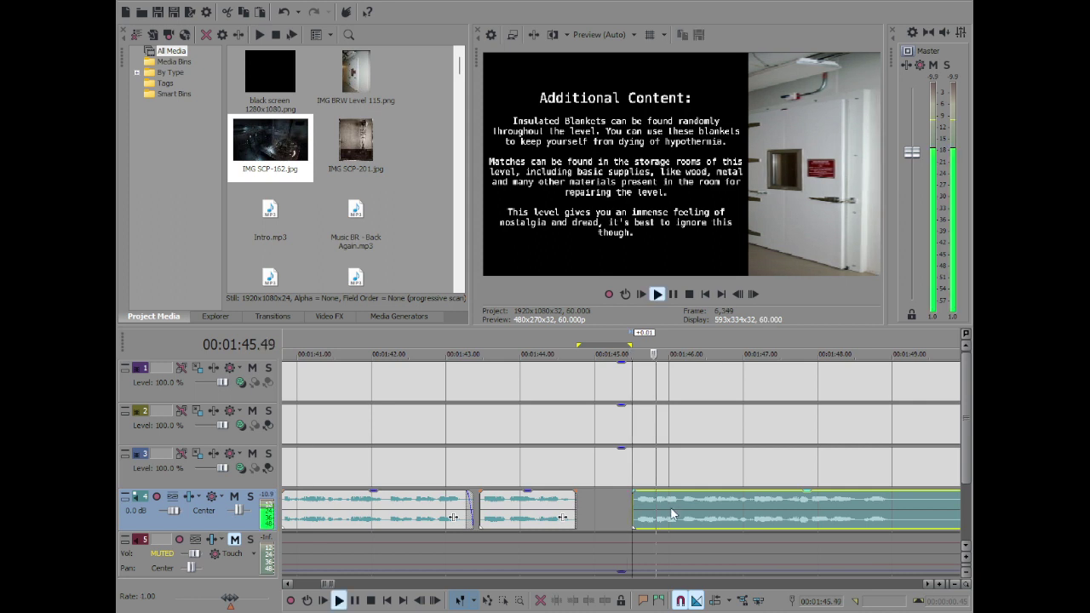
{"action": "scroll", "coordinate": [672, 507], "scroll_direction": "down", "scroll_amount": 3}
{"action": "scroll", "coordinate": [724, 528], "scroll_direction": "down", "scroll_amount": 2}
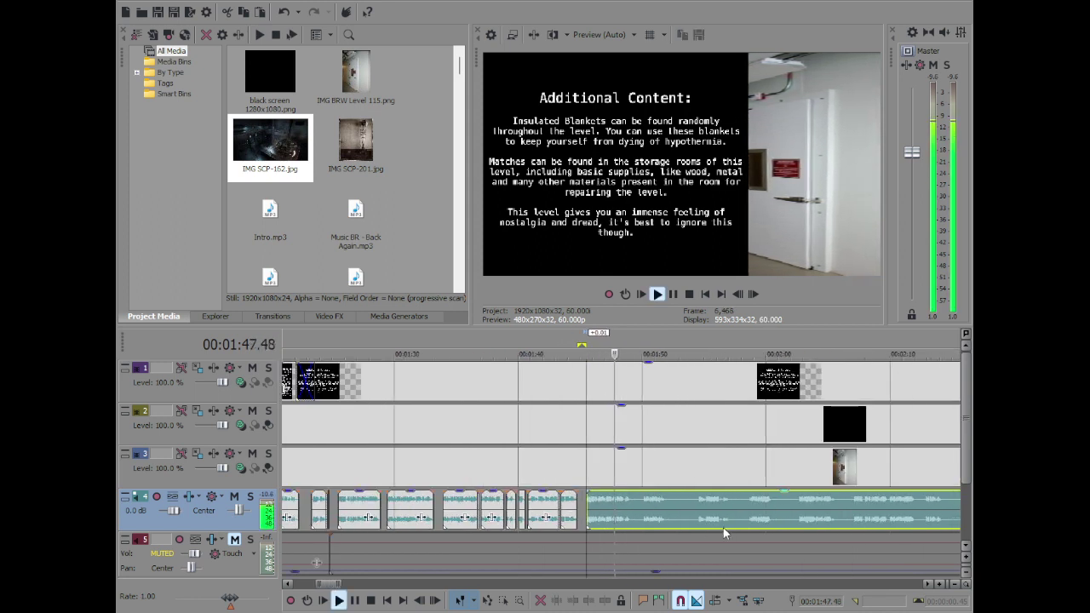
{"action": "scroll", "coordinate": [654, 500], "scroll_direction": "up", "scroll_amount": 5}
{"action": "key", "text": "space"}
{"action": "scroll", "coordinate": [637, 508], "scroll_direction": "up", "scroll_amount": 4}
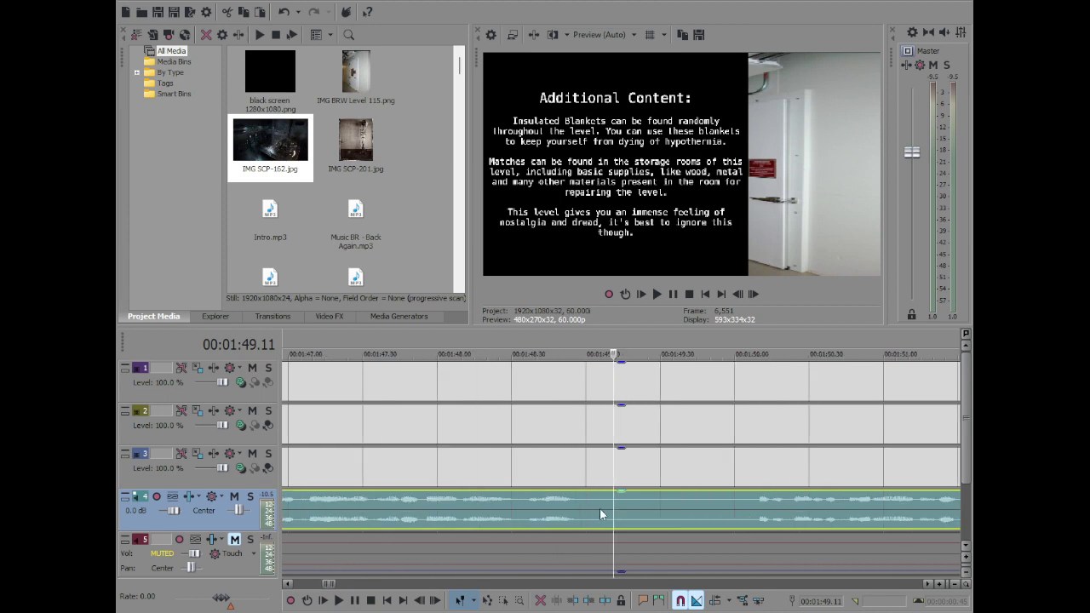
{"action": "left_click", "coordinate": [600, 508]}
{"action": "key", "text": "space"}
{"action": "left_click", "coordinate": [607, 503]}
{"action": "key", "text": "space"}
{"action": "key", "text": "s"}
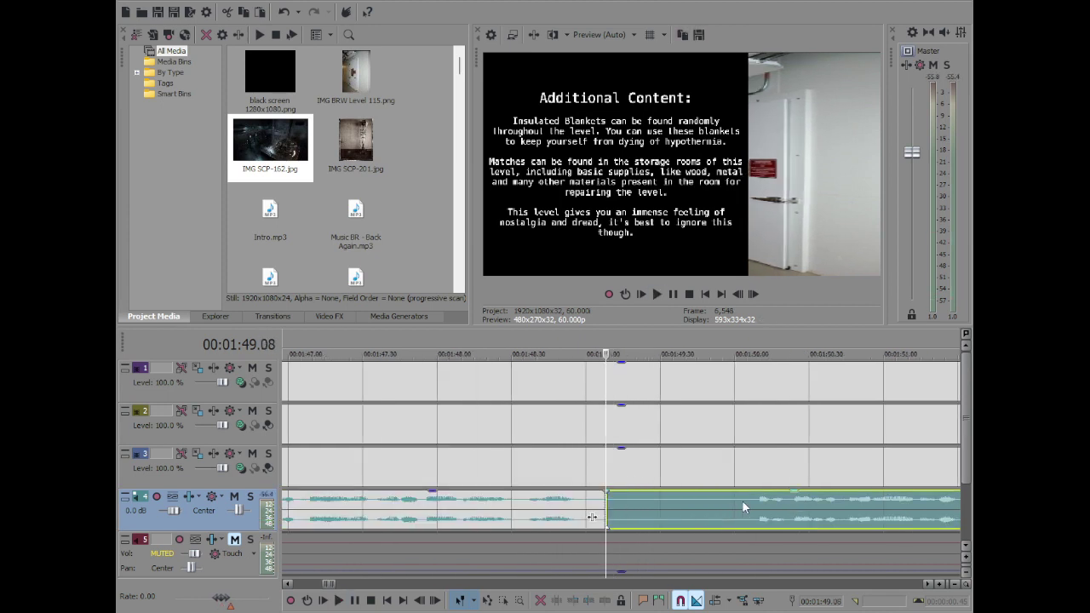
Split the narration where speech resumes, at about 00:01:50.08, and delete the silent piece before it
{"action": "key", "text": "space"}
{"action": "scroll", "coordinate": [742, 500], "scroll_direction": "down", "scroll_amount": 2}
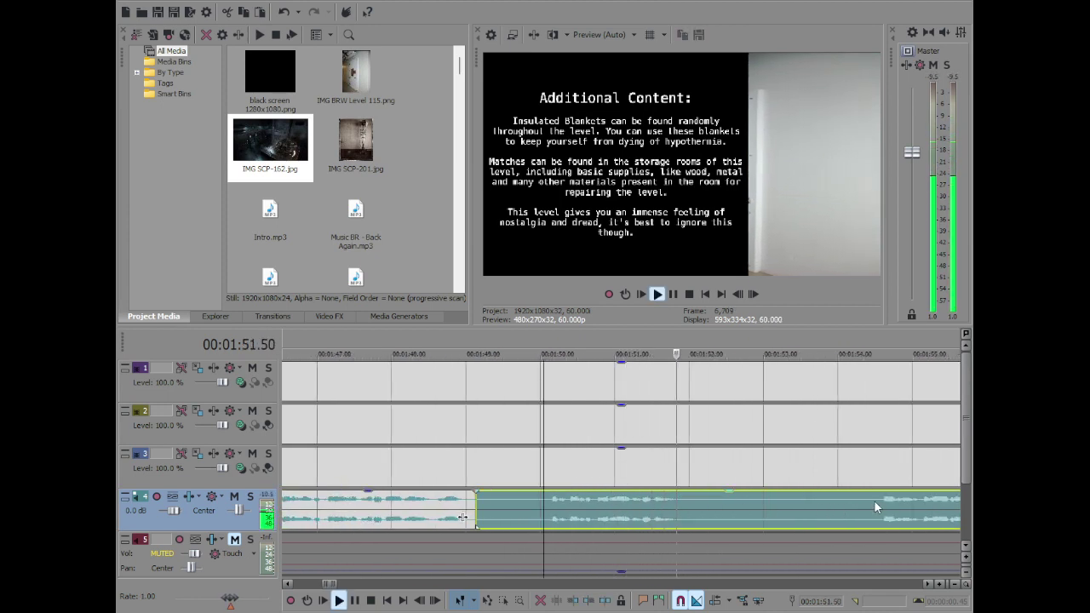
{"action": "left_click", "coordinate": [549, 509]}
{"action": "key", "text": "space"}
{"action": "key", "text": "s"}
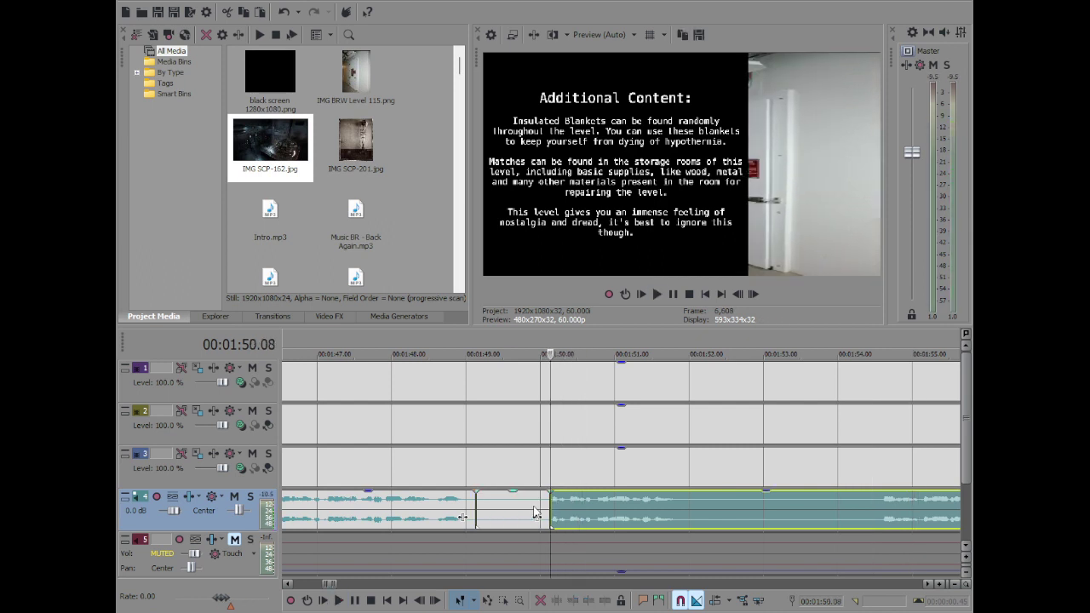
{"action": "left_click", "coordinate": [485, 507]}
{"action": "key", "text": "Delete"}
Move the remaining narration back to just after the clip ending at about 00:01:49.08, with a short gap, and play it
{"action": "left_click_drag", "start_coordinate": [622, 505], "coordinate": [560, 504]}
{"action": "key", "text": "space"}
{"action": "scroll", "coordinate": [566, 505], "scroll_direction": "down", "scroll_amount": 3}
{"action": "key", "text": "Return"}
{"action": "scroll", "coordinate": [632, 509], "scroll_direction": "up", "scroll_amount": 4}
{"action": "key", "text": "space"}
{"action": "key", "text": "space"}
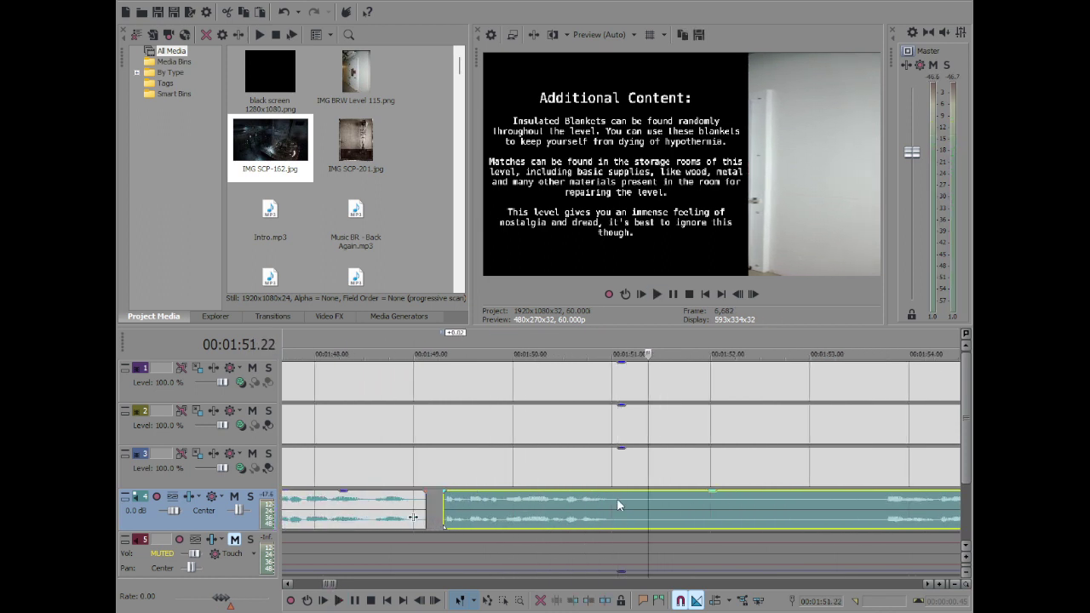
Split the narration at the end of its phrase, at about 00:01:51.05
{"action": "key", "text": "space"}
{"action": "key", "text": "space"}
{"action": "left_click", "coordinate": [620, 500]}
{"action": "key", "text": "space"}
{"action": "key", "text": "space"}
{"action": "key", "text": "s"}
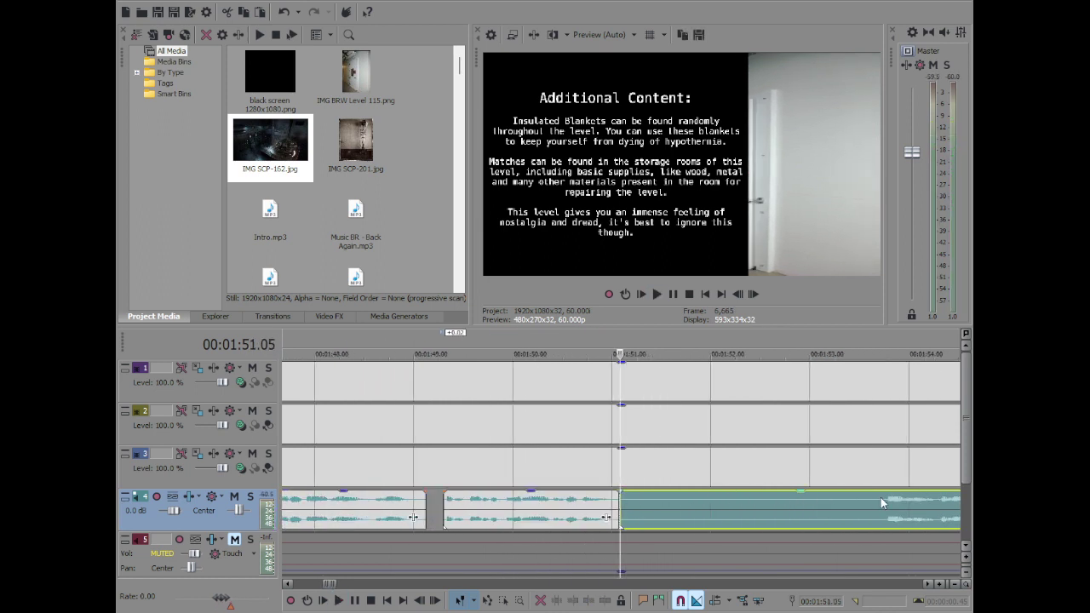
Split the narration at the next phrase's start, at about 00:01:53.43, and delete the silence before it
{"action": "left_click", "coordinate": [881, 499]}
{"action": "key", "text": "space"}
{"action": "key", "text": "space"}
{"action": "key", "text": "s"}
{"action": "scroll", "coordinate": [881, 499], "scroll_direction": "down", "scroll_amount": 2}
{"action": "key", "text": "space"}
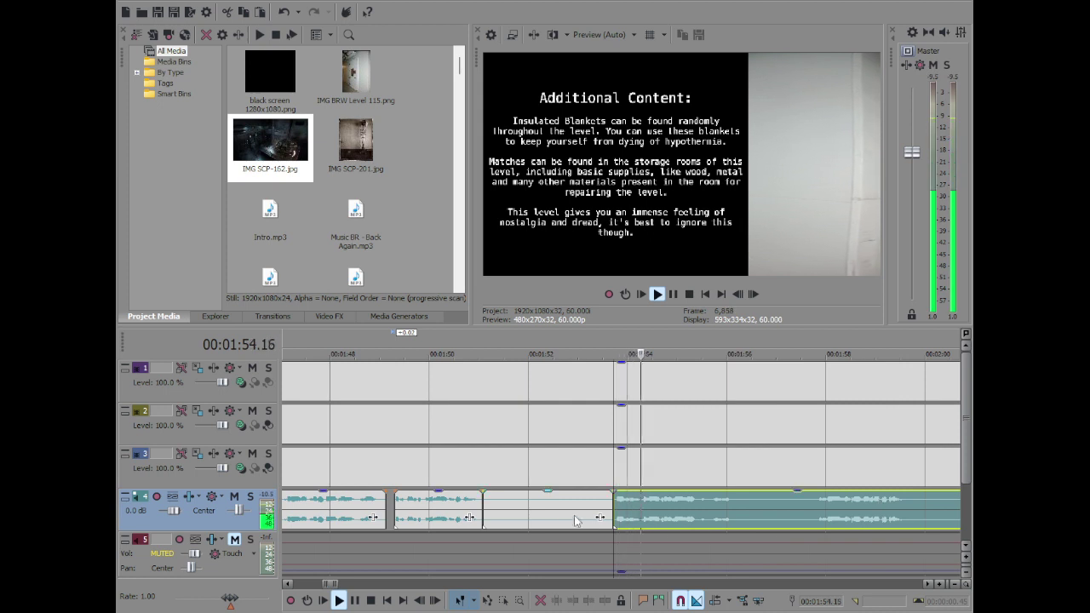
{"action": "key", "text": "space"}
{"action": "left_click", "coordinate": [529, 504]}
{"action": "key", "text": "Delete"}
Move the remaining narration back to start at about 00:01:52.05, leaving a gap for the section change
{"action": "left_click_drag", "start_coordinate": [648, 509], "coordinate": [572, 509]}
{"action": "double_click", "coordinate": [518, 505]}
{"action": "left_click", "coordinate": [534, 496]}
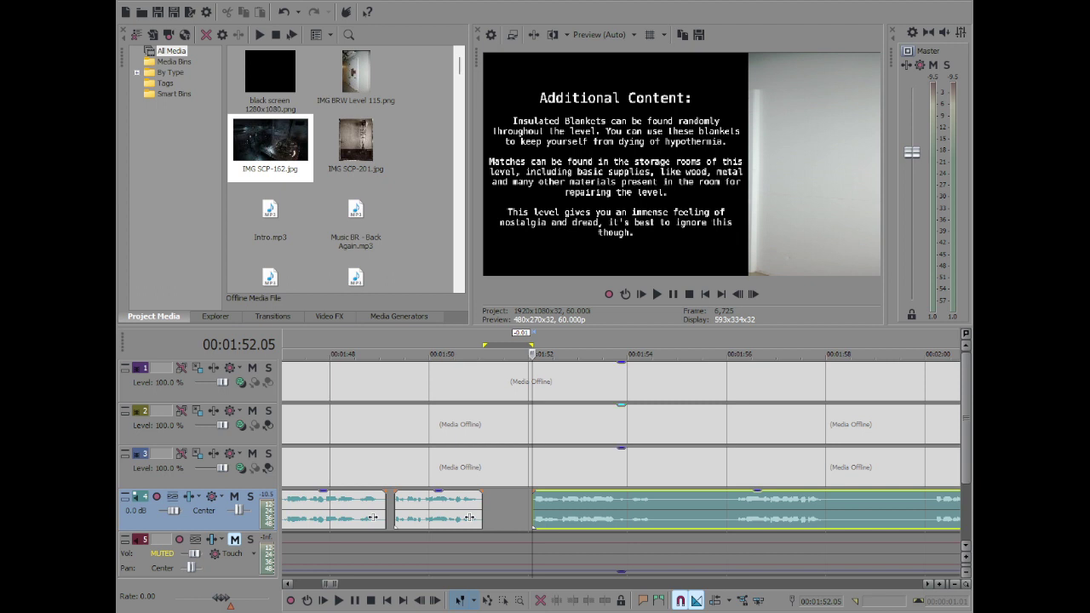
Split the Additional Content text on track 1 at 00:01:52.05 and delete the part after the cut
{"action": "left_click", "coordinate": [540, 385]}
{"action": "key", "text": "s"}
{"action": "scroll", "coordinate": [579, 422], "scroll_direction": "down", "scroll_amount": 8}
{"action": "key", "text": "Delete"}
Move the Bases, Communities and Outposts text back over the end of the Additional Content text, making a 1.30 crossfade
{"action": "left_click_drag", "start_coordinate": [762, 376], "coordinate": [636, 377]}
{"action": "scroll", "coordinate": [677, 387], "scroll_direction": "up", "scroll_amount": 6}
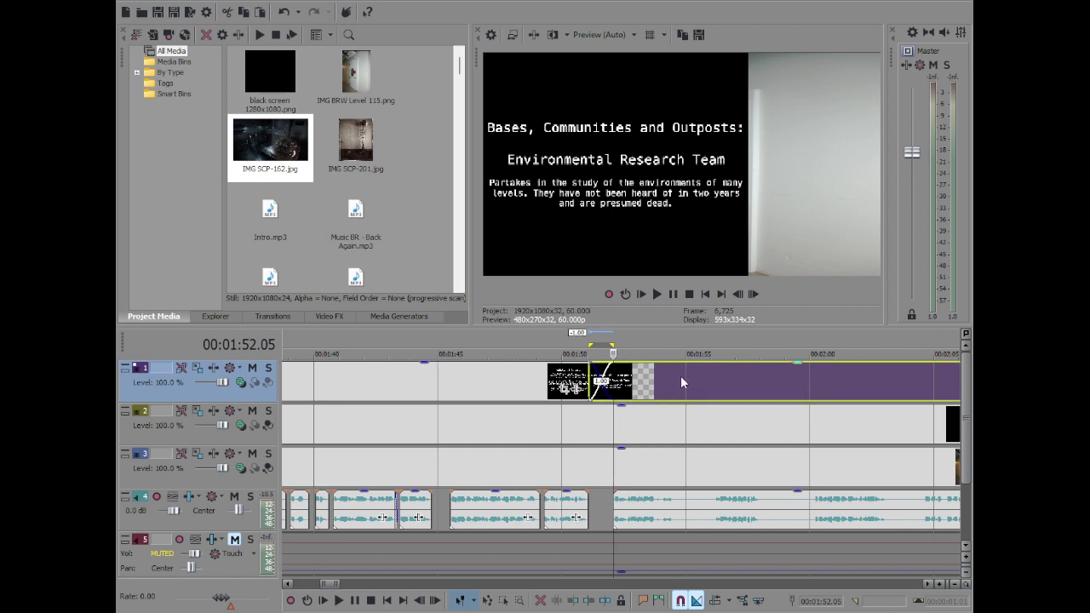
{"action": "scroll", "coordinate": [681, 376], "scroll_direction": "up", "scroll_amount": 3}
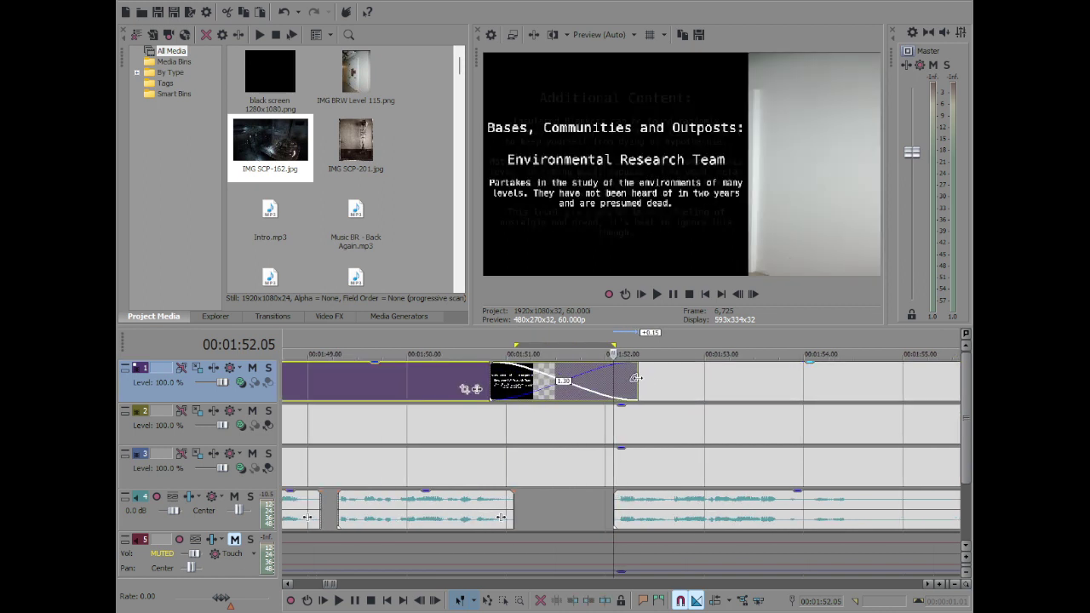
Play the narration after the section change and split it at the end of its phrase, at about 00:01:54.27
{"action": "key", "text": "space"}
{"action": "left_click", "coordinate": [677, 506]}
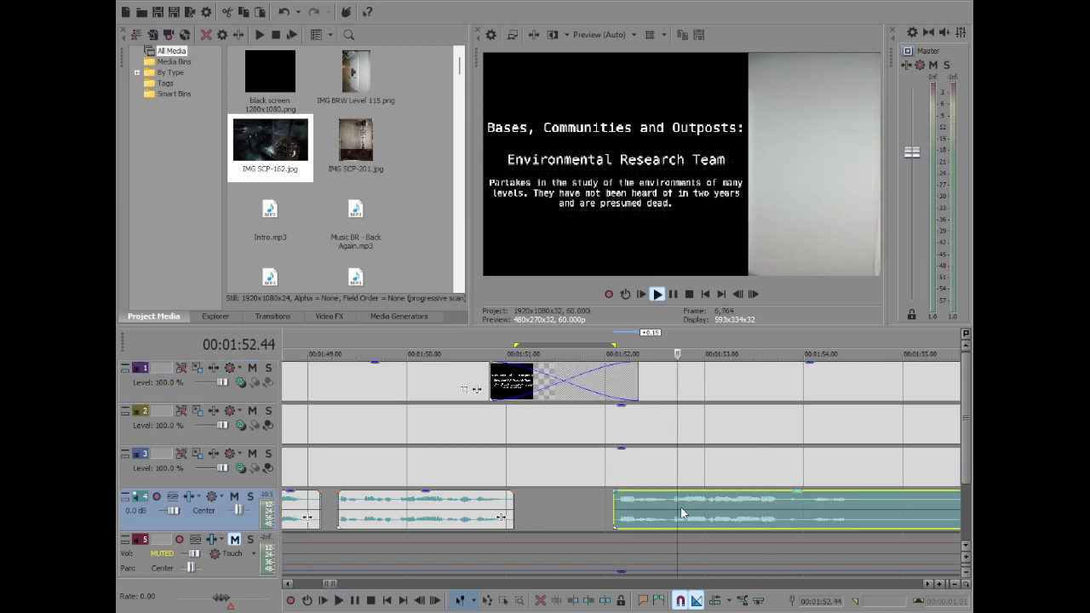
{"action": "scroll", "coordinate": [716, 505], "scroll_direction": "up", "scroll_amount": 2}
{"action": "left_click", "coordinate": [544, 511]}
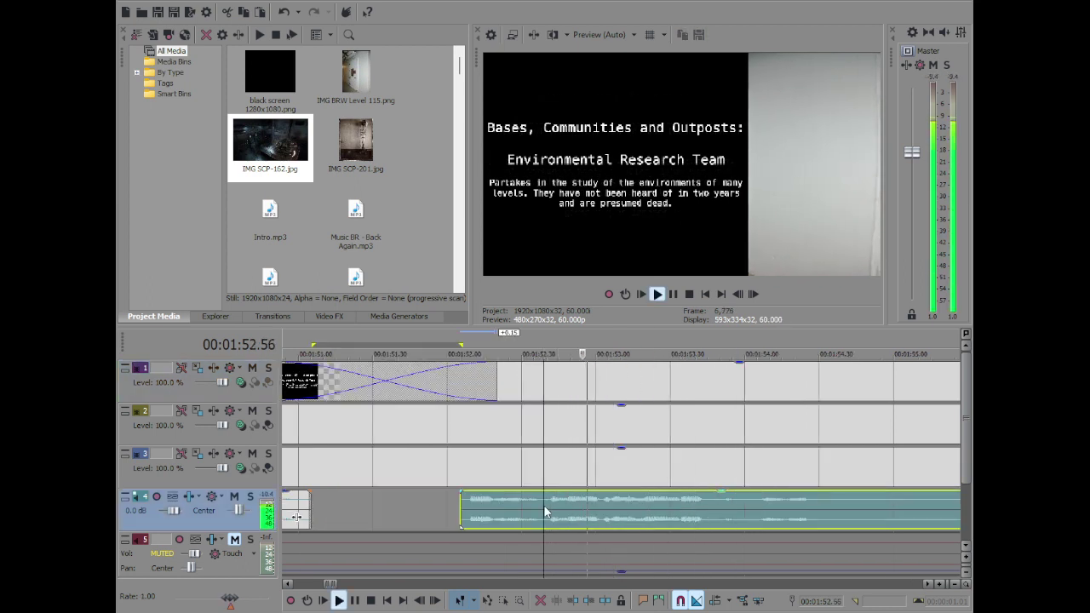
{"action": "scroll", "coordinate": [596, 504], "scroll_direction": "down", "scroll_amount": 1}
{"action": "left_click", "coordinate": [688, 511]}
{"action": "scroll", "coordinate": [686, 513], "scroll_direction": "up", "scroll_amount": 1}
{"action": "left_click", "coordinate": [670, 496]}
{"action": "key", "text": "s"}
{"action": "scroll", "coordinate": [671, 499], "scroll_direction": "down", "scroll_amount": 2}
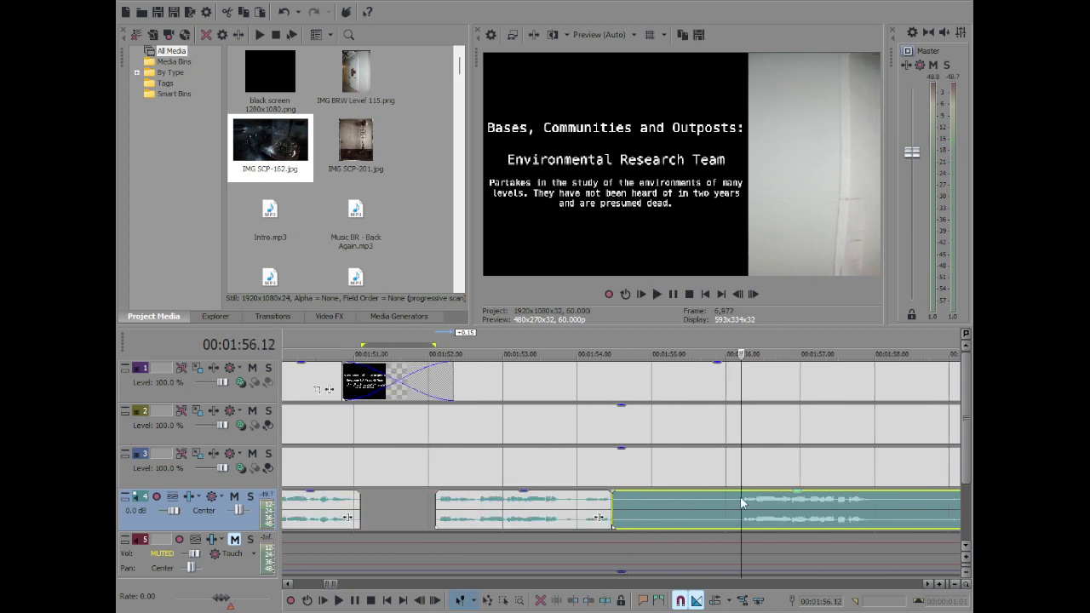
Split the narration where speech resumes, at about 00:01:56.12, and delete the pause before it
{"action": "key", "text": "space"}
{"action": "key", "text": "s"}
{"action": "left_click", "coordinate": [653, 501]}
{"action": "key", "text": "Delete"}
Move the remaining narration back to start at about 00:01:55.13
{"action": "left_click_drag", "start_coordinate": [796, 508], "coordinate": [718, 508]}
{"action": "double_click", "coordinate": [630, 508]}
{"action": "left_click", "coordinate": [666, 505]}
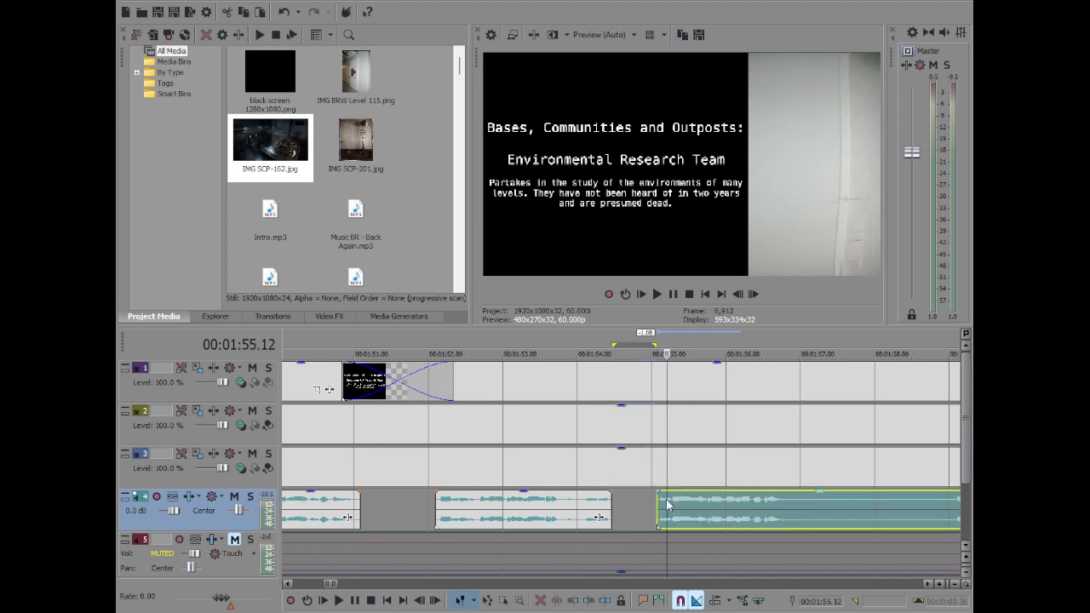
{"action": "double_click", "coordinate": [640, 500]}
{"action": "left_click", "coordinate": [669, 501]}
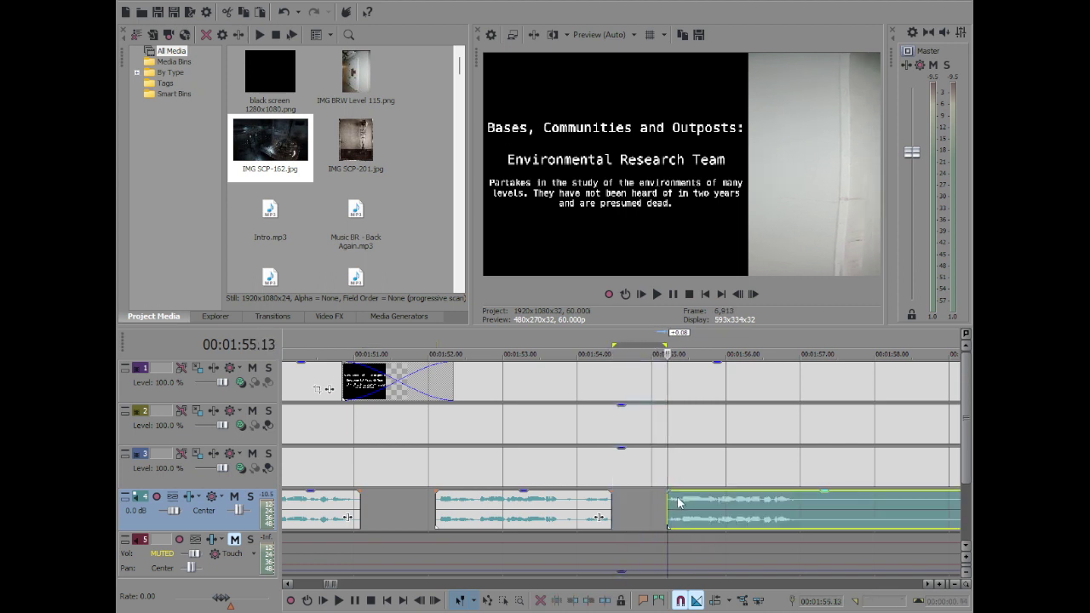
Play the moved narration and split it at the end of its phrase, at about 00:01:57.07
{"action": "key", "text": "space"}
{"action": "scroll", "coordinate": [706, 508], "scroll_direction": "up", "scroll_amount": 2}
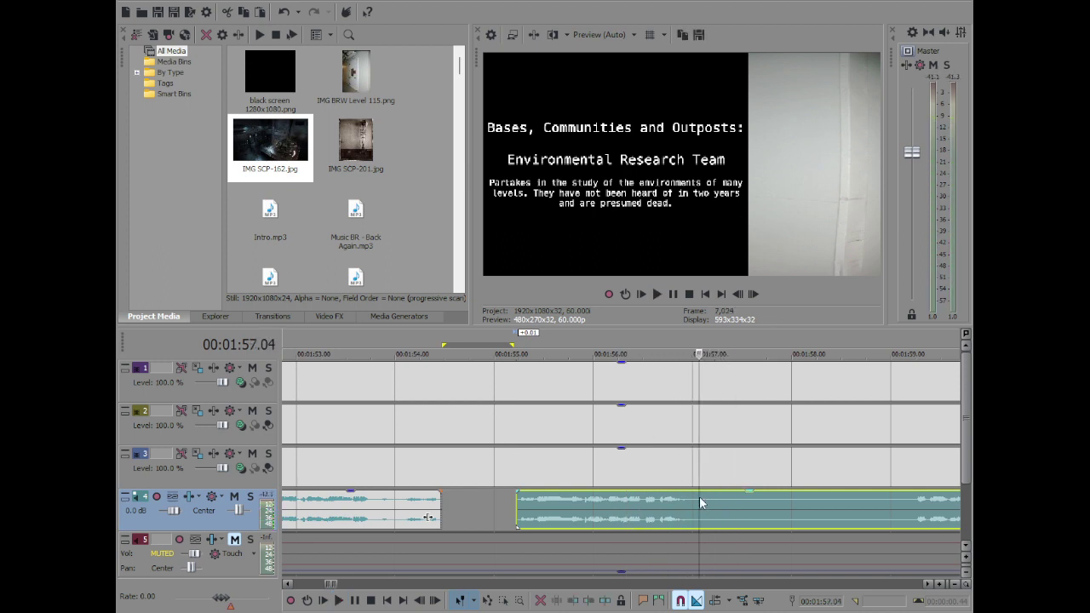
{"action": "key", "text": "s"}
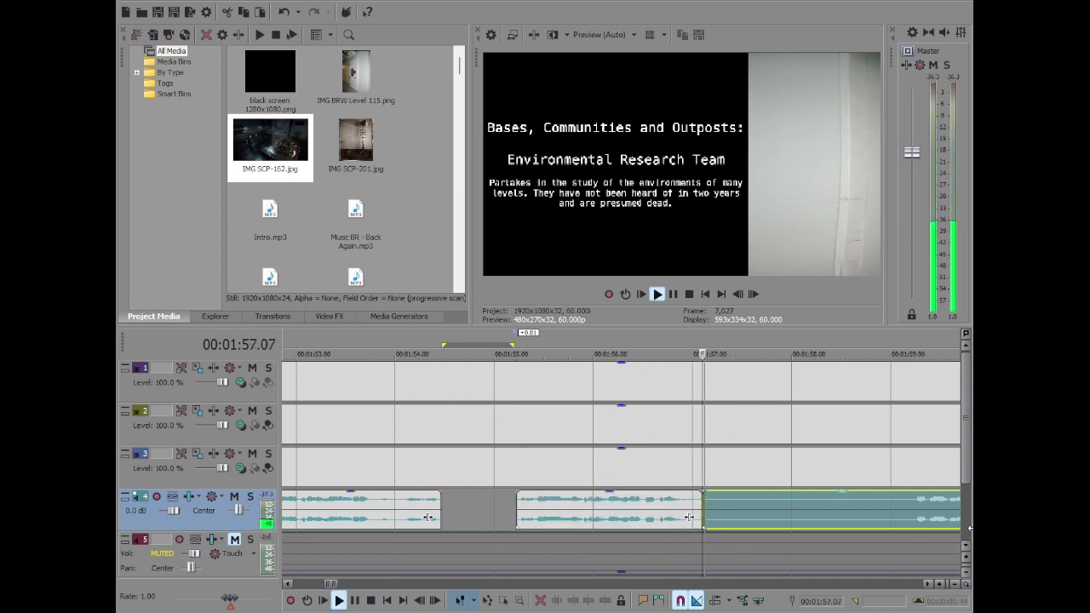
Split the narration at the next phrase's start, at about 00:01:59.13, and delete the silent piece before it
{"action": "scroll", "coordinate": [911, 505], "scroll_direction": "down", "scroll_amount": 2}
{"action": "left_click", "coordinate": [866, 502]}
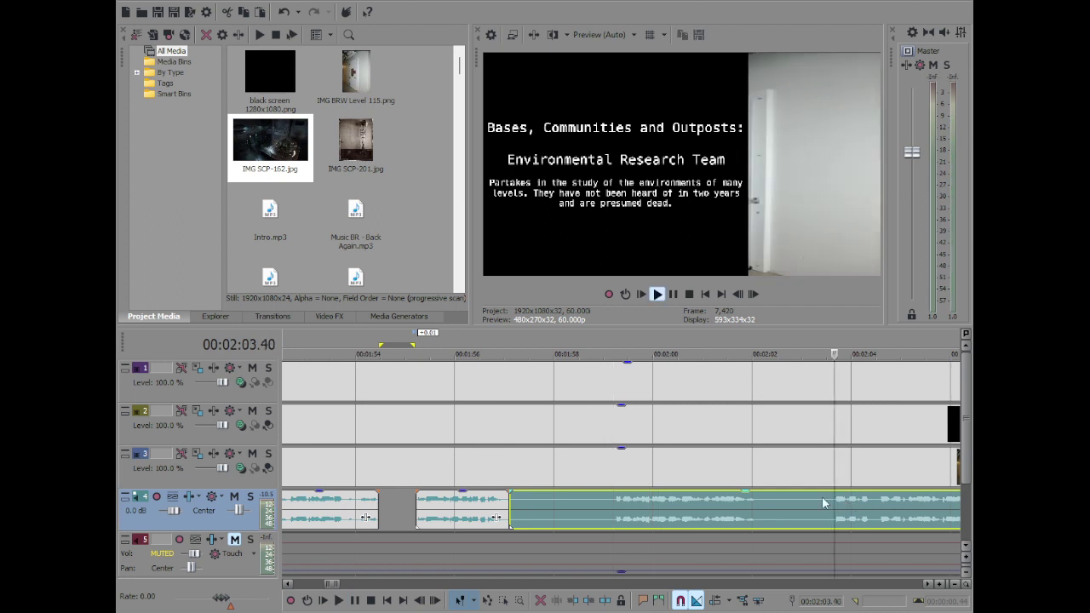
{"action": "left_click", "coordinate": [614, 498]}
{"action": "key", "text": "space"}
{"action": "key", "text": "s"}
{"action": "left_click", "coordinate": [534, 503]}
{"action": "left_click", "coordinate": [545, 500]}
{"action": "key", "text": "Delete"}
Move the remaining narration back to start at about 00:01:57.51
{"action": "left_click_drag", "start_coordinate": [703, 516], "coordinate": [634, 516]}
{"action": "double_click", "coordinate": [533, 507]}
{"action": "left_click", "coordinate": [546, 502]}
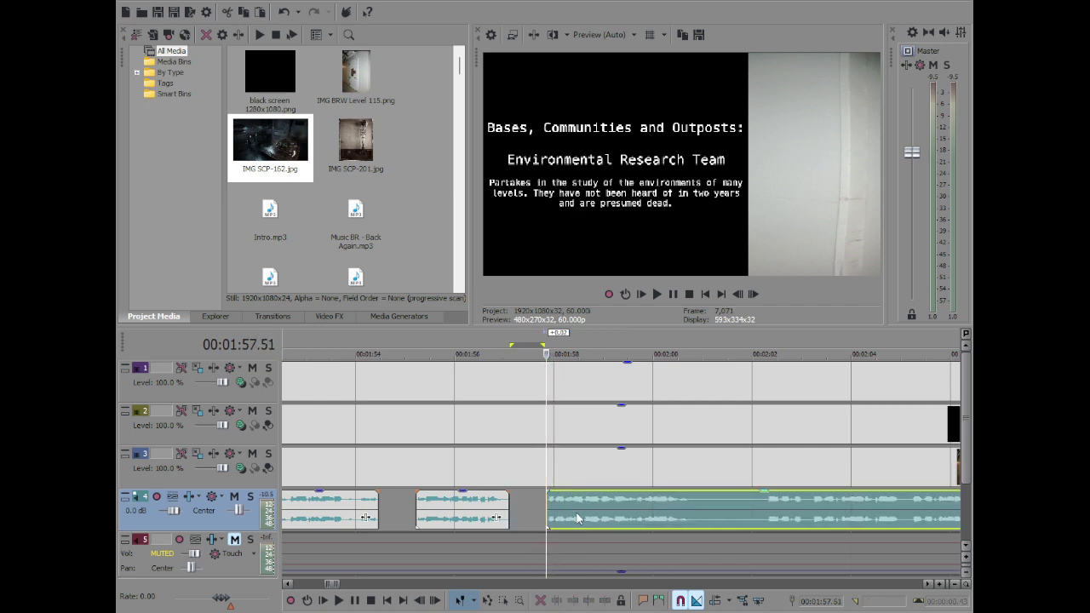
Play the moved narration and split it at the end of its phrase, at about 00:02:00.45
{"action": "key", "text": "space"}
{"action": "scroll", "coordinate": [690, 503], "scroll_direction": "down", "scroll_amount": 4}
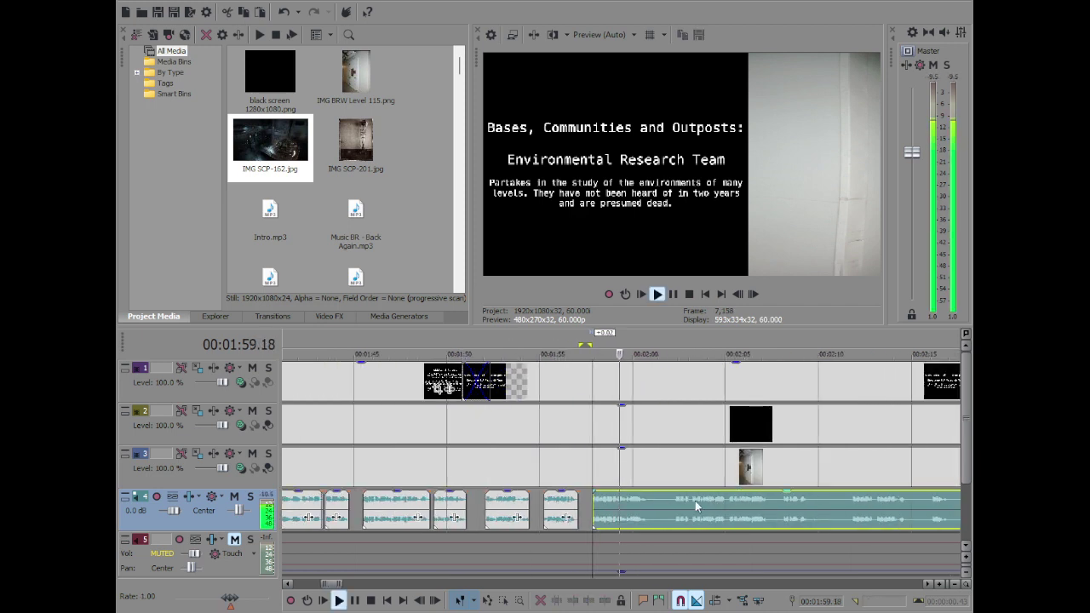
{"action": "scroll", "coordinate": [703, 509], "scroll_direction": "up", "scroll_amount": 5}
{"action": "left_click", "coordinate": [639, 503]}
{"action": "key", "text": "Return"}
{"action": "left_click", "coordinate": [639, 506]}
{"action": "key", "text": "s"}
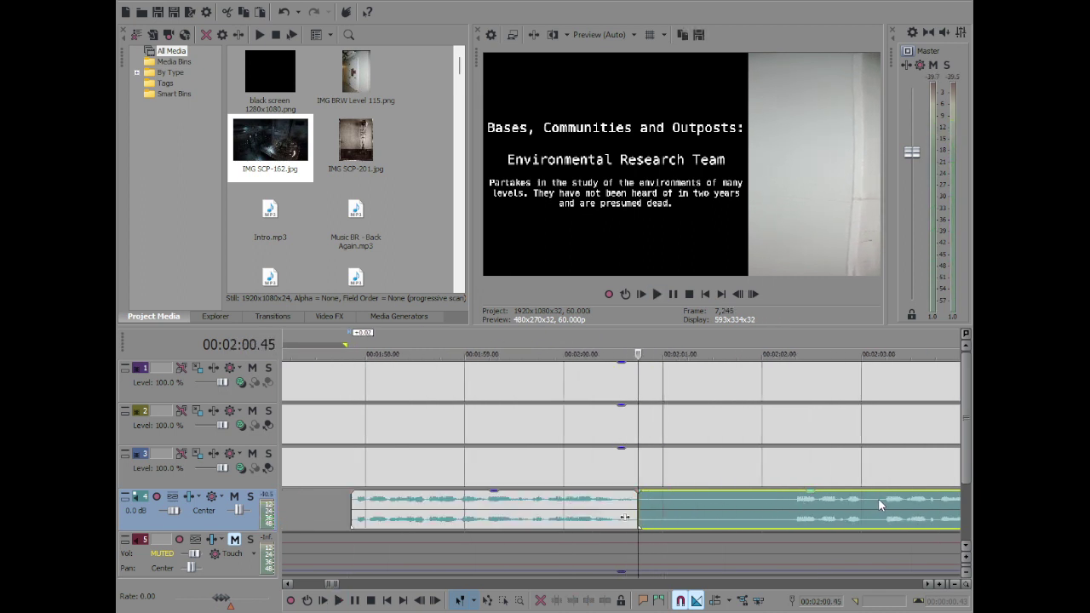
Play the following takes and split the narration at the start of the good take, at about 00:02:05.13
{"action": "left_click", "coordinate": [881, 499]}
{"action": "key", "text": "space"}
{"action": "left_click", "coordinate": [723, 505]}
{"action": "key", "text": "space"}
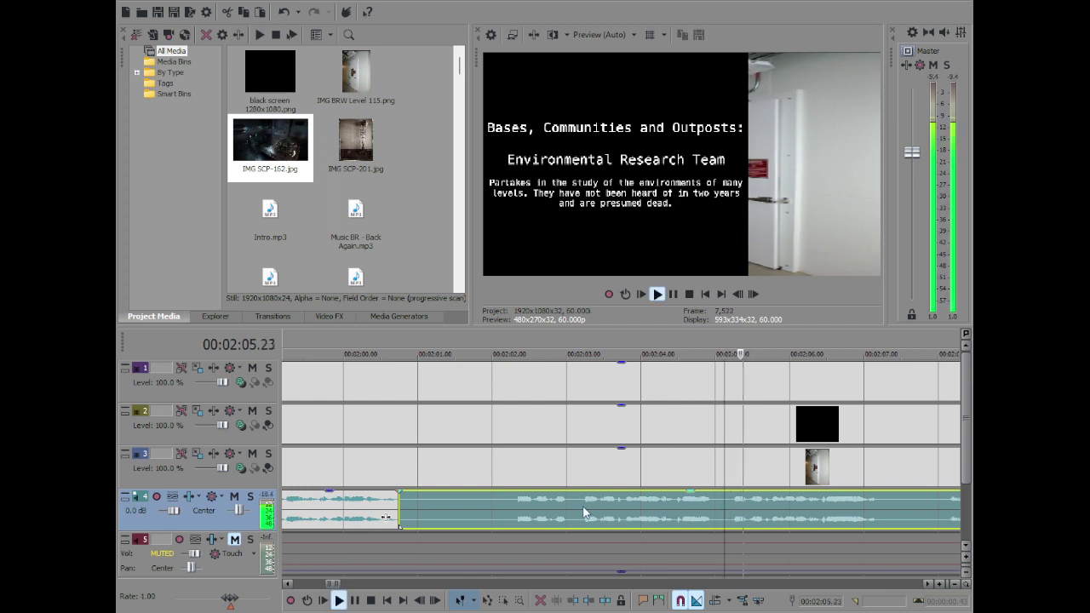
{"action": "scroll", "coordinate": [597, 503], "scroll_direction": "up", "scroll_amount": 2}
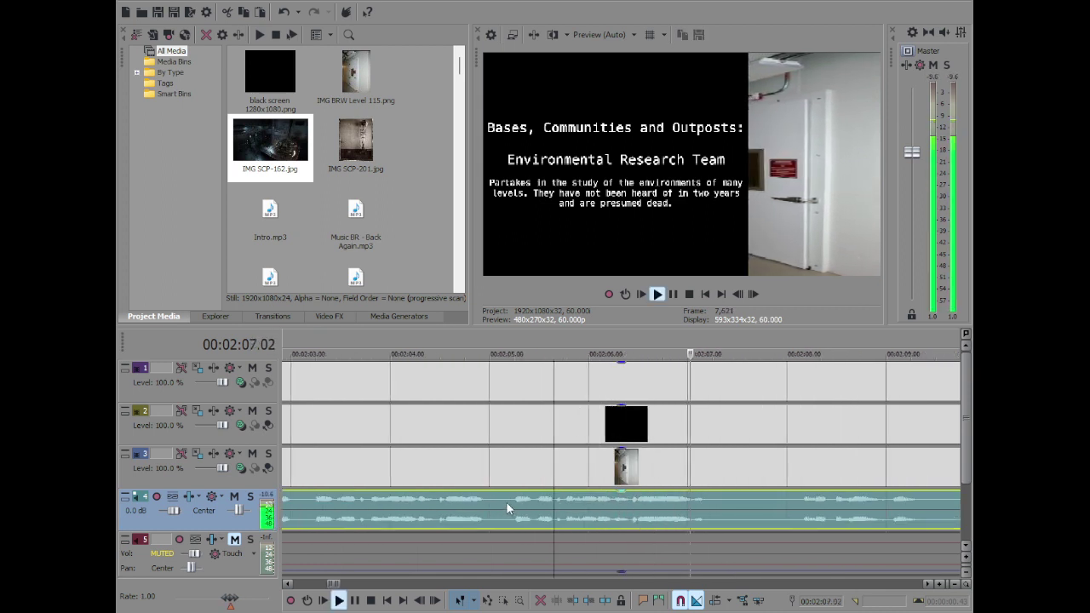
{"action": "key", "text": "space"}
{"action": "key", "text": "s"}
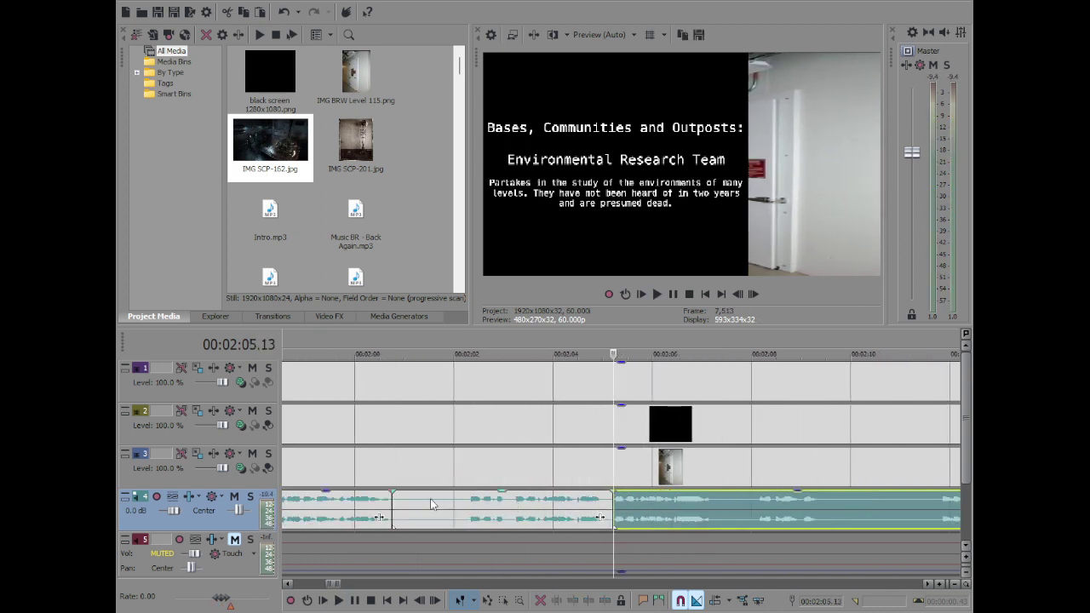
Move the good take back to about 00:02:01.20 and delete the bad take it overlaps
{"action": "left_click", "coordinate": [417, 504]}
{"action": "left_click_drag", "start_coordinate": [664, 513], "coordinate": [479, 517]}
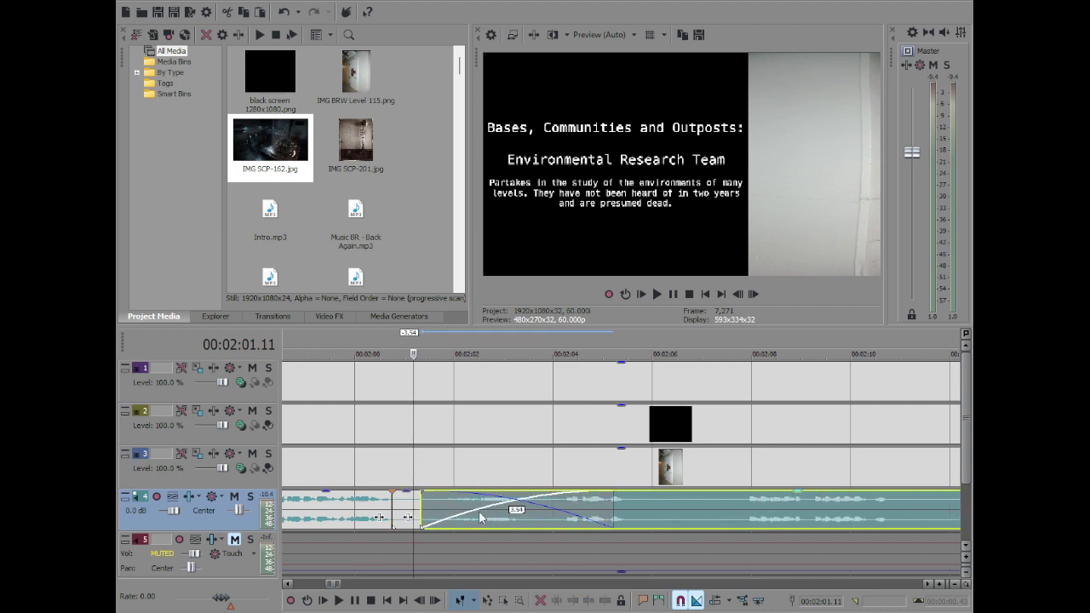
{"action": "left_click", "coordinate": [402, 513]}
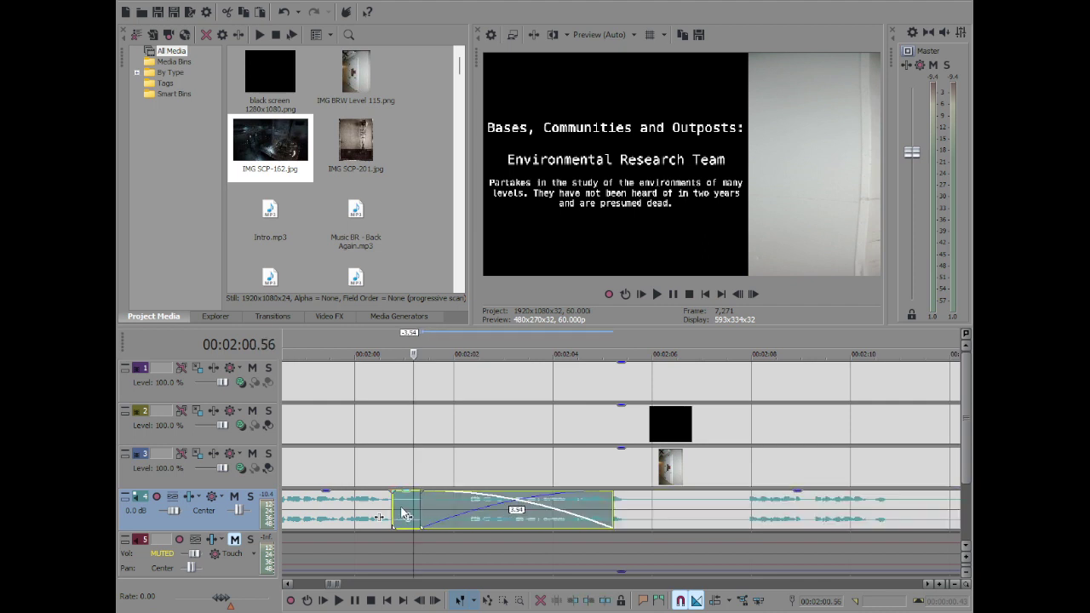
{"action": "key", "text": "Delete"}
Shift the good take slightly earlier to start at about 00:02:01.15 and play it
{"action": "double_click", "coordinate": [408, 507]}
{"action": "left_click", "coordinate": [418, 508]}
{"action": "left_click", "coordinate": [446, 506]}
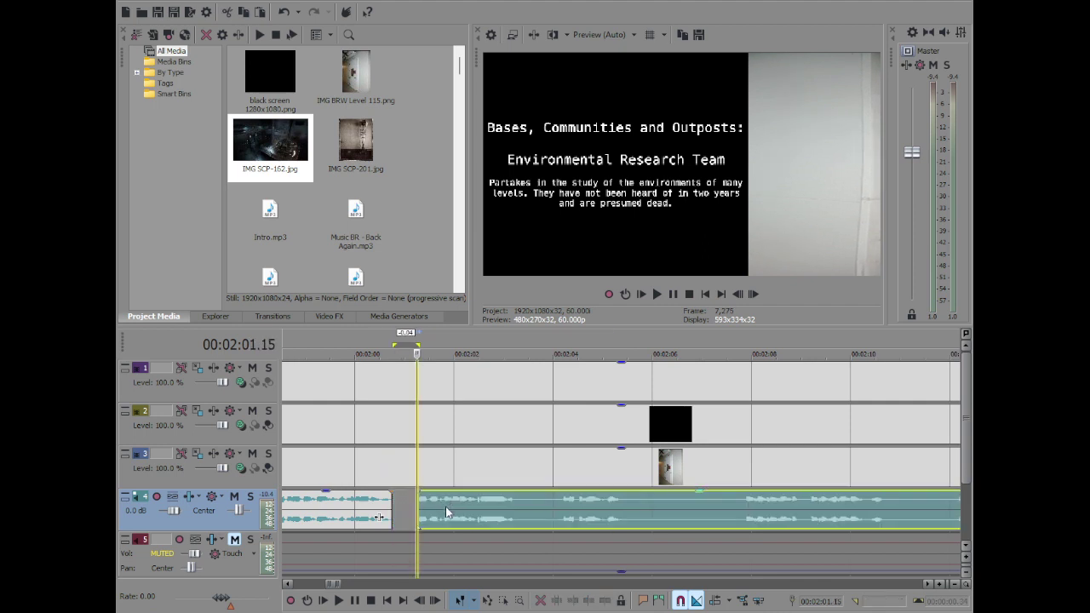
{"action": "key", "text": "space"}
{"action": "scroll", "coordinate": [446, 508], "scroll_direction": "down", "scroll_amount": 3}
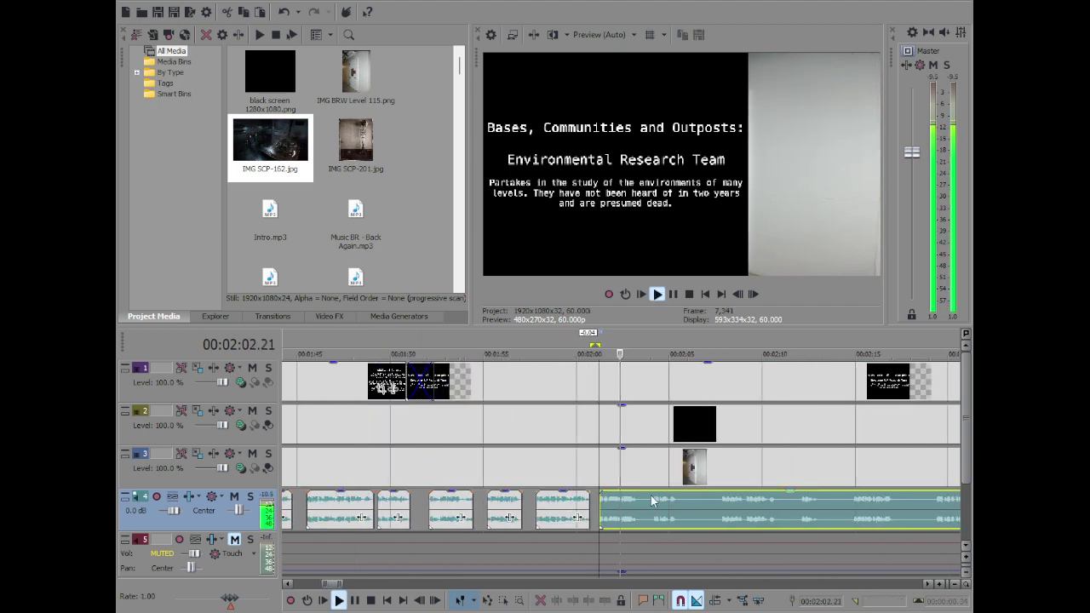
Cut the narration pause from about 00:02:03.16 to 00:02:04.09 and move the following clip back to about 00:02:03.21
{"action": "scroll", "coordinate": [662, 494], "scroll_direction": "up", "scroll_amount": 5}
{"action": "key", "text": "s"}
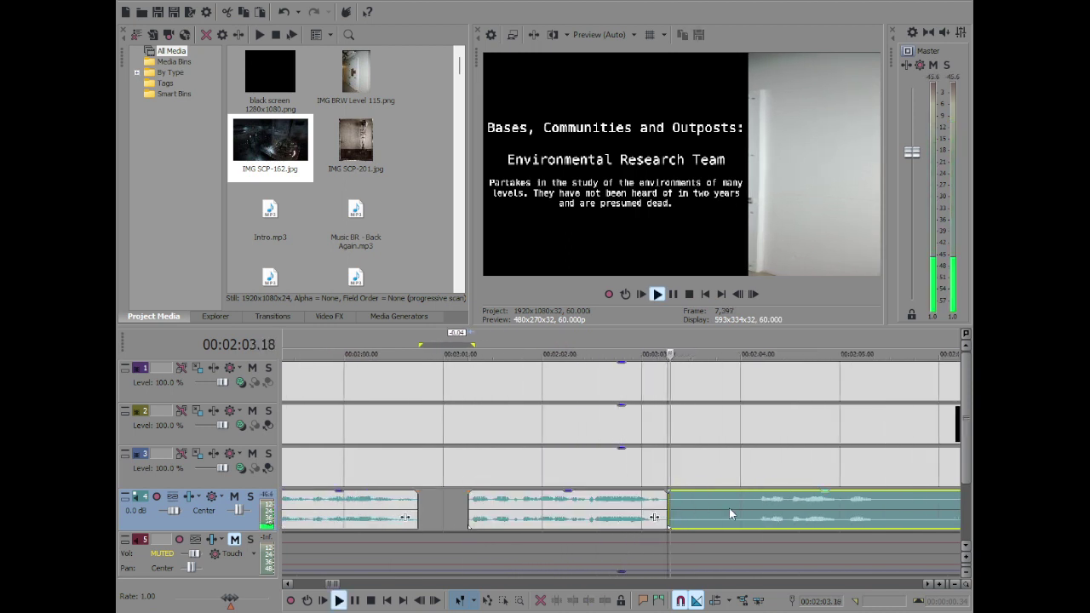
{"action": "left_click", "coordinate": [756, 507]}
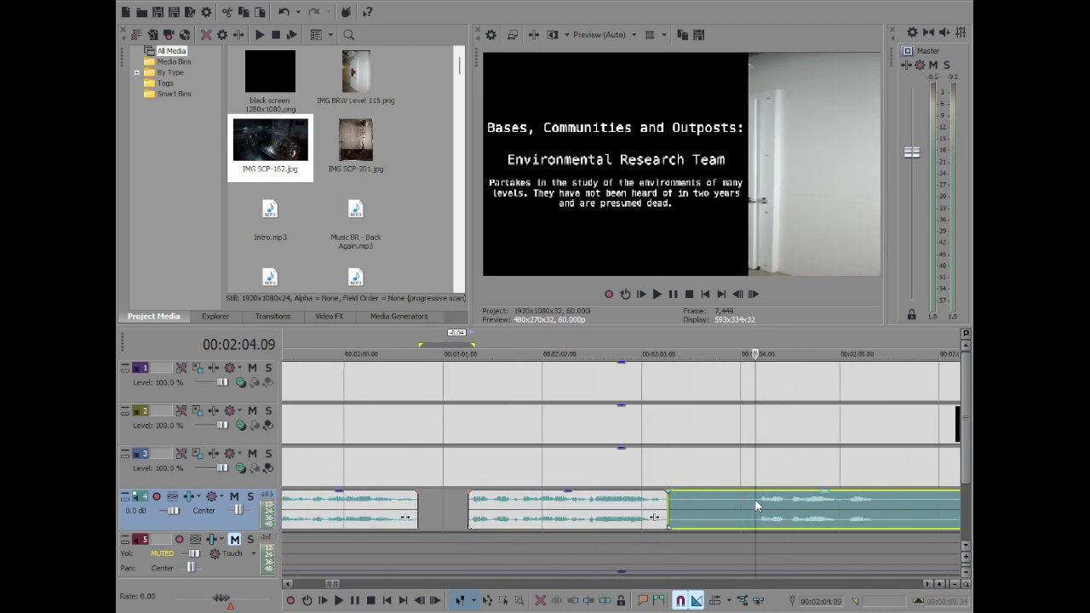
{"action": "key", "text": "s"}
{"action": "left_click", "coordinate": [670, 505]}
{"action": "key", "text": "Delete"}
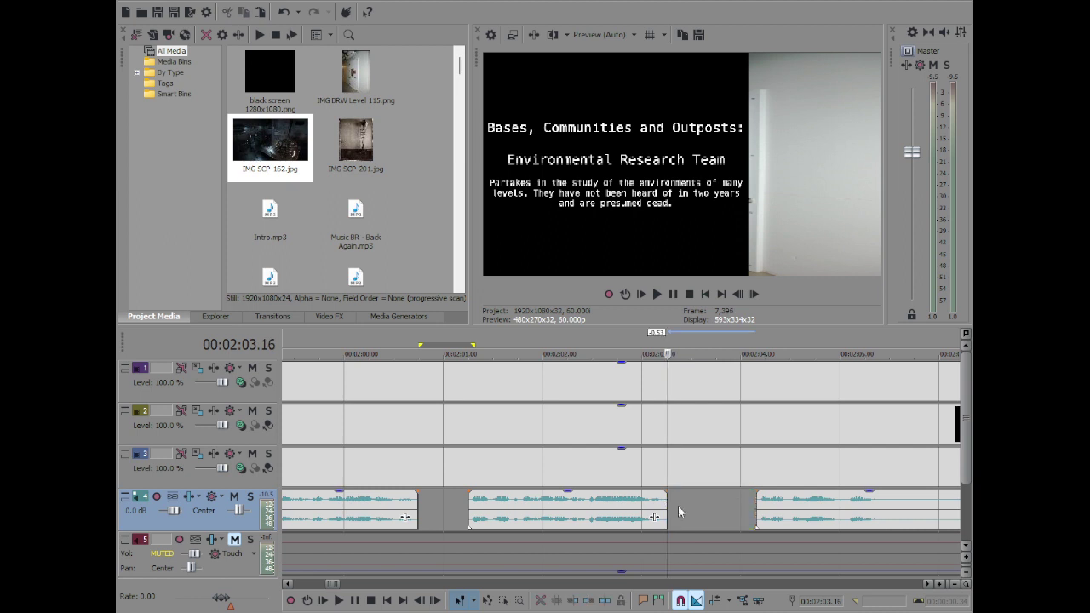
{"action": "left_click_drag", "start_coordinate": [805, 516], "coordinate": [723, 513]}
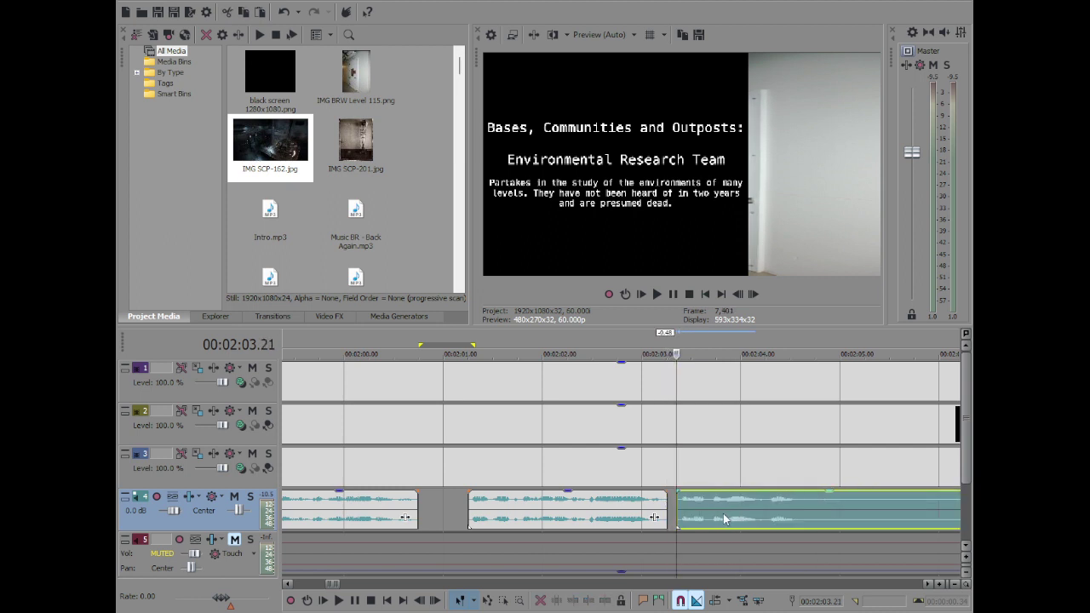
Play the moved narration, split it at about 00:02:04.44 and before the next phrase, and delete the pause between
{"action": "key", "text": "space"}
{"action": "scroll", "coordinate": [721, 510], "scroll_direction": "up", "scroll_amount": 4}
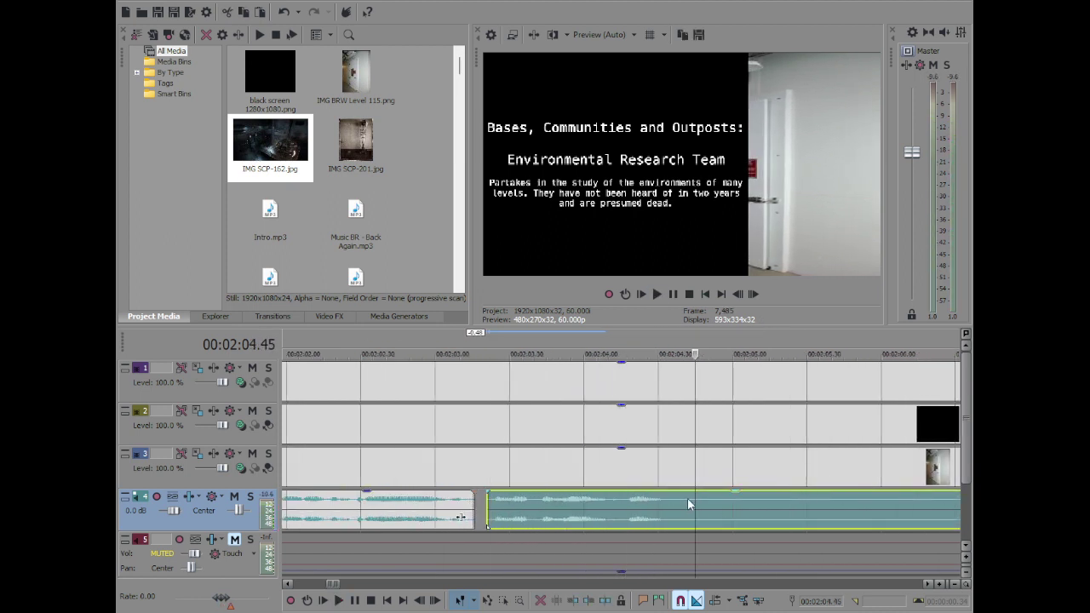
{"action": "scroll", "coordinate": [693, 499], "scroll_direction": "down", "scroll_amount": 3}
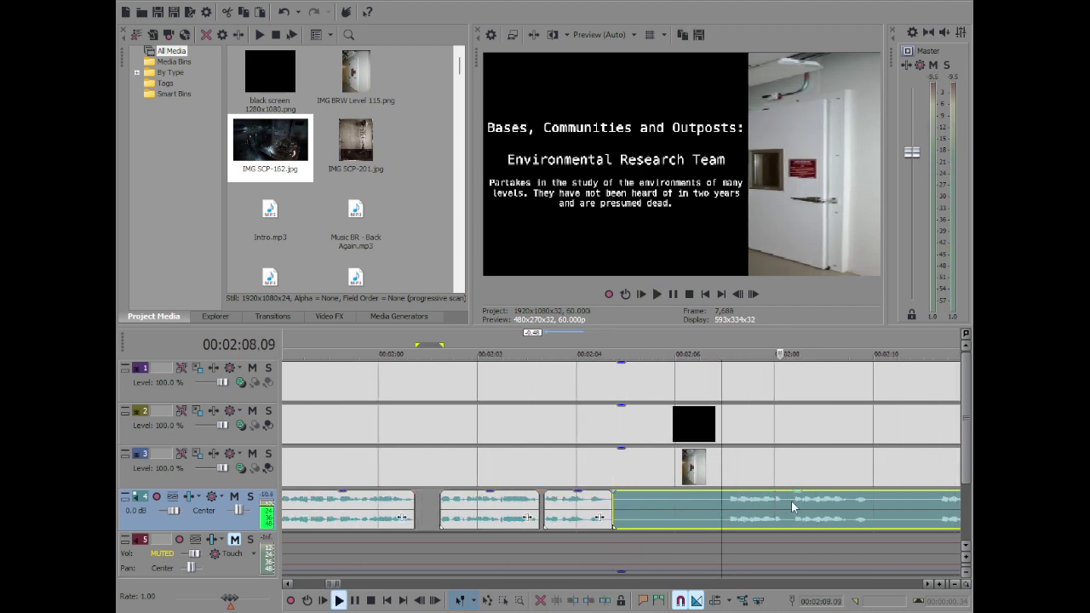
{"action": "scroll", "coordinate": [794, 501], "scroll_direction": "up", "scroll_amount": 2}
{"action": "left_click_drag", "start_coordinate": [580, 500], "coordinate": [311, 511]}
{"action": "left_click", "coordinate": [428, 512]}
{"action": "key", "text": "Delete"}
Move the following narration back to start at 00:02:05.44, leaving a one-second gap after the previous clip
{"action": "left_click_drag", "start_coordinate": [696, 508], "coordinate": [448, 514]}
{"action": "double_click", "coordinate": [382, 512]}
{"action": "left_click", "coordinate": [398, 513]}
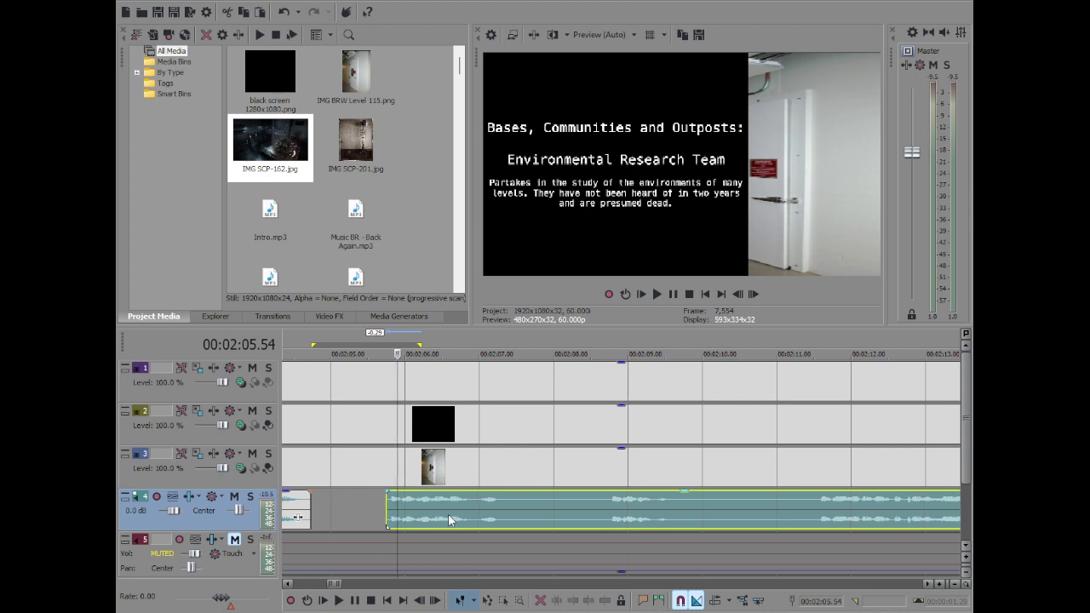
{"action": "left_click", "coordinate": [388, 498]}
{"action": "double_click", "coordinate": [366, 509]}
{"action": "left_click", "coordinate": [388, 503]}
{"action": "left_click_drag", "start_coordinate": [409, 499], "coordinate": [407, 499]}
{"action": "double_click", "coordinate": [358, 502]}
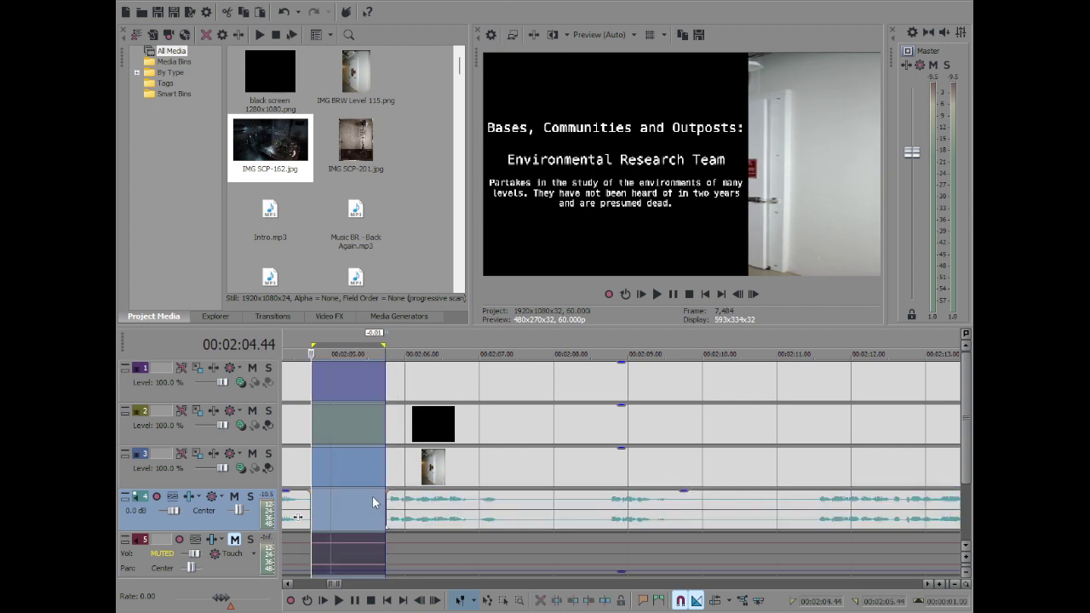
Split the Environmental Research Team text at 00:02:05.44 and crossfade it into the Entrances And Exits text from about 00:02:04.29 to 00:02:05.59
{"action": "left_click", "coordinate": [433, 517]}
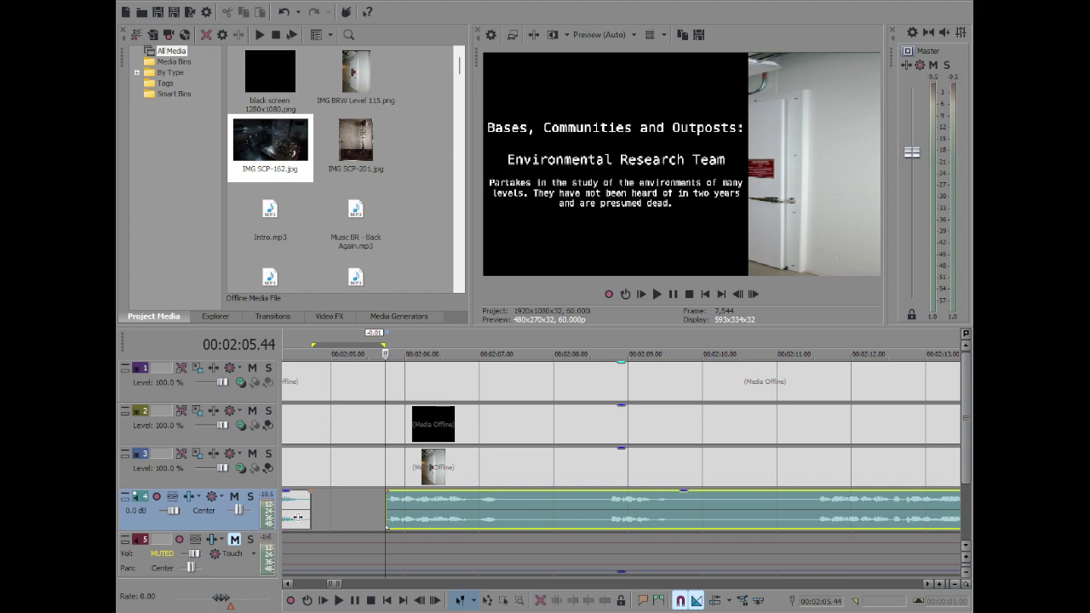
{"action": "left_click", "coordinate": [385, 380]}
{"action": "key", "text": "s"}
{"action": "scroll", "coordinate": [535, 452], "scroll_direction": "down", "scroll_amount": 8}
{"action": "left_click_drag", "start_coordinate": [648, 381], "coordinate": [619, 381]}
{"action": "scroll", "coordinate": [579, 377], "scroll_direction": "up", "scroll_amount": 5}
{"action": "scroll", "coordinate": [692, 377], "scroll_direction": "up", "scroll_amount": 4}
{"action": "left_click_drag", "start_coordinate": [695, 376], "coordinate": [677, 375]}
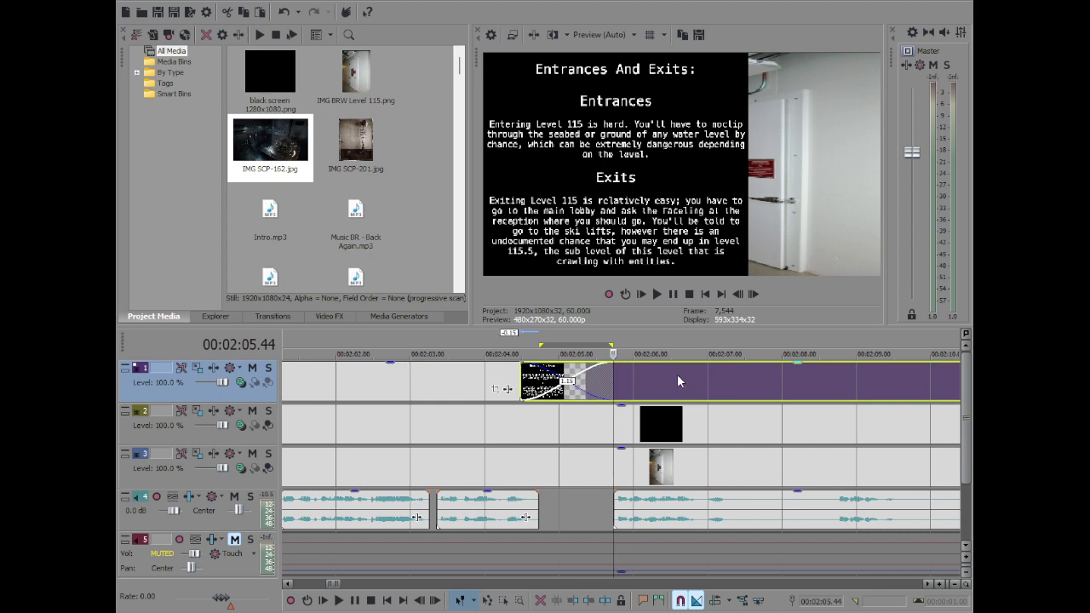
{"action": "left_click_drag", "start_coordinate": [610, 379], "coordinate": [629, 388]}
Split the narration at about 00:02:07.16 and 00:02:08.43 and delete the pause between the two cuts
{"action": "scroll", "coordinate": [679, 513], "scroll_direction": "up", "scroll_amount": 2}
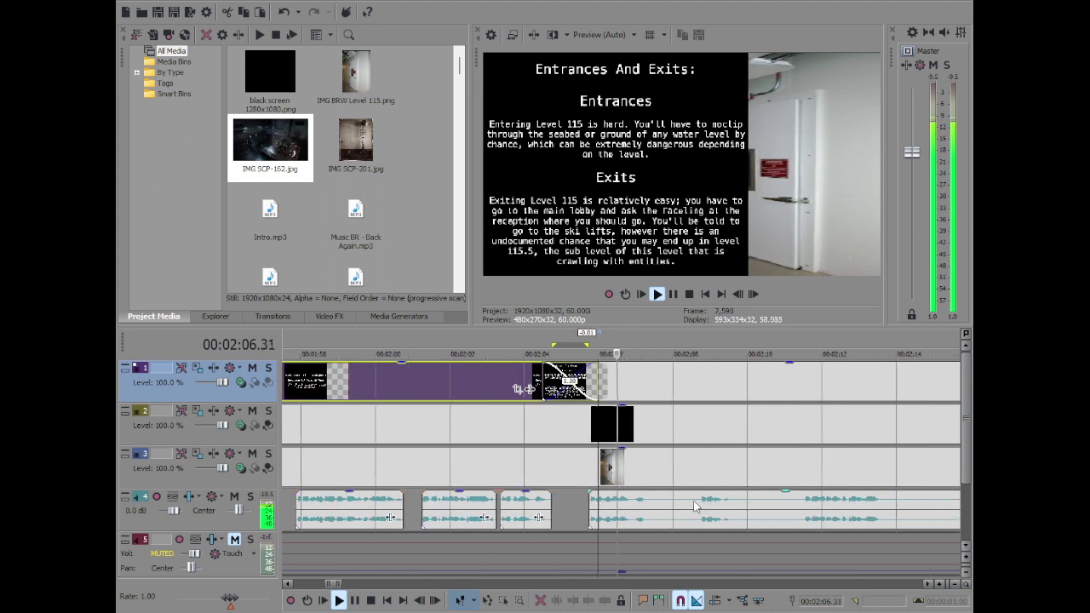
{"action": "left_click", "coordinate": [647, 499]}
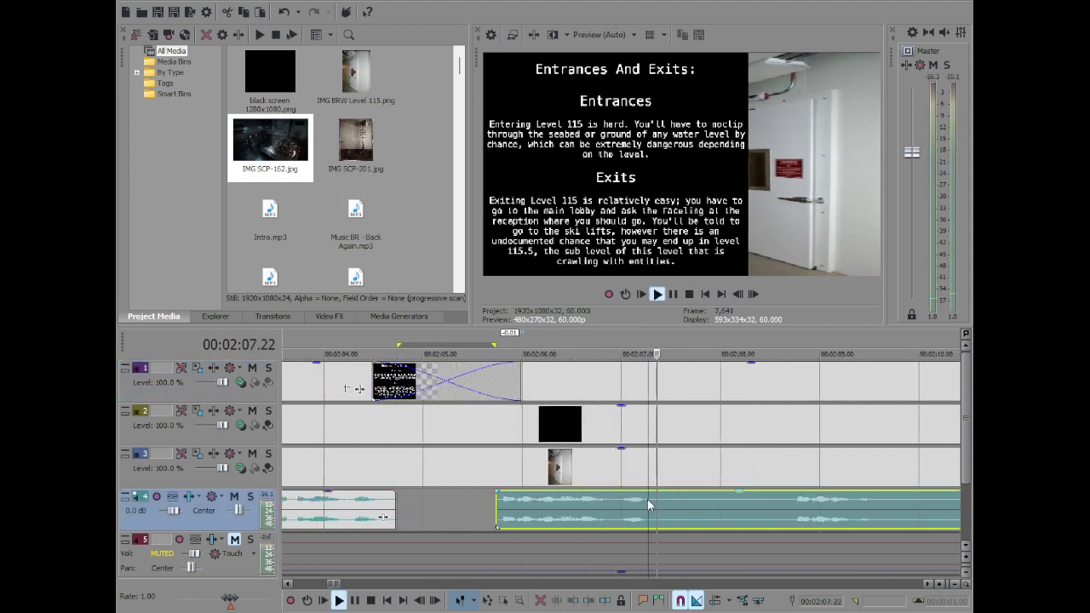
{"action": "key", "text": "s"}
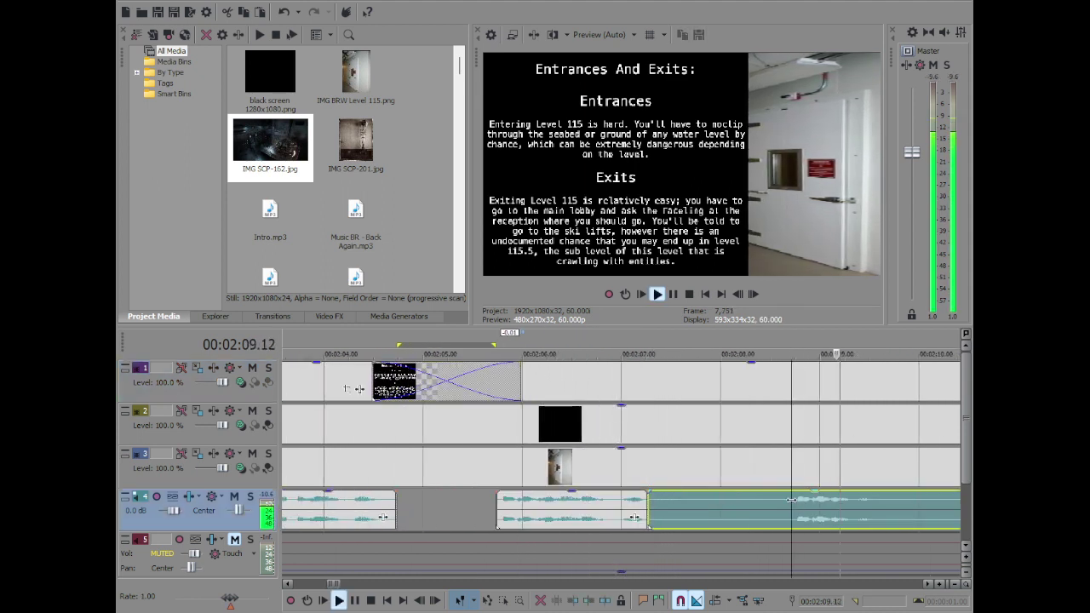
{"action": "key", "text": "space"}
{"action": "key", "text": "s"}
{"action": "left_click", "coordinate": [710, 510]}
{"action": "key", "text": "Delete"}
Move the following narration back to start at 00:02:08.01, leaving a 45-frame gap after the previous clip
{"action": "left_click_drag", "start_coordinate": [836, 519], "coordinate": [837, 519]}
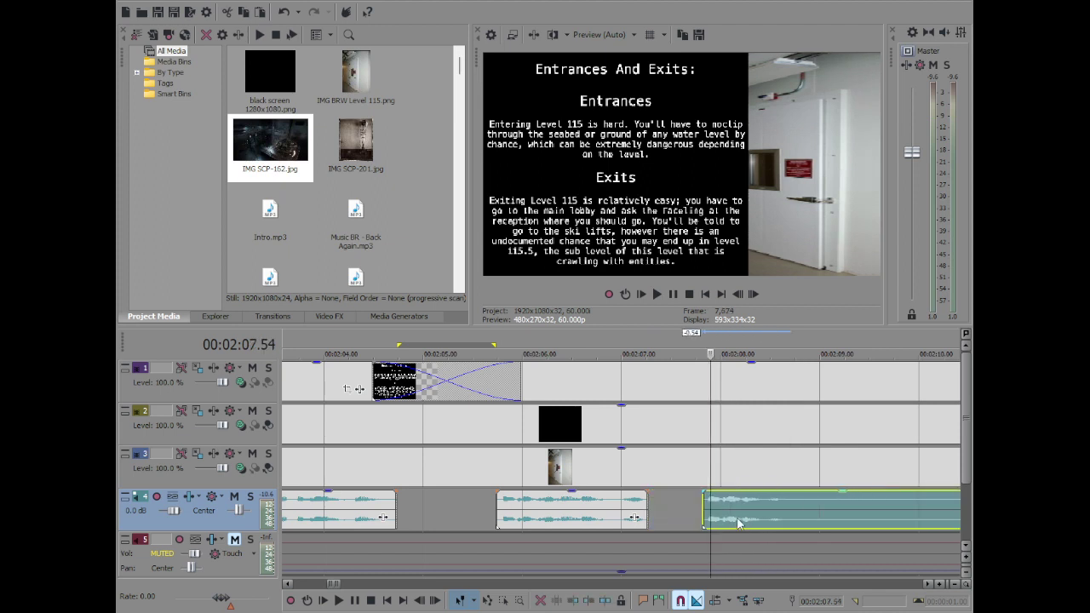
{"action": "double_click", "coordinate": [682, 501]}
{"action": "left_click", "coordinate": [722, 499]}
{"action": "left_click_drag", "start_coordinate": [737, 500], "coordinate": [759, 522]}
{"action": "key", "text": "Right"}
{"action": "left_click", "coordinate": [711, 512]}
{"action": "double_click", "coordinate": [686, 511]}
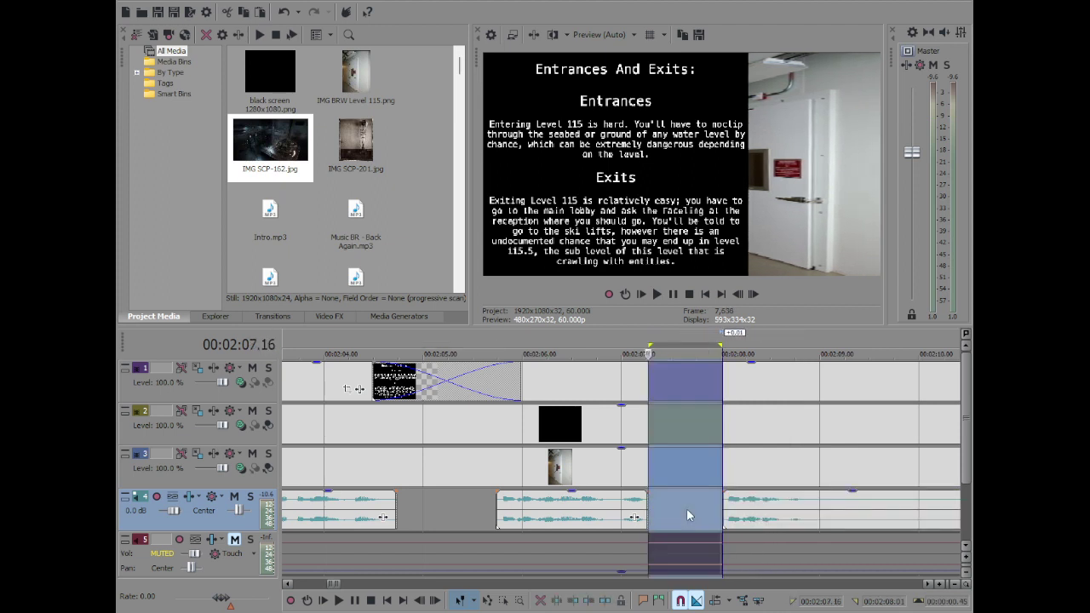
Play the moved narration and split it at the end of its phrase, at about 00:02:08.51
{"action": "left_click", "coordinate": [782, 512]}
{"action": "key", "text": "space"}
{"action": "scroll", "coordinate": [783, 512], "scroll_direction": "down", "scroll_amount": 1}
{"action": "scroll", "coordinate": [749, 508], "scroll_direction": "up", "scroll_amount": 2}
{"action": "key", "text": "Return"}
{"action": "left_click", "coordinate": [617, 499]}
{"action": "left_click", "coordinate": [623, 498]}
{"action": "key", "text": "space"}
{"action": "key", "text": "space"}
{"action": "key", "text": "s"}
Play the next phrase, split the narration at its start at about 00:02:10.47, and delete the pause before it
{"action": "scroll", "coordinate": [682, 507], "scroll_direction": "down", "scroll_amount": 2}
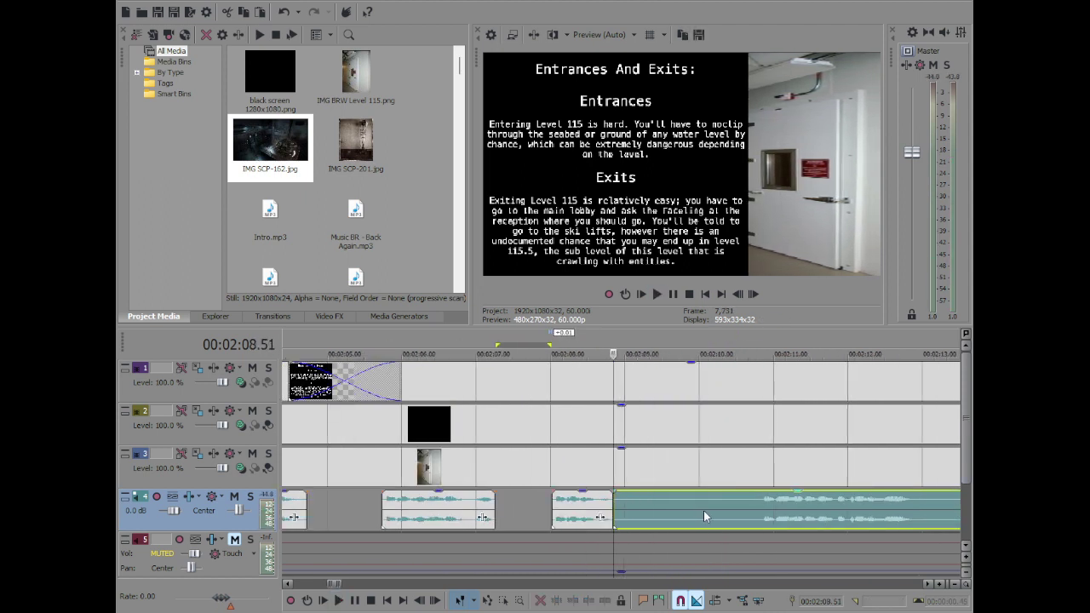
{"action": "left_click", "coordinate": [756, 499]}
{"action": "key", "text": "space"}
{"action": "scroll", "coordinate": [766, 501], "scroll_direction": "down", "scroll_amount": 1}
{"action": "left_click", "coordinate": [815, 502]}
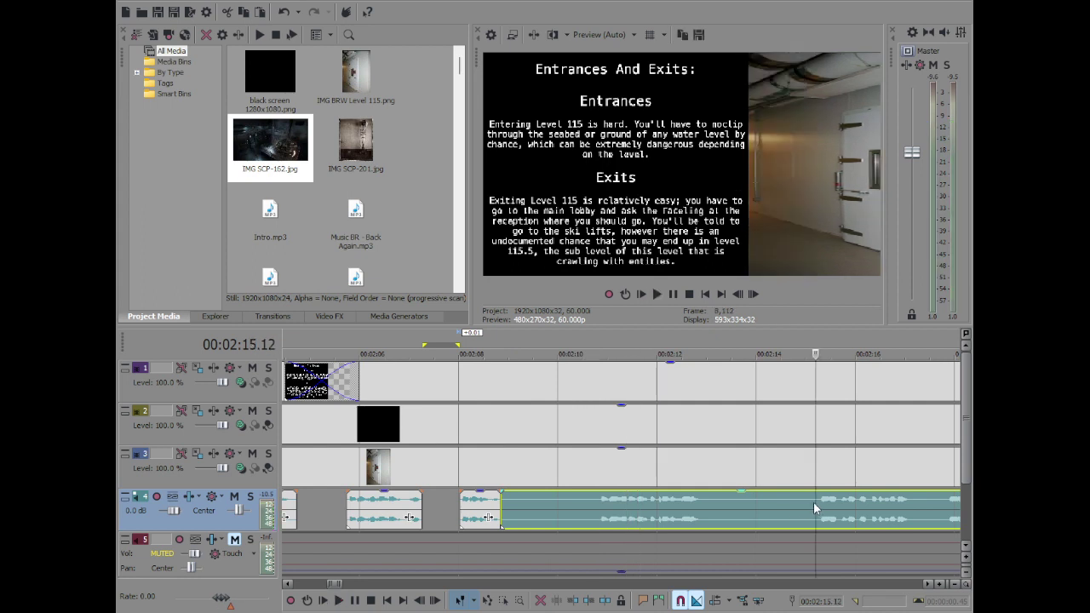
{"action": "left_click", "coordinate": [596, 500]}
{"action": "key", "text": "space"}
{"action": "key", "text": "s"}
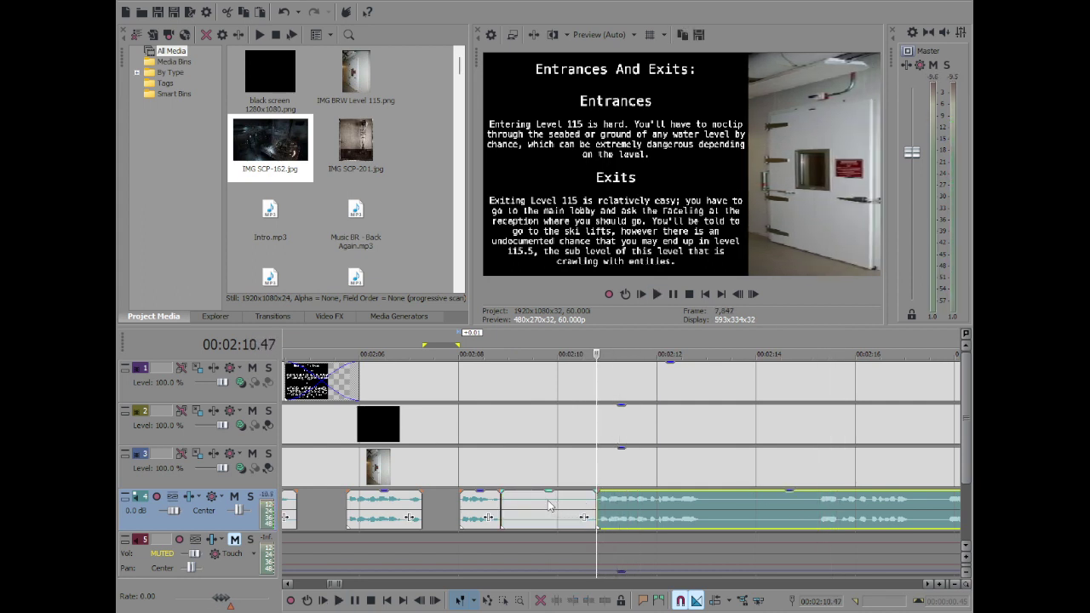
{"action": "left_click", "coordinate": [540, 500]}
{"action": "key", "text": "Delete"}
Move the following narration back to start at about 00:02:09.36, again about 45 frames after the previous clip
{"action": "left_click_drag", "start_coordinate": [670, 510], "coordinate": [613, 513]}
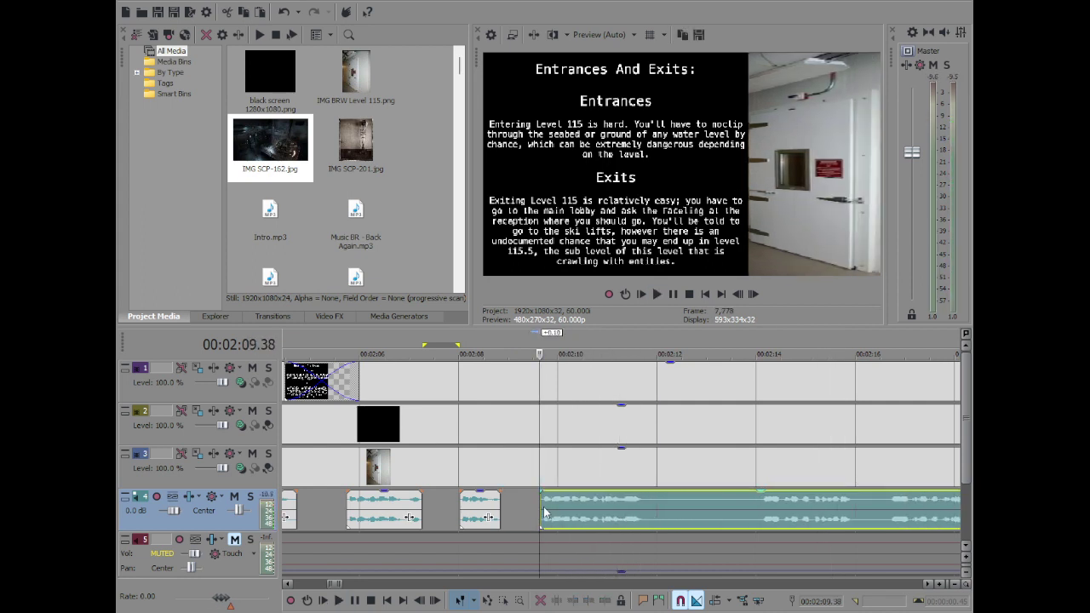
{"action": "double_click", "coordinate": [522, 502]}
{"action": "left_click", "coordinate": [545, 501]}
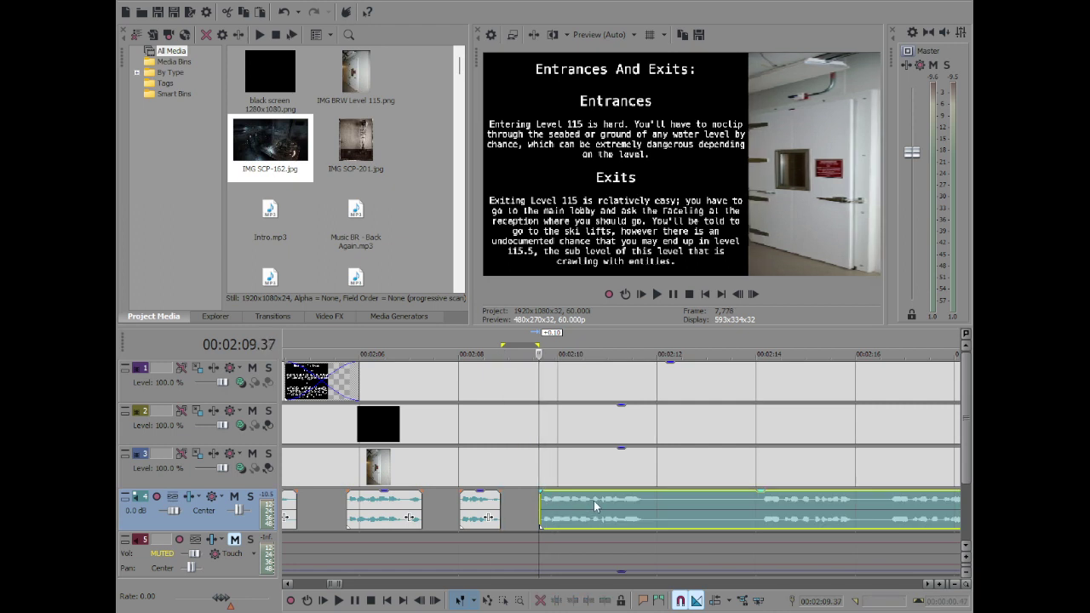
Replay the end of the moved narration phrase, around 00:02:11.50, to find the exact cut point
{"action": "key", "text": "space"}
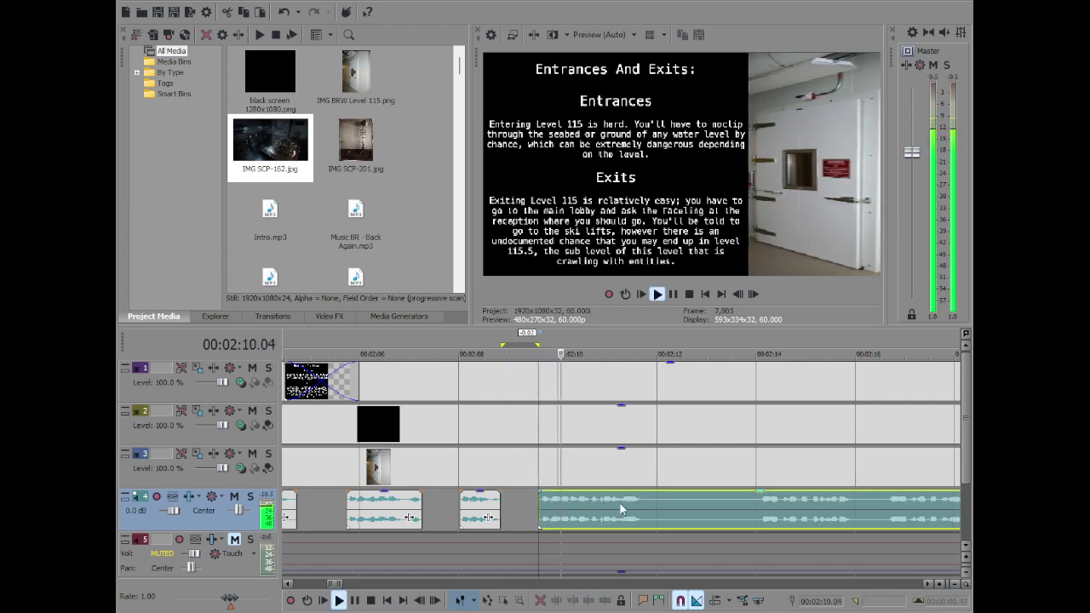
{"action": "scroll", "coordinate": [625, 504], "scroll_direction": "down", "scroll_amount": 2}
{"action": "scroll", "coordinate": [716, 501], "scroll_direction": "up", "scroll_amount": 4}
{"action": "key", "text": "Return"}
{"action": "left_click", "coordinate": [684, 503]}
{"action": "key", "text": "space"}
{"action": "left_click", "coordinate": [689, 500]}
{"action": "key", "text": "space"}
{"action": "key", "text": "space"}
{"action": "left_click", "coordinate": [694, 501]}
{"action": "key", "text": "space"}
{"action": "key", "text": "space"}
{"action": "key", "text": "space"}
{"action": "double_click", "coordinate": [694, 501]}
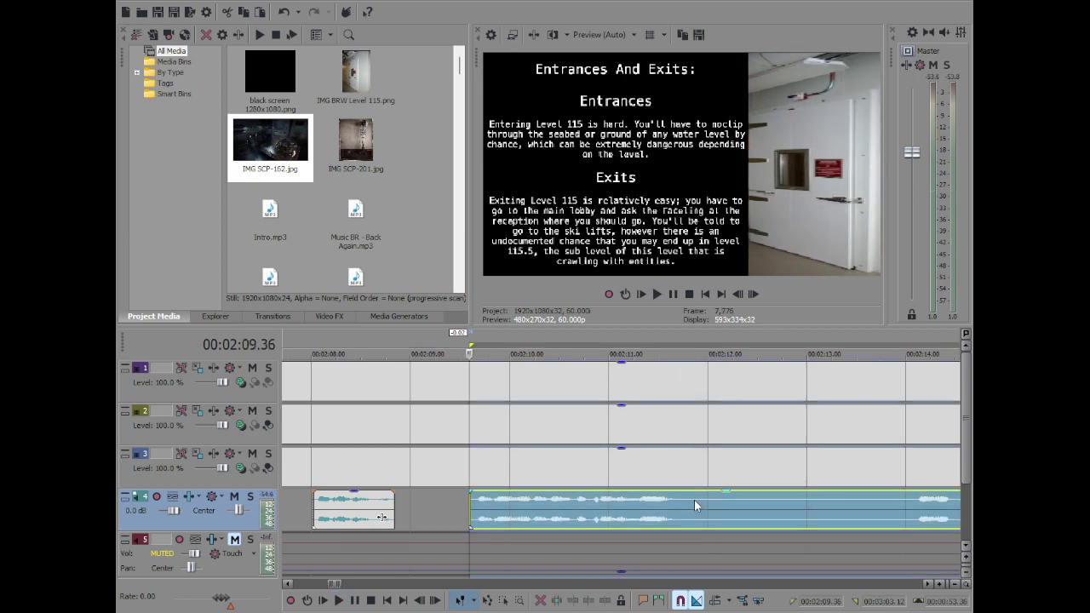
Play on and split the narration at the end of the phrase, at about 00:02:11.51
{"action": "scroll", "coordinate": [694, 500], "scroll_direction": "down", "scroll_amount": 2}
{"action": "key", "text": "space"}
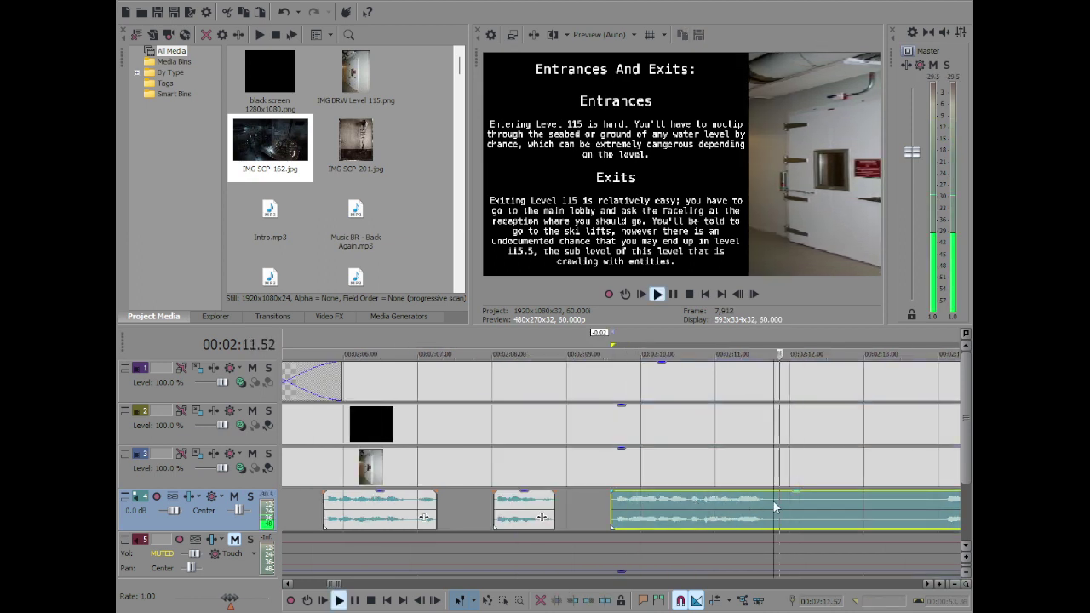
{"action": "left_click", "coordinate": [778, 498]}
{"action": "key", "text": "s"}
Play the following takes, split the narration at about 00:02:16.36, and delete the bad take and pause before it
{"action": "left_click", "coordinate": [942, 503]}
{"action": "key", "text": "space"}
{"action": "left_click", "coordinate": [795, 502]}
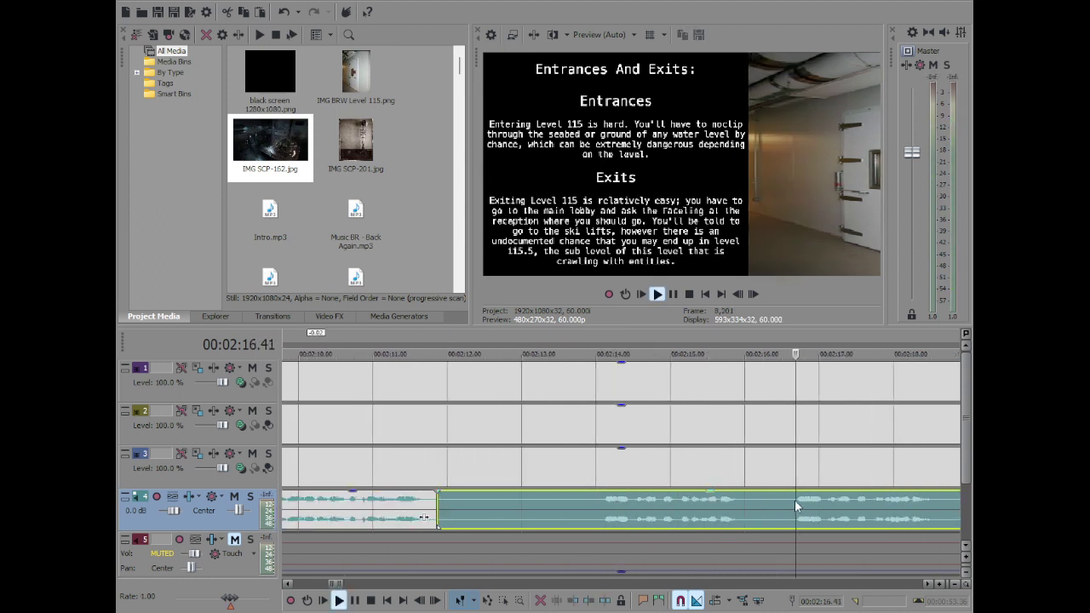
{"action": "scroll", "coordinate": [795, 500], "scroll_direction": "down", "scroll_amount": 2}
{"action": "left_click", "coordinate": [593, 503]}
{"action": "key", "text": "s"}
{"action": "left_click", "coordinate": [423, 511]}
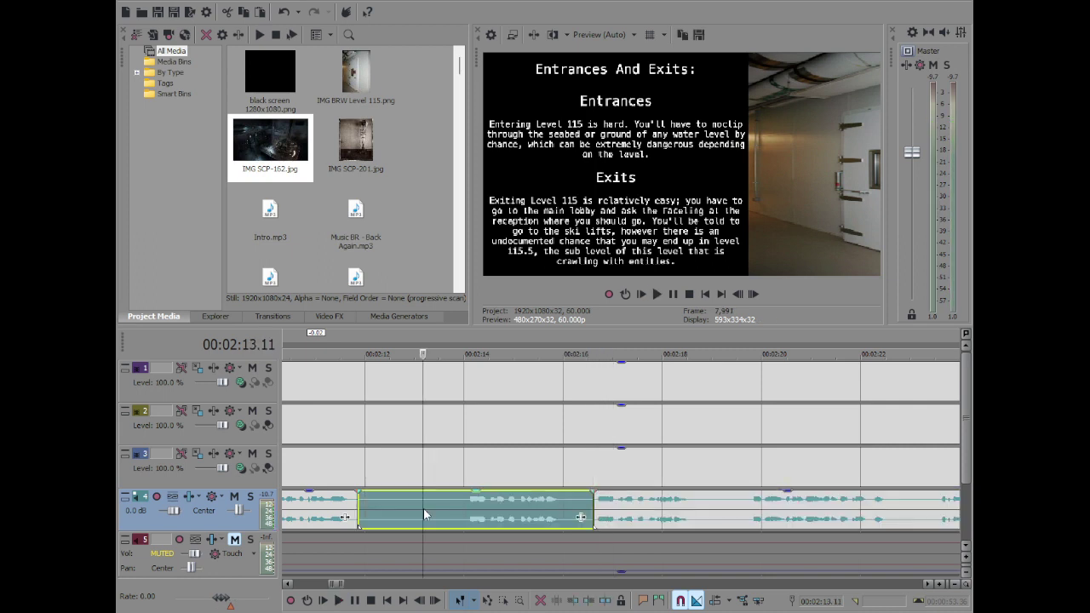
{"action": "key", "text": "Delete"}
Move the good take back to start at about 00:02:12.21, leaving a short gap after the previous clip
{"action": "left_click_drag", "start_coordinate": [672, 514], "coordinate": [425, 514]}
{"action": "double_click", "coordinate": [388, 513]}
{"action": "left_click", "coordinate": [398, 500]}
{"action": "left_click", "coordinate": [392, 502]}
{"action": "double_click", "coordinate": [383, 506]}
{"action": "left_click", "coordinate": [383, 501]}
{"action": "key", "text": "space"}
Play the good take and split the narration at the end of its phrase, at about 00:02:14.23
{"action": "scroll", "coordinate": [573, 497], "scroll_direction": "down", "scroll_amount": 4}
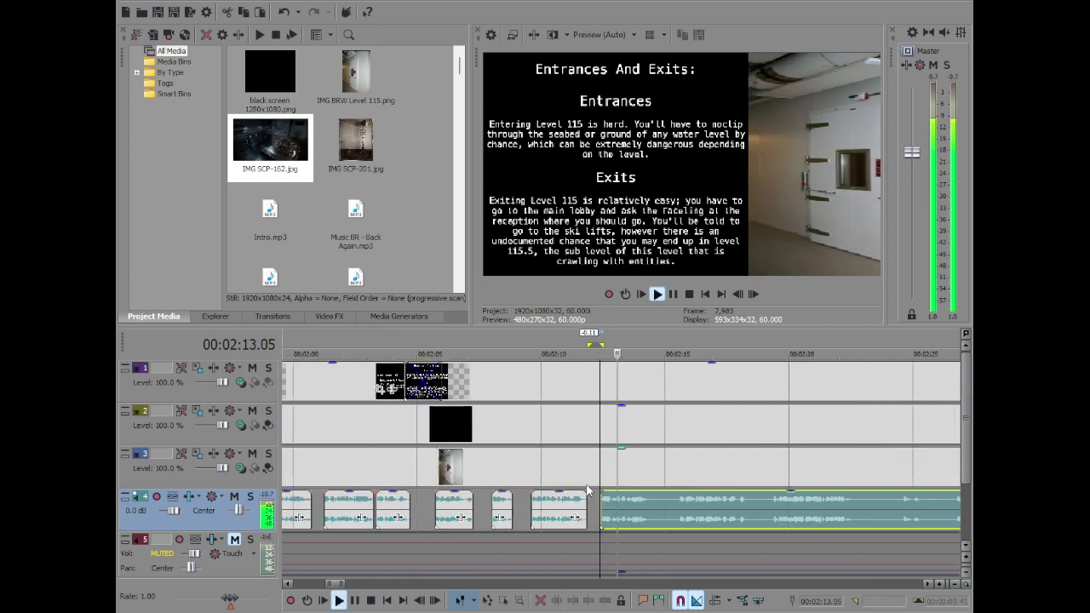
{"action": "scroll", "coordinate": [737, 503], "scroll_direction": "up", "scroll_amount": 5}
{"action": "key", "text": "Return"}
{"action": "scroll", "coordinate": [635, 515], "scroll_direction": "up", "scroll_amount": 2}
{"action": "key", "text": "space"}
{"action": "key", "text": "s"}
Play the next phrase, split the narration at its start at about 00:02:15.33, and delete the pause before it
{"action": "scroll", "coordinate": [818, 511], "scroll_direction": "down", "scroll_amount": 2}
{"action": "scroll", "coordinate": [818, 506], "scroll_direction": "down", "scroll_amount": 1}
{"action": "key", "text": "Return"}
{"action": "left_click", "coordinate": [845, 503]}
{"action": "key", "text": "space"}
{"action": "key", "text": "Return"}
{"action": "left_click", "coordinate": [570, 500]}
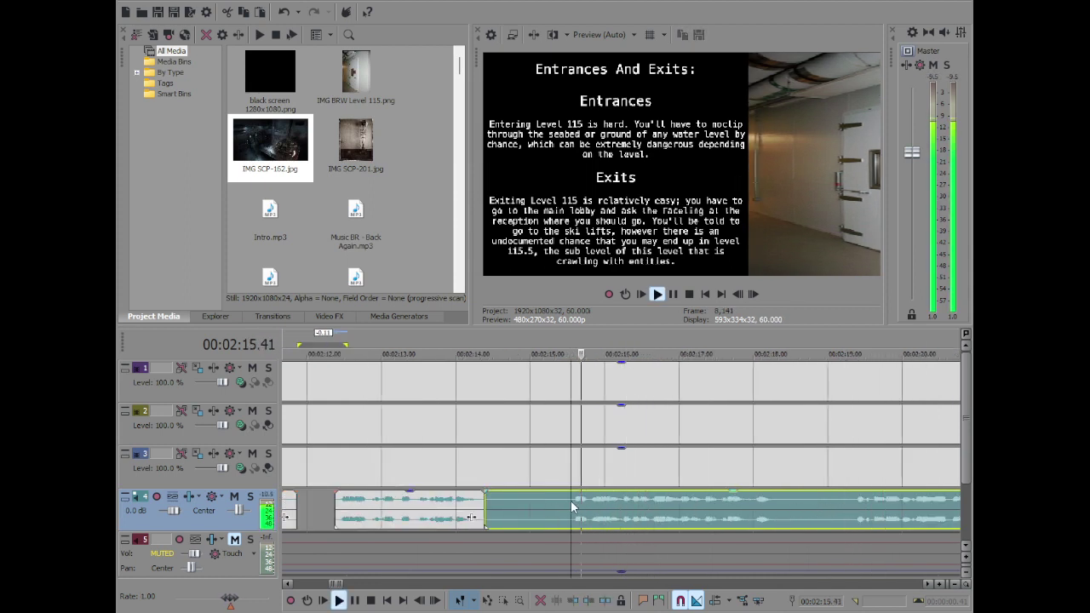
{"action": "key", "text": "s"}
{"action": "left_click", "coordinate": [558, 517]}
{"action": "left_click", "coordinate": [487, 504]}
{"action": "key", "text": "Delete"}
Mark a point five frames after the previous clip's end and move the following narration back to it, at 00:02:14.28
{"action": "scroll", "coordinate": [706, 519], "scroll_direction": "up", "scroll_amount": 6}
{"action": "key", "text": "Right"}
{"action": "key", "text": "Right"}
{"action": "key", "text": "Right"}
{"action": "key", "text": "Right"}
{"action": "key", "text": "Right"}
{"action": "scroll", "coordinate": [707, 518], "scroll_direction": "down", "scroll_amount": 5}
{"action": "left_click_drag", "start_coordinate": [769, 511], "coordinate": [663, 507]}
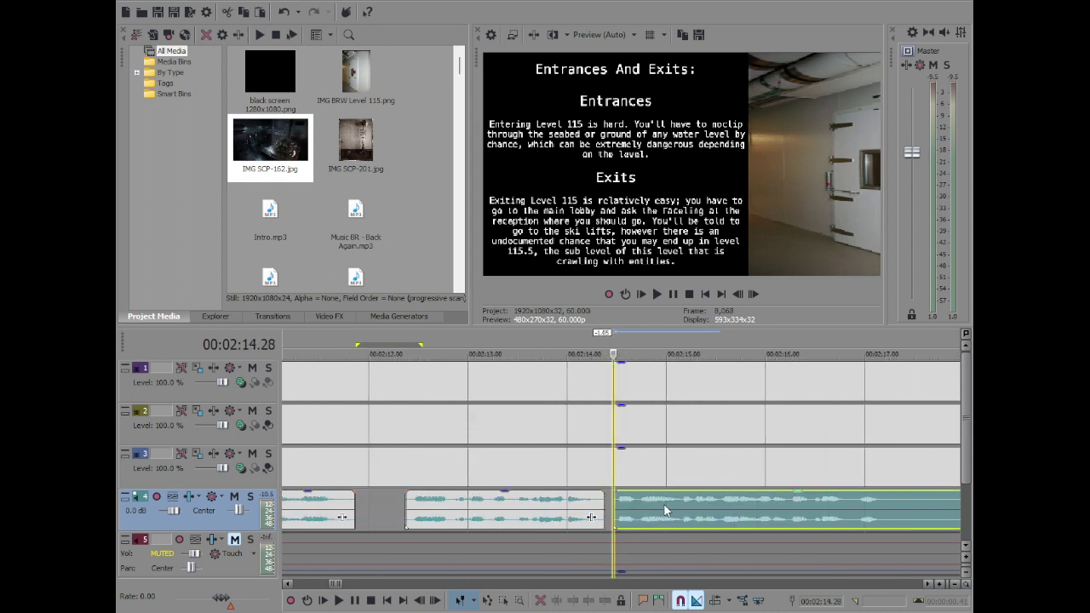
Play the moved narration and split it at the end of its phrase, at about 00:02:17.13
{"action": "key", "text": "space"}
{"action": "scroll", "coordinate": [663, 509], "scroll_direction": "down", "scroll_amount": 3}
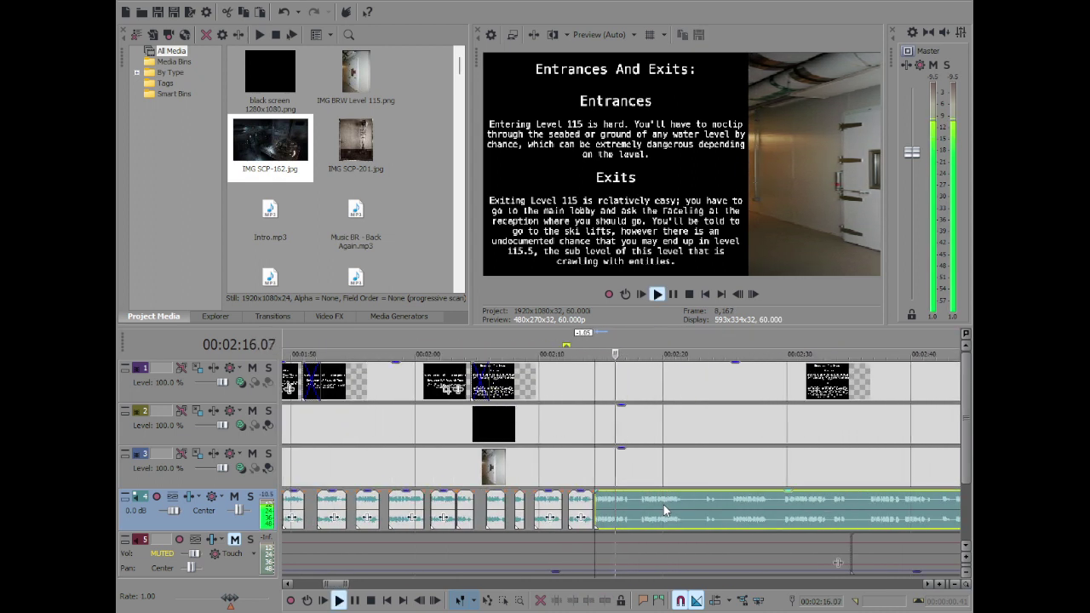
{"action": "scroll", "coordinate": [671, 505], "scroll_direction": "up", "scroll_amount": 3}
{"action": "key", "text": "space"}
{"action": "key", "text": "s"}
{"action": "left_click", "coordinate": [766, 517]}
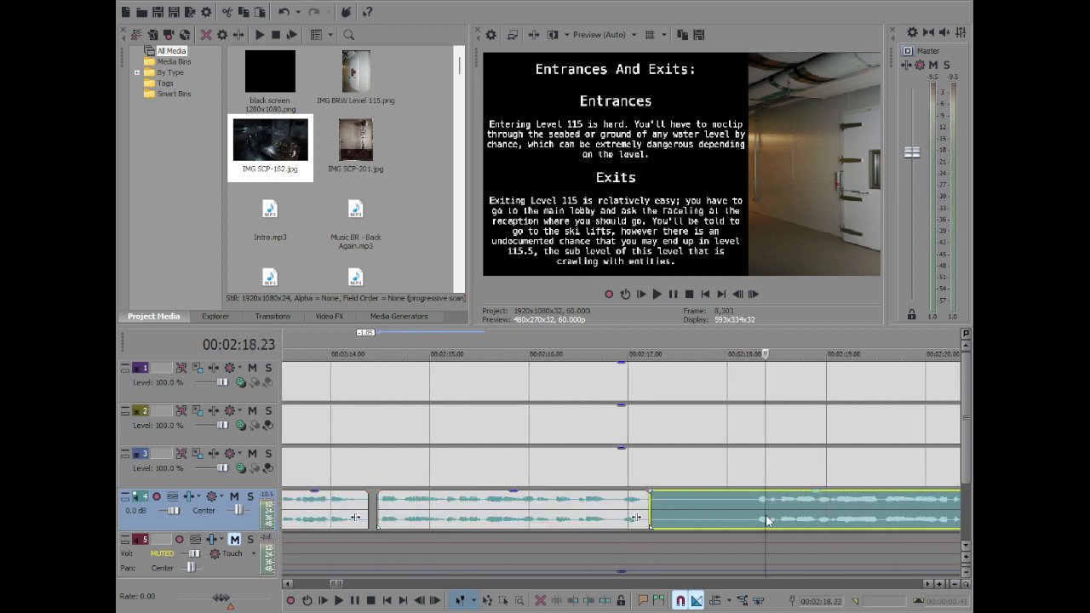
Cut the pause before the next phrase and move the following narration back to about 00:02:17.24
{"action": "key", "text": "space"}
{"action": "scroll", "coordinate": [766, 519], "scroll_direction": "down", "scroll_amount": 3}
{"action": "key", "text": "space"}
{"action": "left_click", "coordinate": [568, 505]}
{"action": "key", "text": "s"}
{"action": "left_click", "coordinate": [532, 508]}
{"action": "key", "text": "Delete"}
{"action": "left_click_drag", "start_coordinate": [642, 508], "coordinate": [598, 517]}
Play the moved narration and split it at the end of its phrase, at about 00:02:20.38
{"action": "key", "text": "space"}
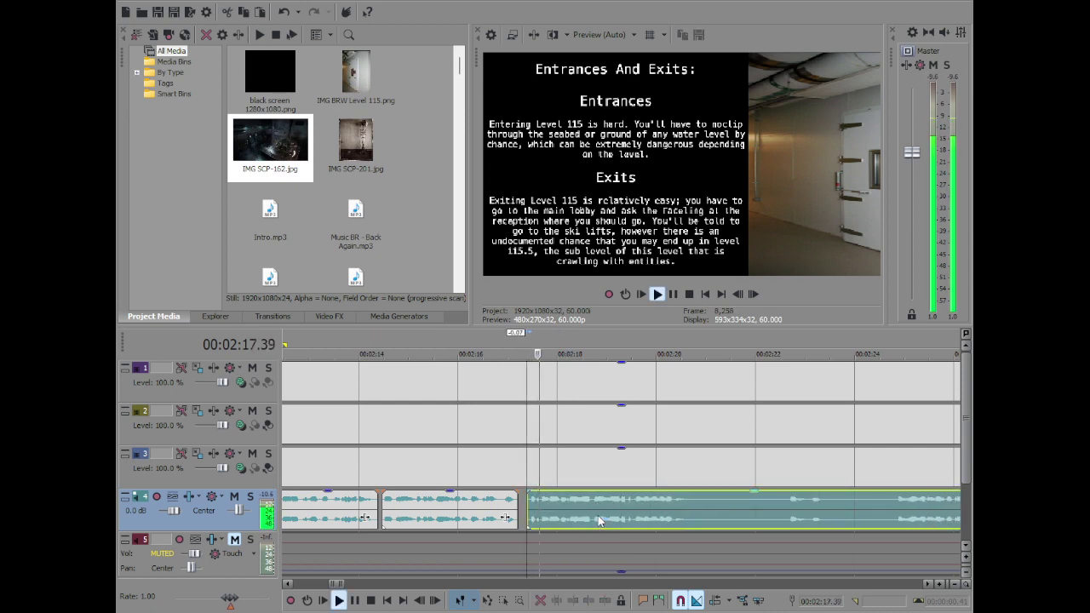
{"action": "scroll", "coordinate": [598, 515], "scroll_direction": "down", "scroll_amount": 5}
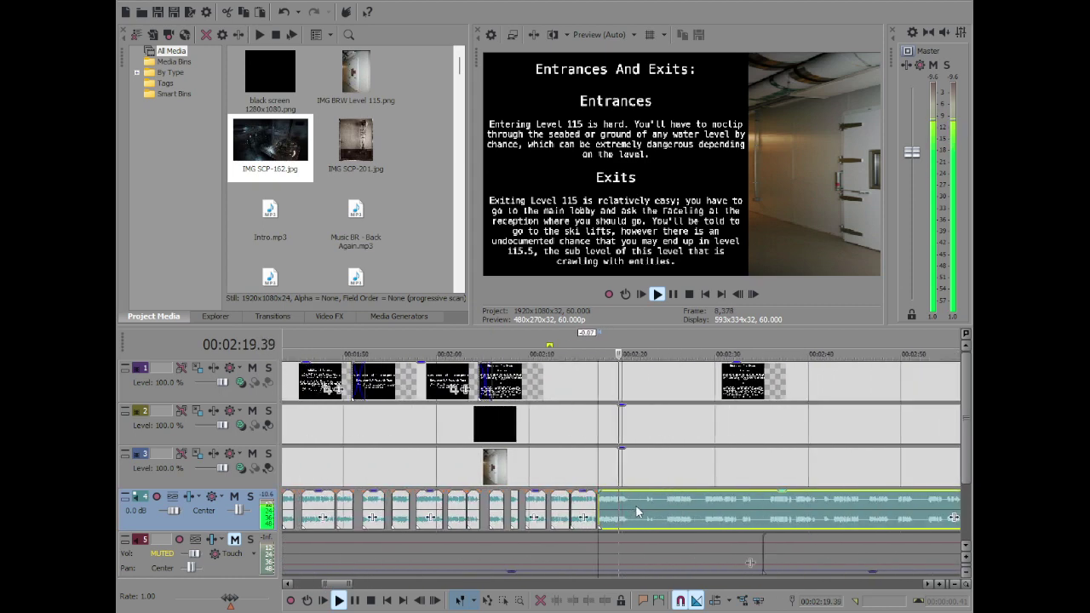
{"action": "scroll", "coordinate": [637, 505], "scroll_direction": "up", "scroll_amount": 5}
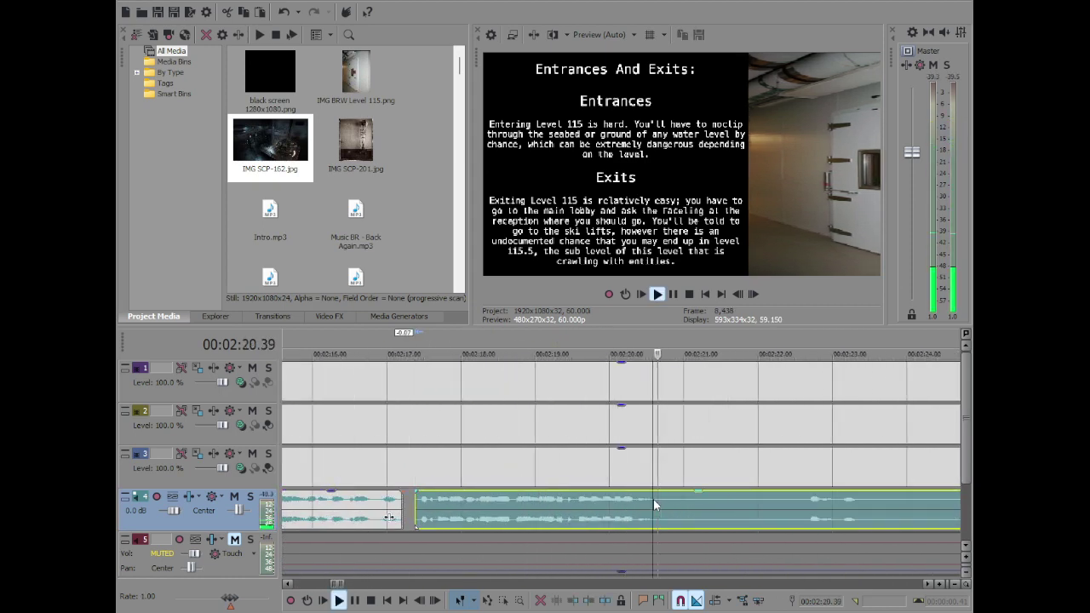
{"action": "key", "text": "s"}
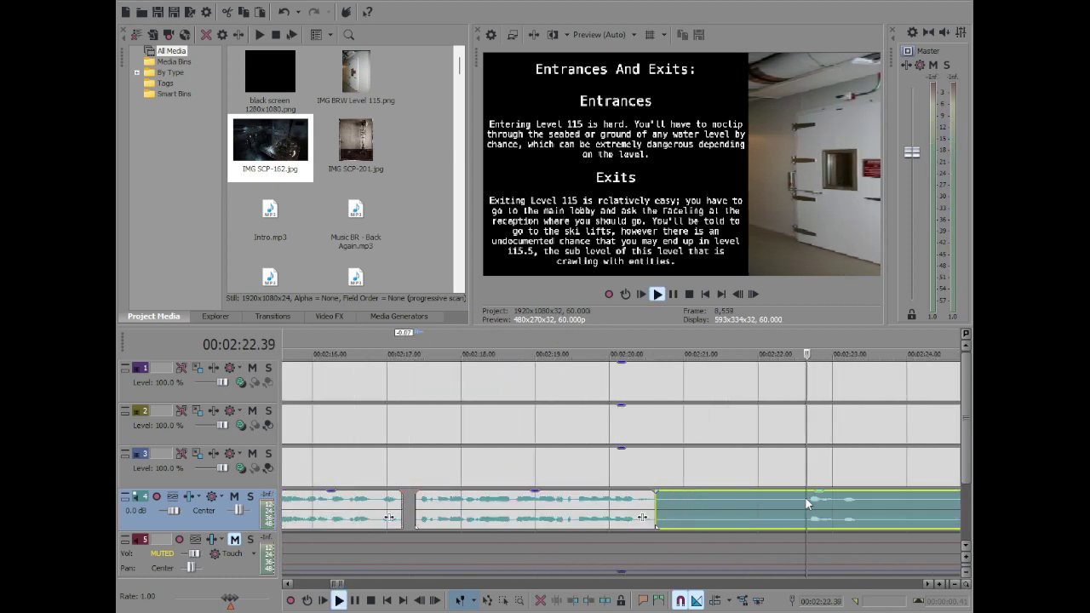
Cut the pause before the next phrase and move the following narration back to about 00:02:21.22
{"action": "scroll", "coordinate": [805, 504], "scroll_direction": "down", "scroll_amount": 1}
{"action": "scroll", "coordinate": [555, 513], "scroll_direction": "up", "scroll_amount": 2}
{"action": "key", "text": "Return"}
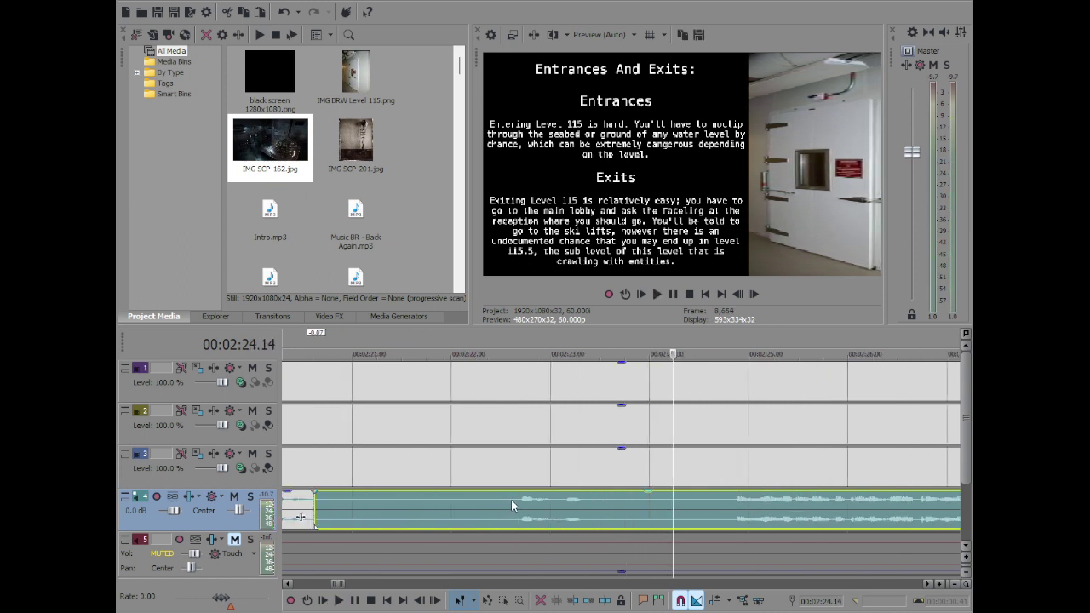
{"action": "left_click", "coordinate": [512, 501]}
{"action": "key", "text": "s"}
{"action": "double_click", "coordinate": [451, 511]}
{"action": "key", "text": "Delete"}
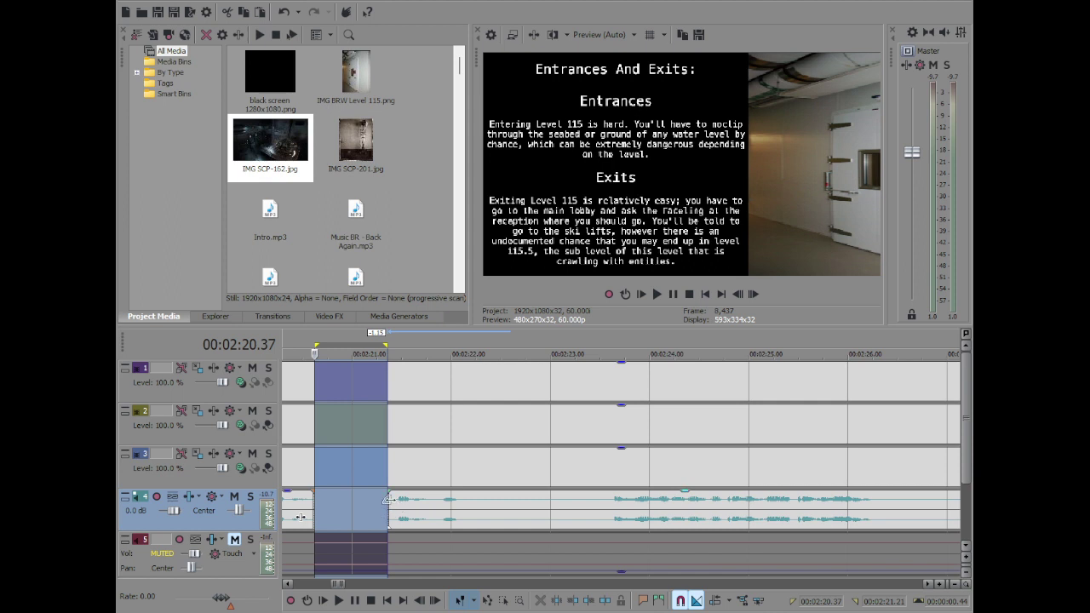
{"action": "left_click", "coordinate": [394, 505]}
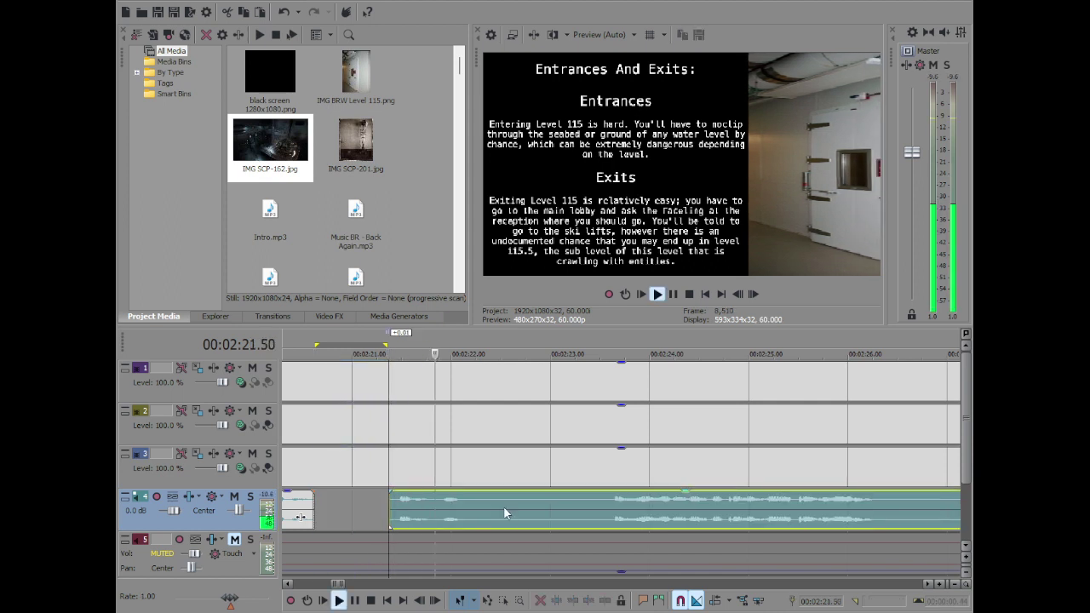
Play the moved narration and split it at the end of its phrase, at 00:02:22.09
{"action": "key", "text": "Return"}
{"action": "key", "text": "space"}
{"action": "key", "text": "space"}
{"action": "key", "text": "s"}
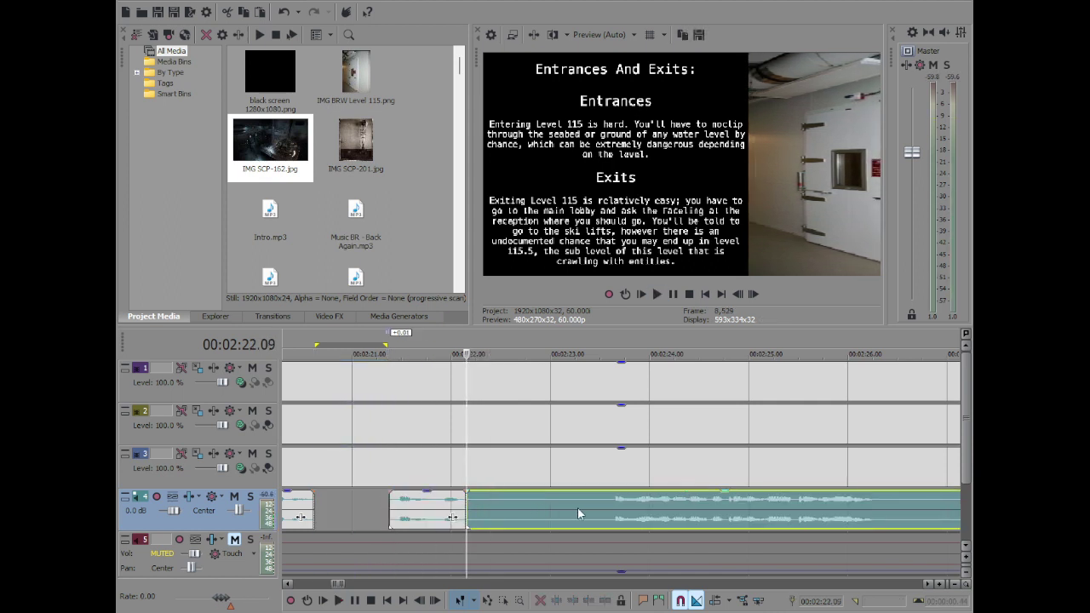
Cut the silence before the next phrase and move the following narration back to 00:02:22.54
{"action": "left_click", "coordinate": [611, 510]}
{"action": "key", "text": "space"}
{"action": "scroll", "coordinate": [771, 512], "scroll_direction": "down", "scroll_amount": 1}
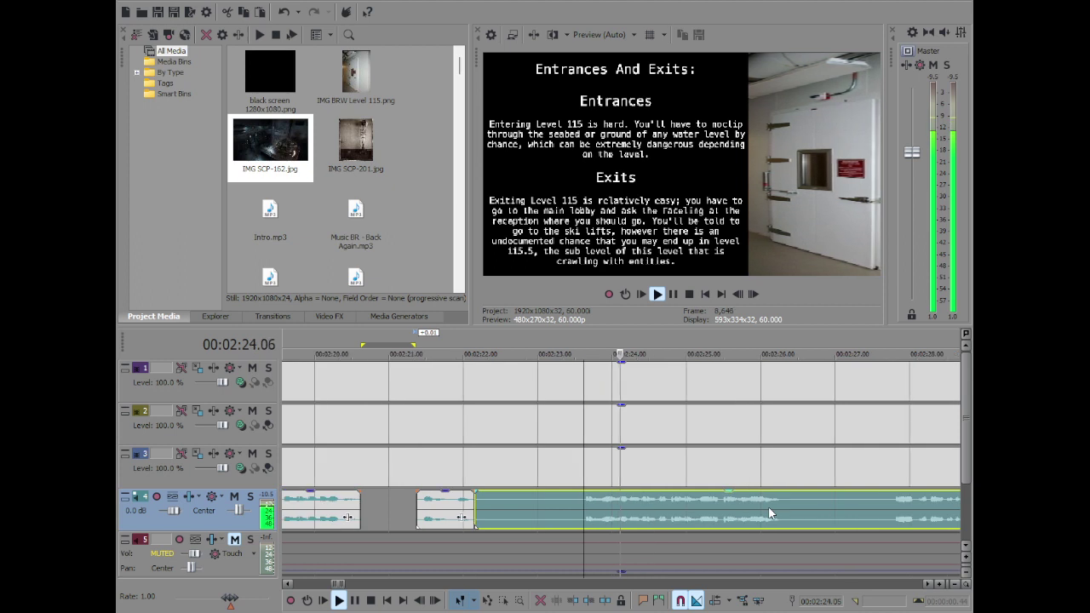
{"action": "left_click", "coordinate": [581, 501]}
{"action": "key", "text": "Return"}
{"action": "key", "text": "s"}
{"action": "left_click", "coordinate": [528, 508]}
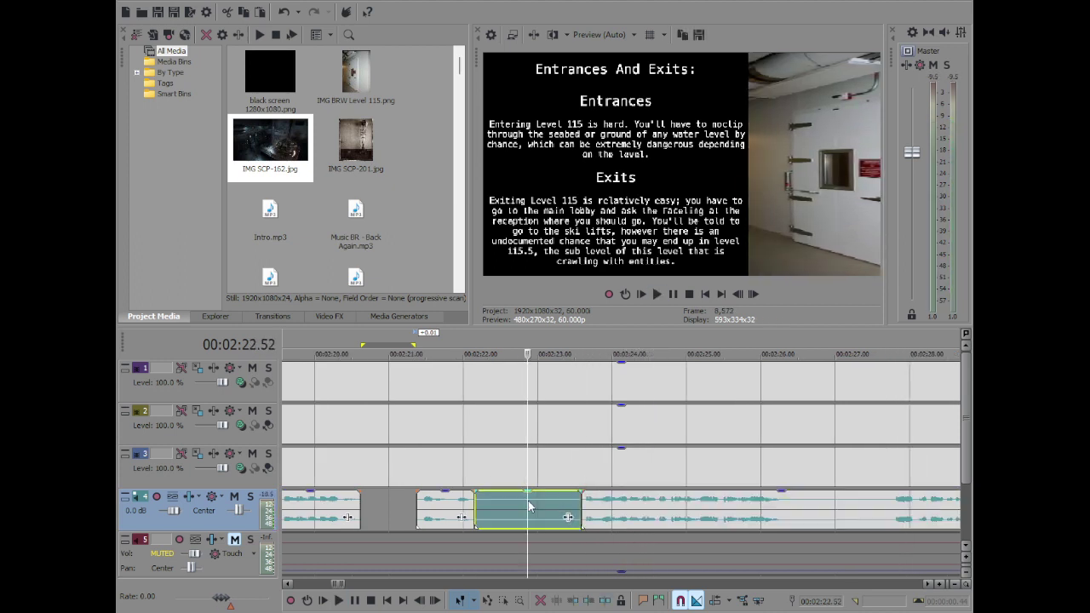
{"action": "key", "text": "Delete"}
{"action": "left_click_drag", "start_coordinate": [602, 503], "coordinate": [554, 502]}
{"action": "double_click", "coordinate": [513, 503]}
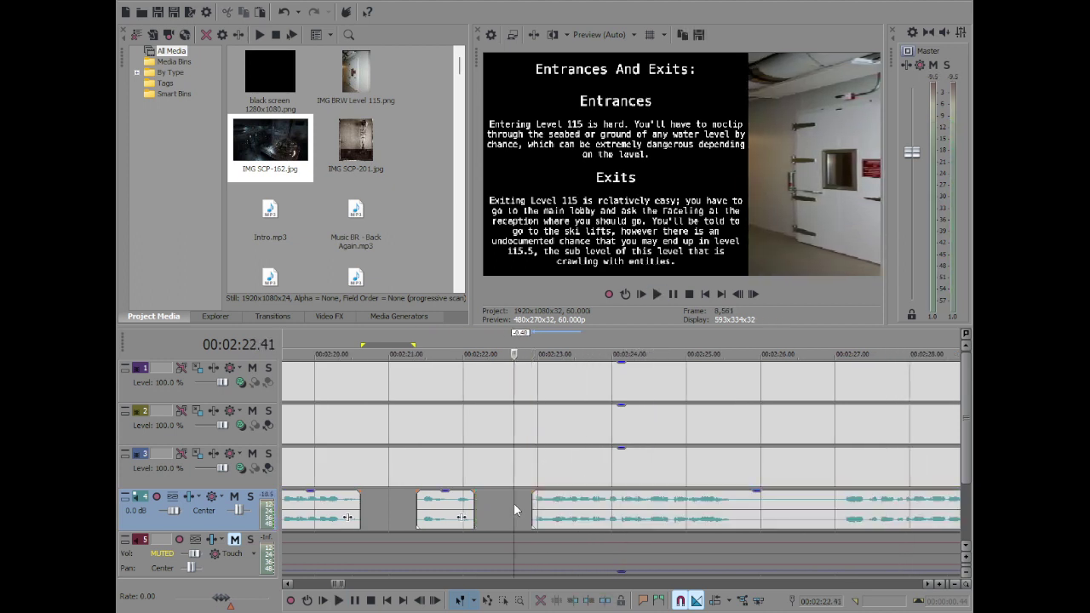
{"action": "left_click", "coordinate": [530, 502]}
{"action": "left_click", "coordinate": [549, 506]}
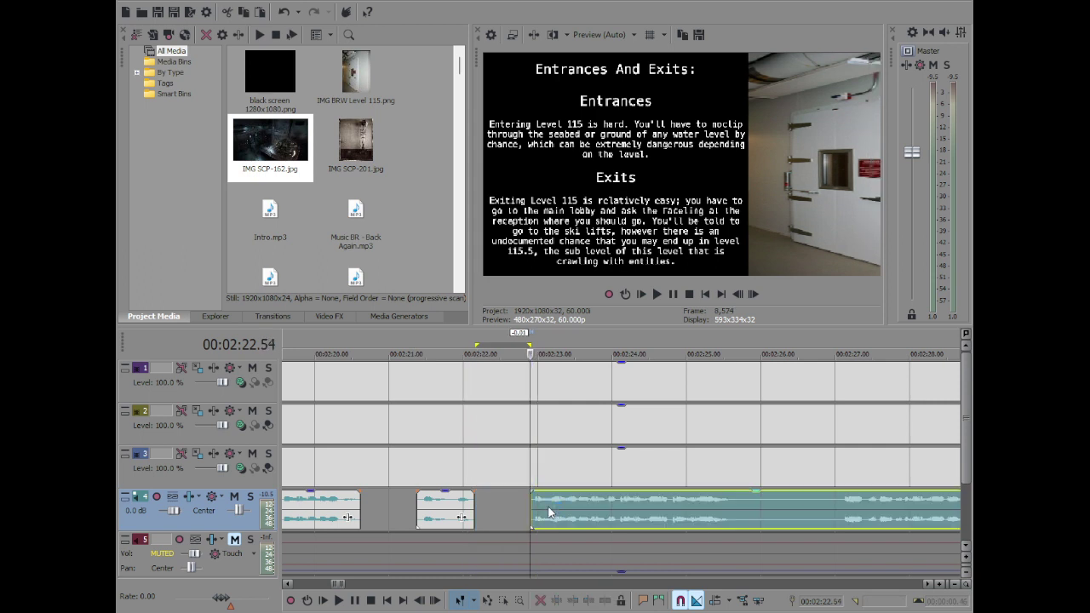
Play the moved narration and split it at the end of its phrase, at 00:02:25.39
{"action": "key", "text": "space"}
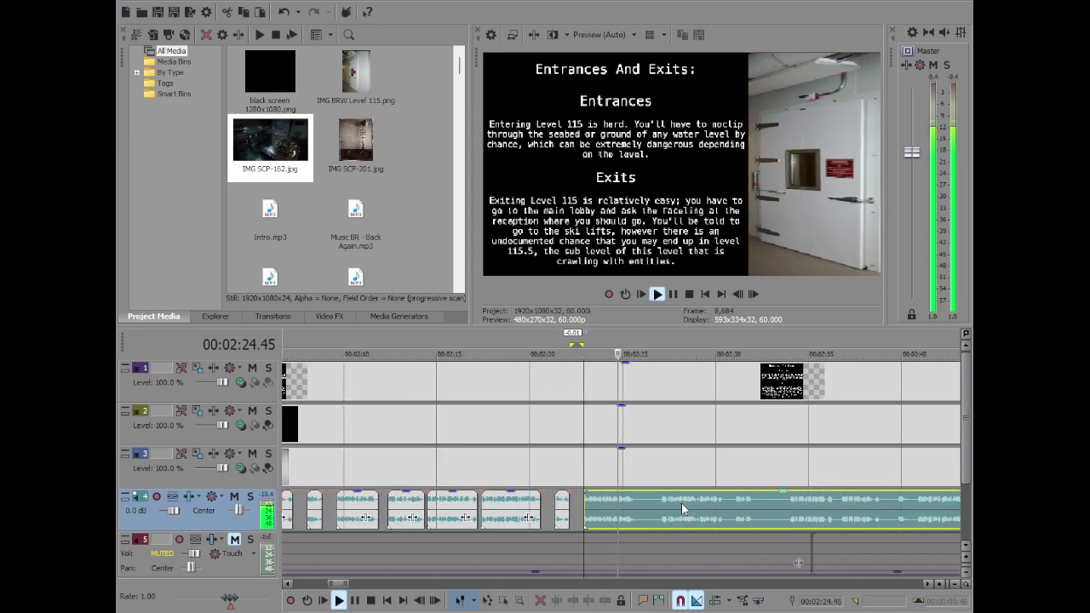
{"action": "key", "text": "Return"}
{"action": "left_click", "coordinate": [700, 495]}
{"action": "key", "text": "space"}
{"action": "key", "text": "space"}
{"action": "left_click", "coordinate": [704, 496]}
{"action": "key", "text": "space"}
{"action": "key", "text": "space"}
{"action": "key", "text": "s"}
{"action": "scroll", "coordinate": [721, 501], "scroll_direction": "down", "scroll_amount": 3}
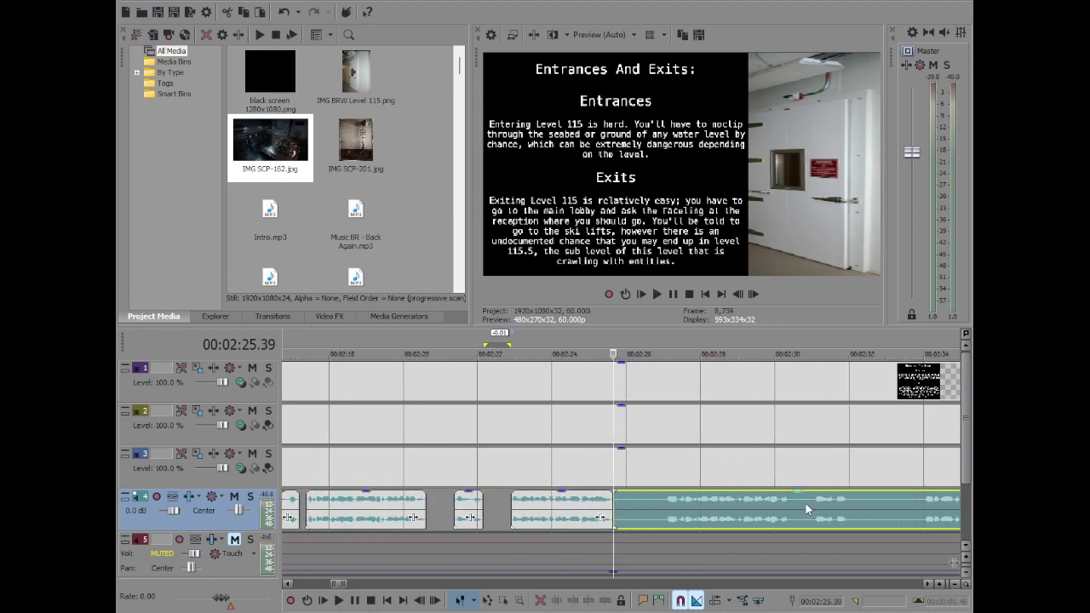
Split the narration where the next phrase starts, at 00:02:27.04, and delete the pause before it
{"action": "key", "text": "space"}
{"action": "key", "text": "space"}
{"action": "left_click", "coordinate": [667, 499]}
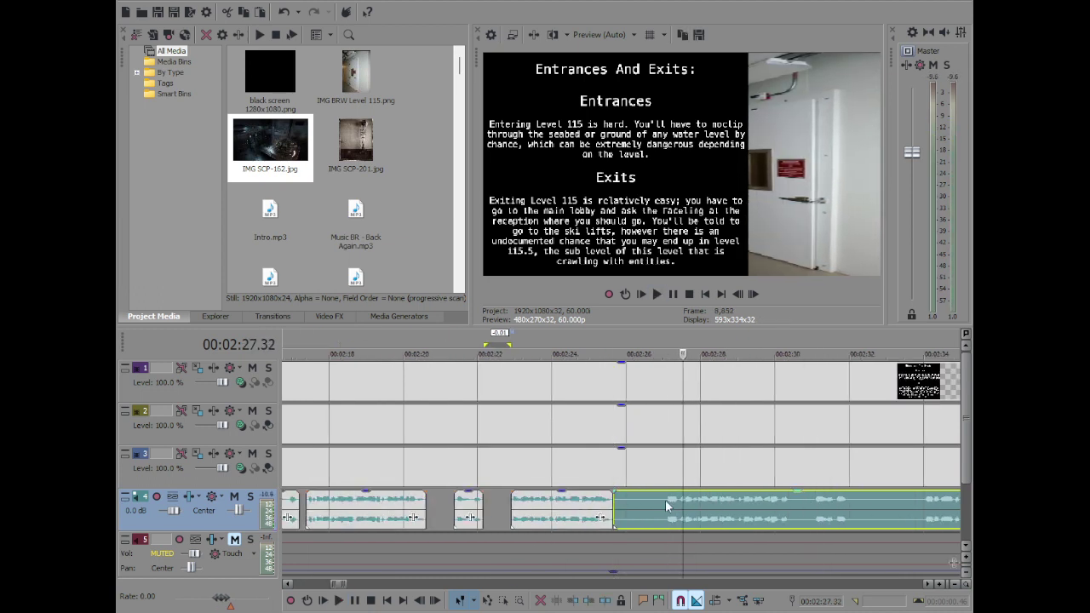
{"action": "left_click", "coordinate": [666, 500]}
{"action": "key", "text": "space"}
{"action": "key", "text": "space"}
{"action": "key", "text": "s"}
{"action": "left_click", "coordinate": [648, 501]}
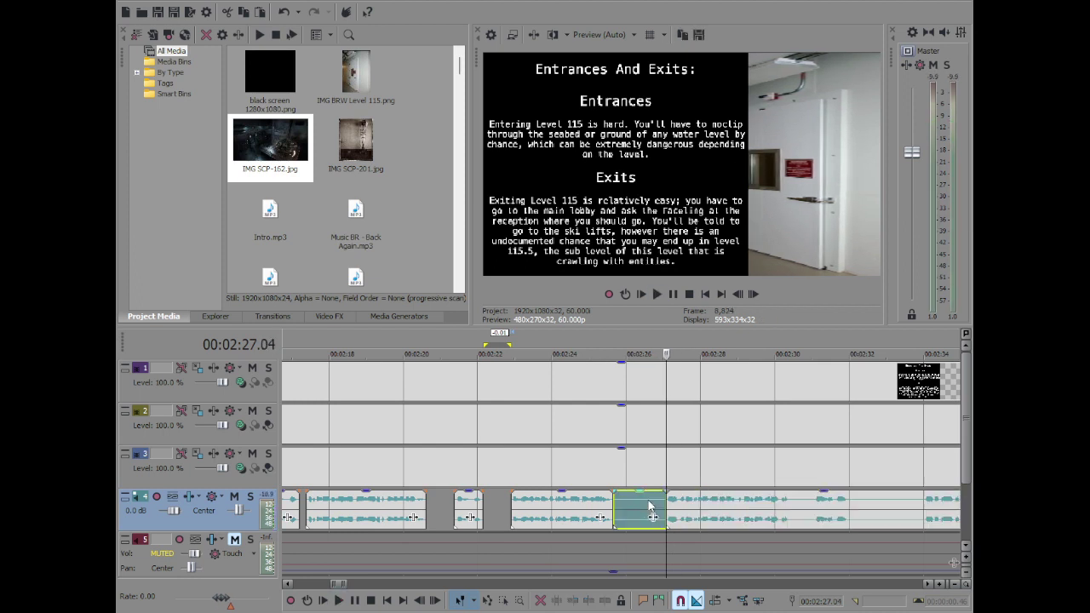
{"action": "left_click", "coordinate": [633, 501]}
{"action": "key", "text": "Delete"}
Move the following narration back to 00:02:25.59, leaving a 20-frame gap after the previous clip
{"action": "left_click_drag", "start_coordinate": [703, 500], "coordinate": [669, 500]}
{"action": "left_click", "coordinate": [625, 495]}
{"action": "double_click", "coordinate": [625, 496]}
{"action": "left_click", "coordinate": [636, 499]}
{"action": "scroll", "coordinate": [630, 498], "scroll_direction": "up", "scroll_amount": 3}
{"action": "left_click", "coordinate": [599, 501]}
{"action": "left_click_drag", "start_coordinate": [658, 503], "coordinate": [641, 506]}
{"action": "double_click", "coordinate": [583, 504]}
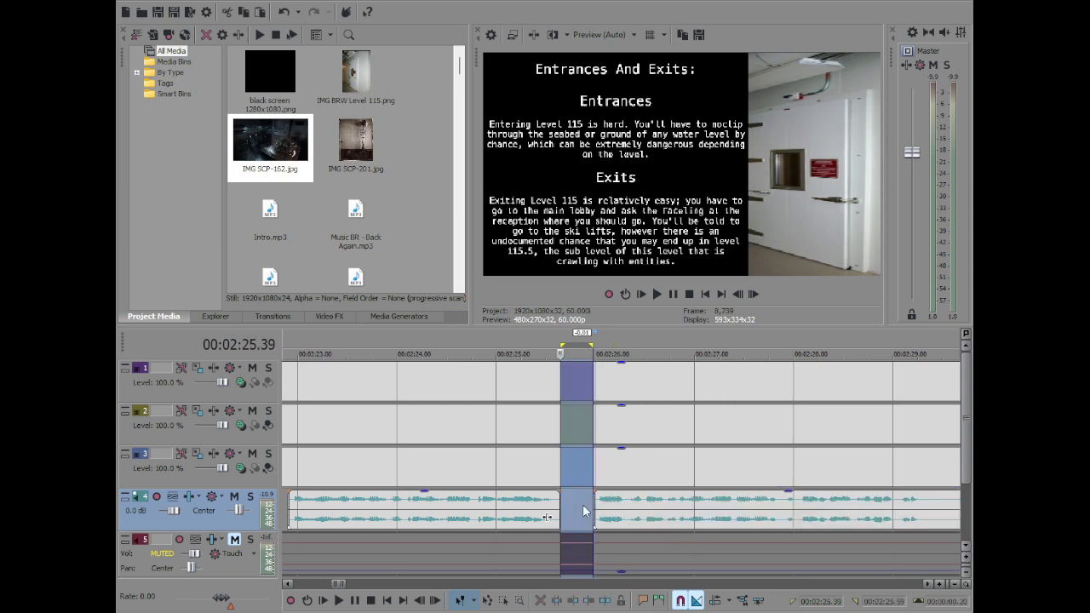
Play across the shortened gap and split the narration at the end of its phrase, at 00:02:29.26
{"action": "left_click", "coordinate": [518, 505]}
{"action": "key", "text": "space"}
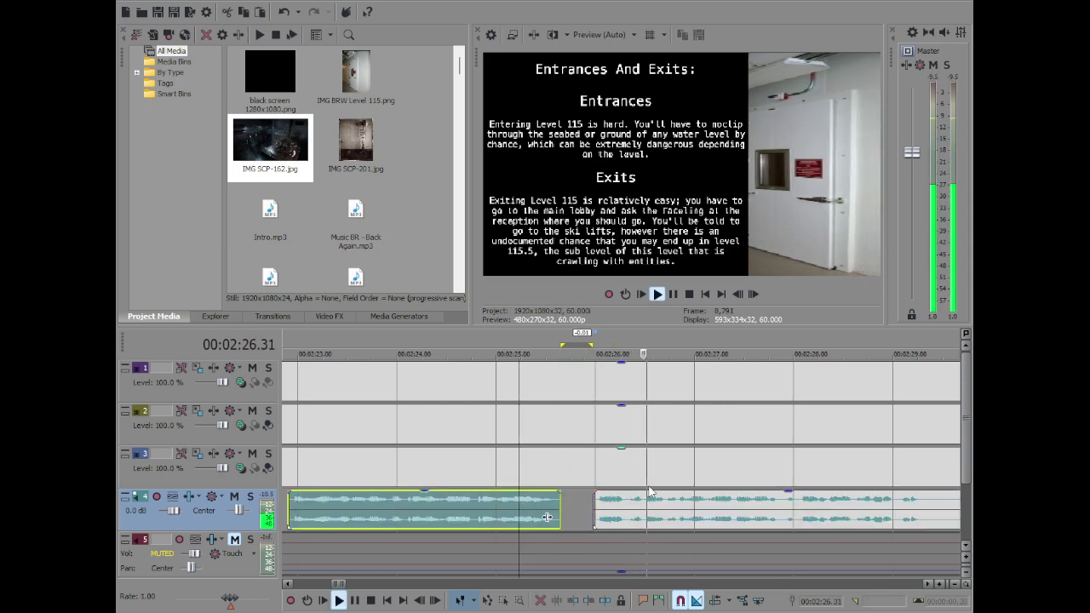
{"action": "scroll", "coordinate": [655, 503], "scroll_direction": "down", "scroll_amount": 4}
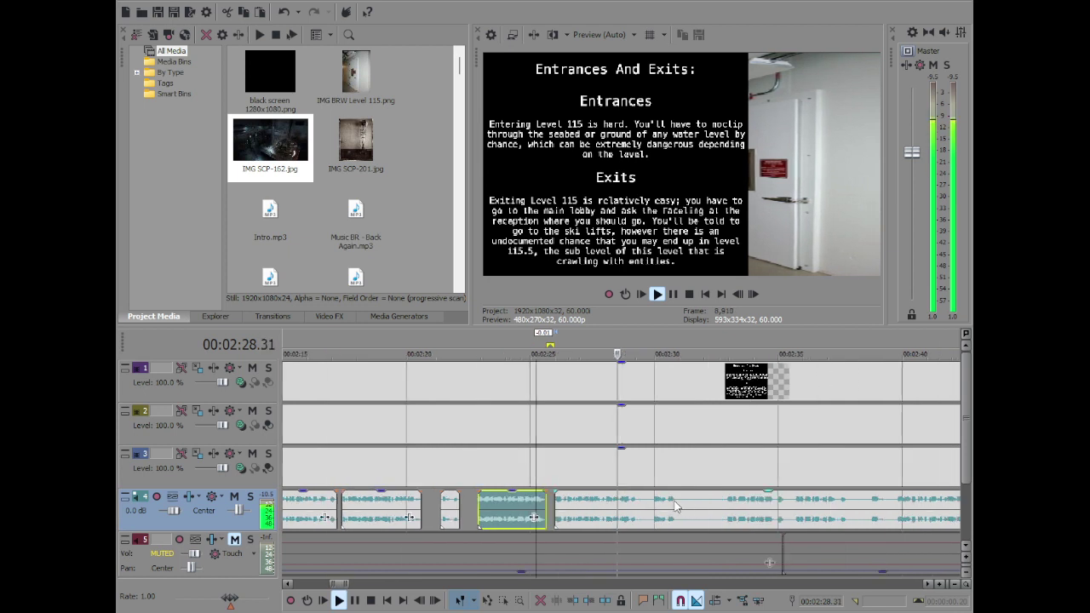
{"action": "scroll", "coordinate": [667, 504], "scroll_direction": "up", "scroll_amount": 5}
{"action": "key", "text": "Return"}
{"action": "left_click", "coordinate": [634, 502]}
{"action": "key", "text": "Return"}
{"action": "key", "text": "Return"}
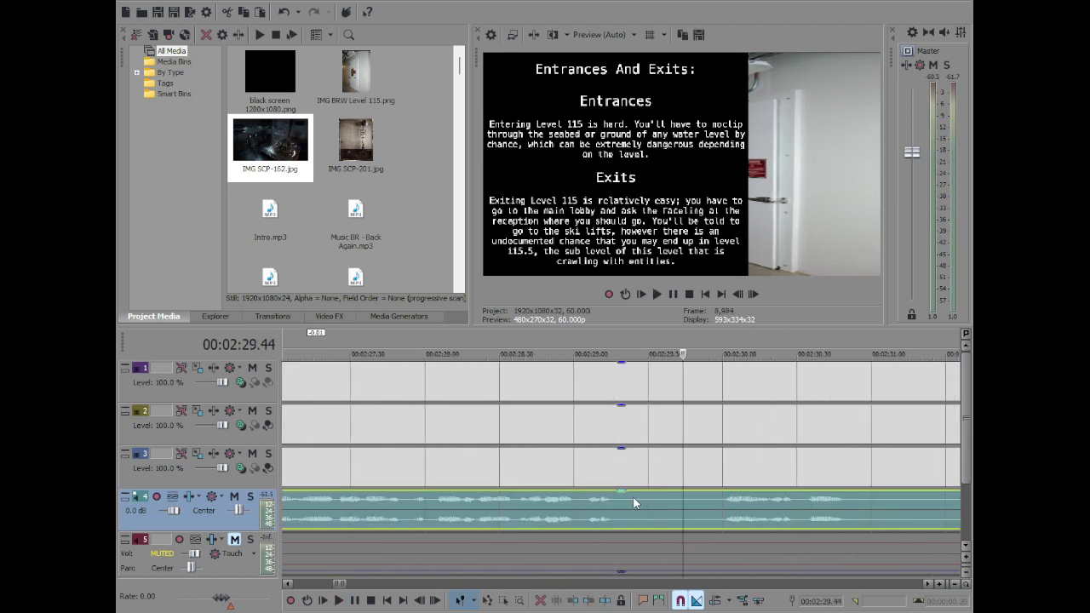
{"action": "key", "text": "Left"}
{"action": "key", "text": "Left"}
{"action": "key", "text": "Left"}
{"action": "key", "text": "Left"}
{"action": "key", "text": "Left"}
{"action": "key", "text": "Left"}
{"action": "key", "text": "Left"}
{"action": "key", "text": "Left"}
{"action": "key", "text": "Left"}
{"action": "key", "text": "Left"}
{"action": "key", "text": "Left"}
{"action": "key", "text": "Left"}
{"action": "key", "text": "Left"}
{"action": "key", "text": "Left"}
{"action": "key", "text": "Left"}
{"action": "key", "text": "Left"}
{"action": "key", "text": "Left"}
{"action": "key", "text": "Left"}
{"action": "key", "text": "s"}
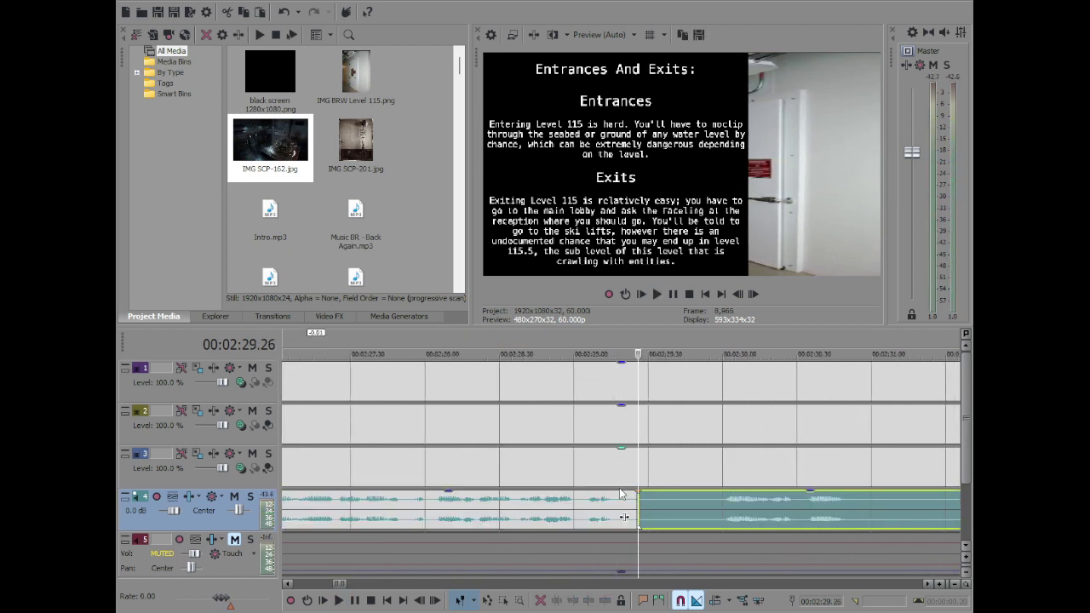
Split the narration where the next phrase starts, at about 00:02:30.00, and delete the pause before it
{"action": "left_click", "coordinate": [621, 494]}
{"action": "left_click", "coordinate": [716, 507]}
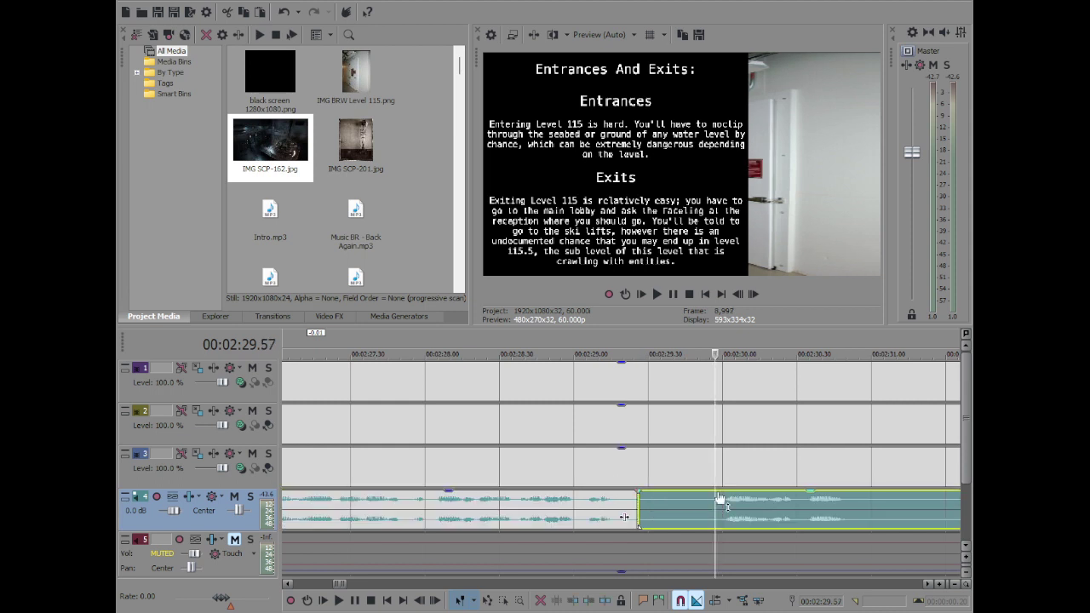
{"action": "key", "text": "space"}
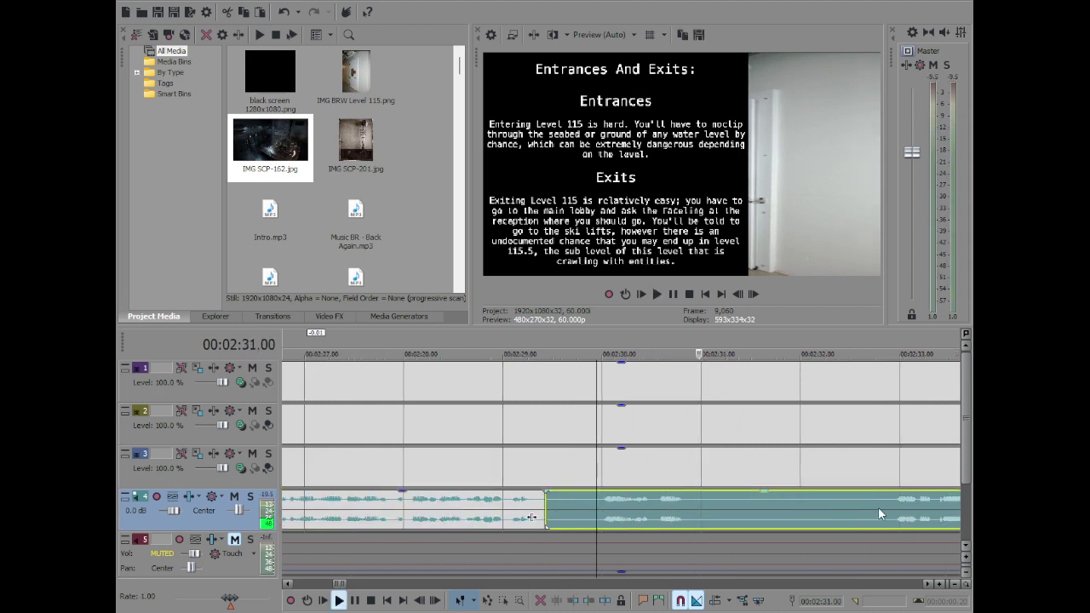
{"action": "left_click", "coordinate": [403, 496]}
{"action": "key", "text": "space"}
{"action": "key", "text": "s"}
{"action": "left_click", "coordinate": [372, 502]}
{"action": "key", "text": "Delete"}
Mark a point a few frames after the previous clip's end and move the following narration back to about 00:02:29.31
{"action": "left_click", "coordinate": [362, 504]}
{"action": "scroll", "coordinate": [628, 502], "scroll_direction": "up", "scroll_amount": 6}
{"action": "key", "text": "Right"}
{"action": "key", "text": "Right"}
{"action": "key", "text": "Right"}
{"action": "key", "text": "Right"}
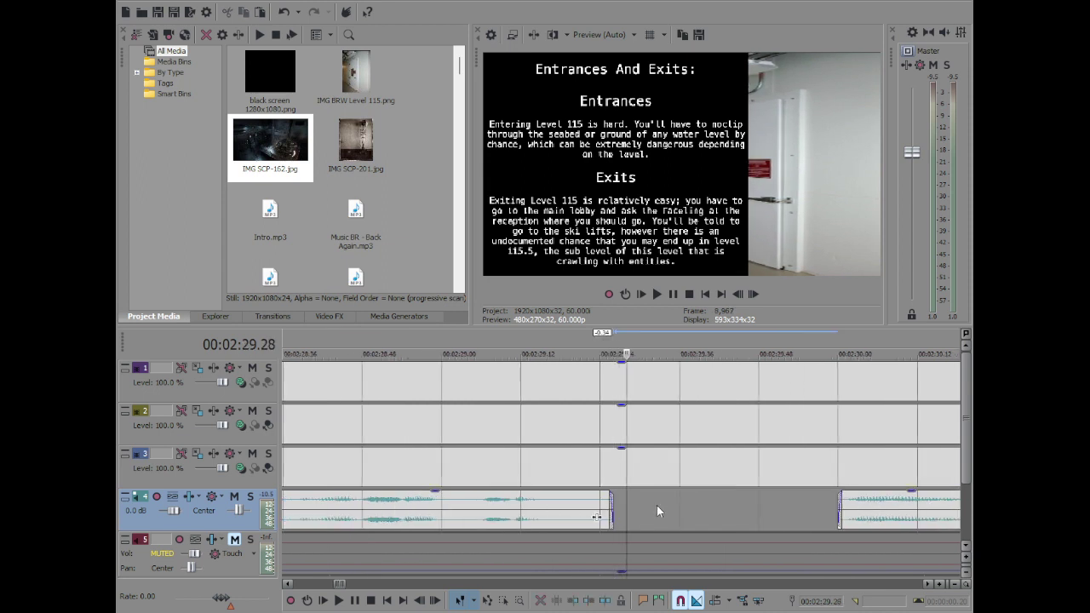
{"action": "left_click_drag", "start_coordinate": [890, 512], "coordinate": [699, 511]}
Play across the closed gap and split the narration at the end of its short phrase, at about 00:02:30.30
{"action": "left_click", "coordinate": [412, 507]}
{"action": "key", "text": "space"}
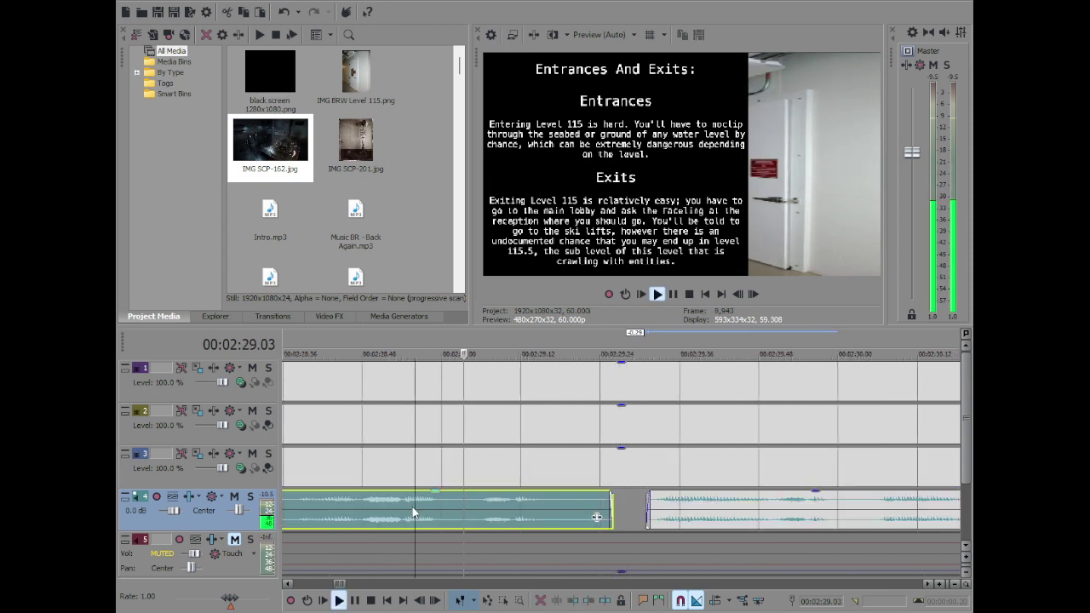
{"action": "left_click", "coordinate": [684, 510]}
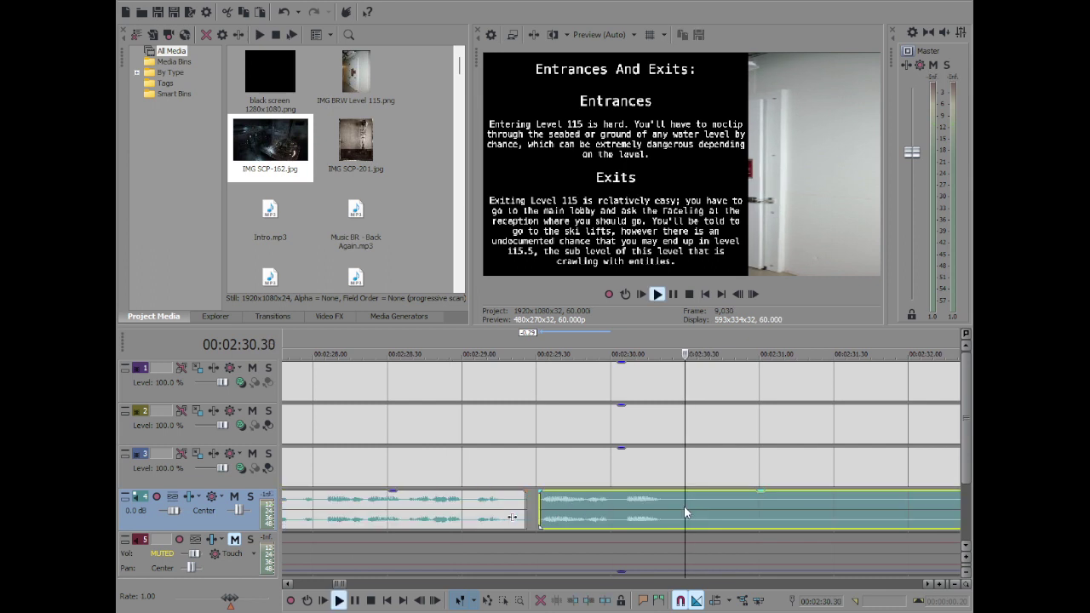
{"action": "scroll", "coordinate": [694, 509], "scroll_direction": "down", "scroll_amount": 3}
{"action": "key", "text": "space"}
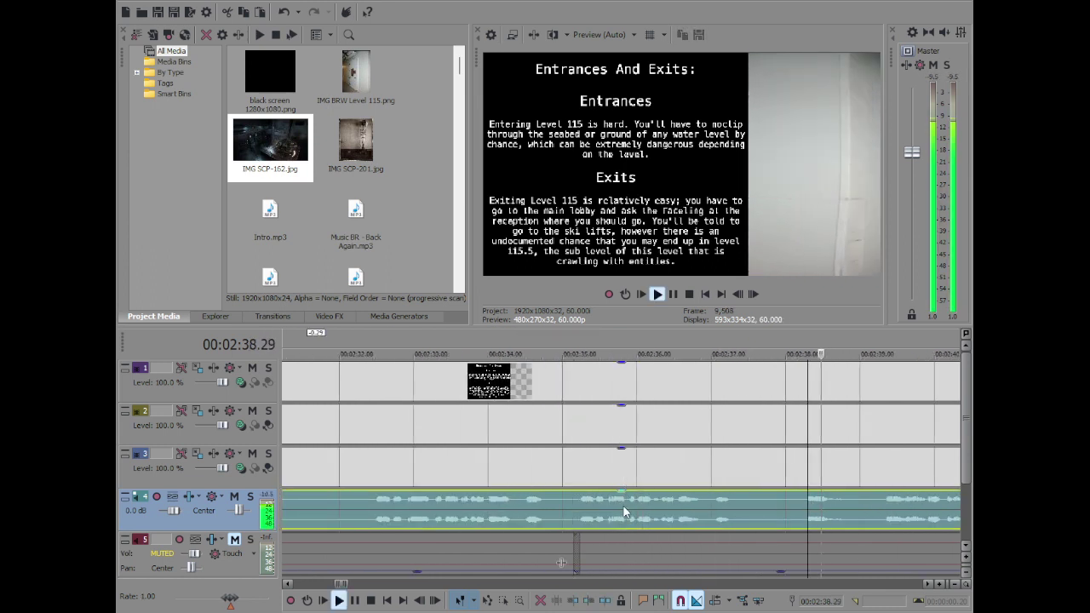
Find where the usable take starts, split there at about 00:02:35.09, and delete the unwanted section before it
{"action": "left_click", "coordinate": [579, 500]}
{"action": "key", "text": "space"}
{"action": "left_click", "coordinate": [574, 500]}
{"action": "key", "text": "space"}
{"action": "scroll", "coordinate": [573, 504], "scroll_direction": "down", "scroll_amount": 1}
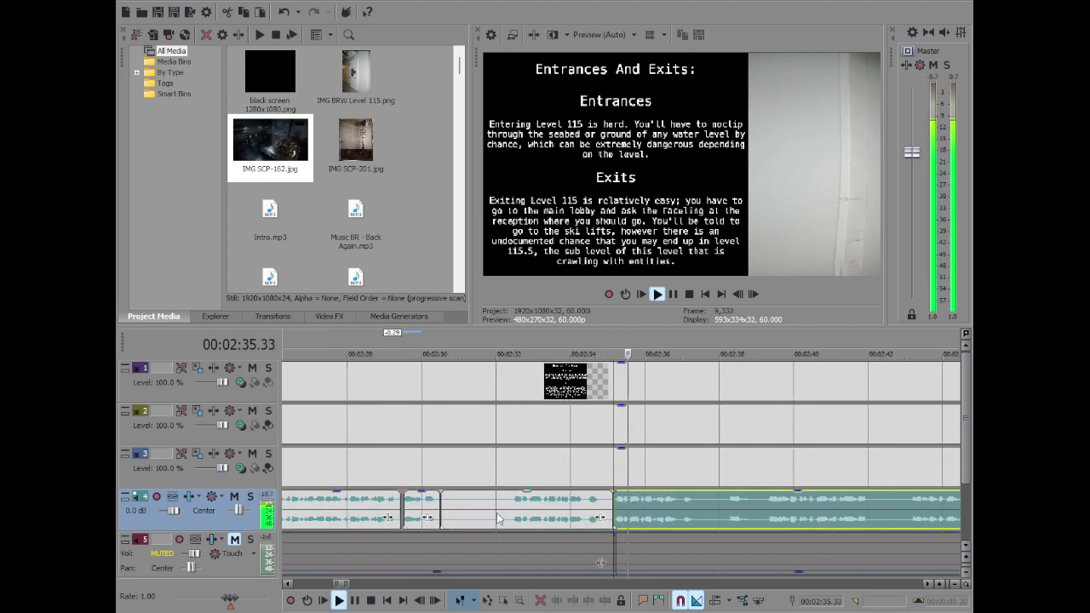
{"action": "key", "text": "space"}
{"action": "left_click", "coordinate": [465, 501]}
{"action": "left_click", "coordinate": [479, 501]}
{"action": "left_click", "coordinate": [488, 500]}
{"action": "key", "text": "Delete"}
Move the remaining narration back to 00:02:31.00, leaving a 30-frame gap after the previous clip
{"action": "left_click", "coordinate": [694, 503]}
{"action": "left_click_drag", "start_coordinate": [694, 503], "coordinate": [510, 510]}
{"action": "double_click", "coordinate": [468, 500]}
{"action": "left_click", "coordinate": [465, 506]}
{"action": "left_click", "coordinate": [463, 506]}
{"action": "key", "text": "Left"}
{"action": "key", "text": "Left"}
{"action": "key", "text": "Left"}
{"action": "scroll", "coordinate": [510, 502], "scroll_direction": "up", "scroll_amount": 2}
{"action": "left_click_drag", "start_coordinate": [618, 502], "coordinate": [609, 502]}
{"action": "double_click", "coordinate": [597, 505]}
Play the moved narration and split it at the end of its phrase, at 00:02:33.09
{"action": "key", "text": "space"}
{"action": "scroll", "coordinate": [631, 497], "scroll_direction": "down", "scroll_amount": 3}
{"action": "scroll", "coordinate": [678, 504], "scroll_direction": "down", "scroll_amount": 2}
{"action": "scroll", "coordinate": [678, 504], "scroll_direction": "up", "scroll_amount": 4}
{"action": "left_click", "coordinate": [660, 500]}
{"action": "key", "text": "space"}
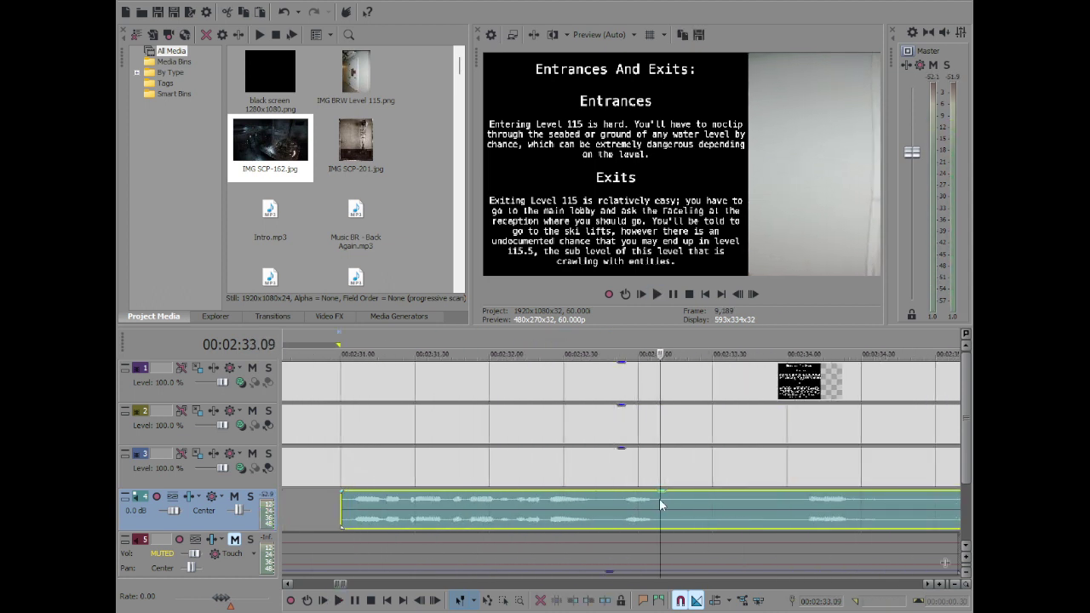
{"action": "key", "text": "s"}
Cut the pause up to 00:02:34.07 and move the following narration back to about 00:02:33.19
{"action": "left_click", "coordinate": [814, 521]}
{"action": "key", "text": "space"}
{"action": "scroll", "coordinate": [814, 522], "scroll_direction": "down", "scroll_amount": 1}
{"action": "scroll", "coordinate": [813, 521], "scroll_direction": "up", "scroll_amount": 1}
{"action": "key", "text": "space"}
{"action": "left_click", "coordinate": [541, 506]}
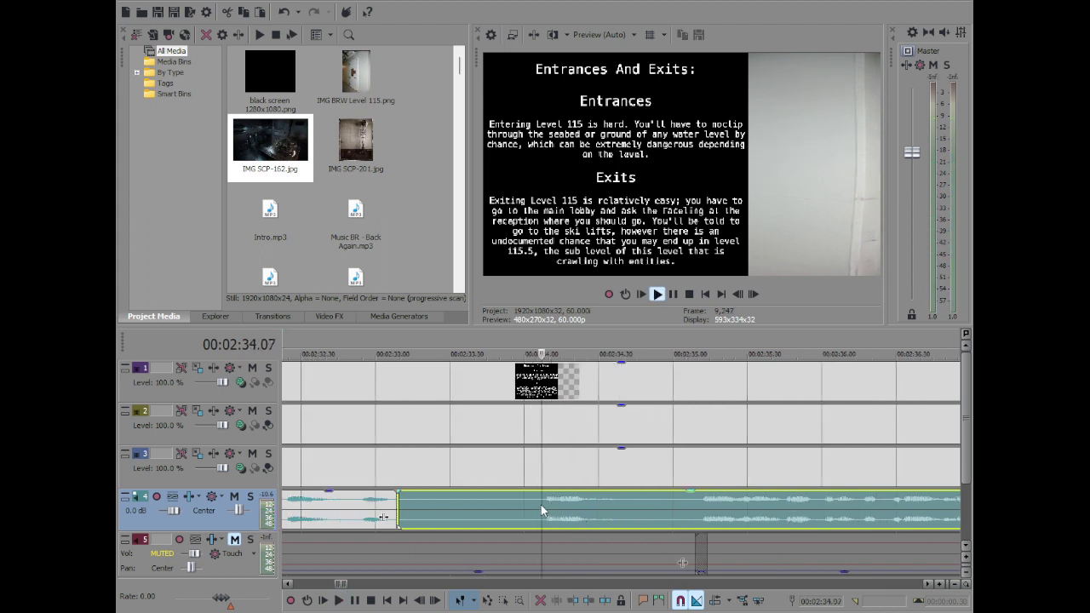
{"action": "key", "text": "s"}
{"action": "left_click", "coordinate": [430, 511]}
{"action": "key", "text": "Delete"}
{"action": "left_click_drag", "start_coordinate": [612, 519], "coordinate": [494, 502]}
{"action": "double_click", "coordinate": [414, 505]}
{"action": "left_click", "coordinate": [423, 505]}
Play the moved narration and split it at the end of its short phrase, at about 00:02:33.56
{"action": "key", "text": "space"}
{"action": "key", "text": "s"}
{"action": "scroll", "coordinate": [587, 509], "scroll_direction": "down", "scroll_amount": 1}
Split the narration where the next phrase starts, at 00:02:34.22, and delete the pause before it
{"action": "left_click", "coordinate": [910, 510]}
{"action": "key", "text": "Return"}
{"action": "left_click", "coordinate": [561, 499]}
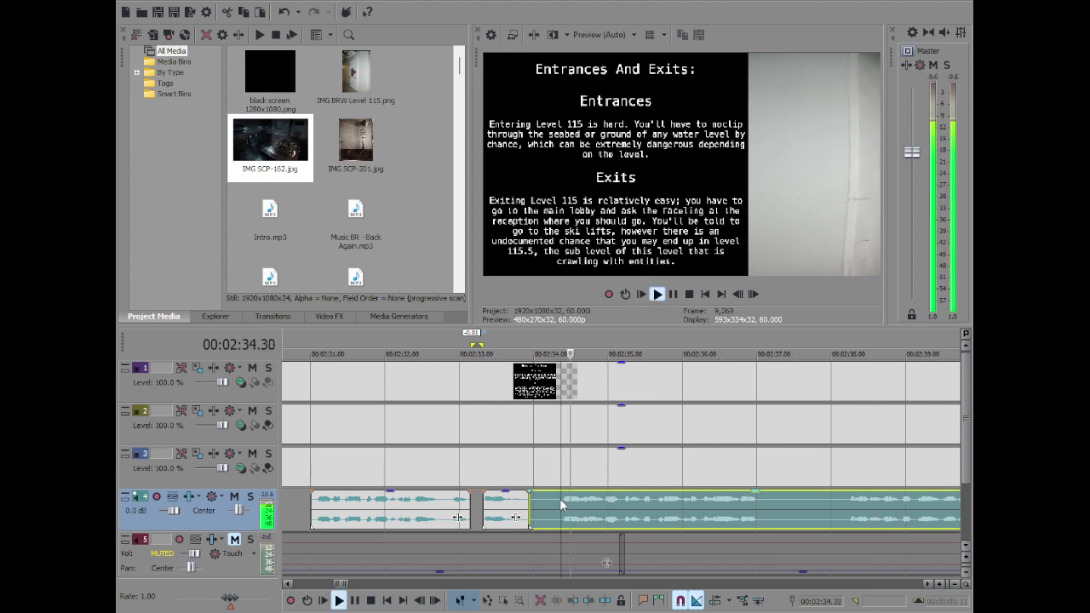
{"action": "key", "text": "s"}
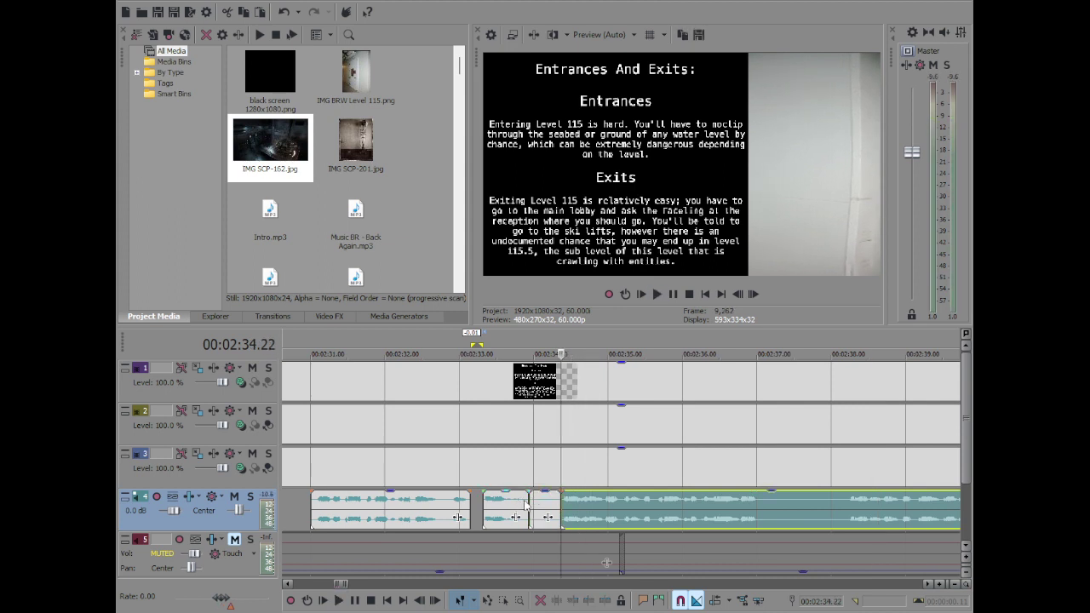
{"action": "left_click", "coordinate": [534, 505]}
{"action": "left_click", "coordinate": [530, 505]}
{"action": "key", "text": "Delete"}
Move the narration after the gap on track 4 back to 00:02:34.01
{"action": "scroll", "coordinate": [709, 514], "scroll_direction": "up", "scroll_amount": 4}
{"action": "key", "text": "Right"}
{"action": "key", "text": "Right"}
{"action": "key", "text": "Right"}
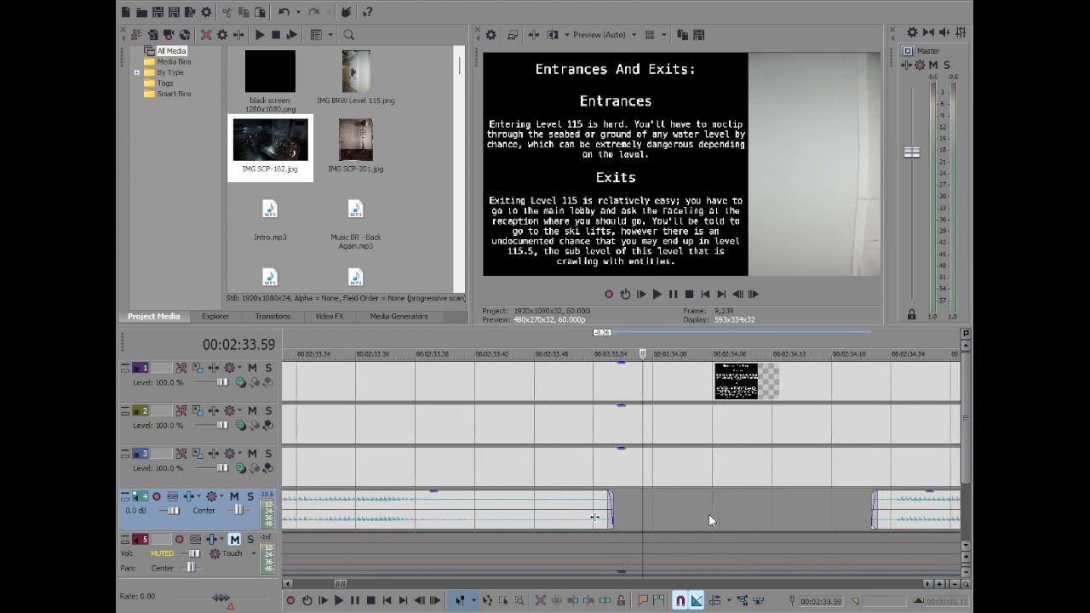
{"action": "key", "text": "Right"}
{"action": "key", "text": "Right"}
{"action": "scroll", "coordinate": [710, 514], "scroll_direction": "down", "scroll_amount": 3}
{"action": "left_click_drag", "start_coordinate": [789, 513], "coordinate": [717, 509]}
Play the moved narration and split it at the end of its phrase, at 00:02:36.46
{"action": "key", "text": "space"}
{"action": "scroll", "coordinate": [716, 509], "scroll_direction": "down", "scroll_amount": 1}
{"action": "scroll", "coordinate": [715, 508], "scroll_direction": "down", "scroll_amount": 4}
{"action": "scroll", "coordinate": [713, 511], "scroll_direction": "up", "scroll_amount": 3}
{"action": "left_click", "coordinate": [659, 504]}
{"action": "key", "text": "space"}
{"action": "key", "text": "s"}
{"action": "scroll", "coordinate": [661, 504], "scroll_direction": "down", "scroll_amount": 2}
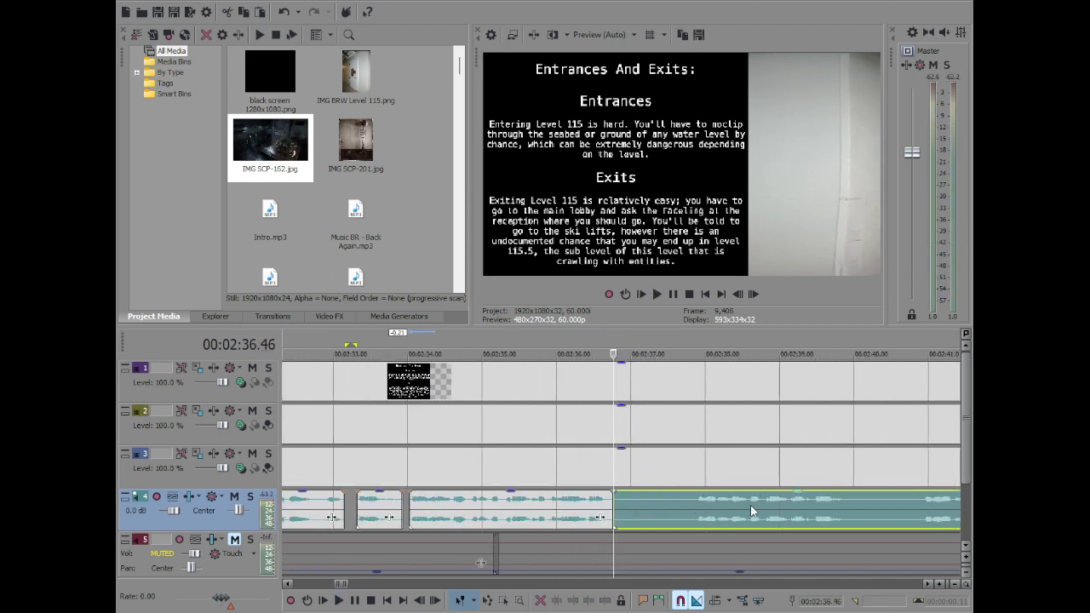
Split the narration where the next phrase starts, at 00:02:37.53, and delete the pause before it
{"action": "key", "text": "space"}
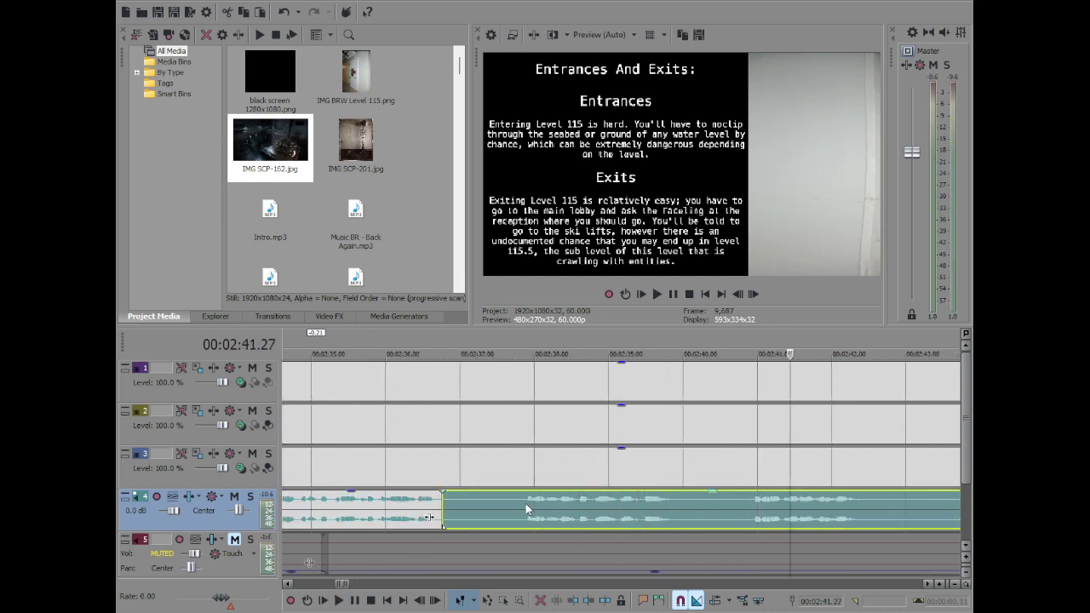
{"action": "left_click", "coordinate": [525, 503]}
{"action": "key", "text": "space"}
{"action": "key", "text": "space"}
{"action": "key", "text": "s"}
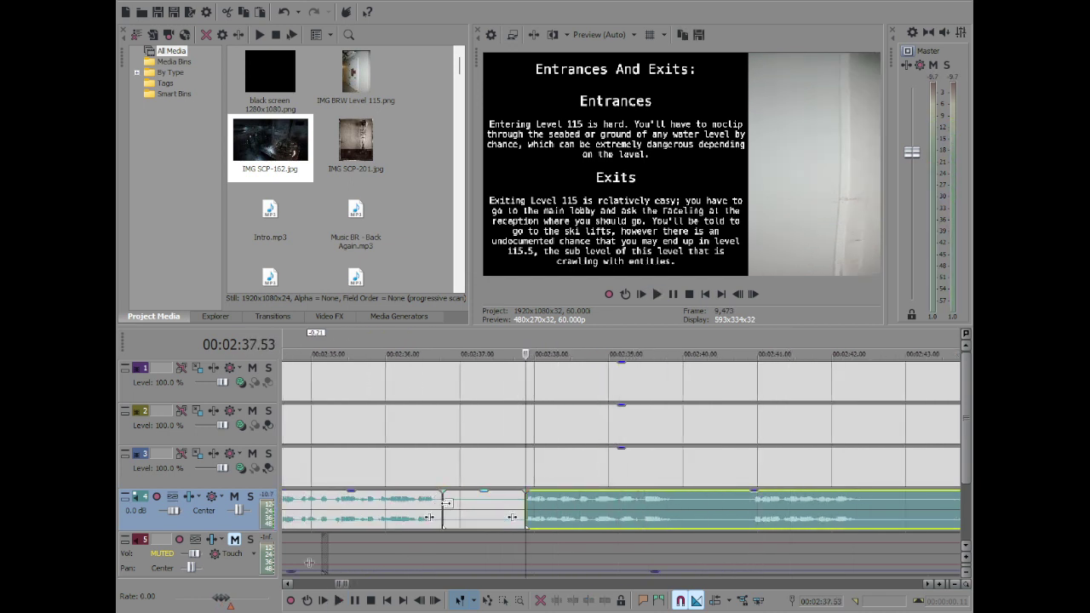
{"action": "left_click", "coordinate": [447, 504]}
{"action": "key", "text": "Delete"}
Move the following narration back to 00:02:36.51
{"action": "scroll", "coordinate": [650, 491], "scroll_direction": "up", "scroll_amount": 4}
{"action": "key", "text": "Right"}
{"action": "key", "text": "Right"}
{"action": "key", "text": "Right"}
{"action": "key", "text": "Right"}
{"action": "key", "text": "Right"}
{"action": "scroll", "coordinate": [758, 504], "scroll_direction": "down", "scroll_amount": 3}
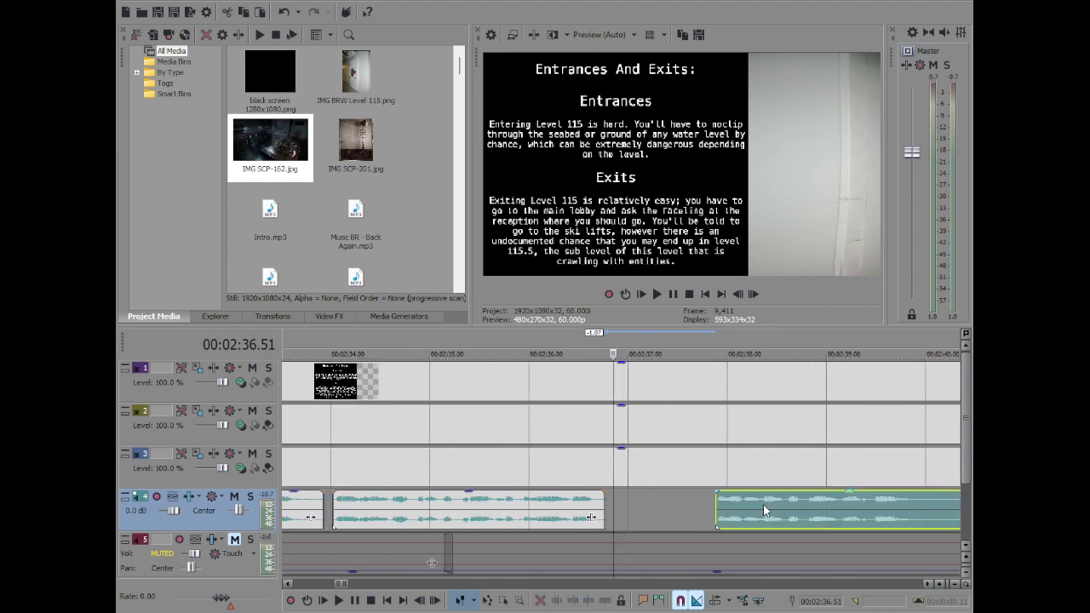
{"action": "left_click_drag", "start_coordinate": [763, 511], "coordinate": [662, 513]}
Play the narration, split it on both sides of the short break at about 00:02:38.07, and delete that break
{"action": "key", "text": "space"}
{"action": "scroll", "coordinate": [663, 514], "scroll_direction": "down", "scroll_amount": 3}
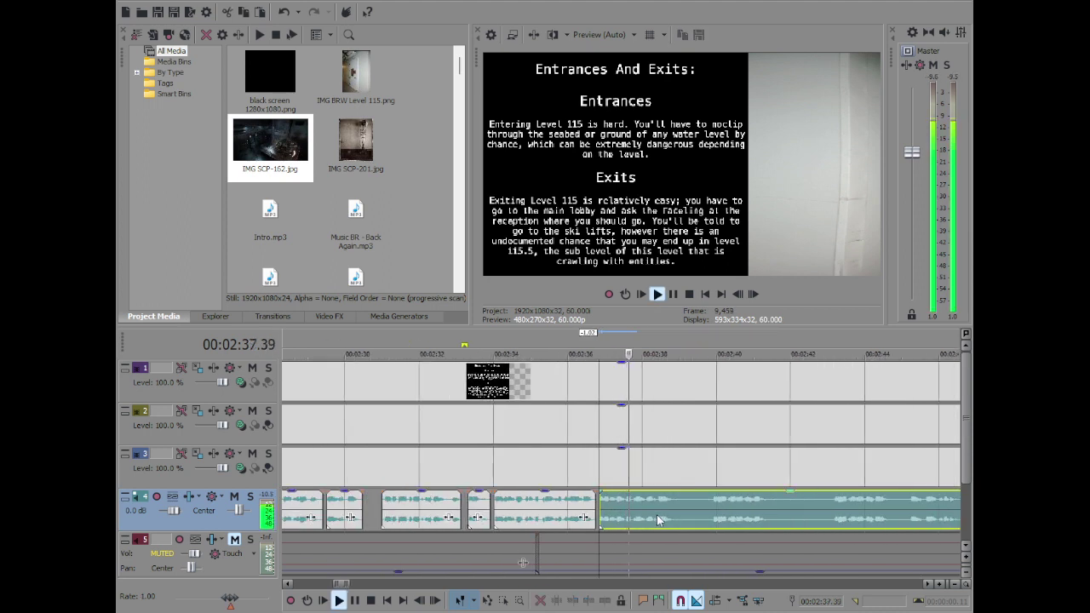
{"action": "scroll", "coordinate": [684, 506], "scroll_direction": "up", "scroll_amount": 5}
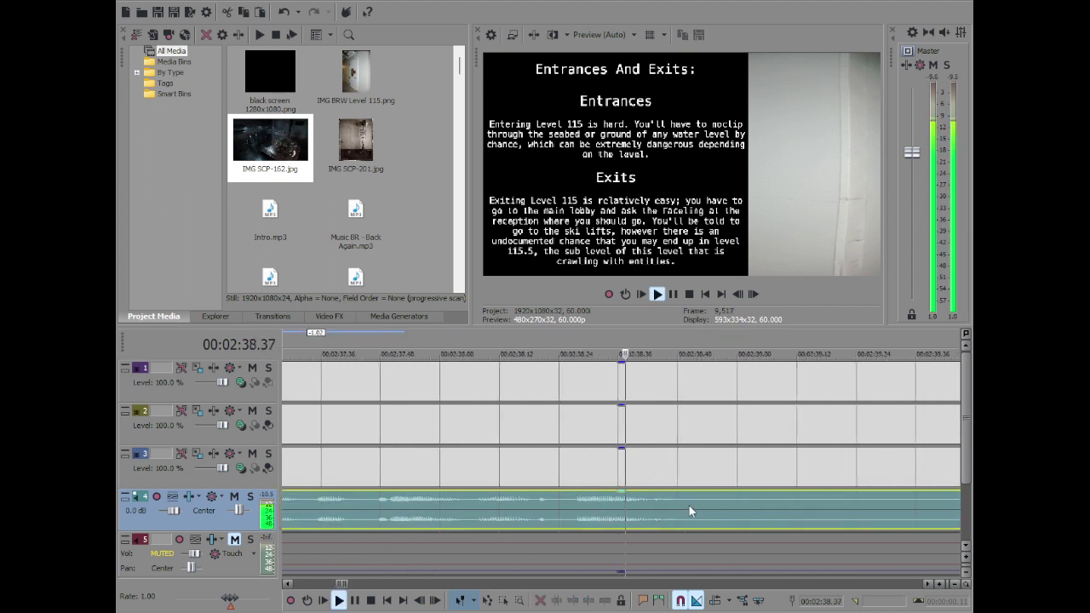
{"action": "key", "text": "space"}
{"action": "key", "text": "s"}
{"action": "key", "text": "space"}
{"action": "key", "text": "s"}
{"action": "key", "text": "space"}
{"action": "left_click", "coordinate": [475, 500]}
{"action": "key", "text": "Delete"}
Move the following narration back to 00:02:38.07 with a short fade-in at its start, and play the join
{"action": "left_click", "coordinate": [496, 501]}
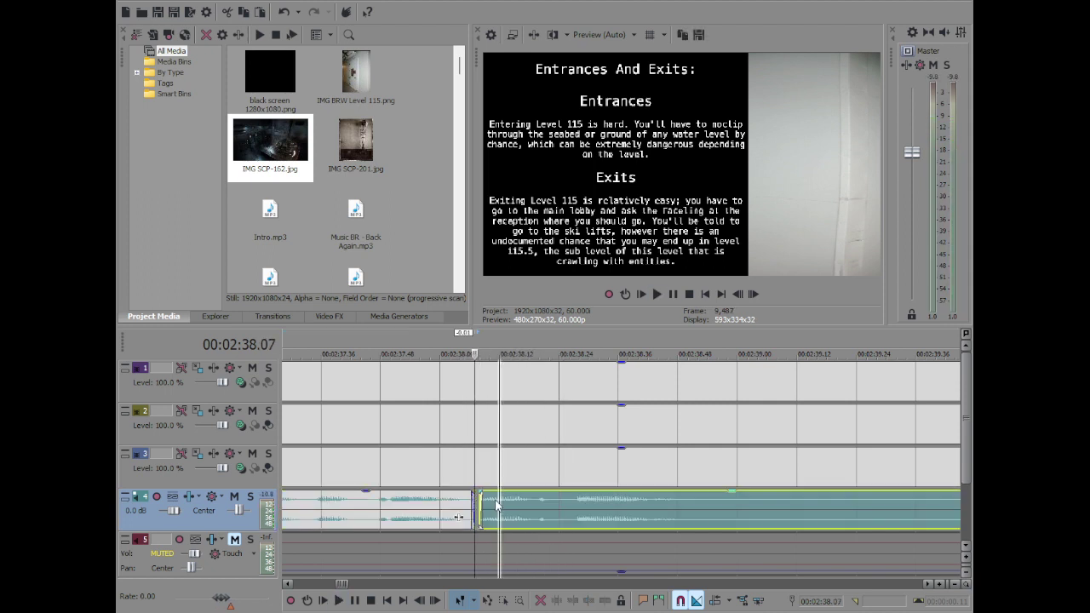
{"action": "left_click", "coordinate": [382, 502]}
{"action": "key", "text": "space"}
{"action": "left_click_drag", "start_coordinate": [476, 491], "coordinate": [485, 493]}
{"action": "left_click", "coordinate": [366, 512]}
{"action": "key", "text": "space"}
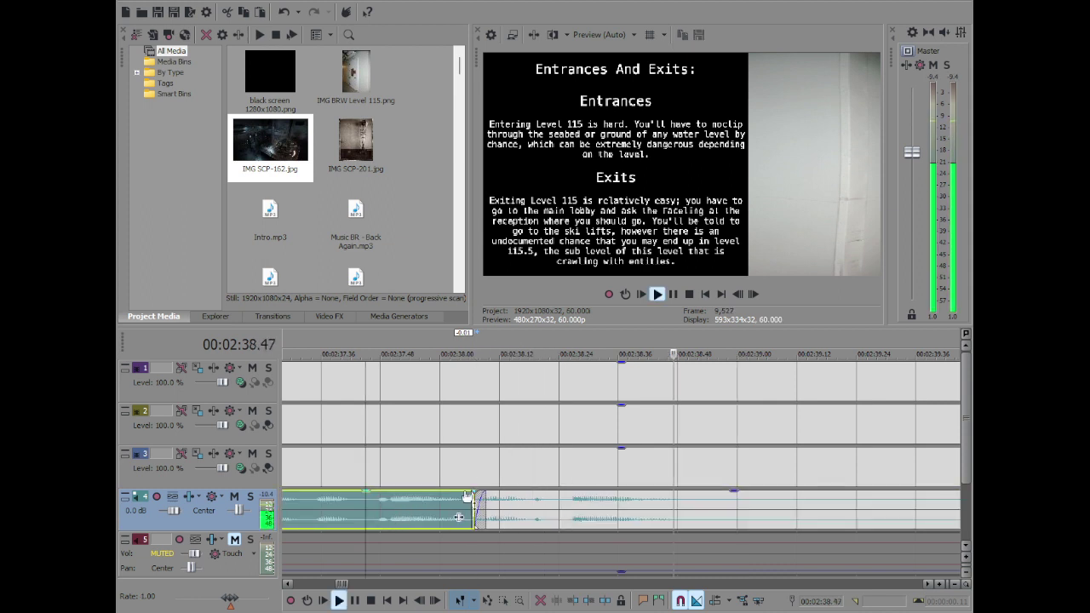
Split the narration at the end of its phrase, at about 00:02:38.58
{"action": "left_click", "coordinate": [648, 510]}
{"action": "left_click", "coordinate": [725, 506]}
{"action": "key", "text": "space"}
{"action": "scroll", "coordinate": [726, 506], "scroll_direction": "down", "scroll_amount": 5}
Cut the unwanted take before the phrase starting at about 00:02:43 and move the remaining narration back to about 00:02:39.08
{"action": "left_click", "coordinate": [767, 506]}
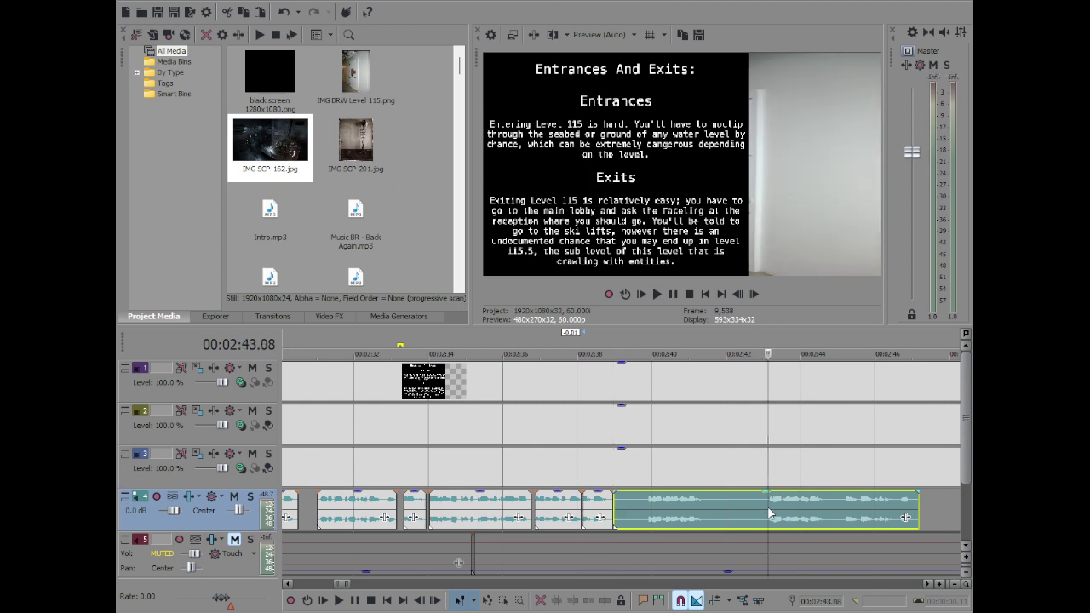
{"action": "key", "text": "space"}
{"action": "scroll", "coordinate": [549, 500], "scroll_direction": "up", "scroll_amount": 2}
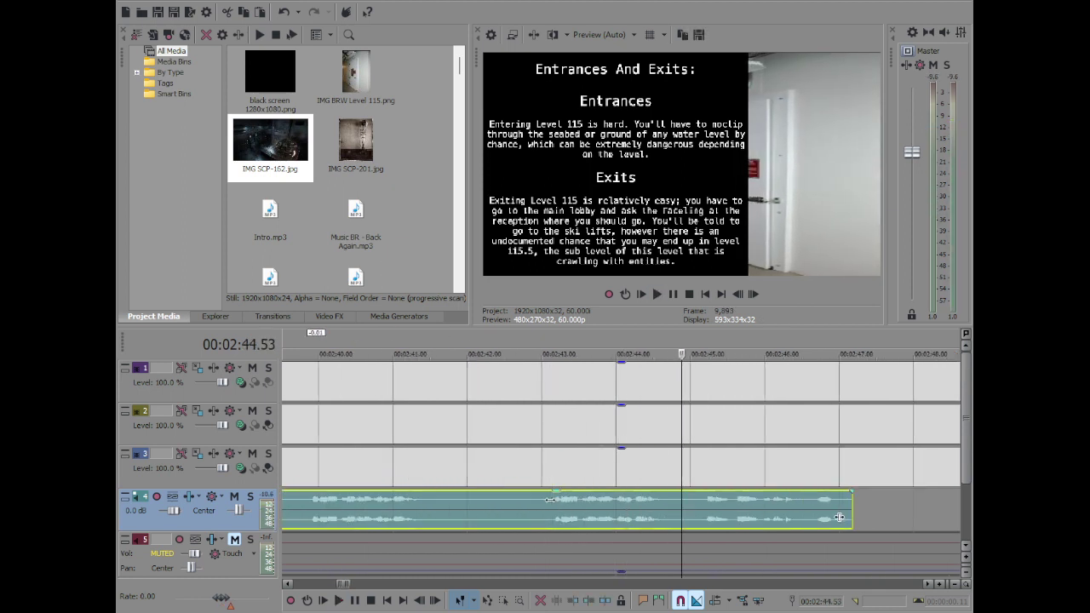
{"action": "key", "text": "space"}
{"action": "key", "text": "s"}
{"action": "scroll", "coordinate": [550, 499], "scroll_direction": "down", "scroll_amount": 2}
{"action": "left_click", "coordinate": [472, 504]}
{"action": "key", "text": "Delete"}
{"action": "left_click_drag", "start_coordinate": [722, 515], "coordinate": [599, 516]}
Play the moved narration and split it at the end of its first phrase, at about 00:02:40.40
{"action": "key", "text": "space"}
{"action": "scroll", "coordinate": [596, 506], "scroll_direction": "up", "scroll_amount": 4}
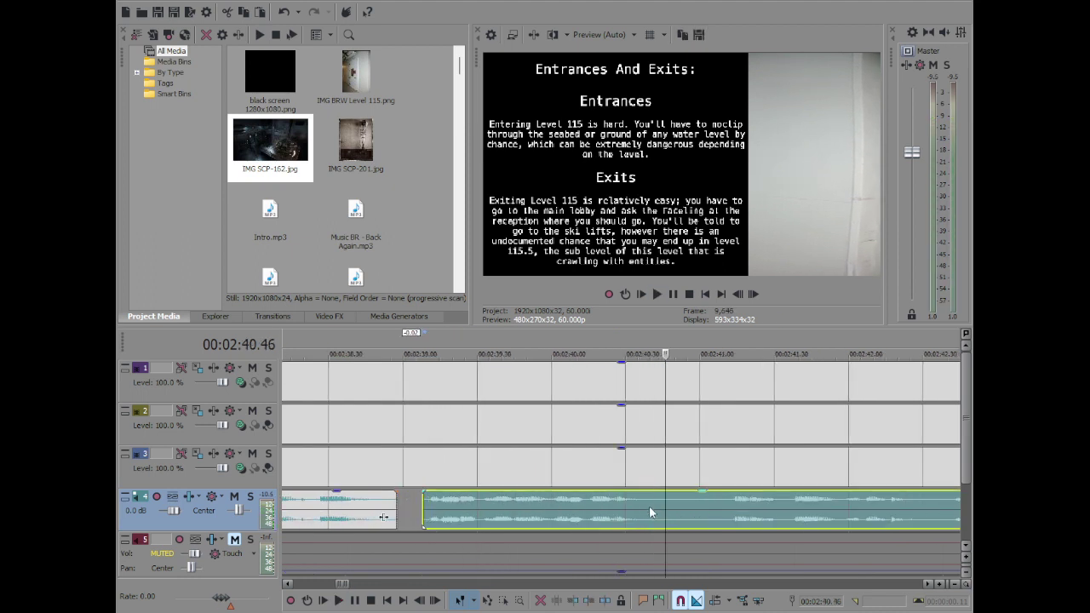
{"action": "left_click", "coordinate": [650, 503]}
{"action": "key", "text": "s"}
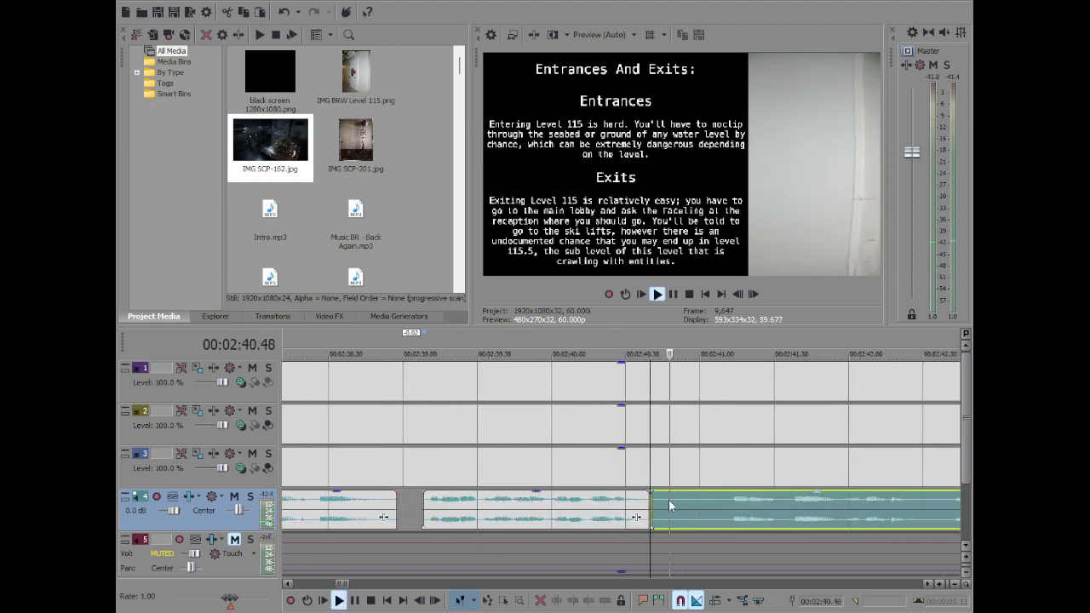
Split the narration where the last phrase starts, at 00:02:41.11, and delete the pause before it
{"action": "left_click", "coordinate": [726, 499]}
{"action": "key", "text": "space"}
{"action": "key", "text": "s"}
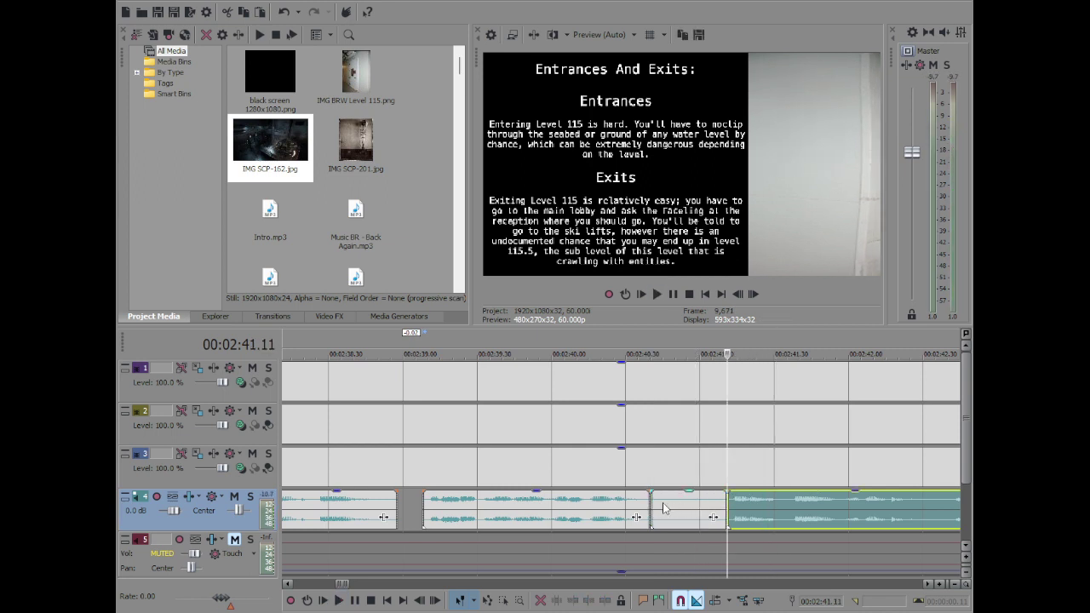
{"action": "double_click", "coordinate": [665, 508]}
{"action": "key", "text": "Delete"}
{"action": "key", "text": "space"}
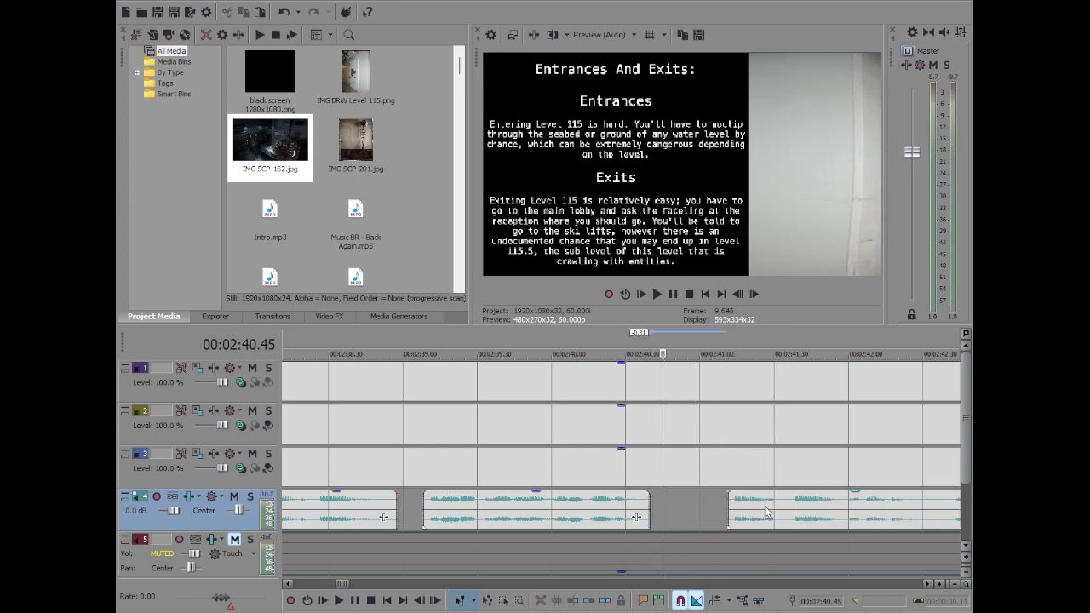
Move the last narration clip back to 00:02:40.45, fade out the end of the clip before it, and play the join
{"action": "left_click_drag", "start_coordinate": [765, 506], "coordinate": [708, 511]}
{"action": "left_click", "coordinate": [589, 505]}
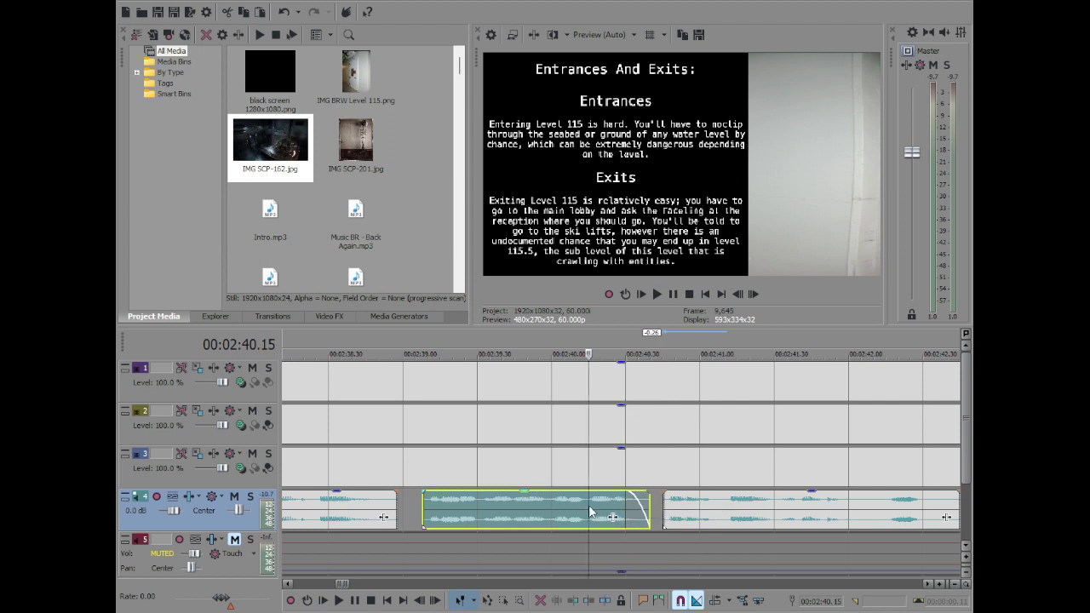
{"action": "key", "text": "space"}
{"action": "key", "text": "space"}
Trim the narration's end to about 00:02:42.32 and shorten the Entrances And Exits text on track 1 to end at 00:02:45.02
{"action": "left_click", "coordinate": [694, 500]}
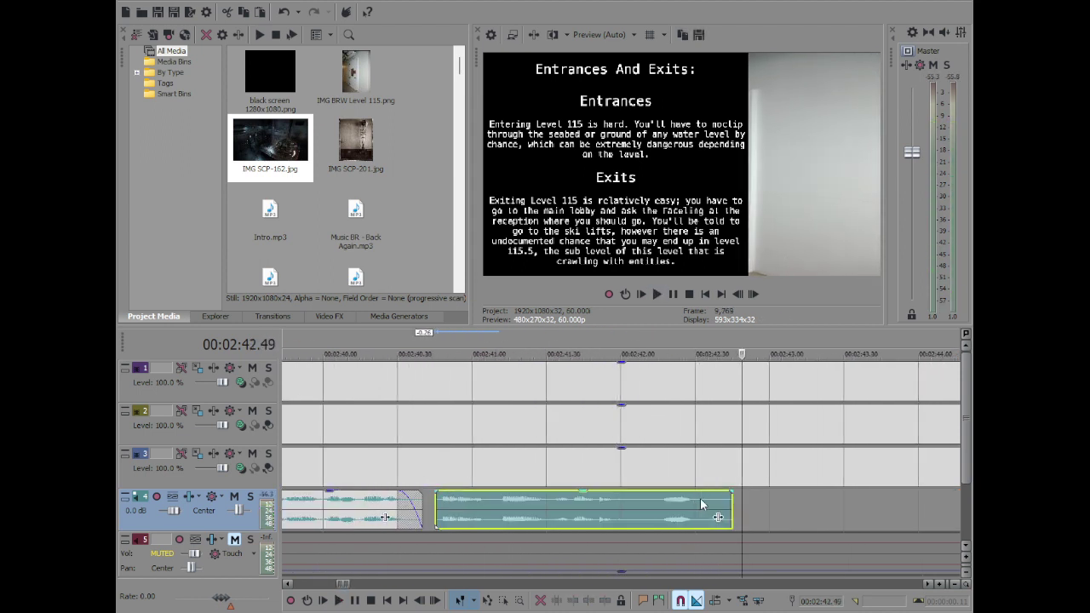
{"action": "left_click", "coordinate": [700, 498]}
{"action": "scroll", "coordinate": [700, 498], "scroll_direction": "down", "scroll_amount": 8}
{"action": "left_click_drag", "start_coordinate": [875, 376], "coordinate": [645, 387]}
{"action": "left_click", "coordinate": [645, 388]}
{"action": "scroll", "coordinate": [645, 387], "scroll_direction": "up", "scroll_amount": 3}
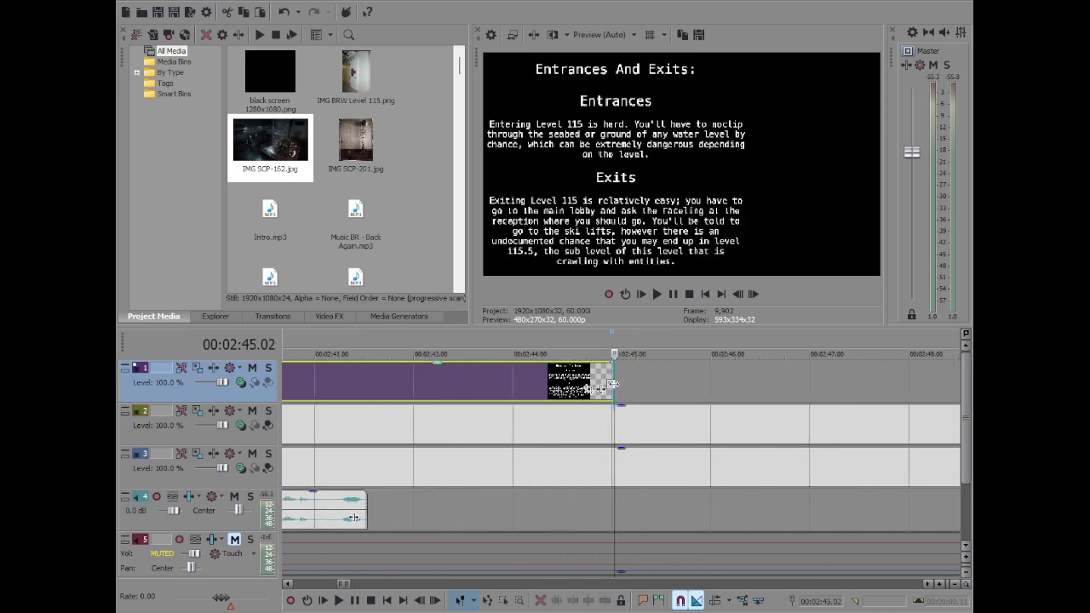
Shorten the track 3 image to end at 00:02:45.02 and fade it out together with the track 1 text from the narration's end
{"action": "scroll", "coordinate": [733, 468], "scroll_direction": "down", "scroll_amount": 8}
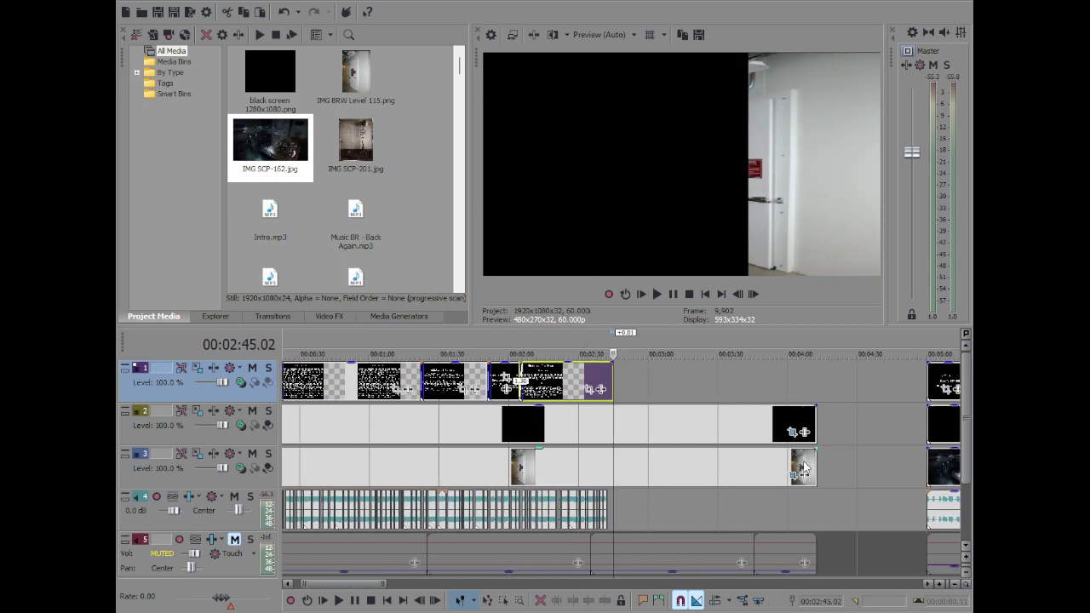
{"action": "left_click_drag", "start_coordinate": [815, 459], "coordinate": [610, 475]}
{"action": "scroll", "coordinate": [588, 390], "scroll_direction": "up", "scroll_amount": 6}
{"action": "left_click", "coordinate": [595, 379], "text": "ctrl"}
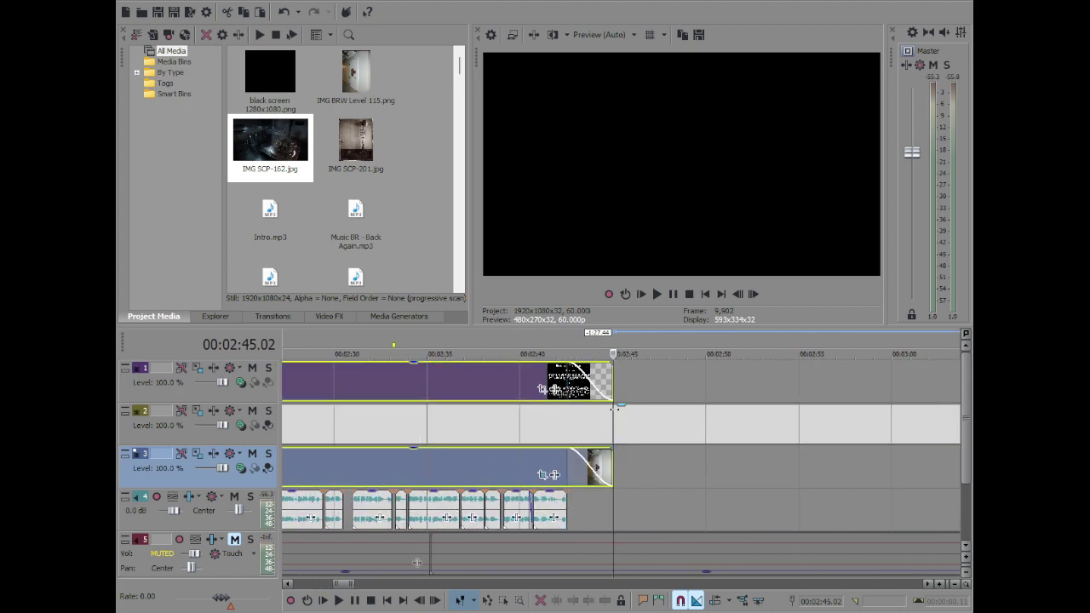
Trim the Level 115 black background on track 2 to end at 00:02:52.32, 7.30 past the text and image
{"action": "scroll", "coordinate": [735, 441], "scroll_direction": "down", "scroll_amount": 8}
{"action": "left_click_drag", "start_coordinate": [580, 427], "coordinate": [475, 428]}
{"action": "scroll", "coordinate": [538, 429], "scroll_direction": "up", "scroll_amount": 5}
{"action": "scroll", "coordinate": [621, 431], "scroll_direction": "up", "scroll_amount": 4}
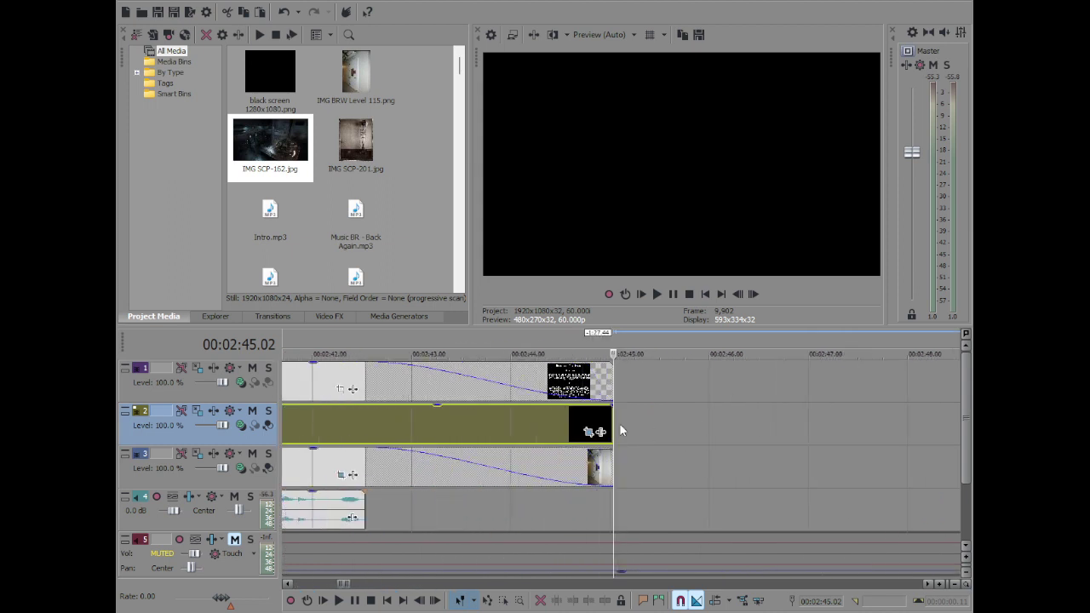
{"action": "left_click_drag", "start_coordinate": [625, 421], "coordinate": [928, 432]}
Delete the surplus last music clip of the Level 115 section on track 5
{"action": "scroll", "coordinate": [786, 511], "scroll_direction": "down", "scroll_amount": 10}
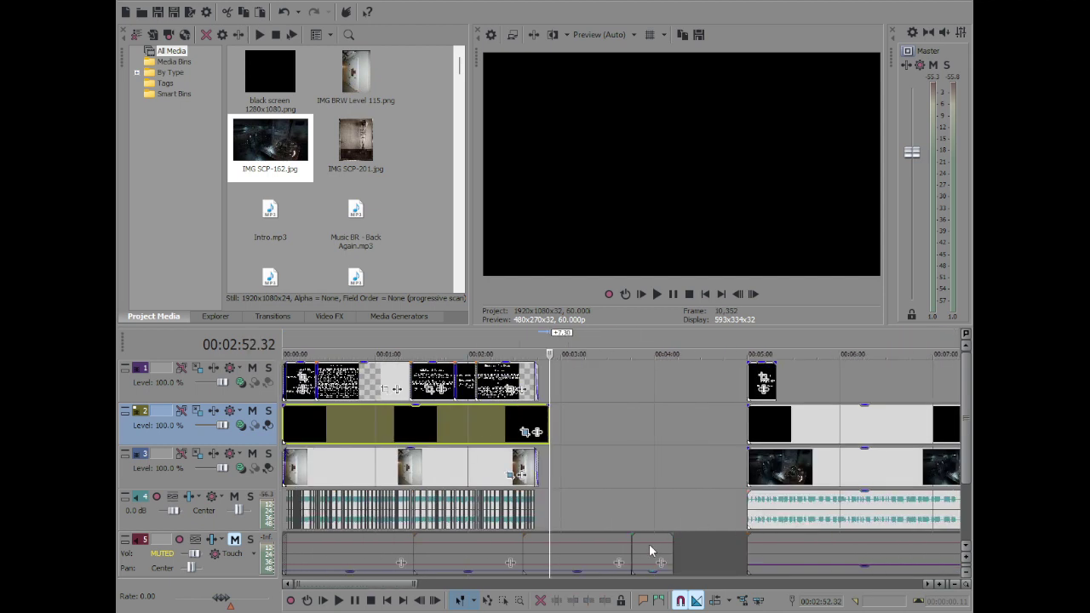
{"action": "left_click", "coordinate": [650, 545]}
{"action": "key", "text": "Delete"}
Trim the remaining Level 115 music on track 5 to 00:02:52.32 and fade it out from the narration's end
{"action": "left_click", "coordinate": [547, 416]}
{"action": "left_click_drag", "start_coordinate": [630, 545], "coordinate": [550, 546]}
{"action": "scroll", "coordinate": [589, 546], "scroll_direction": "up", "scroll_amount": 6}
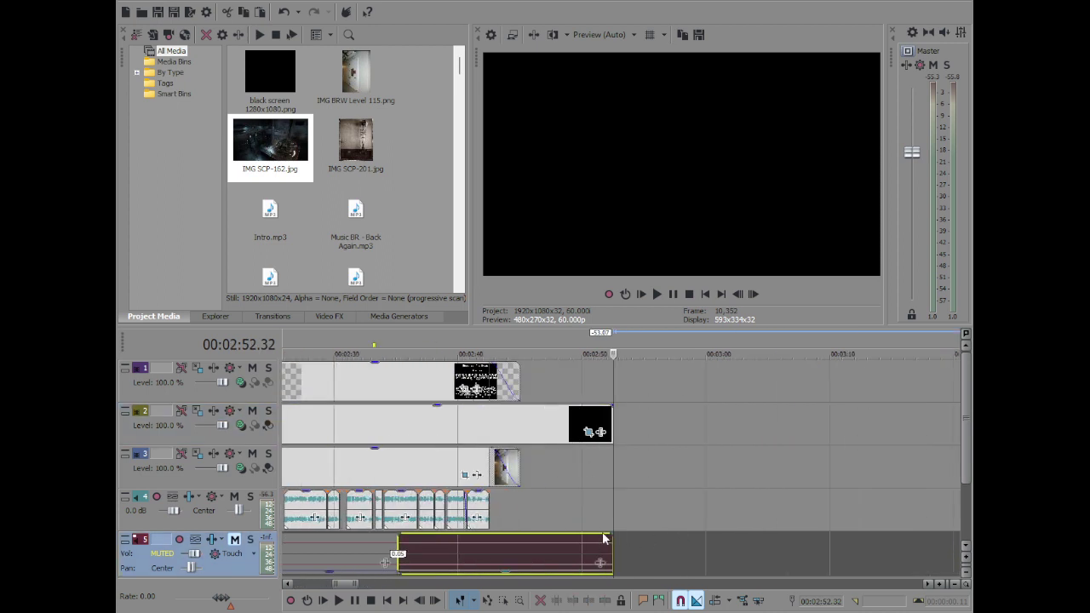
{"action": "left_click_drag", "start_coordinate": [614, 568], "coordinate": [492, 568]}
Mark the full length of the Level 115 black background, from 00:00:00.00 to 00:02:52.32, as a region
{"action": "double_click", "coordinate": [509, 429]}
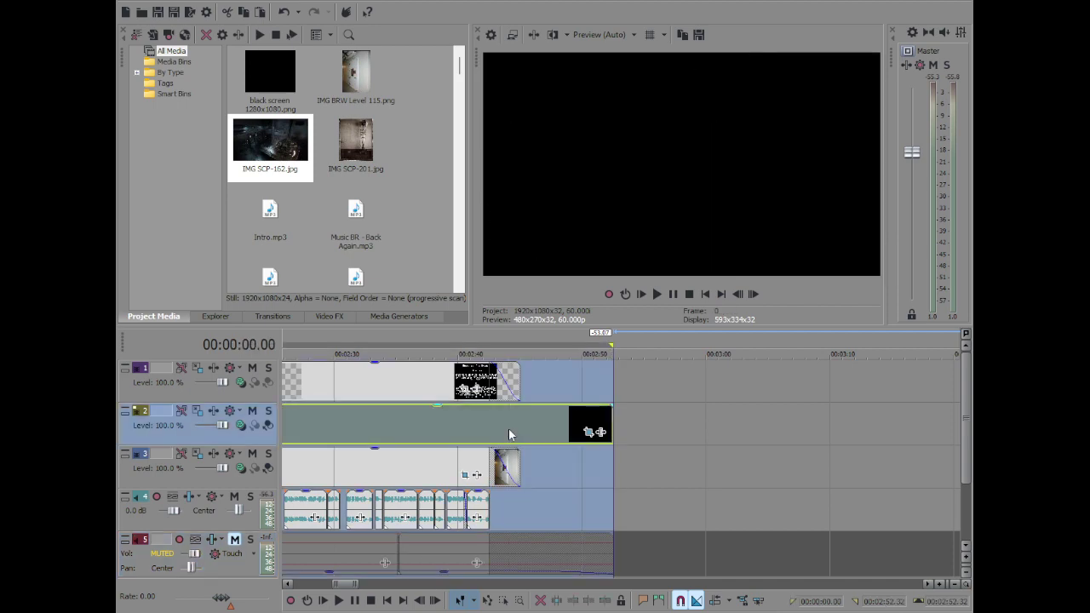
{"action": "key", "text": "r"}
{"action": "left_click", "coordinate": [510, 428]}
{"action": "scroll", "coordinate": [681, 476], "scroll_direction": "down", "scroll_amount": 6}
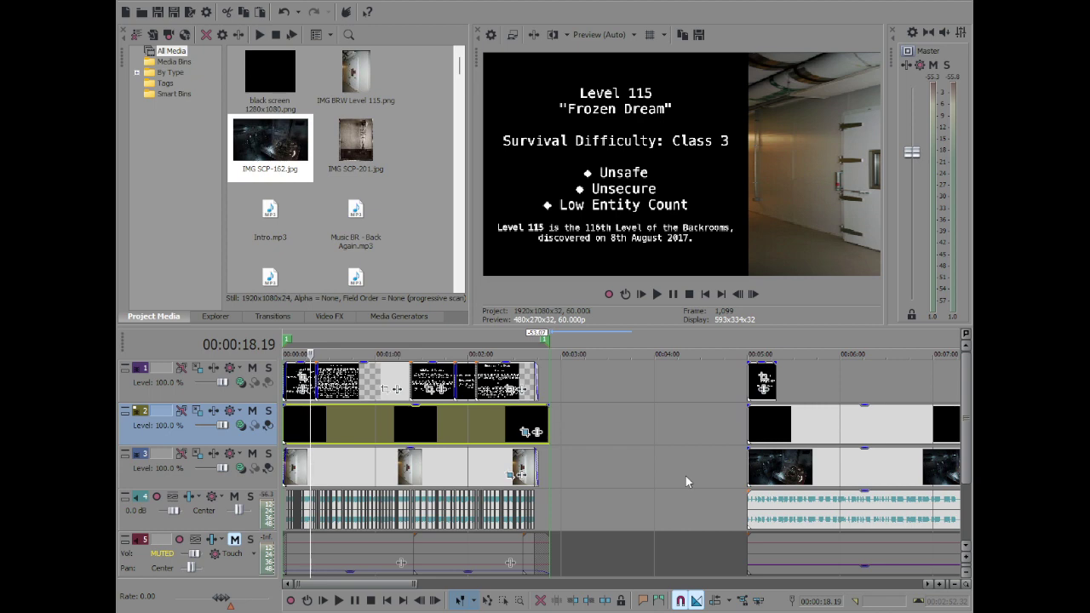
Examine the SCP-162 and SCP-201 sections of the timeline, selecting each section's full time range
{"action": "scroll", "coordinate": [686, 476], "scroll_direction": "down", "scroll_amount": 5}
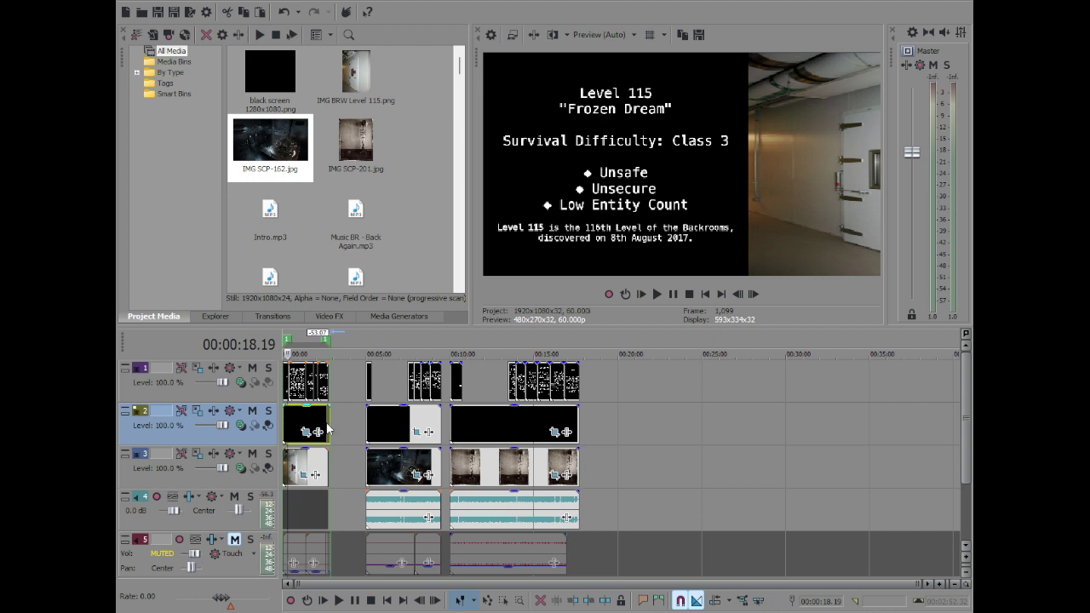
{"action": "double_click", "coordinate": [395, 418]}
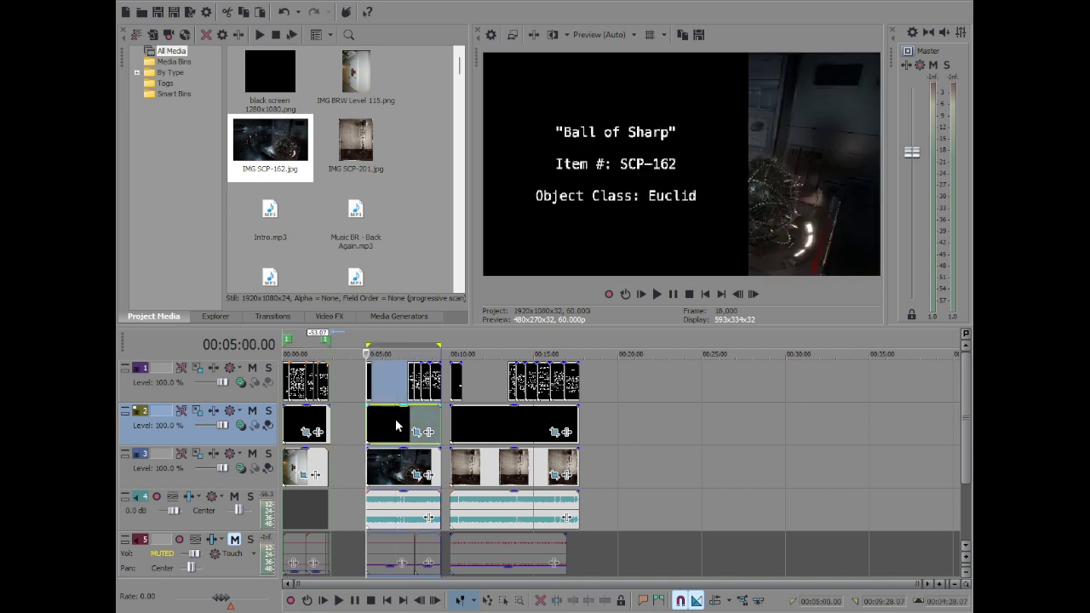
{"action": "left_click", "coordinate": [415, 418]}
{"action": "left_click", "coordinate": [385, 425]}
{"action": "left_click", "coordinate": [383, 461]}
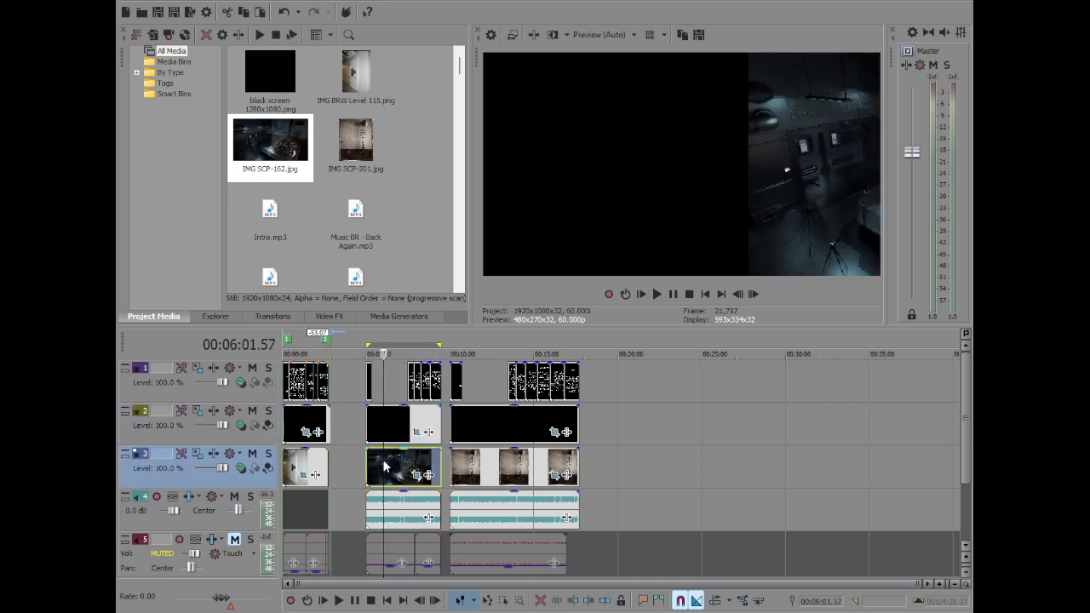
{"action": "left_click", "coordinate": [401, 462]}
{"action": "left_click", "coordinate": [488, 465]}
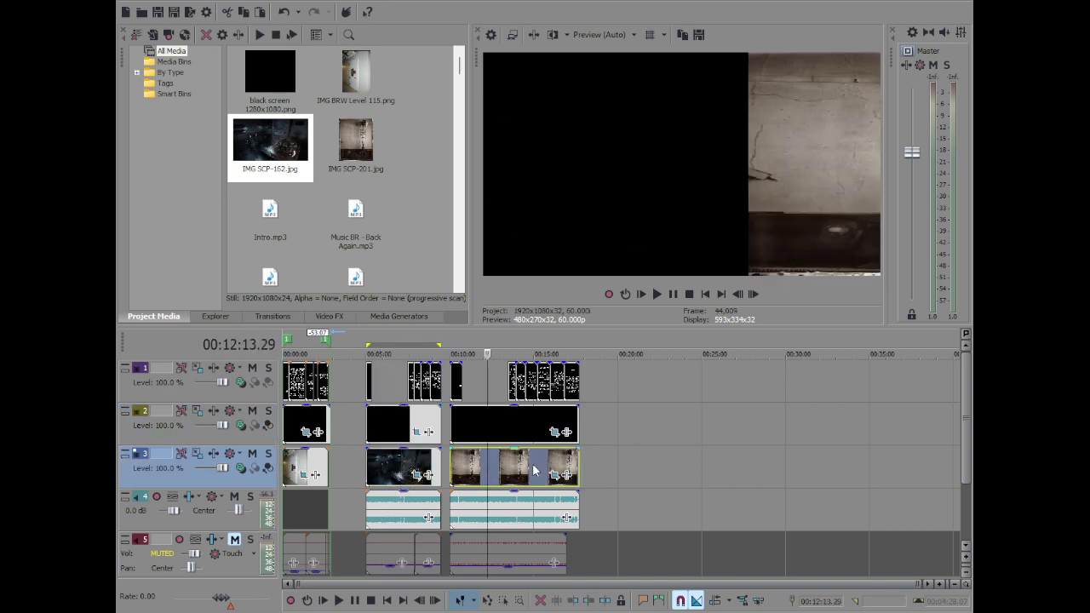
{"action": "left_click", "coordinate": [537, 470]}
{"action": "double_click", "coordinate": [563, 474]}
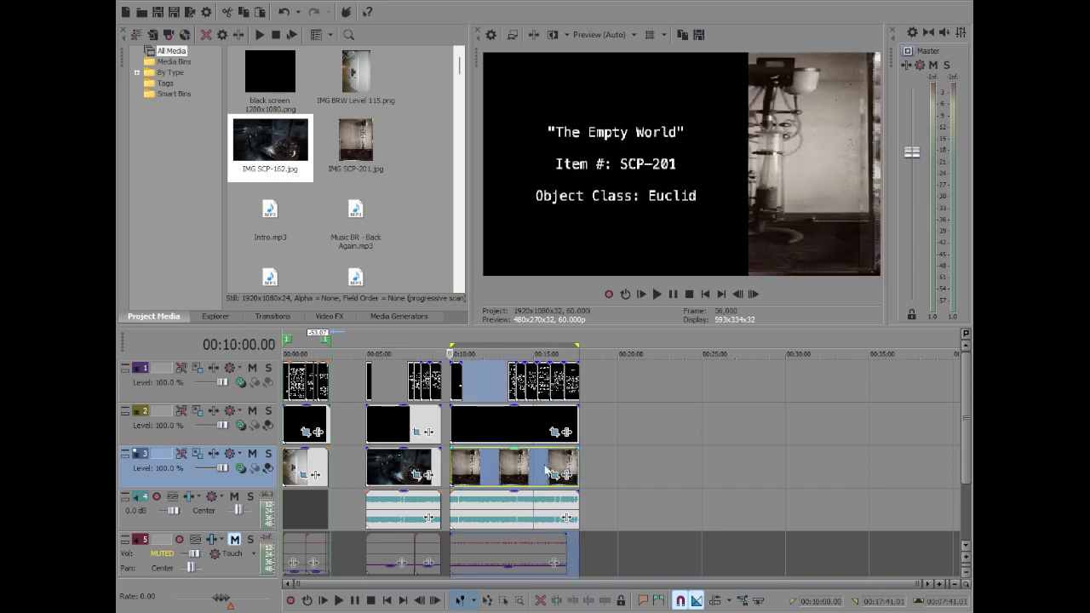
{"action": "double_click", "coordinate": [423, 473]}
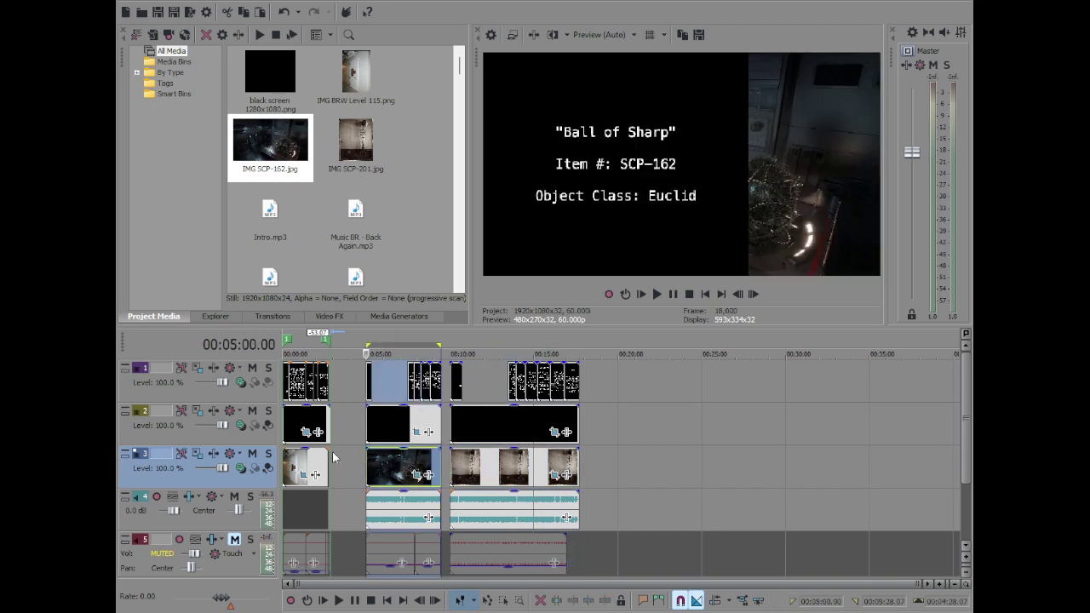